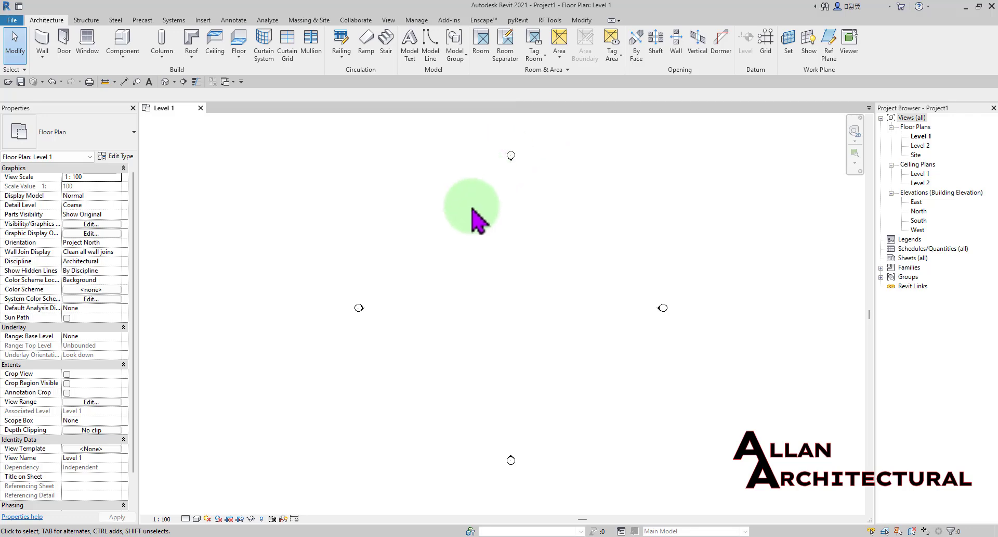
pyautogui.scroll(1, 427, 229)
pyautogui.scroll(-2, 434, 229)
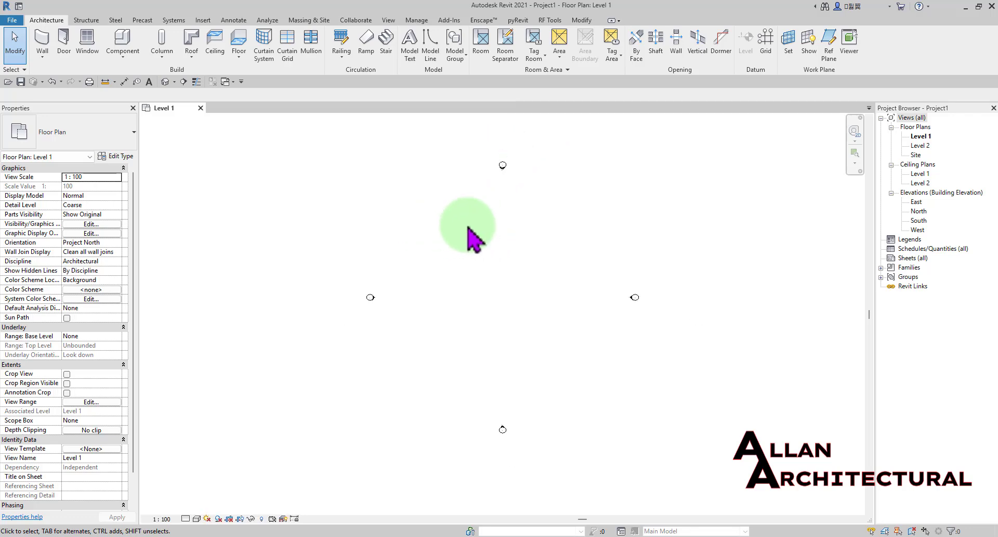
pyautogui.moveTo(467, 229); pyautogui.dragTo(395, 227, button='middle')
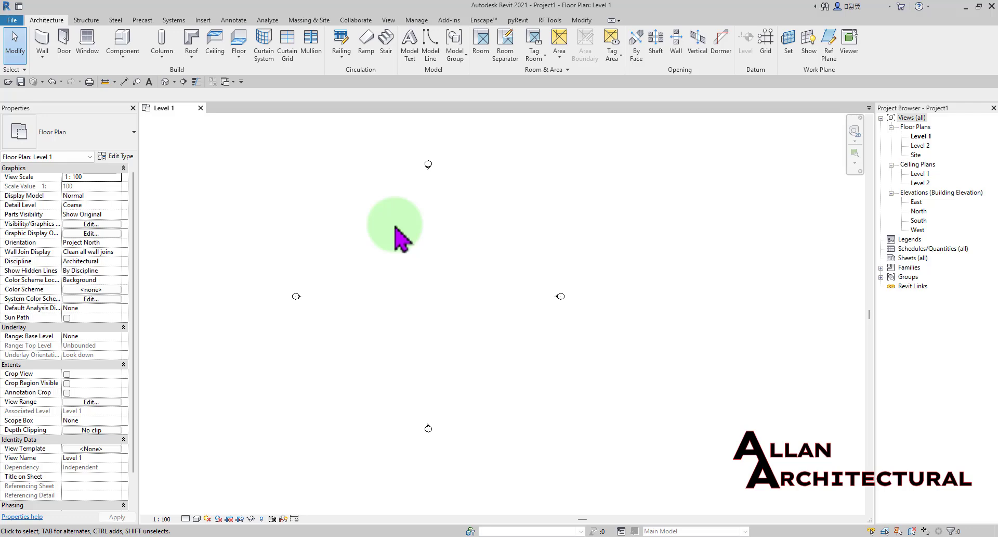
pyautogui.moveTo(431, 222); pyautogui.dragTo(456, 244, button='middle')
pyautogui.scroll(1, 445, 209)
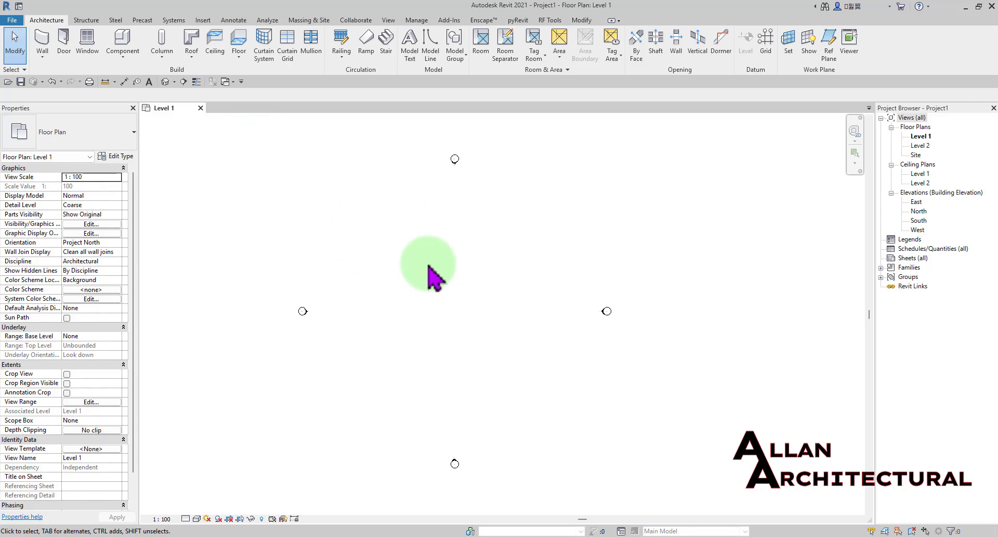
# Draw a rectangle of Generic - 200mm walls about 7000 by 6300 mm on the Level 1 plan.
pyautogui.click(46, 41)
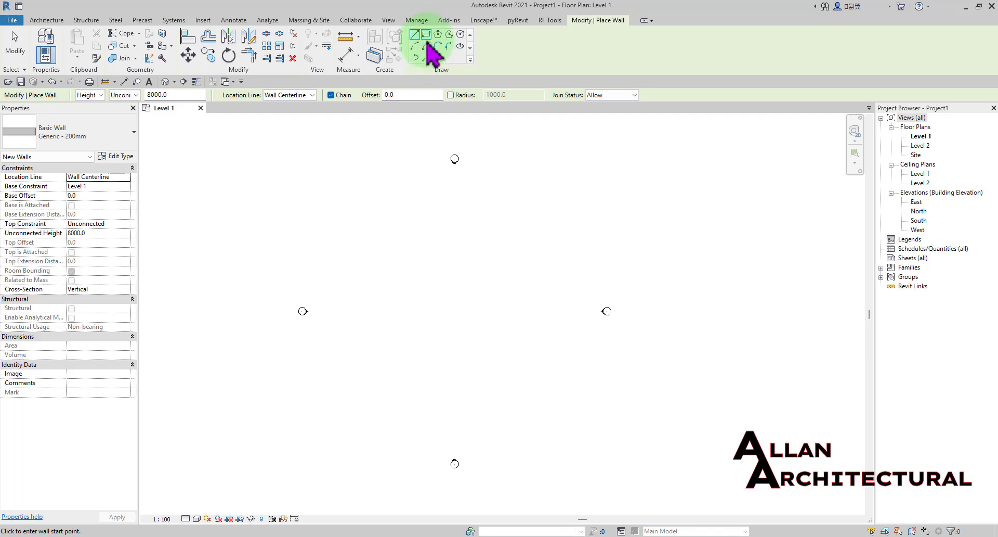
pyautogui.click(427, 34)
pyautogui.scroll(2, 395, 239)
pyautogui.click(373, 243)
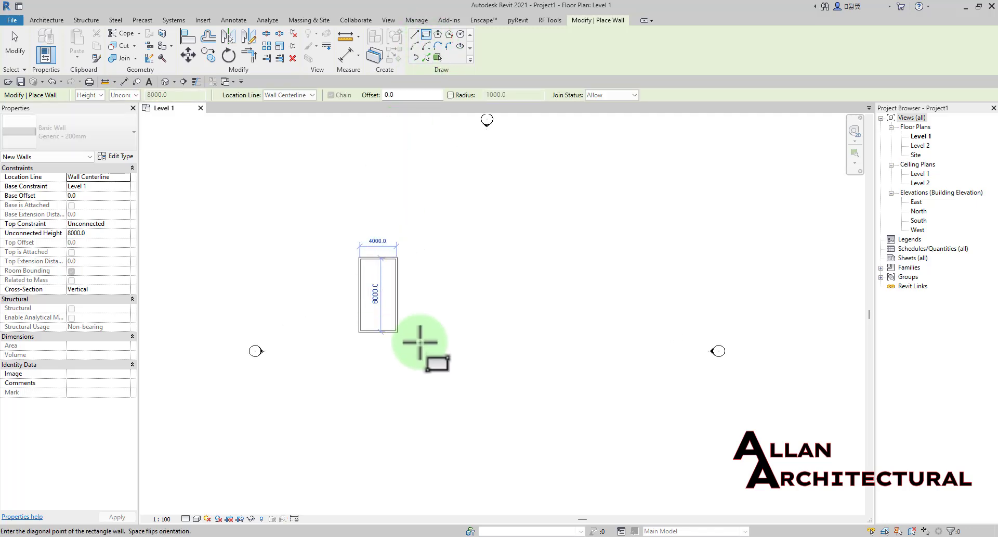
pyautogui.scroll(1, 425, 303)
pyautogui.click(415, 311)
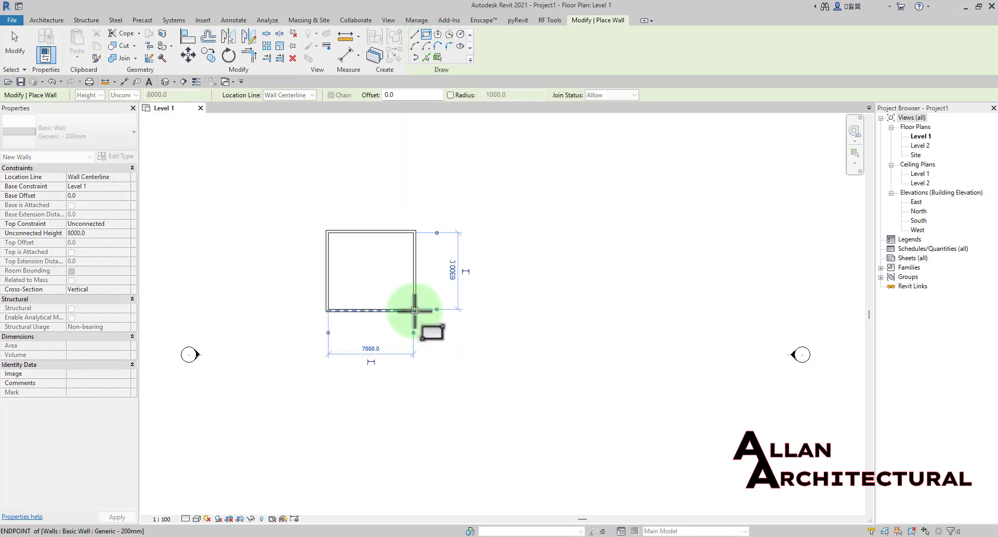
pyautogui.press('Escape')
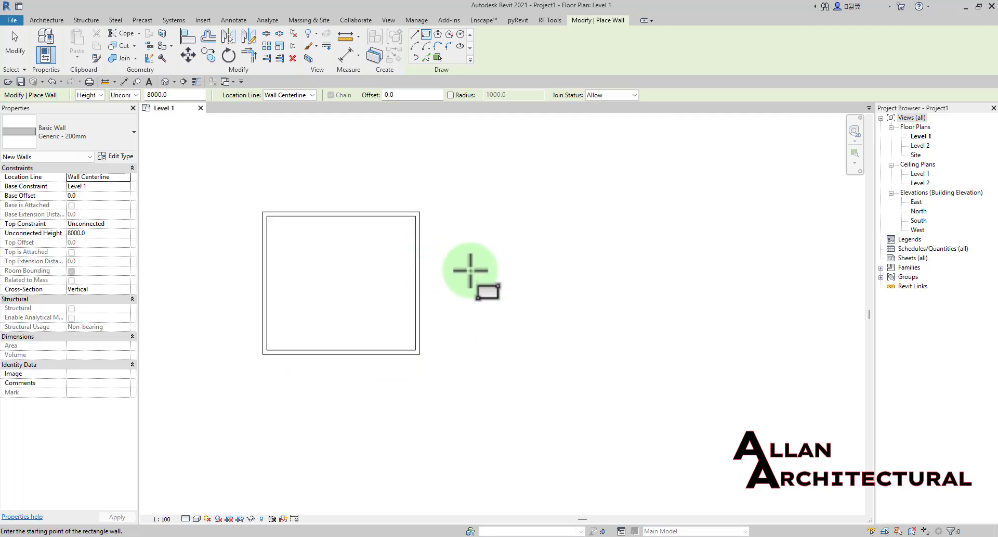
pyautogui.press('Escape')
pyautogui.moveTo(480, 281); pyautogui.dragTo(540, 274, button='middle')
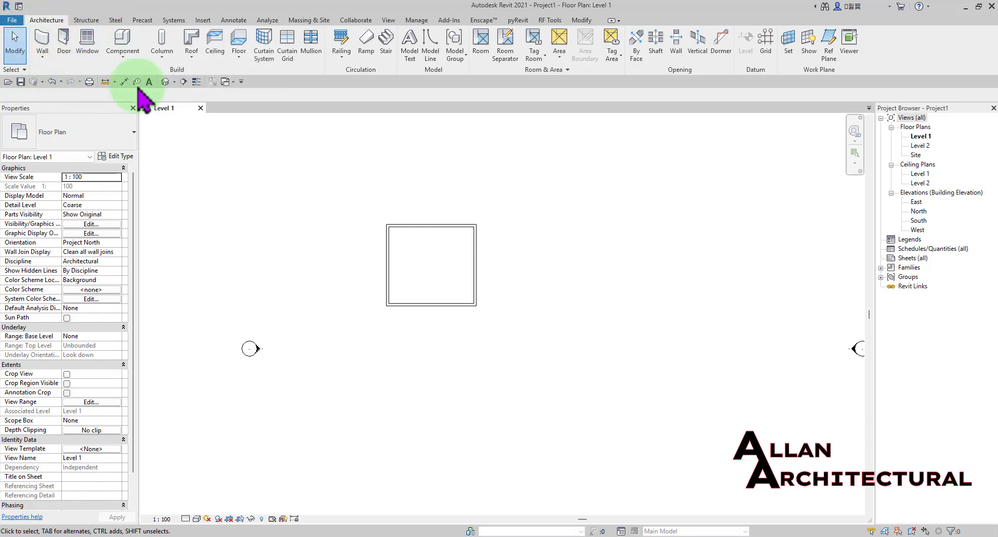
# Start a roof by footprint on Level 2 using the Generic - 400mm type and a 900 mm overhang.
pyautogui.click(192, 39)
pyautogui.click(304, 132)
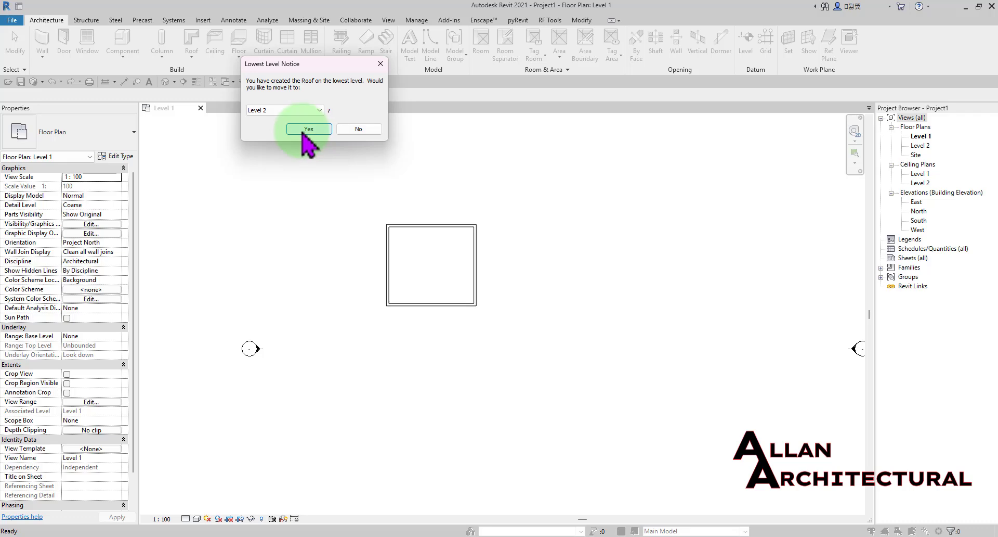
pyautogui.moveTo(482, 159); pyautogui.dragTo(455, 170, button='middle')
pyautogui.click(79, 138)
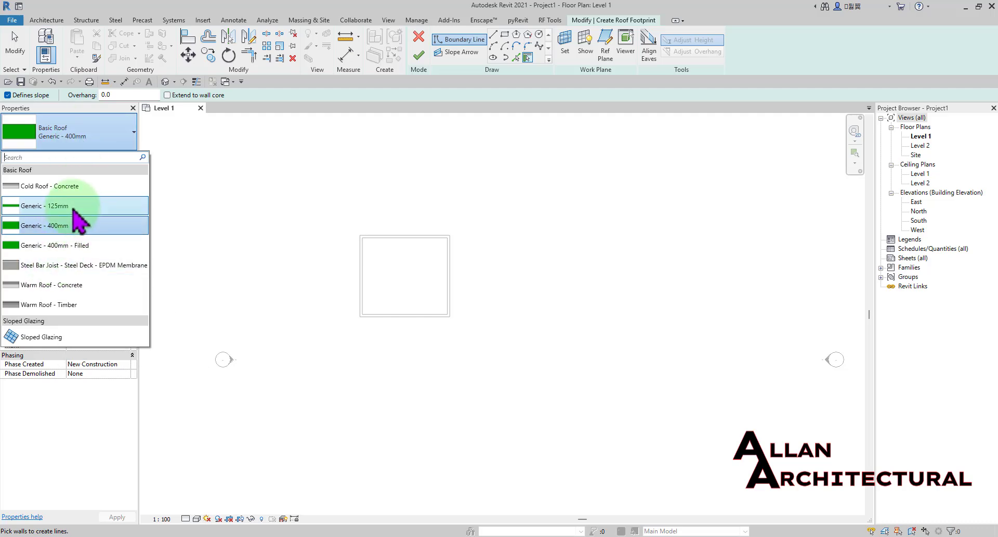
pyautogui.click(48, 228)
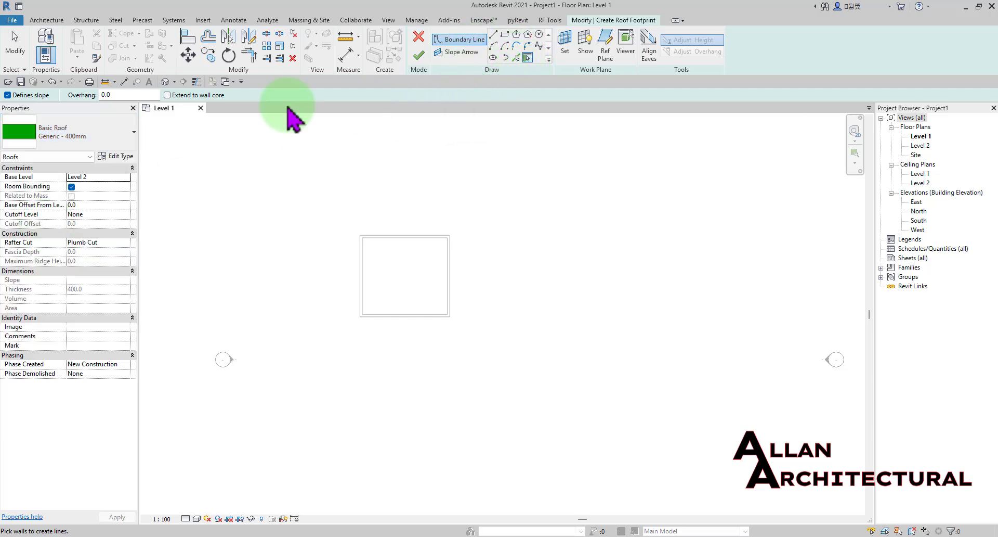
pyautogui.moveTo(125, 97); pyautogui.dragTo(98, 96)
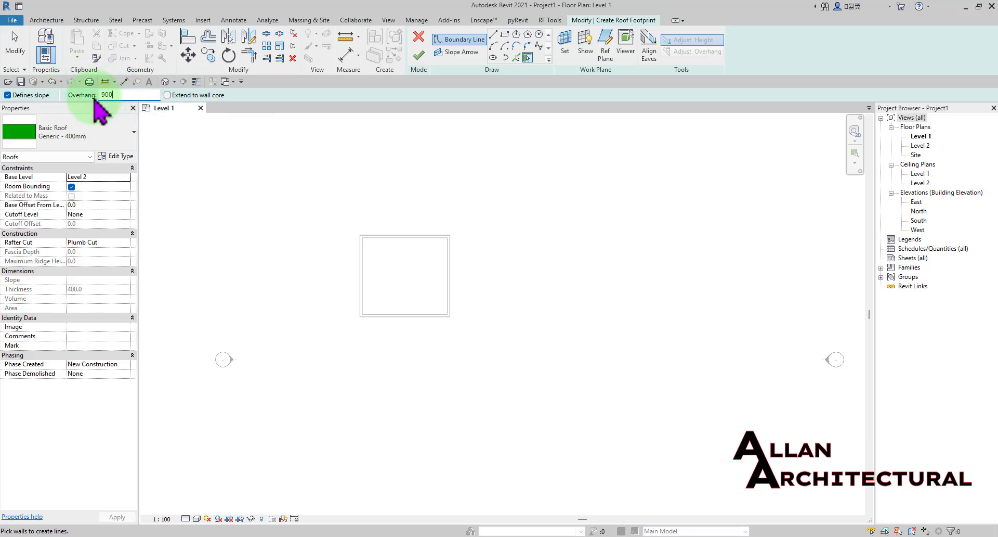
pyautogui.scroll(3, 396, 239)
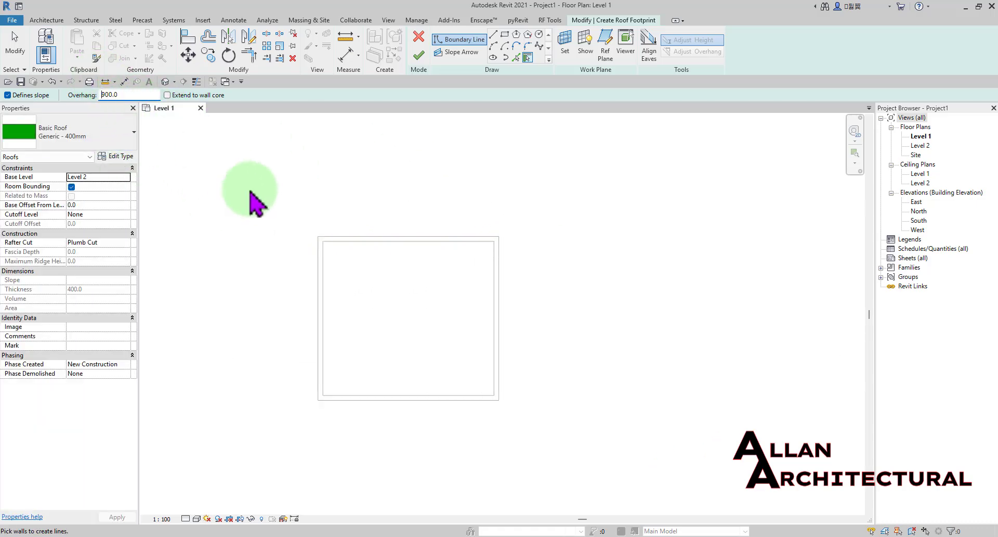
# Create the slope-defining roof boundary from all four walls and finish the roof without attaching the walls.
pyautogui.click(354, 238)
pyautogui.click(323, 291)
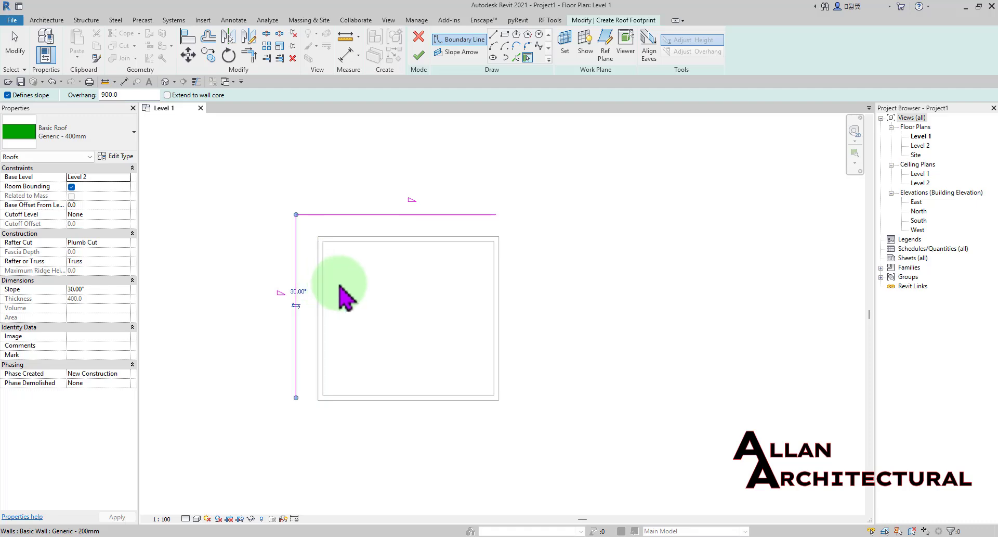
pyautogui.click(411, 399)
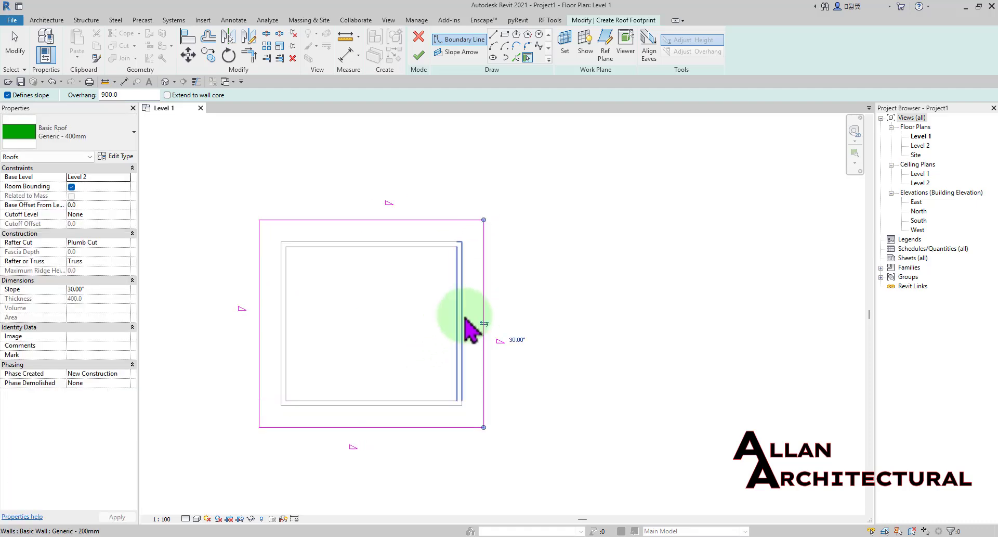
pyautogui.click(462, 323)
pyautogui.moveTo(541, 304); pyautogui.dragTo(544, 265, button='middle')
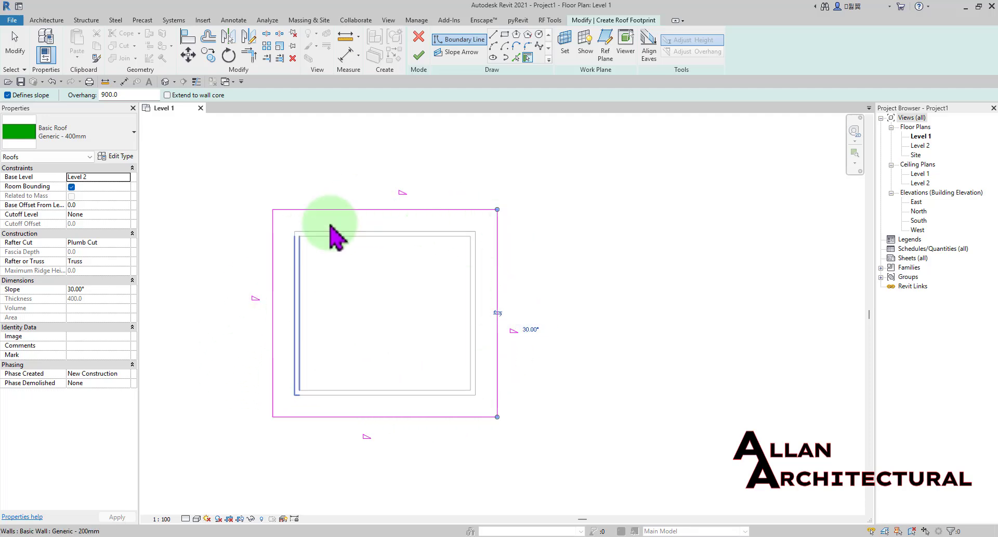
pyautogui.click(418, 54)
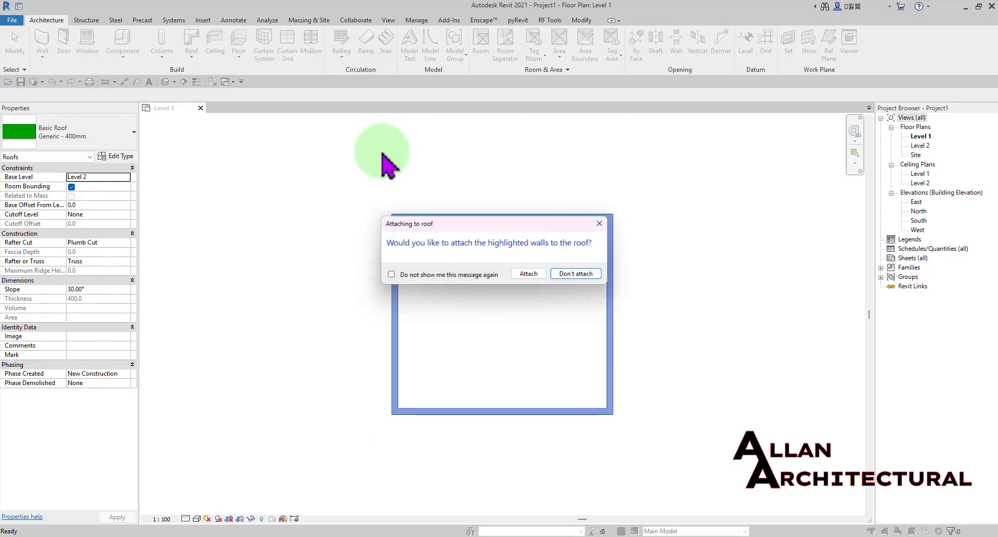
pyautogui.click(574, 274)
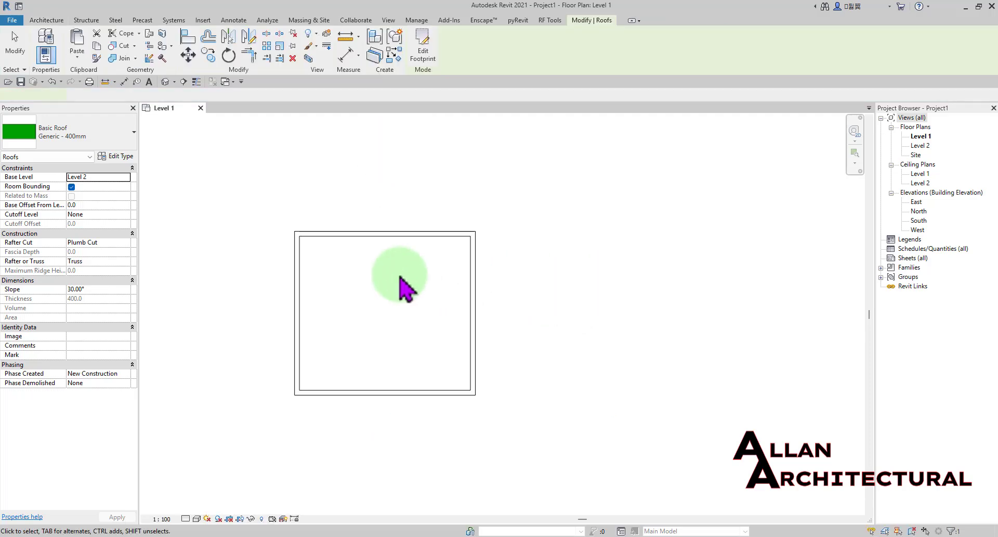
# Open the default 3D view of the building.
pyautogui.moveTo(371, 206); pyautogui.dragTo(395, 254, button='middle')
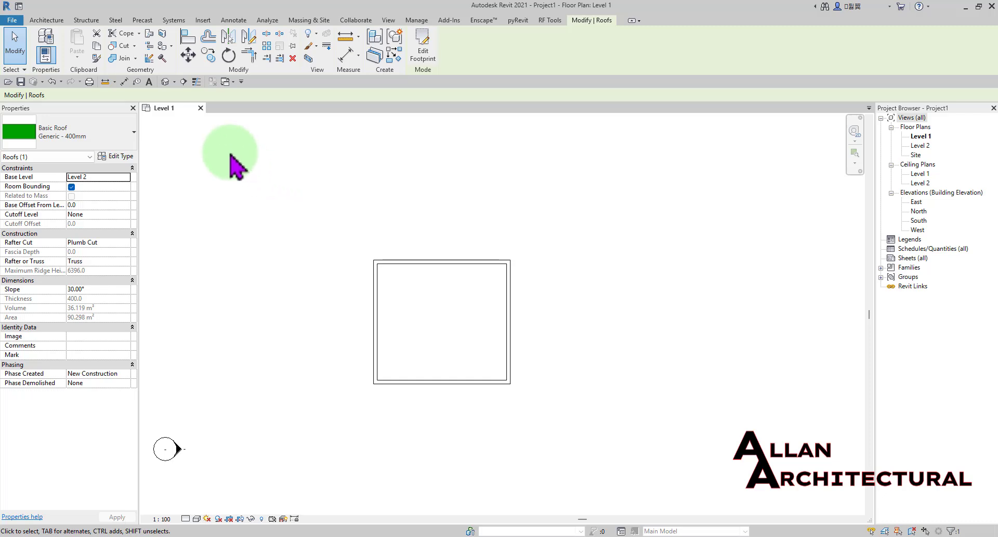
pyautogui.click(166, 82)
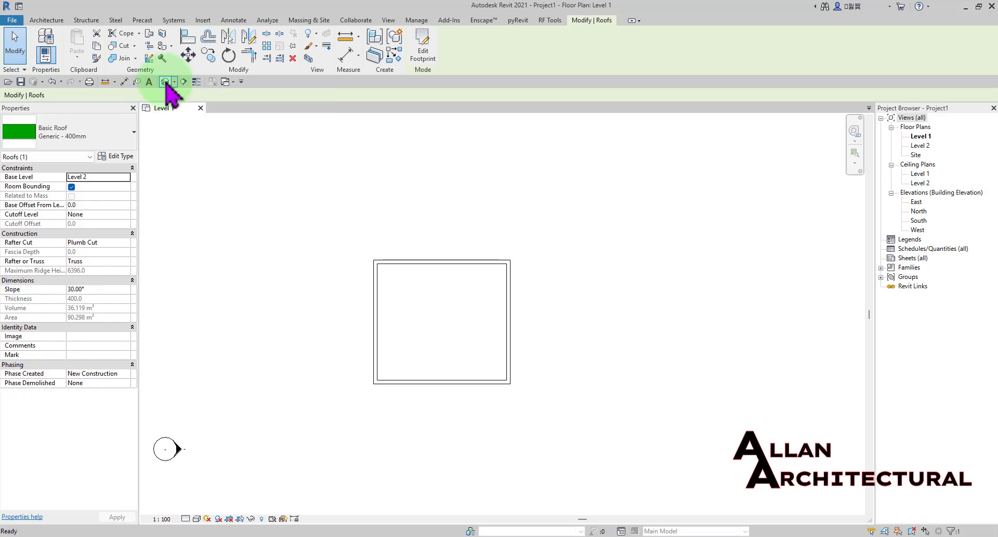
pyautogui.keyDown('shift'); pyautogui.moveTo(505, 247); pyautogui.dragTo(496, 228, button='middle'); pyautogui.keyUp('shift')
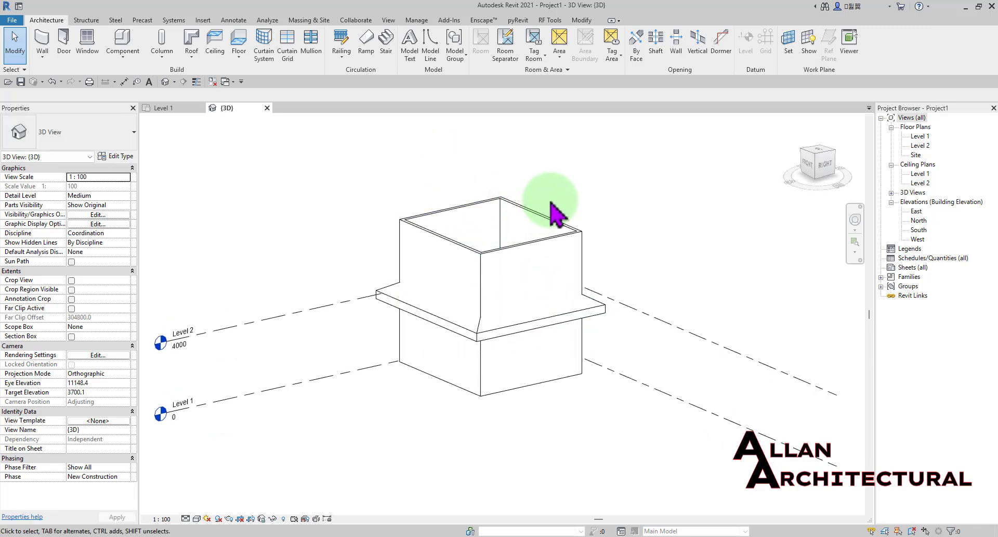
pyautogui.scroll(4, 468, 222)
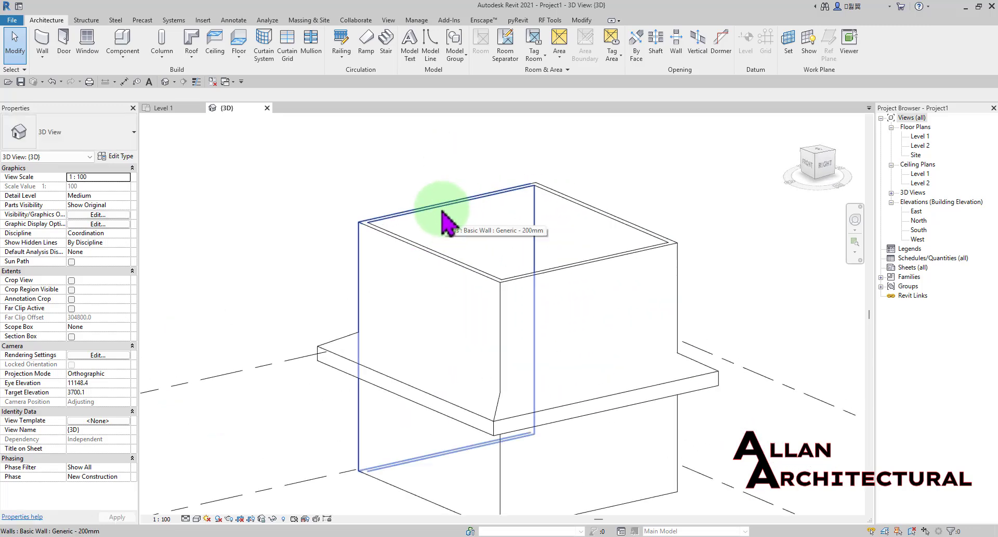
# Set the top constraint of all four connected walls to Level 2.
pyautogui.press('Tab')
pyautogui.click(442, 218)
pyautogui.scroll(-3, 416, 216)
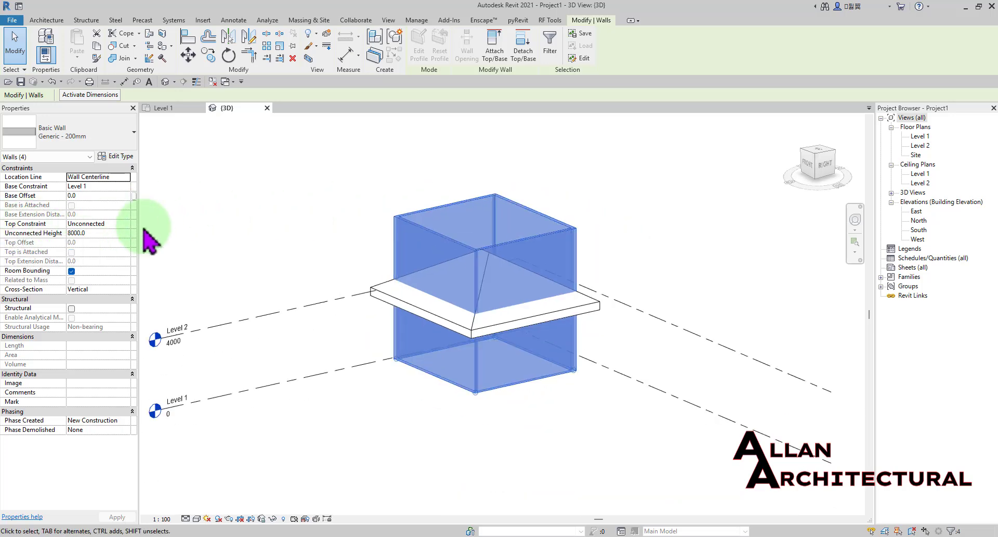
pyautogui.click(126, 223)
pyautogui.click(117, 249)
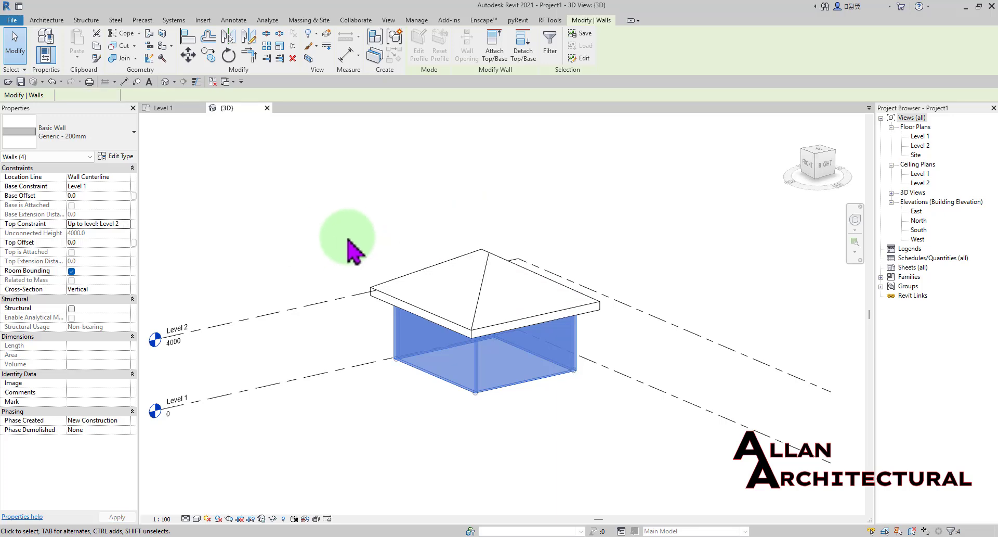
pyautogui.click(408, 245)
# Hide the Level 1 and Level 2 datums in the 3D view.
pyautogui.keyDown('shift'); pyautogui.moveTo(408, 244); pyautogui.dragTo(268, 307, button='middle'); pyautogui.keyUp('shift')
pyautogui.moveTo(366, 158); pyautogui.dragTo(275, 406)
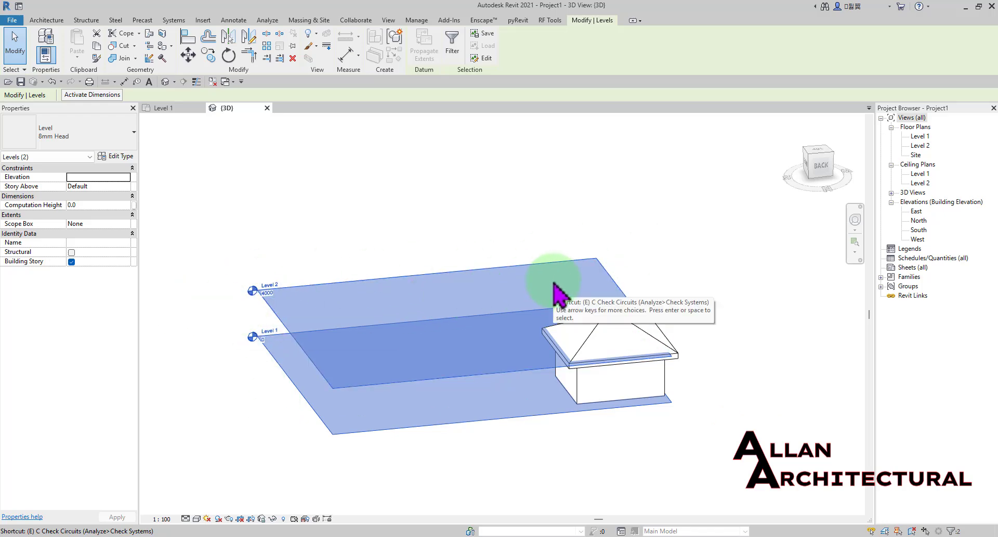
pyautogui.click(297, 219)
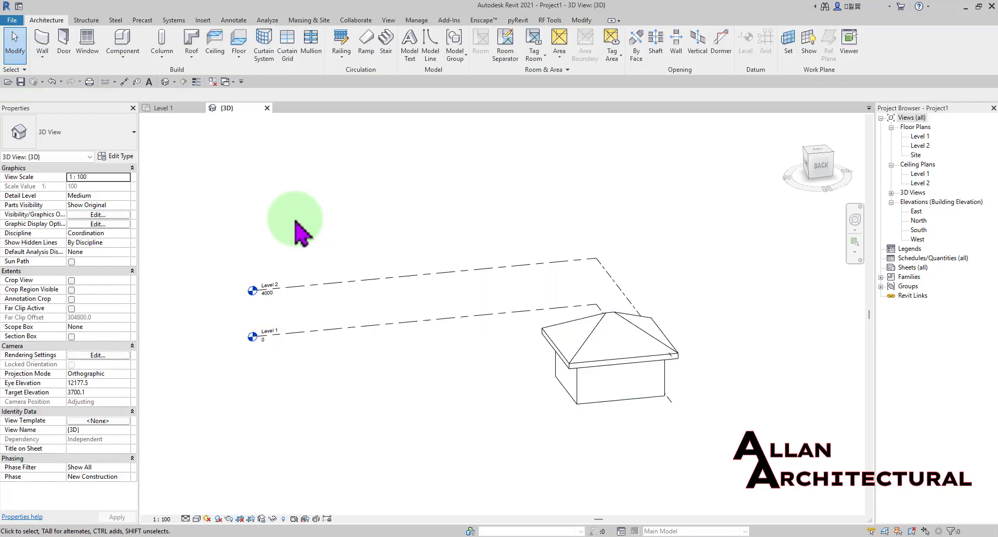
pyautogui.moveTo(384, 218); pyautogui.dragTo(264, 411)
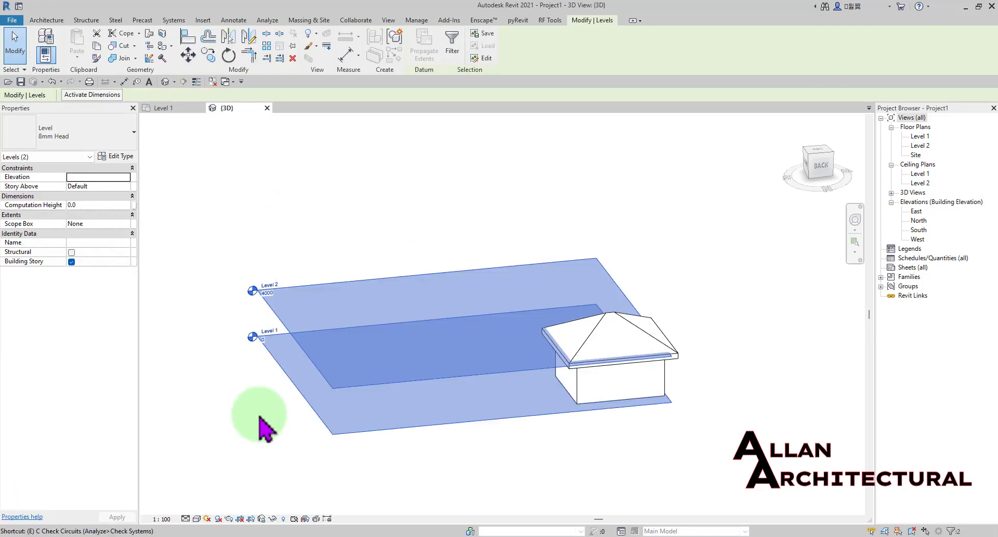
pyautogui.press('e')
pyautogui.press('h')
# Examine the hip roof and its eaves from several sides in 3D.
pyautogui.scroll(6, 696, 334)
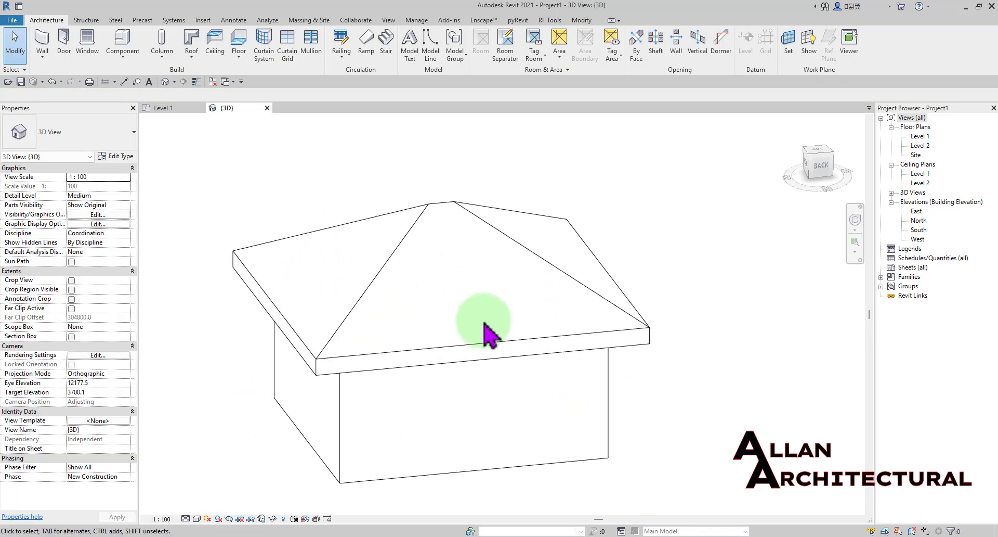
pyautogui.scroll(-2, 442, 301)
pyautogui.keyDown('shift'); pyautogui.moveTo(439, 327); pyautogui.dragTo(401, 289, button='middle'); pyautogui.keyUp('shift')
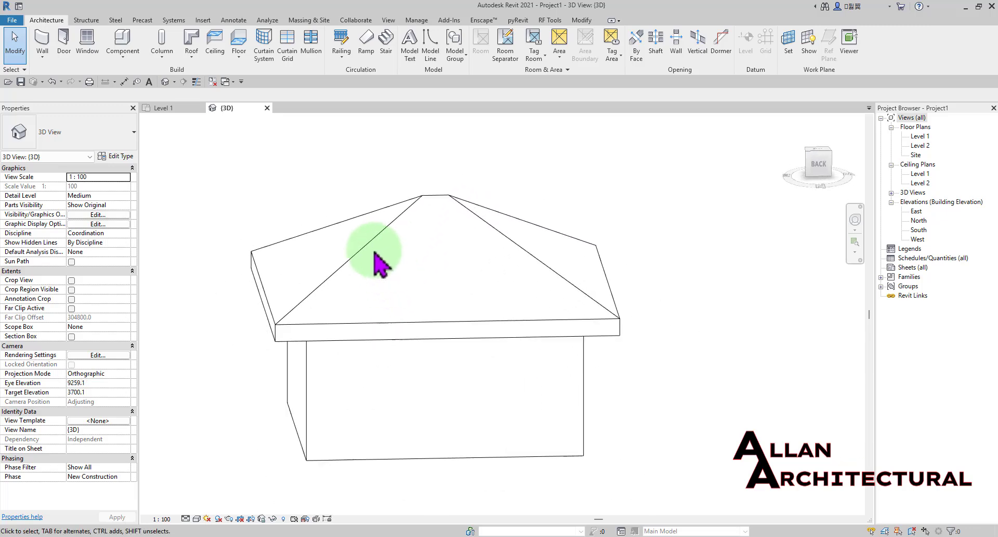
pyautogui.keyDown('shift'); pyautogui.moveTo(380, 249); pyautogui.dragTo(476, 283, button='middle'); pyautogui.keyUp('shift')
pyautogui.moveTo(436, 192); pyautogui.dragTo(499, 254, button='middle')
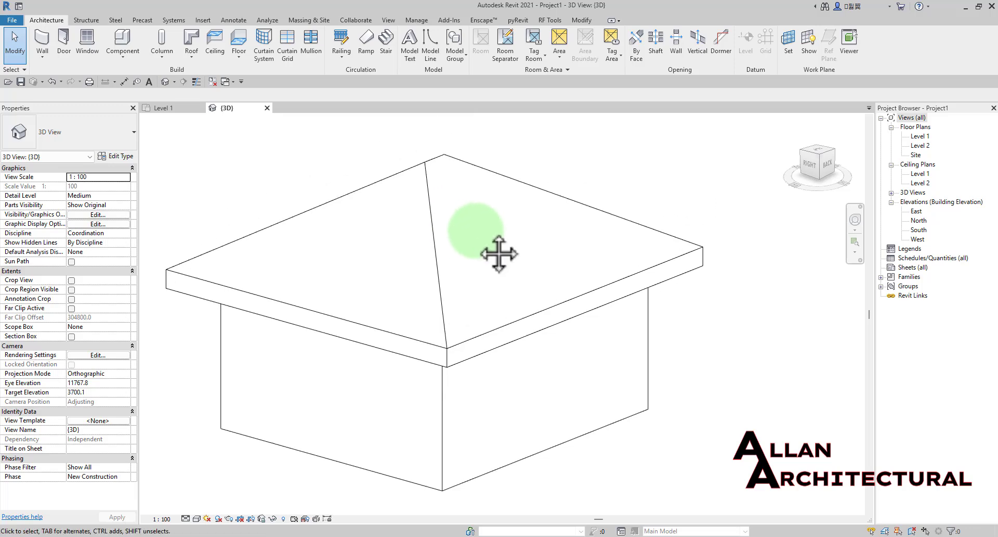
pyautogui.moveTo(391, 250); pyautogui.dragTo(520, 253, button='middle')
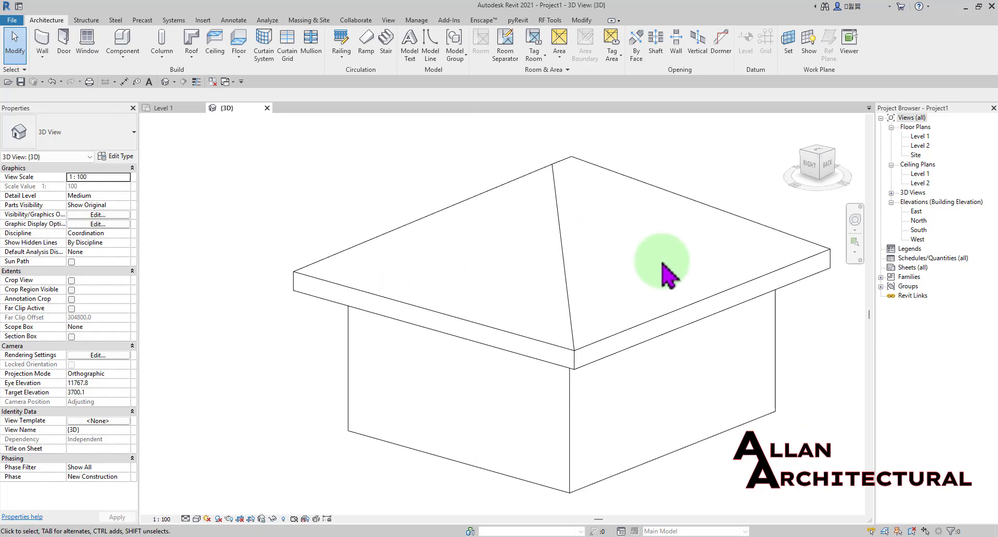
pyautogui.moveTo(662, 263); pyautogui.dragTo(586, 260, button='middle')
pyautogui.scroll(-1, 497, 264)
pyautogui.keyDown('shift'); pyautogui.moveTo(501, 268); pyautogui.dragTo(457, 272, button='middle'); pyautogui.keyUp('shift')
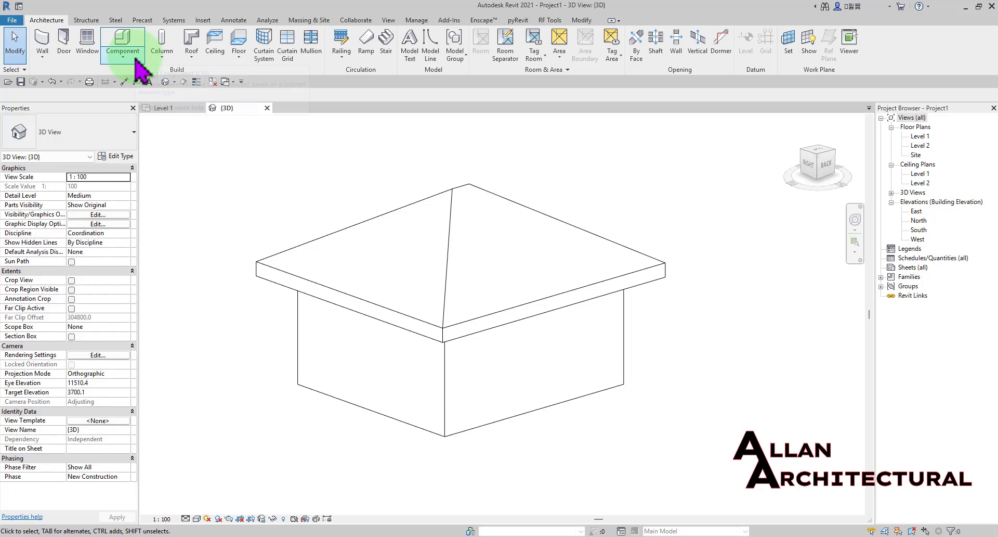
# Start the Roof: Fascia command with the Fascia type.
pyautogui.click(192, 58)
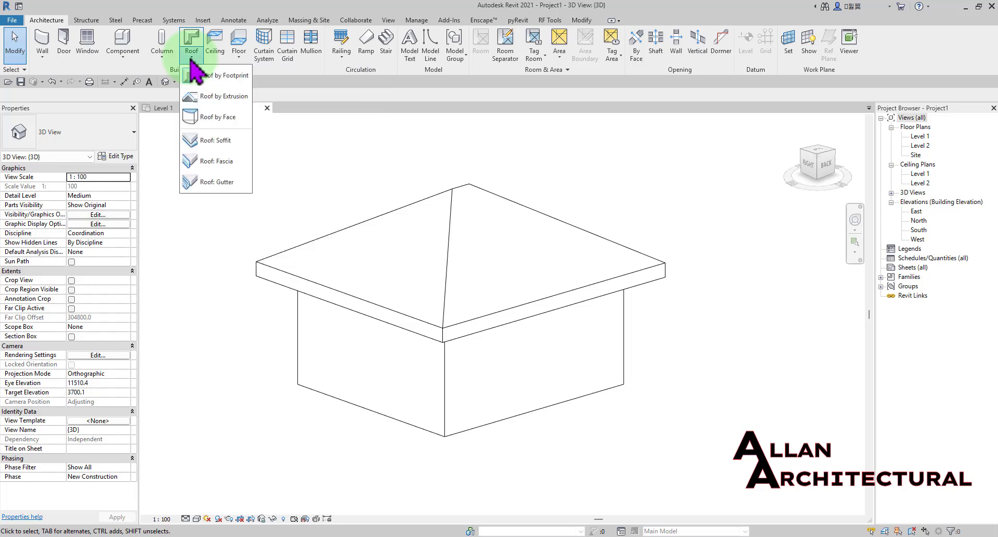
pyautogui.click(229, 166)
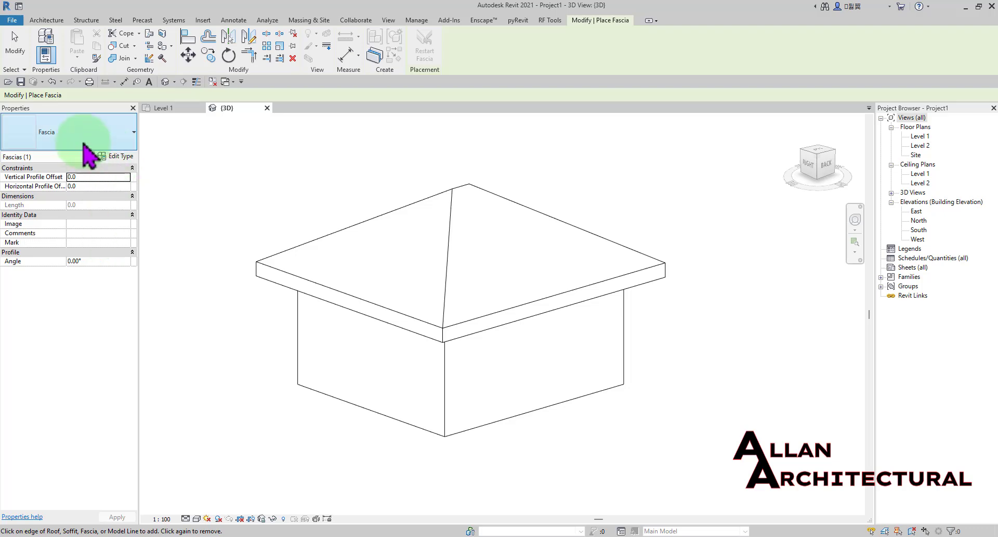
pyautogui.click(83, 145)
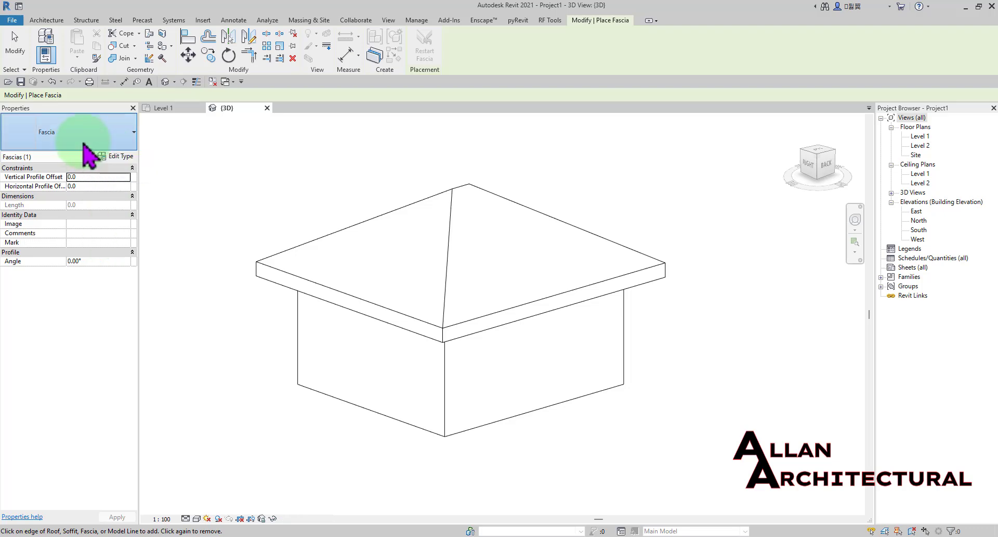
pyautogui.click(76, 181)
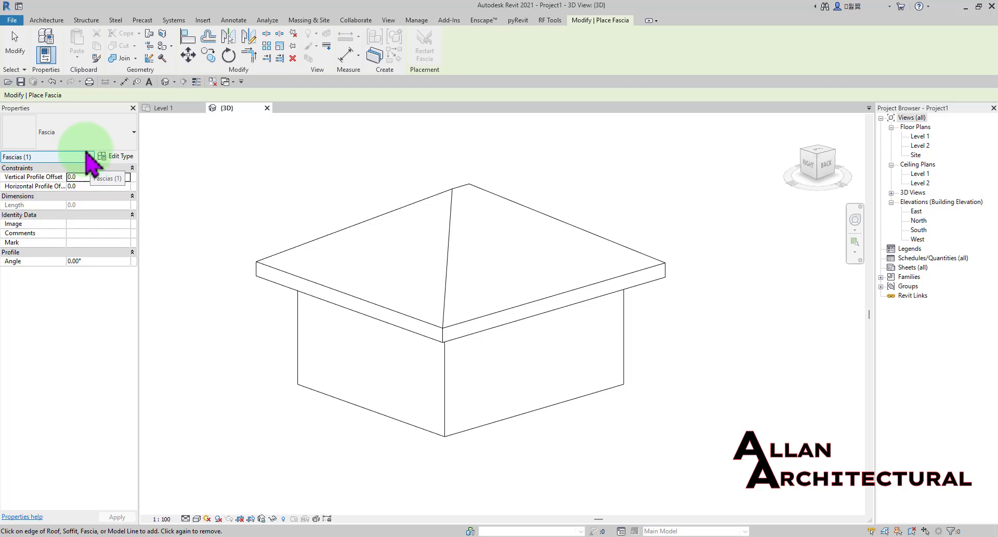
pyautogui.click(67, 146)
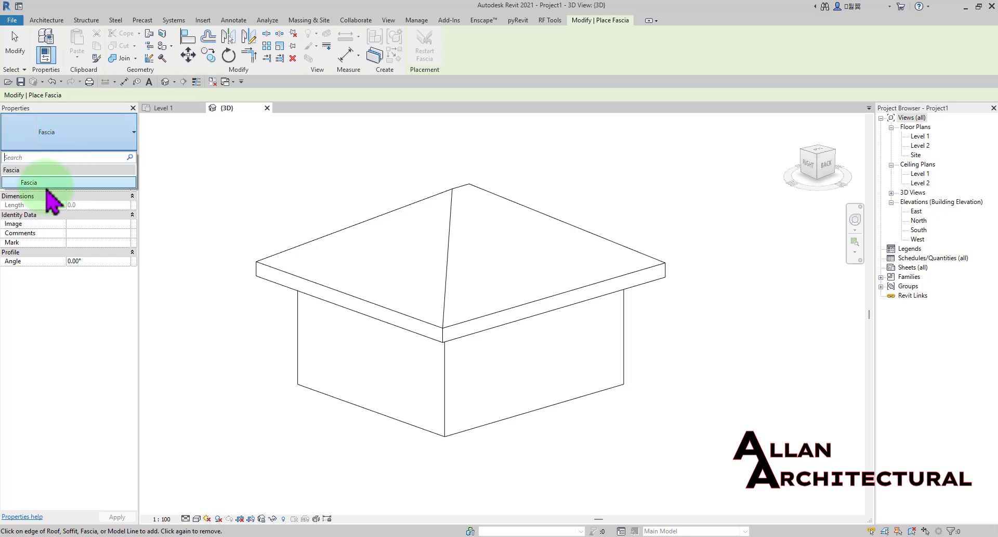
pyautogui.click(98, 136)
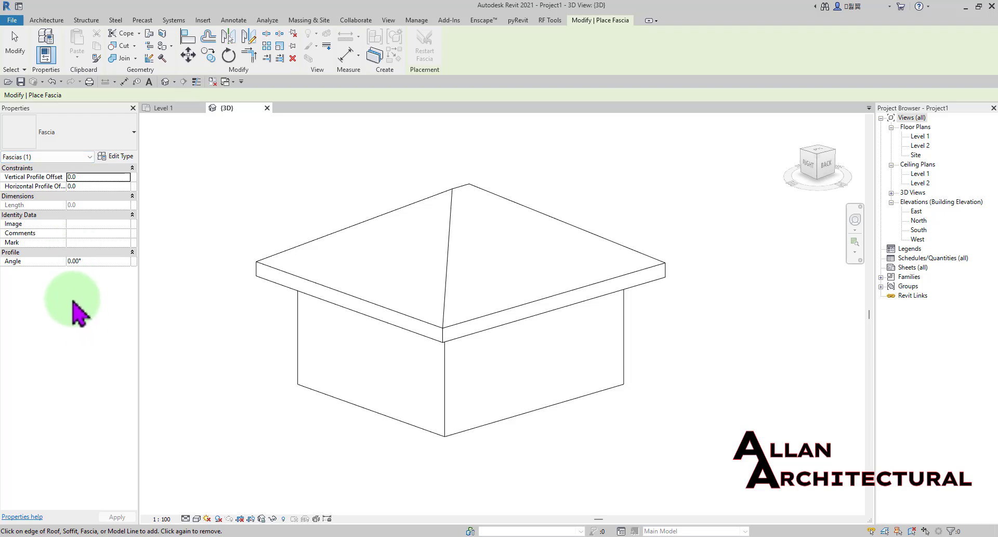
pyautogui.click(62, 136)
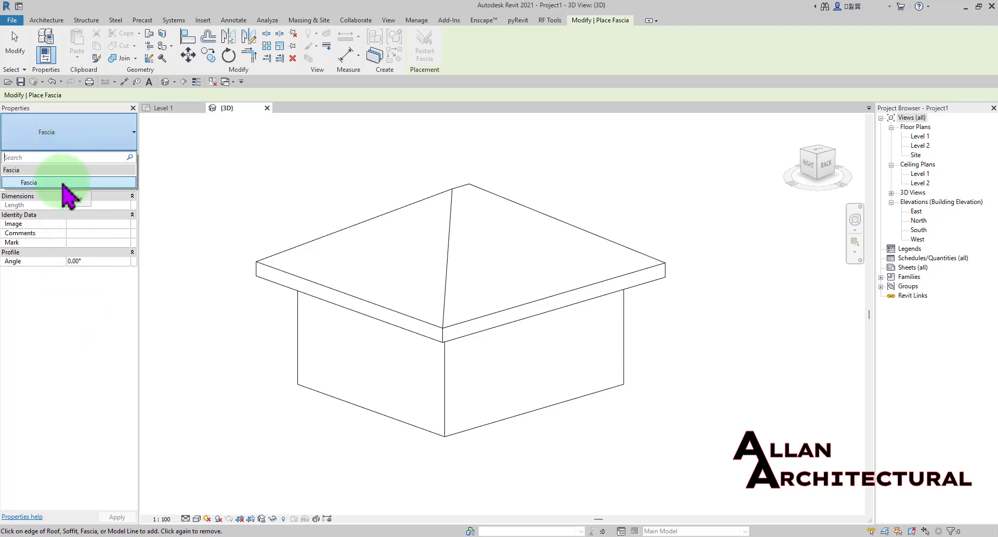
pyautogui.click(62, 182)
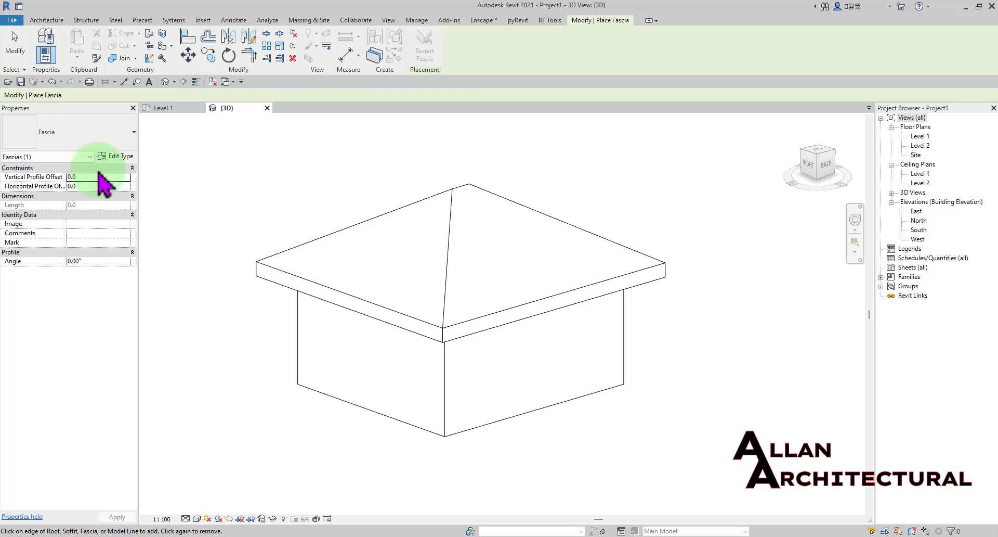
# Check the profile and material in the Fascia type properties without changing anything.
pyautogui.click(116, 157)
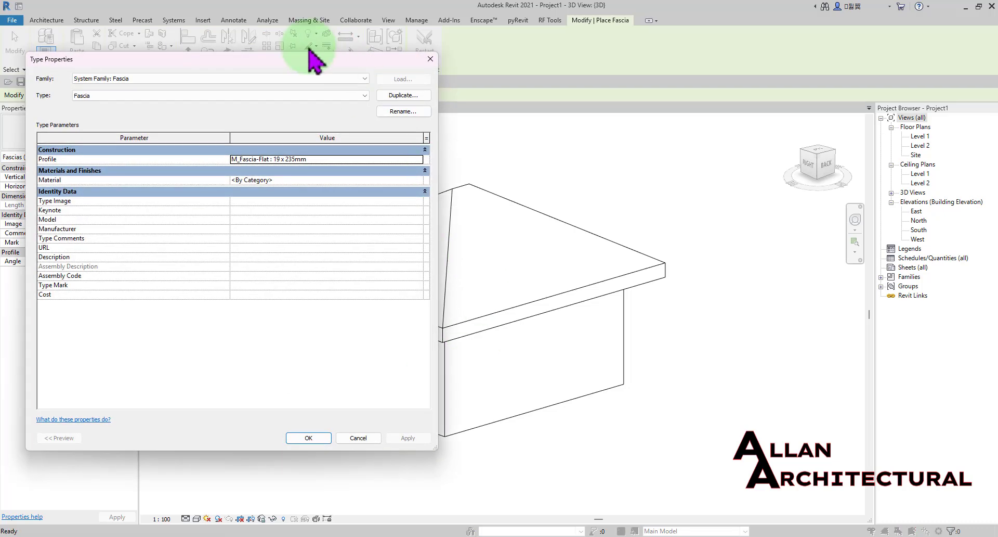
pyautogui.moveTo(374, 68); pyautogui.dragTo(379, 72)
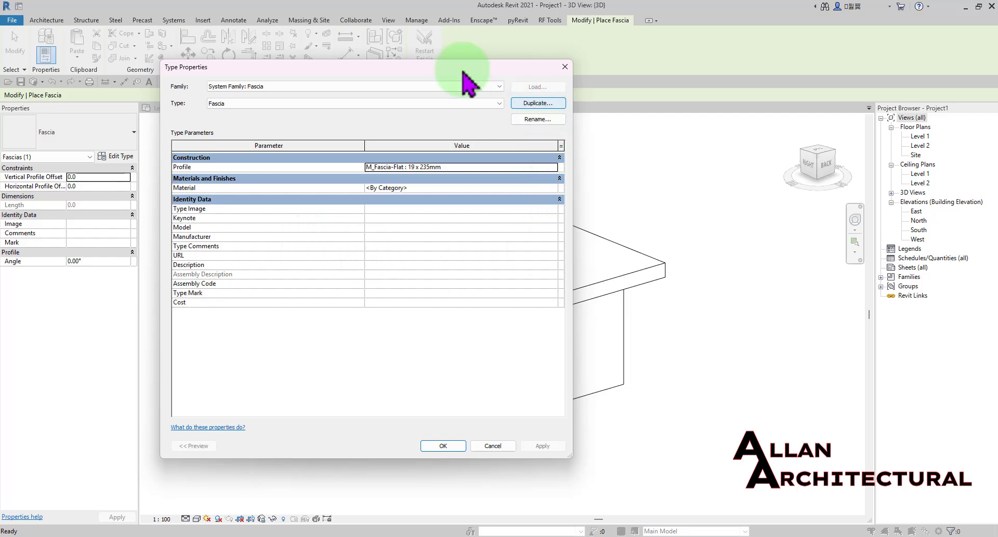
pyautogui.moveTo(282, 71); pyautogui.dragTo(340, 73)
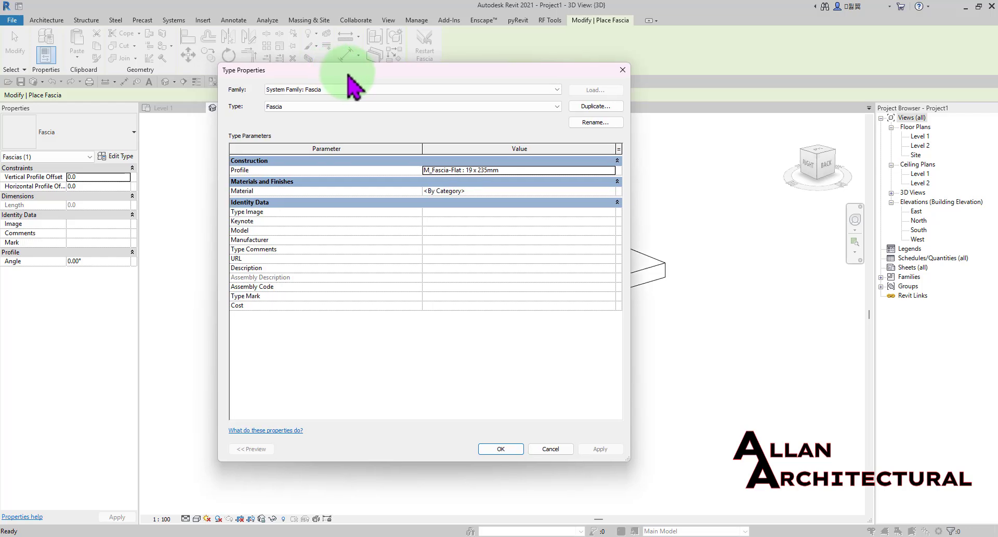
pyautogui.click(550, 449)
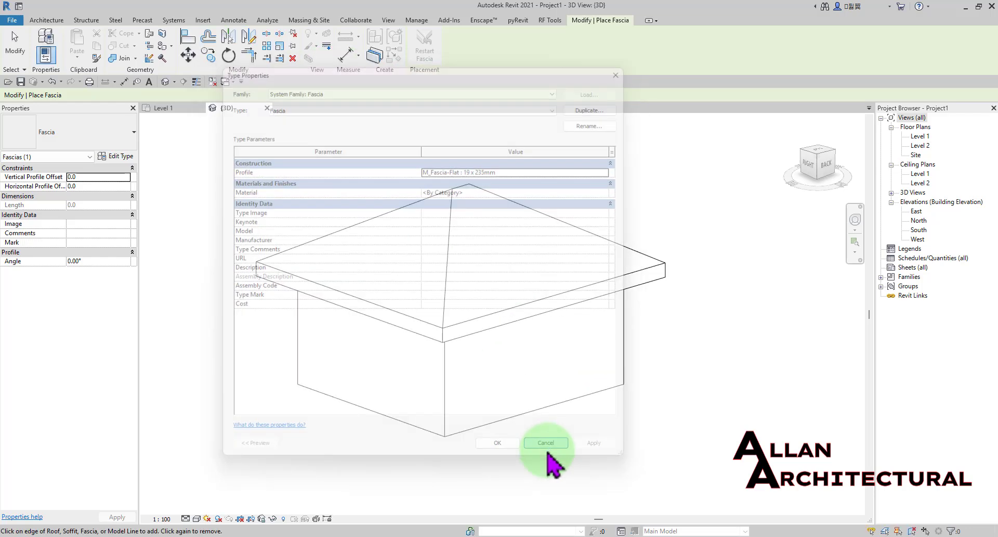
# Examine the hip line and eave edges of the roof as possible fascia hosts.
pyautogui.scroll(2, 338, 192)
pyautogui.moveTo(247, 193); pyautogui.dragTo(267, 175, button='middle')
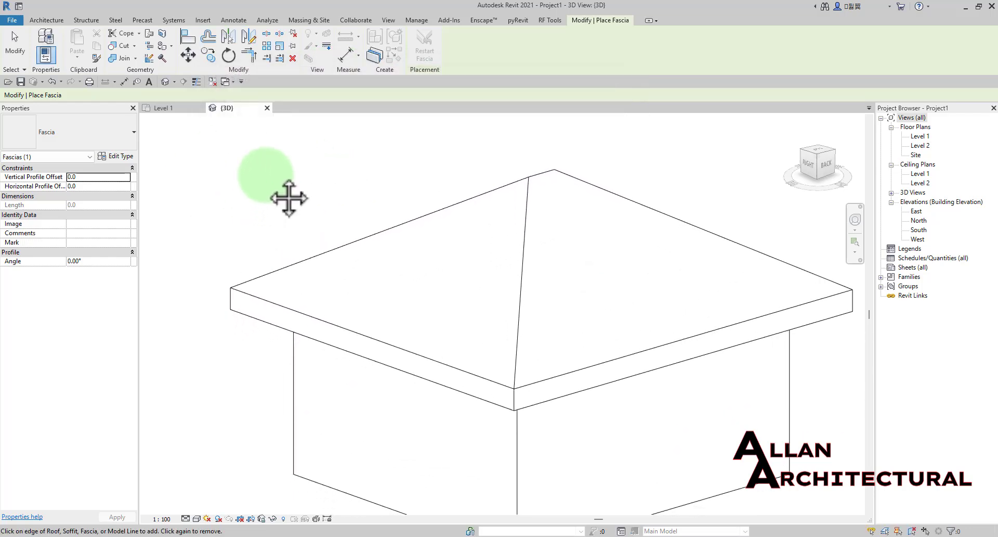
pyautogui.scroll(1, 305, 315)
pyautogui.scroll(-2, 253, 271)
pyautogui.scroll(-2, 253, 272)
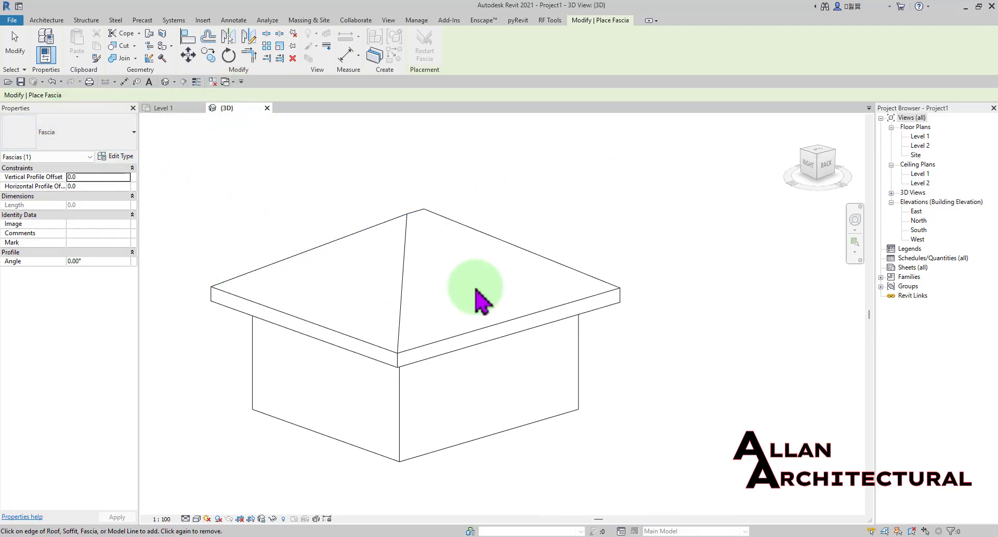
pyautogui.scroll(2, 418, 255)
pyautogui.scroll(-2, 398, 262)
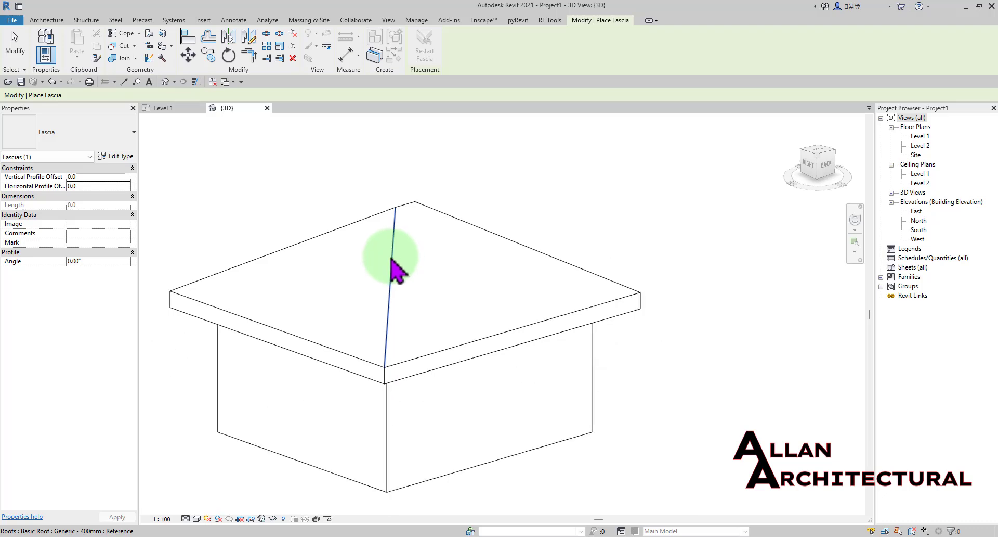
pyautogui.scroll(2, 307, 241)
pyautogui.scroll(-2, 312, 240)
pyautogui.scroll(-1, 423, 312)
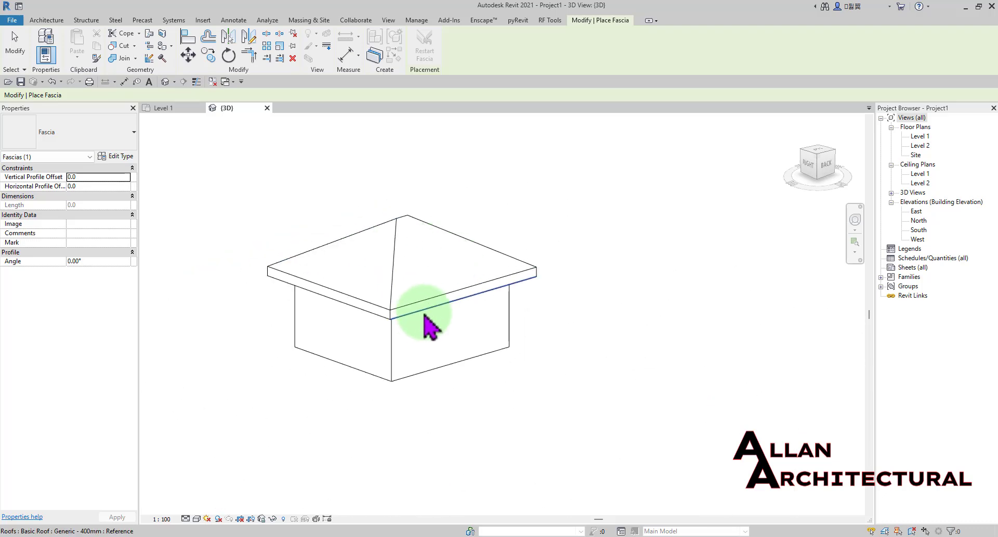
pyautogui.scroll(3, 398, 349)
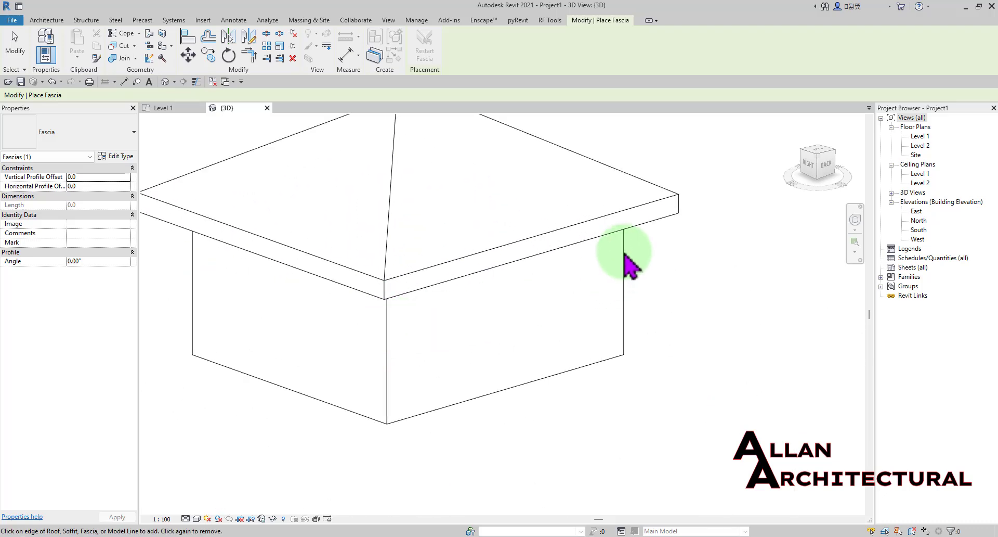
# Inspect a roof corner at the back of the building, comparing its upper, lower and vertical eave edges.
pyautogui.scroll(-3, 631, 312)
pyautogui.keyDown('shift'); pyautogui.moveTo(631, 312); pyautogui.dragTo(432, 442, button='middle'); pyautogui.keyUp('shift')
pyautogui.scroll(3, 424, 381)
pyautogui.scroll(2, 422, 359)
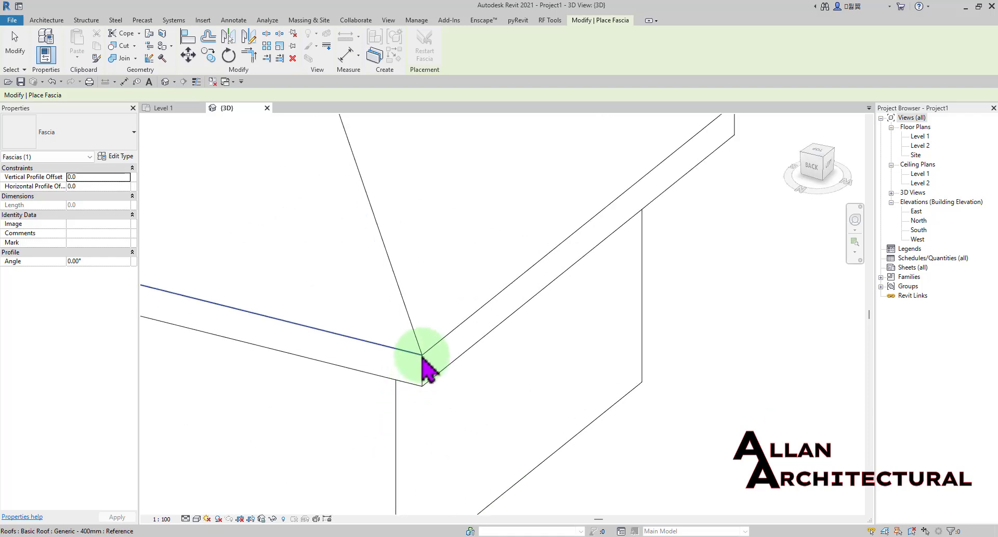
pyautogui.scroll(-4, 429, 347)
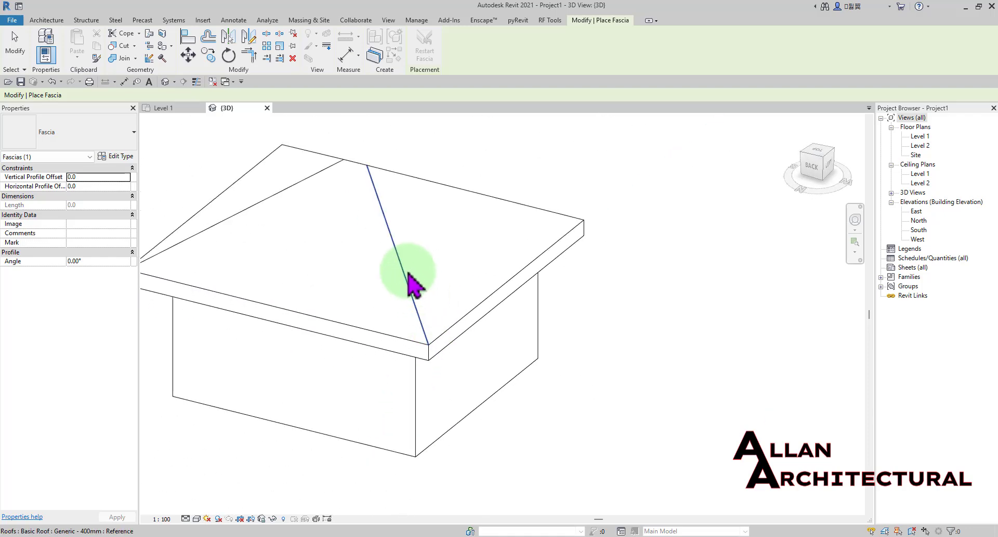
pyautogui.scroll(-2, 407, 270)
pyautogui.scroll(4, 396, 256)
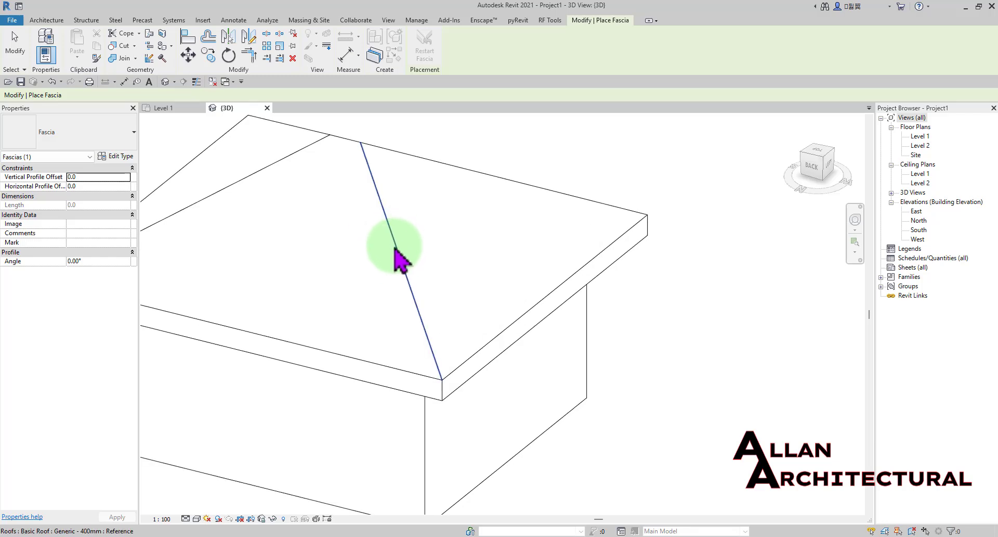
pyautogui.scroll(-2, 416, 301)
pyautogui.scroll(4, 408, 390)
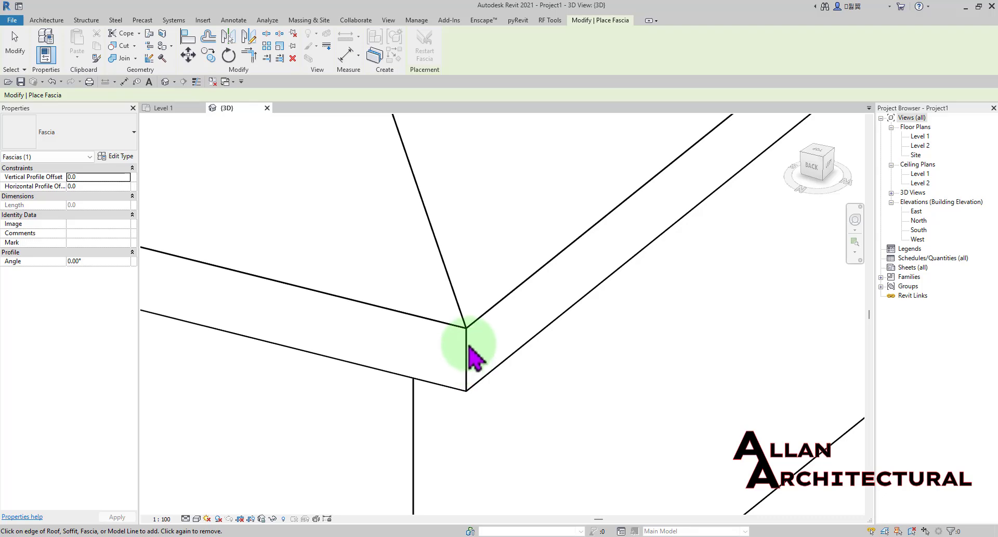
pyautogui.scroll(-2, 466, 353)
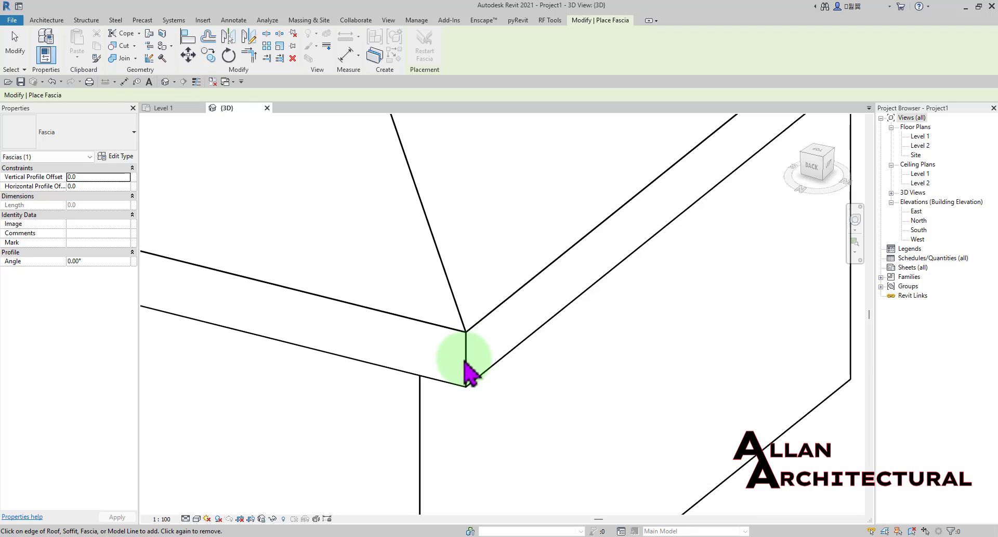
pyautogui.scroll(2, 490, 333)
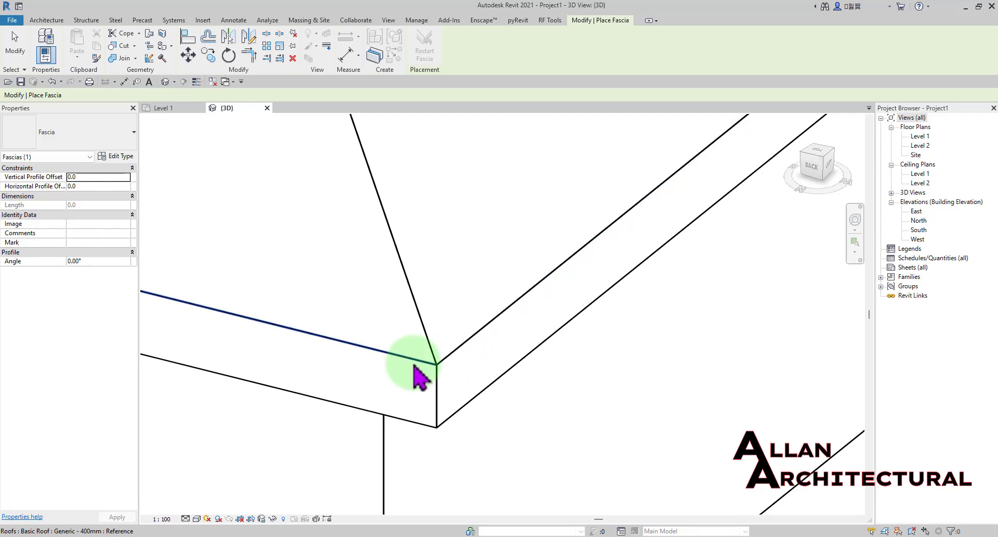
pyautogui.scroll(-1, 416, 368)
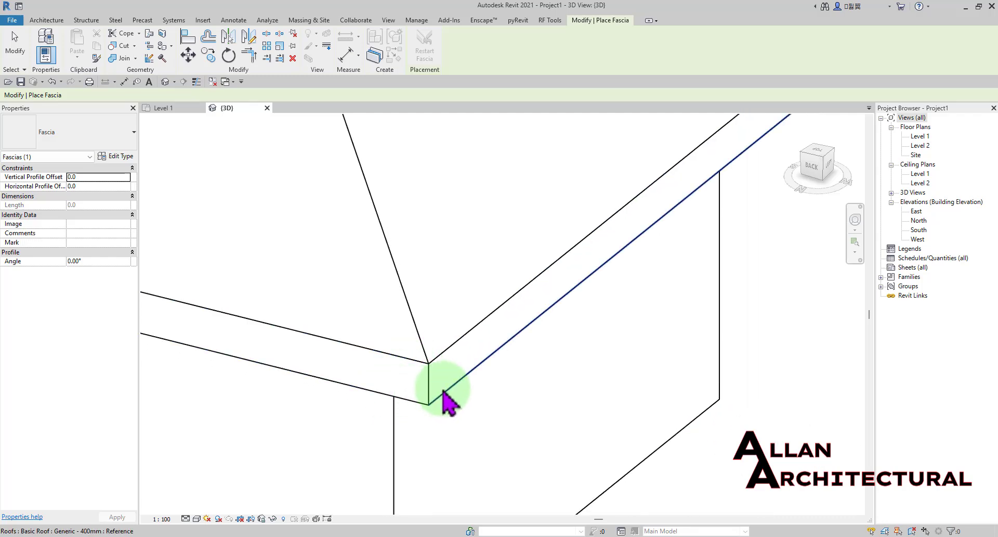
pyautogui.scroll(-3, 457, 374)
pyautogui.scroll(-3, 603, 260)
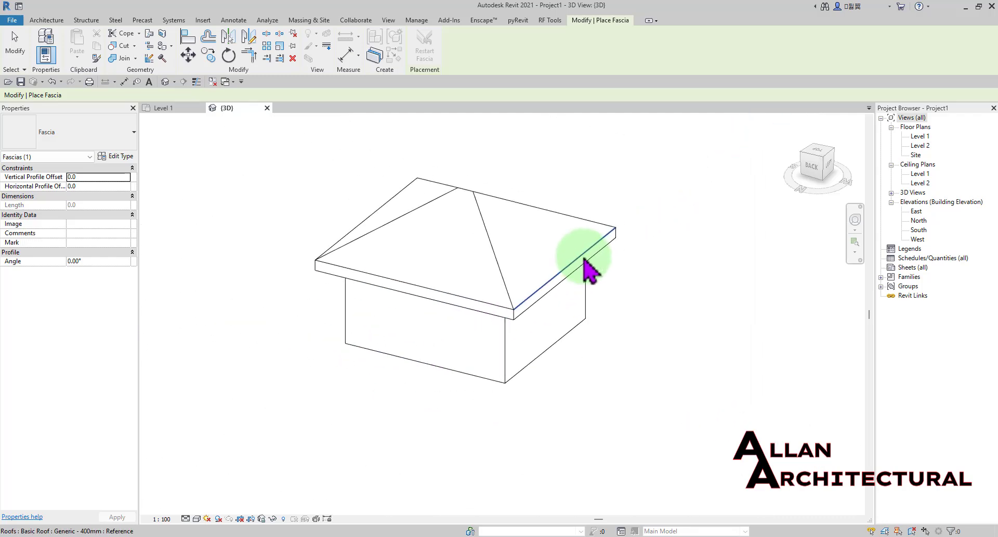
# Examine the roof's ridge and hip edges from the front side of the building.
pyautogui.keyDown('shift'); pyautogui.moveTo(577, 299); pyautogui.dragTo(359, 301, button='middle'); pyautogui.keyUp('shift')
pyautogui.moveTo(359, 302); pyautogui.dragTo(383, 366, button='middle')
pyautogui.scroll(3, 391, 211)
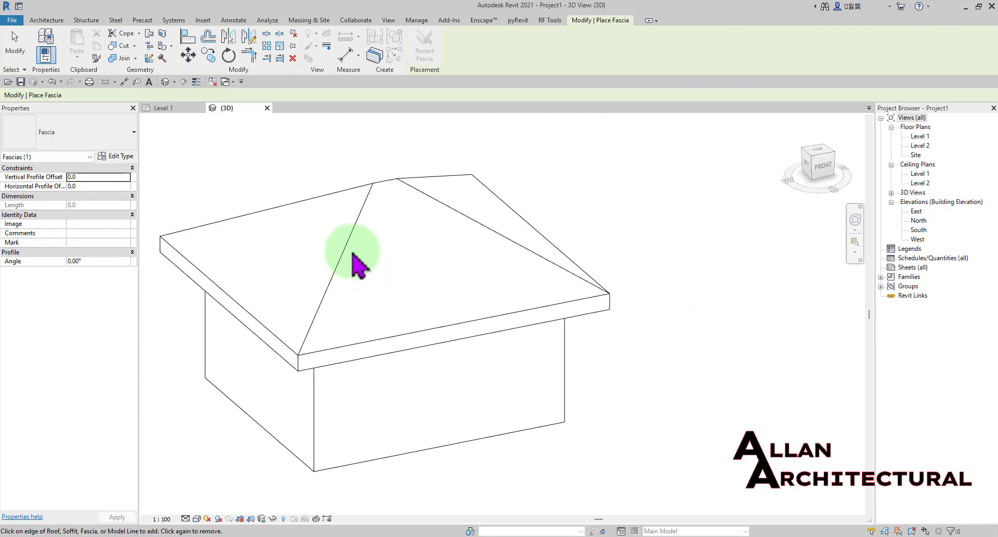
pyautogui.scroll(3, 390, 175)
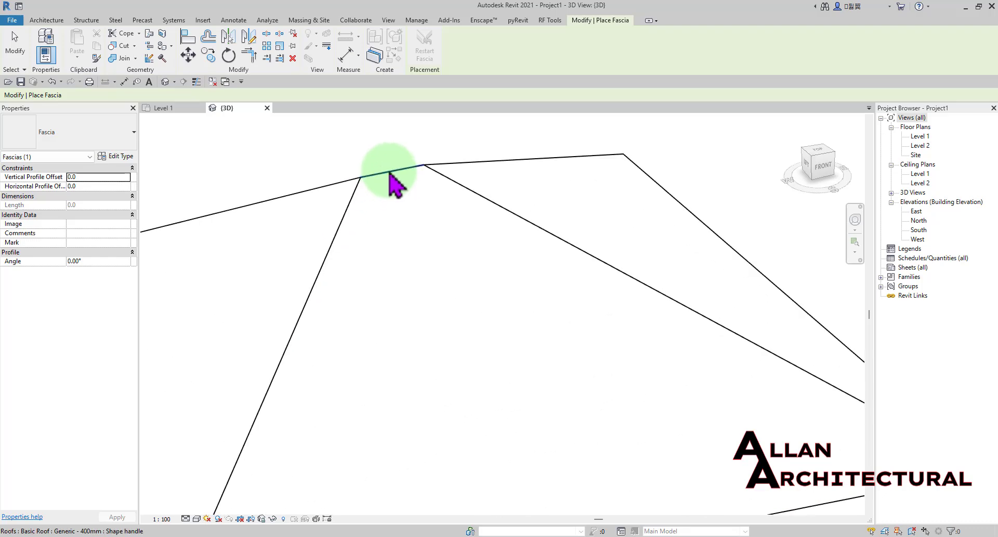
pyautogui.scroll(-3, 390, 172)
pyautogui.keyDown('shift'); pyautogui.moveTo(389, 172); pyautogui.dragTo(387, 247, button='middle'); pyautogui.keyUp('shift')
pyautogui.scroll(2, 387, 247)
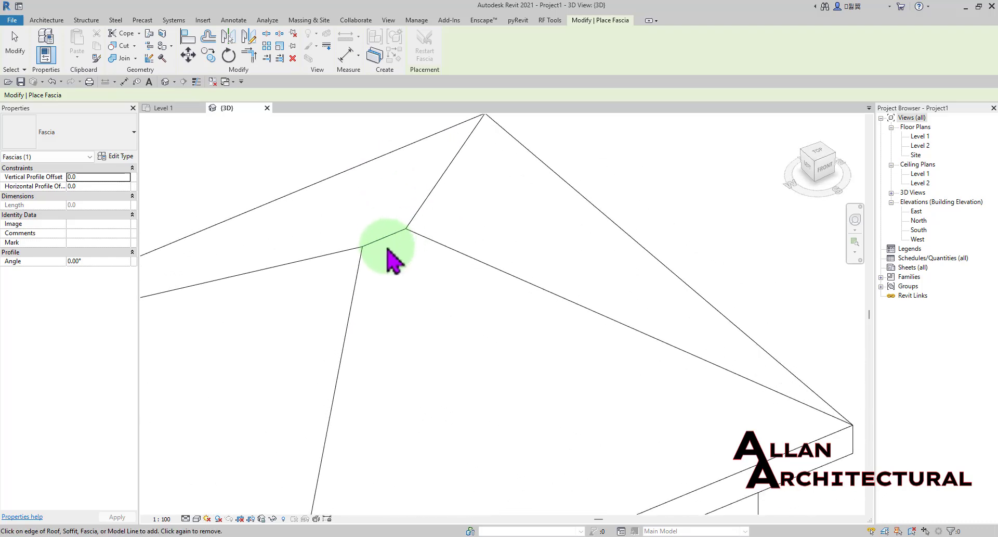
pyautogui.scroll(-3, 385, 227)
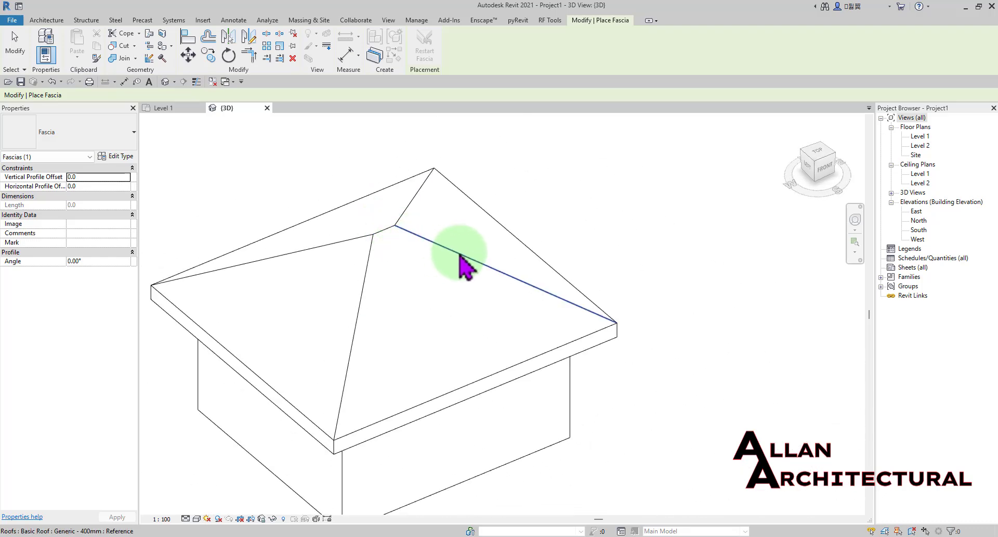
pyautogui.scroll(-3, 431, 260)
pyautogui.keyDown('shift'); pyautogui.moveTo(423, 323); pyautogui.dragTo(424, 264, button='middle'); pyautogui.keyUp('shift')
pyautogui.scroll(5, 385, 357)
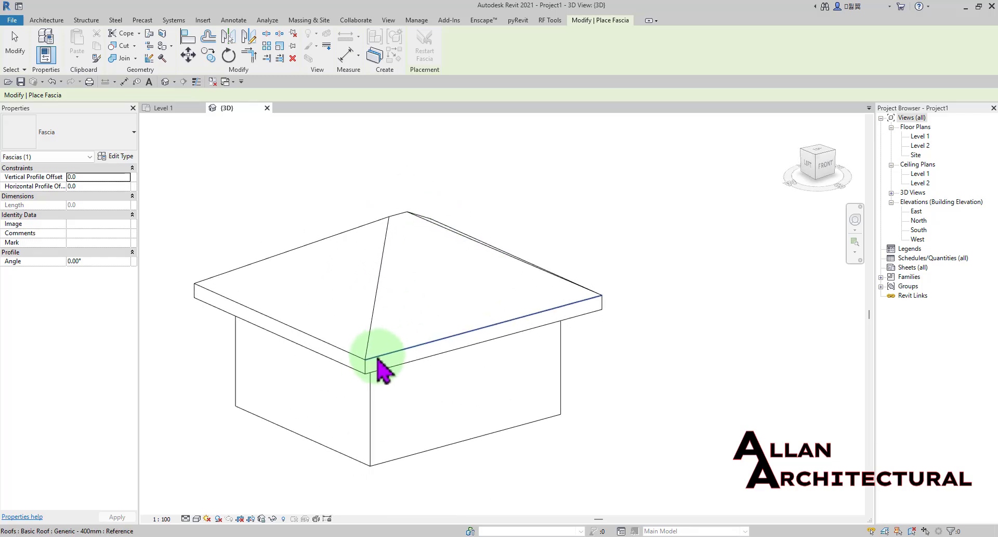
# Place a fascia along the upper eave edge on the front side of the roof.
pyautogui.scroll(-3, 431, 325)
pyautogui.moveTo(395, 330); pyautogui.dragTo(432, 296, button='middle')
pyautogui.scroll(2, 447, 299)
pyautogui.scroll(2, 340, 326)
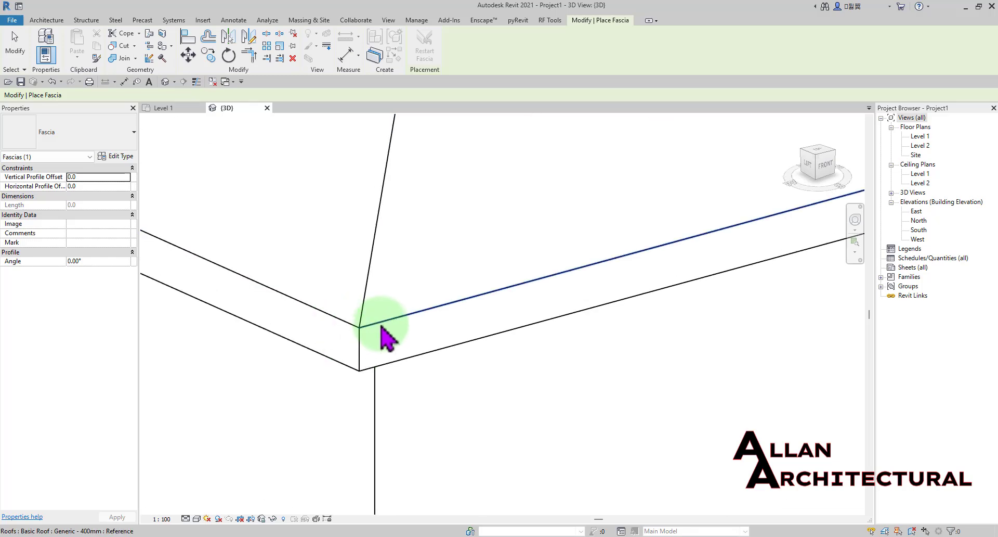
pyautogui.click(389, 320)
pyautogui.scroll(-3, 426, 265)
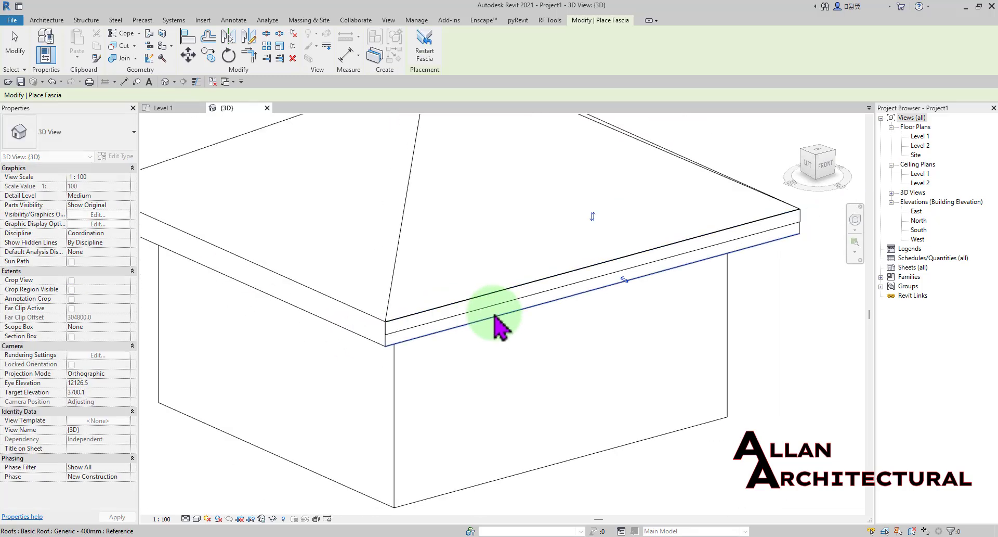
# Turn on shadows in the 3D view to inspect the new fascia's end at the roof corner.
pyautogui.scroll(4, 412, 357)
pyautogui.scroll(5, 245, 404)
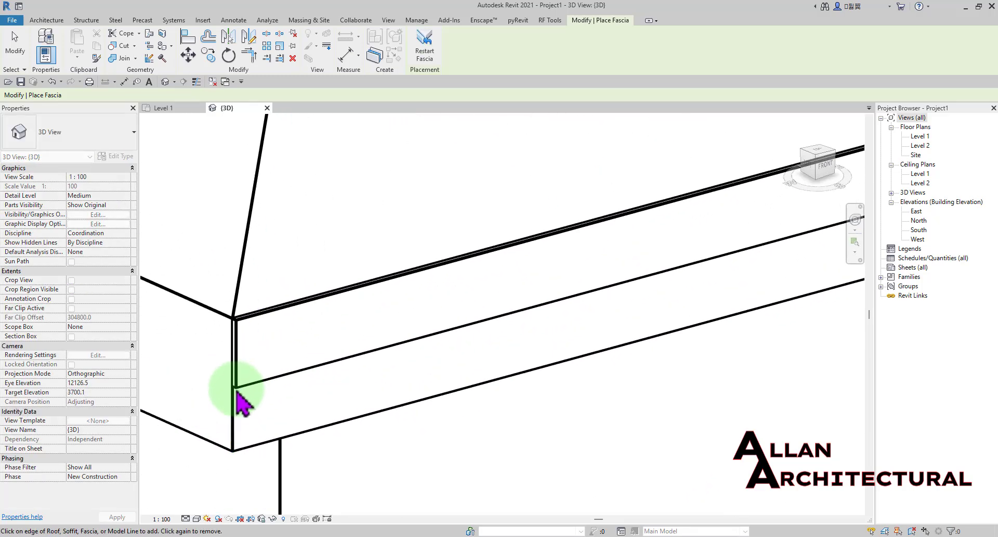
pyautogui.moveTo(248, 327); pyautogui.dragTo(291, 358, button='middle')
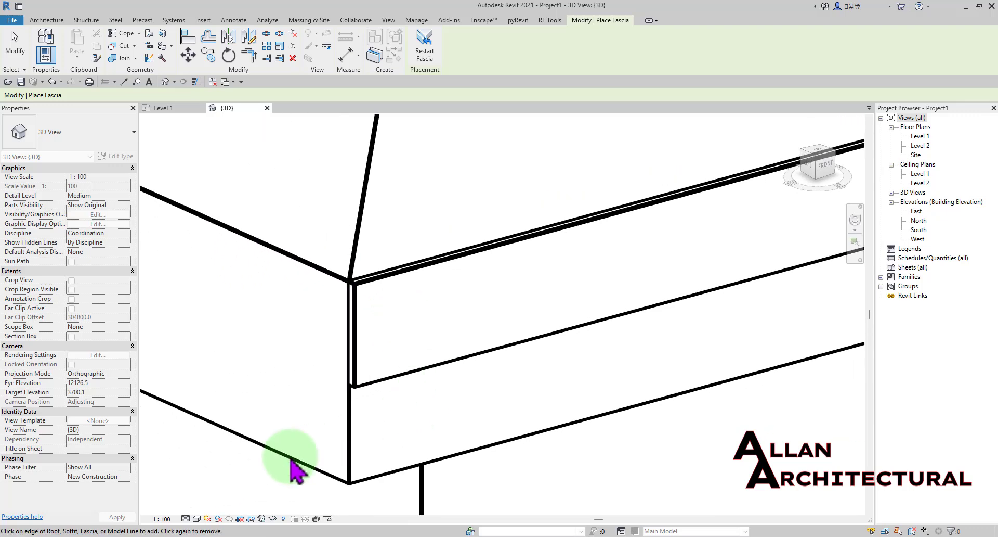
pyautogui.click(220, 520)
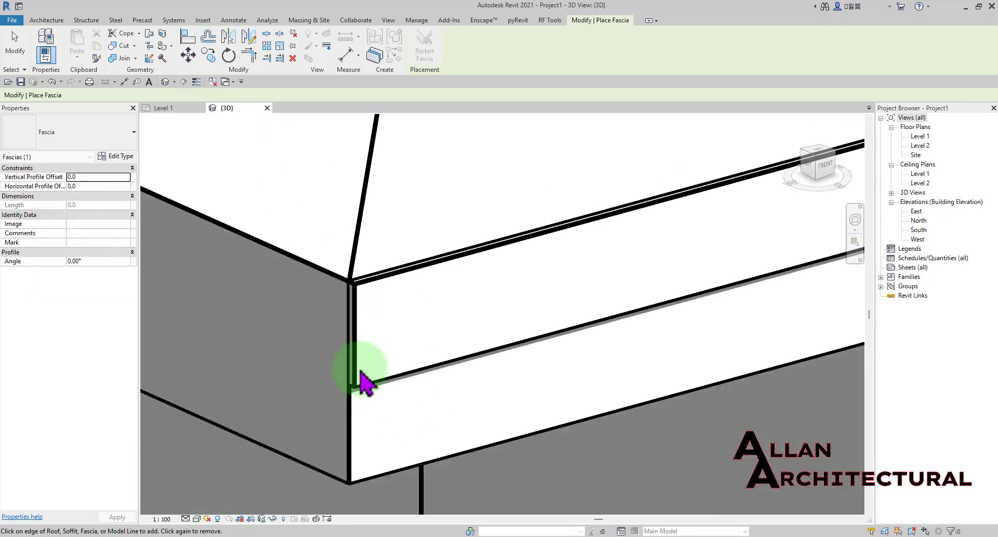
# Place a fascia along the upper eave edge on the left side of the roof and check how it meets the front fascia.
pyautogui.scroll(-6, 369, 318)
pyautogui.scroll(4, 373, 329)
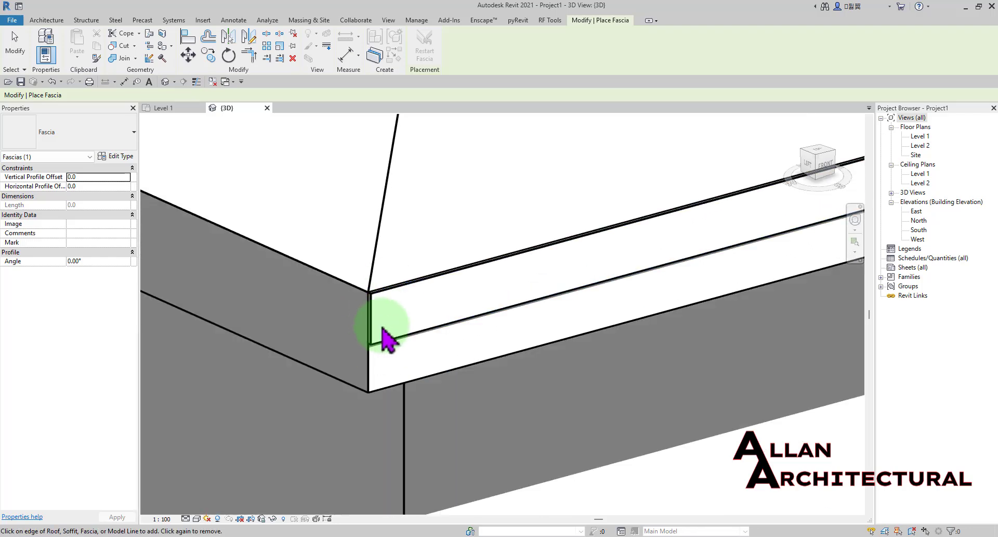
pyautogui.scroll(-5, 385, 338)
pyautogui.keyDown('shift'); pyautogui.moveTo(392, 339); pyautogui.dragTo(428, 372, button='middle'); pyautogui.keyUp('shift')
pyautogui.scroll(5, 411, 359)
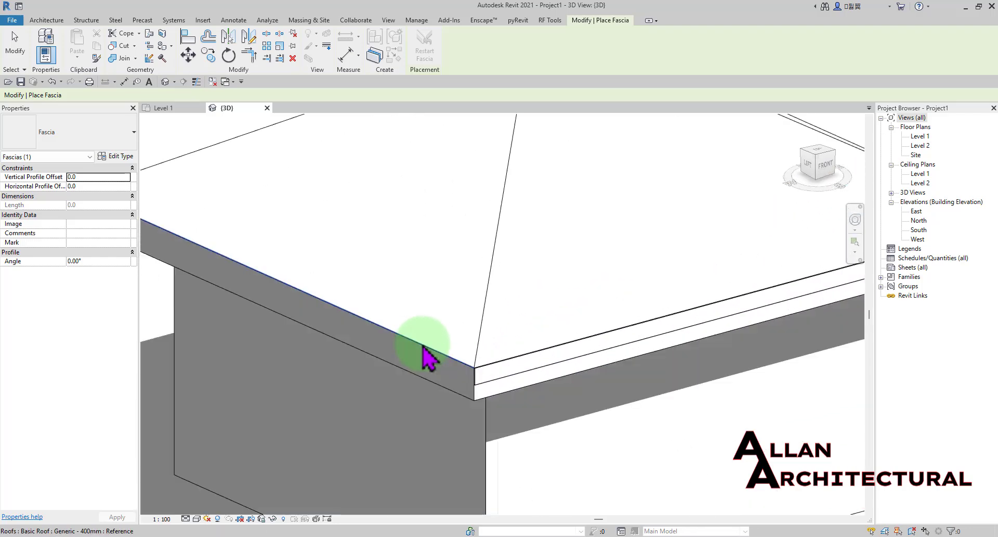
pyautogui.click(424, 347)
pyautogui.scroll(-5, 442, 364)
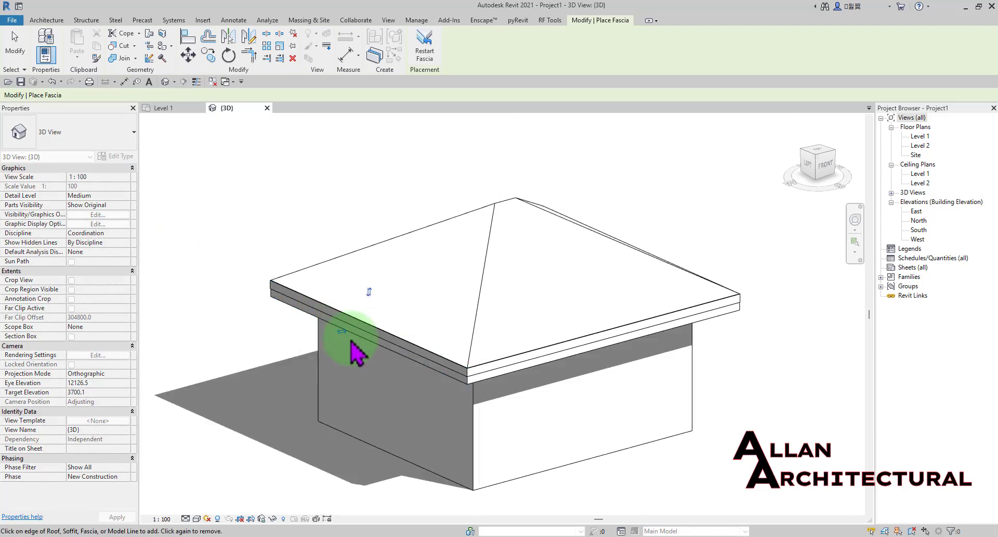
pyautogui.scroll(5, 353, 346)
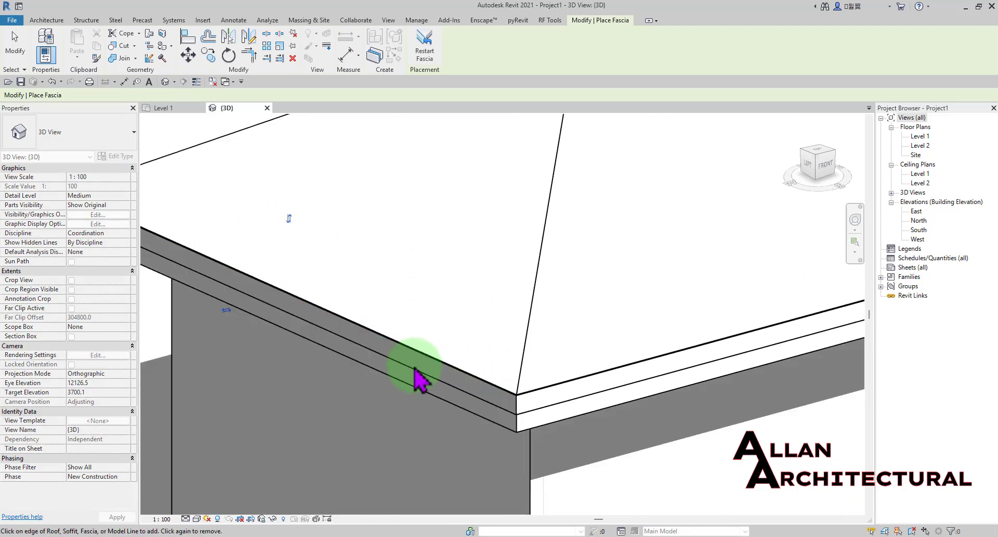
pyautogui.scroll(-5, 415, 370)
pyautogui.moveTo(423, 363)
pyautogui.keyDown('shift'); pyautogui.mouseDown(button='middle')
pyautogui.moveTo(392, 383)
pyautogui.moveTo(470, 396)
pyautogui.moveTo(408, 361)
pyautogui.mouseUp(button='middle'); pyautogui.keyUp('shift')
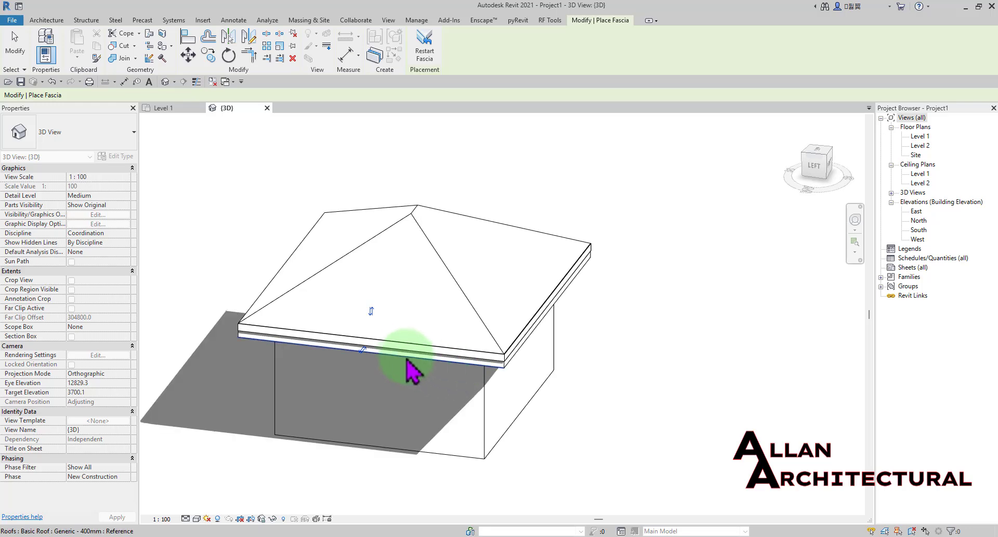
# Set the structure layer thickness of the roof type Generic - 400mm to 150 mm.
pyautogui.press('Escape')
pyautogui.press('Escape')
pyautogui.scroll(3, 241, 339)
pyautogui.click(236, 337)
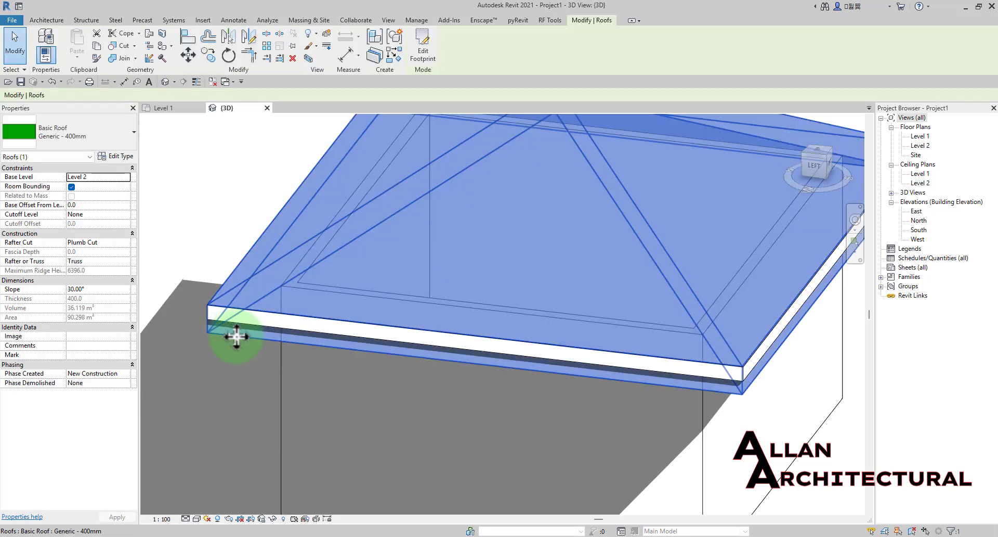
pyautogui.click(118, 156)
pyautogui.click(518, 172)
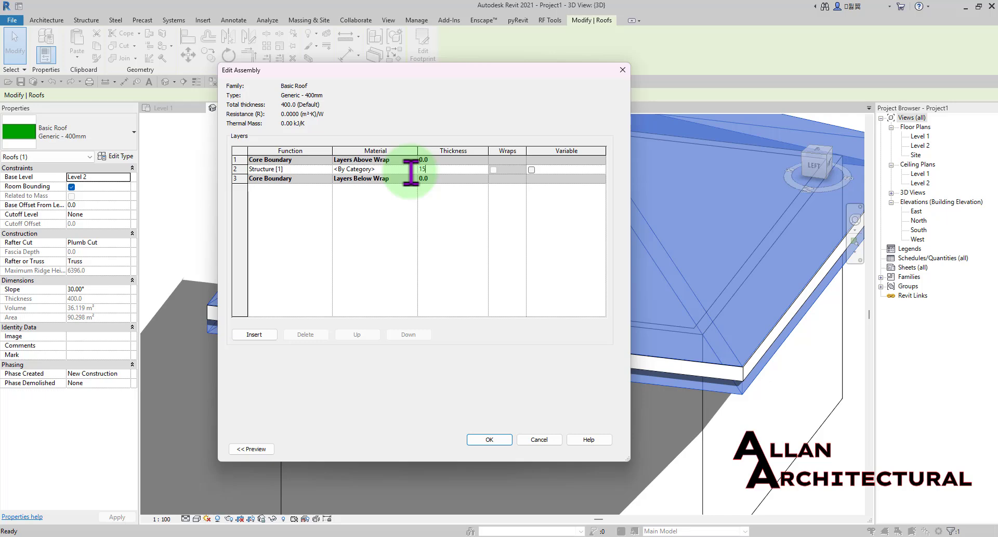
pyautogui.click(490, 439)
pyautogui.click(600, 449)
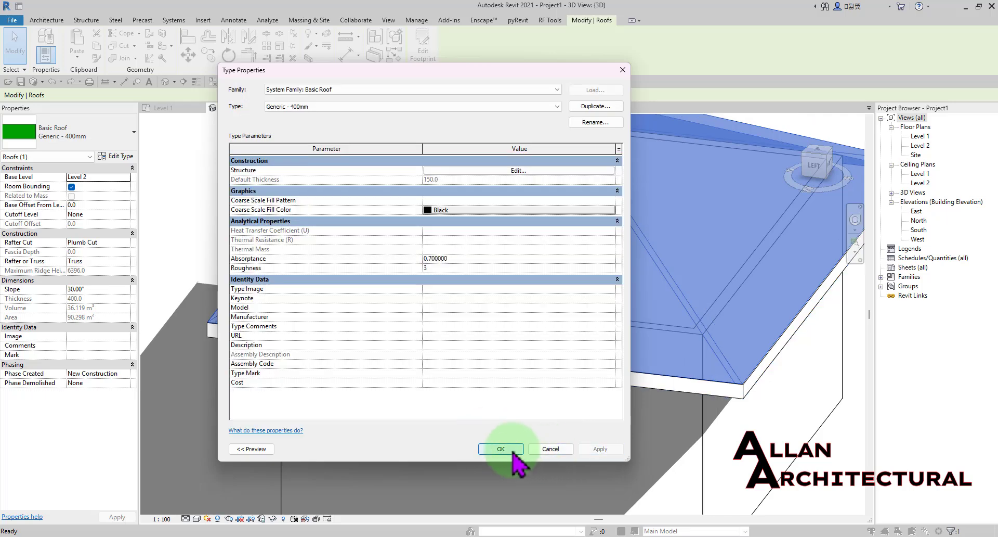
pyautogui.click(501, 449)
pyautogui.press('Escape')
# Place a fascia along the lower eave edge on the back side of the roof and inspect its position at the corner.
pyautogui.keyDown('shift'); pyautogui.moveTo(419, 382); pyautogui.dragTo(565, 388, button='middle'); pyautogui.keyUp('shift')
pyautogui.scroll(2, 364, 393)
pyautogui.scroll(-1, 364, 392)
pyautogui.moveTo(325, 393); pyautogui.dragTo(379, 378, button='middle')
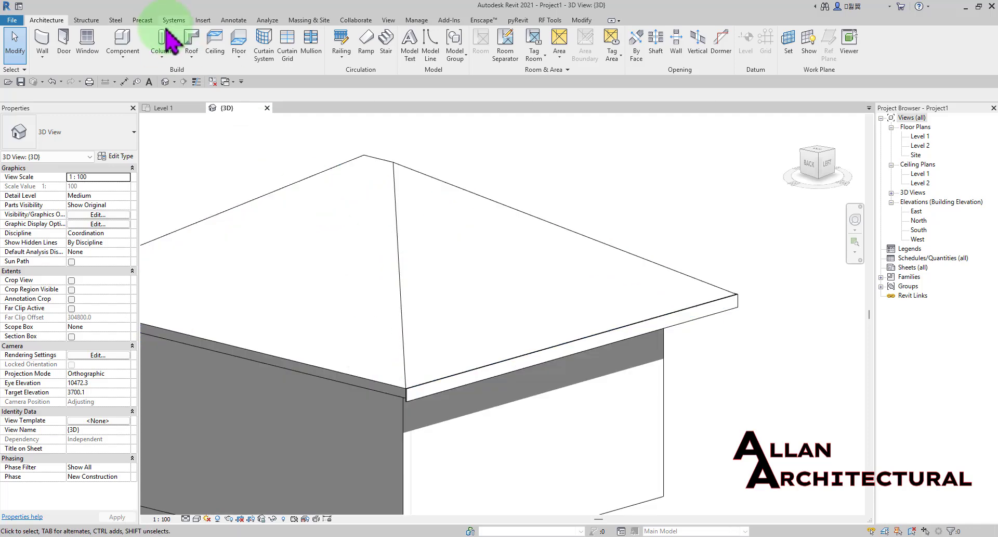
pyautogui.click(196, 62)
pyautogui.click(180, 162)
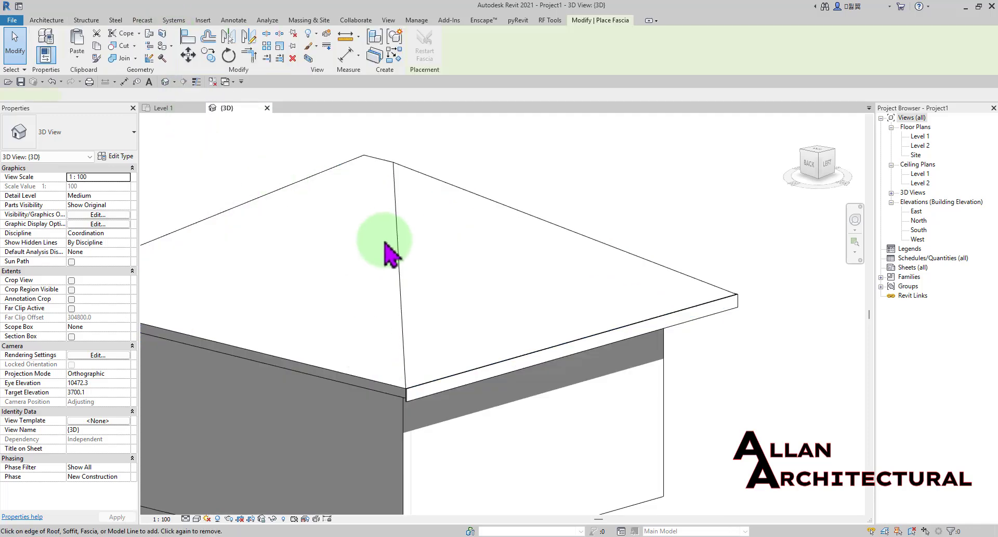
pyautogui.moveTo(390, 245); pyautogui.dragTo(667, 347, button='middle')
pyautogui.scroll(2, 652, 393)
pyautogui.moveTo(644, 400); pyautogui.dragTo(509, 361, button='middle')
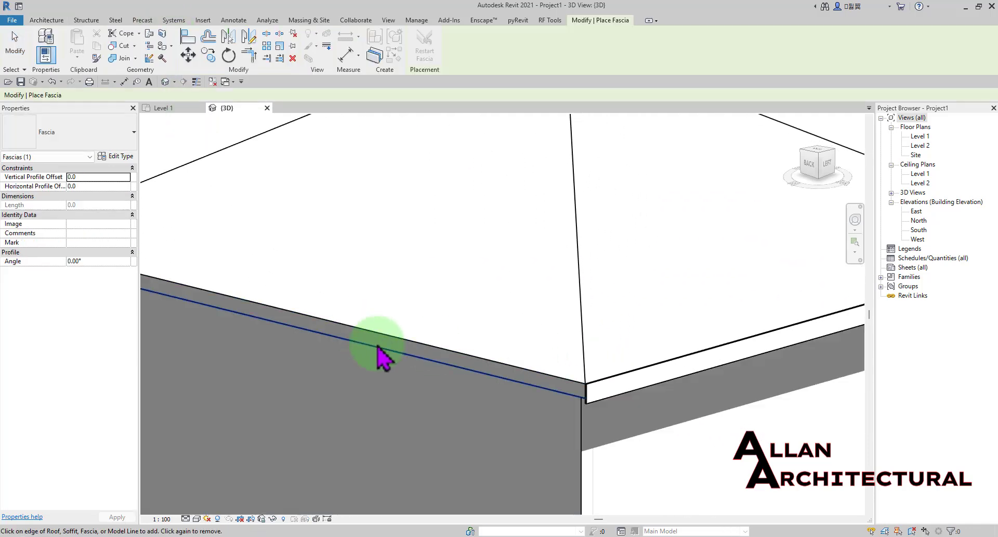
pyautogui.scroll(1, 422, 344)
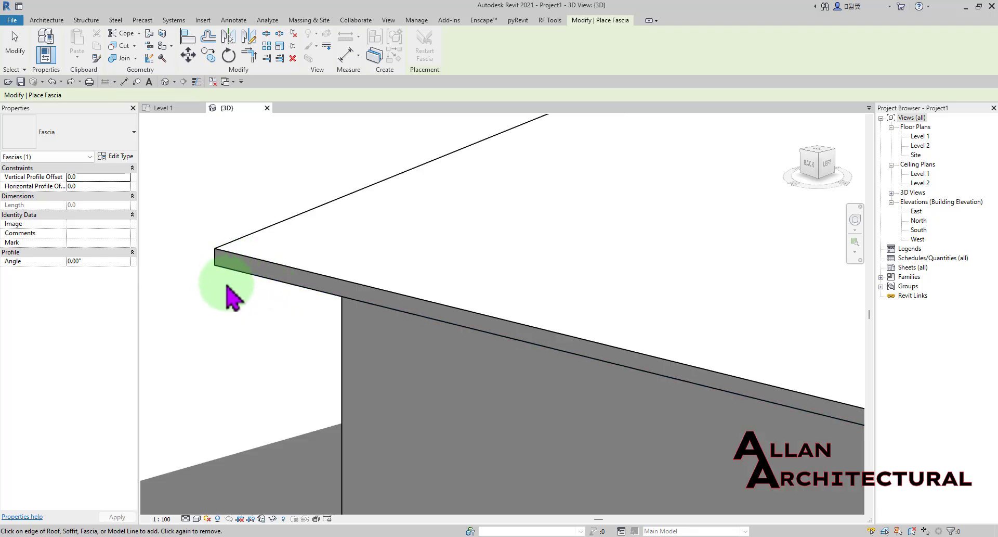
pyautogui.scroll(-3, 251, 274)
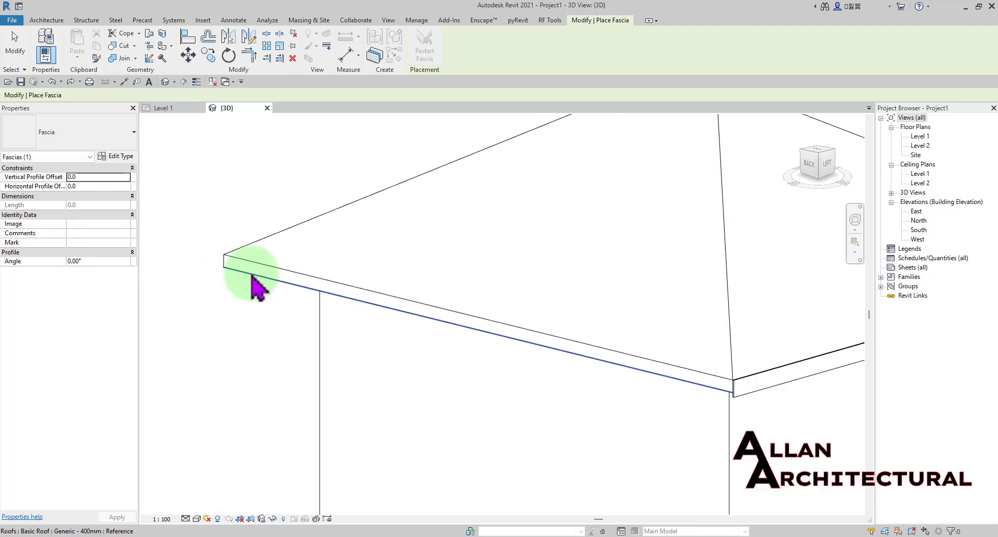
pyautogui.moveTo(366, 298); pyautogui.dragTo(332, 299, button='middle')
pyautogui.scroll(2, 221, 284)
pyautogui.scroll(1, 208, 294)
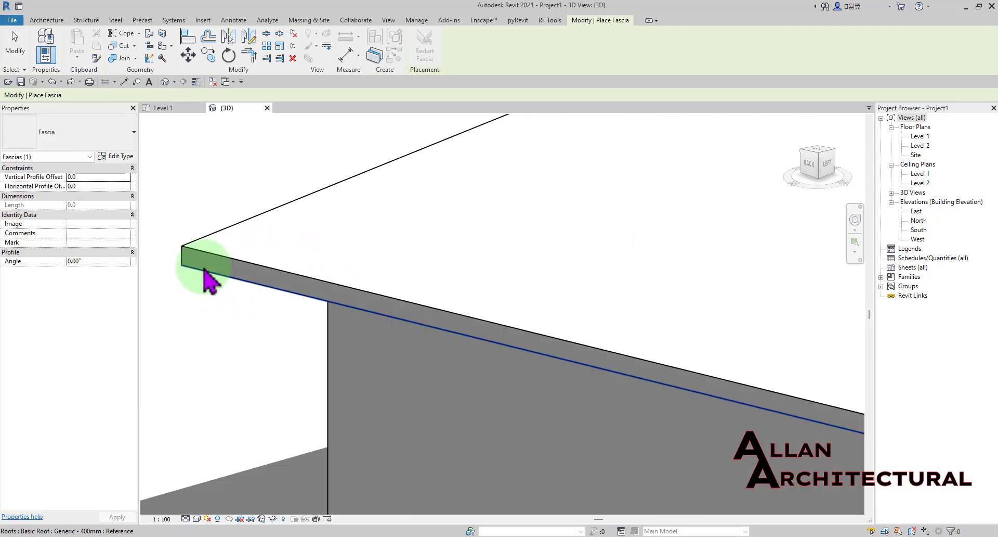
pyautogui.scroll(2, 203, 273)
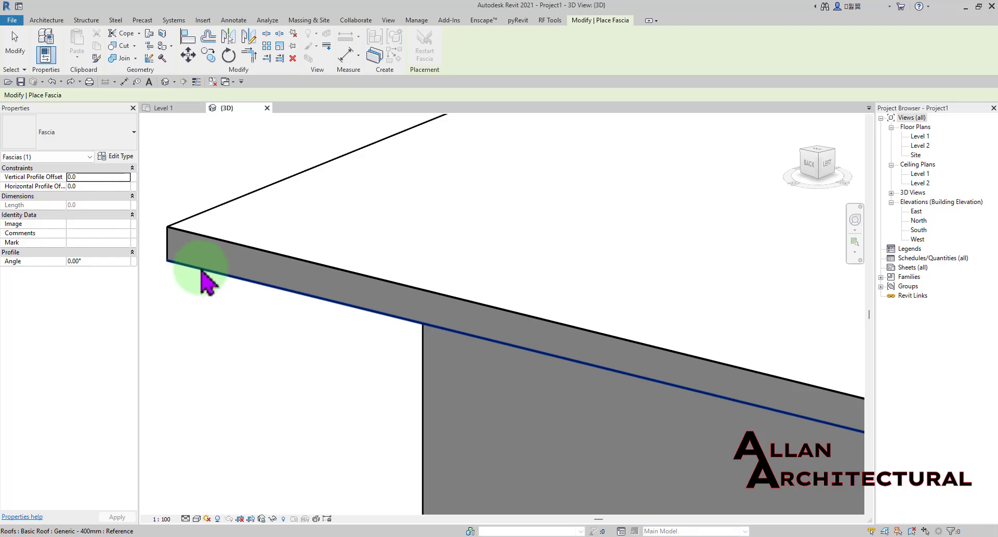
pyautogui.click(201, 269)
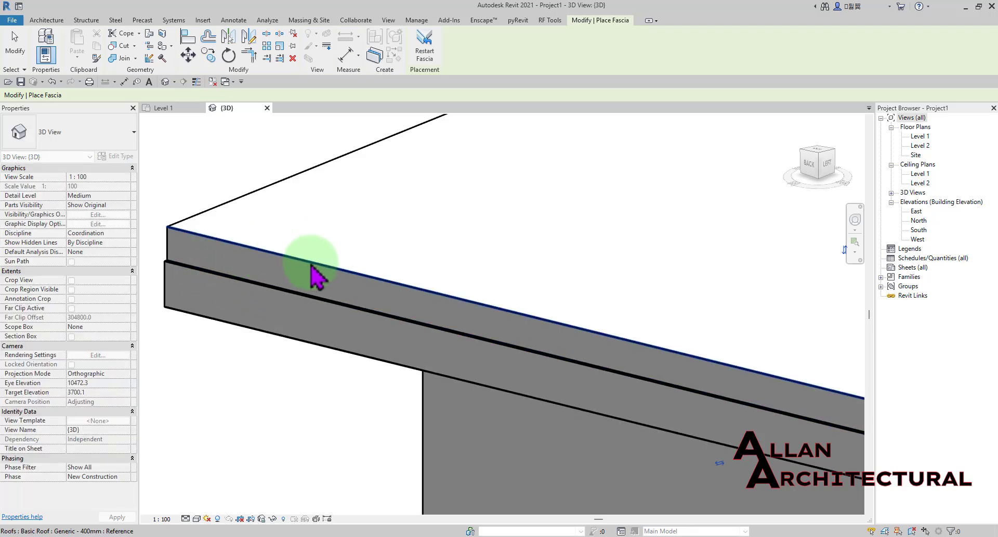
pyautogui.scroll(-3, 335, 273)
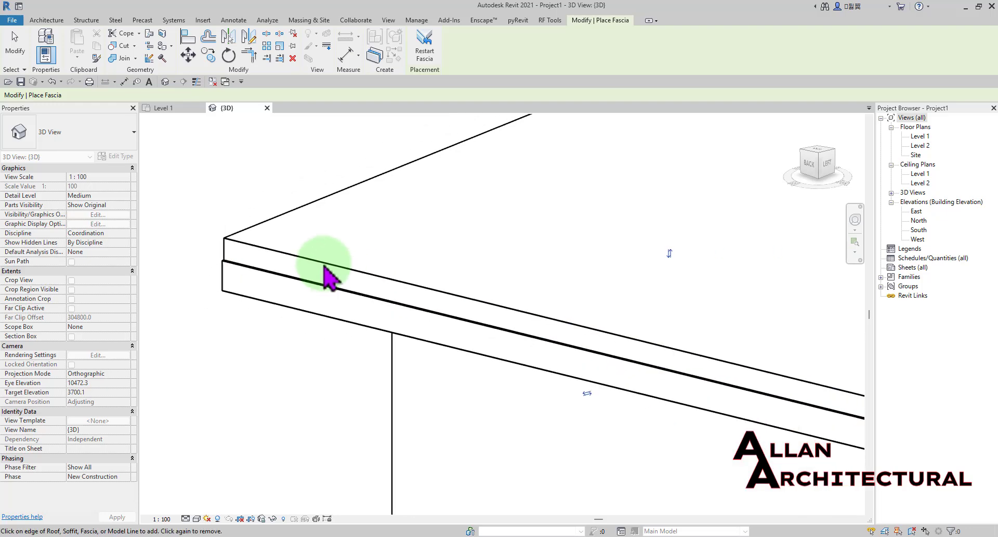
pyautogui.moveTo(266, 260)
pyautogui.mouseDown(button='middle')
pyautogui.moveTo(346, 307)
pyautogui.moveTo(292, 298)
pyautogui.moveTo(290, 268)
pyautogui.mouseUp(button='middle')
pyautogui.scroll(2, 151, 263)
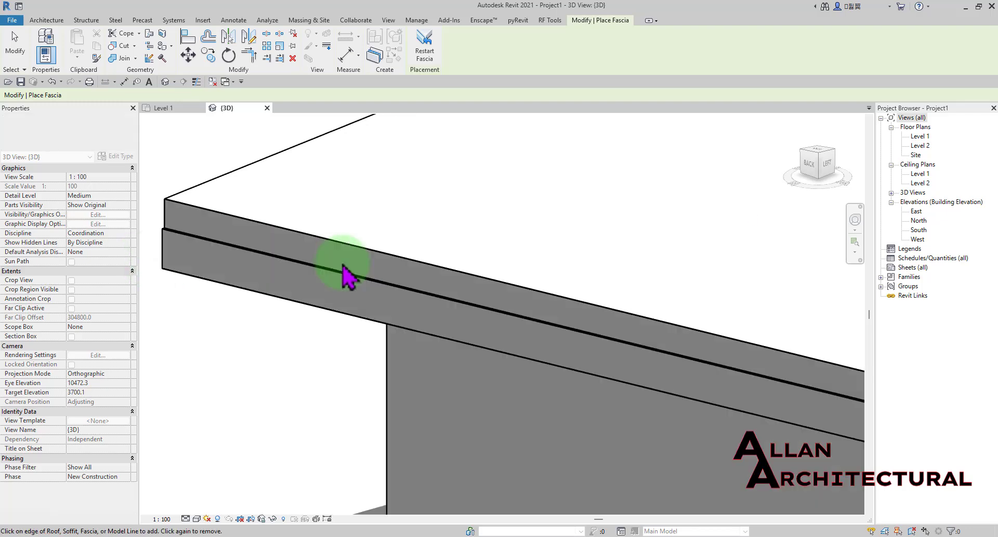
# Remove the lower eave segment from the back fascia and delete the fascia element.
pyautogui.press('Escape')
pyautogui.press('Escape')
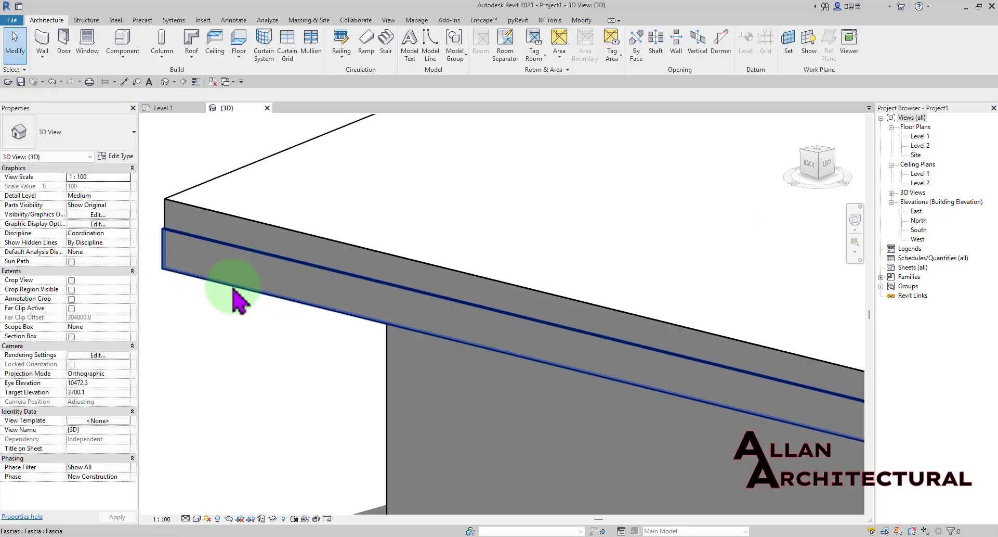
pyautogui.click(232, 299)
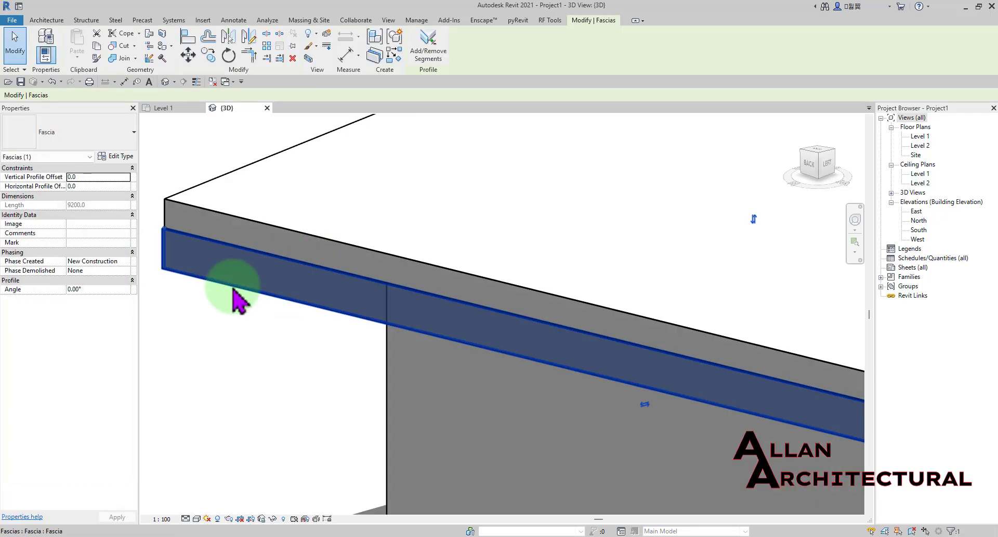
pyautogui.click(426, 62)
pyautogui.scroll(1, 249, 259)
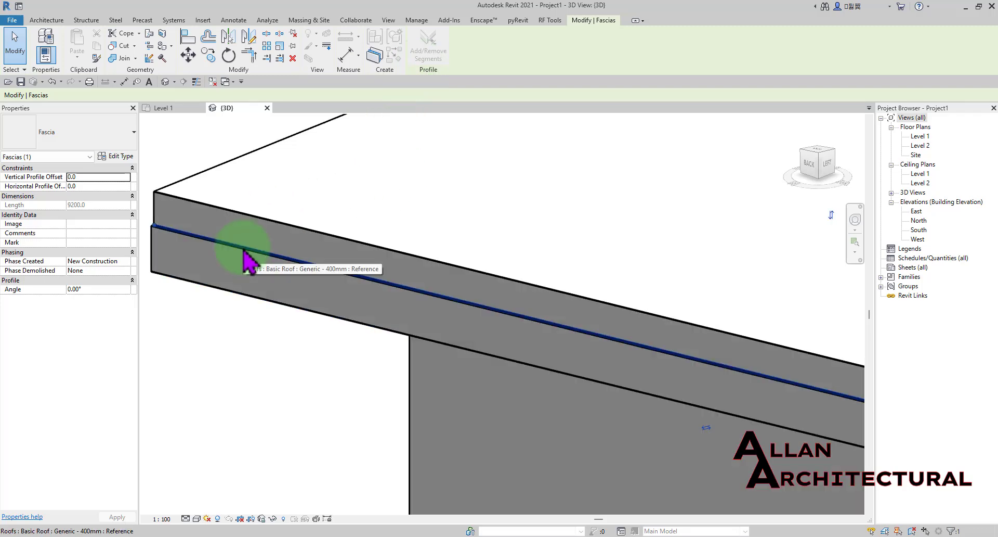
pyautogui.click(249, 259)
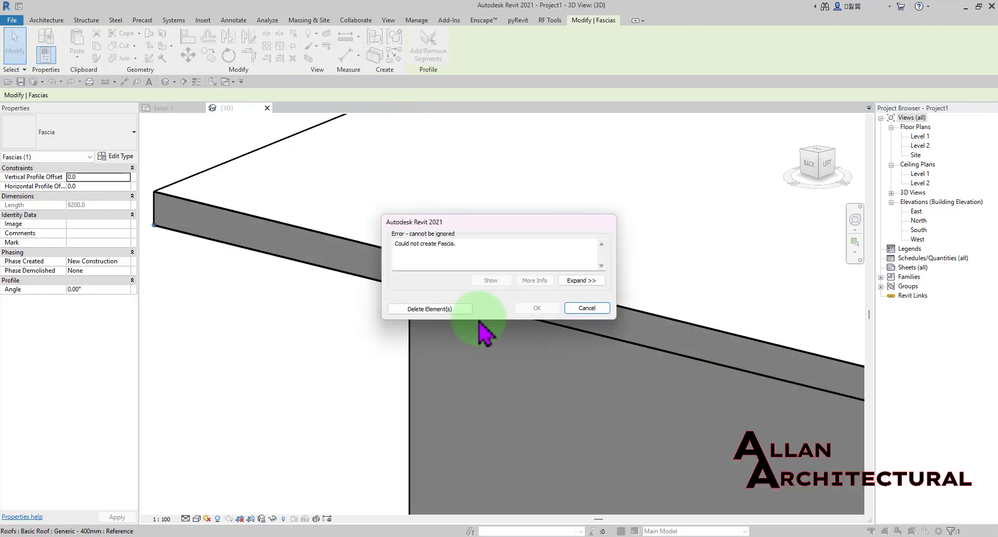
pyautogui.click(454, 309)
pyautogui.scroll(-4, 296, 290)
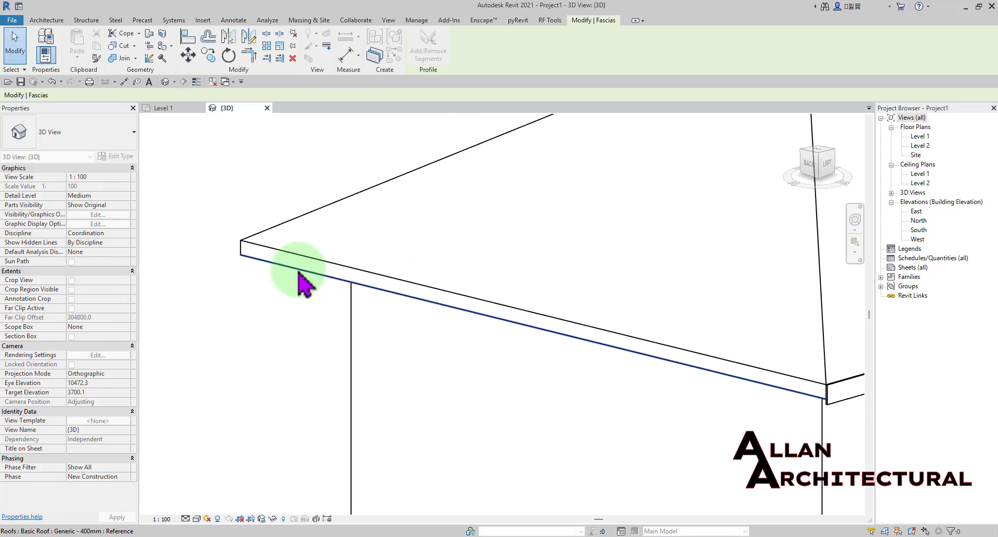
pyautogui.scroll(4, 530, 319)
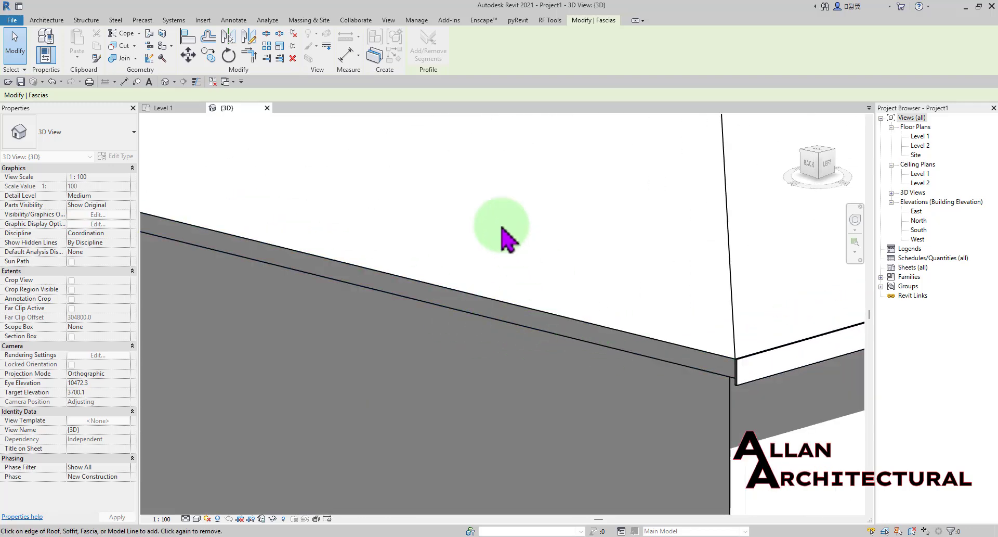
pyautogui.press('Escape')
pyautogui.press('Escape')
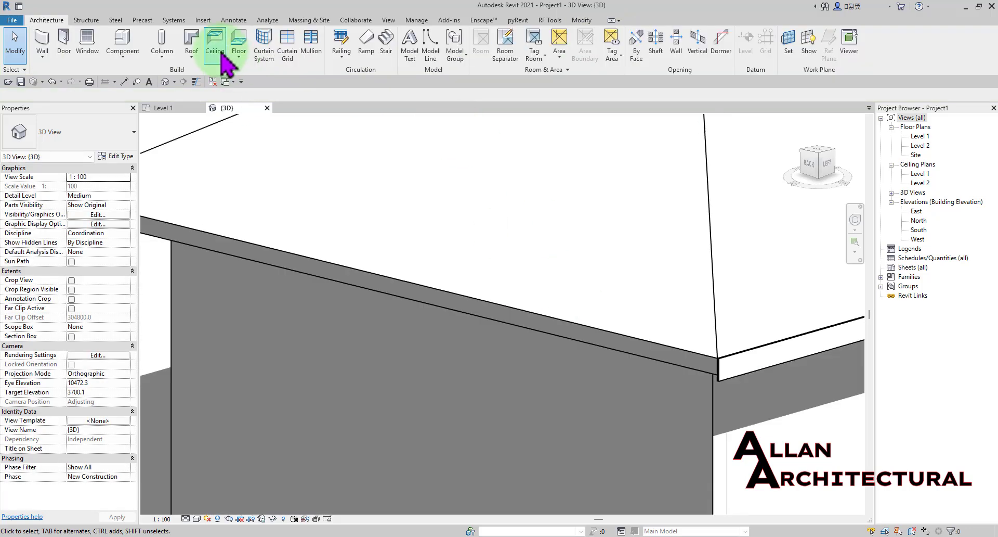
# Place a fascia along the upper eave edges on the back and right sides of the roof.
pyautogui.click(190, 59)
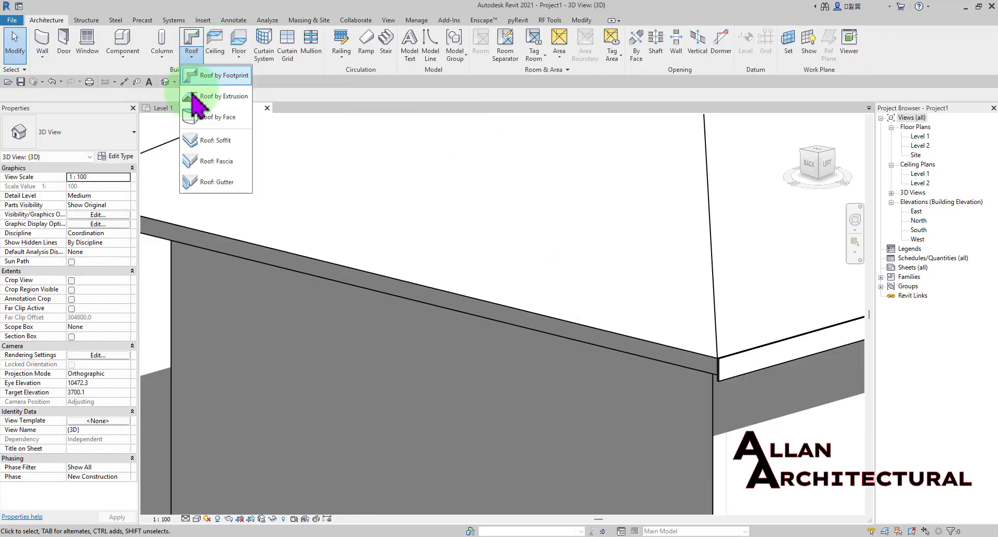
pyautogui.click(205, 167)
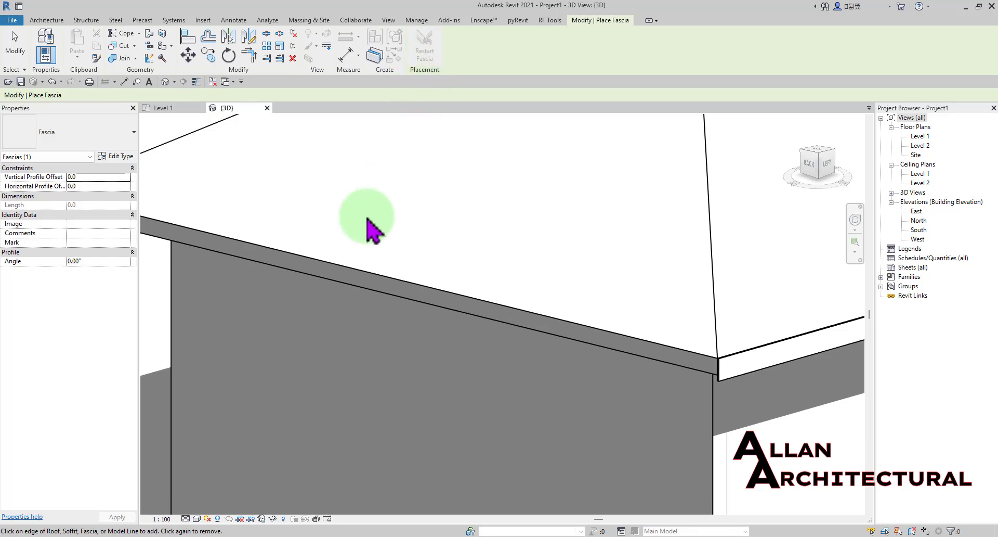
pyautogui.click(345, 268)
pyautogui.scroll(-5, 334, 276)
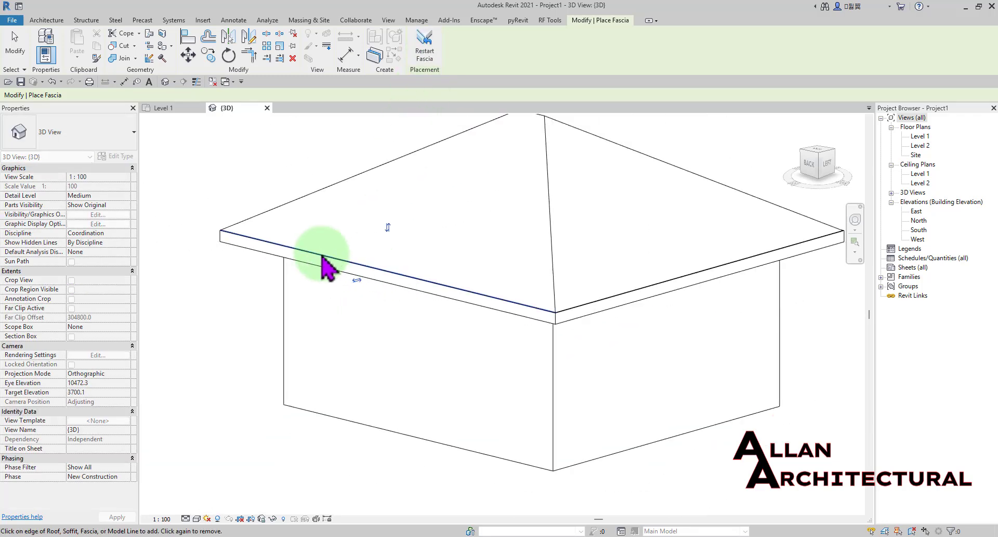
pyautogui.keyDown('shift'); pyautogui.moveTo(334, 276); pyautogui.dragTo(505, 281, button='middle'); pyautogui.keyUp('shift')
pyautogui.scroll(3, 215, 339)
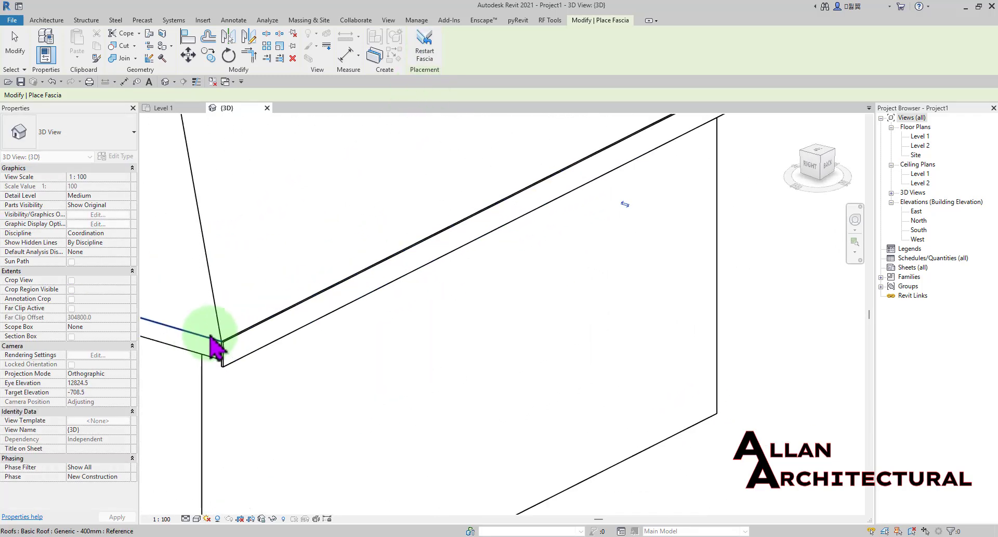
pyautogui.click(210, 340)
pyautogui.scroll(-3, 399, 325)
pyautogui.moveTo(272, 298); pyautogui.dragTo(552, 301, button='middle')
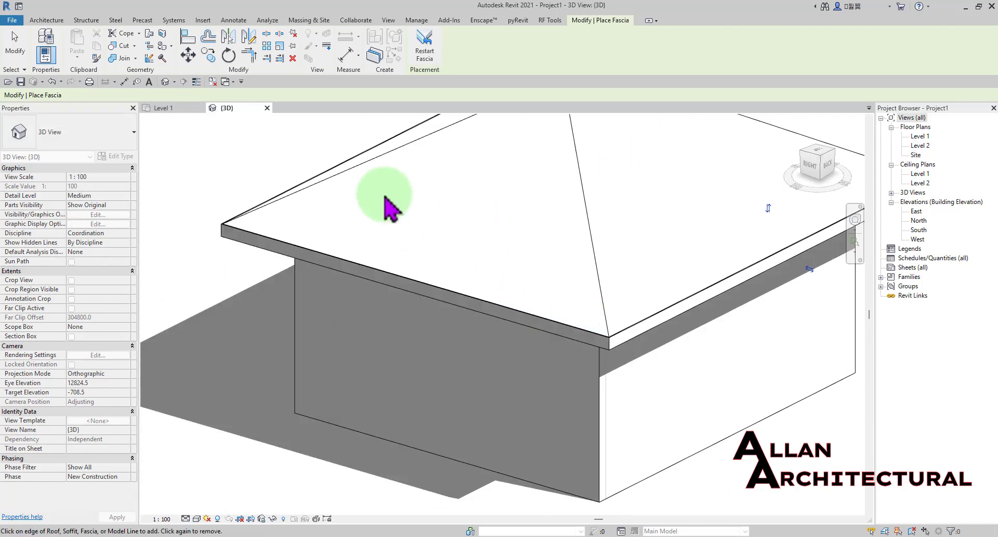
# Start a separate fascia and place it along the lower edge of the fascia on the right side of the roof.
pyautogui.click(421, 61)
pyautogui.scroll(2, 234, 229)
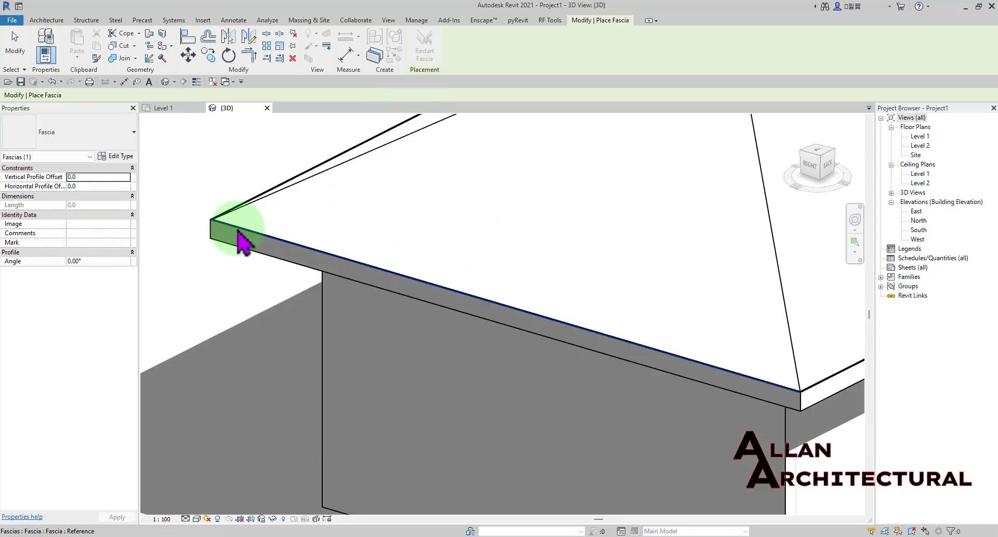
pyautogui.scroll(2, 242, 232)
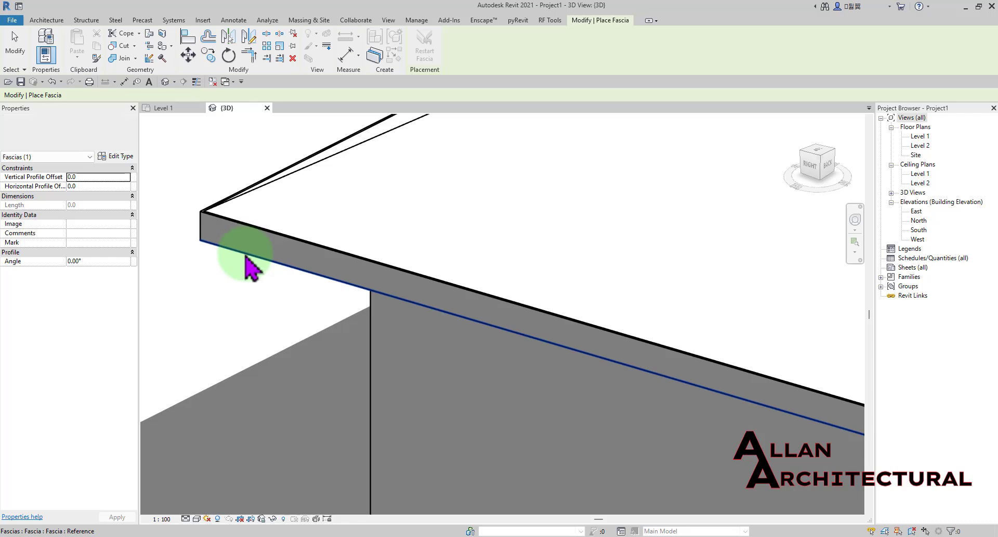
pyautogui.click(245, 255)
pyautogui.scroll(2, 271, 297)
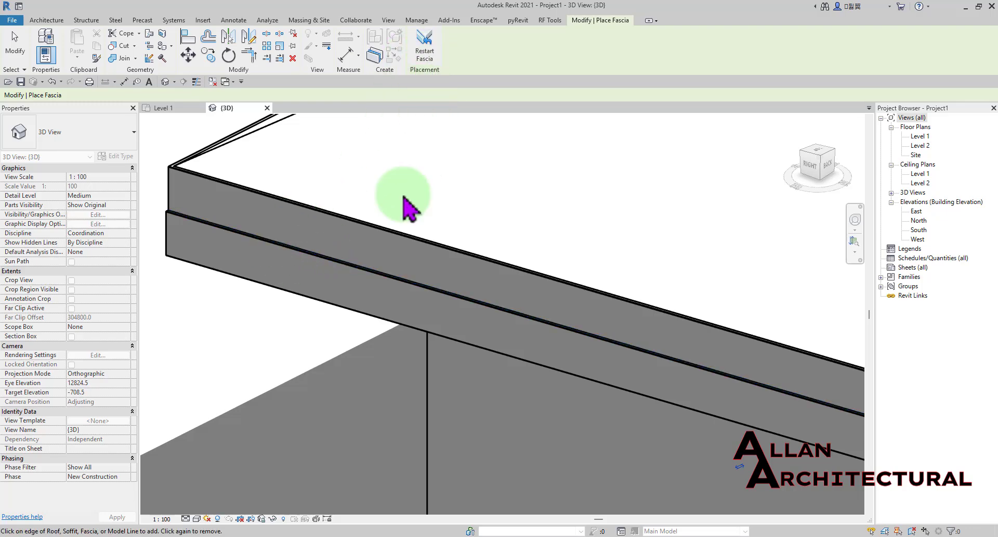
# Delete the additional lower fascia on the right side and view the whole building from the back.
pyautogui.press('Escape')
pyautogui.click(180, 264)
pyautogui.scroll(-5, 180, 263)
pyautogui.press('Escape')
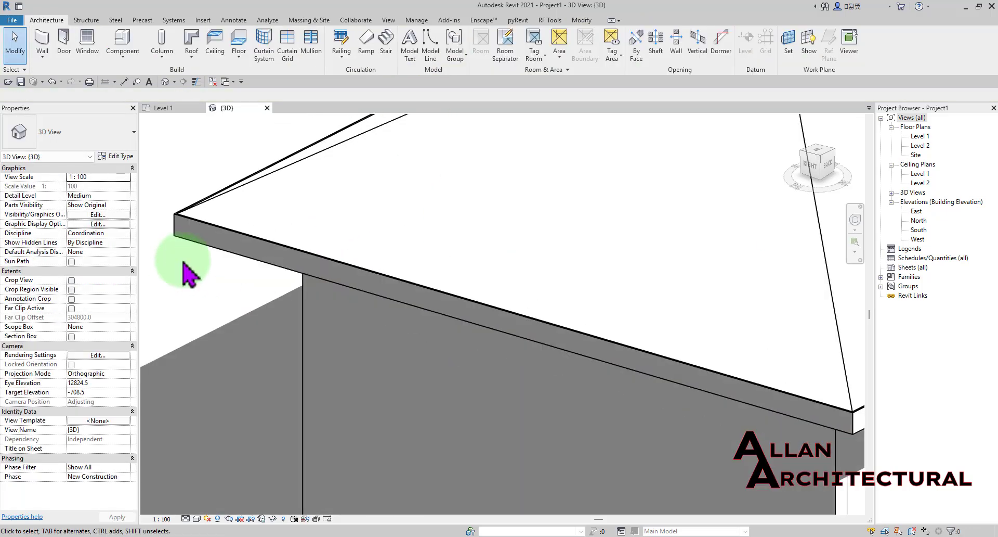
pyautogui.keyDown('shift'); pyautogui.moveTo(357, 241); pyautogui.dragTo(489, 305, button='middle'); pyautogui.keyUp('shift')
pyautogui.scroll(-3, 513, 311)
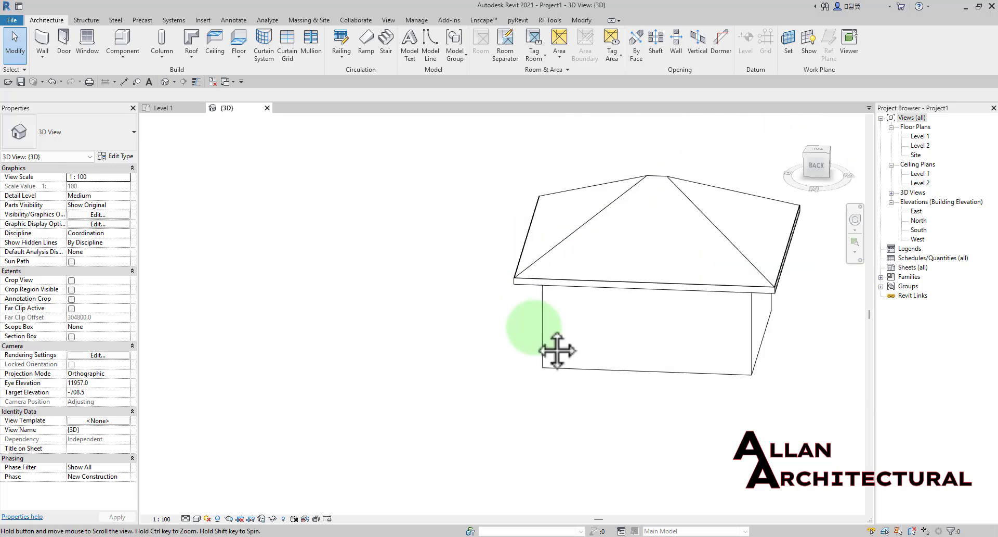
# Select the fascia on the left side of the roof and flip its profile about the horizontal axis.
pyautogui.moveTo(535, 328); pyautogui.dragTo(340, 357, button='middle')
pyautogui.scroll(3, 582, 250)
pyautogui.scroll(-5, 624, 307)
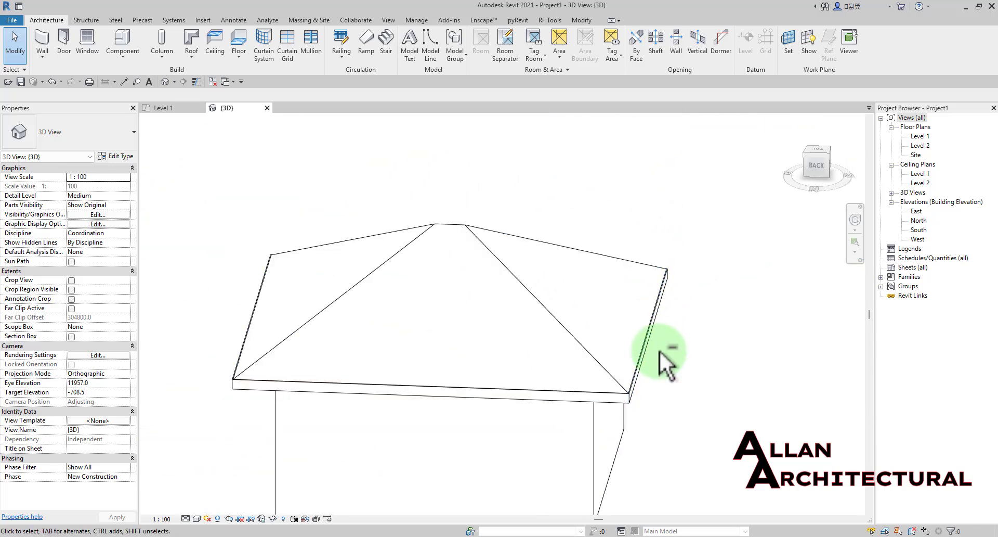
pyautogui.keyDown('shift'); pyautogui.moveTo(664, 356); pyautogui.dragTo(635, 398, button='middle'); pyautogui.keyUp('shift')
pyautogui.scroll(3, 636, 399)
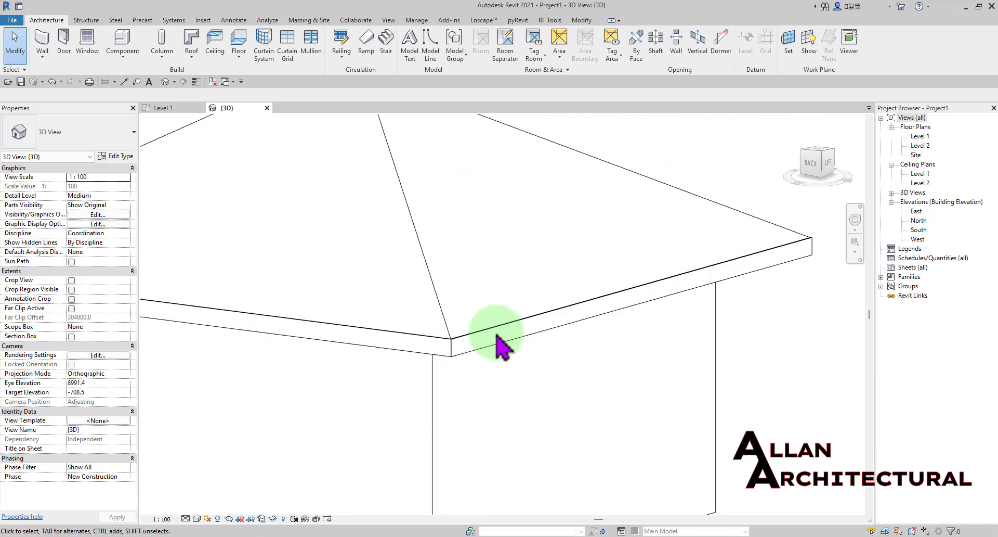
pyautogui.click(497, 356)
pyautogui.scroll(-4, 528, 341)
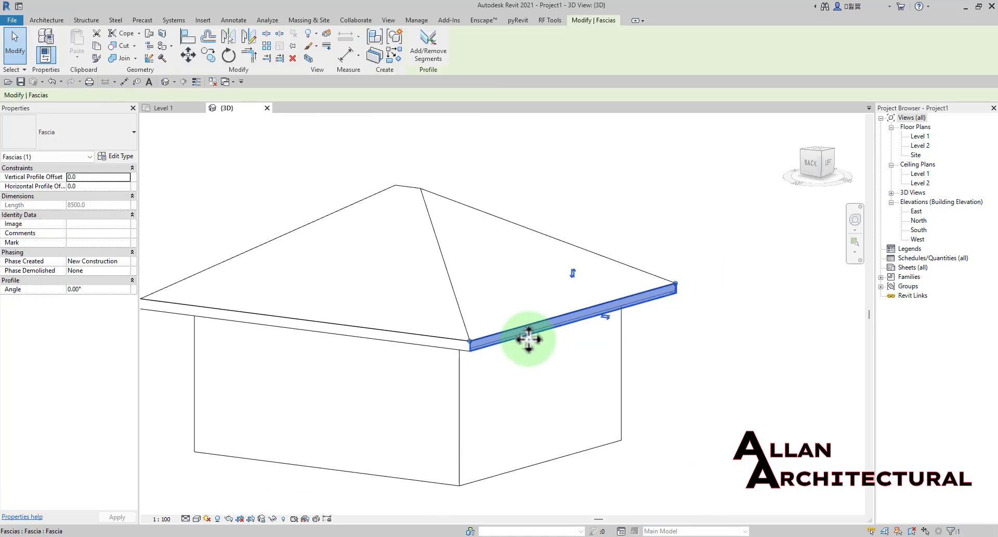
pyautogui.scroll(5, 584, 294)
pyautogui.scroll(-1, 580, 263)
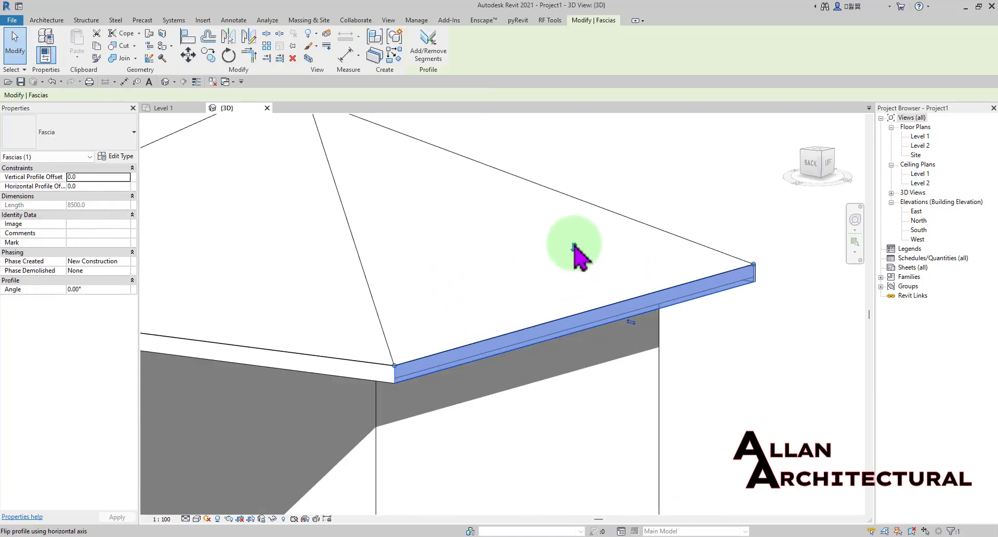
pyautogui.scroll(1, 574, 244)
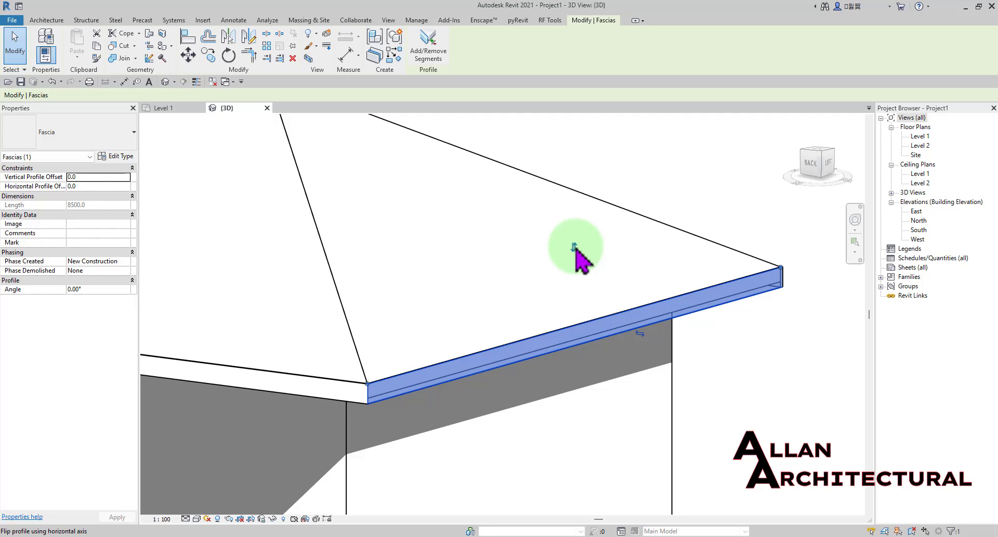
pyautogui.click(574, 246)
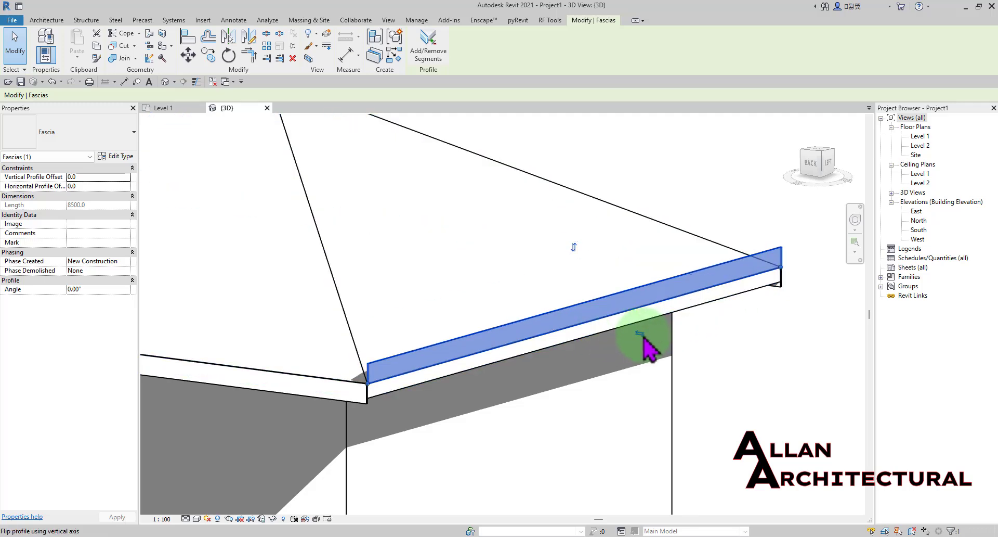
# Flip the left-side fascia's profile about its vertical axis and reverse its horizontal-axis flip.
pyautogui.scroll(6, 366, 364)
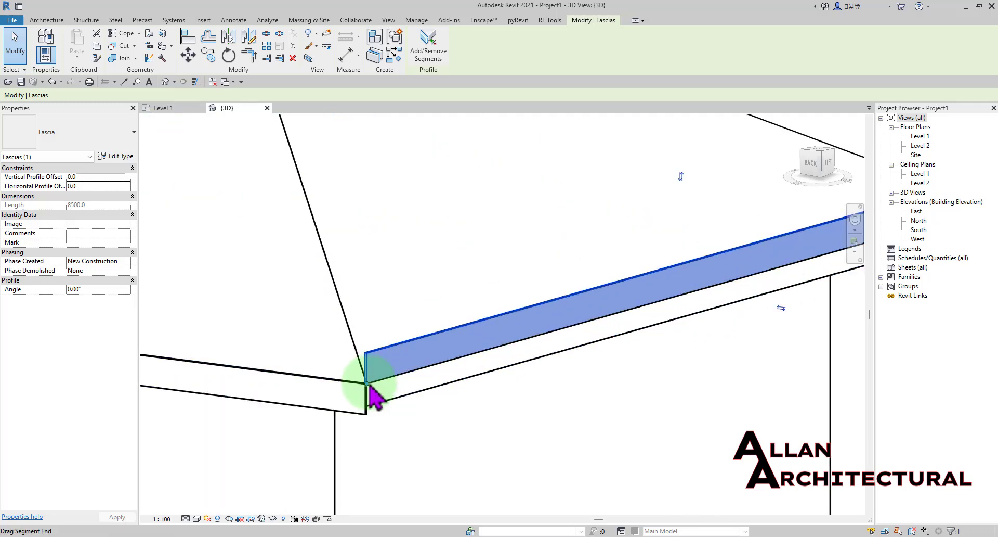
pyautogui.scroll(-9, 367, 336)
pyautogui.scroll(5, 497, 323)
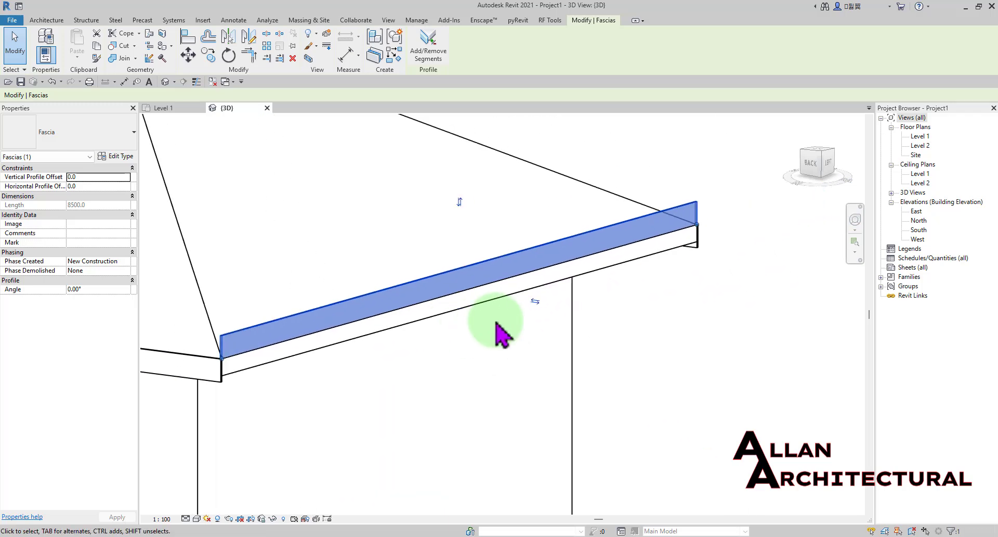
pyautogui.scroll(5, 536, 304)
pyautogui.scroll(-6, 537, 306)
pyautogui.scroll(4, 262, 343)
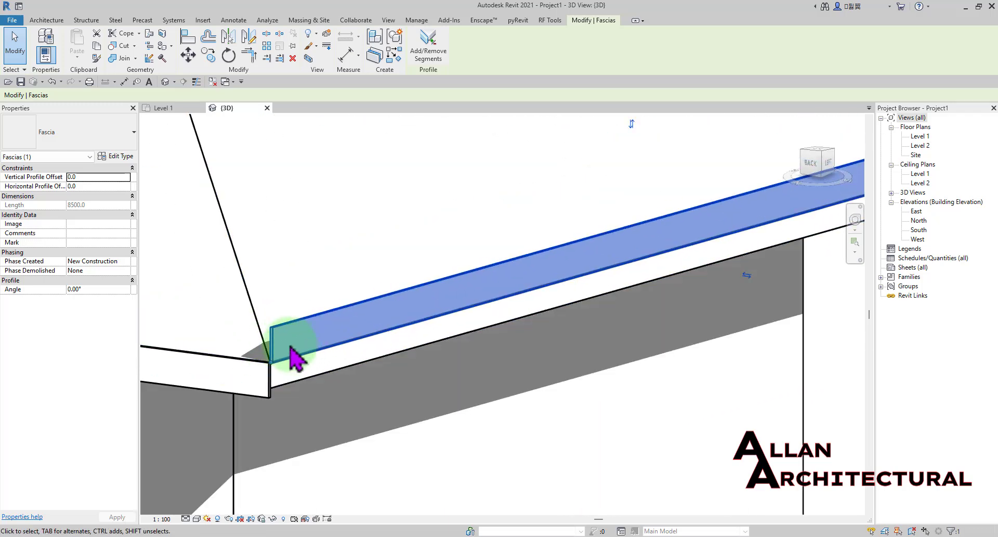
pyautogui.scroll(-4, 283, 380)
pyautogui.scroll(4, 275, 369)
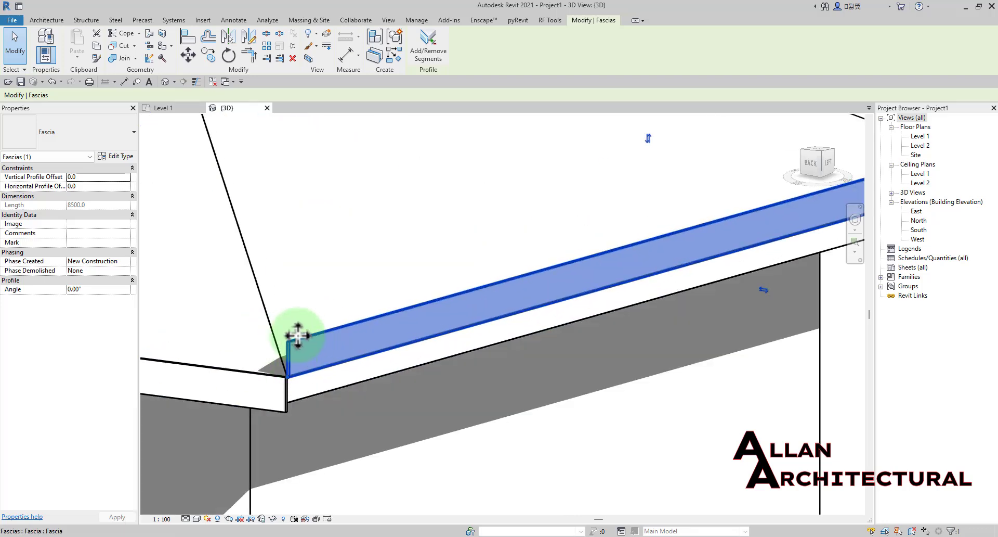
pyautogui.scroll(-3, 321, 341)
pyautogui.moveTo(529, 339); pyautogui.dragTo(501, 356, button='middle')
pyautogui.scroll(5, 291, 353)
pyautogui.scroll(-3, 256, 359)
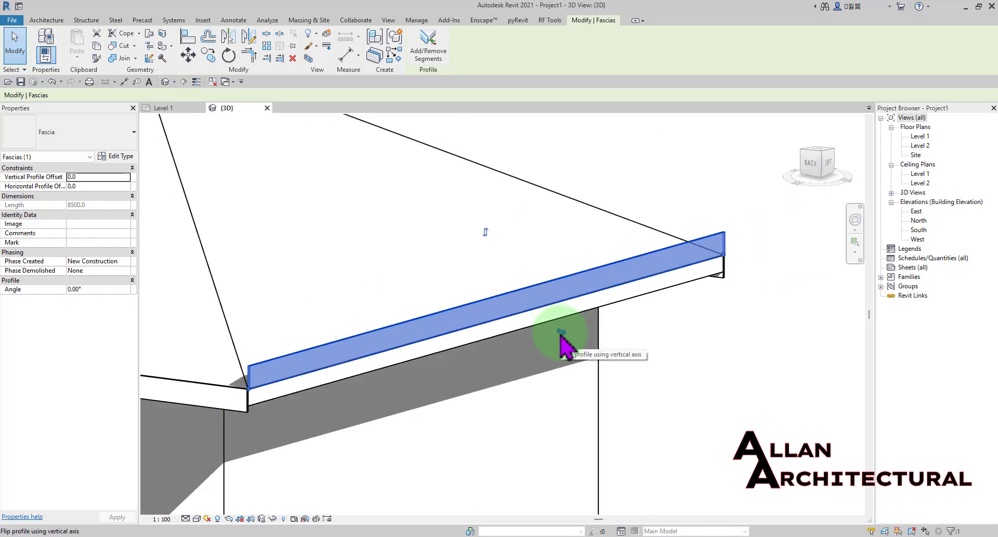
pyautogui.click(561, 333)
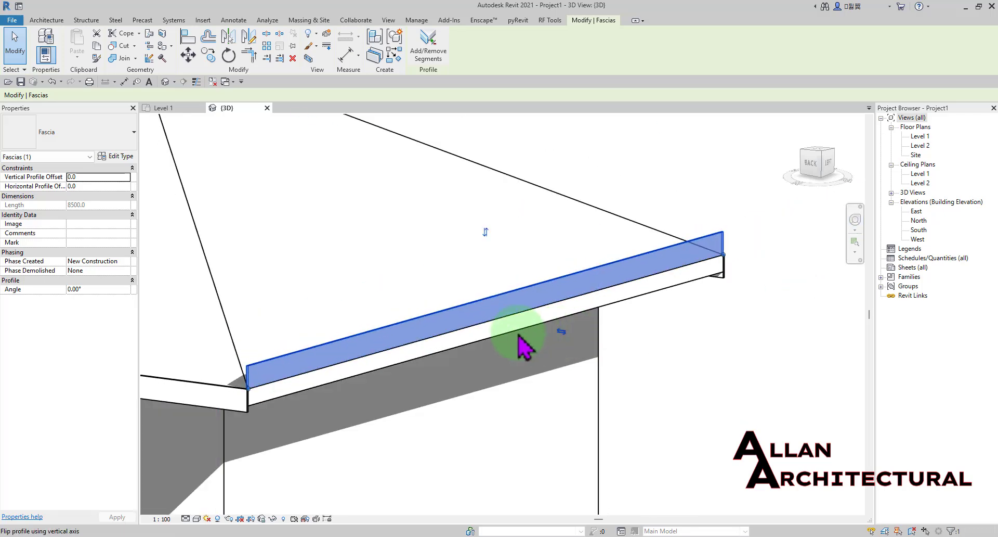
pyautogui.click(485, 231)
pyautogui.click(703, 167)
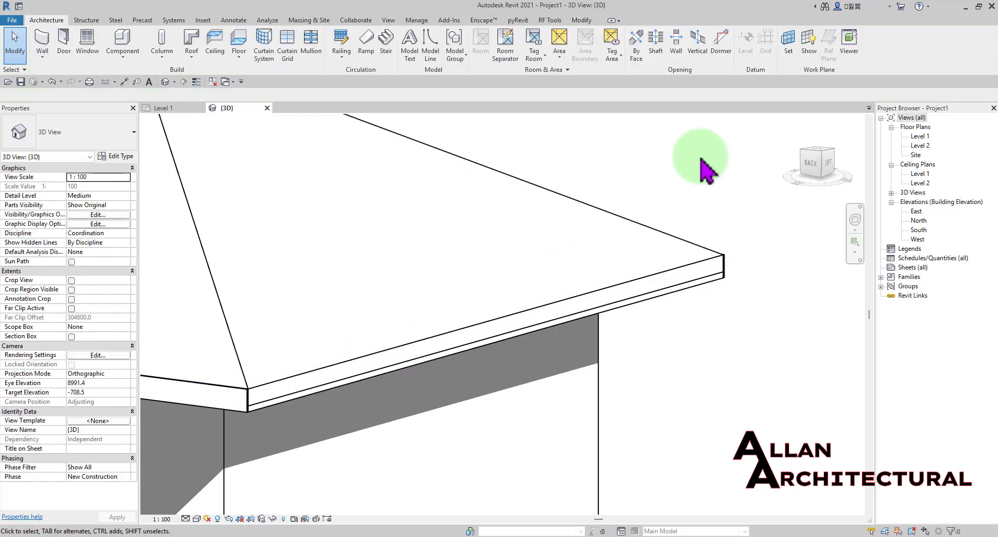
# Reverse the vertical-axis flip of the left-side fascia so its profile sits outside the roof edge.
pyautogui.scroll(-2, 715, 234)
pyautogui.keyDown('shift'); pyautogui.moveTo(501, 299); pyautogui.dragTo(588, 261, button='middle'); pyautogui.keyUp('shift')
pyautogui.scroll(5, 451, 306)
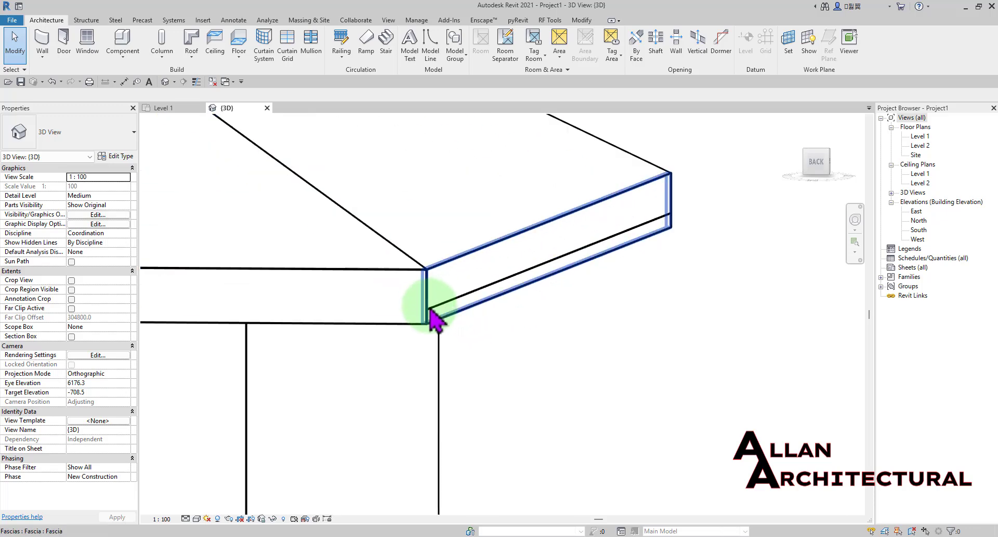
pyautogui.click(430, 324)
pyautogui.scroll(-1, 540, 271)
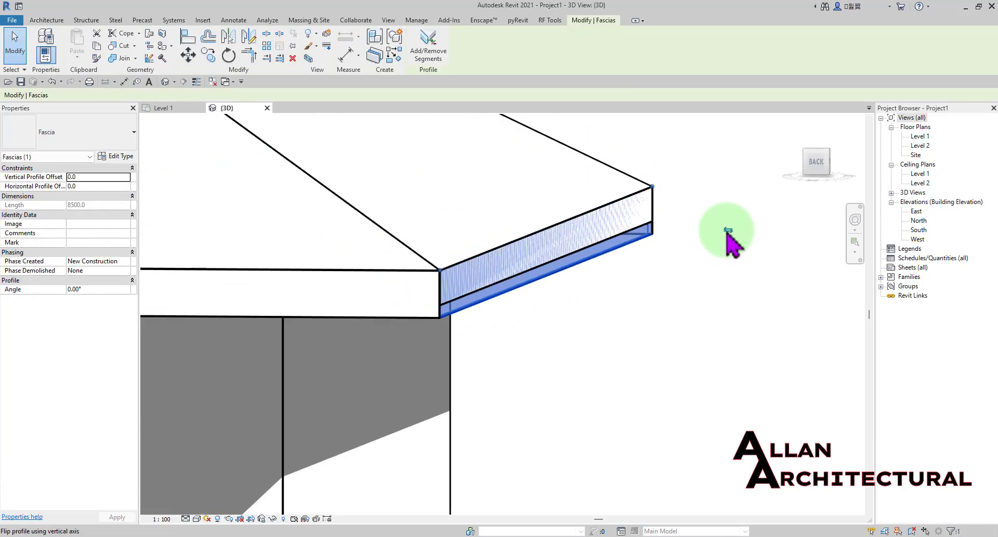
pyautogui.click(700, 319)
# Examine the fascias around the back and left eaves, including the extent of the back fascia.
pyautogui.keyDown('shift'); pyautogui.moveTo(597, 289); pyautogui.dragTo(554, 341, button='middle'); pyautogui.keyUp('shift')
pyautogui.scroll(-4, 551, 341)
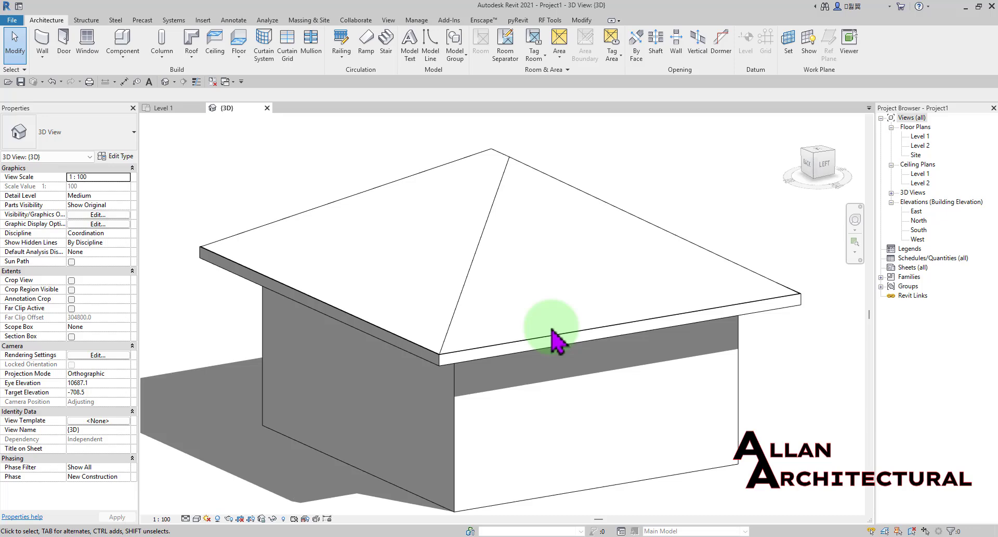
pyautogui.scroll(-2, 522, 338)
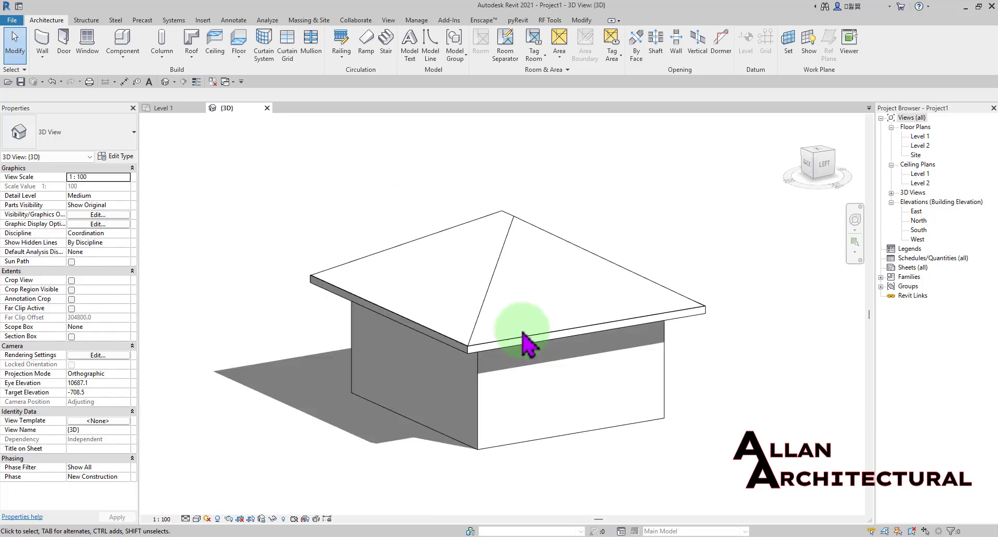
pyautogui.moveTo(522, 339)
pyautogui.keyDown('shift'); pyautogui.mouseDown(button='middle')
pyautogui.moveTo(557, 369)
pyautogui.moveTo(384, 388)
pyautogui.moveTo(326, 303)
pyautogui.moveTo(472, 383)
pyautogui.moveTo(575, 294)
pyautogui.mouseUp(button='middle'); pyautogui.keyUp('shift')
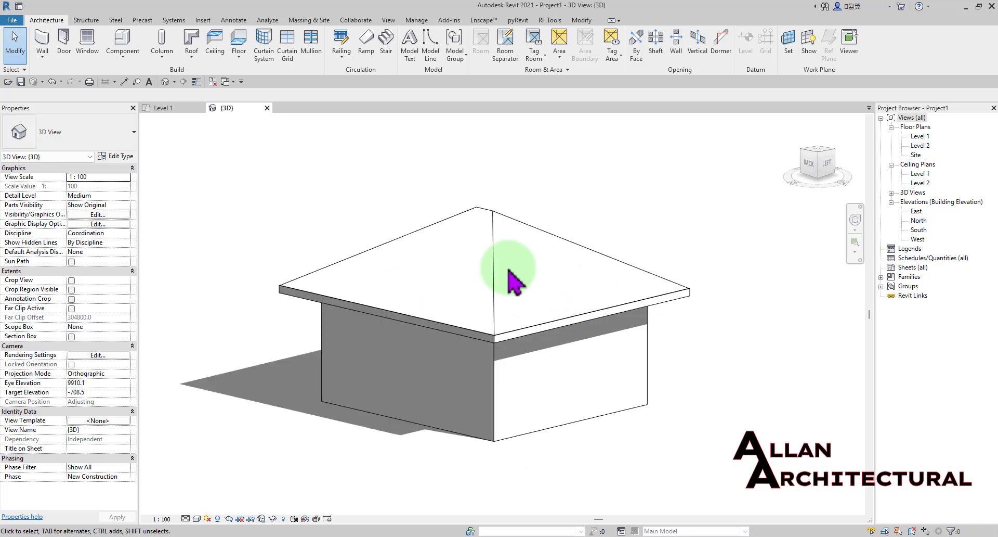
pyautogui.scroll(4, 341, 285)
pyautogui.scroll(-3, 369, 282)
pyautogui.moveTo(334, 276); pyautogui.dragTo(372, 286, button='middle')
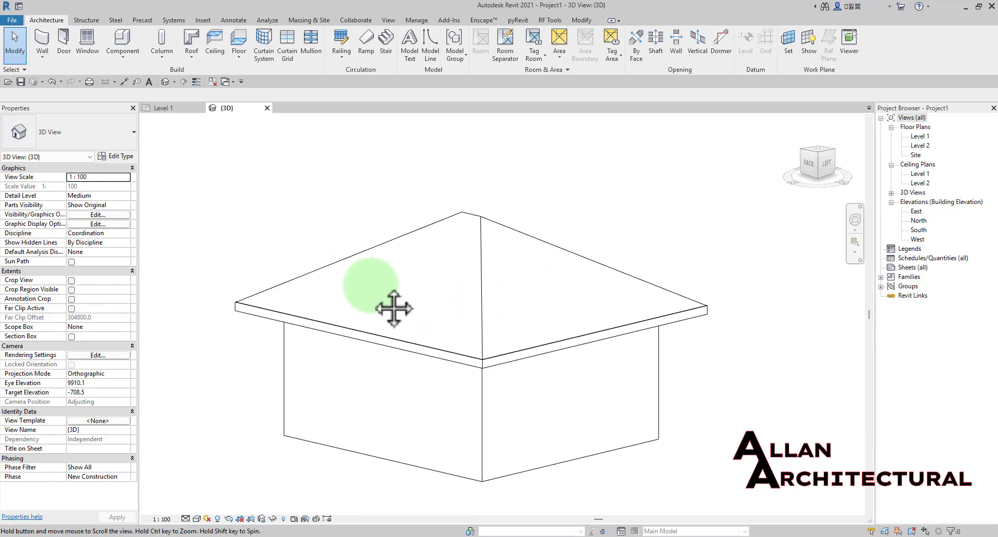
pyautogui.scroll(1, 236, 312)
pyautogui.click(238, 309)
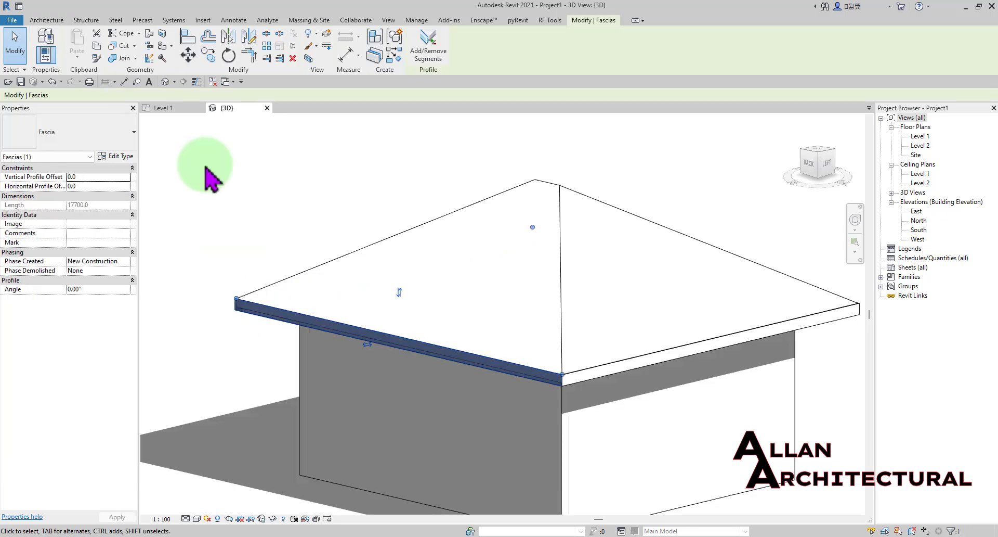
pyautogui.click(212, 163)
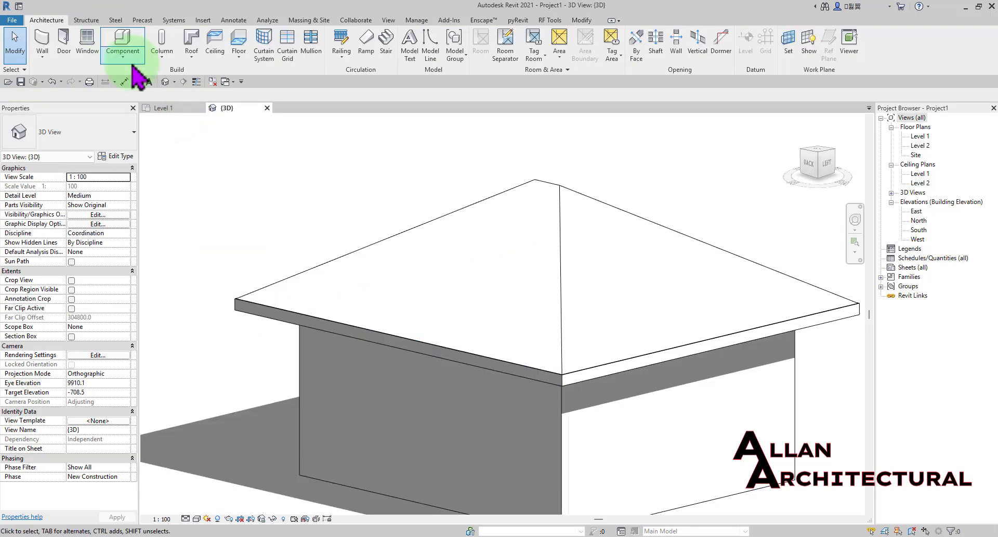
# Start a roof fascia and duplicate its type as Fascia 2.
pyautogui.click(190, 61)
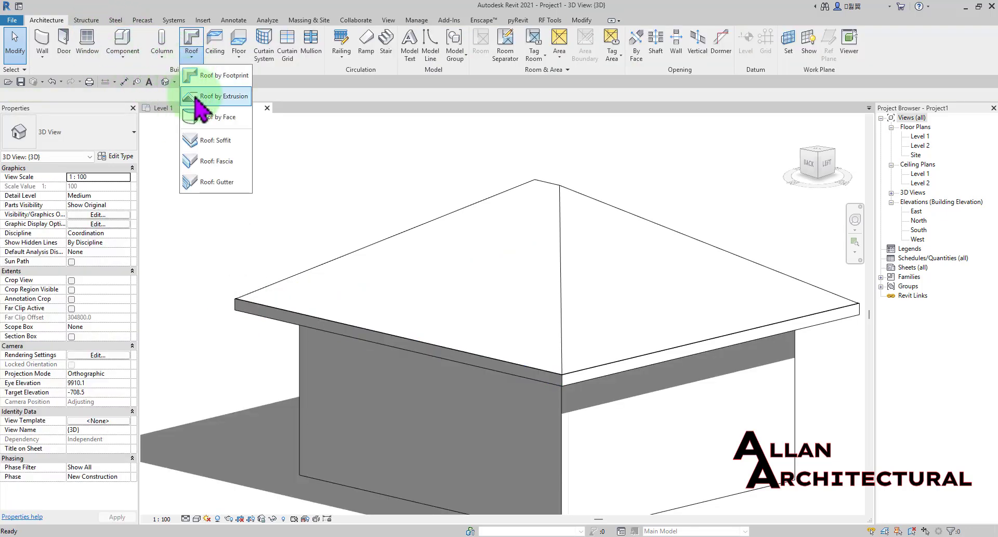
pyautogui.click(216, 161)
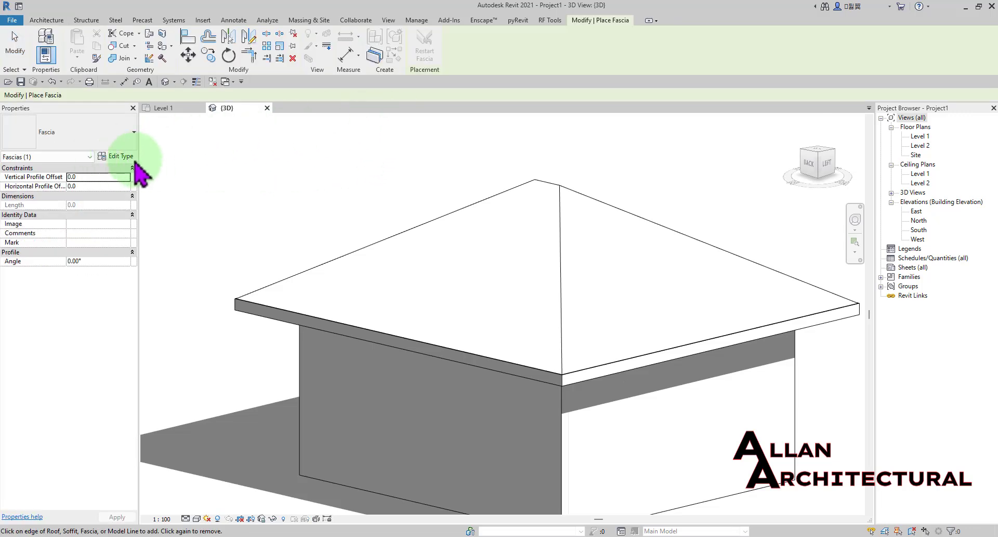
pyautogui.click(125, 159)
pyautogui.click(603, 107)
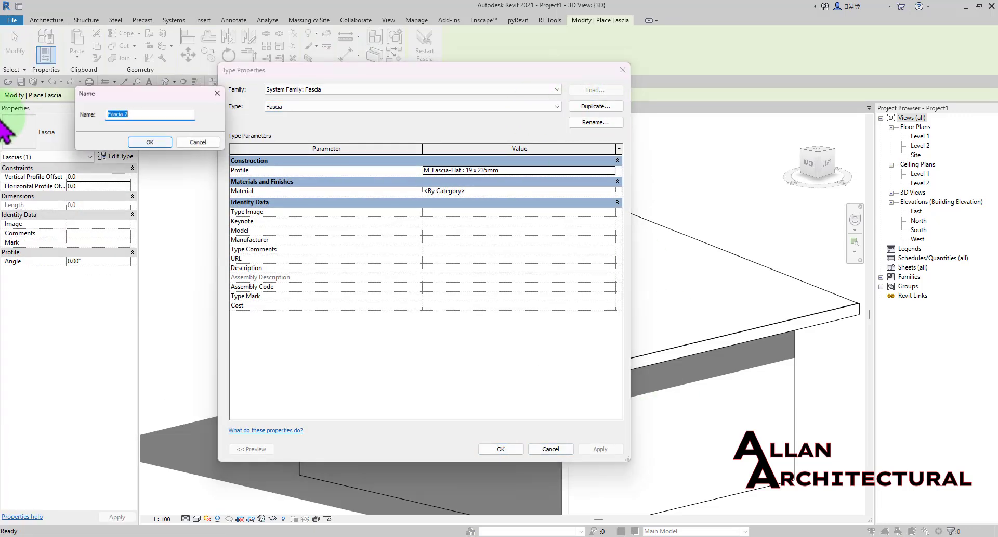
pyautogui.click(145, 144)
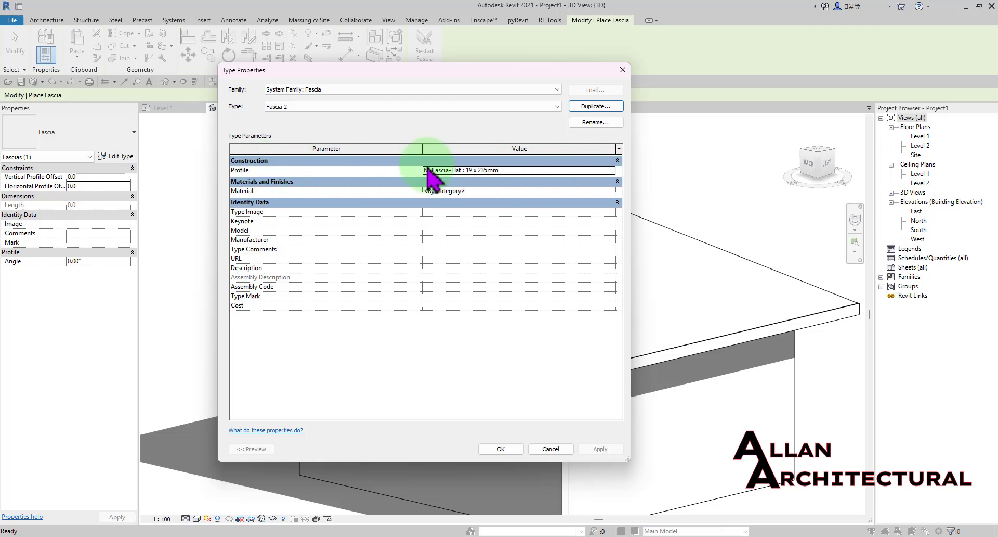
# Review the profile and material choices for the Fascia 2 type and discard the type edits.
pyautogui.click(612, 172)
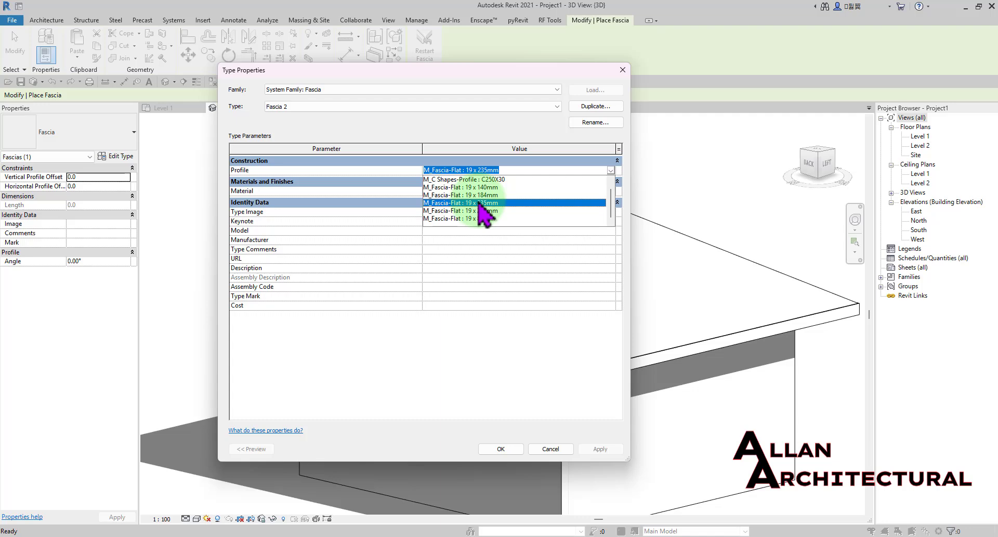
pyautogui.click(482, 138)
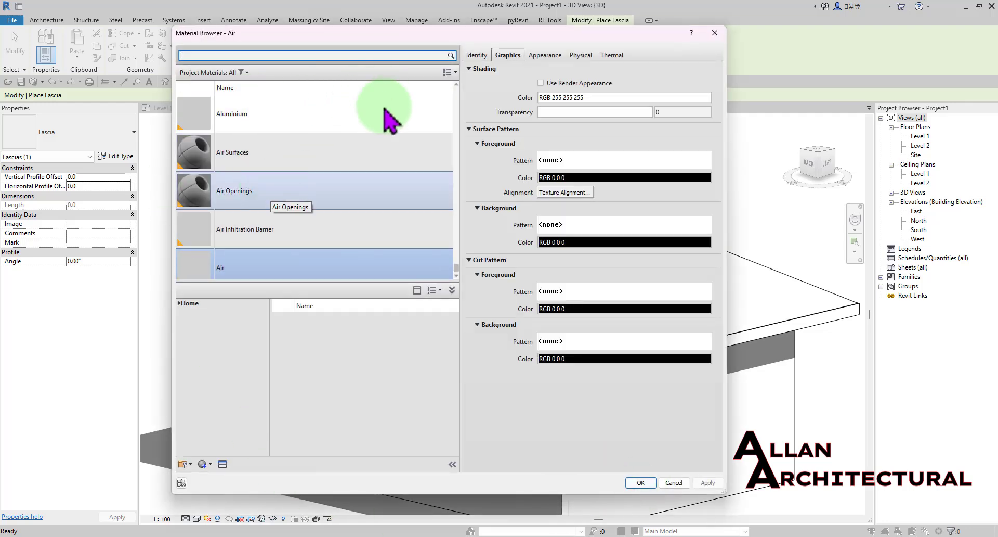
pyautogui.click(715, 33)
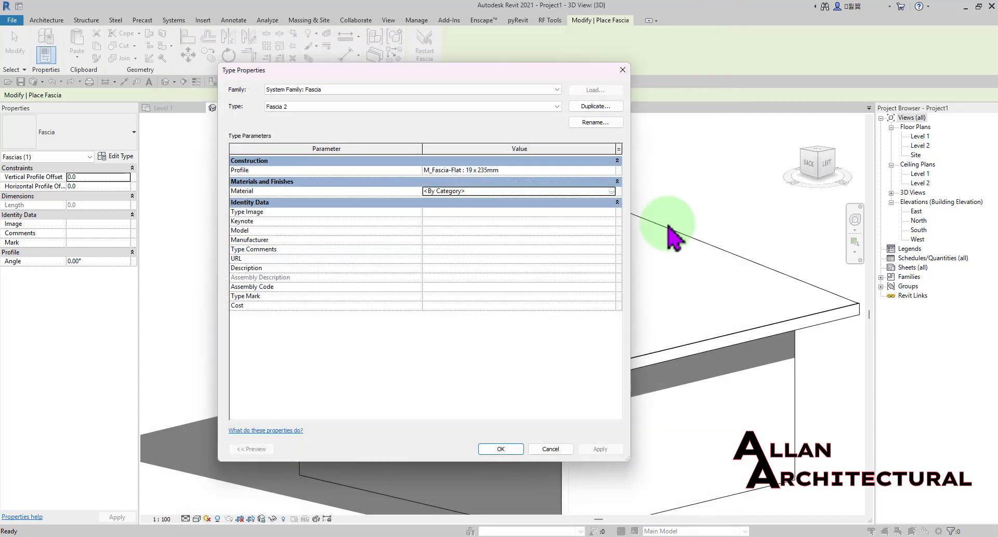
pyautogui.click(550, 450)
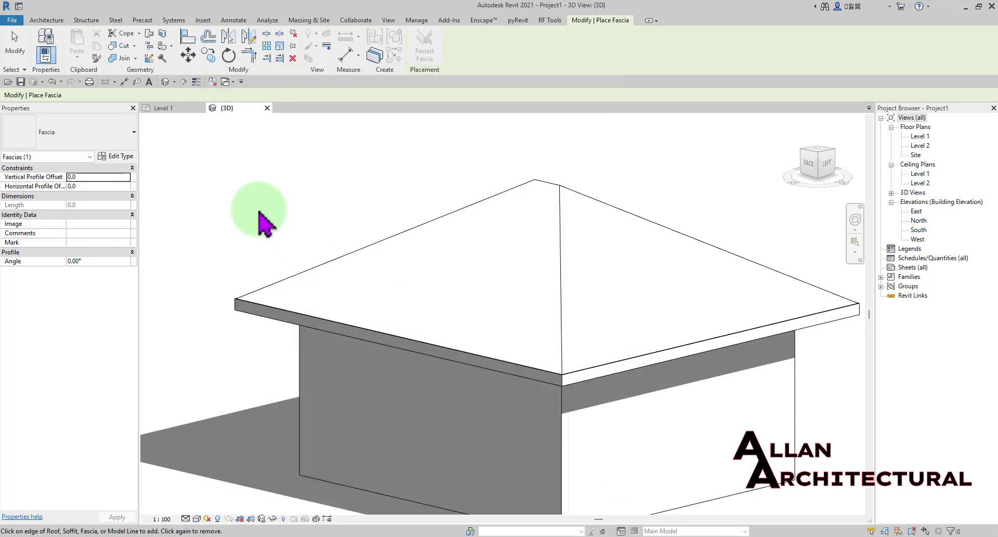
# Place an additional fascia along the lower edge of the existing fascia on the back side.
pyautogui.scroll(-2, 263, 213)
pyautogui.moveTo(263, 205); pyautogui.dragTo(388, 253, button='middle')
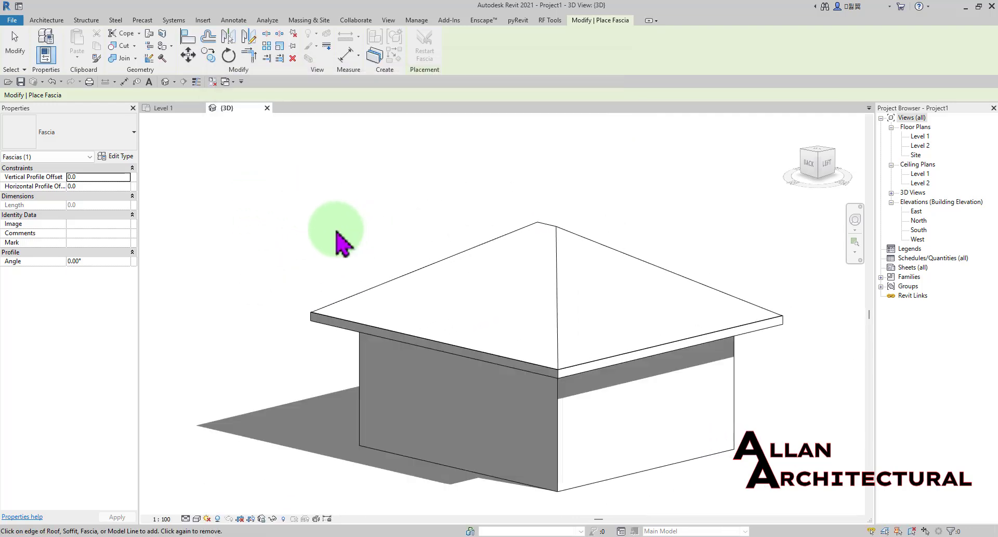
pyautogui.scroll(3, 338, 312)
pyautogui.scroll(1, 324, 318)
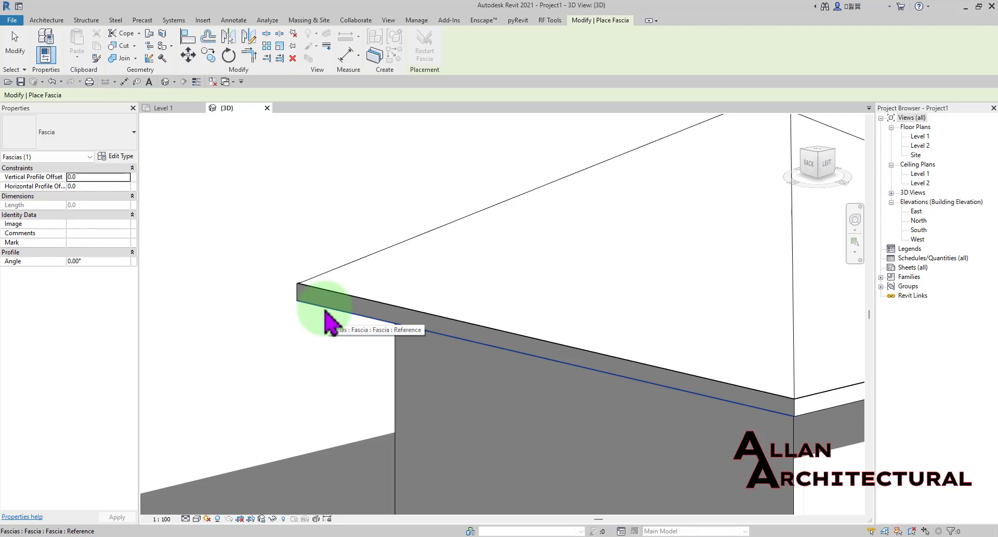
pyautogui.click(325, 310)
pyautogui.scroll(-2, 322, 307)
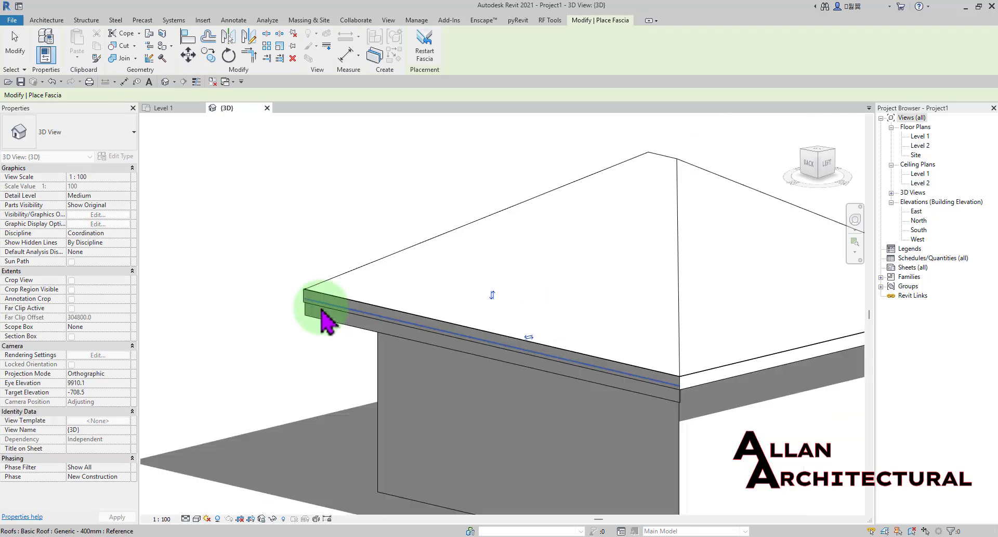
pyautogui.press('Escape')
pyautogui.press('Escape')
# Delete the additional lower fascia on the back side and check the original back fascia.
pyautogui.scroll(3, 309, 305)
pyautogui.click(306, 320)
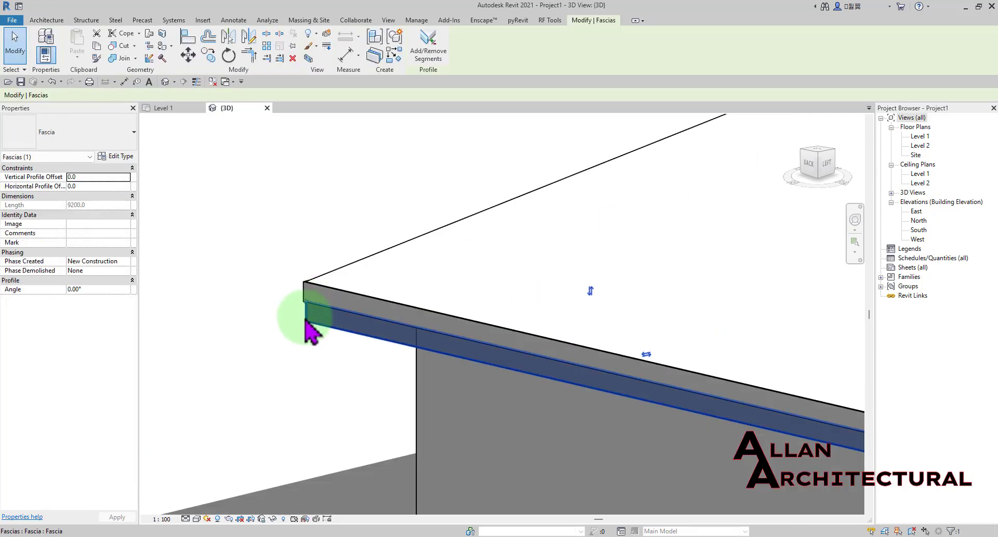
pyautogui.press('Delete')
pyautogui.click(305, 287)
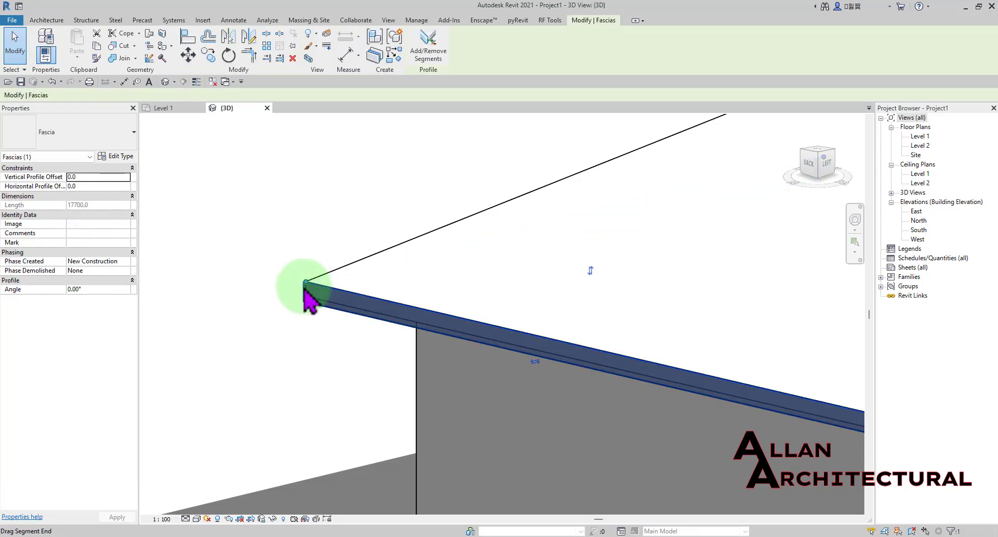
pyautogui.scroll(-3, 304, 287)
pyautogui.press('Escape')
pyautogui.scroll(4, 554, 276)
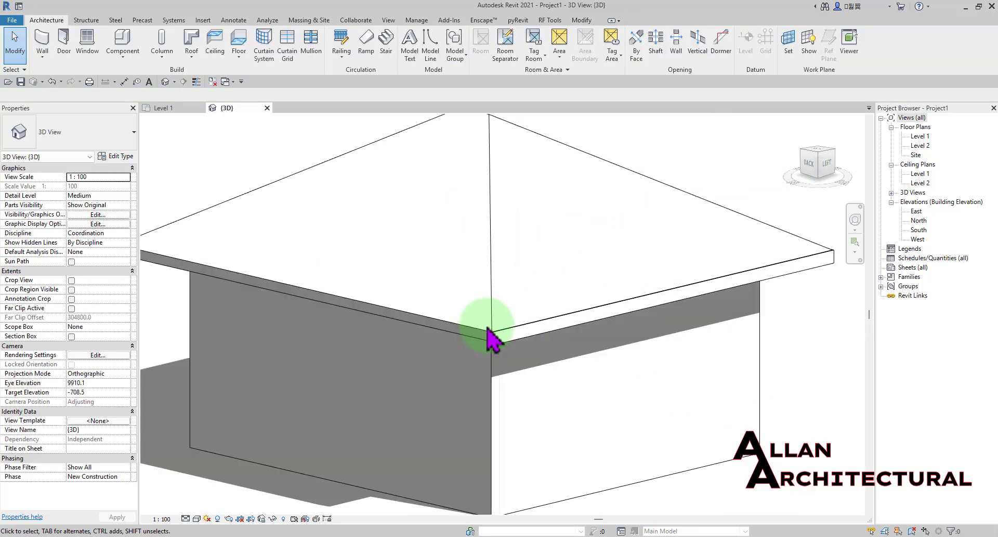
# Examine how the fascias meet at the back-left and front-left corners of the roof.
pyautogui.click(501, 350)
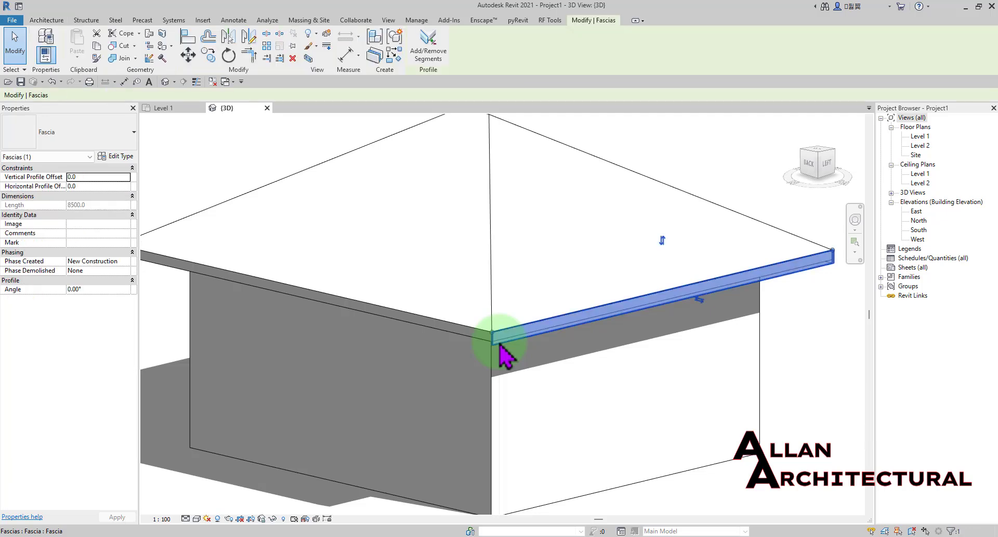
pyautogui.press('Escape')
pyautogui.scroll(-4, 669, 397)
pyautogui.keyDown('shift'); pyautogui.moveTo(669, 397); pyautogui.dragTo(489, 385, button='middle'); pyautogui.keyUp('shift')
pyautogui.scroll(5, 488, 385)
pyautogui.click(456, 409)
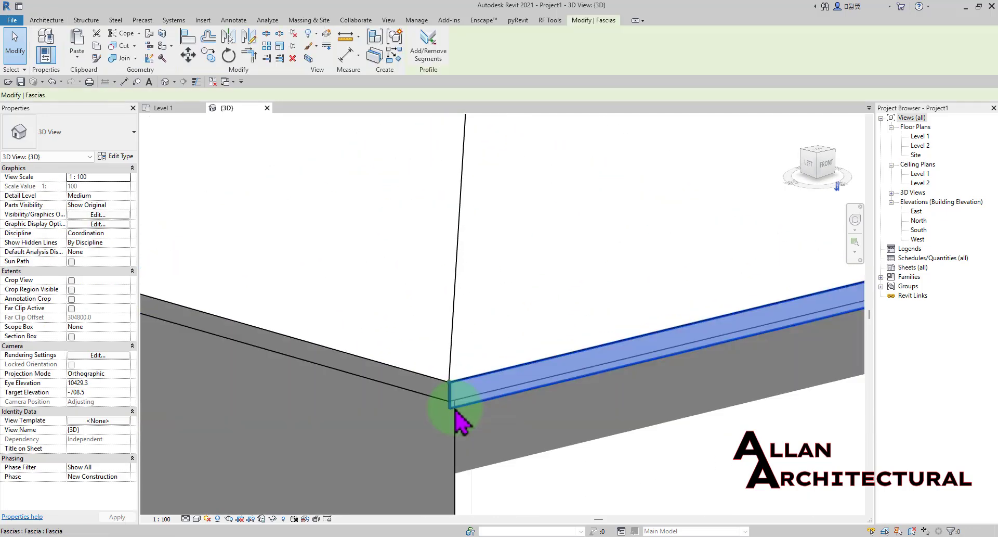
pyautogui.press('e')
# Review the left-side eave end and the overall hip roof with its fascias from the front-left.
pyautogui.scroll(-5, 452, 366)
pyautogui.moveTo(382, 355)
pyautogui.mouseDown(button='middle')
pyautogui.moveTo(375, 352)
pyautogui.moveTo(390, 347)
pyautogui.mouseUp(button='middle')
pyautogui.scroll(2, 326, 319)
pyautogui.scroll(2, 326, 320)
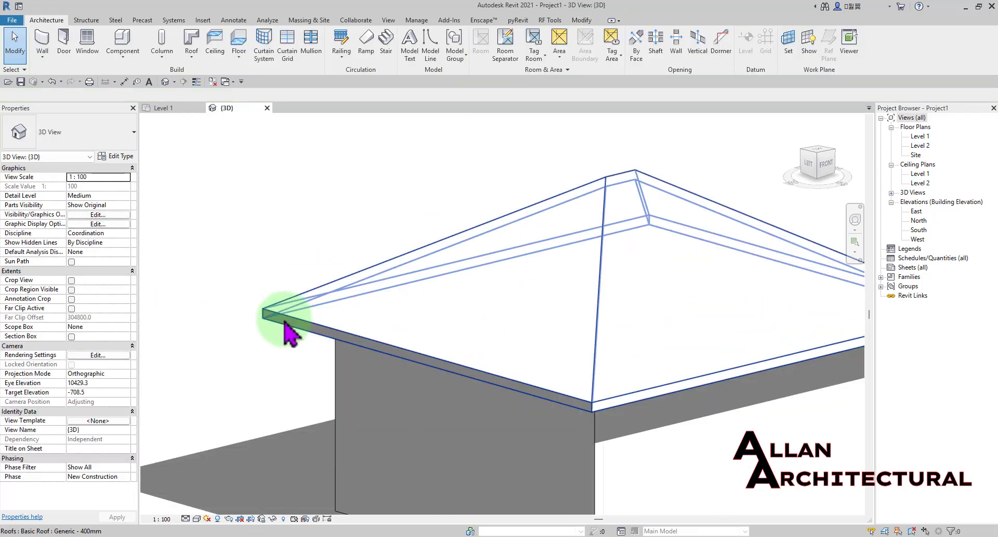
pyautogui.scroll(2, 286, 336)
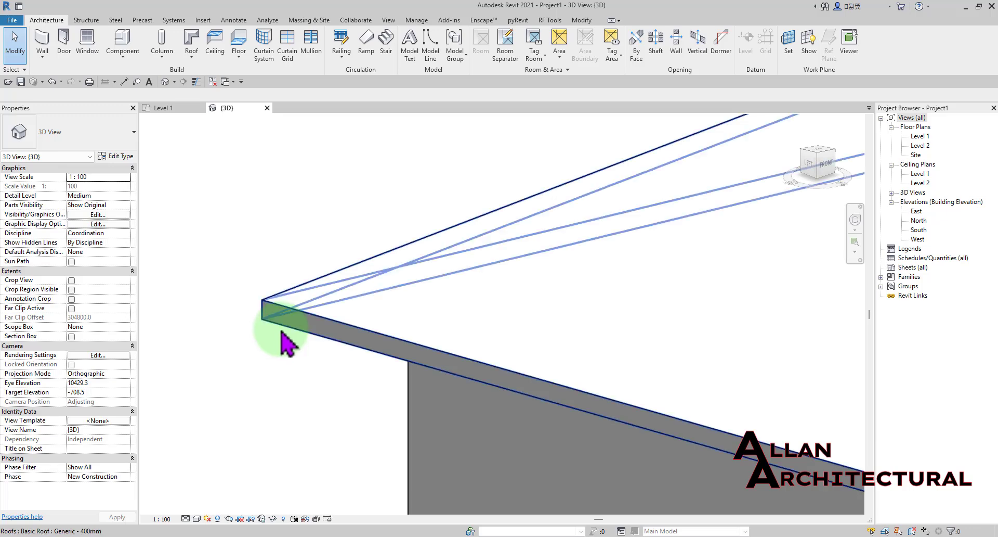
pyautogui.scroll(-4, 289, 336)
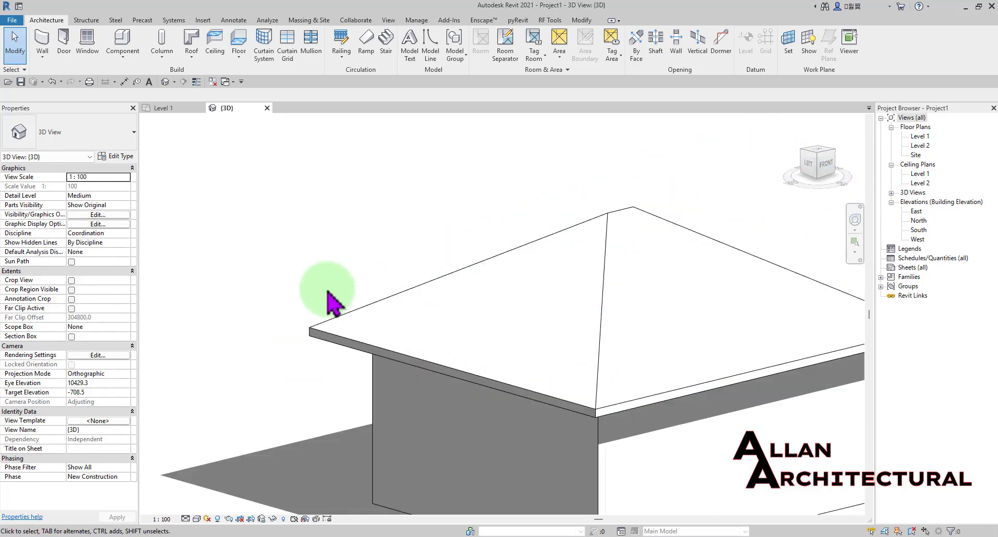
pyautogui.moveTo(509, 167); pyautogui.dragTo(386, 192, button='middle')
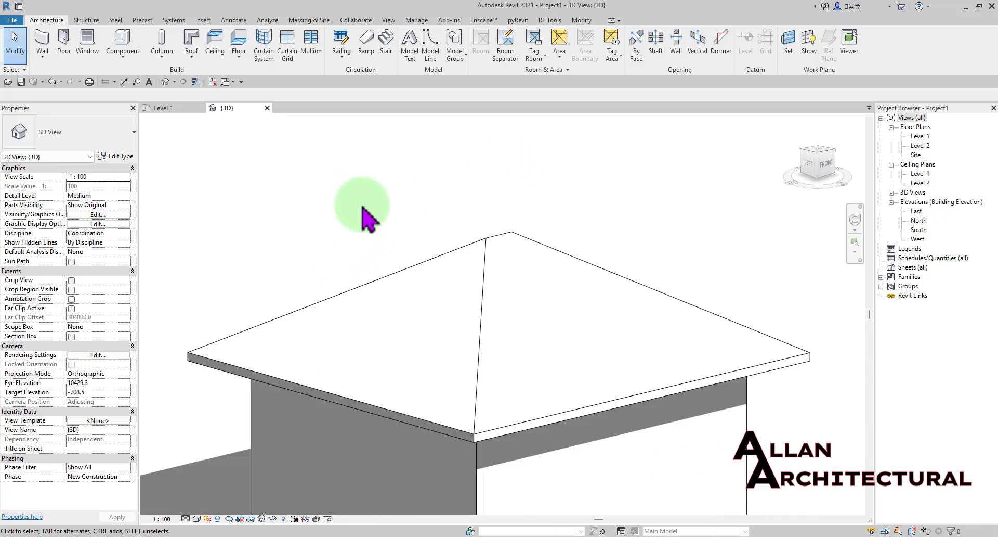
pyautogui.moveTo(311, 235)
pyautogui.mouseDown(button='middle')
pyautogui.moveTo(385, 179)
pyautogui.moveTo(353, 169)
pyautogui.mouseUp(button='middle')
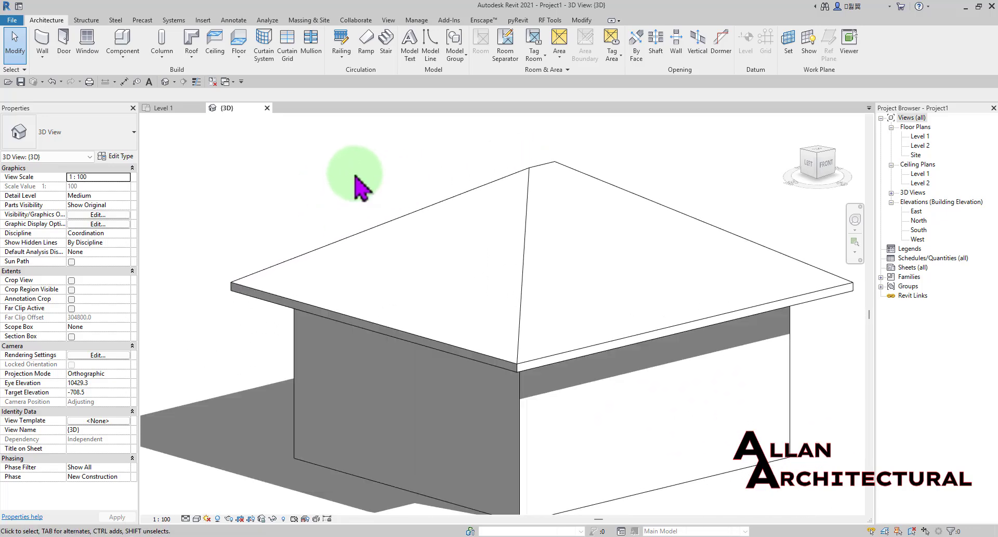
pyautogui.scroll(-2, 358, 193)
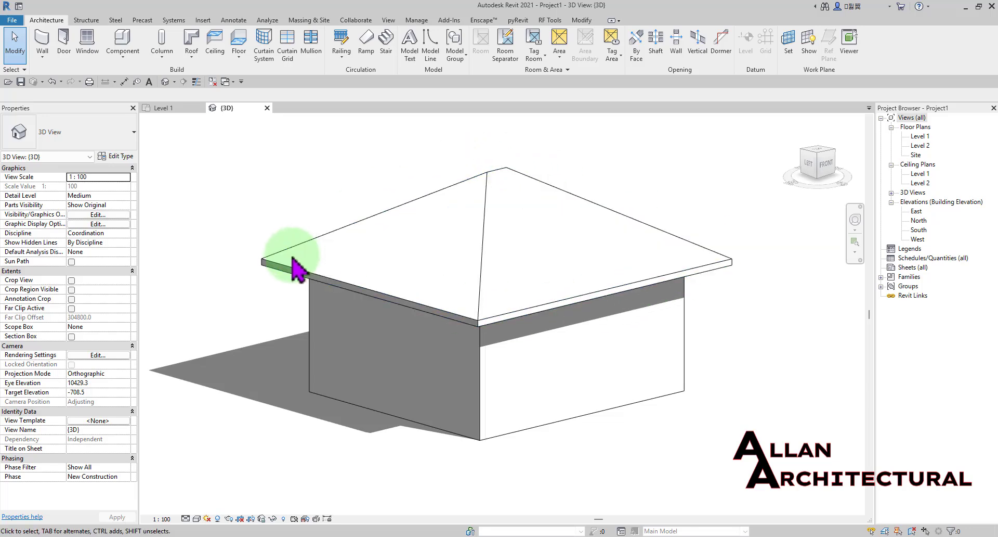
pyautogui.scroll(2, 260, 253)
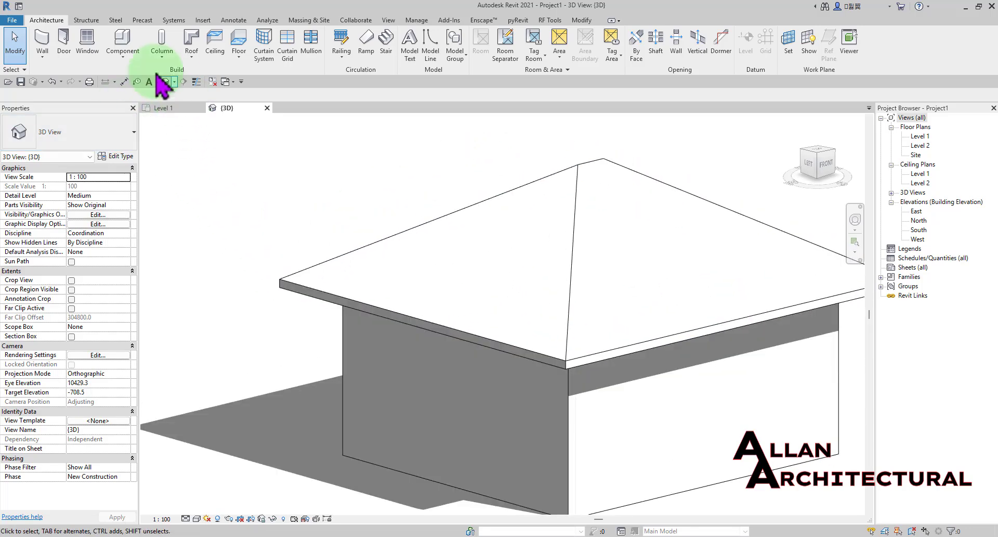
# Create a new family from the Metric Profile template in the English template folder.
pyautogui.click(12, 21)
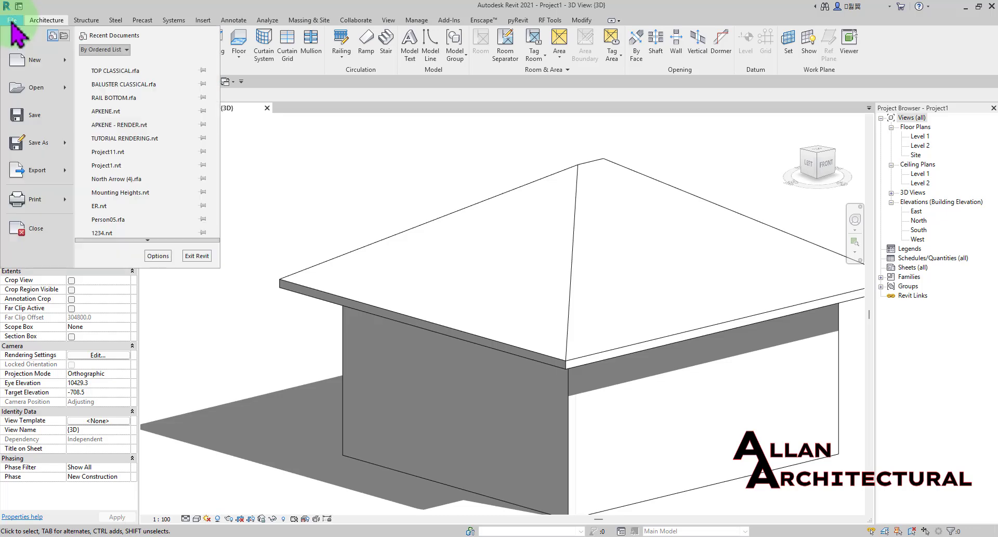
pyautogui.moveTo(18, 65)
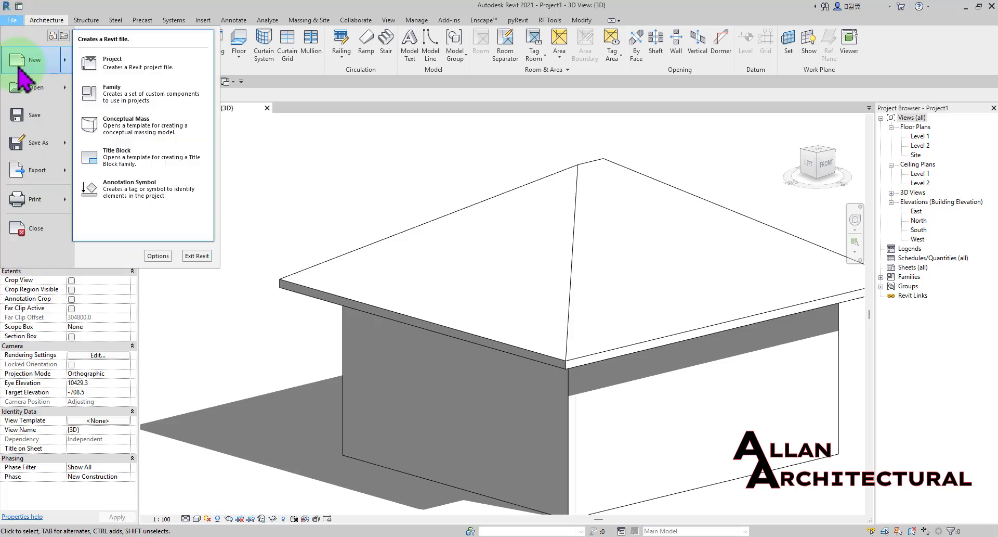
pyautogui.click(119, 101)
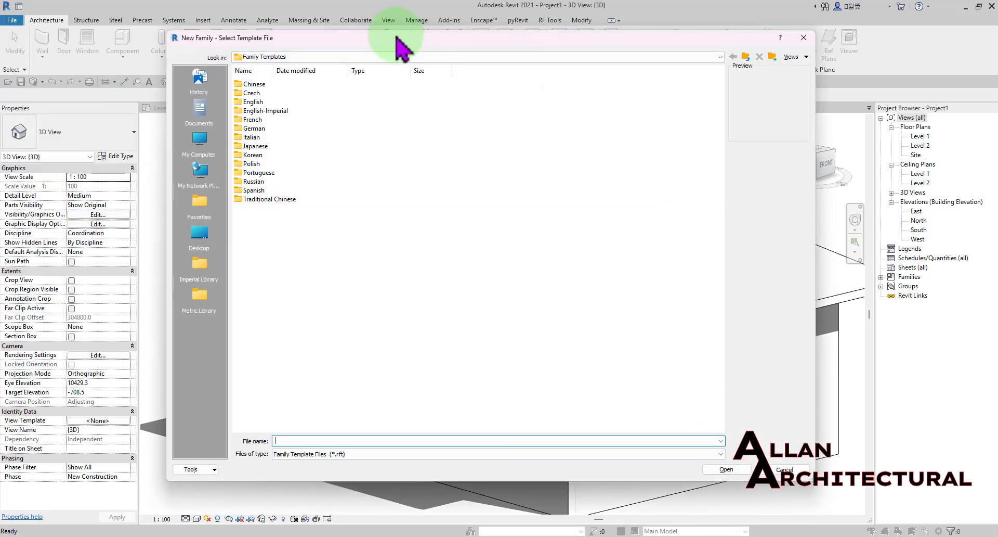
pyautogui.click(268, 108)
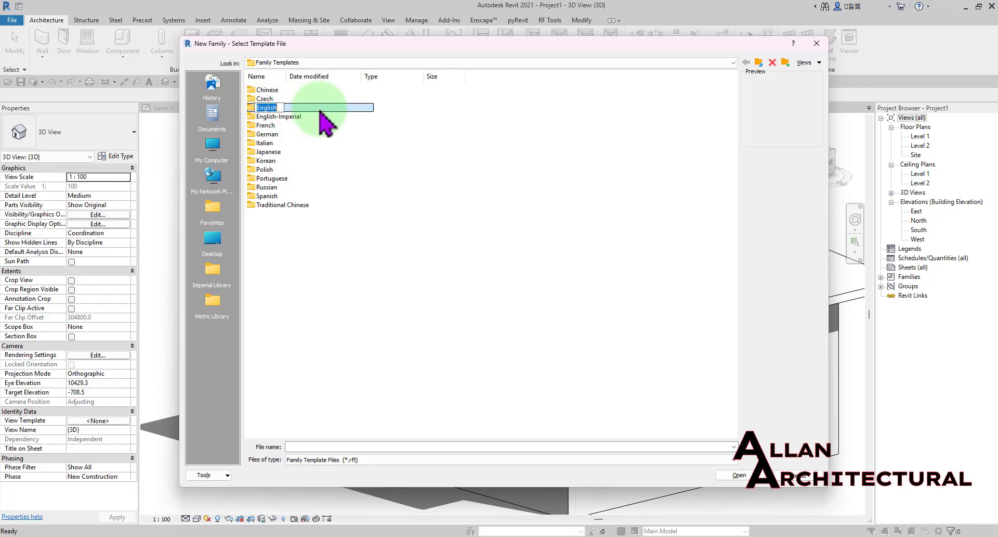
pyautogui.doubleClick(273, 108)
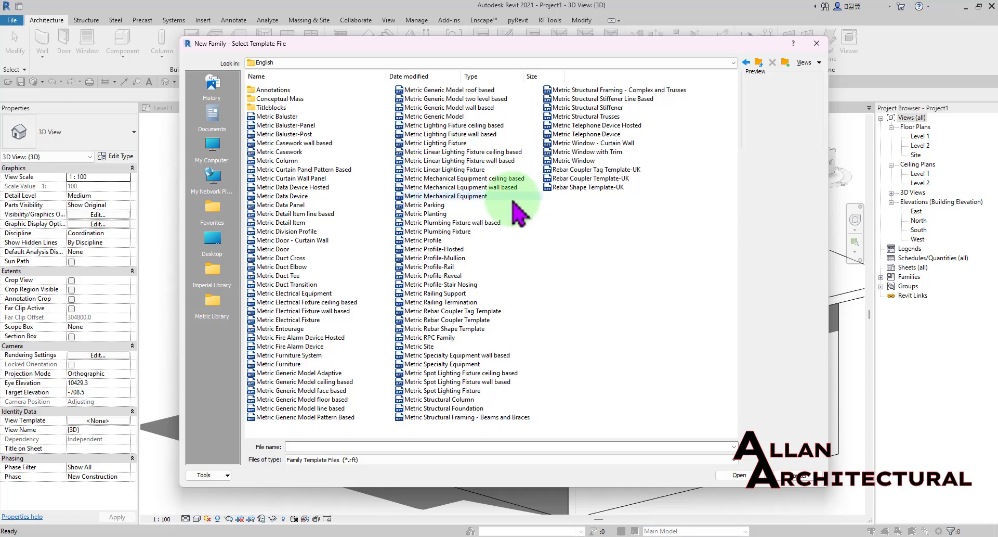
pyautogui.click(428, 241)
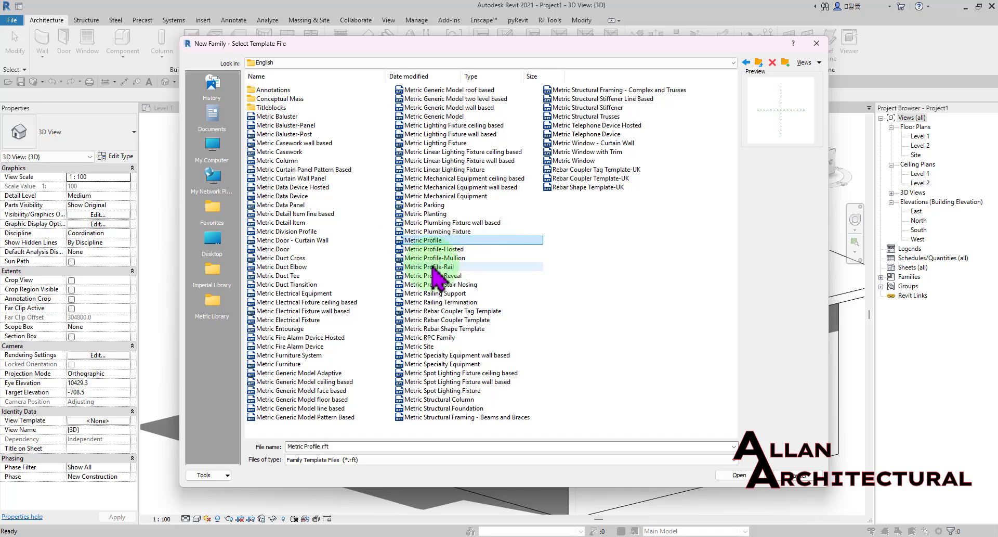
pyautogui.click(741, 475)
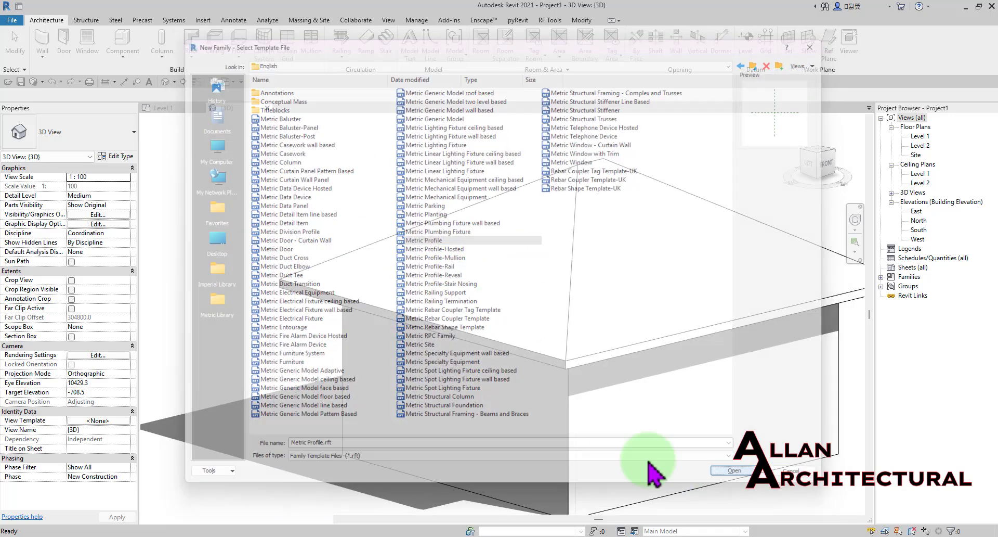
# Examine the crossing reference planes and the quadrants around their intersection in the profile family.
pyautogui.moveTo(325, 226); pyautogui.dragTo(424, 267, button='middle')
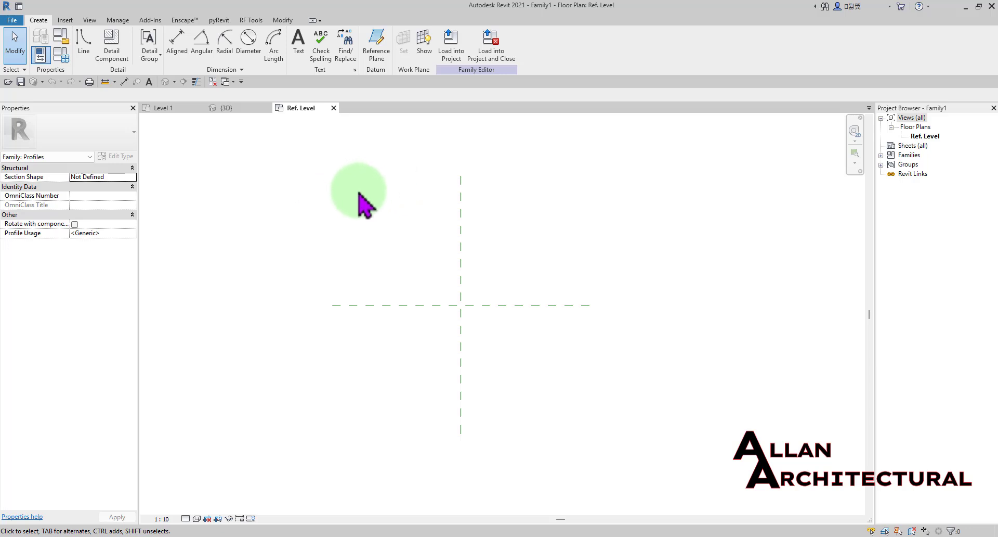
pyautogui.scroll(3, 467, 271)
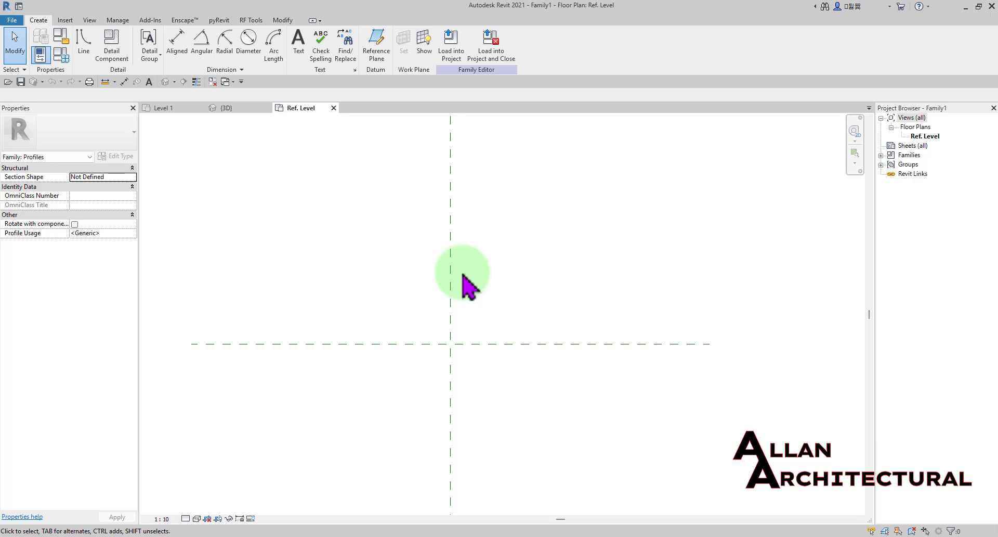
pyautogui.scroll(-2, 524, 246)
pyautogui.moveTo(527, 240)
pyautogui.mouseDown(button='middle')
pyautogui.moveTo(538, 266)
pyautogui.moveTo(532, 227)
pyautogui.mouseUp(button='middle')
pyautogui.scroll(1, 528, 254)
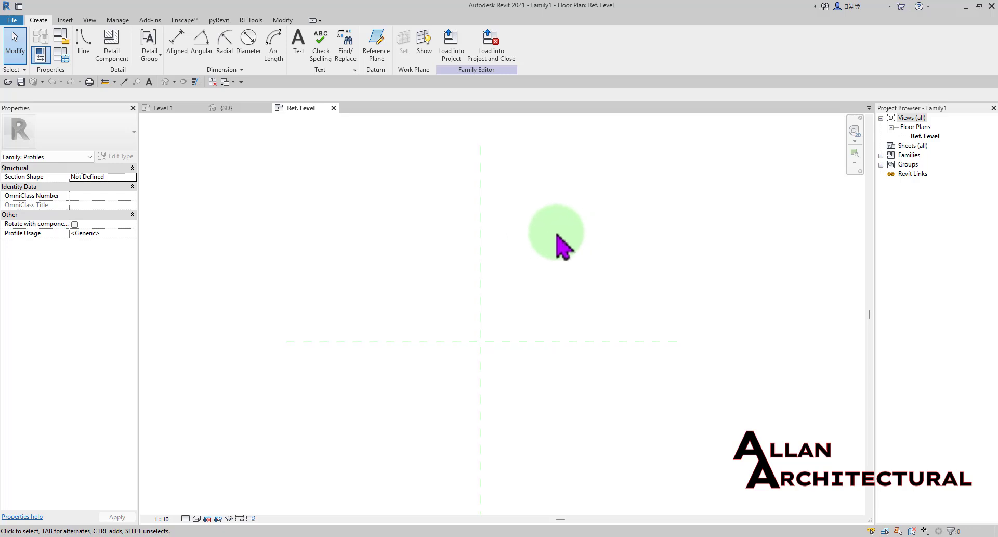
pyautogui.scroll(-1, 347, 200)
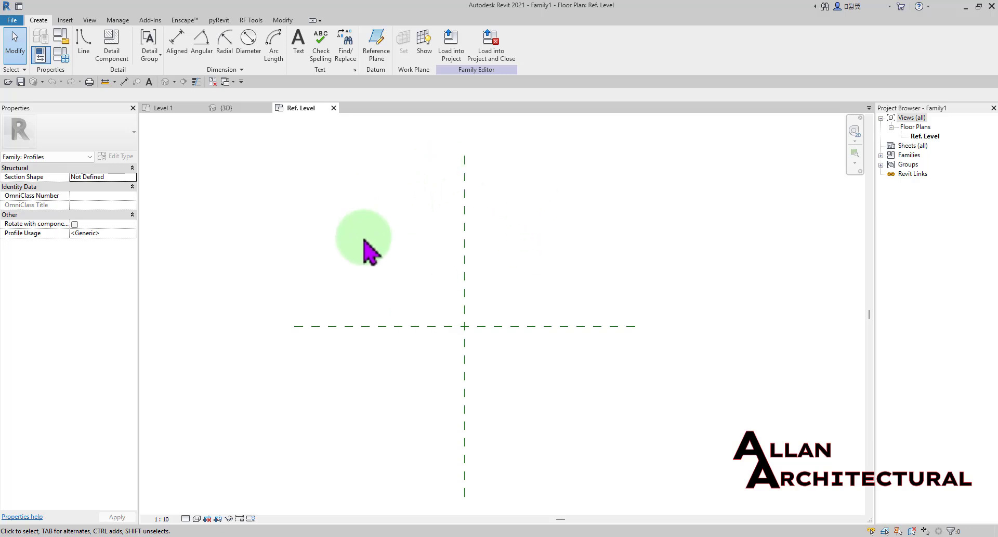
pyautogui.moveTo(502, 303); pyautogui.dragTo(476, 251, button='middle')
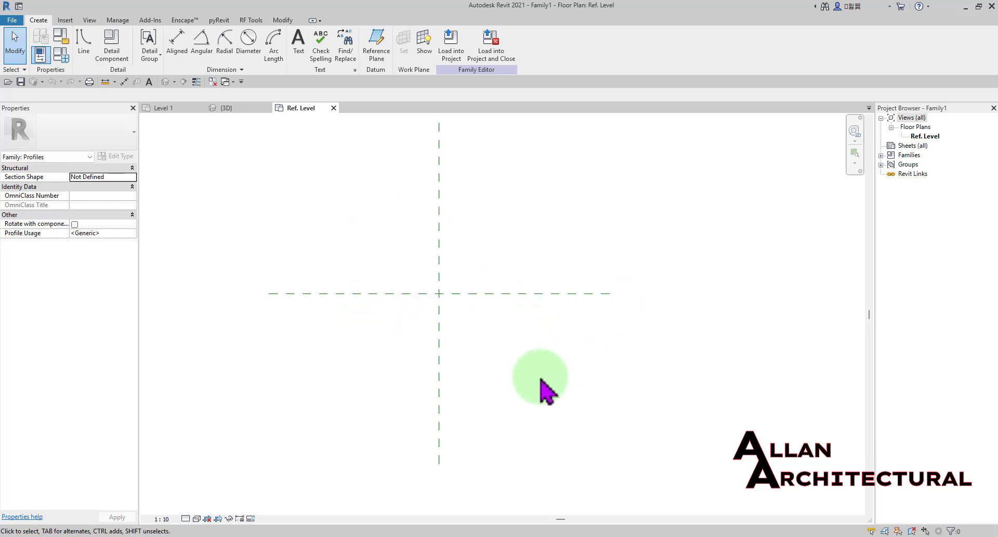
pyautogui.moveTo(512, 365); pyautogui.dragTo(492, 329, button='middle')
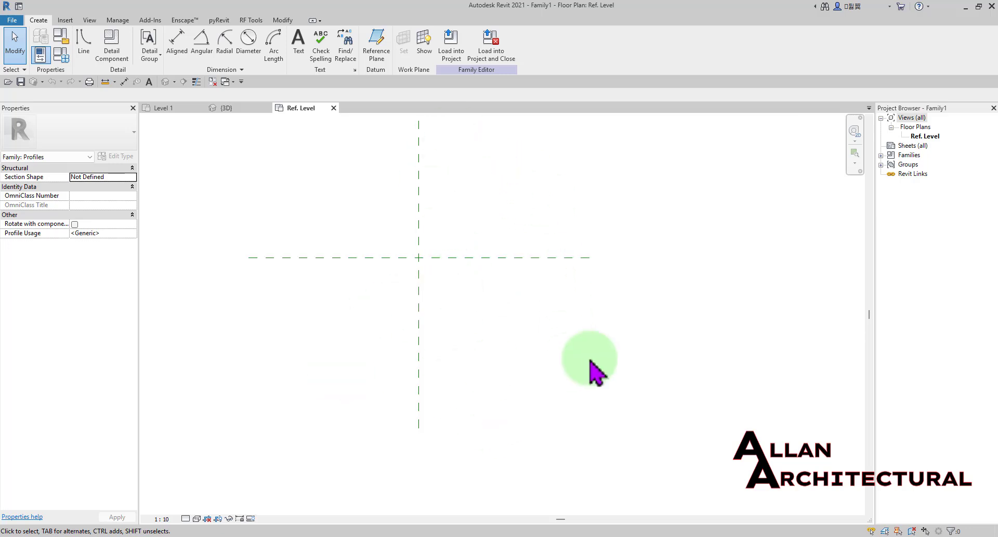
pyautogui.moveTo(474, 182); pyautogui.dragTo(494, 243, button='middle')
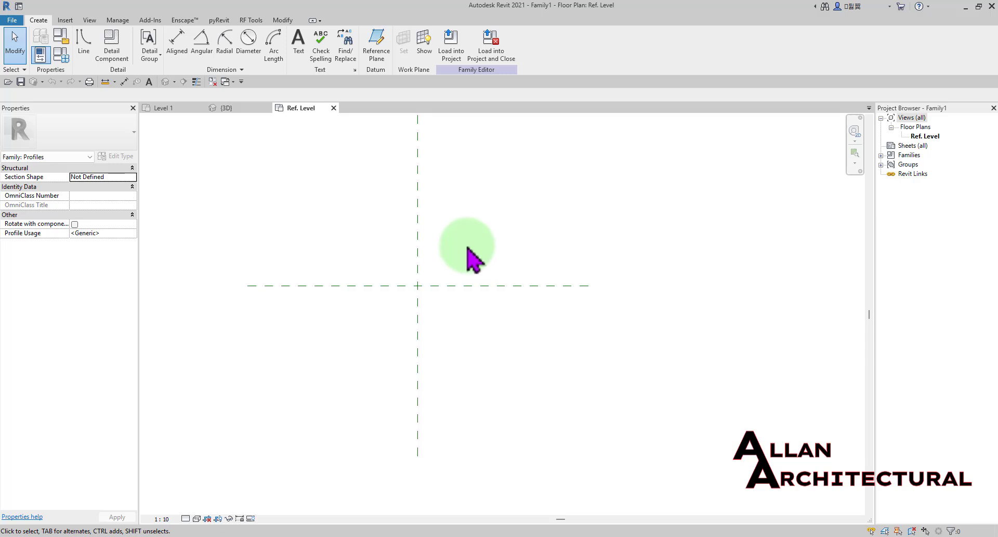
# Draw a horizontal line about 500 mm long across the vertical reference plane, about 312 mm below the horizontal reference plane.
pyautogui.click(82, 46)
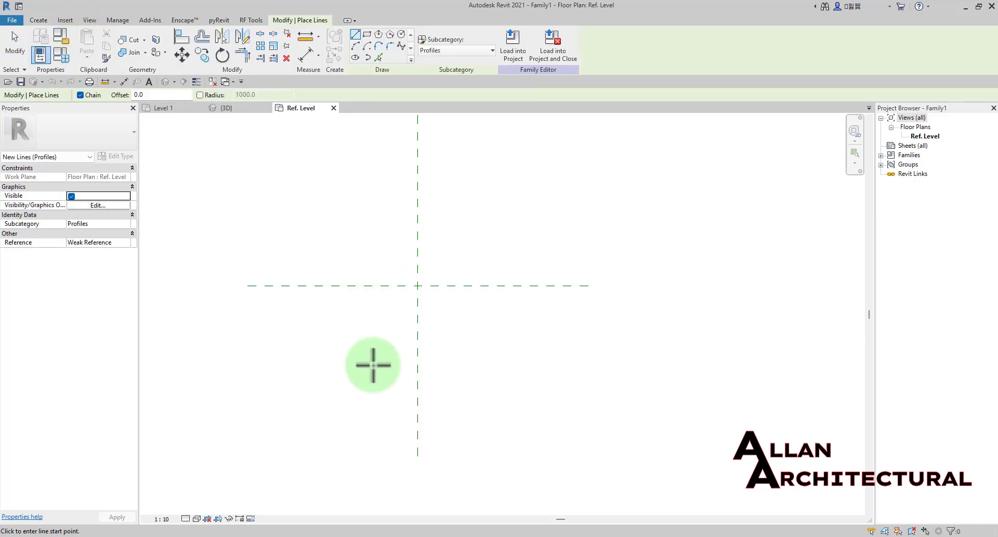
pyautogui.click(360, 374)
pyautogui.click(501, 374)
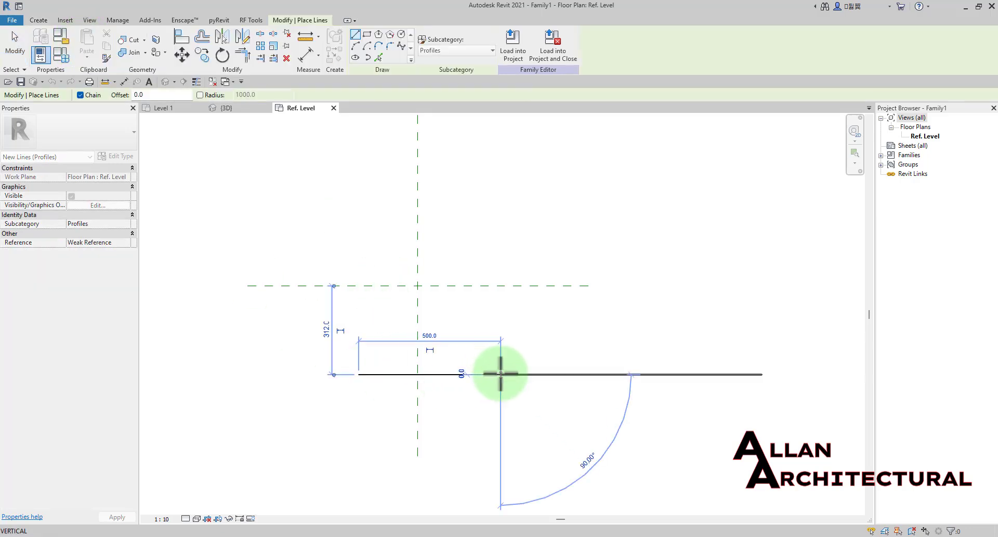
pyautogui.press('Escape')
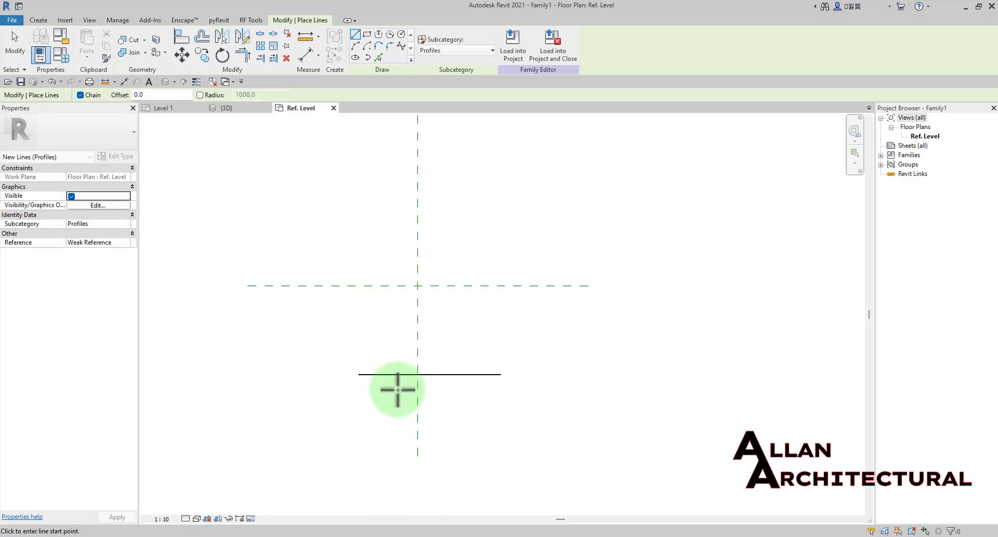
pyautogui.press('Escape')
# Set the horizontal line's distance below the horizontal reference plane to 150 mm.
pyautogui.moveTo(412, 384); pyautogui.dragTo(492, 361, button='middle')
pyautogui.scroll(1, 488, 351)
pyautogui.click(441, 360)
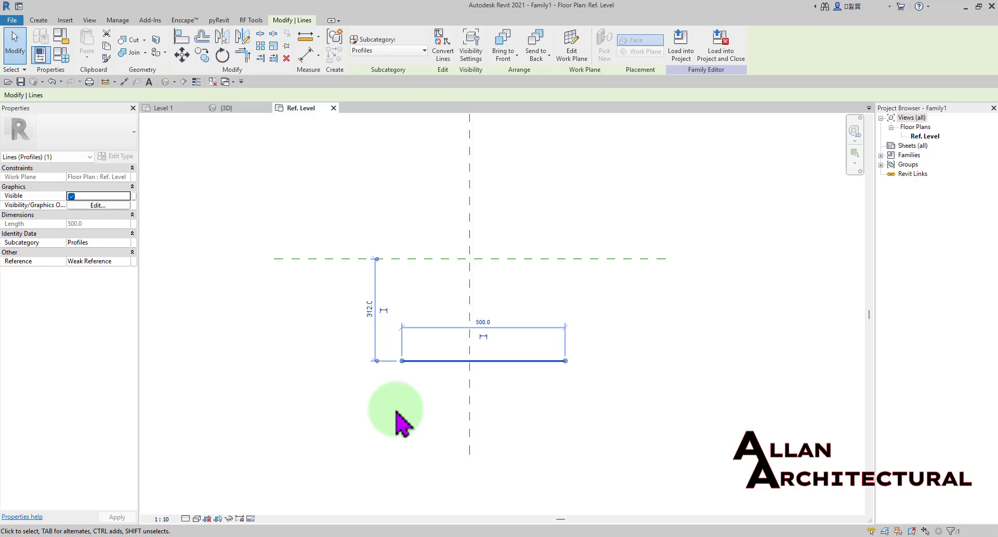
pyautogui.click(370, 309)
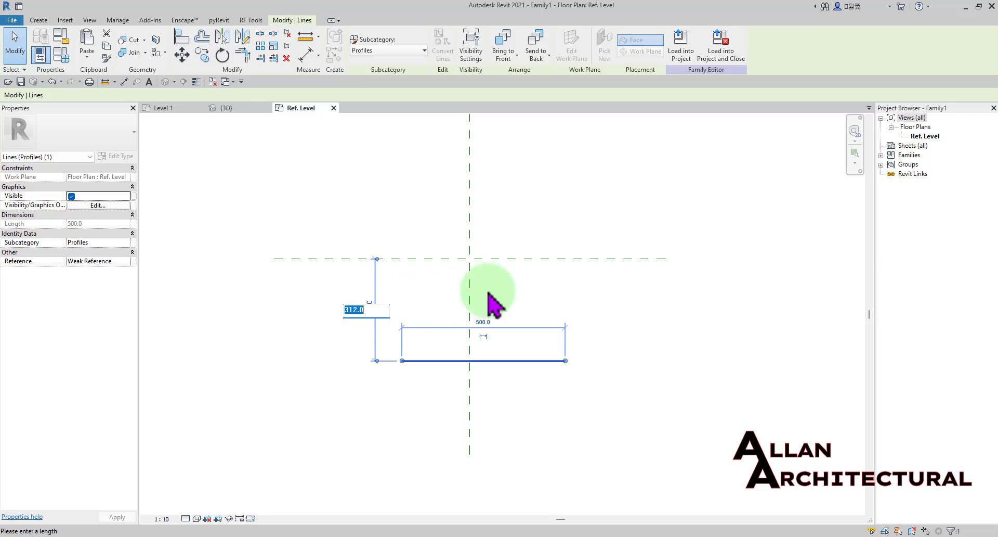
pyautogui.press('Return')
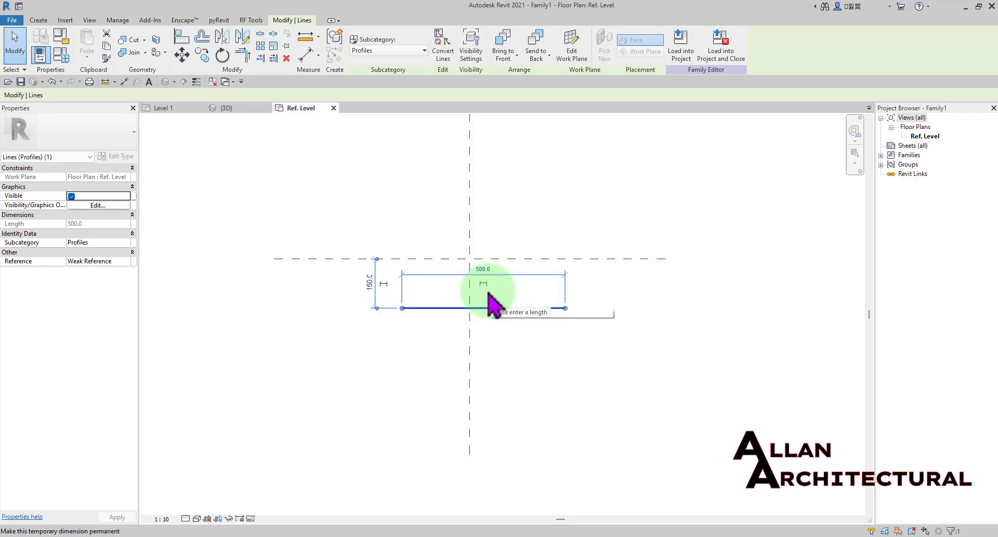
pyautogui.scroll(2, 503, 208)
pyautogui.scroll(1, 357, 284)
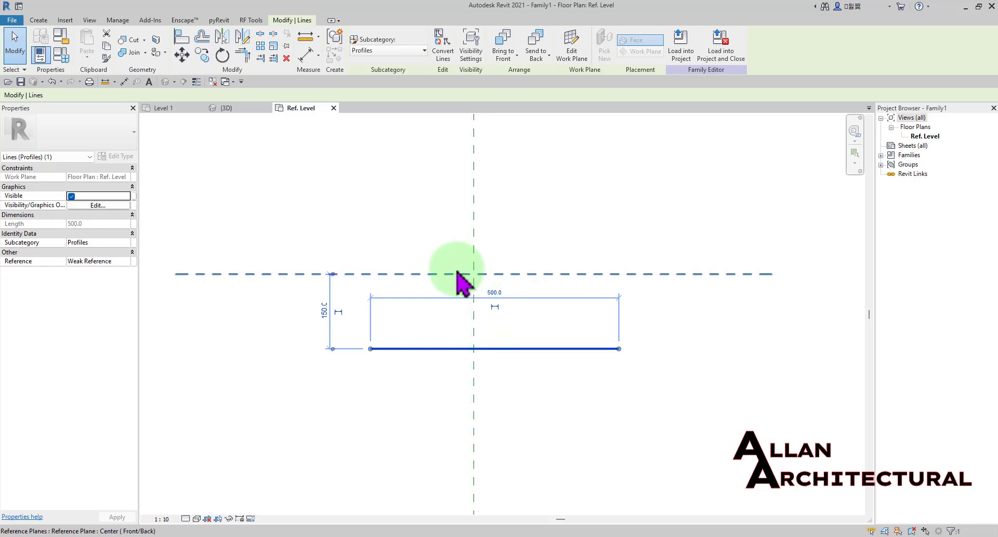
pyautogui.click(543, 242)
# Draw a vertical line along the vertical reference plane from the horizontal line up to the intersection of the reference planes.
pyautogui.scroll(2, 484, 261)
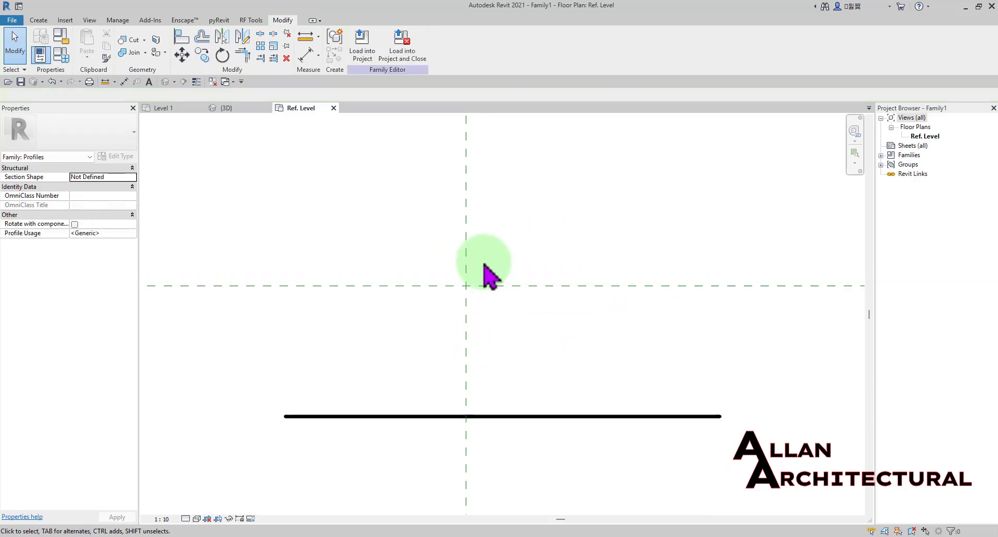
pyautogui.scroll(-1, 492, 254)
pyautogui.moveTo(511, 243); pyautogui.dragTo(459, 231, button='middle')
pyautogui.click(38, 20)
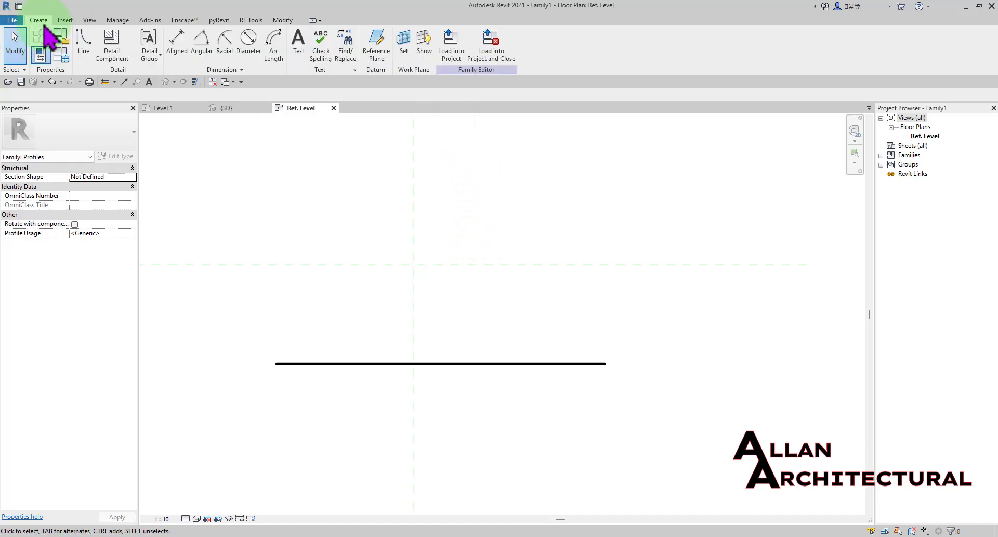
pyautogui.click(84, 50)
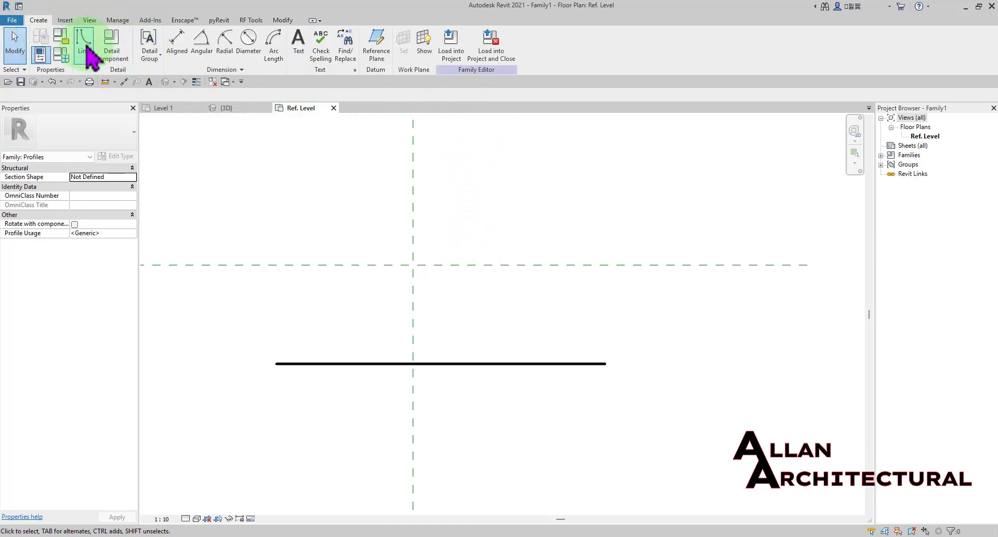
pyautogui.scroll(1, 395, 312)
pyautogui.click(421, 380)
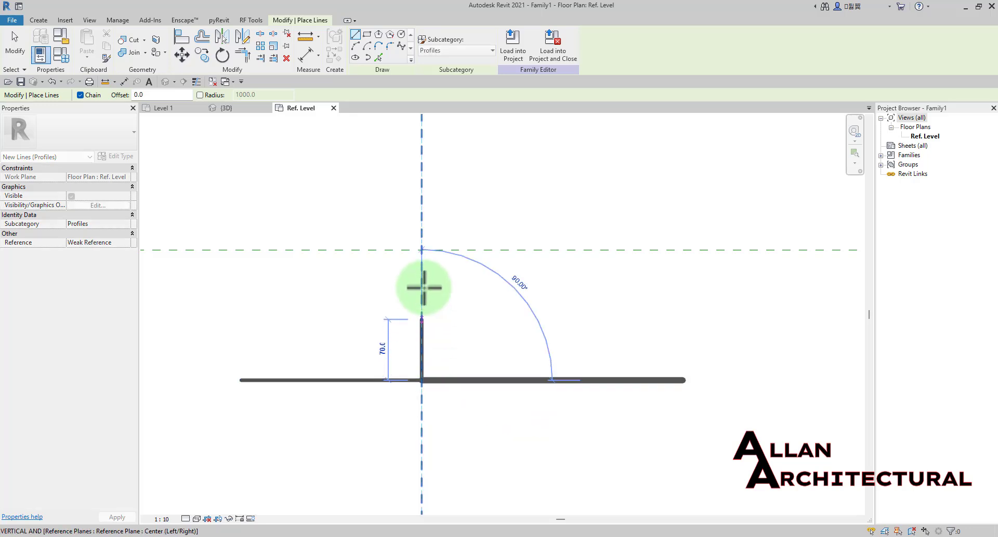
pyautogui.scroll(1, 422, 249)
pyautogui.click(421, 249)
# Draw the profile's top edge about 50 mm along the horizontal reference plane and switch to thin line display.
pyautogui.scroll(3, 423, 249)
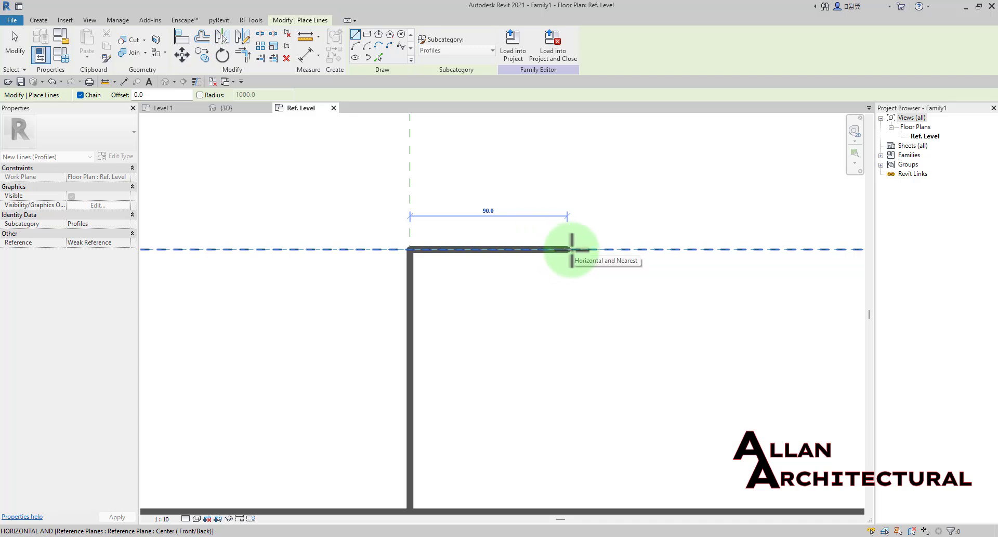
pyautogui.click(500, 249)
pyautogui.scroll(3, 499, 270)
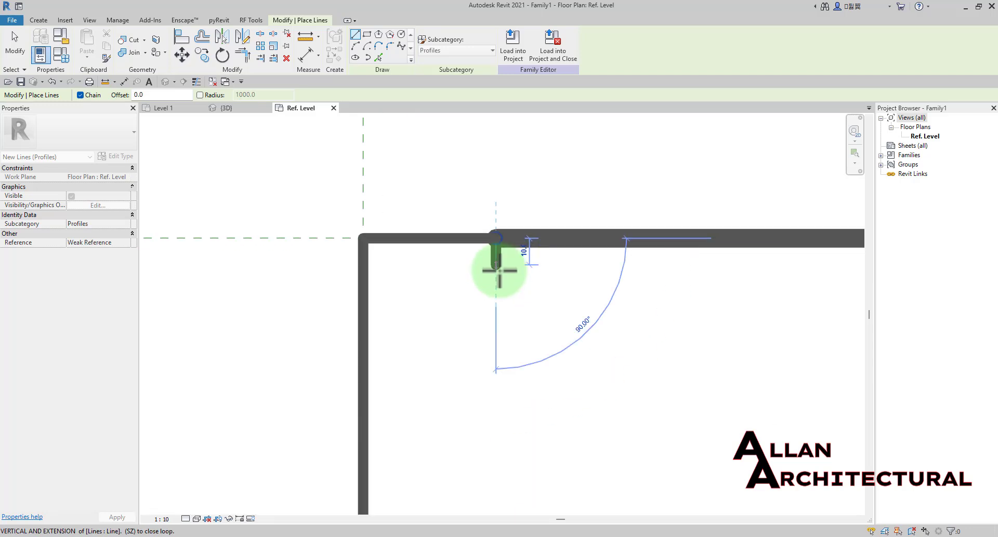
pyautogui.scroll(-1, 498, 271)
pyautogui.click(197, 82)
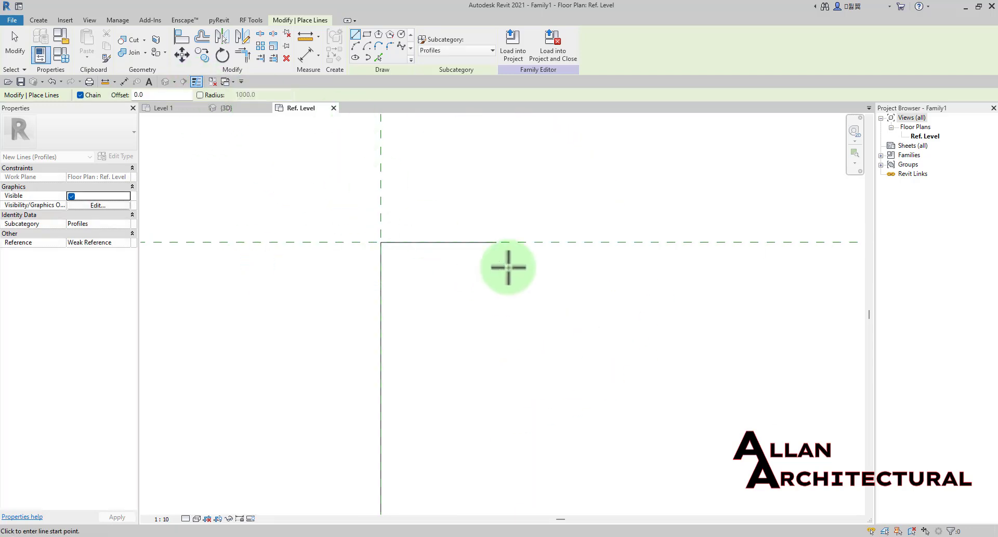
# Continue the outline 10 mm straight down from the top edge's outer end, with a 10 mm horizontal return toward the vertical reference plane.
pyautogui.scroll(2, 495, 254)
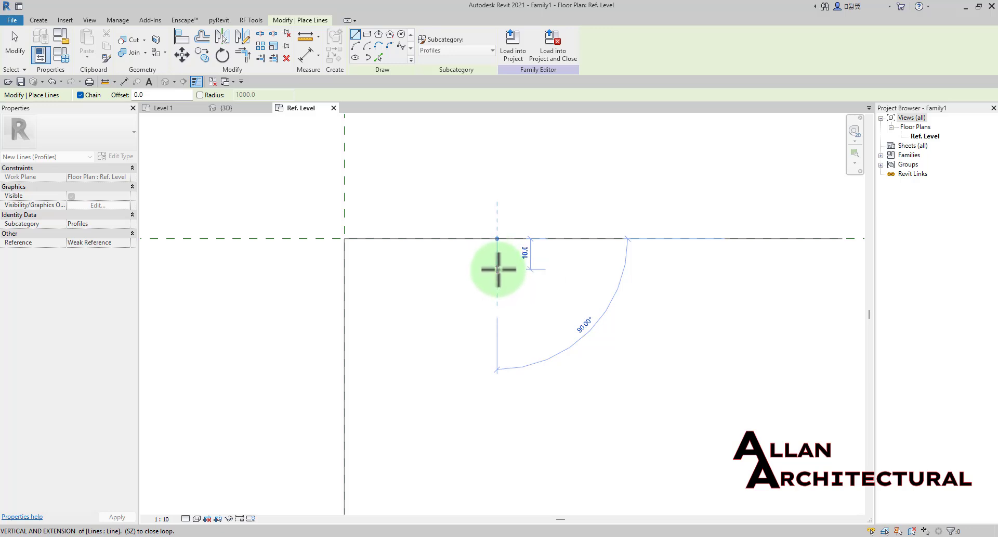
pyautogui.click(498, 268)
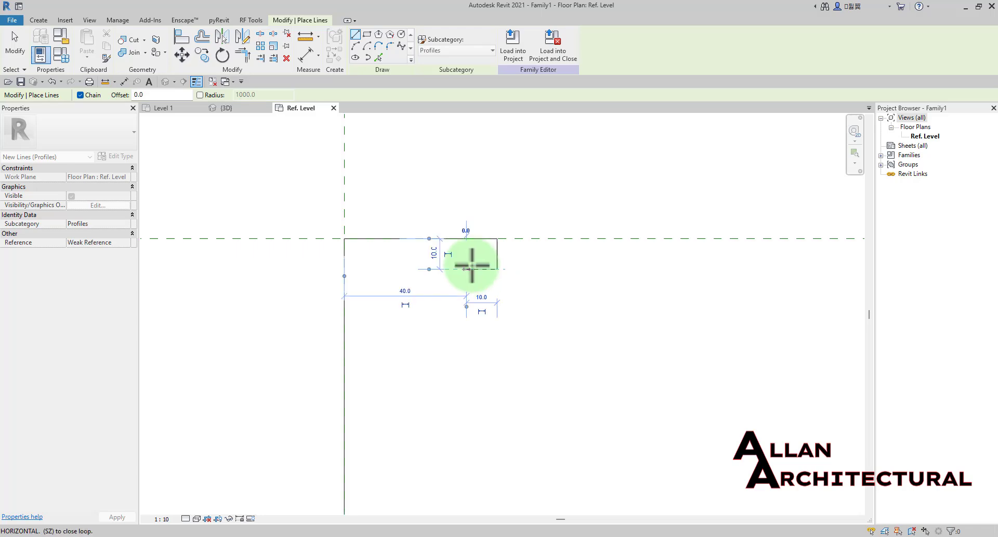
pyautogui.click(466, 269)
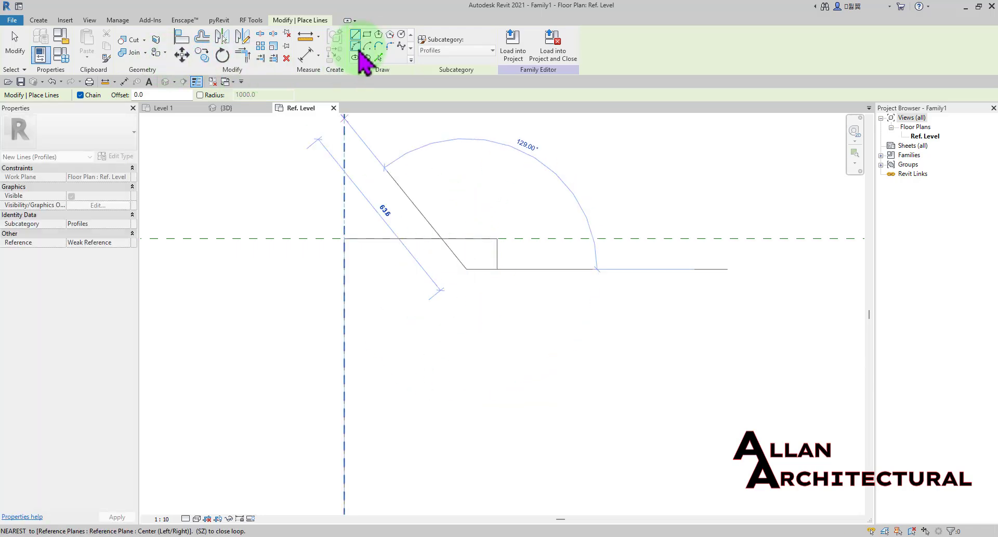
# Draw an outward-bulging arc from the return's inner end down to a point about 12 mm from the vertical reference plane.
pyautogui.click(355, 47)
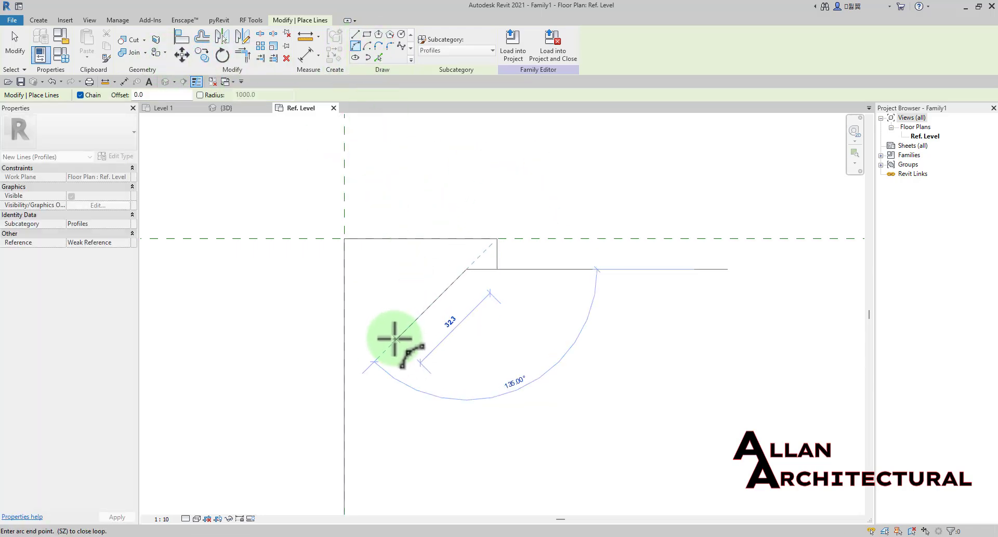
pyautogui.click(381, 355)
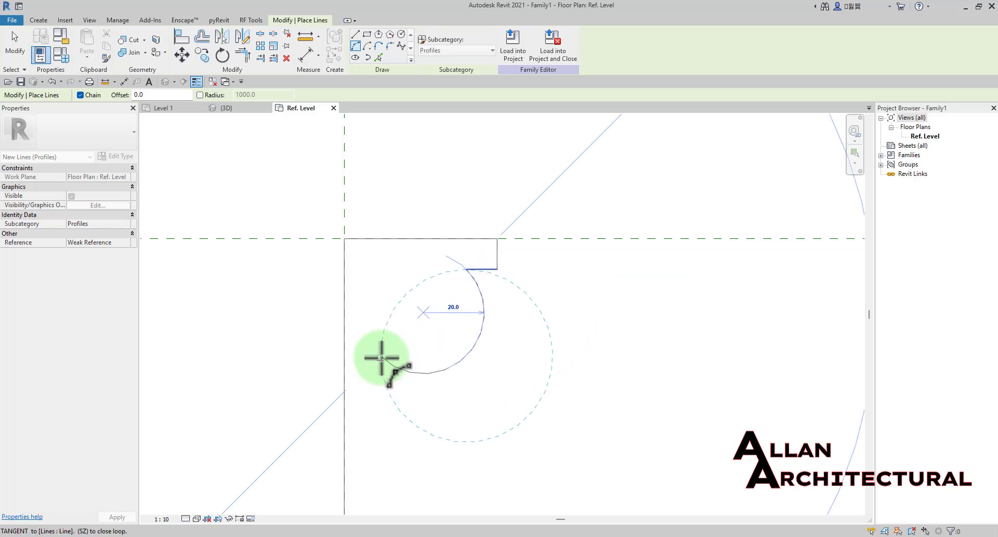
pyautogui.click(440, 338)
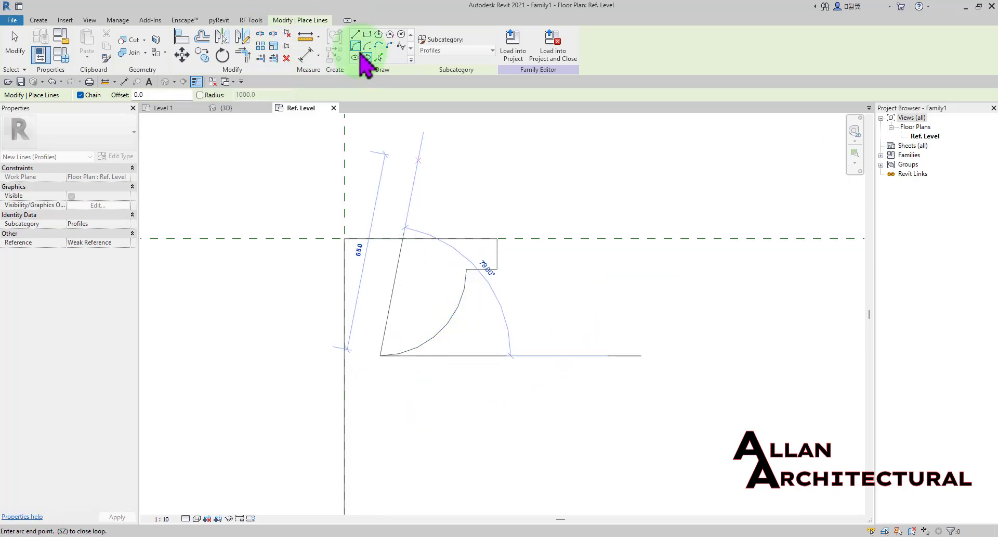
# Draw a short vertical line down from the arc's lower end and a 5 mm horizontal line toward the vertical reference plane.
pyautogui.click(355, 34)
pyautogui.moveTo(434, 275); pyautogui.dragTo(450, 206, button='middle')
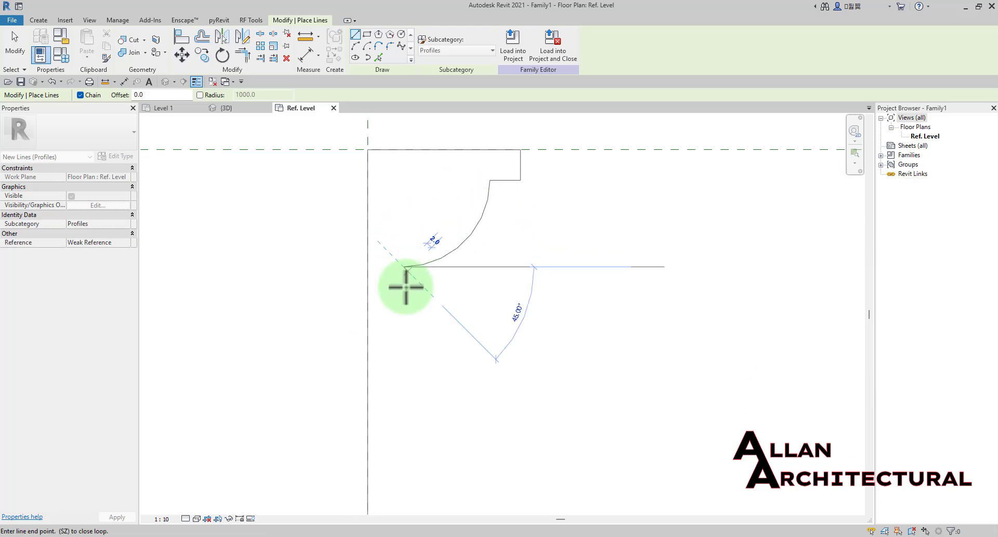
pyautogui.scroll(2, 402, 297)
pyautogui.click(405, 304)
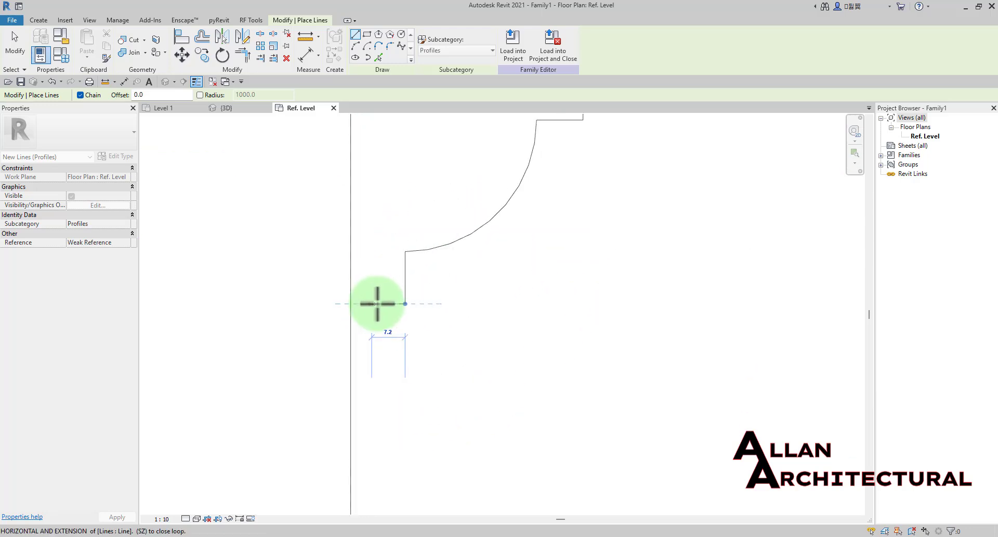
pyautogui.click(387, 304)
# Draw a vertical line about 100.5 mm long from the small step down to the base line and end the line command.
pyautogui.scroll(-3, 385, 338)
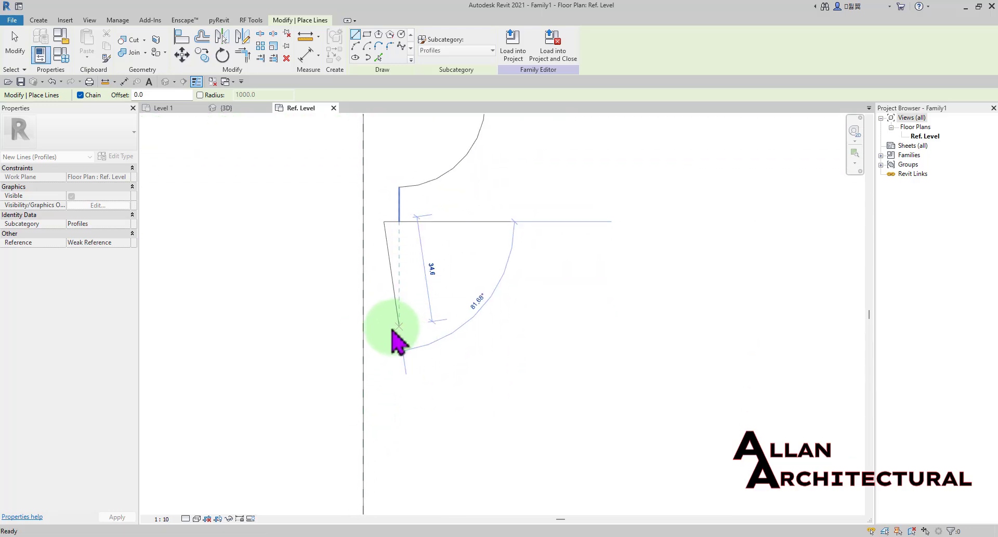
pyautogui.scroll(2, 386, 453)
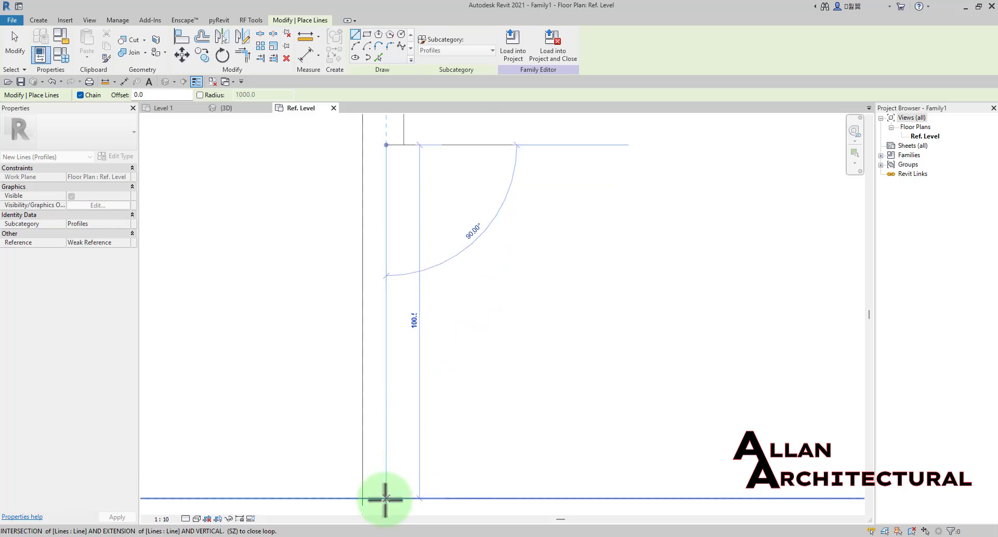
pyautogui.click(385, 499)
pyautogui.press('Escape')
# Try to set the long outer vertical line's distance from the vertical reference plane to 80 mm.
pyautogui.scroll(-5, 442, 369)
pyautogui.moveTo(439, 375); pyautogui.dragTo(546, 379, button='middle')
pyautogui.scroll(8, 546, 379)
pyautogui.click(494, 291)
pyautogui.scroll(2, 498, 273)
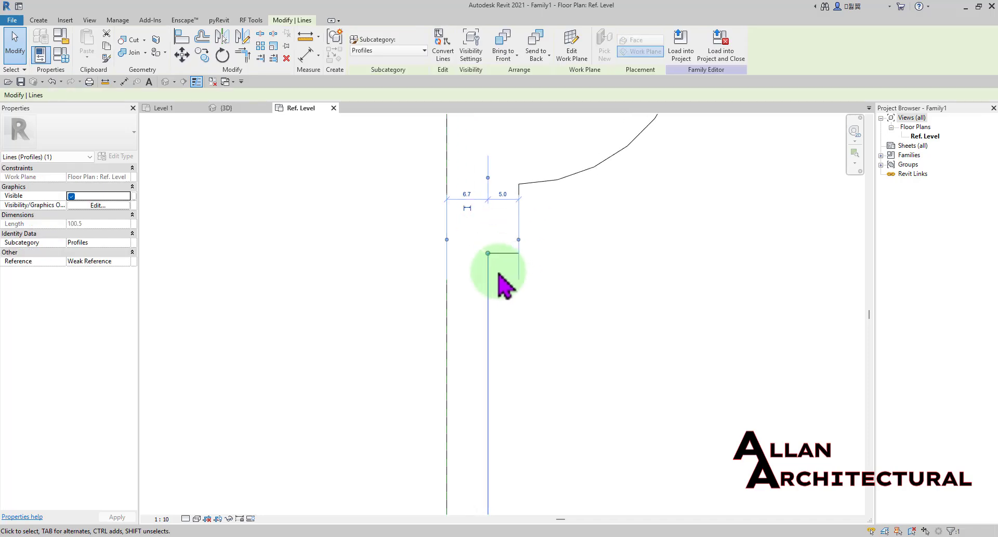
pyautogui.click(467, 194)
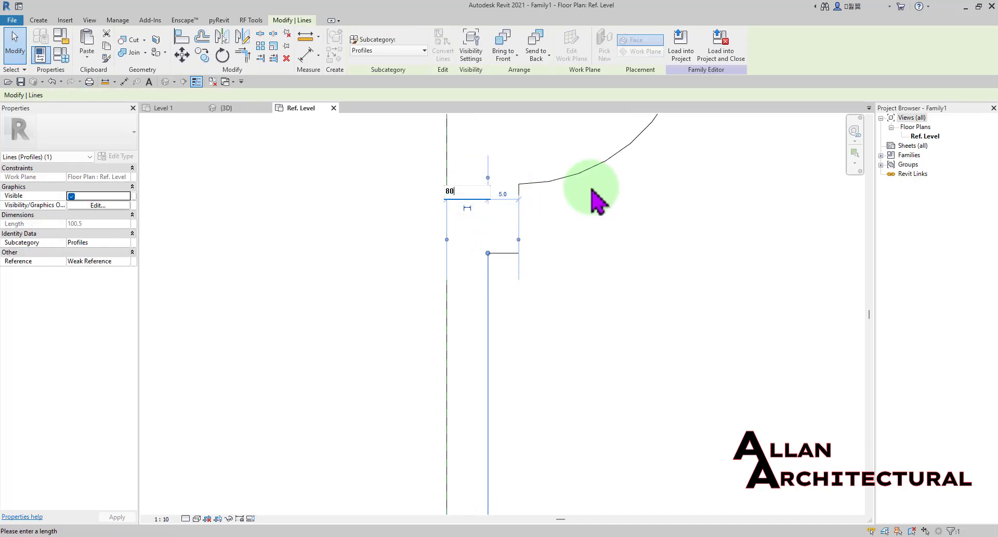
pyautogui.write('80')
pyautogui.press('Return')
pyautogui.scroll(-2, 579, 226)
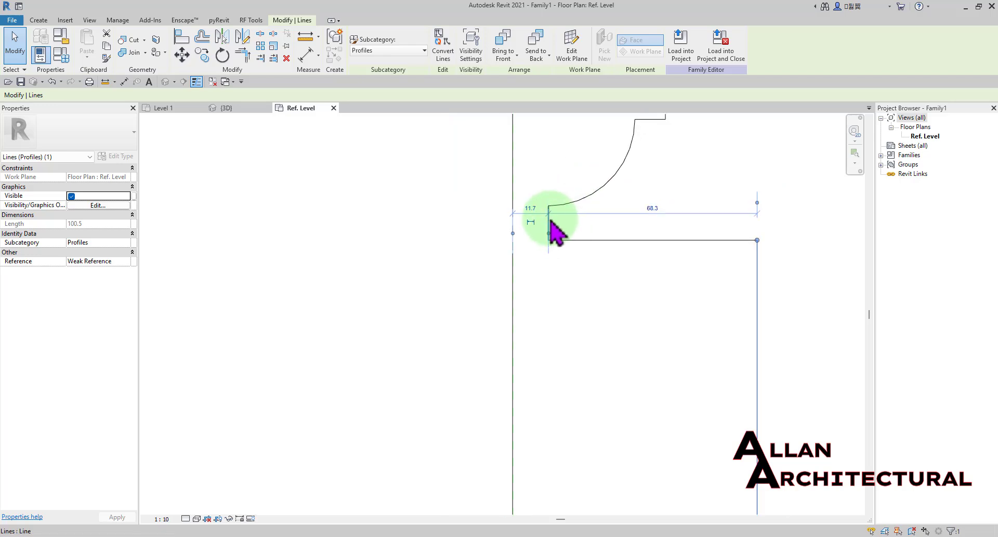
# Try to set the distance between the long outer vertical line and the short vertical line below the arc to 8 mm.
pyautogui.click(653, 207)
pyautogui.write('8')
pyautogui.press('Return')
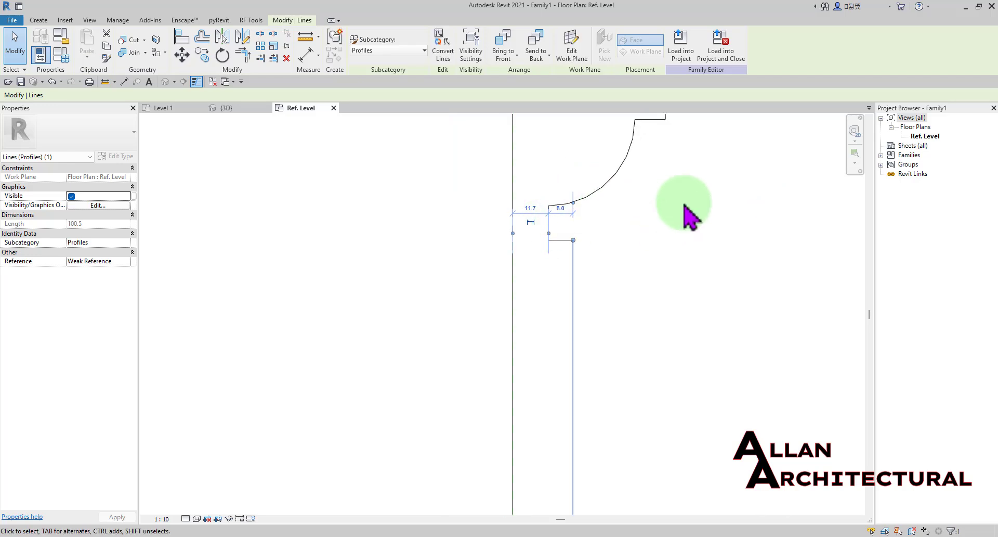
pyautogui.scroll(1, 564, 237)
pyautogui.click(617, 240)
pyautogui.scroll(-3, 603, 300)
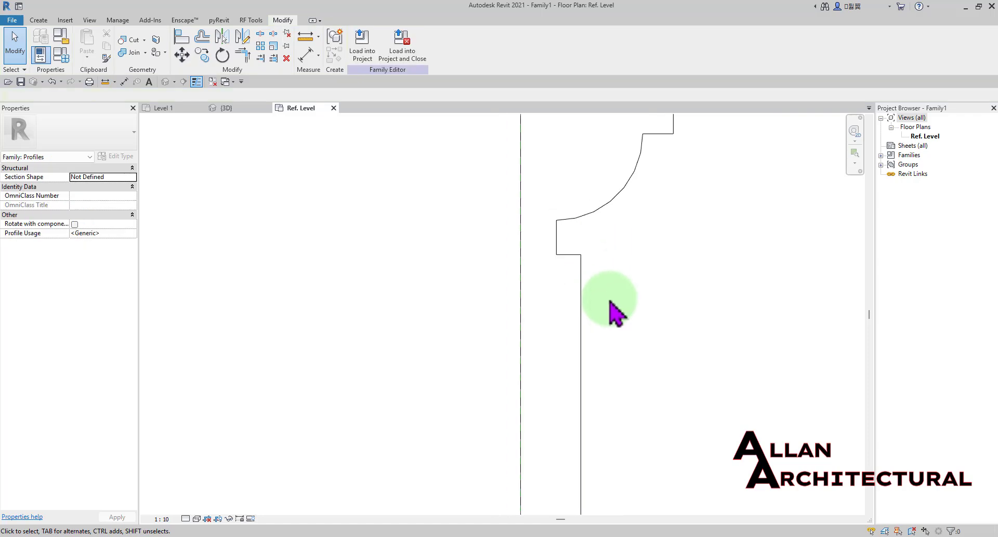
pyautogui.moveTo(631, 318); pyautogui.dragTo(473, 329, button='middle')
pyautogui.scroll(-5, 540, 301)
pyautogui.scroll(3, 547, 276)
pyautogui.scroll(2, 472, 332)
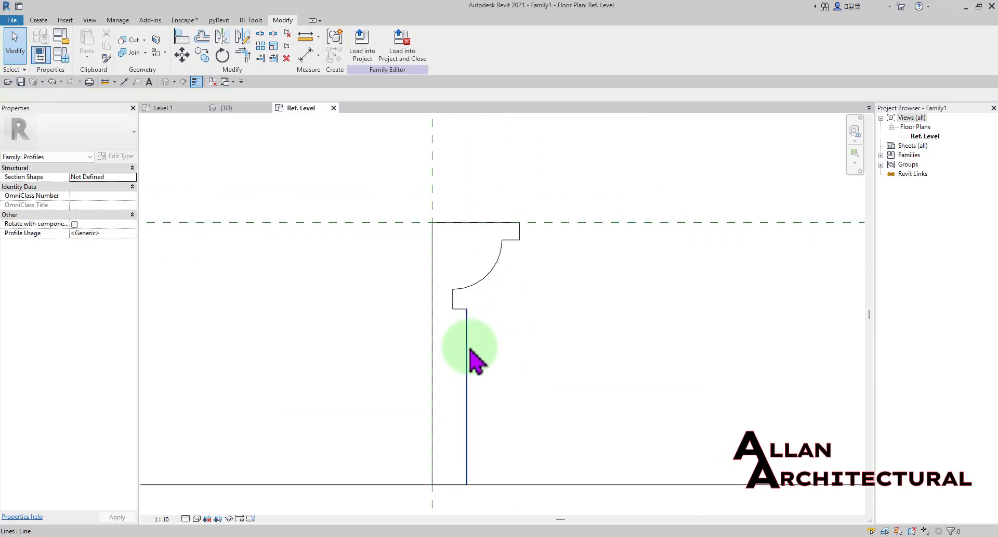
# Return the long outer vertical line to its position 5 mm inside the short vertical line below the arc.
pyautogui.click(467, 336)
pyautogui.scroll(4, 467, 333)
pyautogui.click(466, 336)
pyautogui.moveTo(448, 338); pyautogui.dragTo(432, 339)
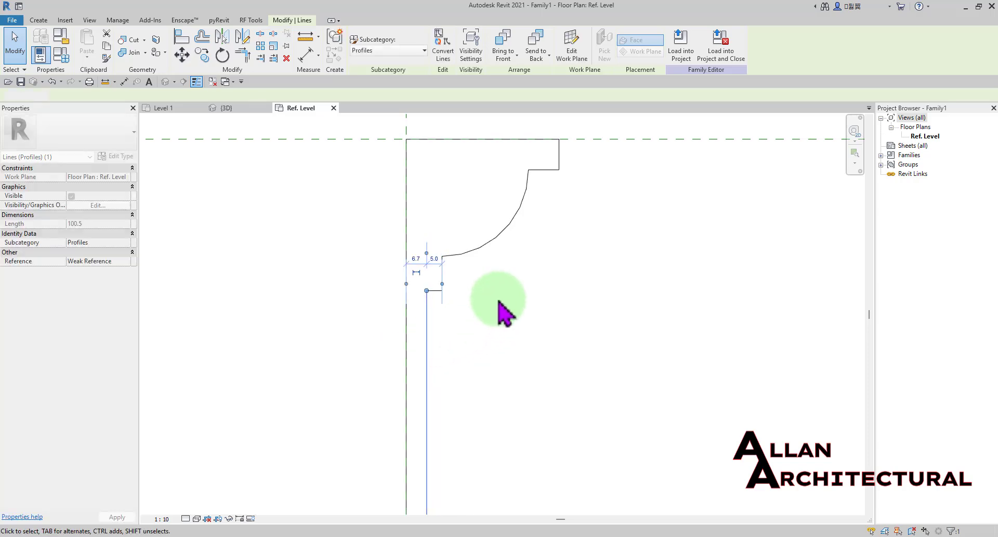
pyautogui.click(498, 300)
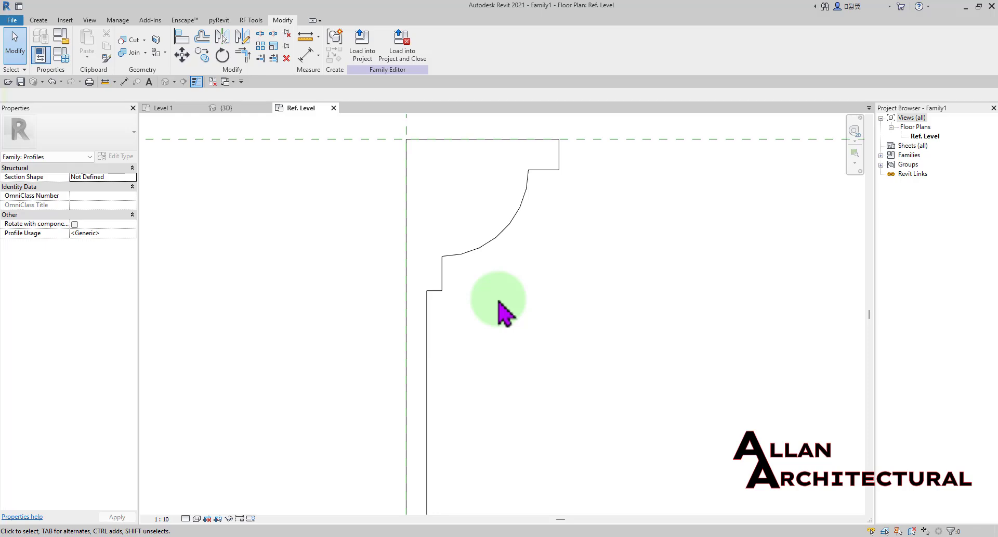
# Set the long outer vertical line's distance from the vertical reference plane to 7 mm.
pyautogui.click(427, 315)
pyautogui.scroll(3, 432, 286)
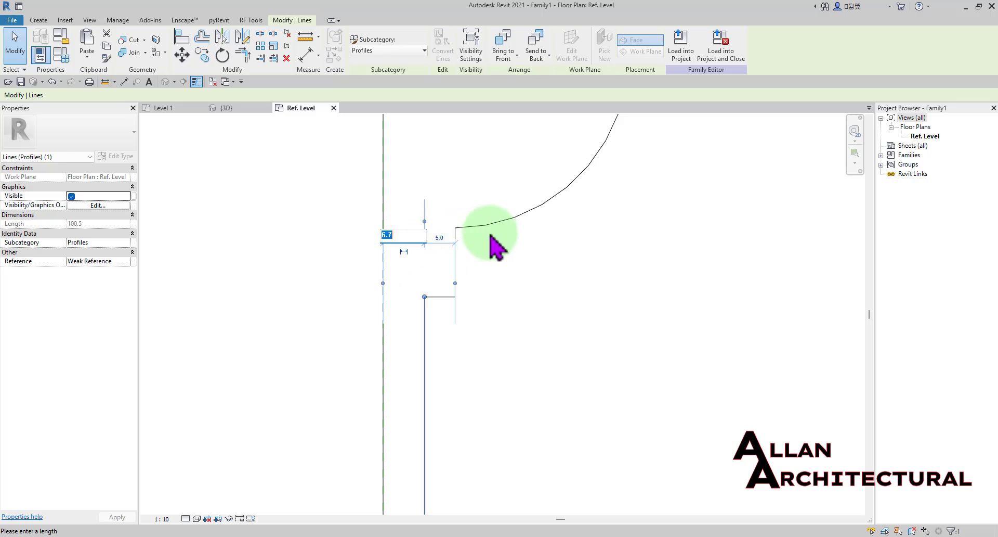
pyautogui.press('Return')
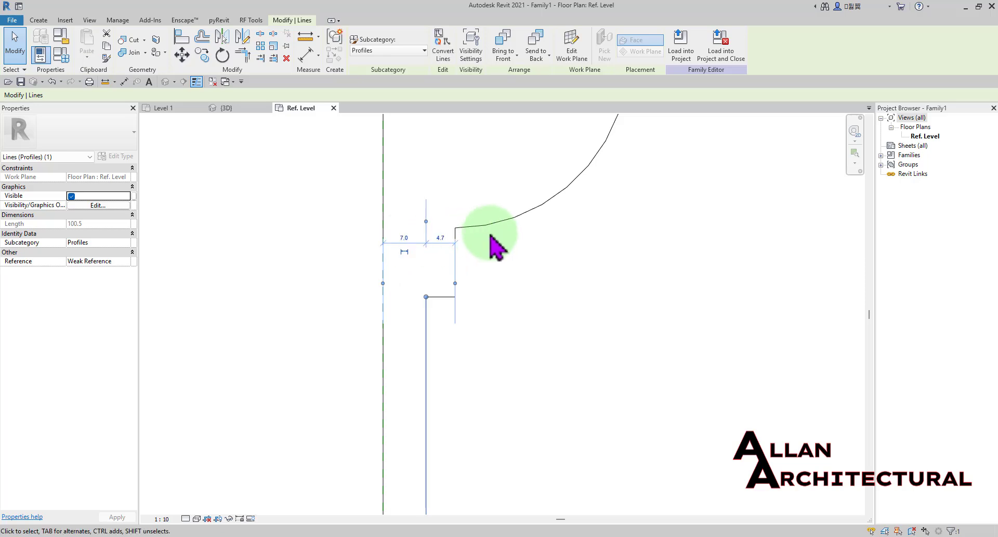
pyautogui.click(508, 307)
# Examine the whole fascia outline and where the base line extends past the two vertical lines.
pyautogui.scroll(-5, 495, 319)
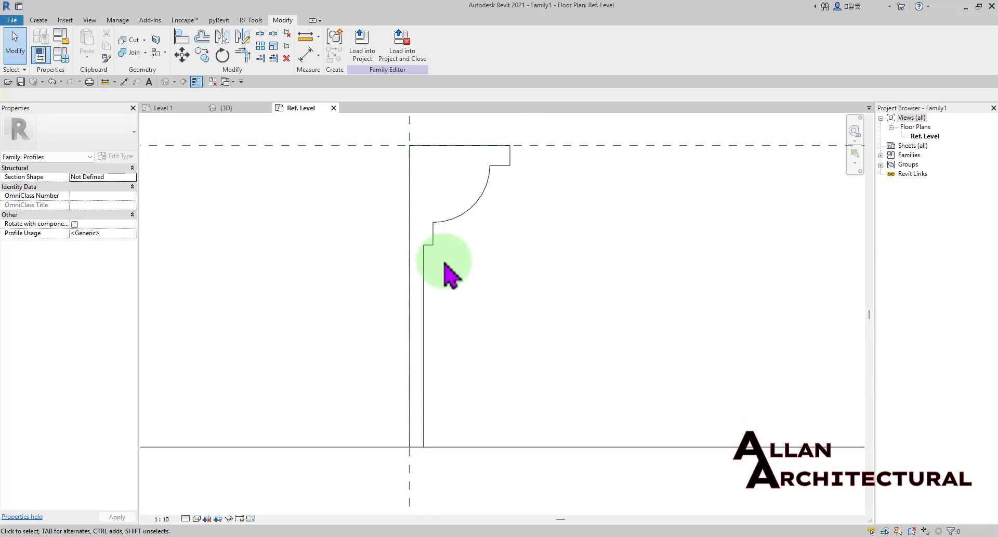
pyautogui.scroll(2, 438, 340)
pyautogui.scroll(-5, 471, 311)
pyautogui.moveTo(519, 308); pyautogui.dragTo(514, 400, button='middle')
pyautogui.scroll(3, 478, 456)
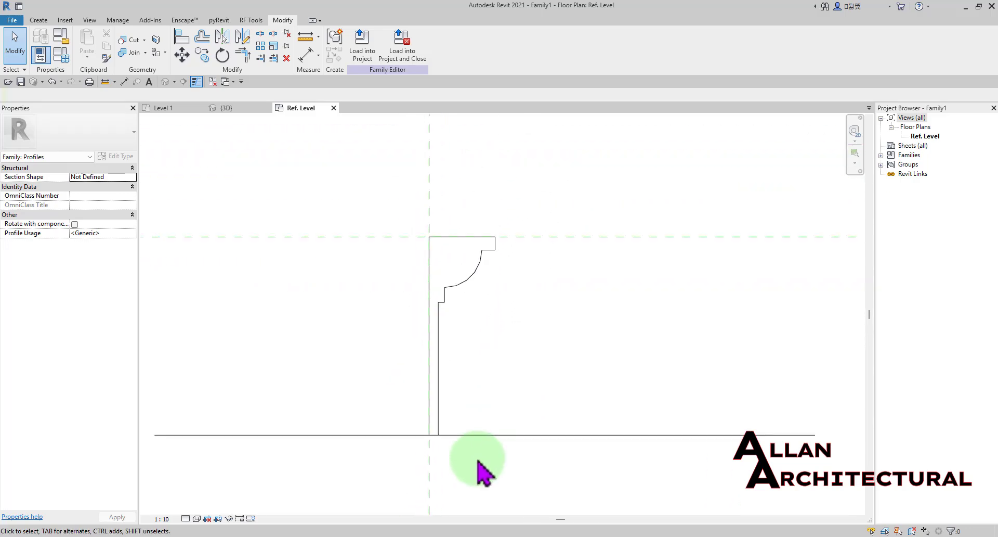
pyautogui.scroll(-2, 471, 437)
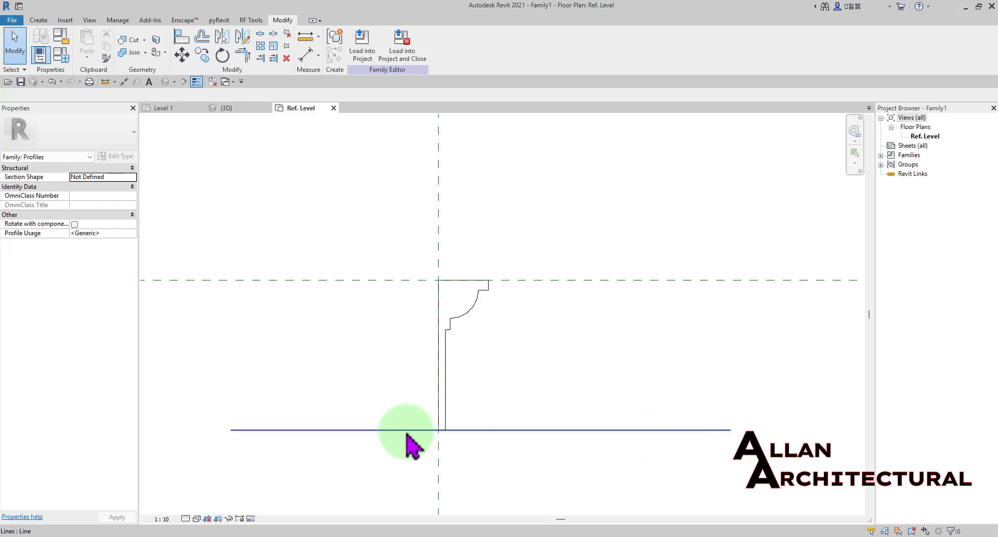
pyautogui.scroll(1, 403, 430)
pyautogui.scroll(-1, 413, 400)
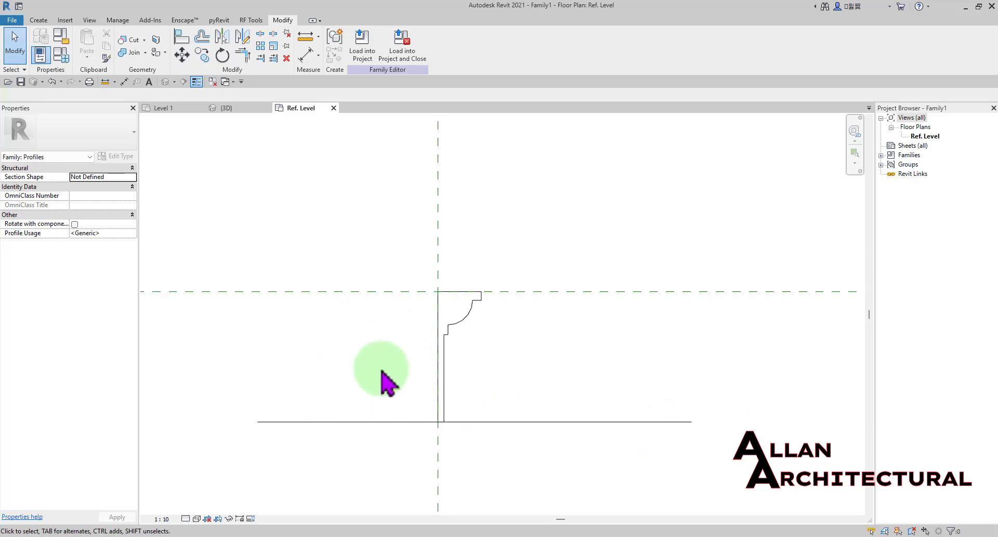
# Trim the base line to corners with both long vertical lines so the bottom of the fascia profile is closed.
pyautogui.scroll(3, 449, 423)
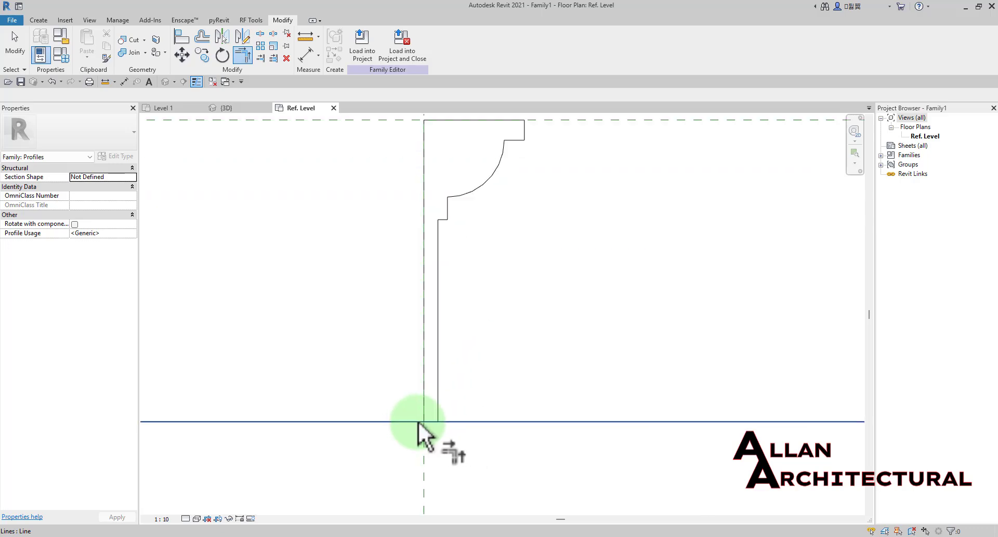
pyautogui.rightClick(439, 423)
pyautogui.click(603, 430)
pyautogui.scroll(2, 432, 421)
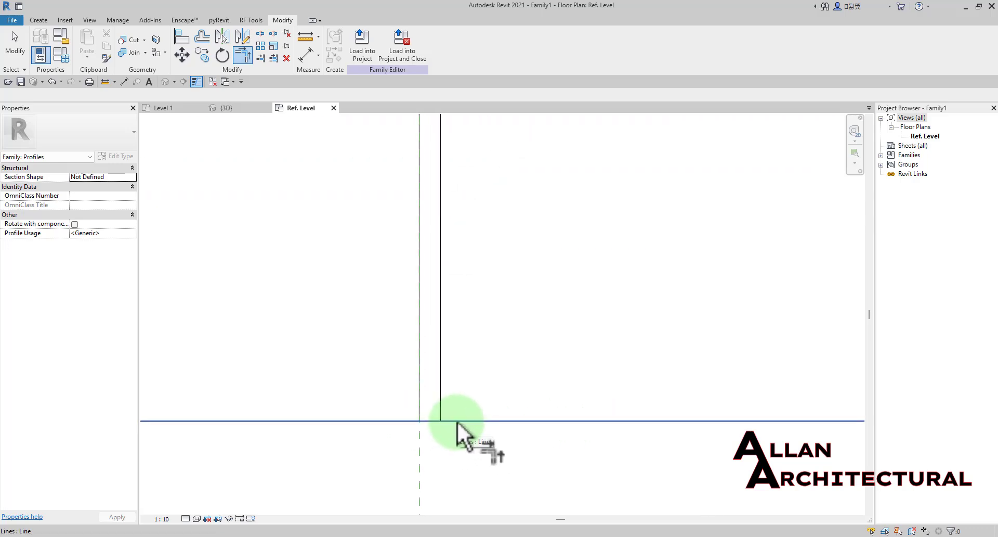
pyautogui.click(430, 421)
pyautogui.scroll(2, 440, 394)
pyautogui.click(441, 399)
pyautogui.scroll(-3, 431, 376)
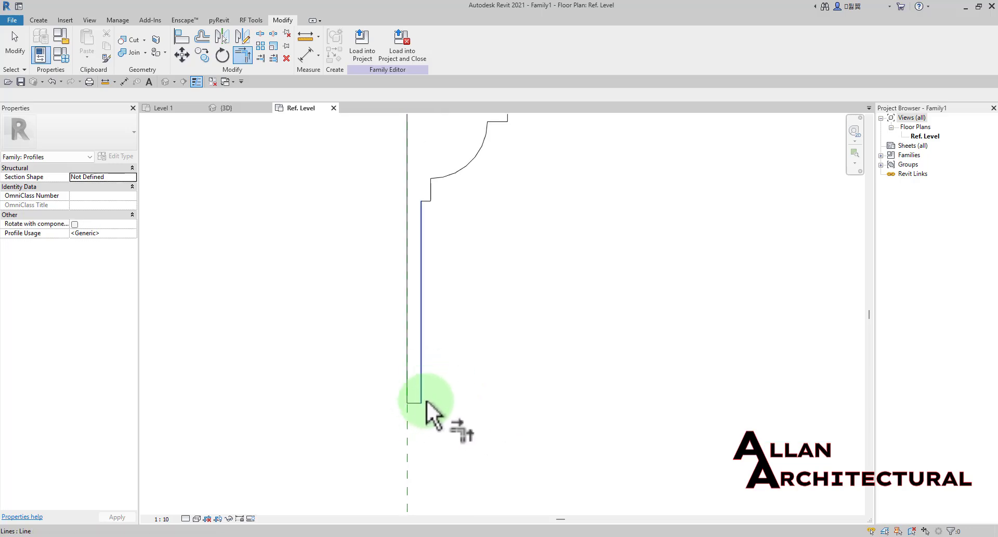
pyautogui.scroll(-3, 428, 406)
pyautogui.scroll(3, 461, 230)
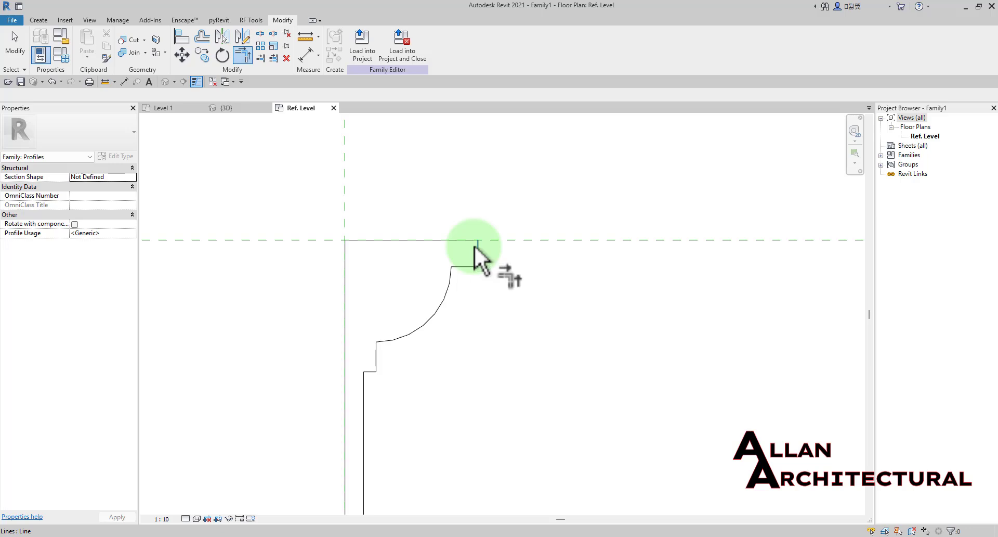
# Examine the closed outline of the fascia profile, from its top moulding down to its base.
pyautogui.scroll(-4, 435, 241)
pyautogui.press('Escape')
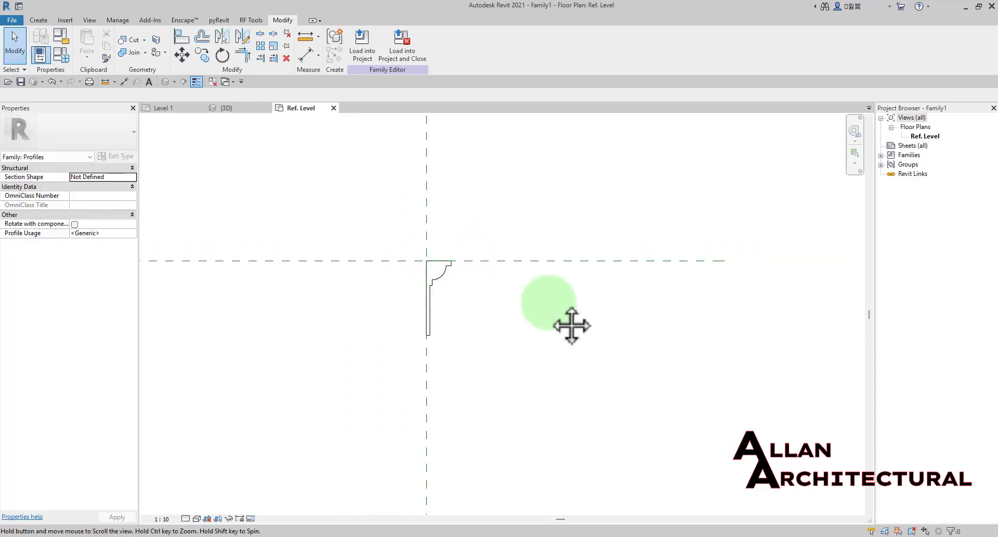
pyautogui.scroll(2, 408, 279)
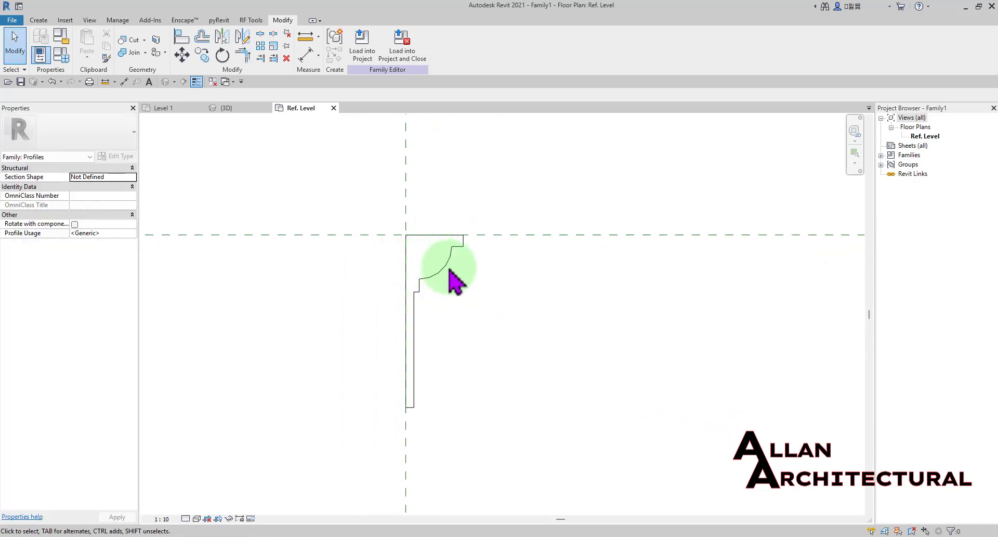
pyautogui.moveTo(449, 287); pyautogui.dragTo(442, 265, button='middle')
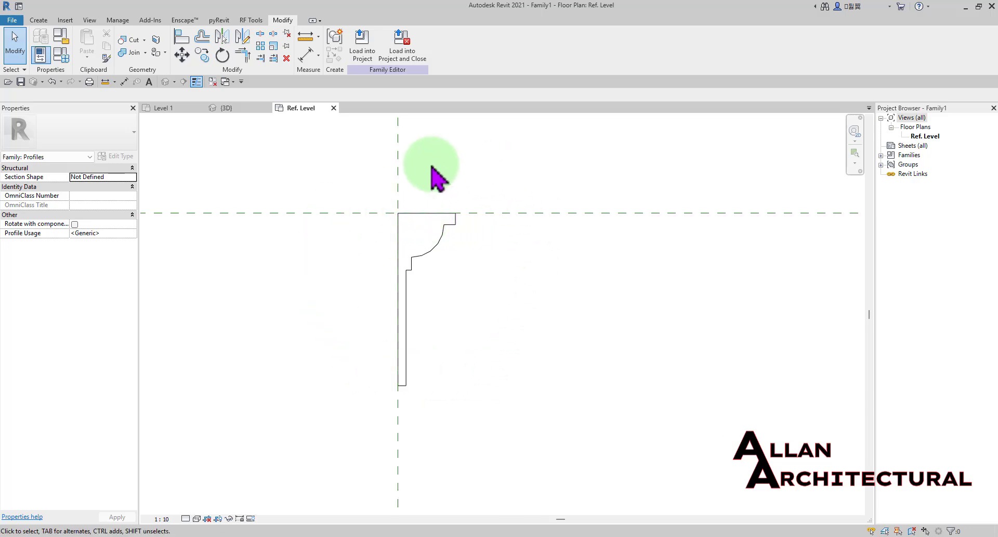
pyautogui.scroll(-1, 431, 221)
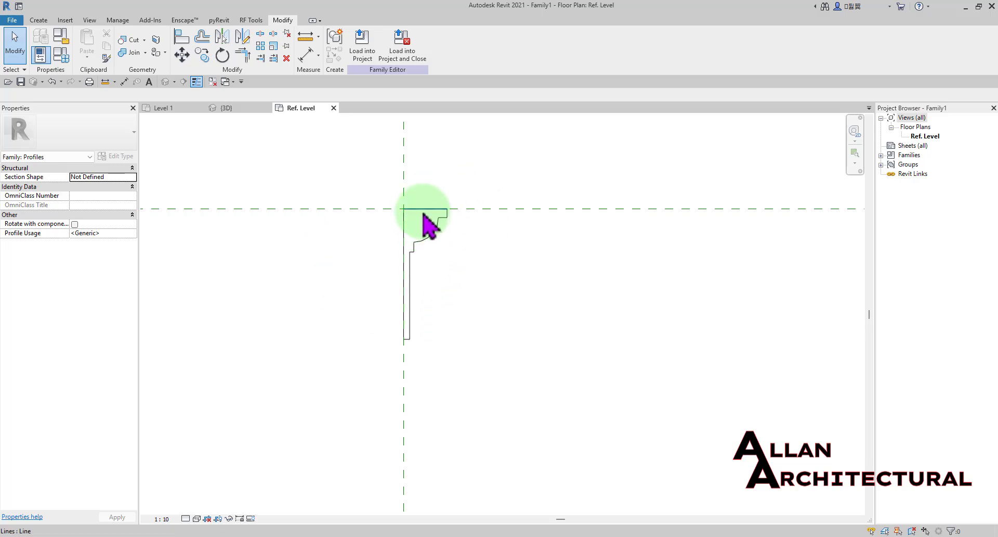
pyautogui.scroll(3, 444, 221)
pyautogui.scroll(-3, 449, 242)
pyautogui.moveTo(453, 243)
pyautogui.mouseDown(button='middle')
pyautogui.moveTo(448, 252)
pyautogui.moveTo(462, 250)
pyautogui.mouseUp(button='middle')
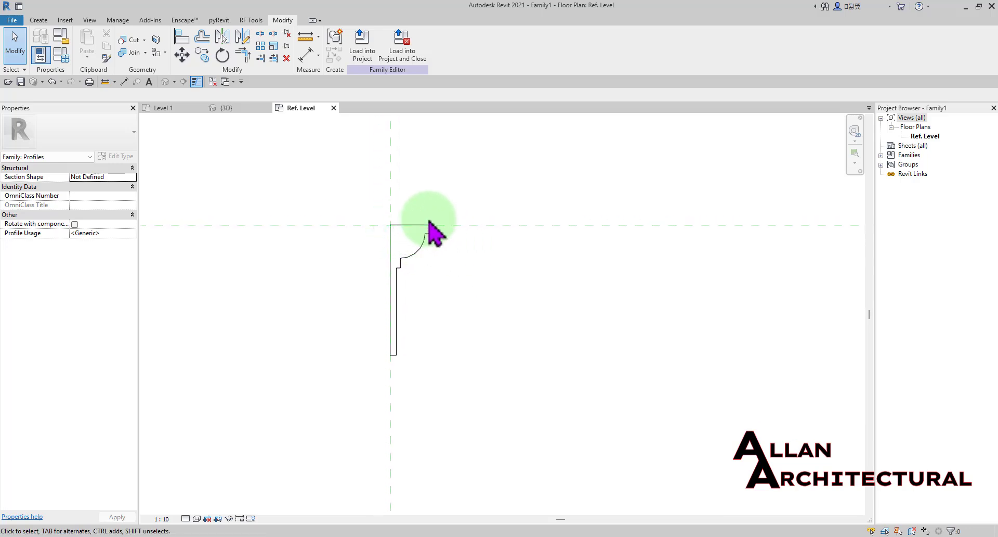
# Place an aligned dimension for the overall height of the profile, from its base line to its top line.
pyautogui.click(46, 22)
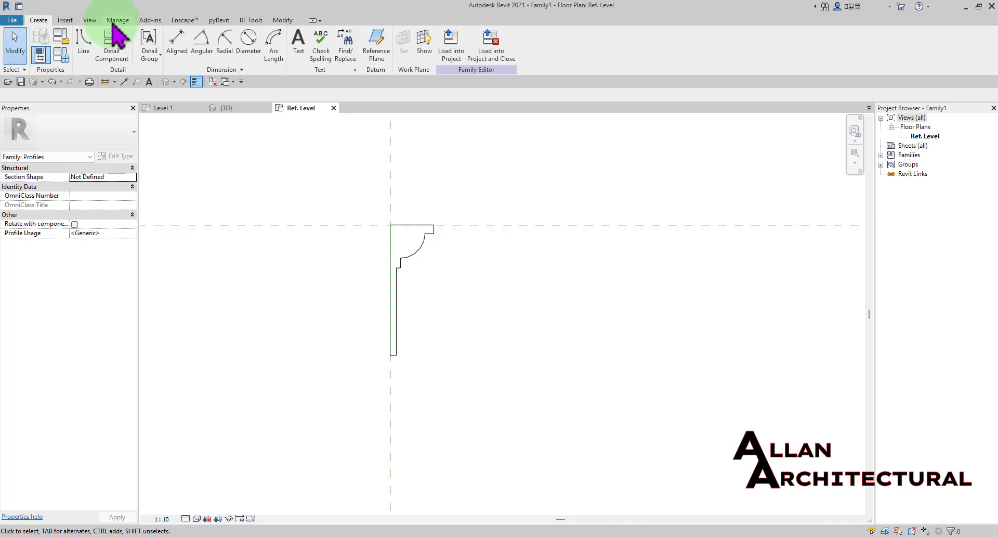
pyautogui.click(283, 20)
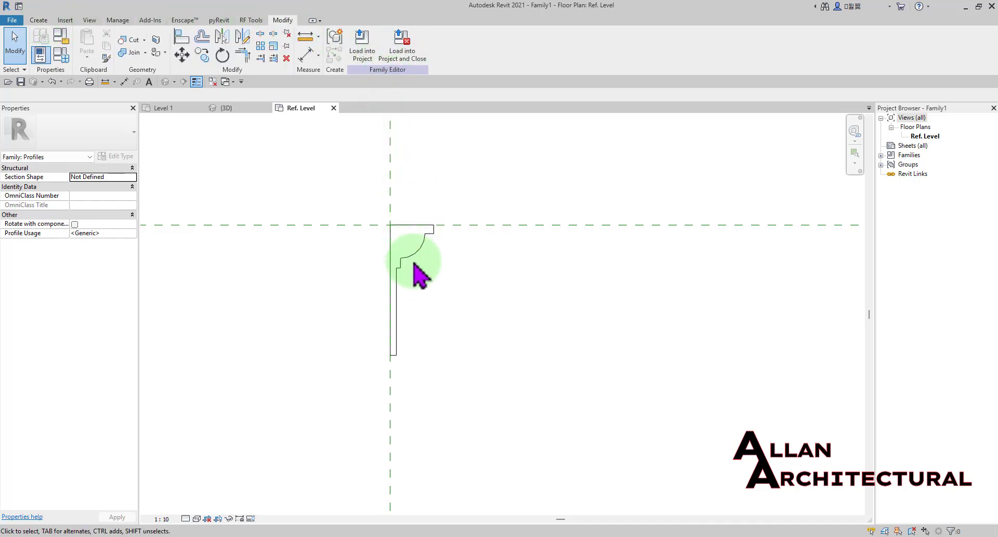
pyautogui.scroll(4, 410, 244)
pyautogui.scroll(-3, 382, 208)
pyautogui.moveTo(347, 201); pyautogui.dragTo(336, 183, button='middle')
pyautogui.moveTo(258, 152); pyautogui.dragTo(257, 159, button='middle')
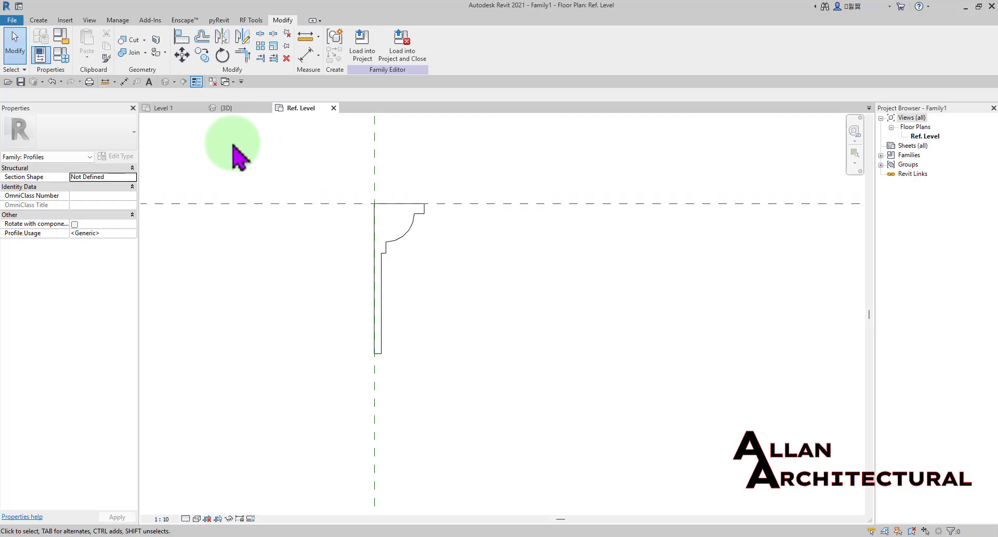
pyautogui.click(124, 82)
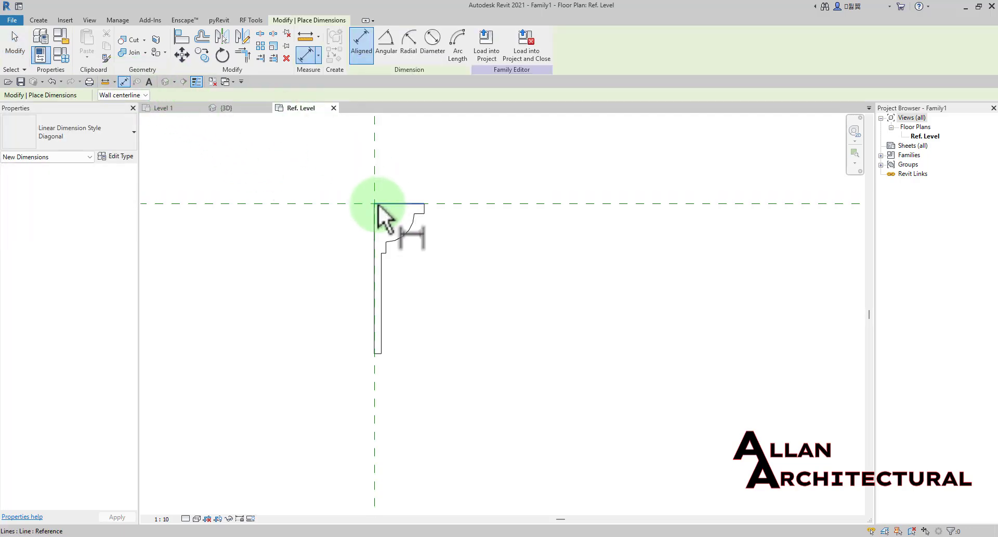
pyautogui.moveTo(423, 271); pyautogui.dragTo(350, 274, button='middle')
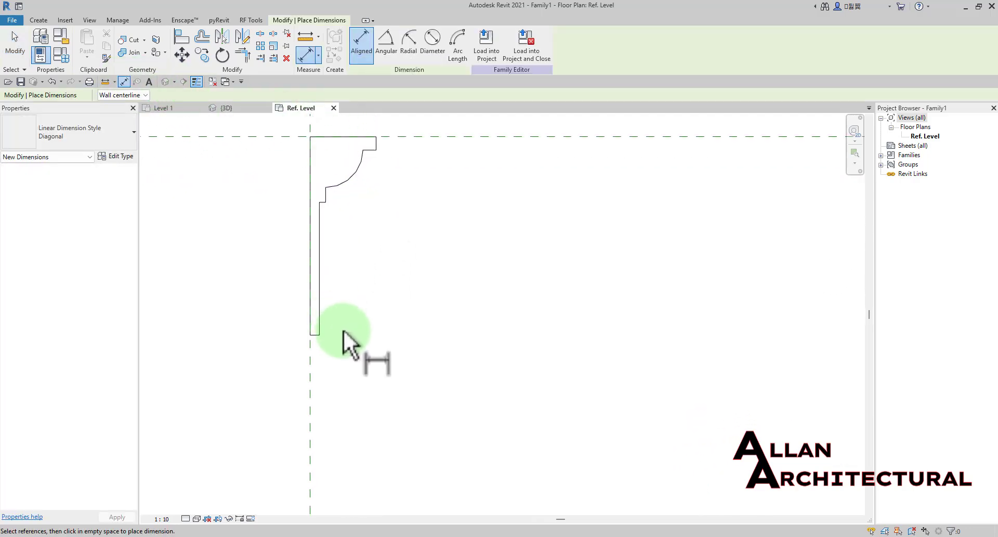
pyautogui.moveTo(343, 329); pyautogui.dragTo(379, 368, button='middle')
pyautogui.scroll(2, 349, 370)
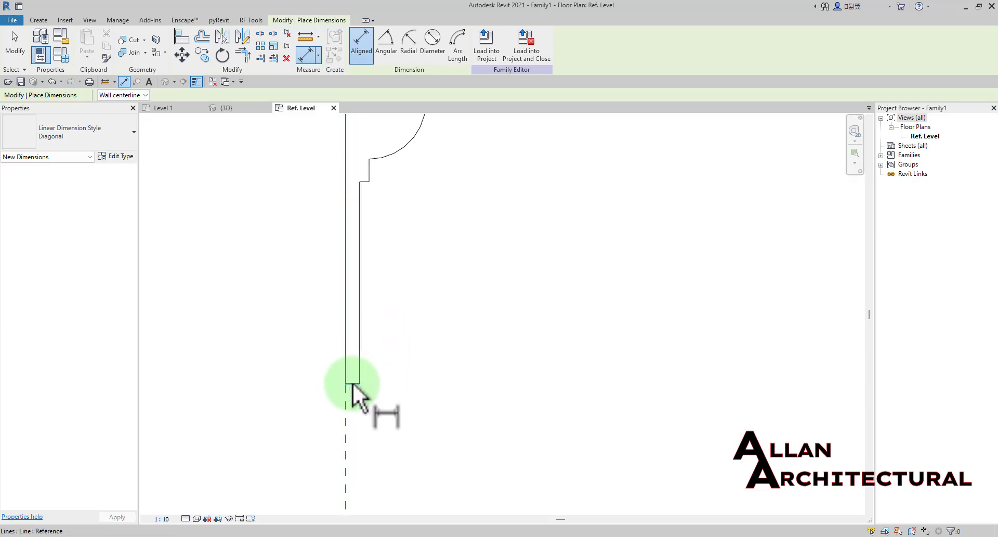
pyautogui.click(353, 383)
pyautogui.scroll(-3, 457, 338)
pyautogui.moveTo(524, 284); pyautogui.dragTo(503, 312, button='middle')
pyautogui.scroll(4, 442, 205)
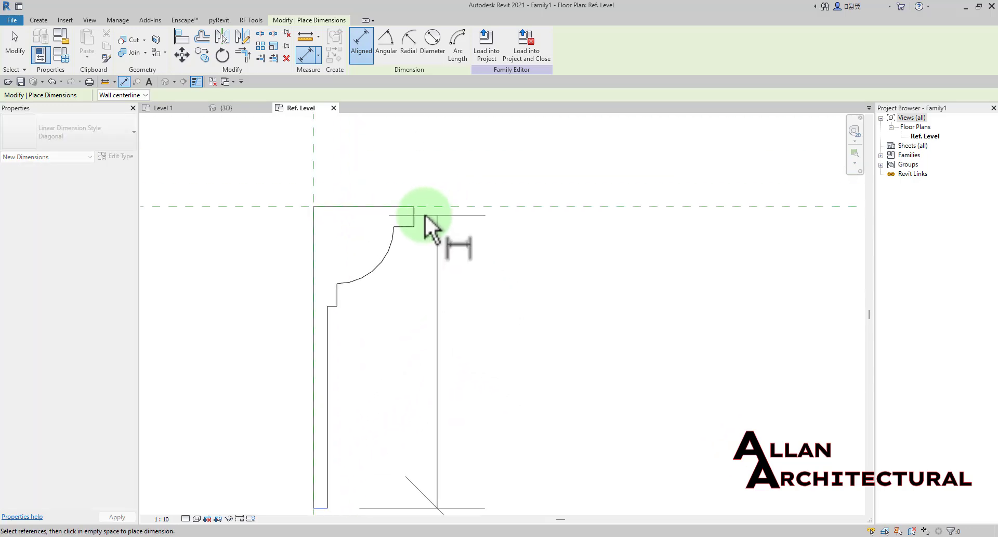
pyautogui.click(363, 207)
pyautogui.scroll(-2, 364, 210)
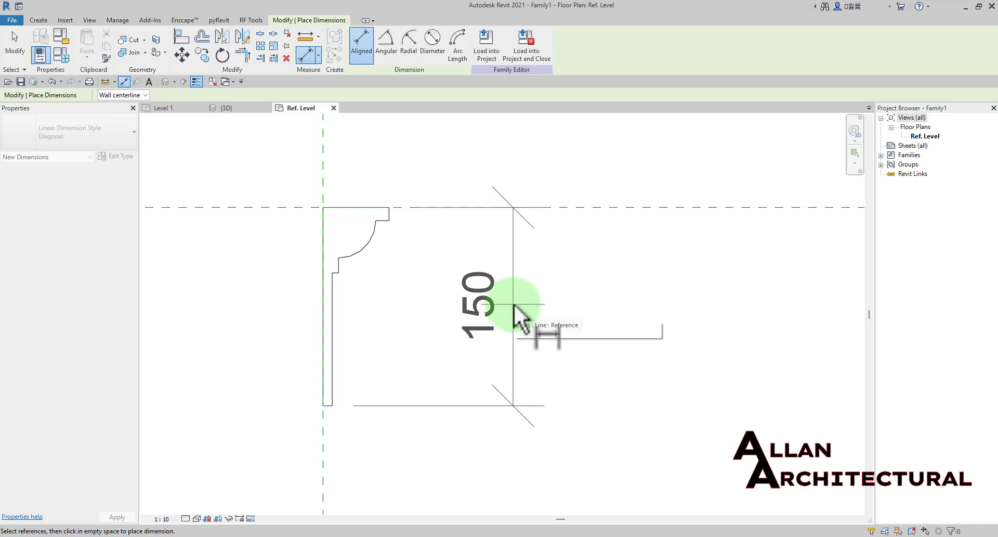
pyautogui.moveTo(514, 304); pyautogui.dragTo(467, 314, button='middle')
pyautogui.click(472, 311)
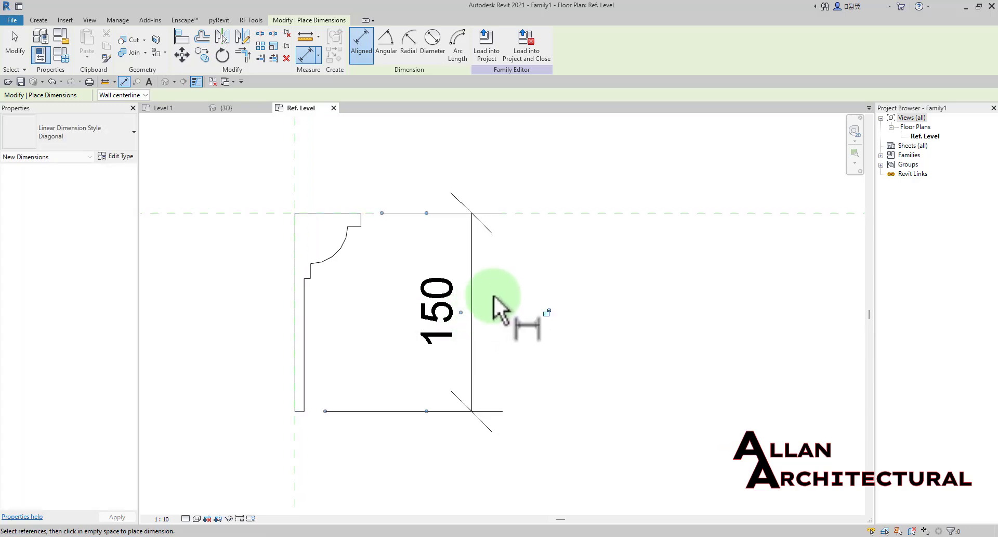
pyautogui.press('Escape')
pyautogui.scroll(-3, 520, 280)
pyautogui.moveTo(513, 301); pyautogui.dragTo(486, 316, button='middle')
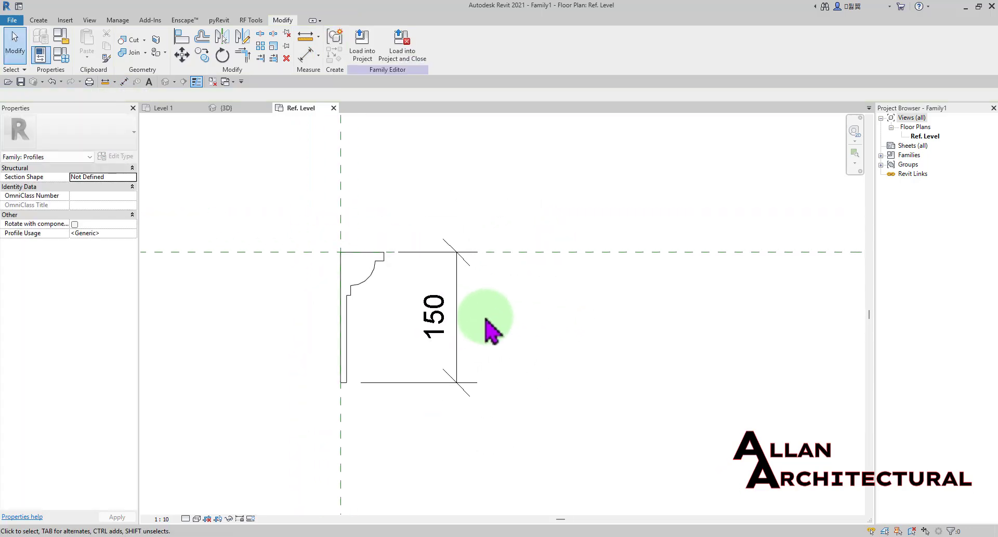
# Label the overall height dimension with a new type-based family parameter named HEIGHT, grouped under Dimensions.
pyautogui.click(459, 312)
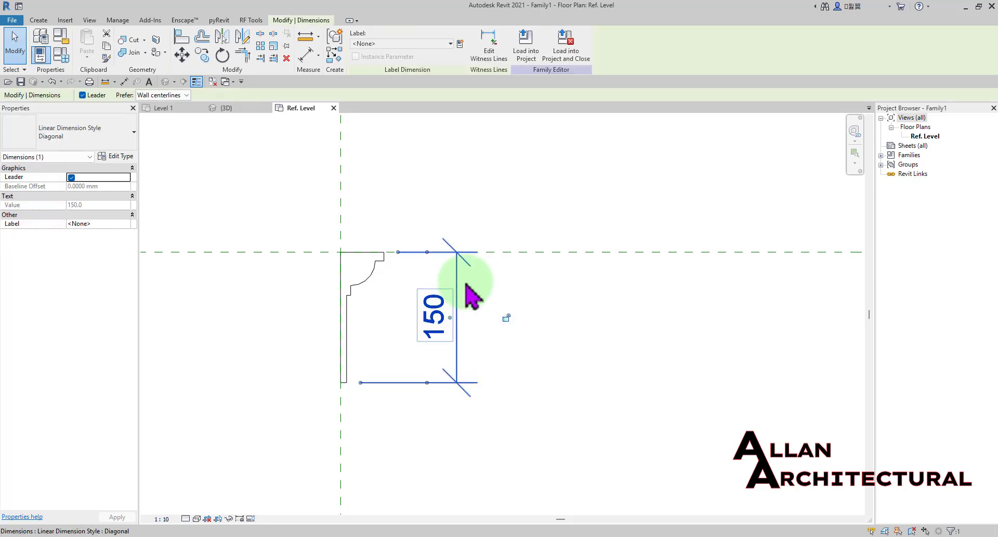
pyautogui.scroll(2, 423, 271)
pyautogui.scroll(1, 422, 270)
pyautogui.moveTo(442, 171); pyautogui.dragTo(475, 171, button='middle')
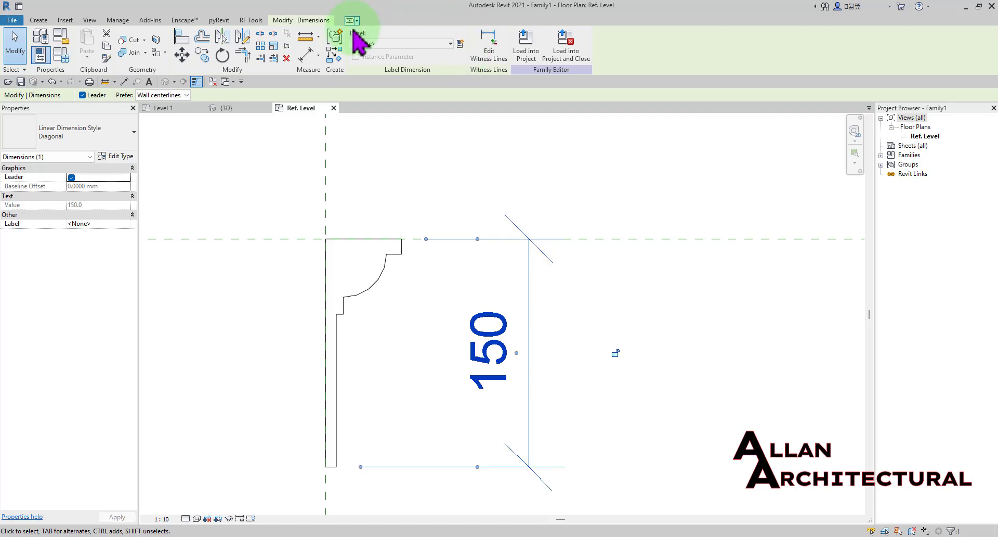
pyautogui.click(460, 44)
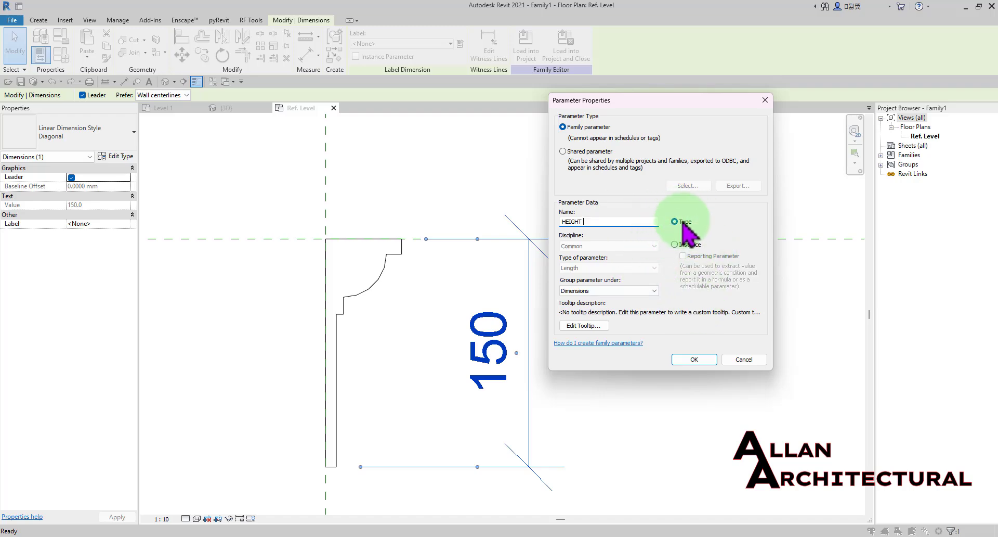
pyautogui.click(695, 360)
pyautogui.click(587, 309)
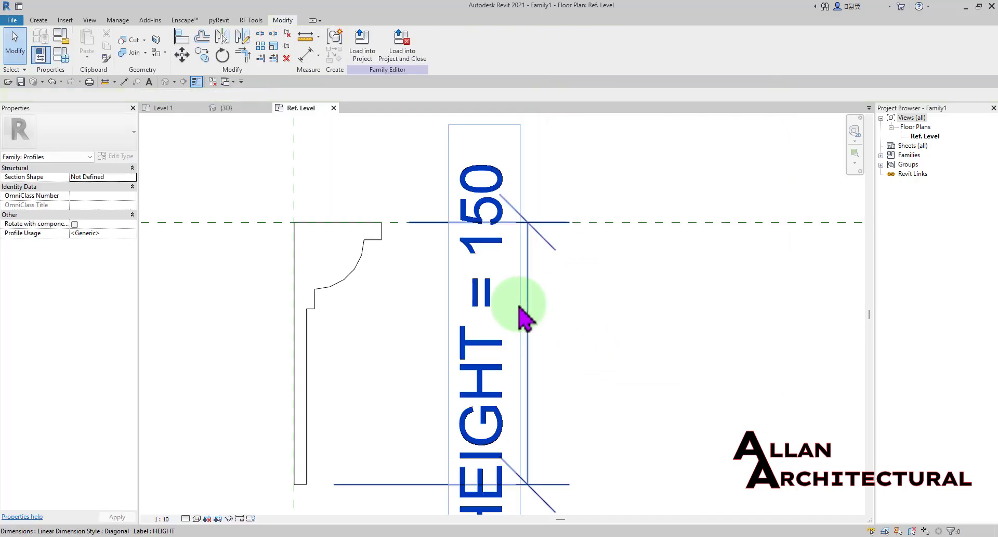
# Examine the moulded upper part of the profile in relation to the labelled overall height dimension.
pyautogui.scroll(-2, 519, 312)
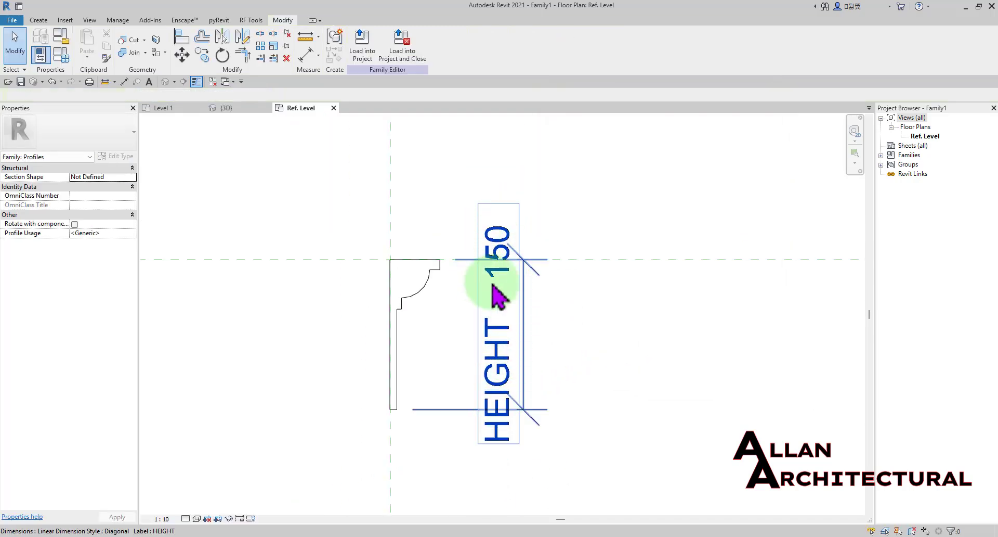
pyautogui.scroll(2, 441, 273)
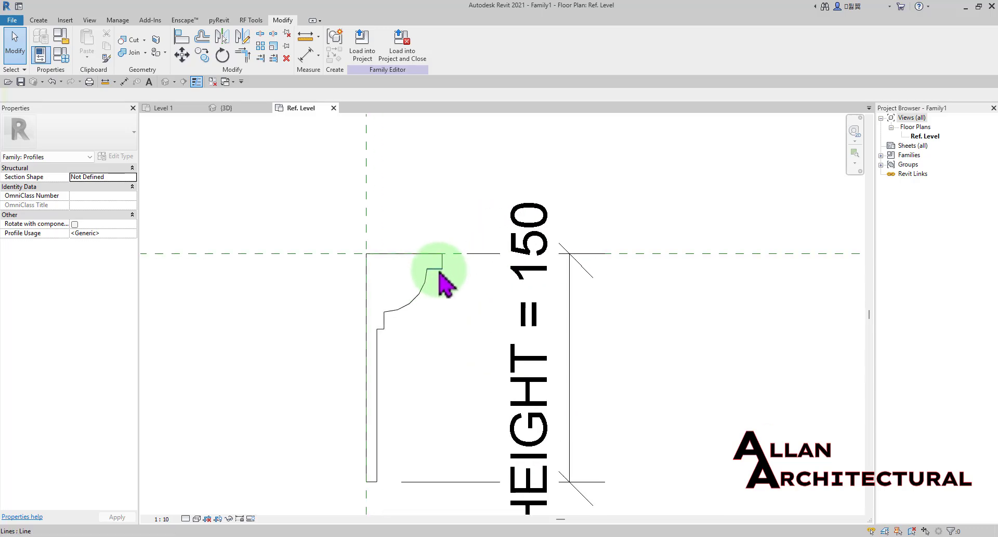
pyautogui.moveTo(406, 302); pyautogui.dragTo(455, 262, button='middle')
pyautogui.scroll(-1, 484, 291)
pyautogui.scroll(-1, 463, 285)
pyautogui.scroll(4, 442, 245)
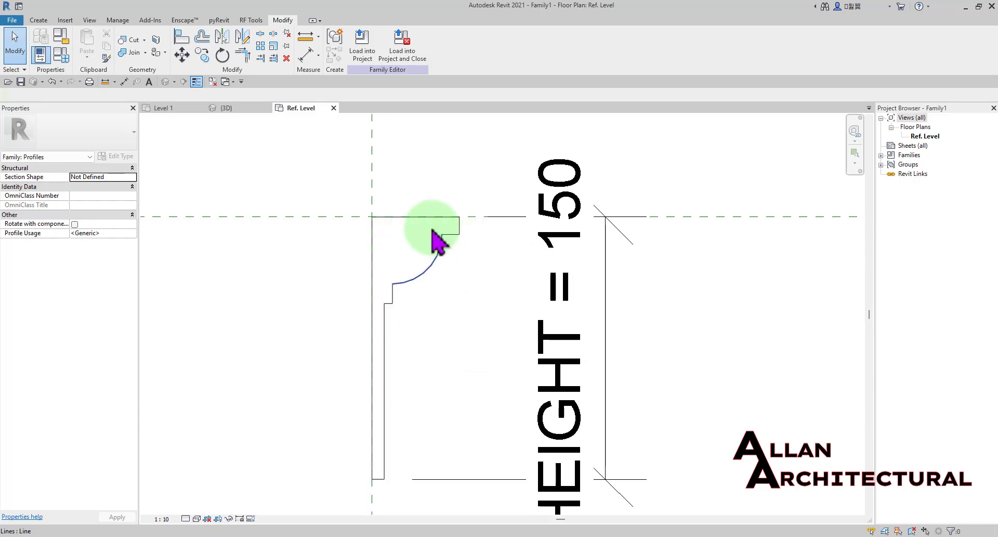
pyautogui.scroll(-1, 390, 265)
pyautogui.scroll(-1, 392, 265)
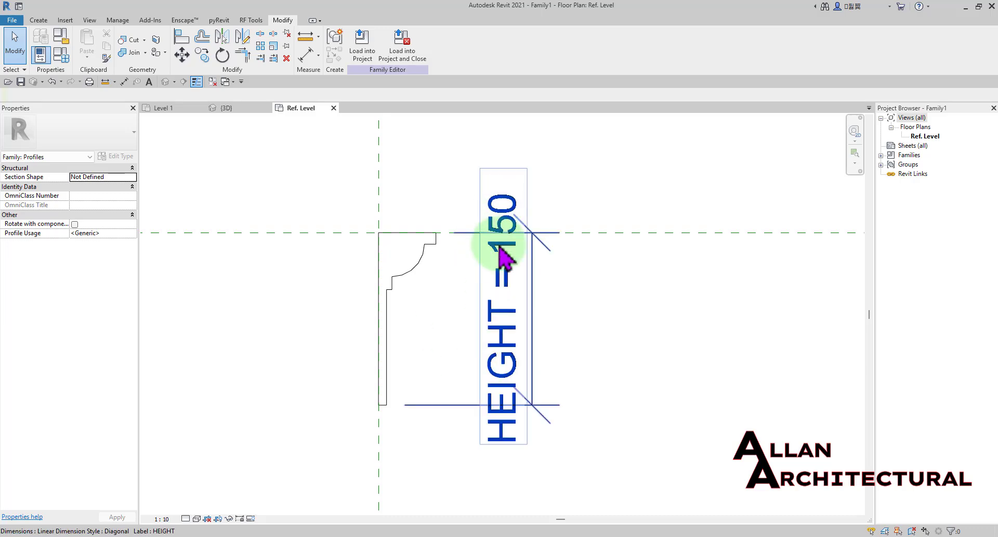
pyautogui.moveTo(405, 301); pyautogui.dragTo(456, 354, button='middle')
pyautogui.scroll(1, 450, 343)
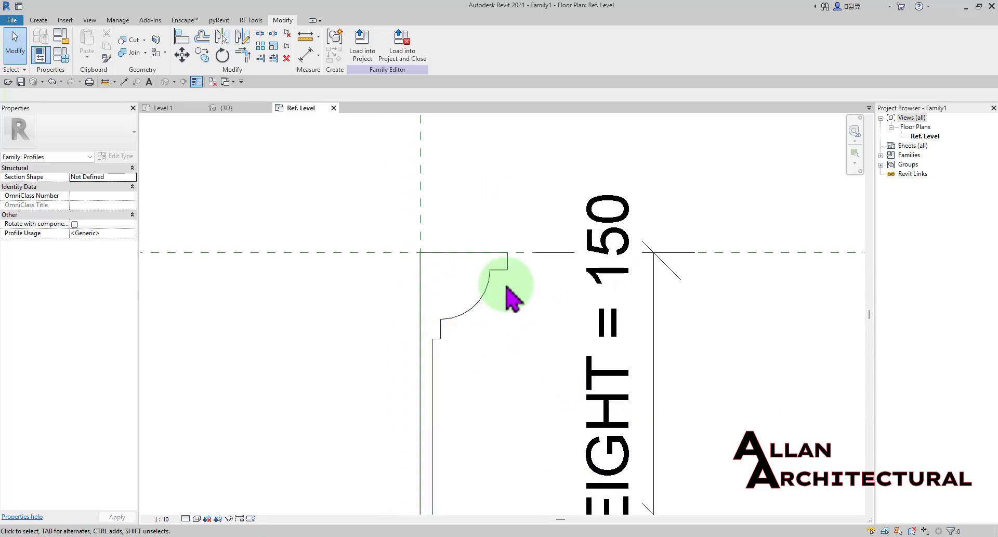
pyautogui.scroll(-1, 463, 304)
pyautogui.click(547, 309)
pyautogui.moveTo(543, 313)
pyautogui.mouseDown(button='middle')
pyautogui.moveTo(507, 333)
pyautogui.moveTo(471, 312)
pyautogui.mouseUp(button='middle')
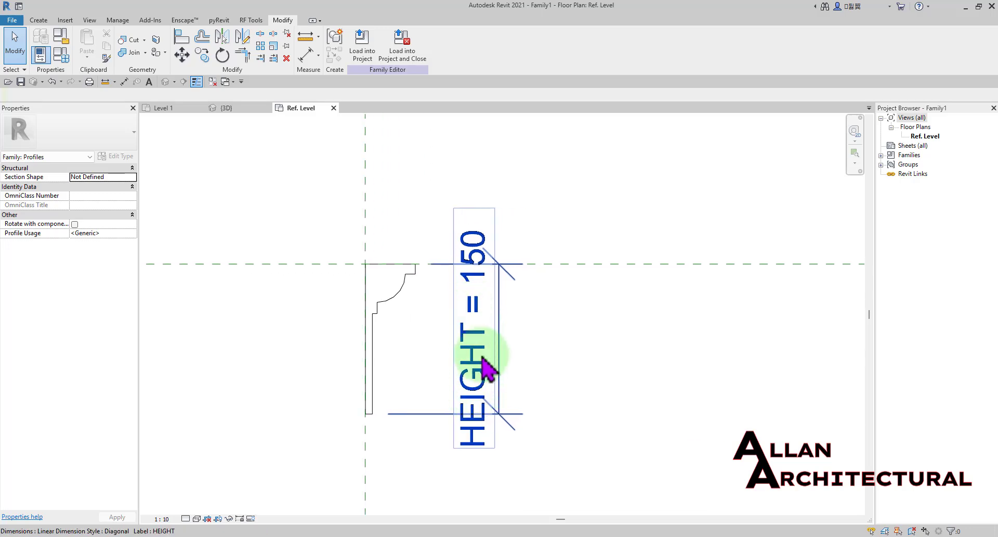
# Dimension the moulding's height from the small ledge below the arc to the top line and lock the dimension.
pyautogui.scroll(2, 366, 276)
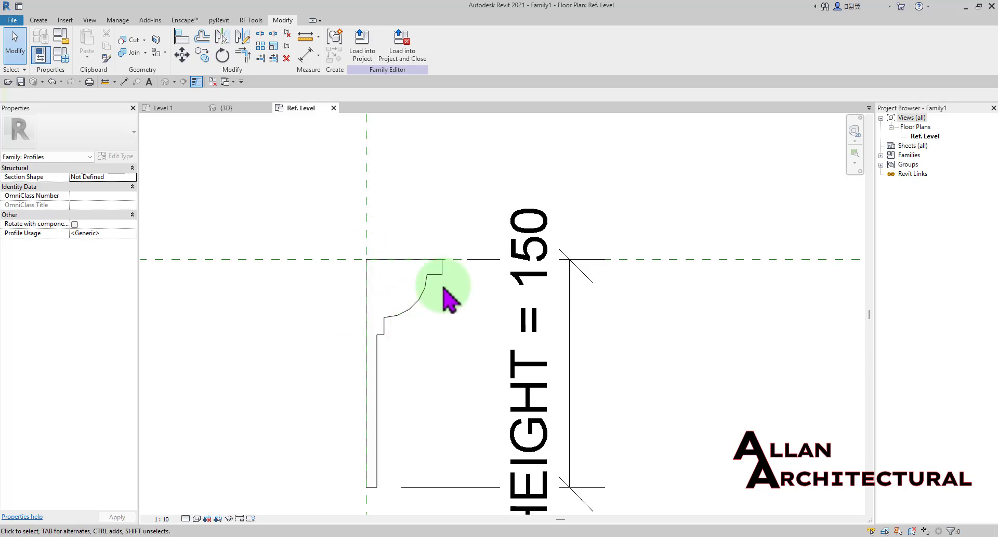
pyautogui.moveTo(396, 298); pyautogui.dragTo(426, 282, button='middle')
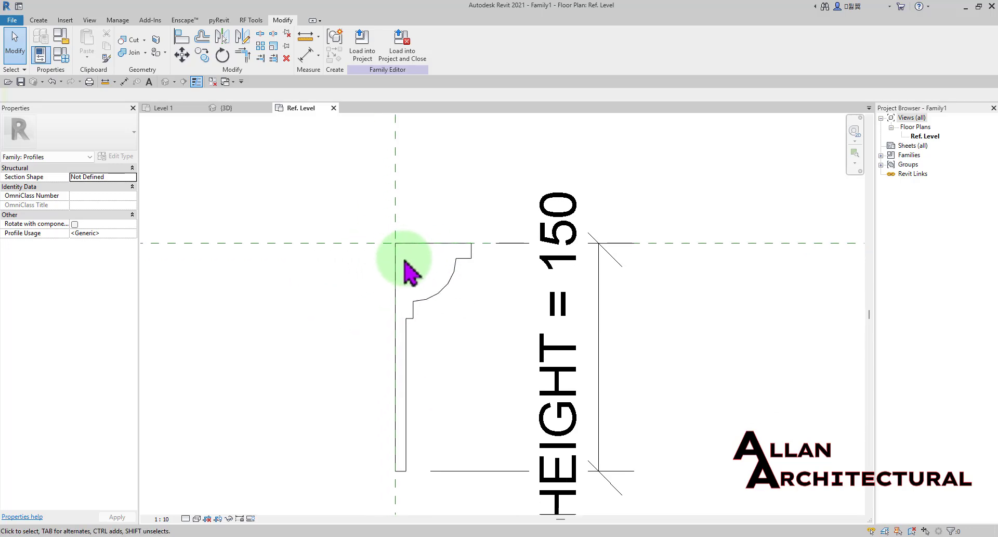
pyautogui.click(124, 82)
pyautogui.scroll(5, 435, 333)
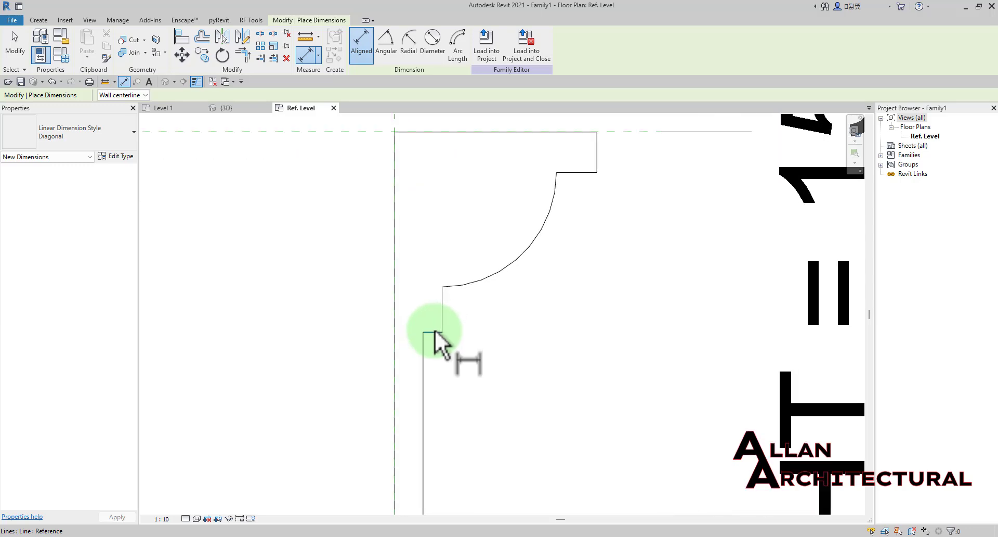
pyautogui.scroll(-6, 428, 212)
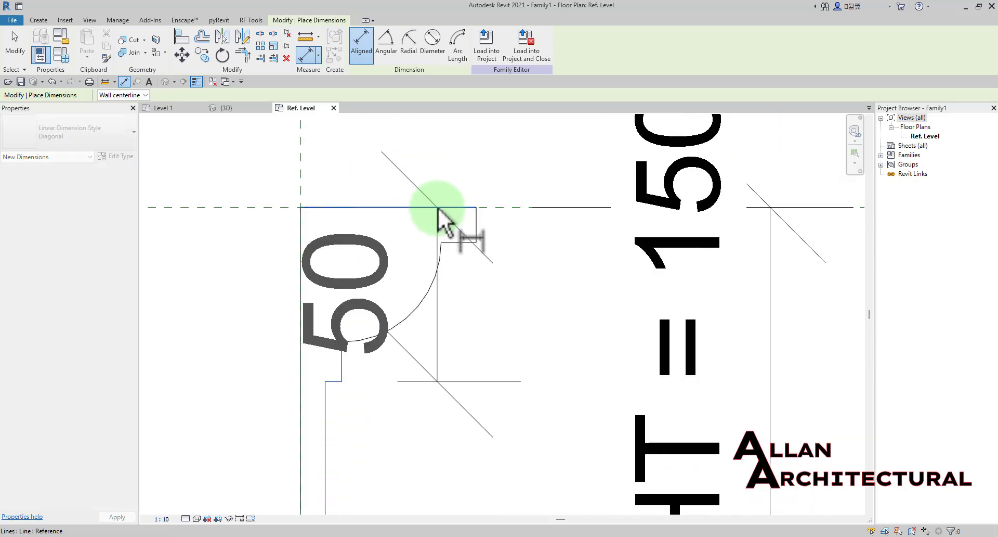
pyautogui.click(260, 268)
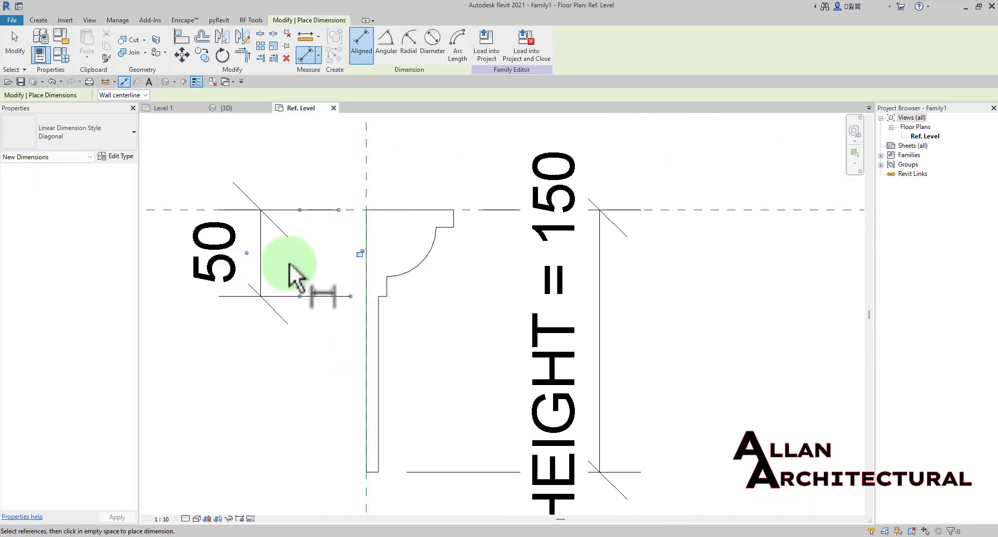
pyautogui.click(360, 253)
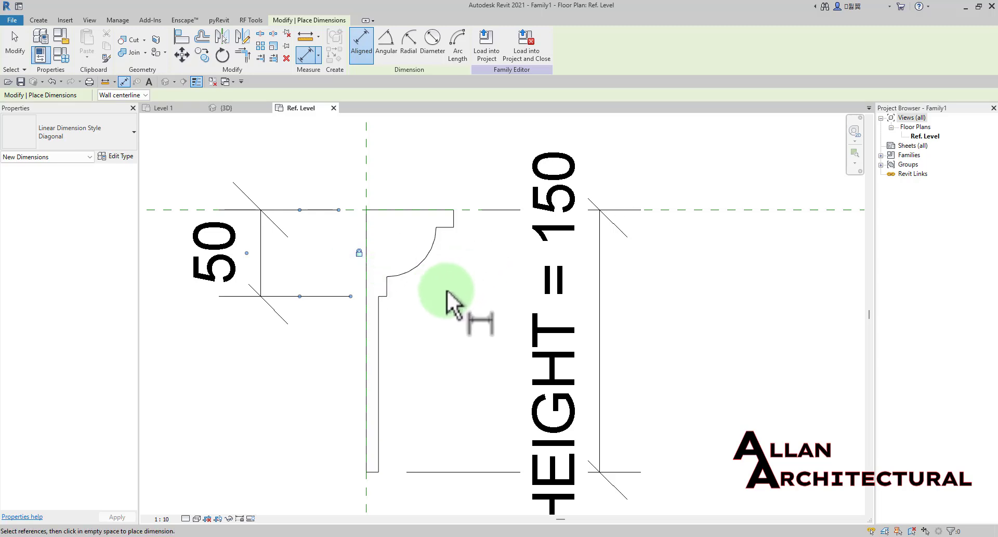
pyautogui.press('Escape')
pyautogui.press('Escape')
# Review the locked moulding dimension beside the profile together with the HEIGHT dimension.
pyautogui.scroll(-2, 445, 293)
pyautogui.scroll(3, 419, 297)
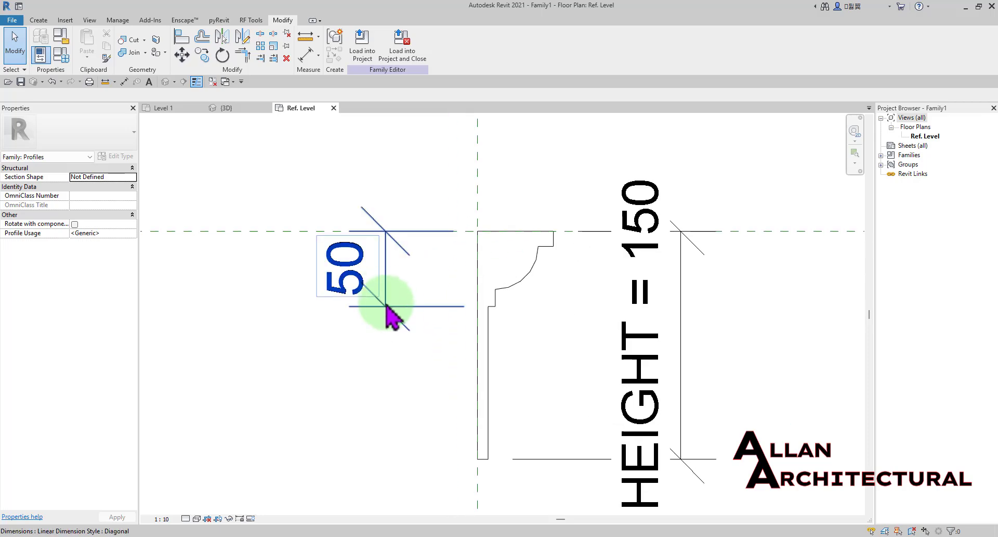
pyautogui.click(395, 314)
pyautogui.click(526, 304)
pyautogui.moveTo(534, 300); pyautogui.dragTo(481, 300, button='middle')
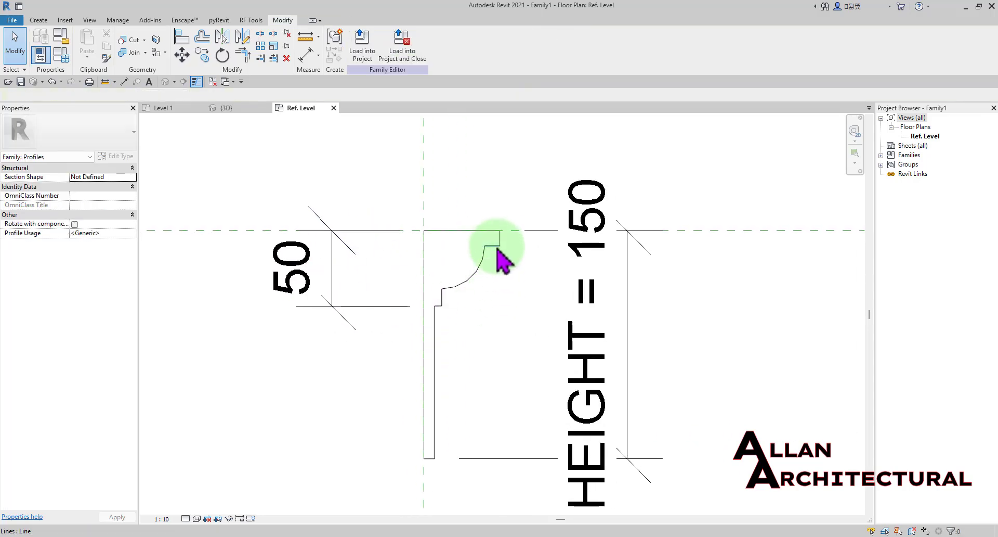
pyautogui.scroll(-2, 475, 253)
pyautogui.click(505, 252)
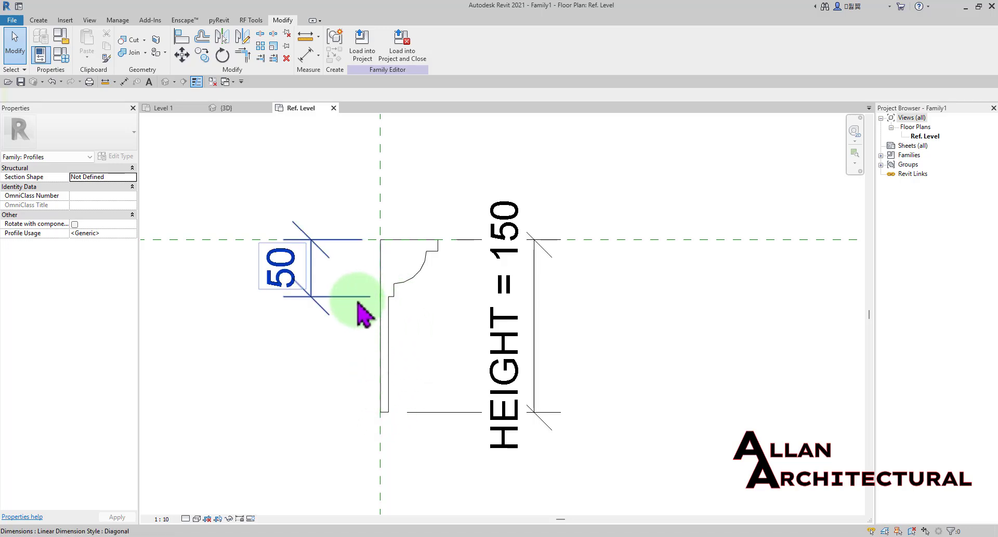
pyautogui.moveTo(388, 317); pyautogui.dragTo(428, 320, button='middle')
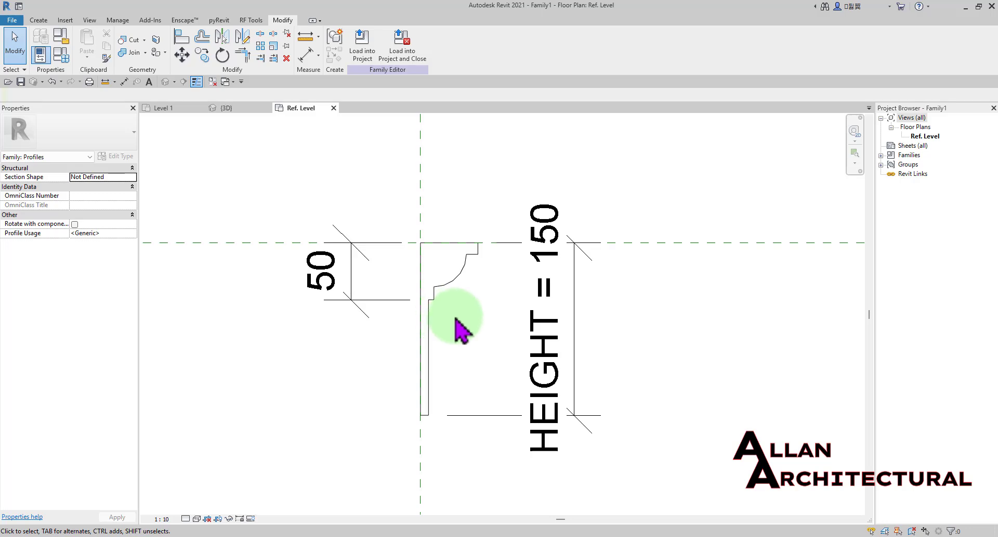
# Flex the profile by applying a HEIGHT of 200 and returning it to 150 in the family types.
pyautogui.moveTo(467, 321)
pyautogui.mouseDown(button='middle')
pyautogui.moveTo(475, 334)
pyautogui.moveTo(414, 296)
pyautogui.mouseUp(button='middle')
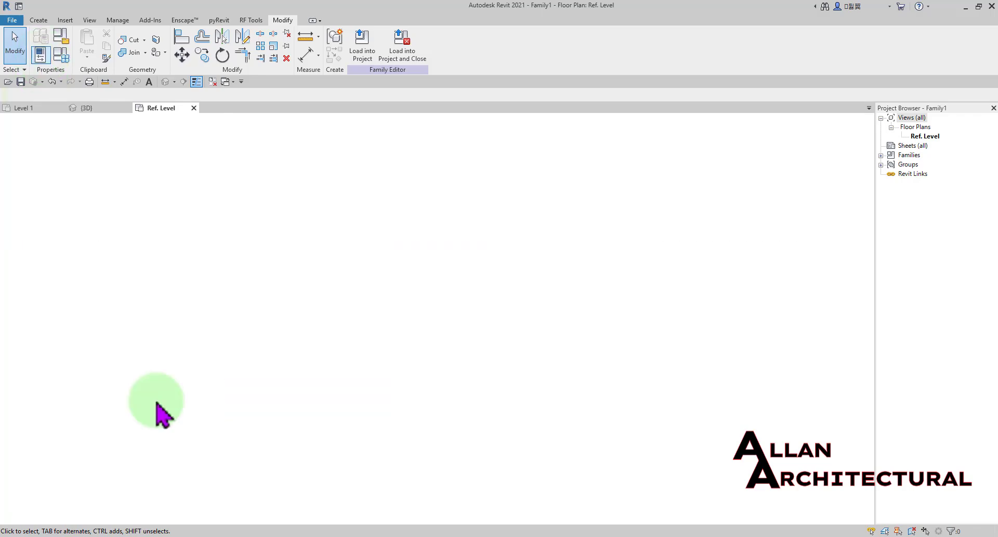
pyautogui.click(61, 54)
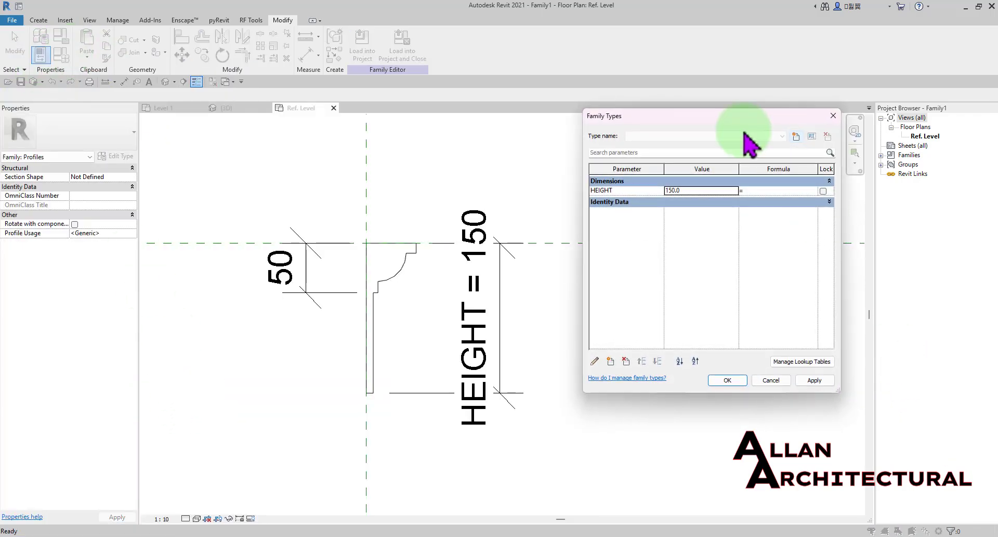
pyautogui.moveTo(736, 133); pyautogui.dragTo(631, 223)
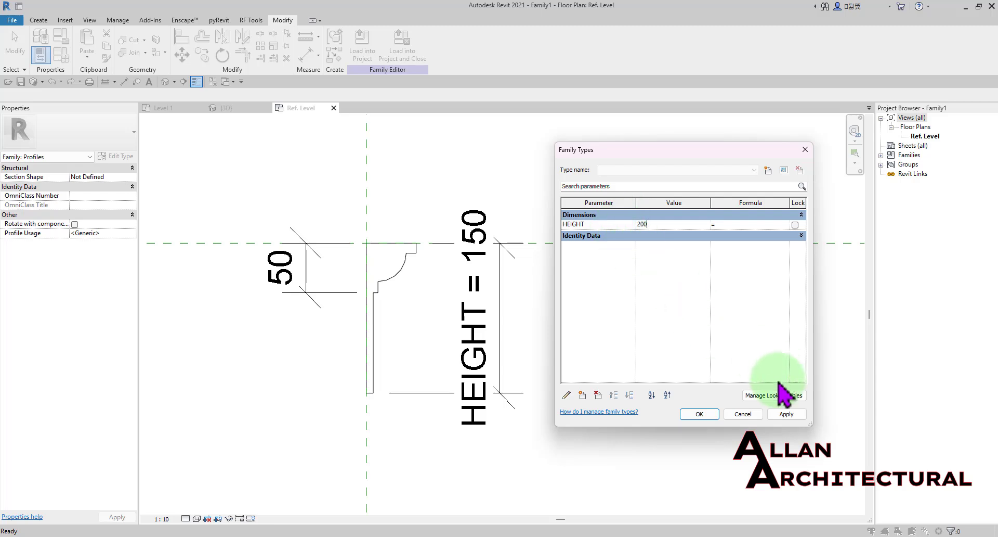
pyautogui.click(786, 413)
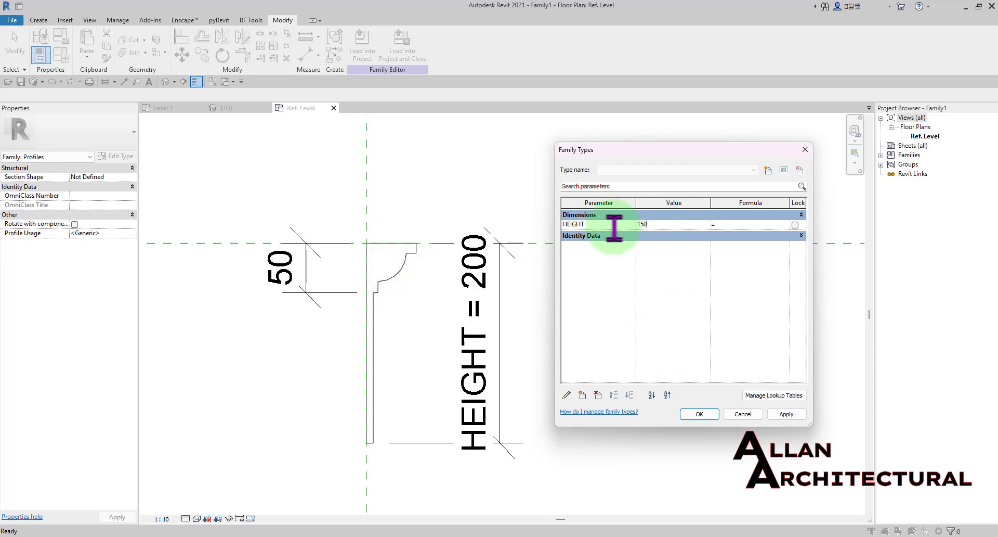
pyautogui.click(786, 413)
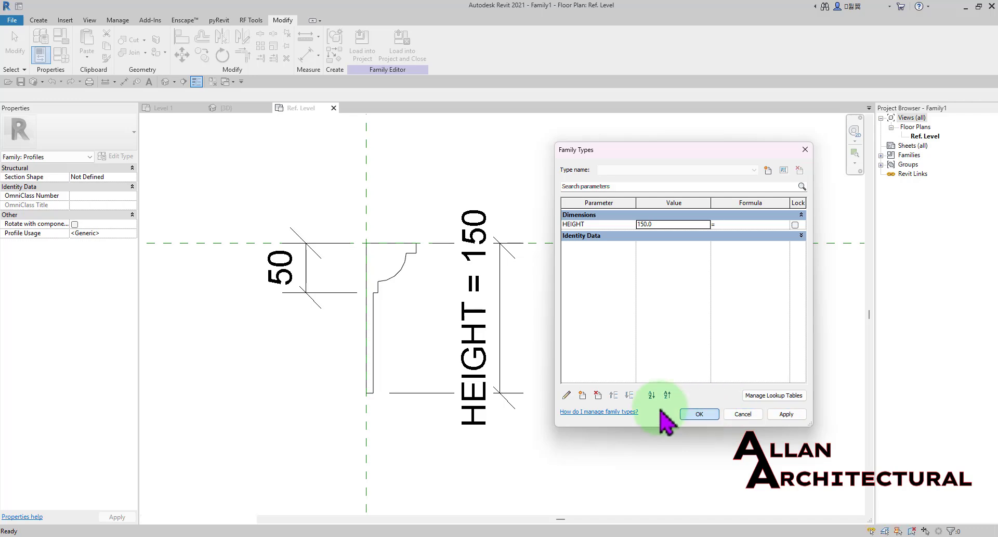
pyautogui.click(699, 414)
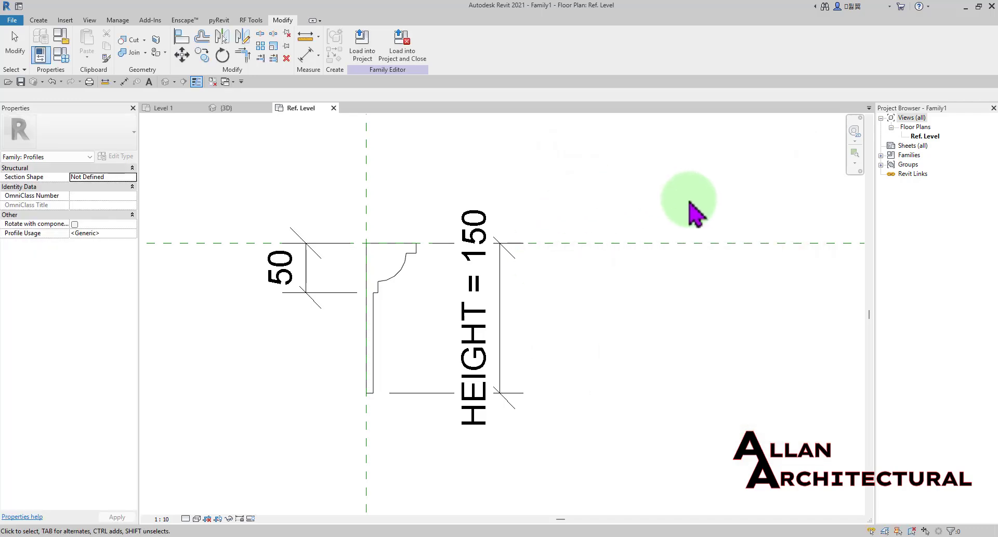
# Create a new family type named AA- TYPE 1 for the 150 high profile.
pyautogui.click(61, 54)
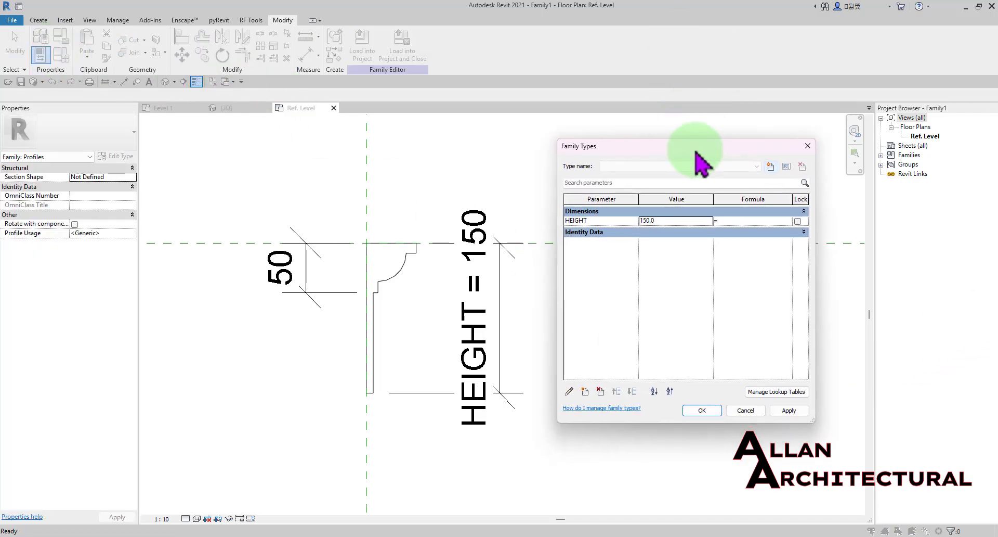
pyautogui.click(772, 173)
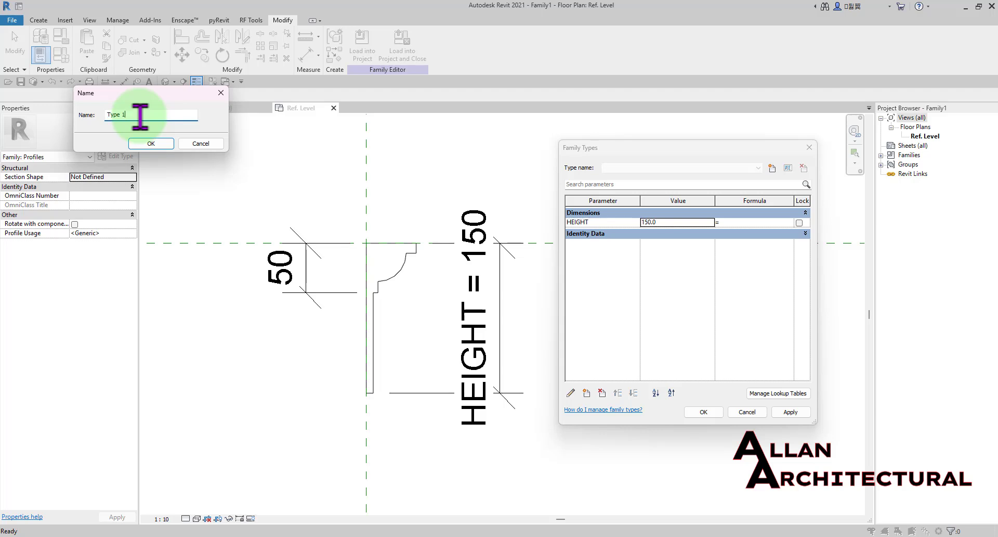
pyautogui.moveTo(139, 114); pyautogui.dragTo(87, 117)
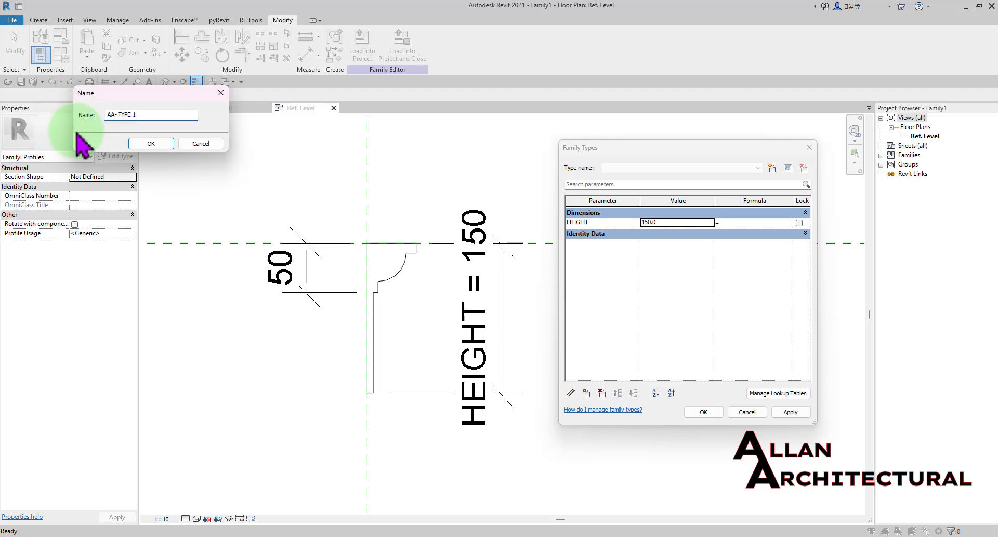
pyautogui.click(151, 143)
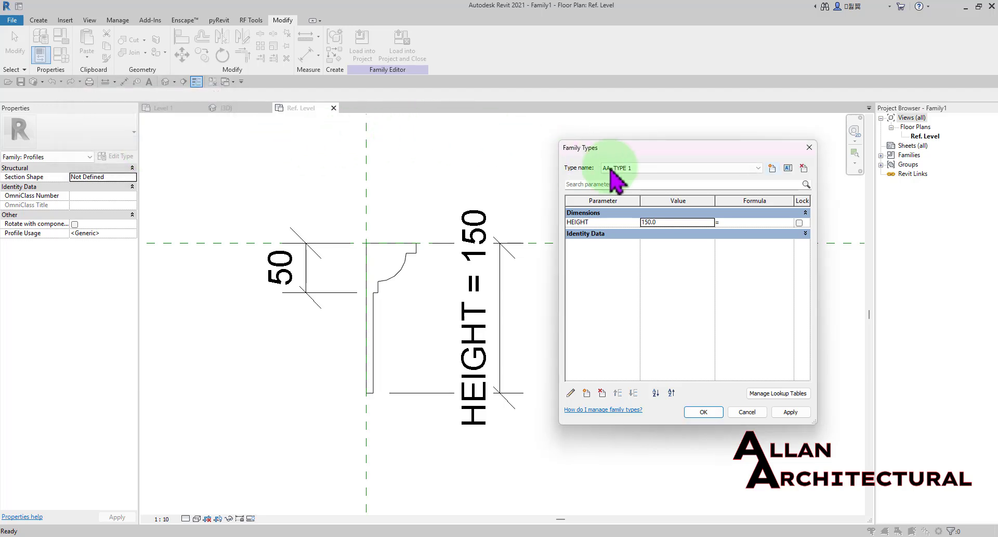
# Create a second family type named Type 2 and set its HEIGHT to 200.
pyautogui.click(773, 168)
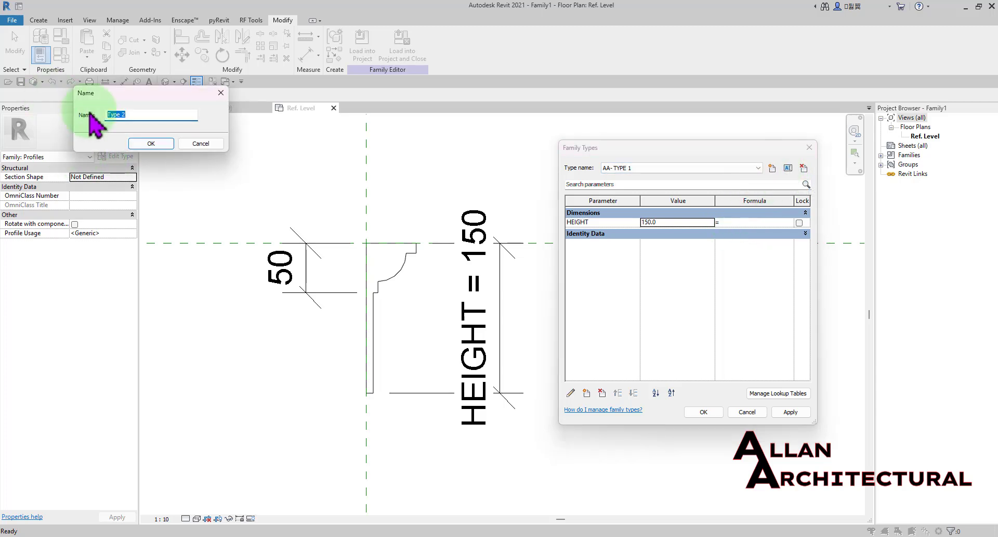
pyautogui.click(151, 143)
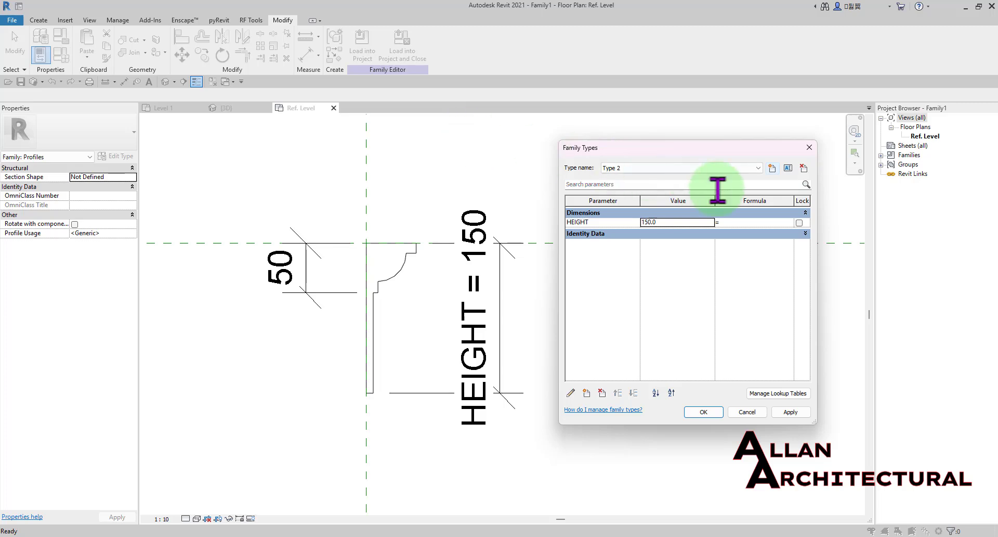
pyautogui.click(702, 222)
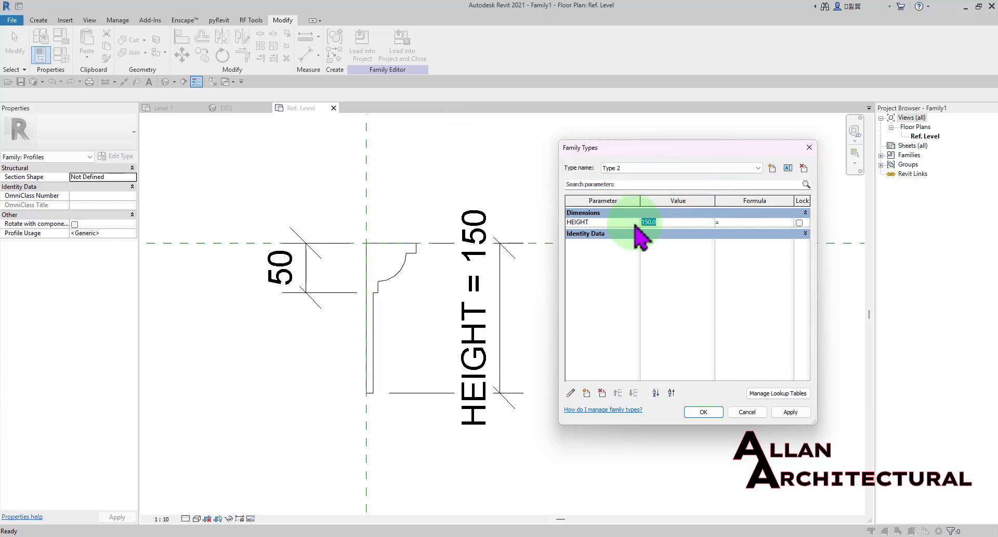
pyautogui.click(790, 411)
pyautogui.click(715, 412)
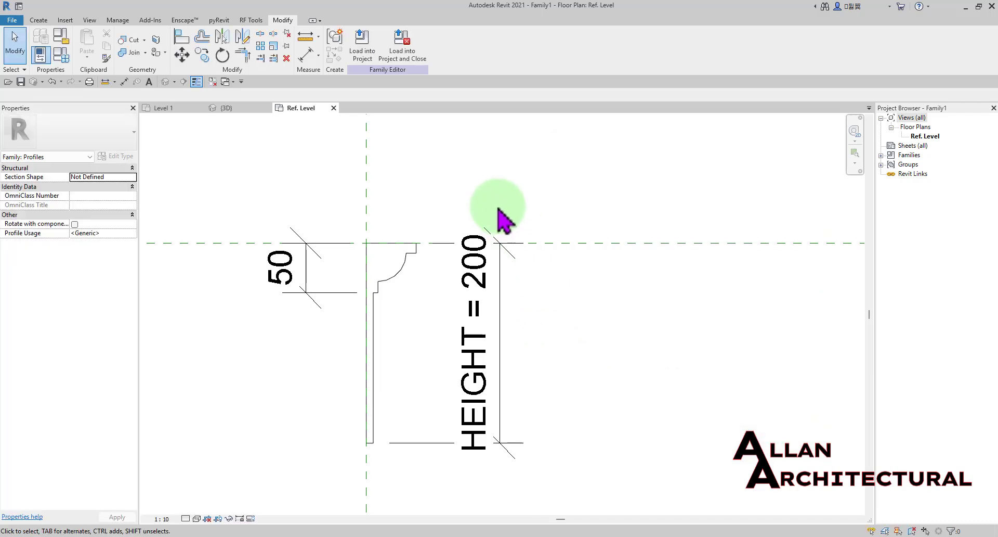
# Switch the profile's active family type to AA- TYPE 1 and apply it.
pyautogui.scroll(-2, 498, 217)
pyautogui.moveTo(495, 166); pyautogui.dragTo(471, 175, button='middle')
pyautogui.moveTo(448, 214); pyautogui.dragTo(466, 187, button='middle')
pyautogui.scroll(2, 502, 189)
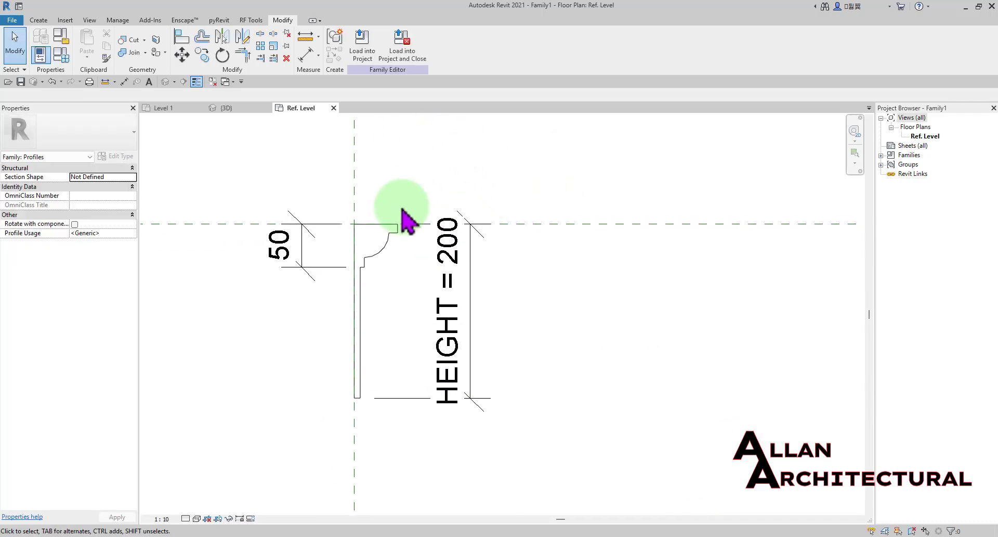
pyautogui.click(61, 53)
pyautogui.click(662, 172)
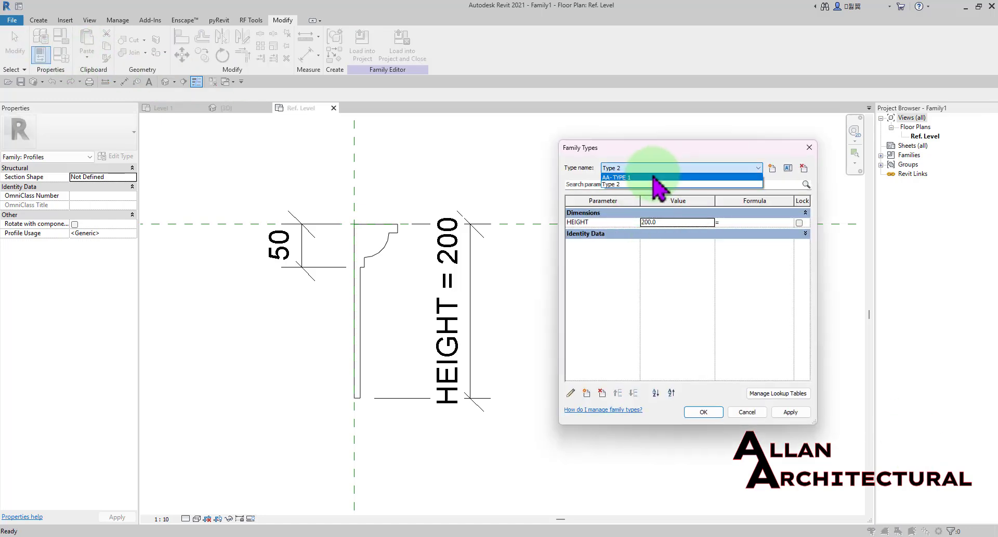
pyautogui.click(671, 178)
pyautogui.click(791, 411)
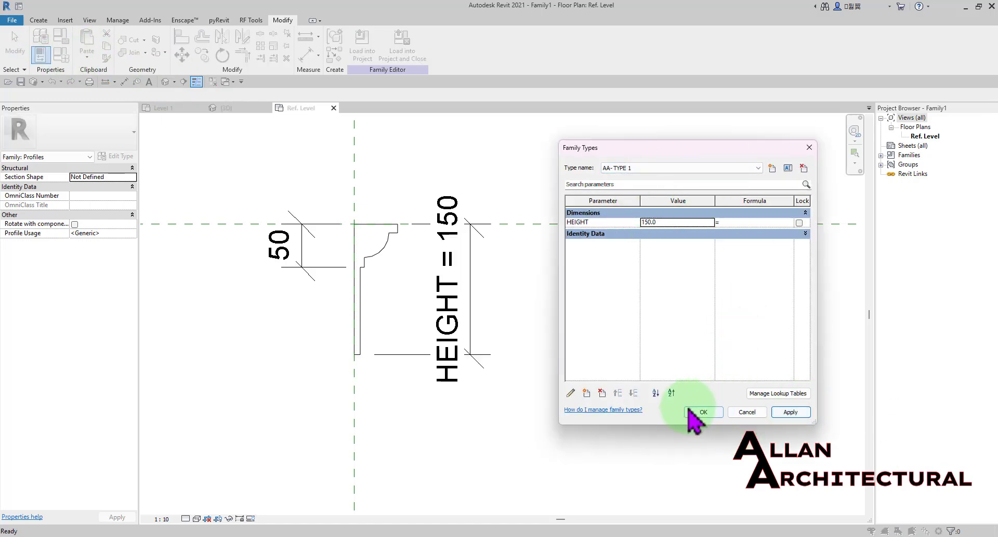
pyautogui.click(697, 411)
pyautogui.moveTo(517, 171); pyautogui.dragTo(584, 232, button='middle')
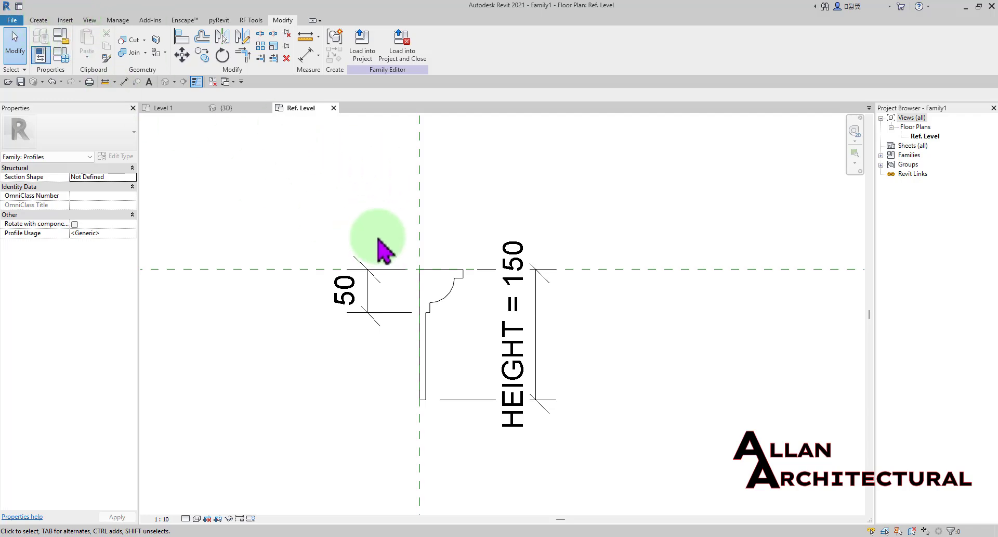
# Save the profile family in the Documents folder as FASCIA CUSTOM PROFILE.
pyautogui.hotkey('ctrl', 's')
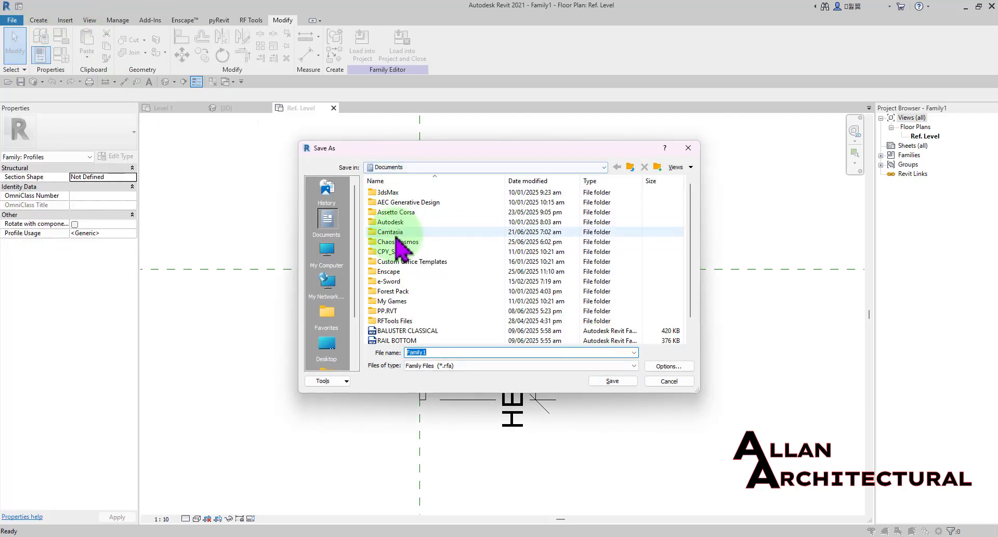
pyautogui.click(333, 224)
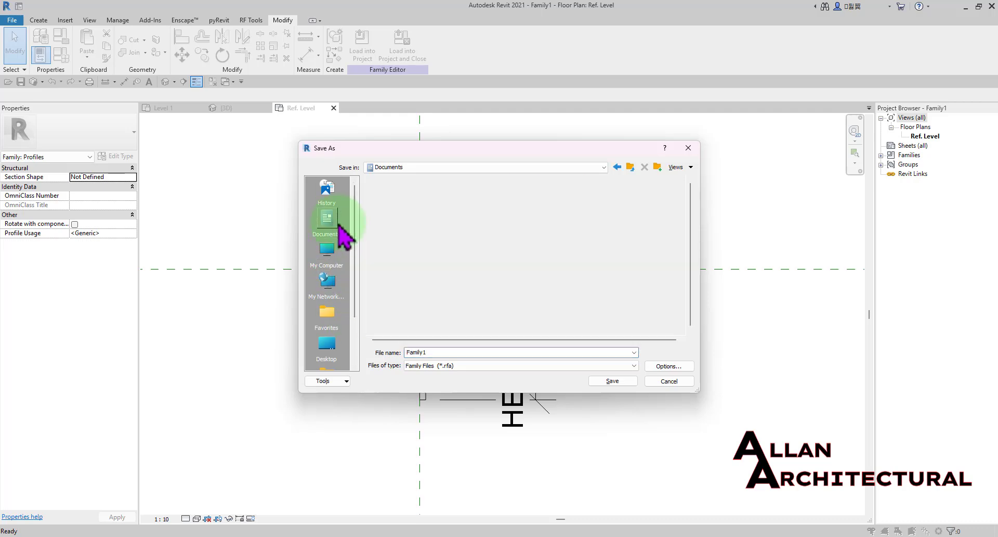
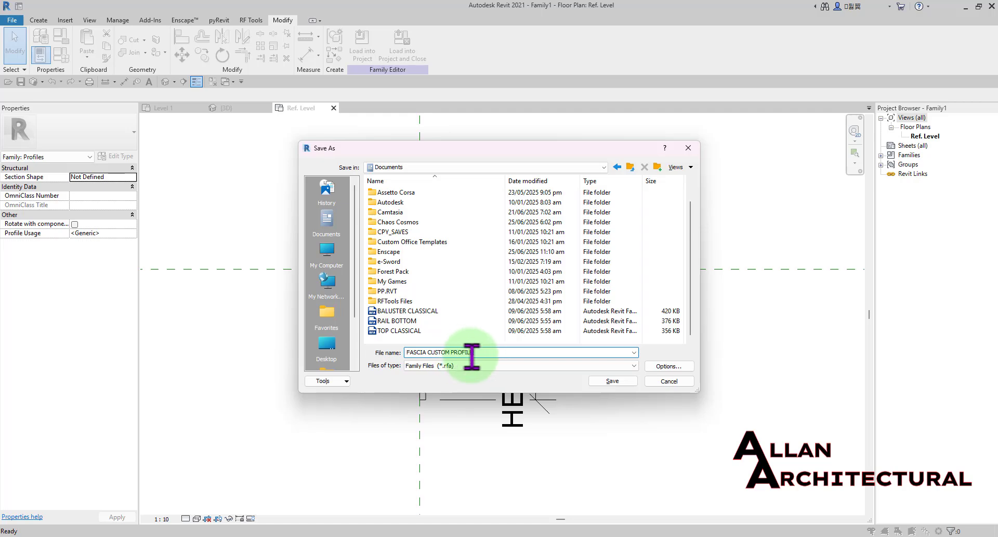
pyautogui.click(613, 381)
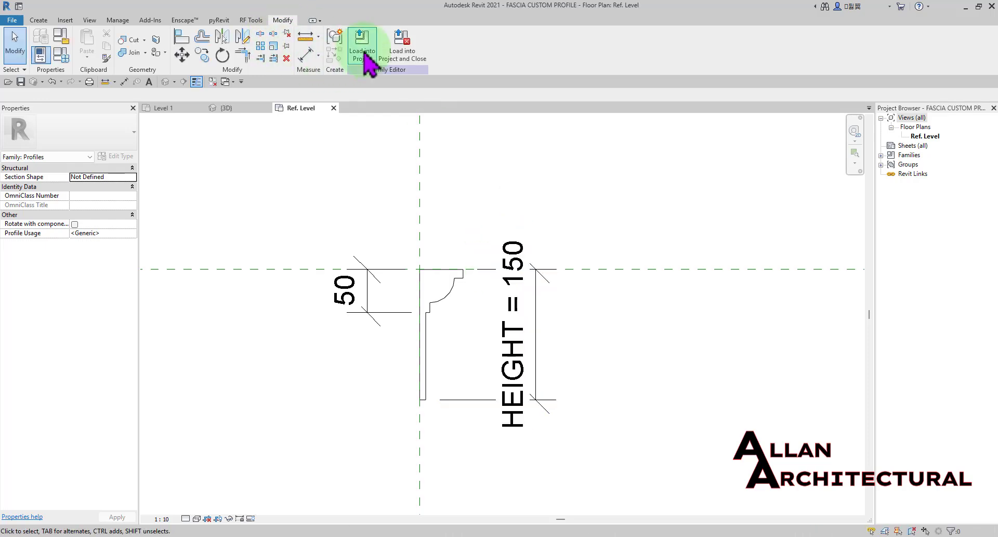
# Load the fascia profile into the building project, close the family, and bring the whole hip roof into the 3D view.
pyautogui.click(365, 54)
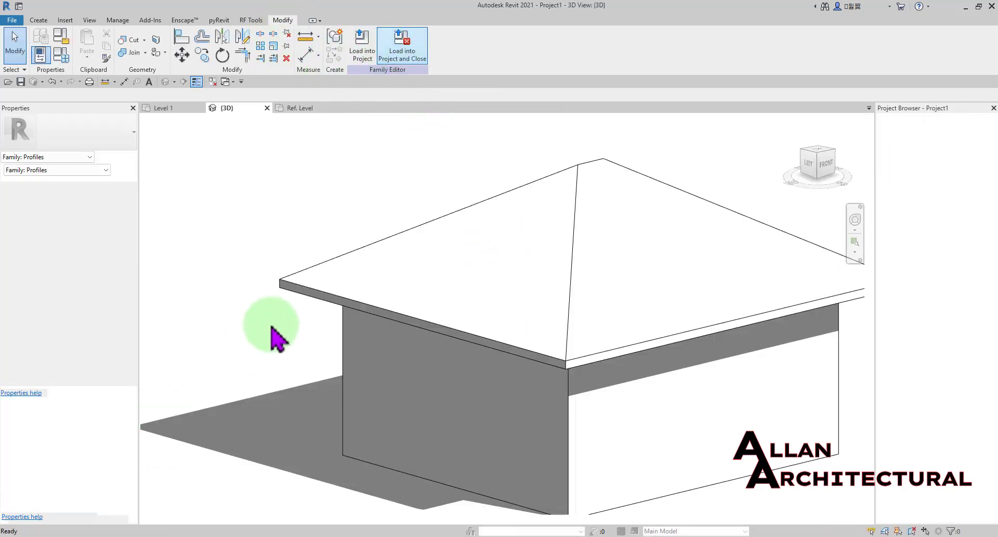
pyautogui.click(228, 108)
pyautogui.scroll(-3, 374, 368)
pyautogui.moveTo(374, 368)
pyautogui.keyDown('shift'); pyautogui.mouseDown(button='middle')
pyautogui.moveTo(361, 410)
pyautogui.moveTo(326, 408)
pyautogui.moveTo(296, 377)
pyautogui.moveTo(379, 372)
pyautogui.mouseUp(button='middle'); pyautogui.keyUp('shift')
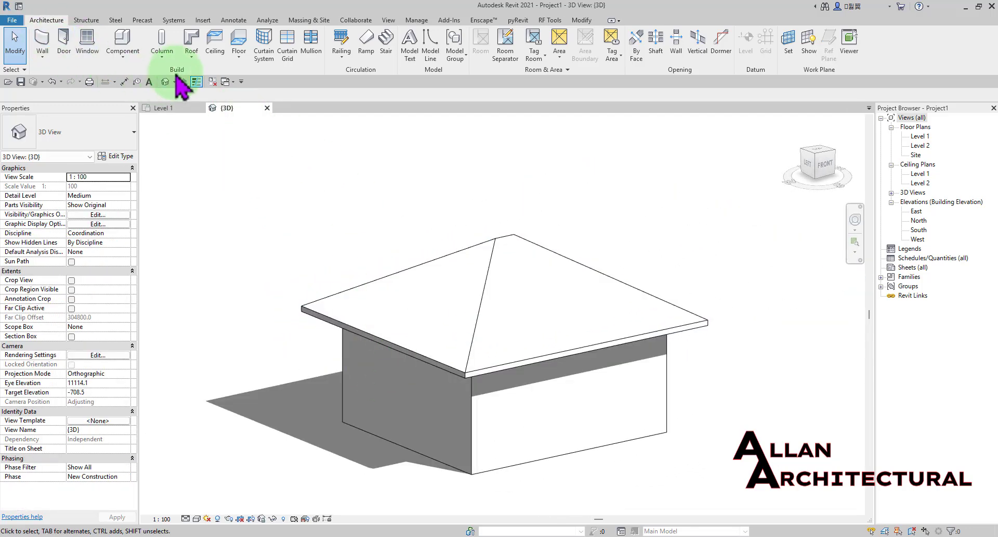
# Start a roof fascia and duplicate its Fascia type as Fascia 2.
pyautogui.click(196, 65)
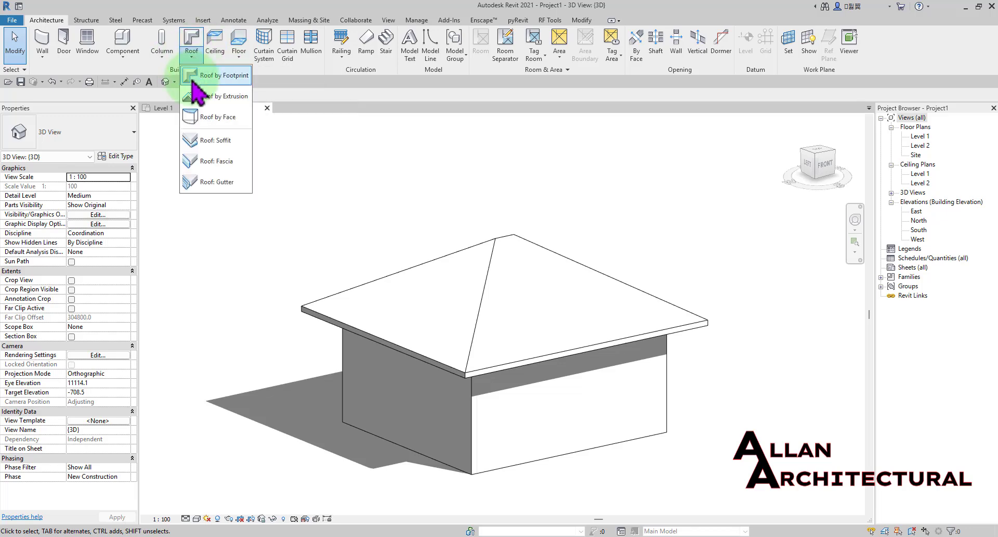
pyautogui.click(213, 162)
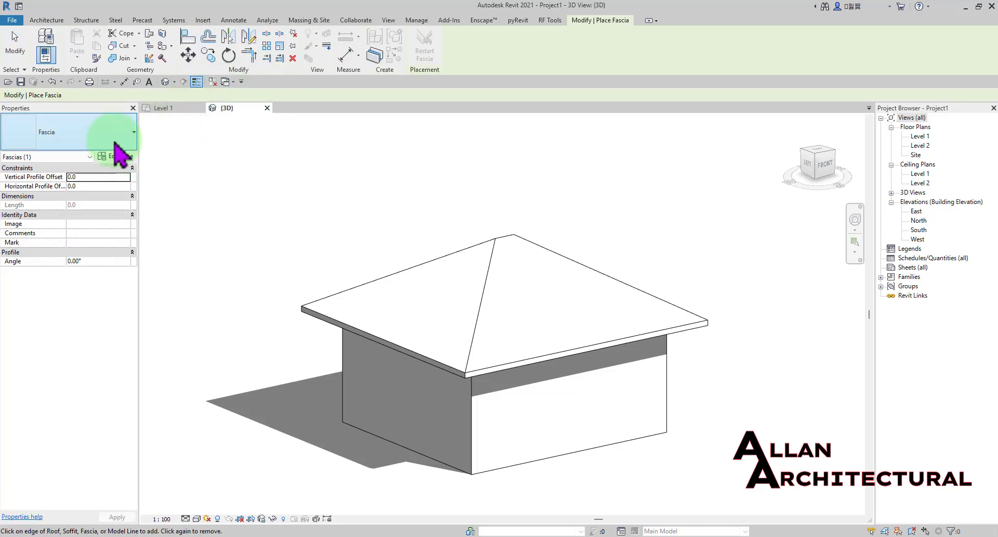
pyautogui.click(126, 158)
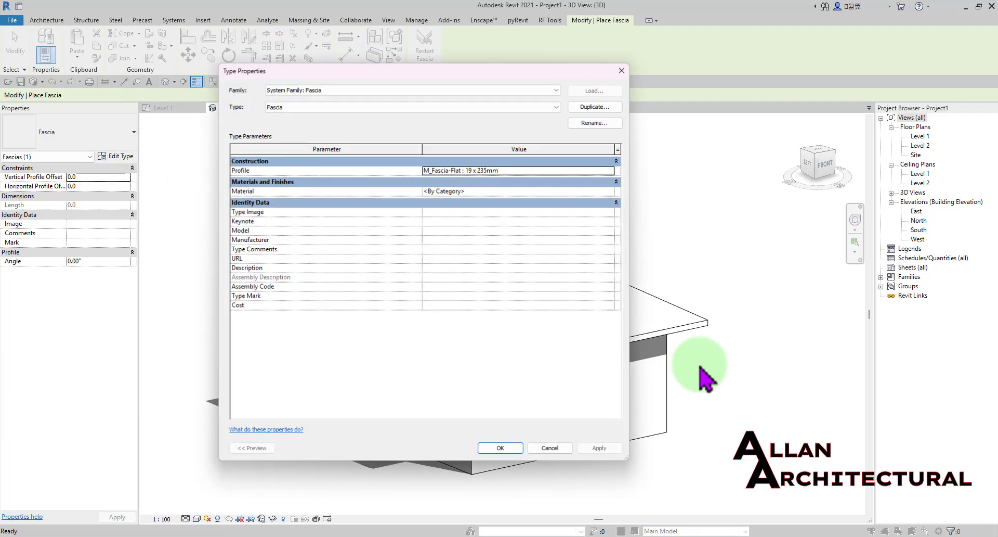
pyautogui.click(596, 106)
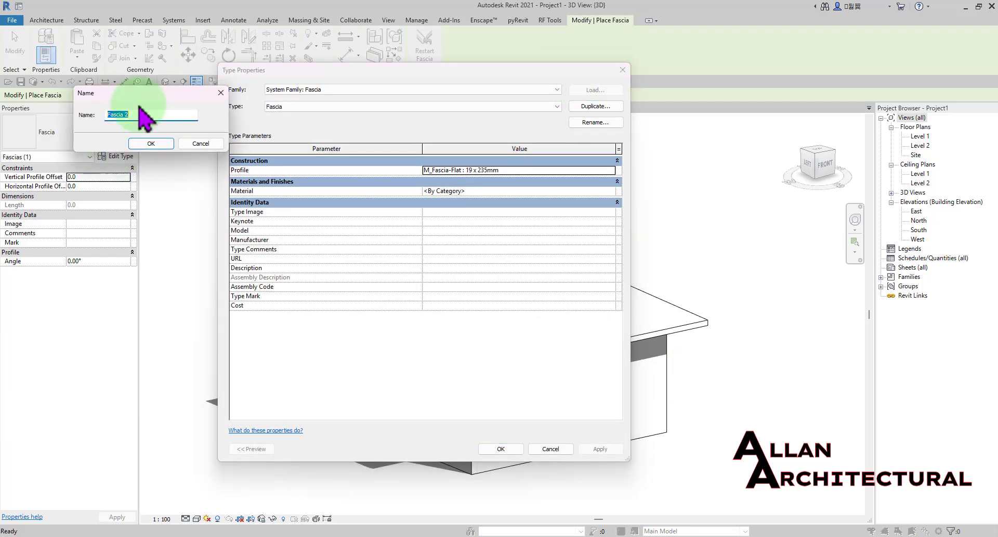
pyautogui.click(155, 144)
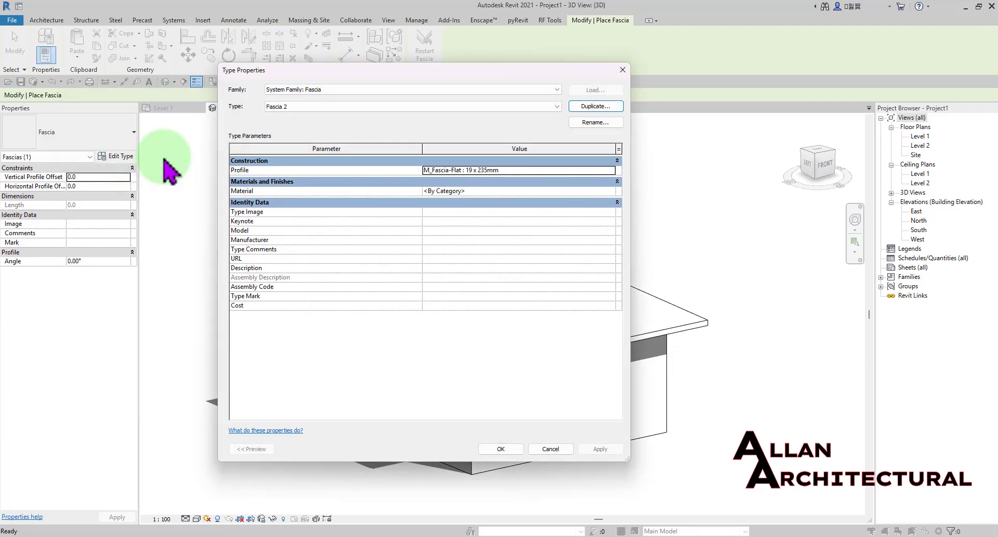
# Assign the profile FASCIA CUSTOM PROFILE : AA- TYPE 1 to the Fascia 2 type.
pyautogui.click(611, 171)
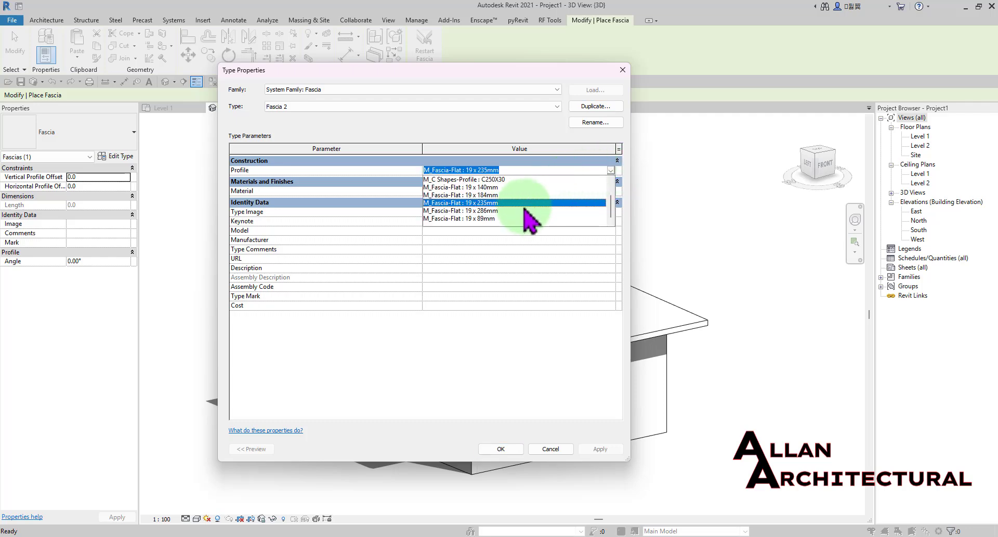
pyautogui.scroll(1, 494, 203)
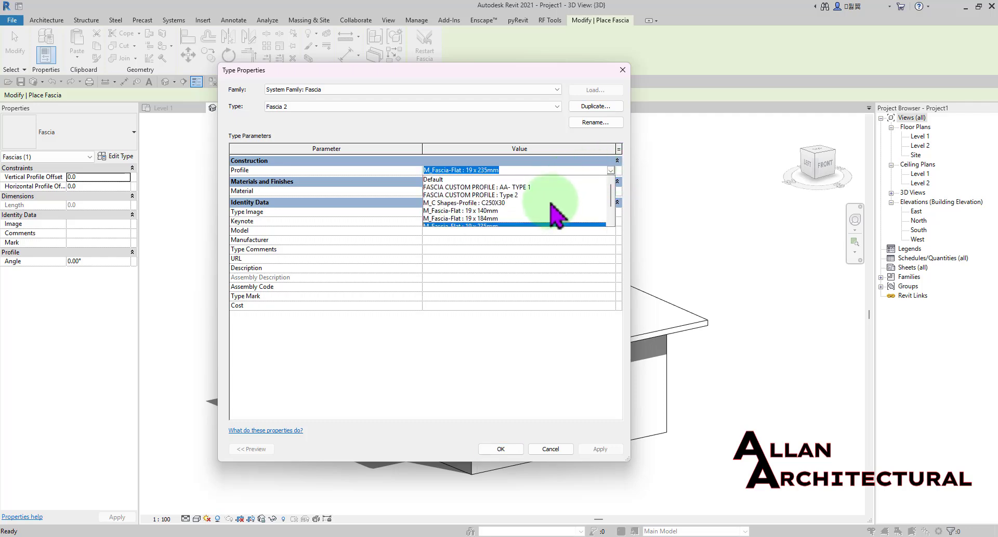
pyautogui.click(475, 195)
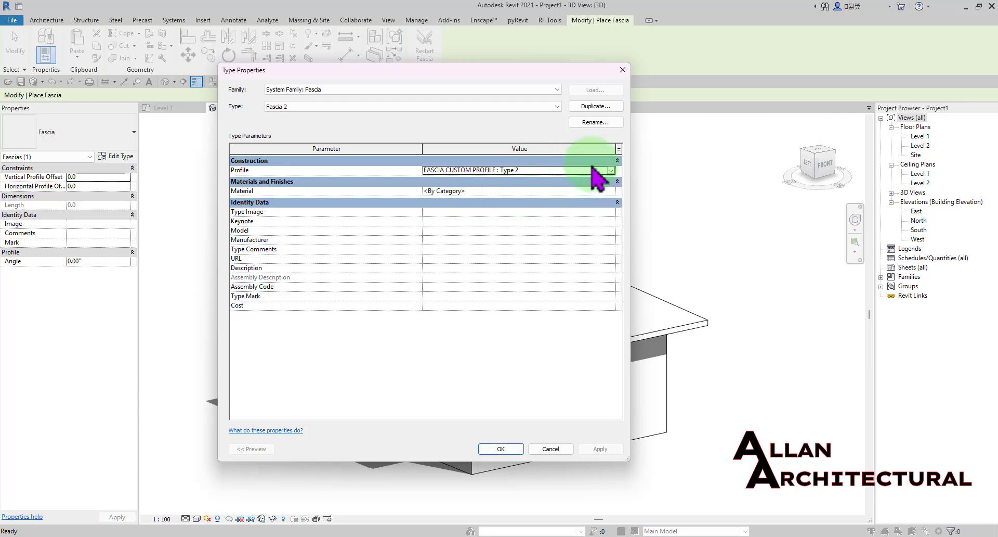
pyautogui.click(612, 172)
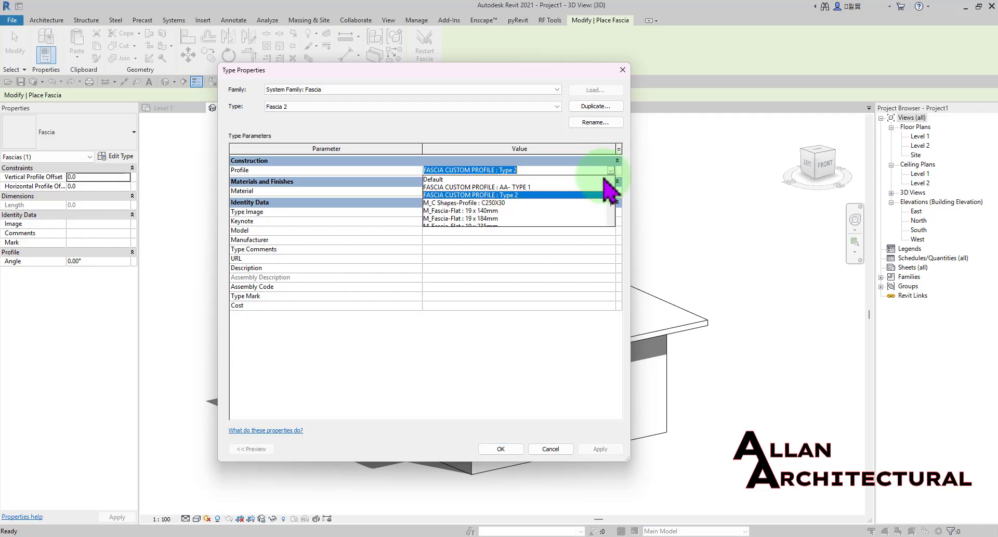
pyautogui.click(520, 187)
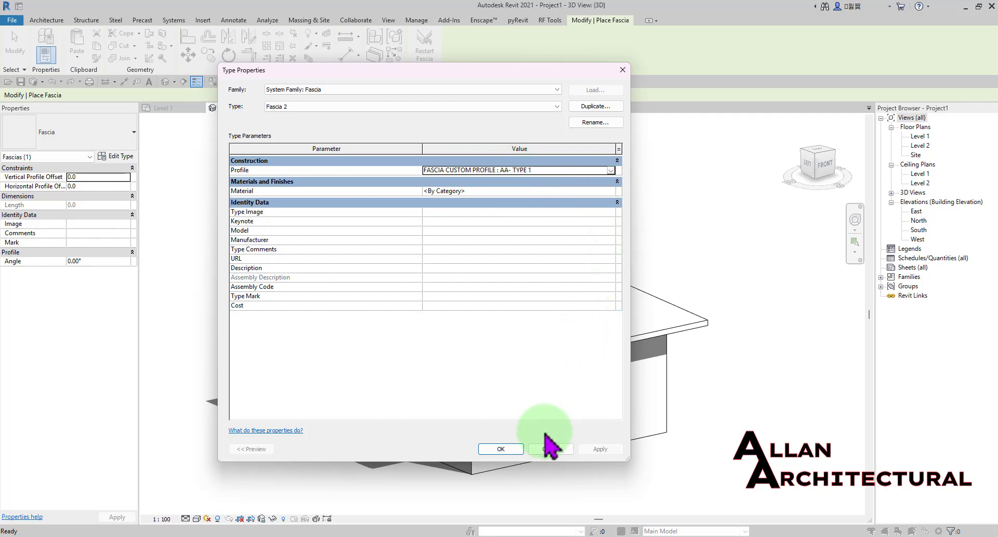
pyautogui.click(521, 450)
pyautogui.scroll(6, 401, 367)
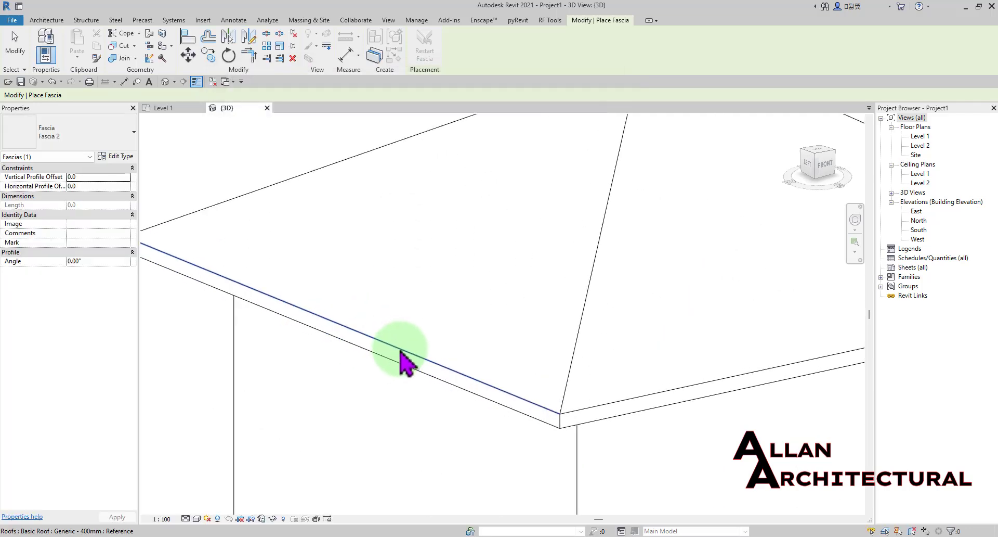
# Place the Fascia 2 type along the upper edge of all four eaves of the hip roof.
pyautogui.click(401, 359)
pyautogui.moveTo(546, 397); pyautogui.dragTo(397, 397, button='middle')
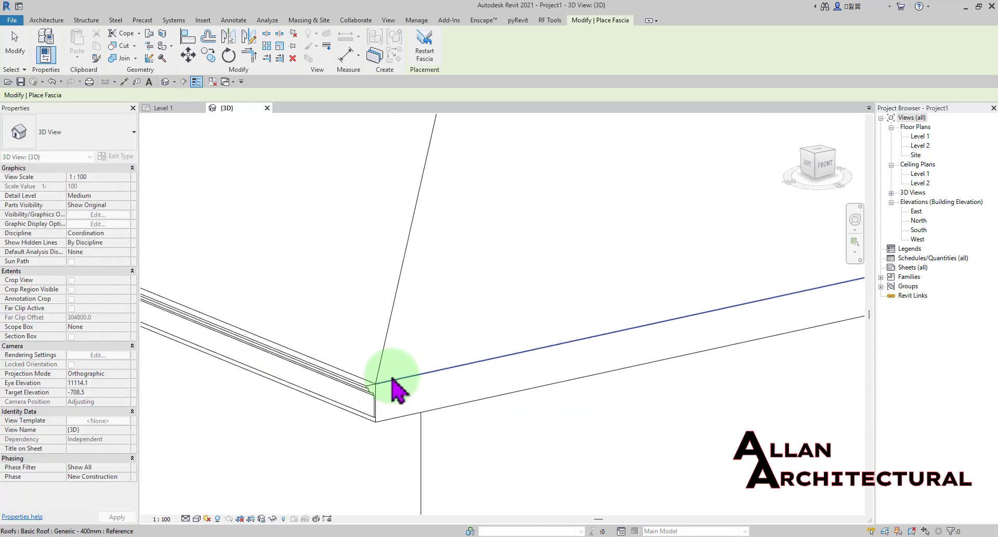
pyautogui.click(398, 395)
pyautogui.scroll(-4, 408, 311)
pyautogui.keyDown('shift'); pyautogui.moveTo(412, 312); pyautogui.dragTo(401, 350, button='middle'); pyautogui.keyUp('shift')
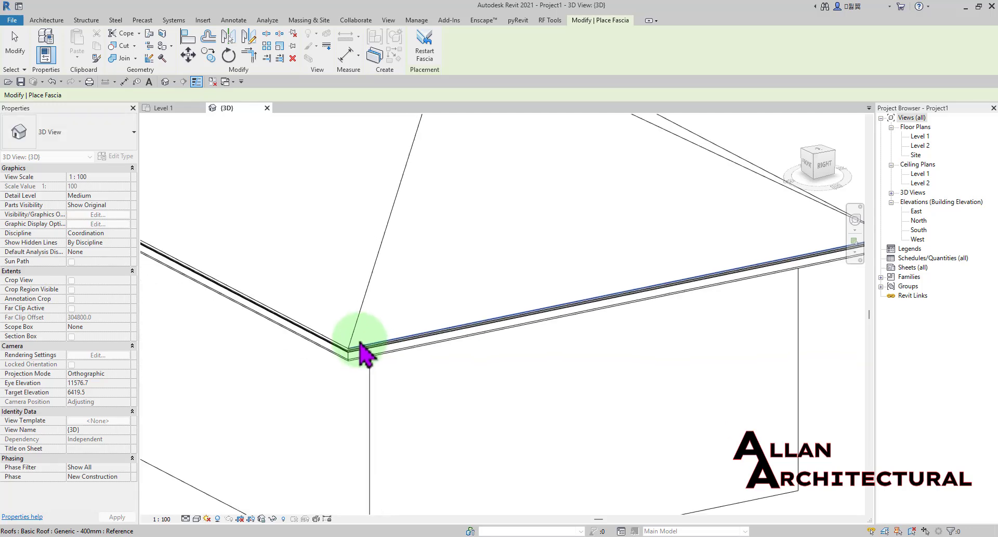
pyautogui.scroll(-4, 368, 350)
pyautogui.keyDown('shift'); pyautogui.moveTo(634, 351); pyautogui.dragTo(404, 358, button='middle'); pyautogui.keyUp('shift')
pyautogui.scroll(5, 339, 357)
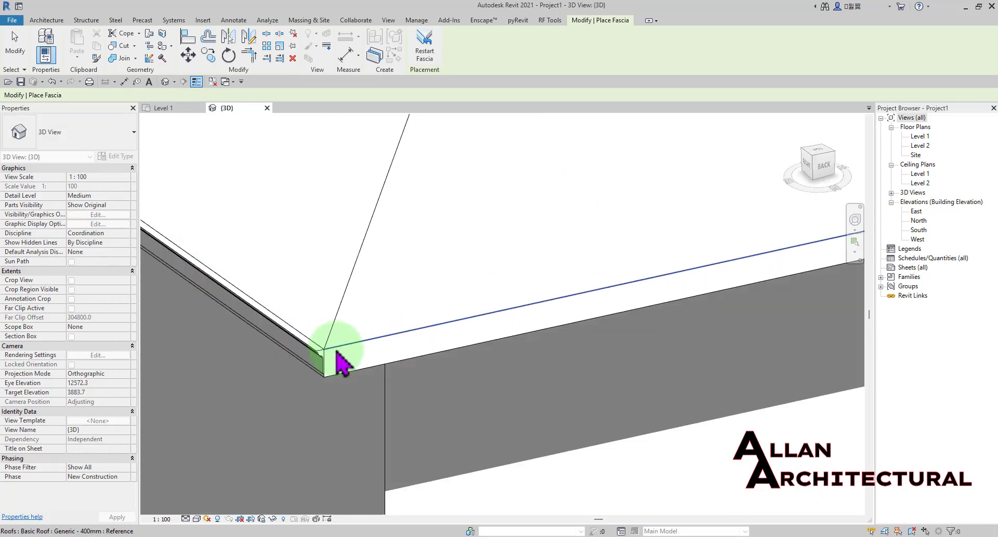
pyautogui.click(337, 358)
pyautogui.scroll(-4, 392, 341)
pyautogui.keyDown('shift'); pyautogui.moveTo(392, 341); pyautogui.dragTo(457, 333, button='middle'); pyautogui.keyUp('shift')
pyautogui.scroll(5, 458, 333)
pyautogui.press('Escape')
pyautogui.press('Escape')
pyautogui.scroll(3, 486, 301)
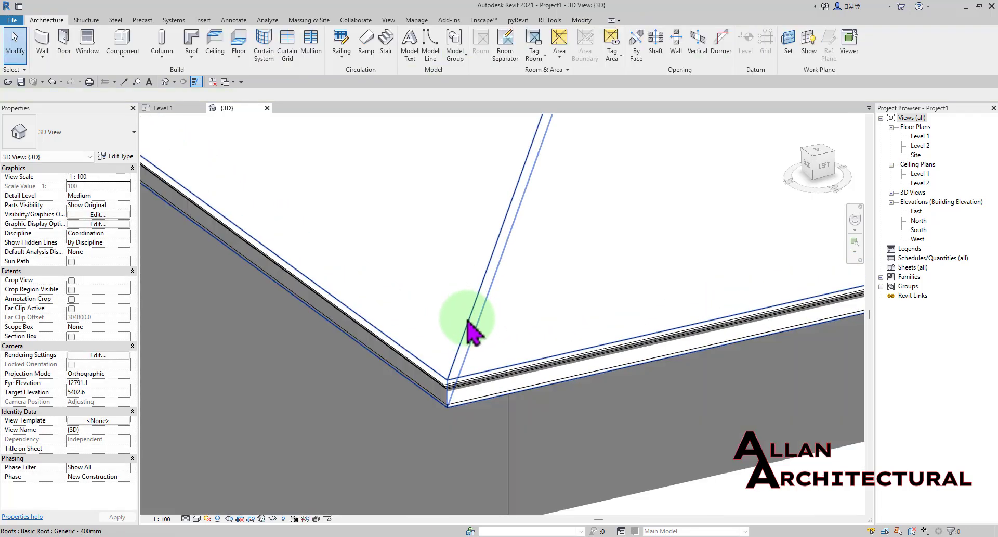
# Review the type properties of the Generic - 400mm hip roof without changing them.
pyautogui.click(468, 320)
pyautogui.click(117, 156)
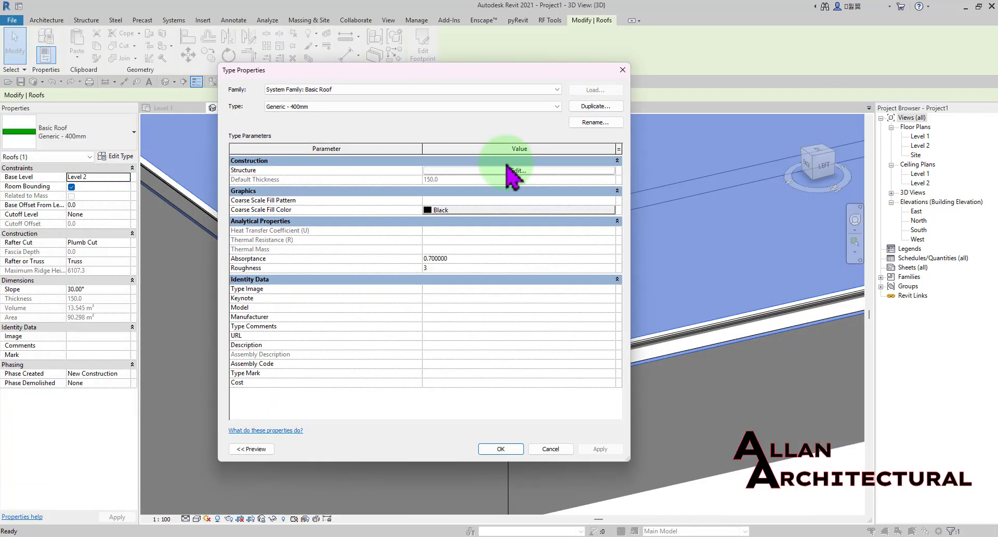
pyautogui.click(504, 451)
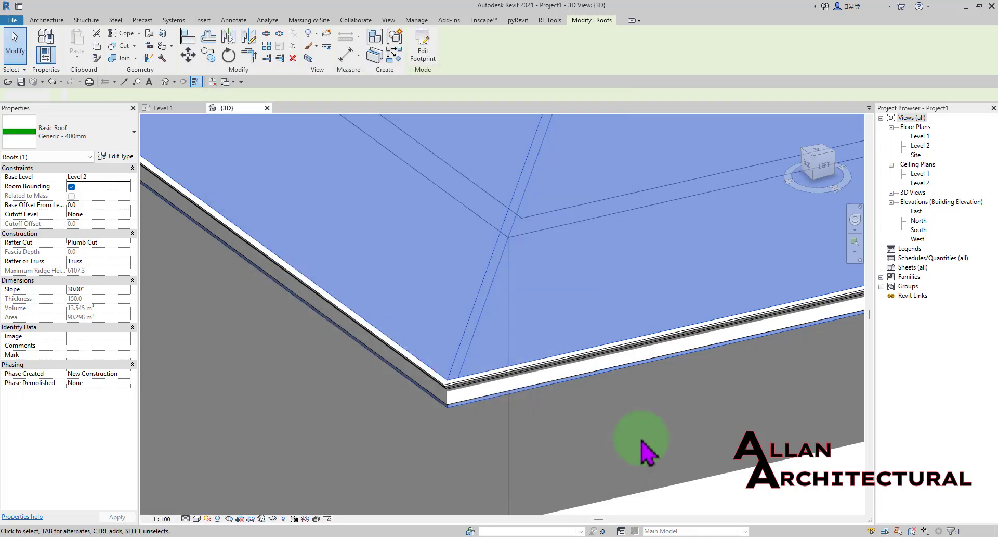
pyautogui.press('Escape')
# Examine the moulded fascia at the roof corners from below and above, and around the whole building.
pyautogui.scroll(-5, 612, 393)
pyautogui.keyDown('shift'); pyautogui.moveTo(604, 398); pyautogui.dragTo(367, 312, button='middle'); pyautogui.keyUp('shift')
pyautogui.scroll(5, 501, 249)
pyautogui.keyDown('shift'); pyautogui.moveTo(502, 249); pyautogui.dragTo(592, 262, button='middle'); pyautogui.keyUp('shift')
pyautogui.scroll(3, 308, 345)
pyautogui.moveTo(294, 373)
pyautogui.keyDown('shift'); pyautogui.mouseDown(button='middle')
pyautogui.moveTo(207, 319)
pyautogui.moveTo(234, 350)
pyautogui.moveTo(517, 439)
pyautogui.moveTo(575, 438)
pyautogui.moveTo(619, 408)
pyautogui.moveTo(412, 227)
pyautogui.moveTo(463, 305)
pyautogui.moveTo(434, 271)
pyautogui.mouseUp(button='middle'); pyautogui.keyUp('shift')
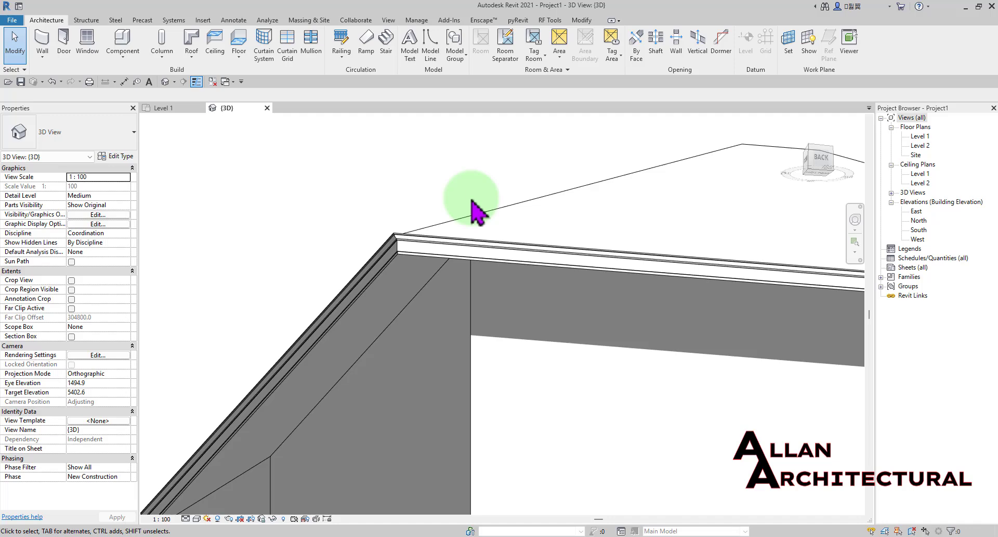
pyautogui.scroll(-5, 435, 223)
pyautogui.keyDown('shift'); pyautogui.moveTo(423, 234); pyautogui.dragTo(364, 314, button='middle'); pyautogui.keyUp('shift')
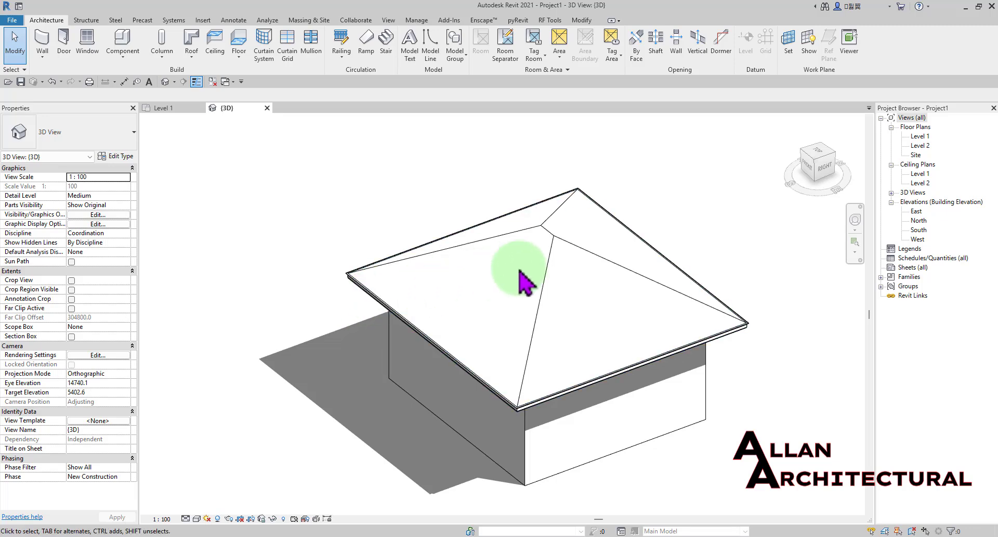
pyautogui.scroll(1, 546, 255)
pyautogui.moveTo(541, 254); pyautogui.dragTo(436, 255, button='middle')
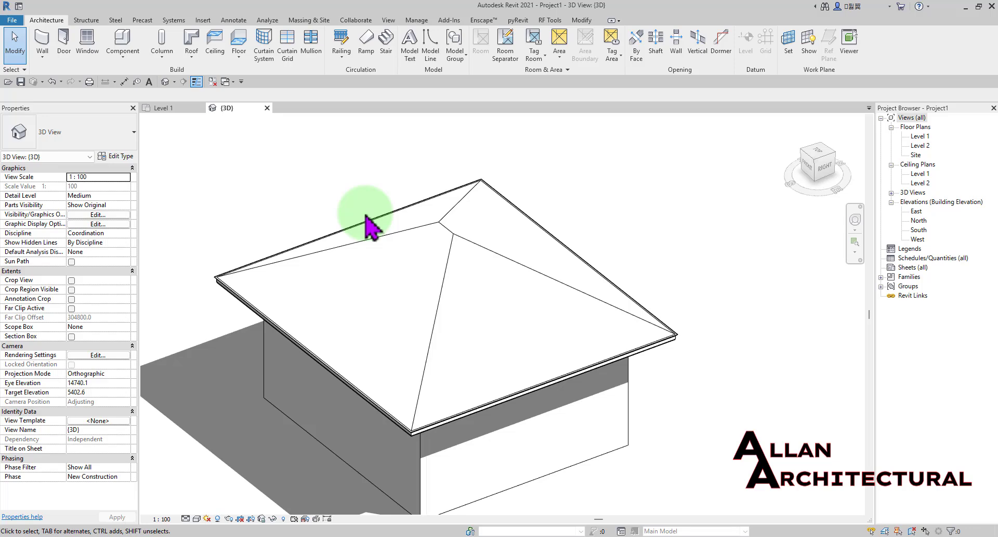
# Delete the fascia running around the hip roof's eaves.
pyautogui.scroll(4, 416, 442)
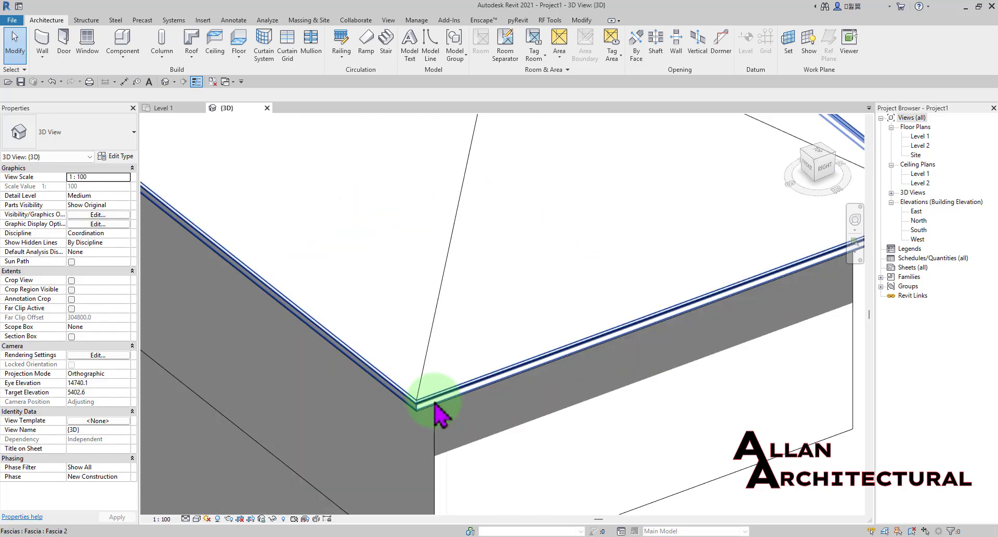
pyautogui.scroll(-3, 437, 414)
pyautogui.scroll(-1, 435, 402)
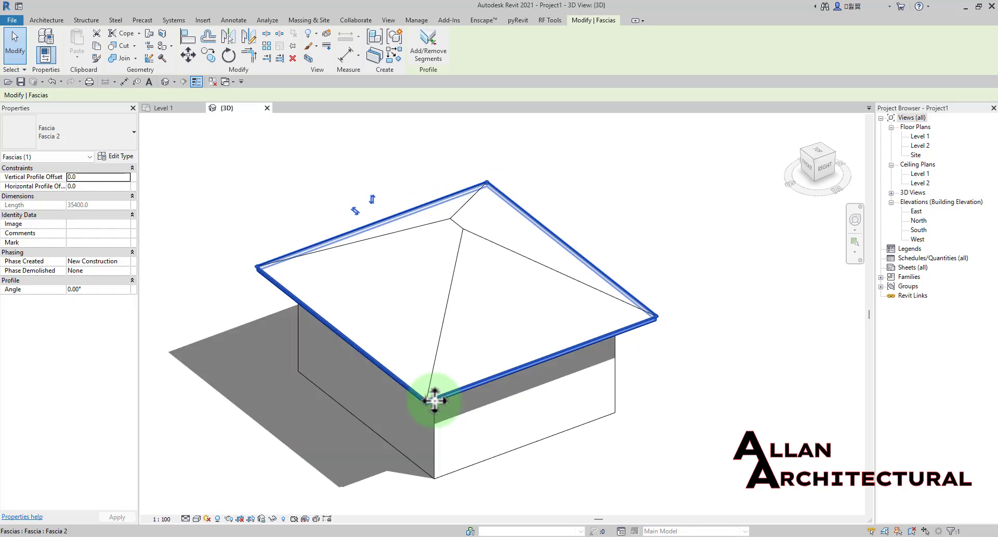
pyautogui.press('Delete')
pyautogui.scroll(2, 278, 262)
pyautogui.scroll(-2, 312, 291)
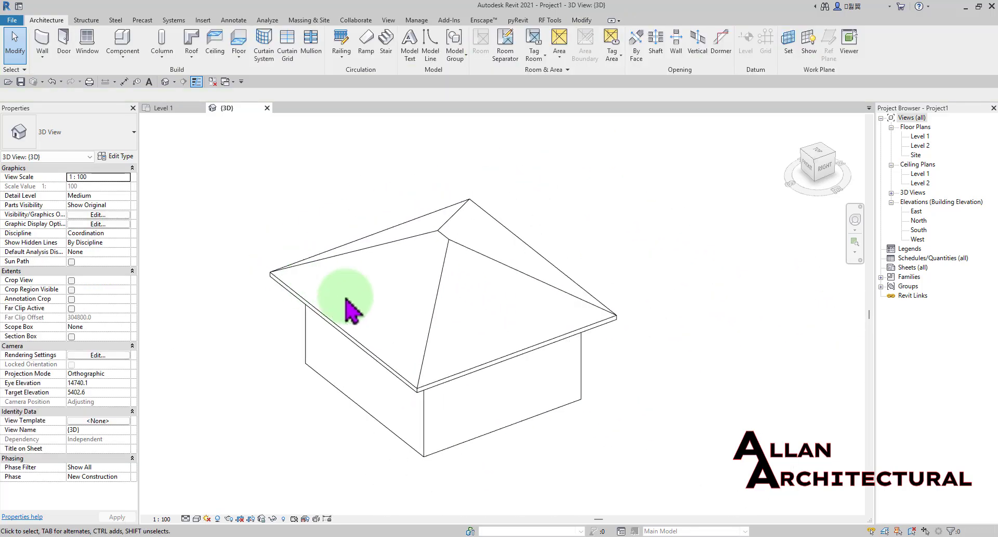
# Open the Level 2 floor plan and start a roof soffit boundary sketch.
pyautogui.doubleClick(920, 145)
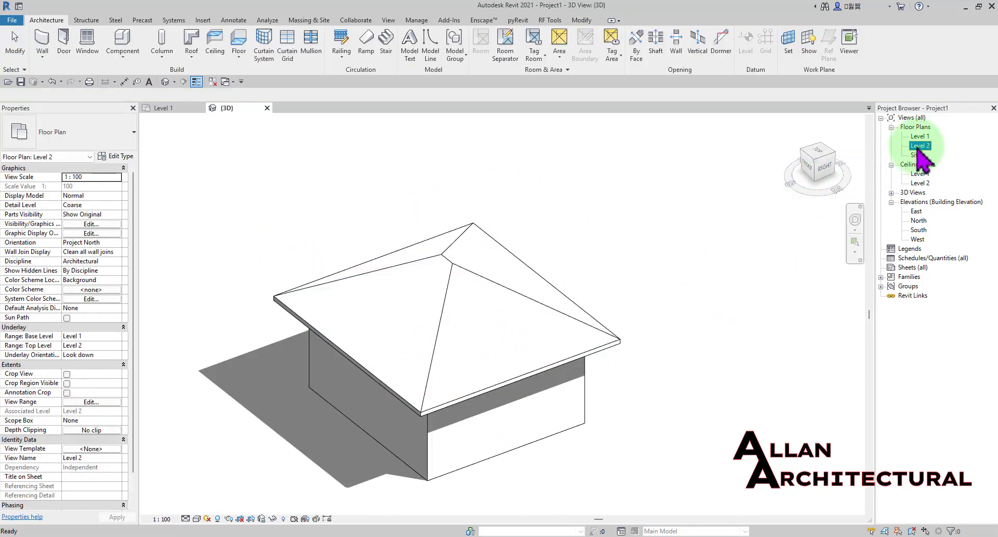
pyautogui.scroll(2, 395, 229)
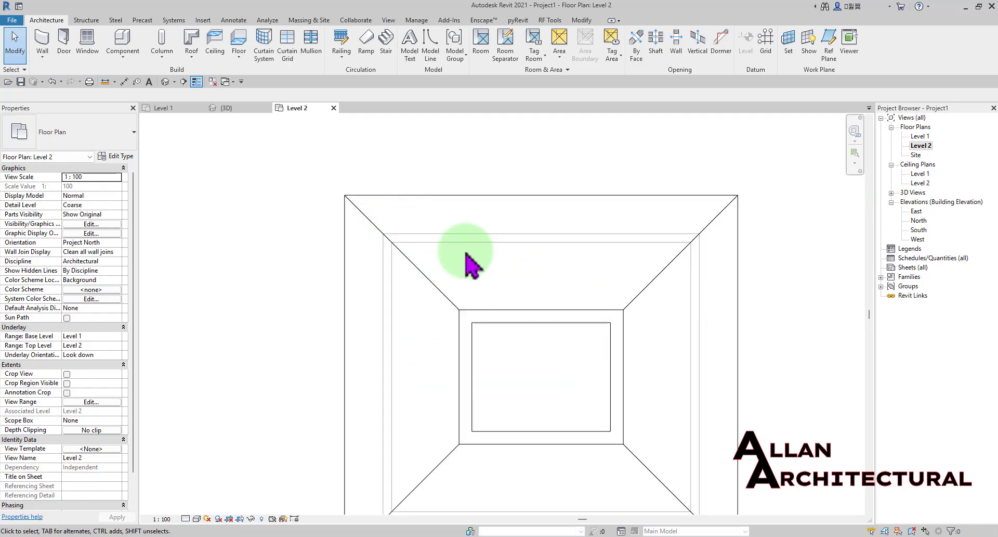
pyautogui.scroll(-1, 406, 230)
pyautogui.moveTo(396, 238); pyautogui.dragTo(379, 217, button='middle')
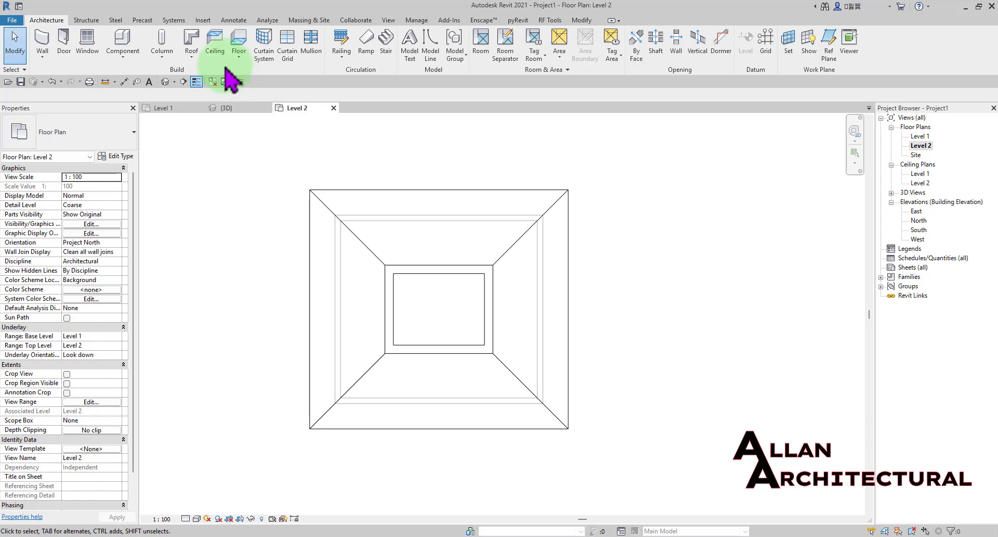
pyautogui.click(197, 61)
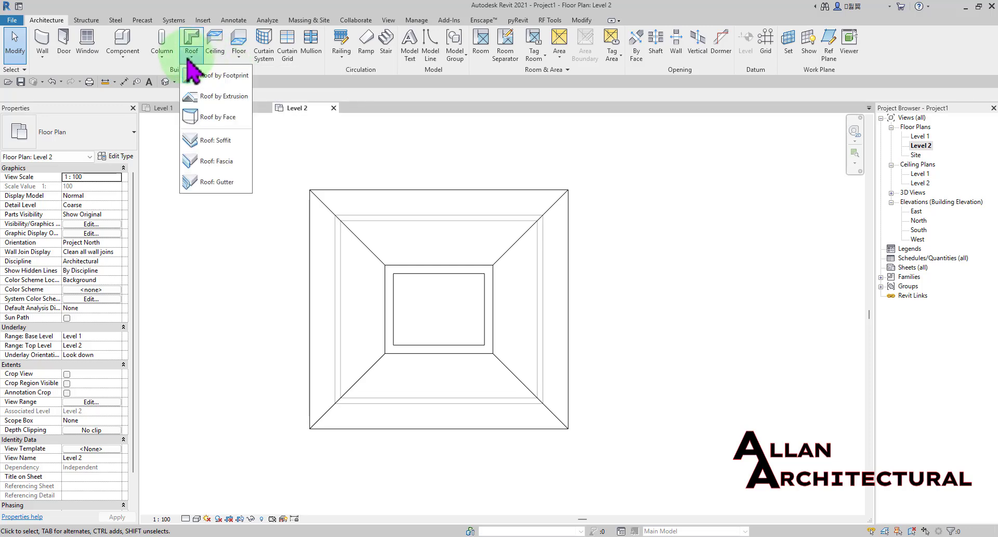
pyautogui.click(221, 140)
pyautogui.scroll(3, 452, 190)
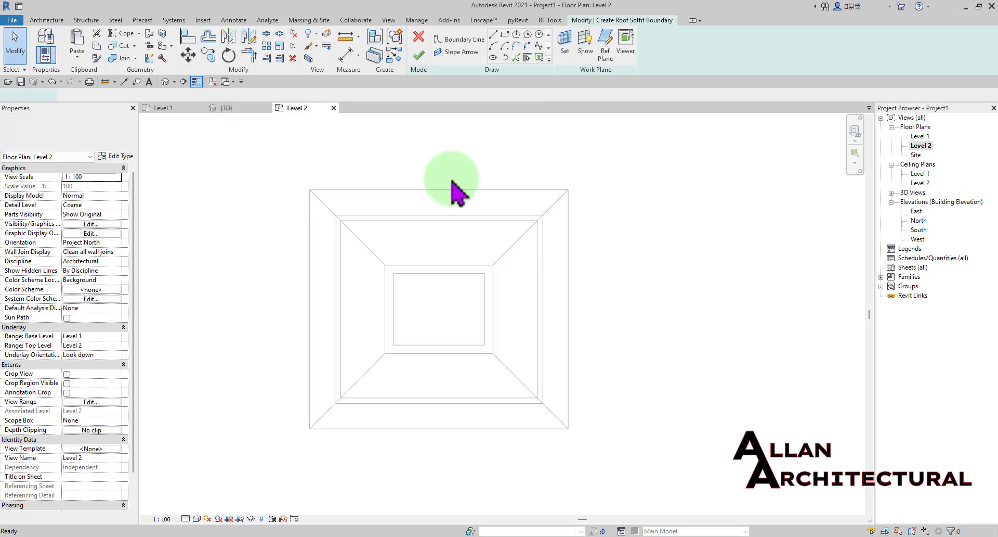
pyautogui.moveTo(345, 198); pyautogui.dragTo(486, 211, button='middle')
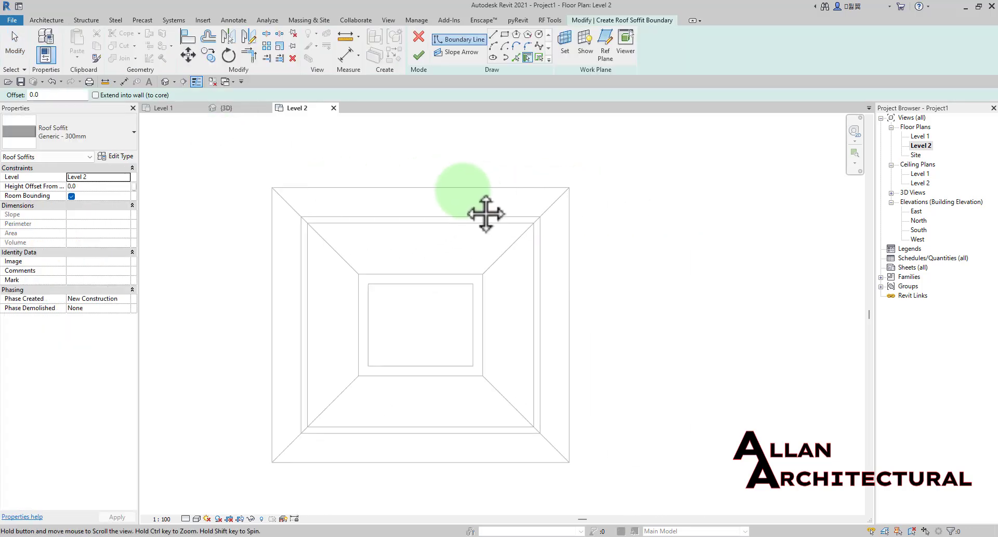
pyautogui.scroll(-2, 499, 218)
pyautogui.scroll(2, 468, 245)
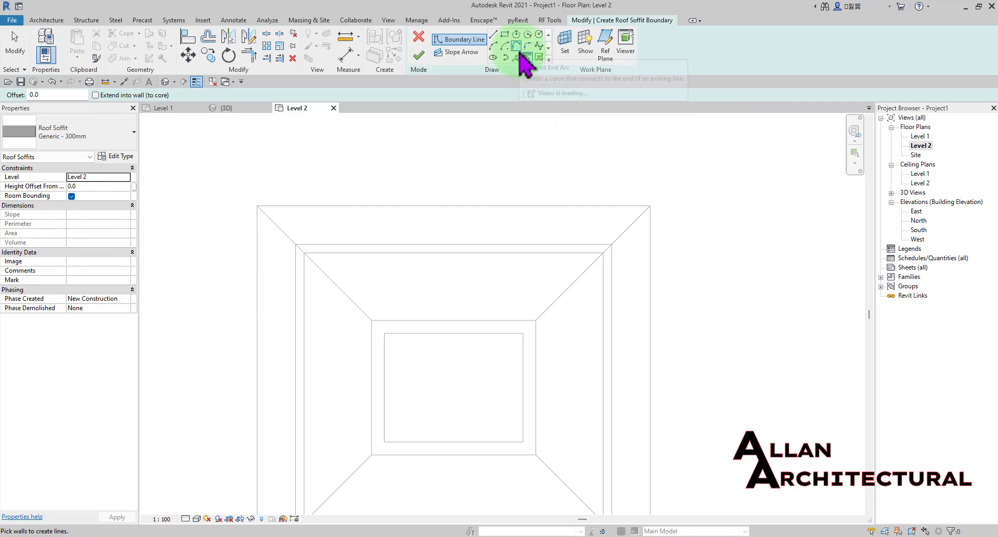
# Create the soffit's inner boundary by picking the outer faces of all four building walls.
pyautogui.scroll(2, 340, 242)
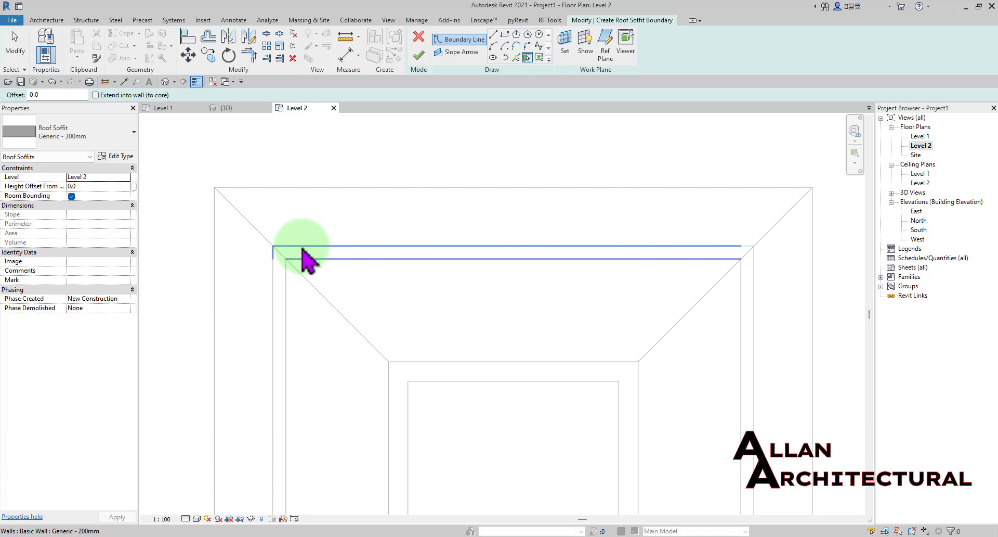
pyautogui.scroll(2, 304, 247)
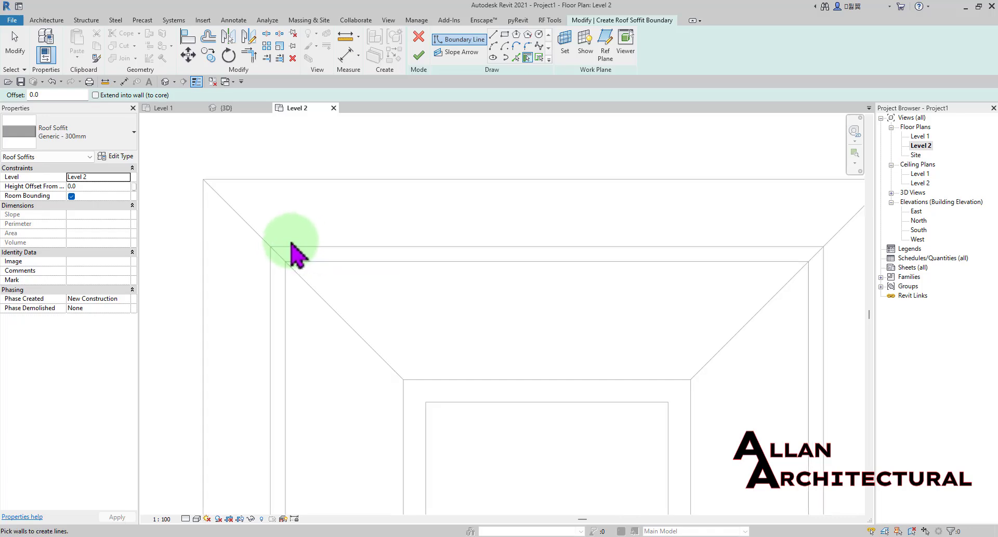
pyautogui.click(360, 248)
pyautogui.scroll(1, 267, 291)
pyautogui.click(274, 282)
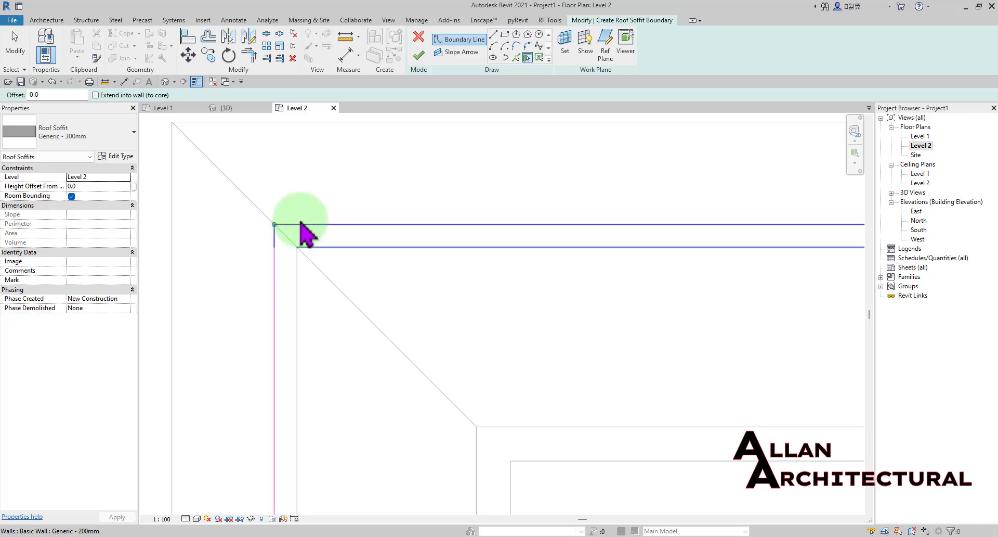
pyautogui.scroll(-3, 323, 218)
pyautogui.scroll(2, 335, 362)
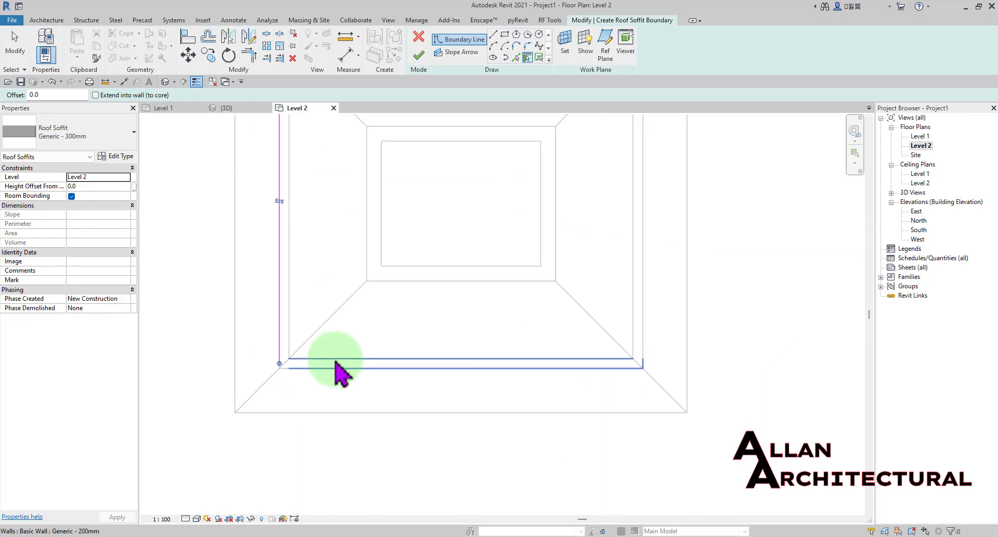
pyautogui.click(363, 370)
pyautogui.scroll(2, 658, 334)
pyautogui.click(638, 316)
pyautogui.scroll(-3, 644, 354)
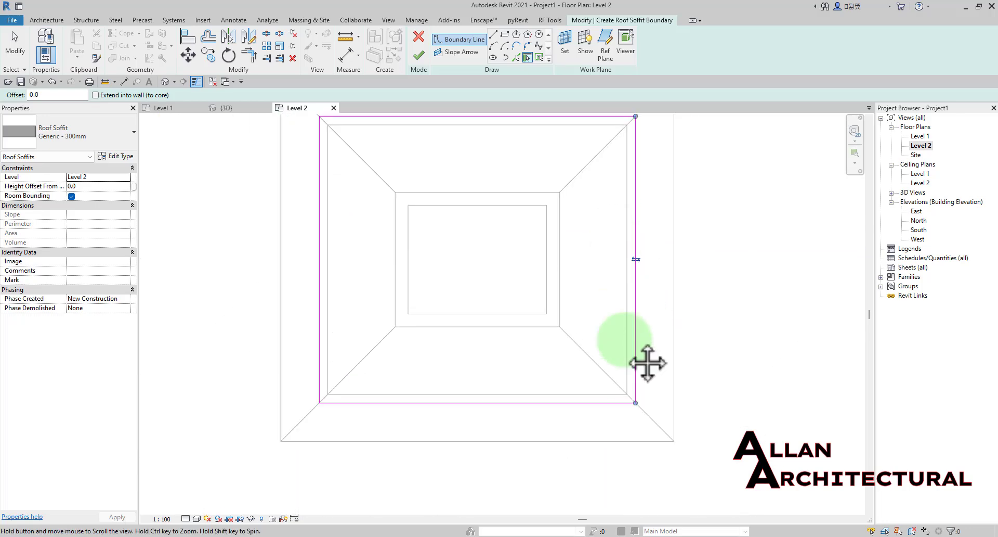
pyautogui.scroll(-1, 437, 239)
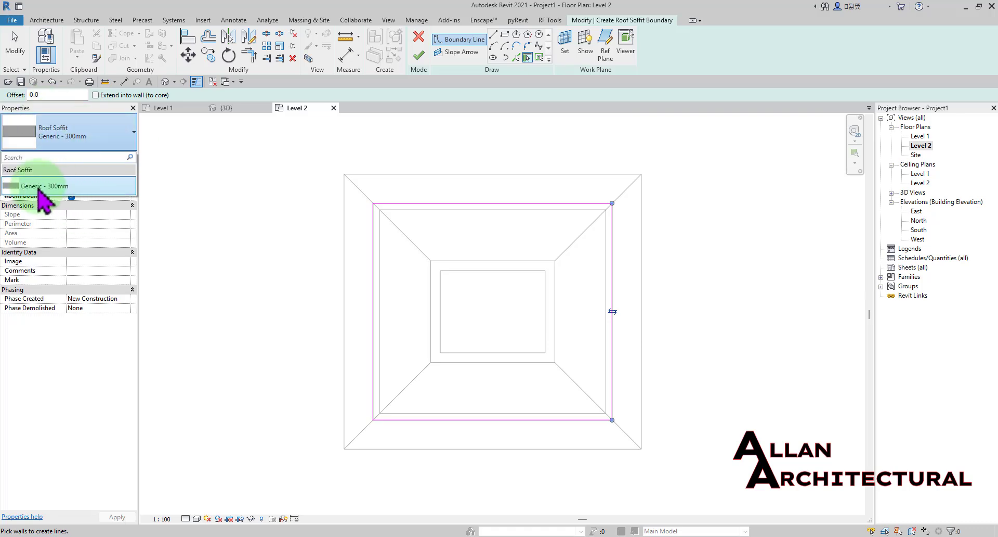
# Duplicate the soffit type Generic - 300mm as Generic - 300mm 2 and set its structure layer thickness to 50 mm.
pyautogui.click(70, 187)
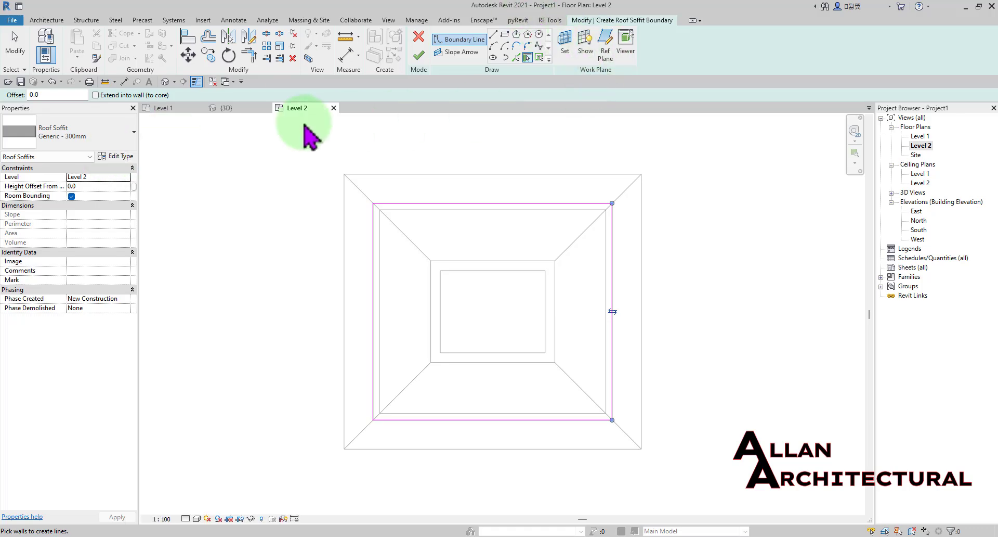
pyautogui.click(115, 156)
pyautogui.click(593, 106)
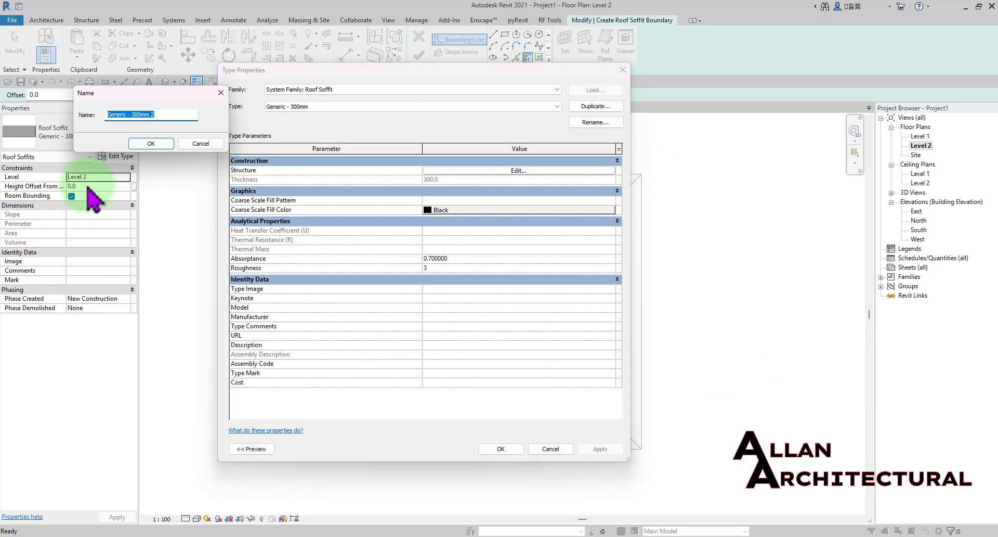
pyautogui.click(168, 147)
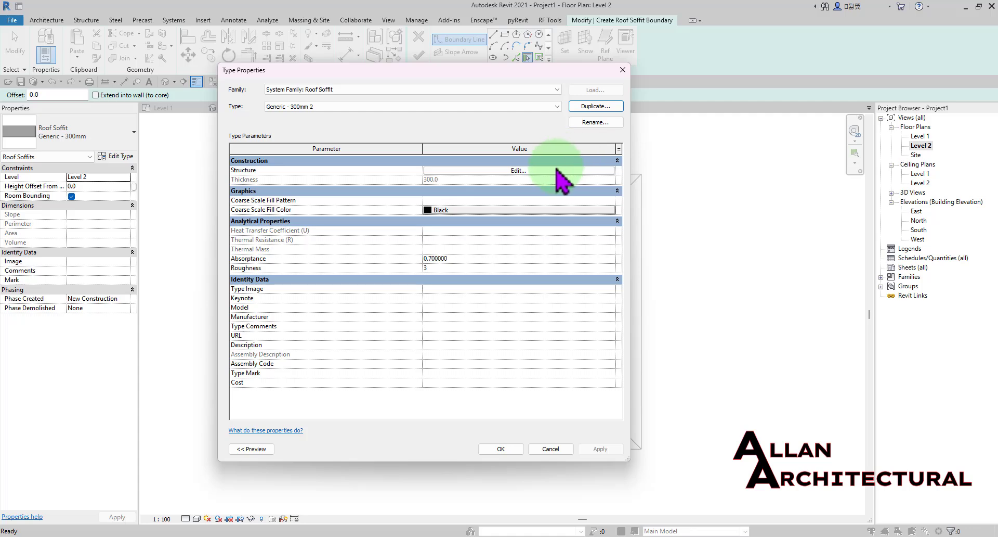
pyautogui.click(558, 171)
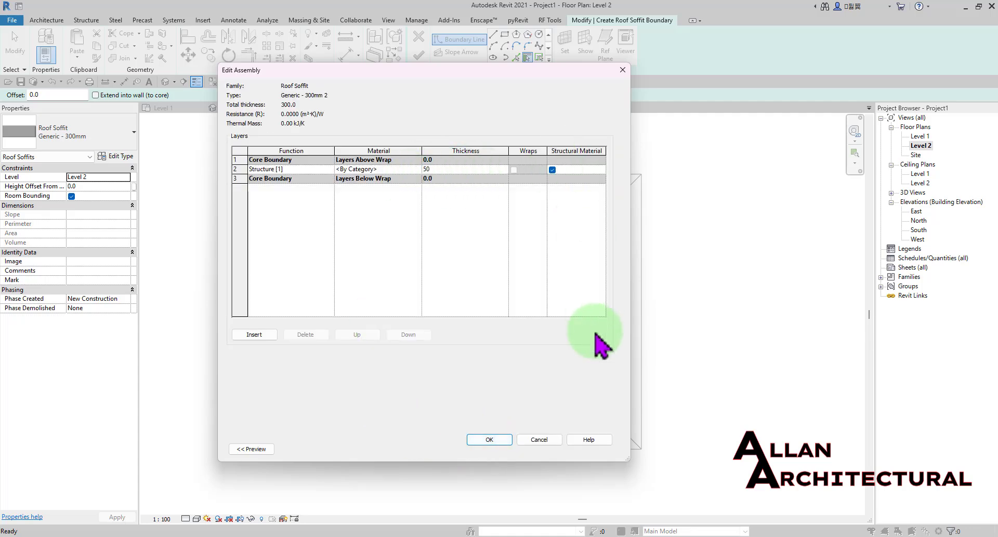
pyautogui.click(489, 439)
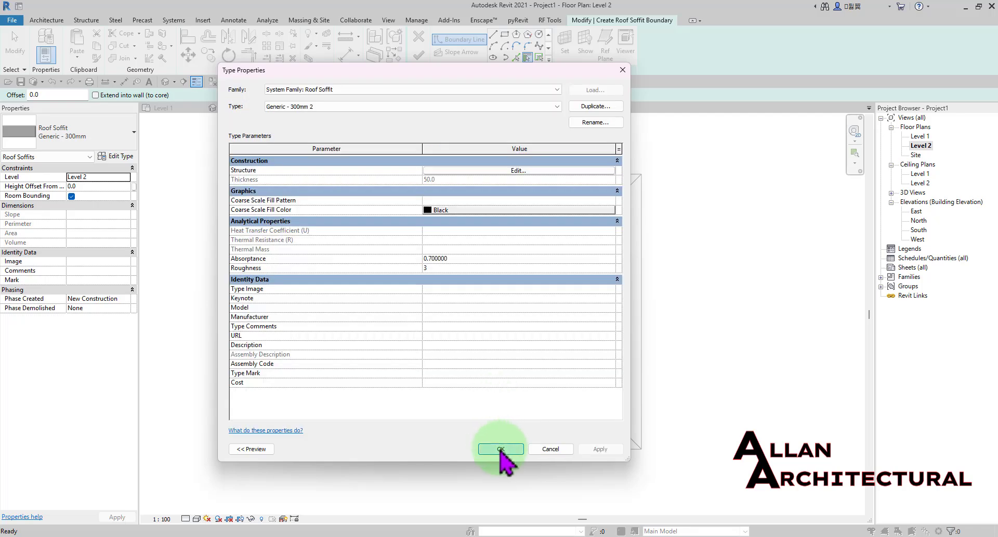
pyautogui.click(501, 449)
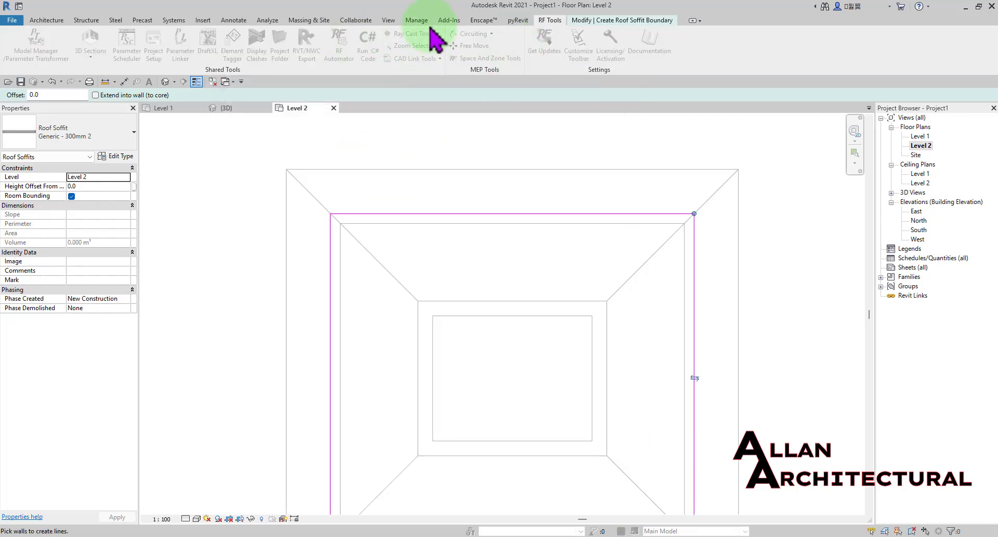
# Create the soffit's outer boundary by picking the four outer edges of the hip roof with Pick Lines.
pyautogui.click(611, 21)
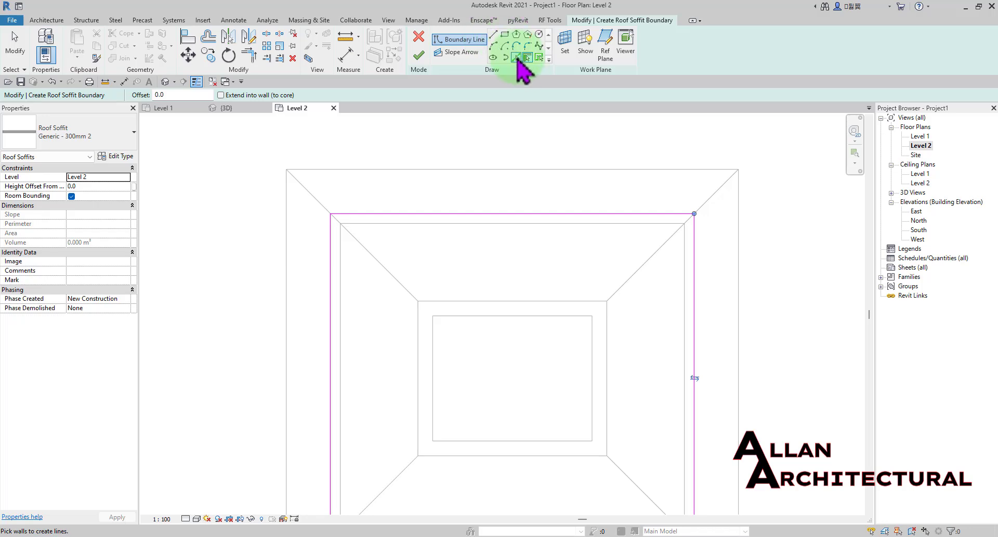
pyautogui.click(516, 57)
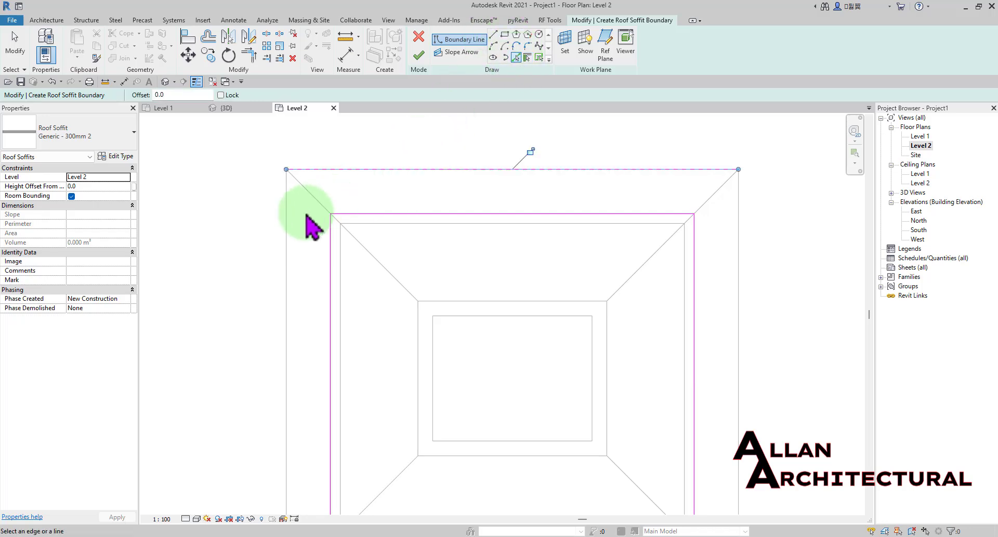
pyautogui.scroll(-3, 315, 198)
pyautogui.scroll(2, 353, 348)
pyautogui.click(351, 395)
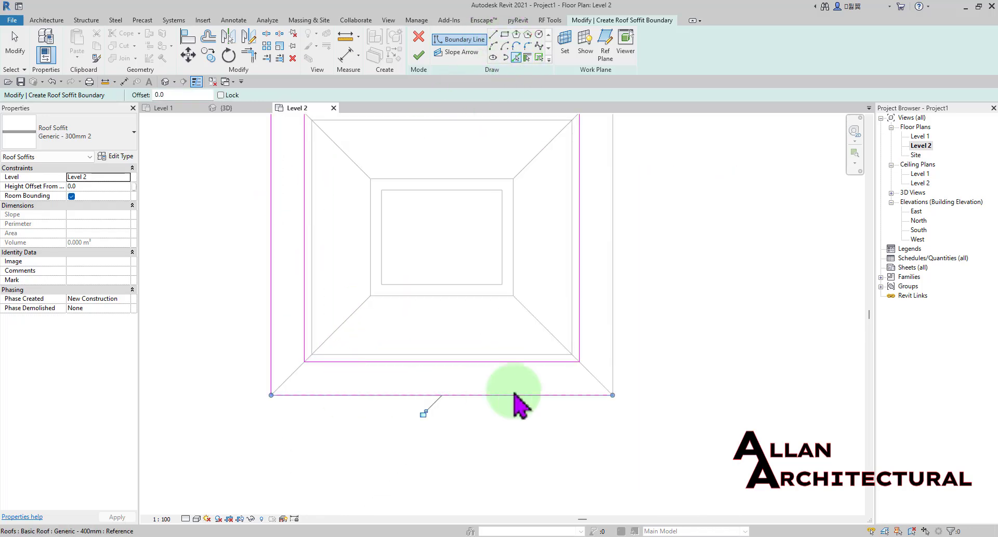
pyautogui.click(609, 322)
pyautogui.scroll(-1, 579, 203)
pyautogui.moveTo(580, 202); pyautogui.dragTo(564, 251, button='middle')
pyautogui.scroll(1, 566, 179)
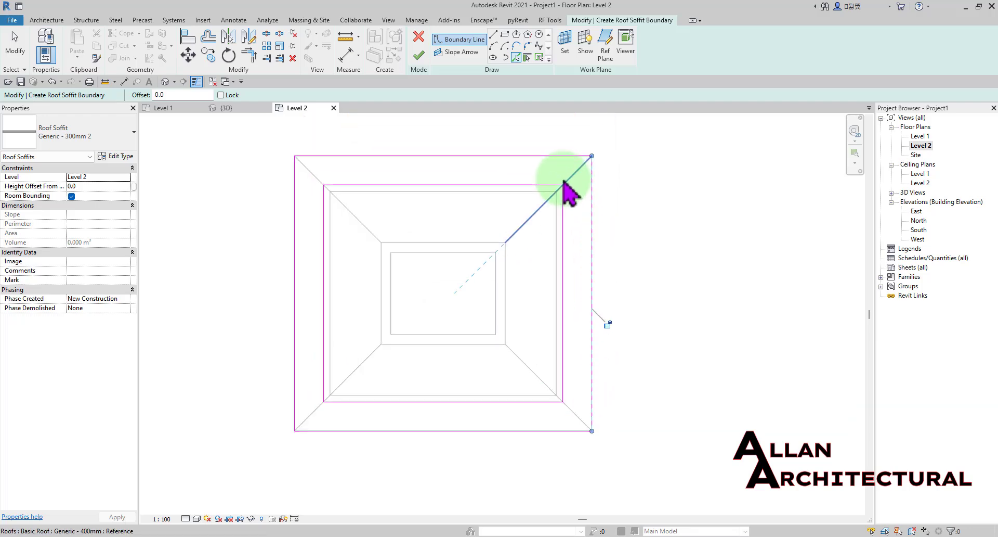
# Finish the roof soffit sketch and check the soffit's height against the roof eaves in the 3D view.
pyautogui.click(418, 56)
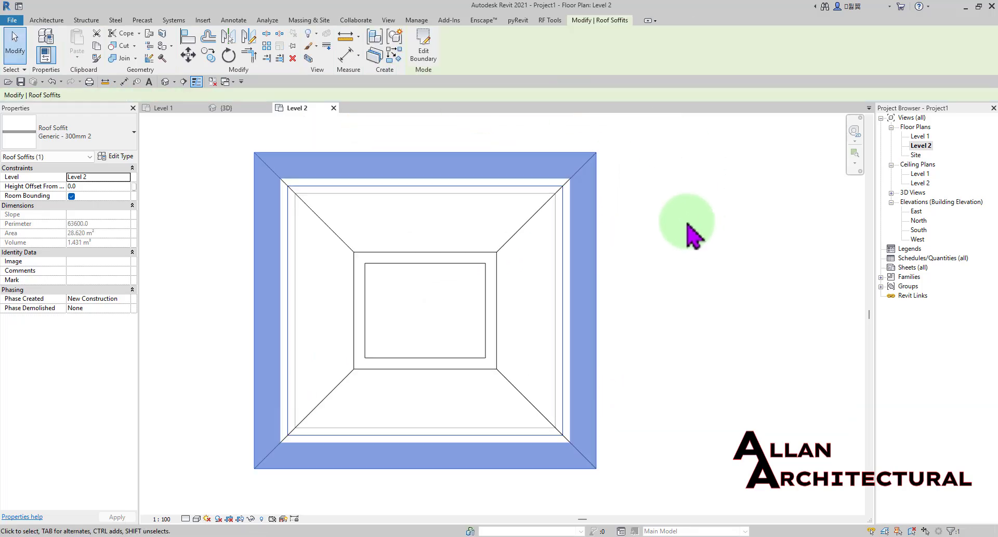
pyautogui.scroll(-2, 506, 189)
pyautogui.click(243, 109)
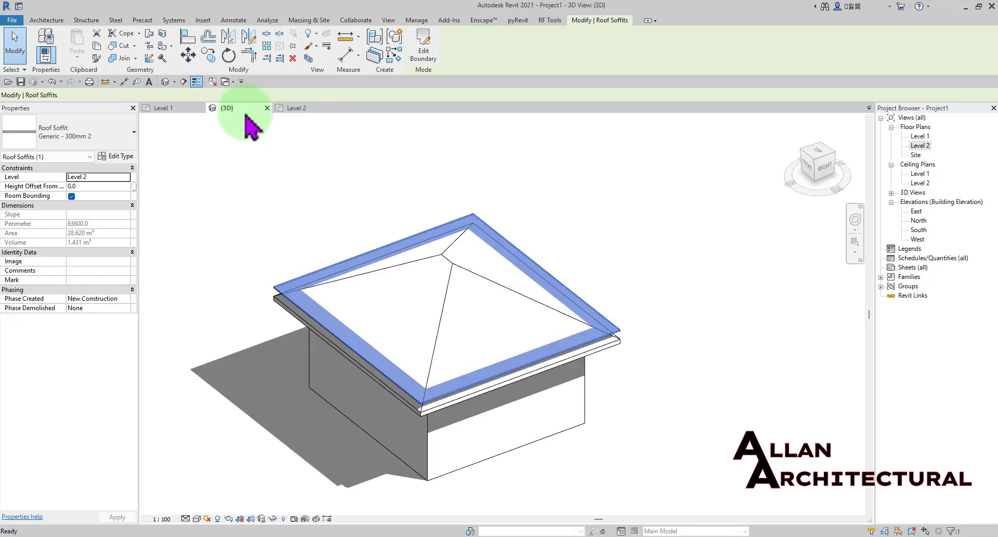
pyautogui.keyDown('shift'); pyautogui.moveTo(338, 285); pyautogui.dragTo(644, 270, button='middle'); pyautogui.keyUp('shift')
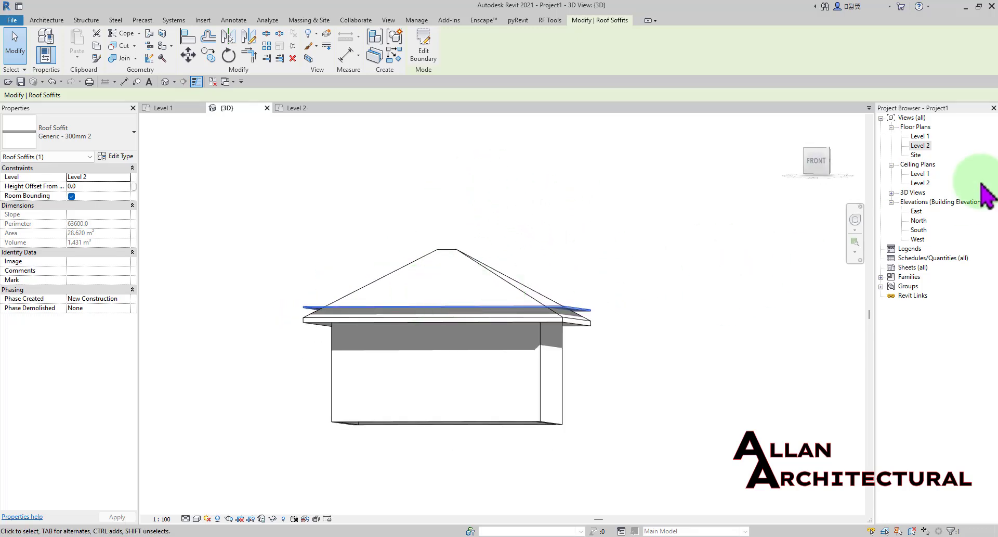
# Open the North elevation at the roof eave and set its visual style to Wireframe.
pyautogui.doubleClick(920, 219)
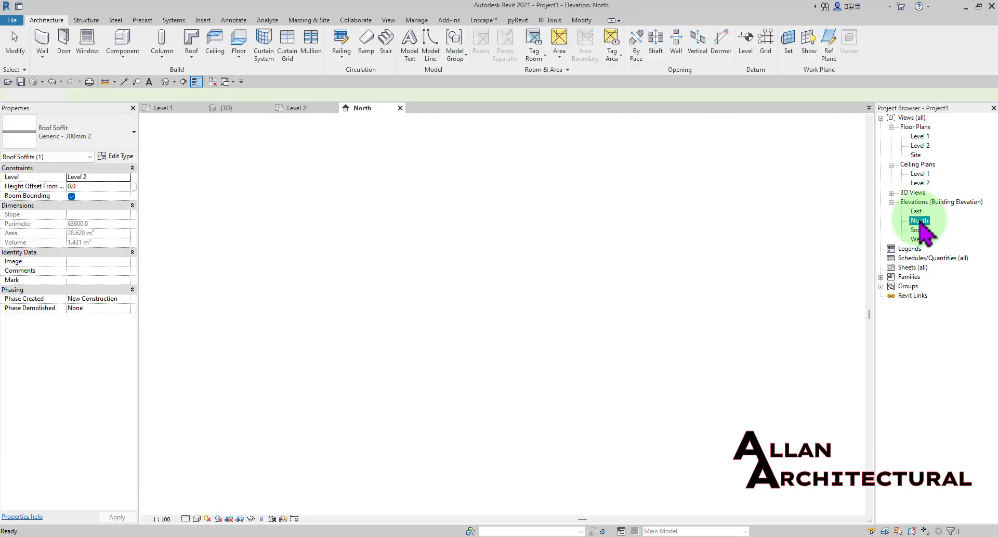
pyautogui.scroll(4, 635, 278)
pyautogui.click(565, 276)
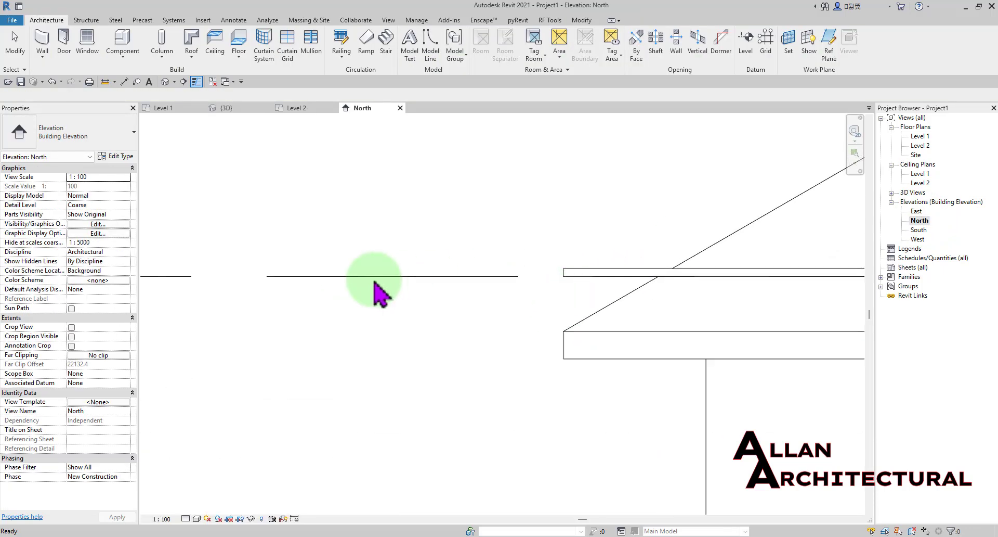
pyautogui.click(197, 519)
pyautogui.click(225, 465)
# Move the soffit straight down from its lower outer corner to the bottom corner of the roof eave.
pyautogui.scroll(3, 614, 261)
pyautogui.click(553, 221)
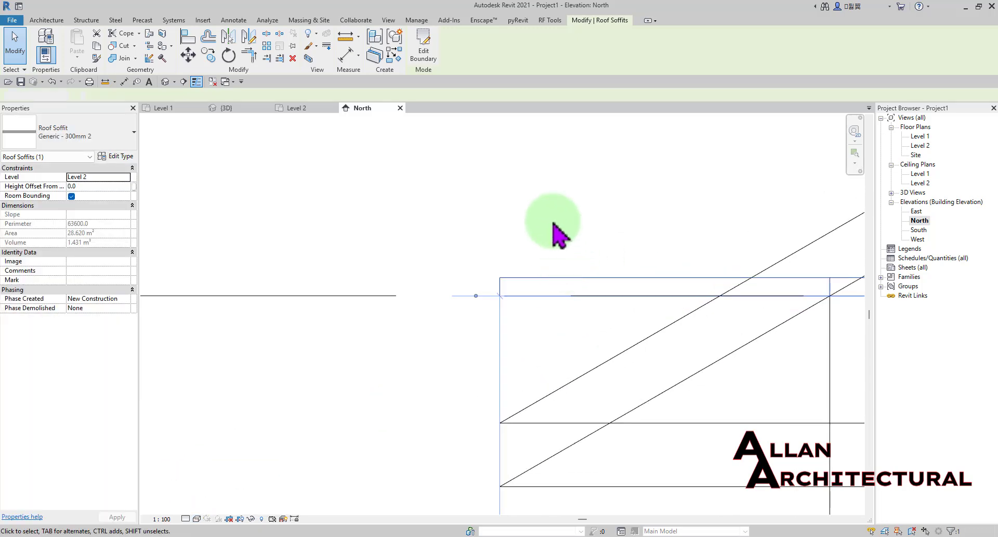
pyautogui.click(532, 292)
pyautogui.scroll(-2, 247, 154)
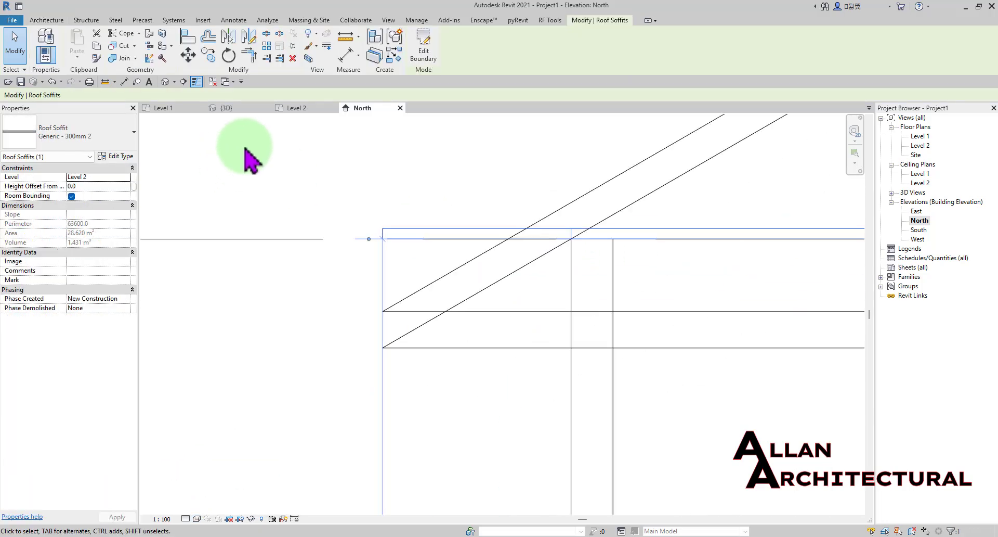
pyautogui.click(188, 55)
pyautogui.scroll(2, 386, 238)
pyautogui.click(383, 238)
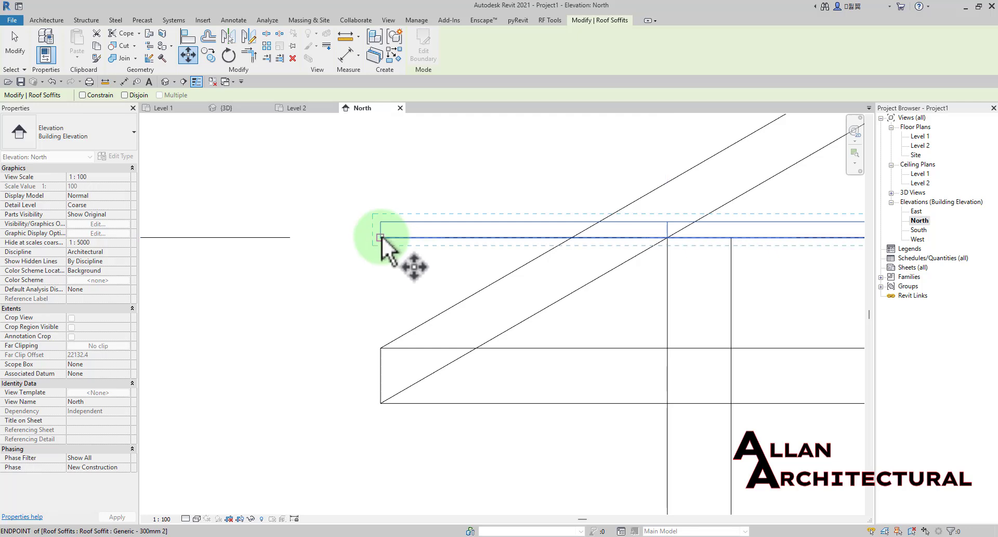
pyautogui.scroll(3, 386, 398)
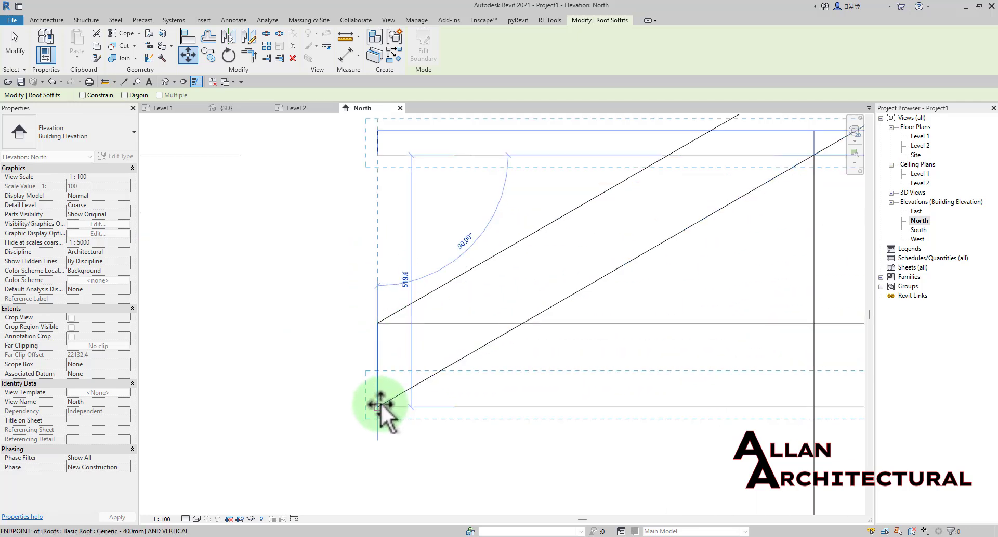
pyautogui.click(380, 400)
pyautogui.scroll(-2, 383, 279)
pyautogui.click(384, 278)
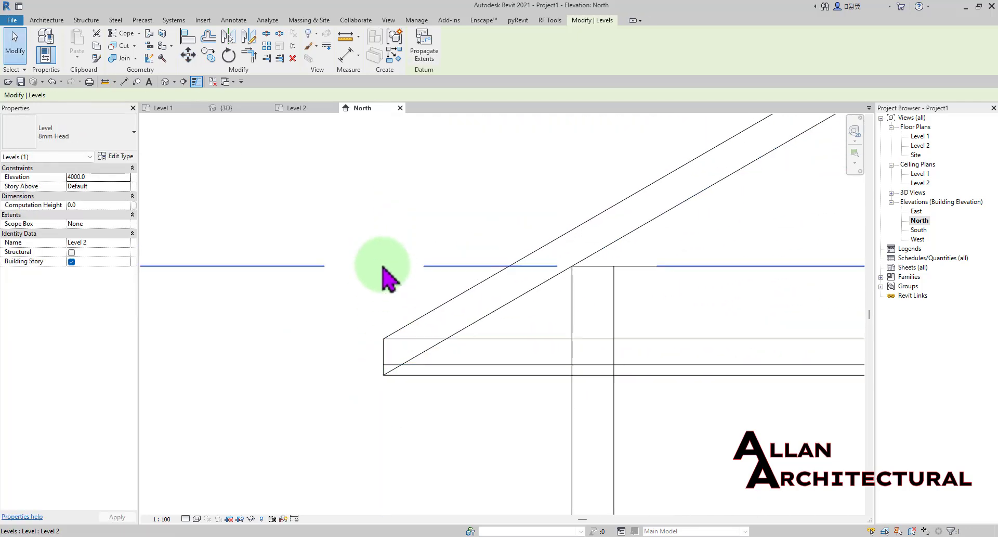
# Set the North elevation's visual style back to Hidden Line.
pyautogui.scroll(-2, 387, 265)
pyautogui.scroll(-4, 395, 239)
pyautogui.click(196, 519)
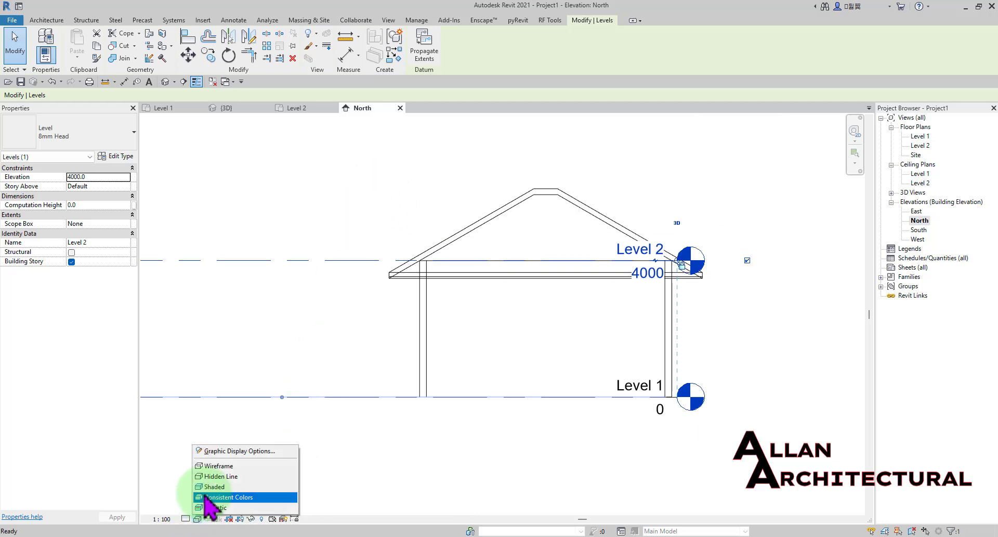
pyautogui.click(228, 477)
pyautogui.scroll(-2, 366, 327)
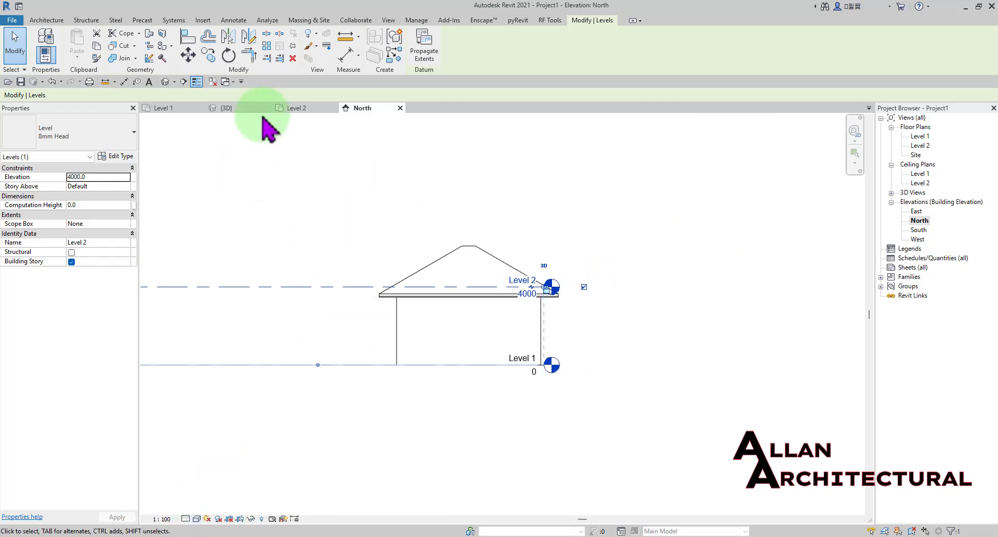
# Examine the lowered soffit's alignment with the roof eaves from several sides in the 3D view.
pyautogui.click(227, 108)
pyautogui.scroll(6, 303, 334)
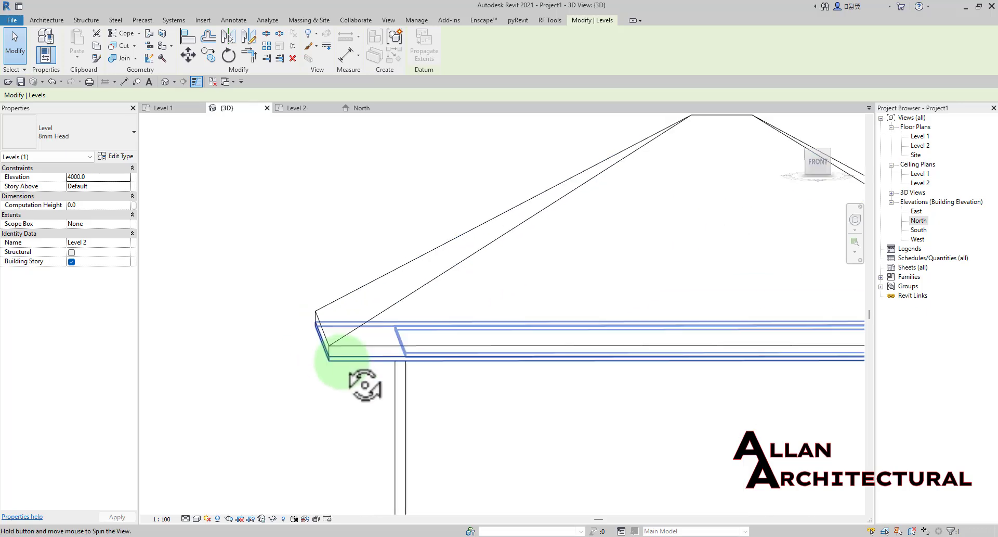
pyautogui.keyDown('shift'); pyautogui.moveTo(412, 390); pyautogui.dragTo(567, 413, button='middle'); pyautogui.keyUp('shift')
pyautogui.scroll(4, 350, 312)
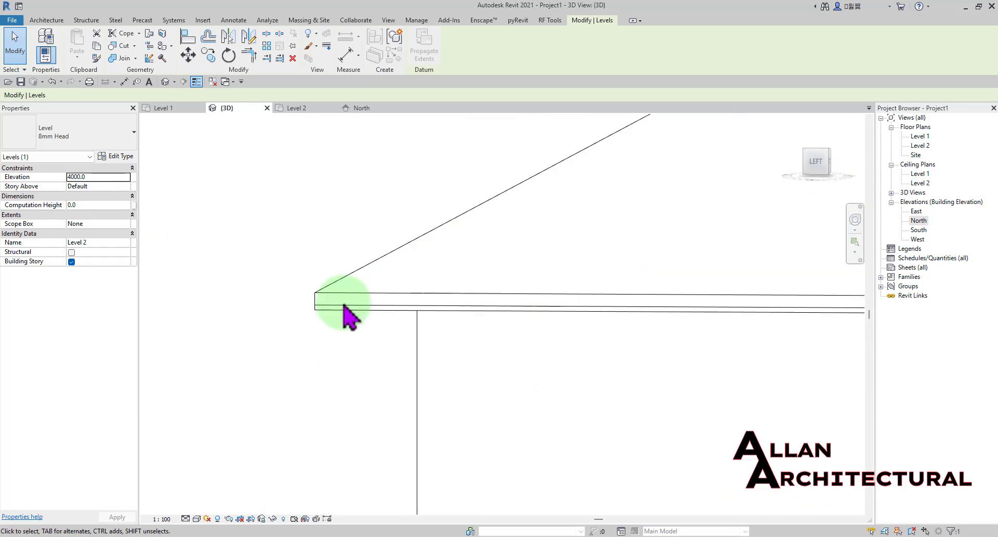
pyautogui.click(325, 290)
pyautogui.scroll(2, 316, 329)
pyautogui.click(287, 326)
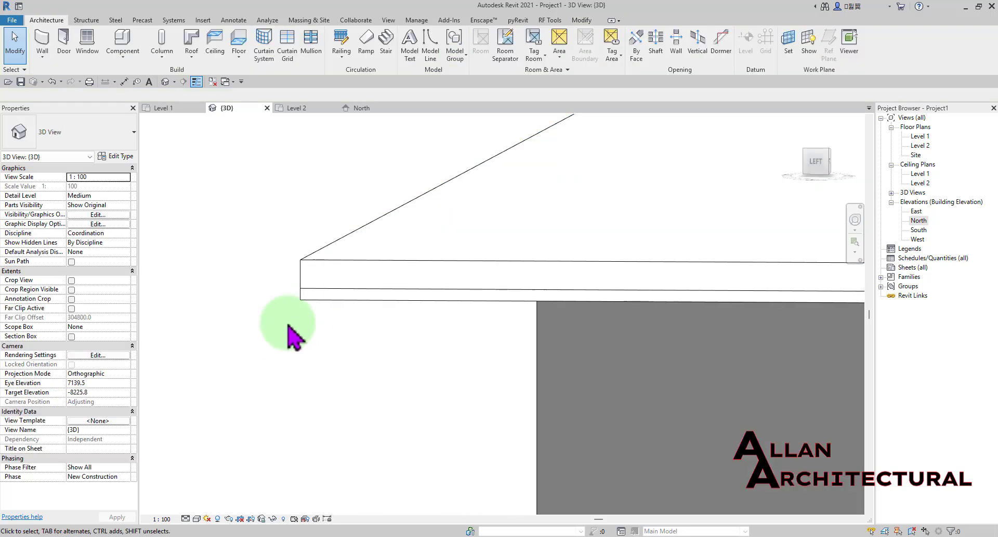
pyautogui.keyDown('shift'); pyautogui.moveTo(313, 301); pyautogui.dragTo(357, 361, button='middle'); pyautogui.keyUp('shift')
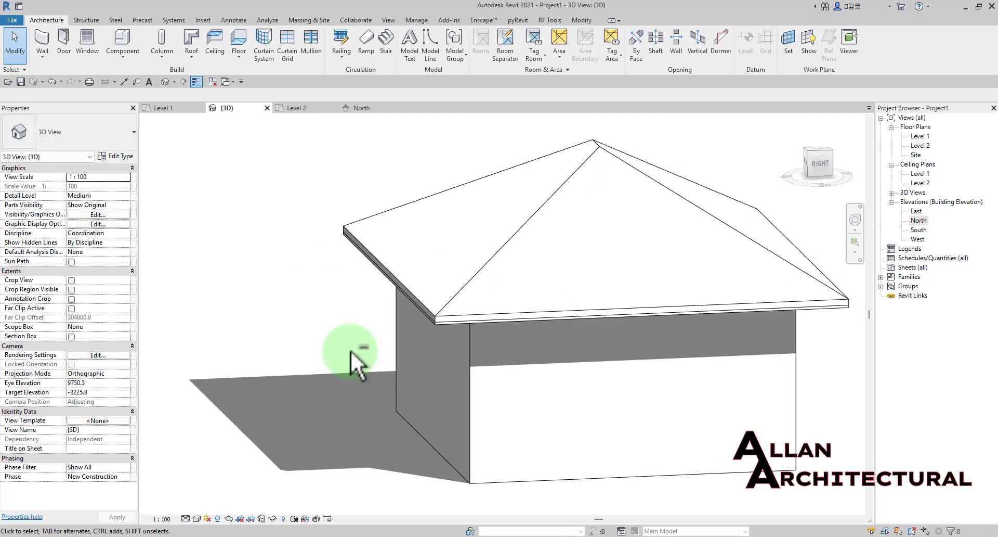
pyautogui.keyDown('shift'); pyautogui.moveTo(680, 334); pyautogui.dragTo(362, 218, button='middle'); pyautogui.keyUp('shift')
# Edit the roof footprint, turn off Defines Slope for the eave line on the building's right face, and finish the sketch.
pyautogui.click(536, 237)
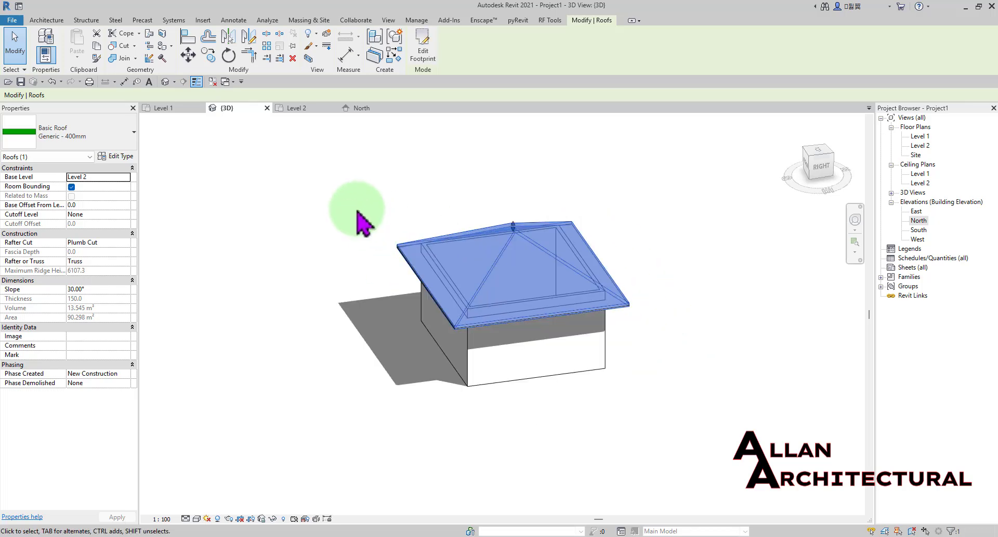
pyautogui.click(423, 52)
pyautogui.moveTo(490, 189)
pyautogui.keyDown('shift'); pyautogui.mouseDown(button='middle')
pyautogui.moveTo(553, 272)
pyautogui.moveTo(541, 300)
pyautogui.moveTo(561, 337)
pyautogui.mouseUp(button='middle'); pyautogui.keyUp('shift')
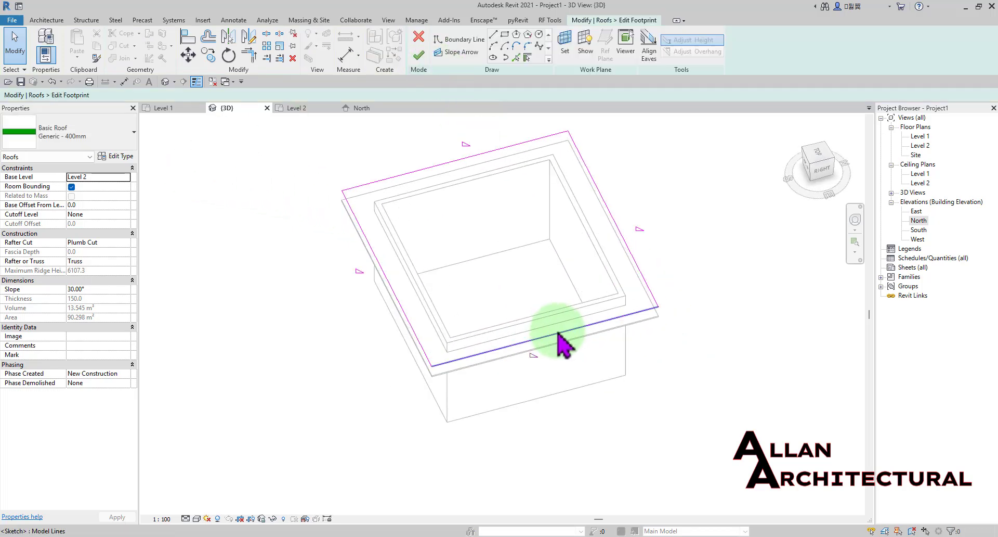
pyautogui.click(557, 337)
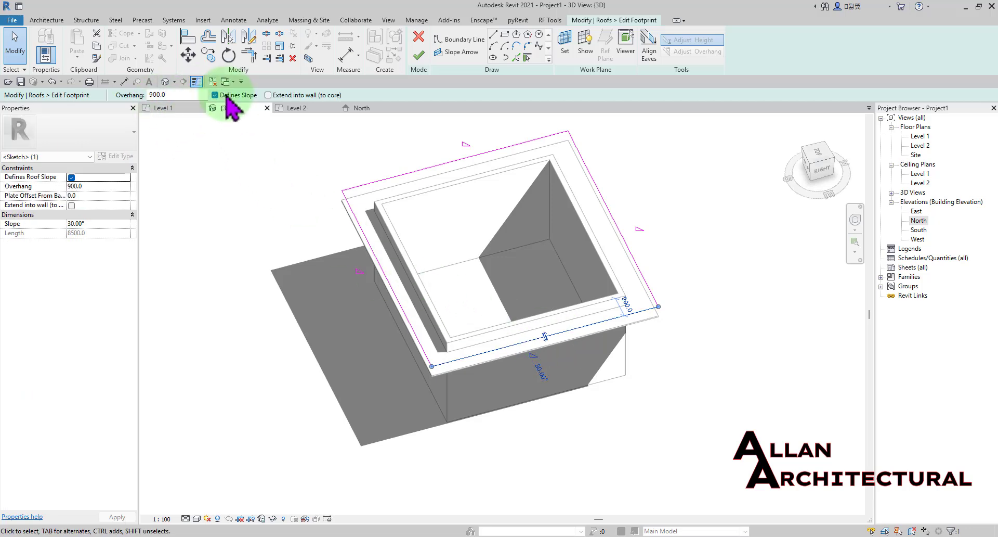
pyautogui.click(214, 95)
pyautogui.click(421, 56)
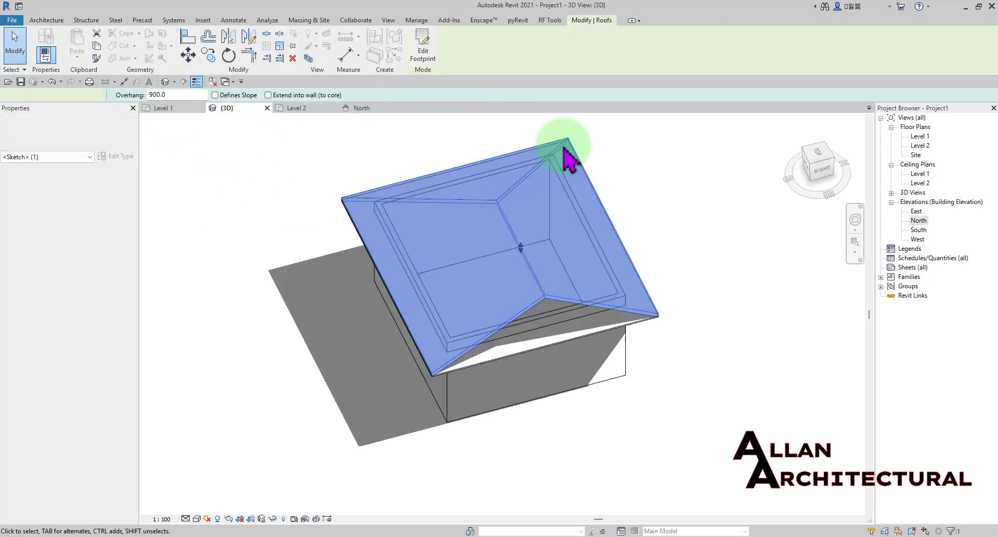
pyautogui.click(653, 263)
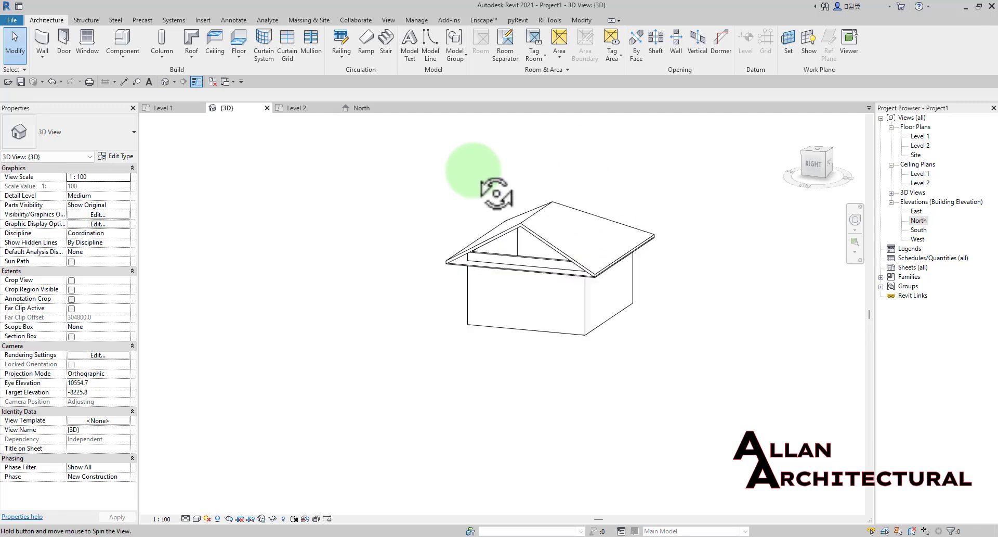
# Examine the roof's open gable end and the soffit beneath it from several angles in 3D.
pyautogui.keyDown('shift'); pyautogui.moveTo(497, 194); pyautogui.dragTo(505, 136, button='middle'); pyautogui.keyUp('shift')
pyautogui.keyDown('shift'); pyautogui.moveTo(503, 241); pyautogui.dragTo(709, 223, button='middle'); pyautogui.keyUp('shift')
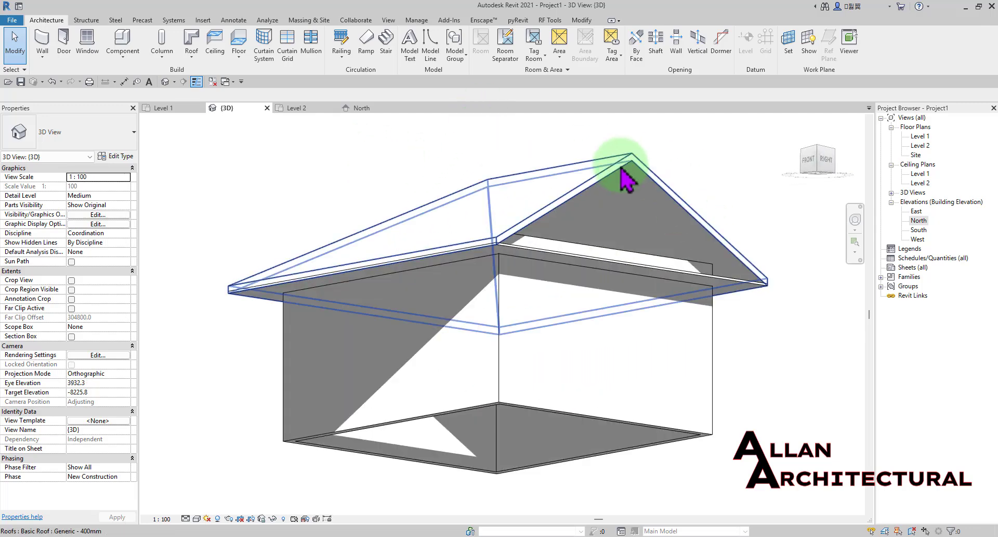
pyautogui.keyDown('shift'); pyautogui.moveTo(619, 185); pyautogui.dragTo(572, 221, button='middle'); pyautogui.keyUp('shift')
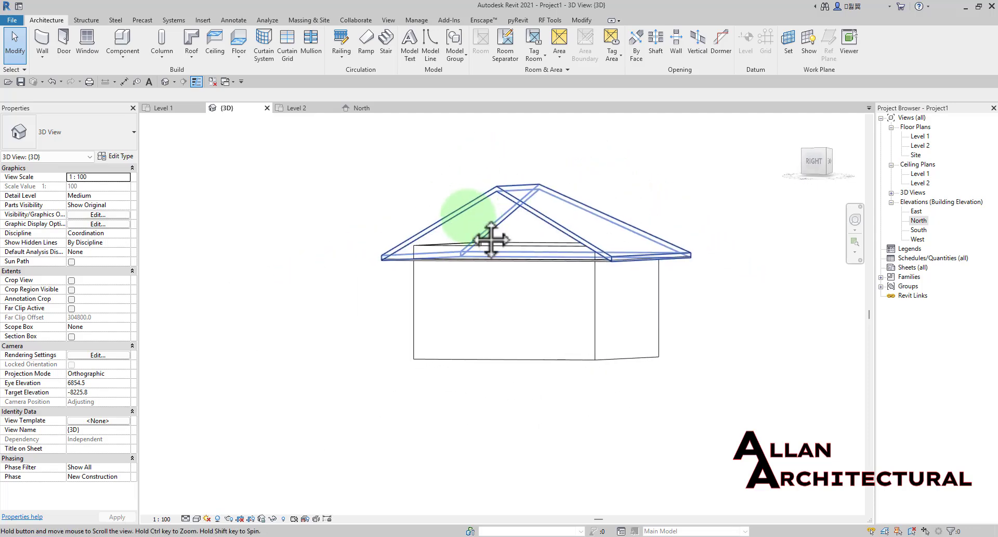
pyautogui.keyDown('shift'); pyautogui.moveTo(491, 240); pyautogui.dragTo(544, 207, button='middle'); pyautogui.keyUp('shift')
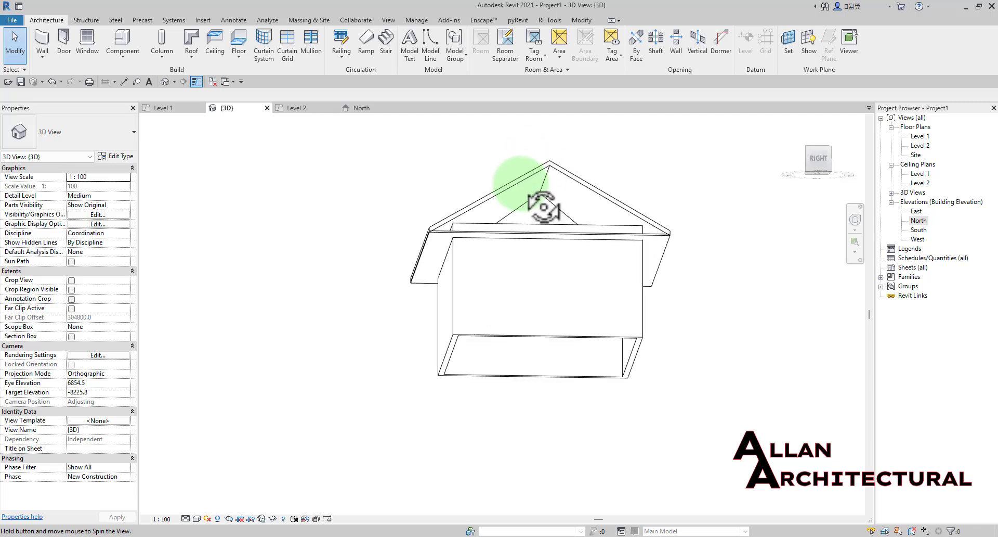
pyautogui.keyDown('shift'); pyautogui.moveTo(540, 256); pyautogui.dragTo(529, 251, button='middle'); pyautogui.keyUp('shift')
pyautogui.scroll(3, 457, 267)
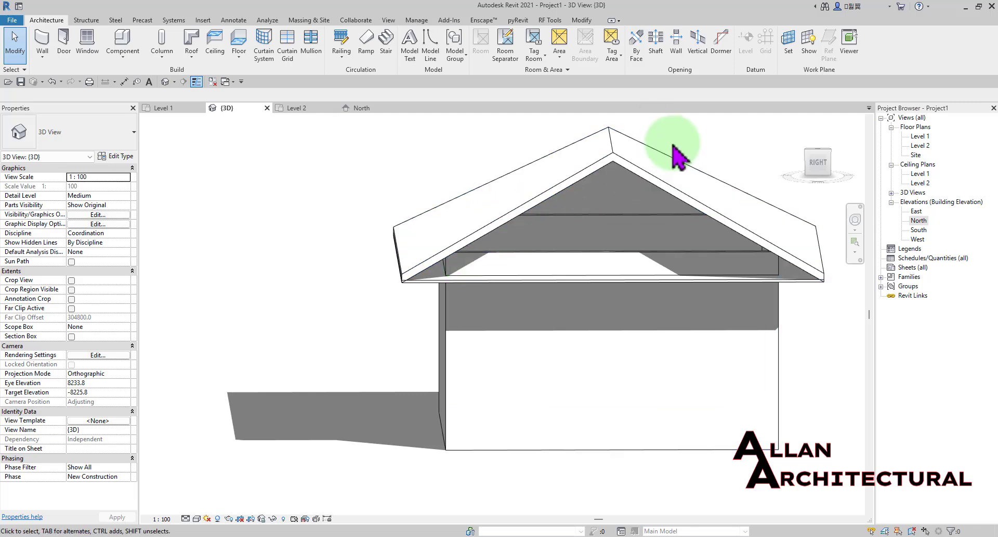
pyautogui.moveTo(676, 153)
pyautogui.keyDown('shift'); pyautogui.mouseDown(button='middle')
pyautogui.moveTo(635, 234)
pyautogui.moveTo(645, 160)
pyautogui.moveTo(586, 214)
pyautogui.moveTo(699, 239)
pyautogui.moveTo(685, 218)
pyautogui.moveTo(582, 250)
pyautogui.mouseUp(button='middle'); pyautogui.keyUp('shift')
pyautogui.scroll(3, 624, 218)
pyautogui.scroll(2, 613, 210)
pyautogui.scroll(-2, 657, 200)
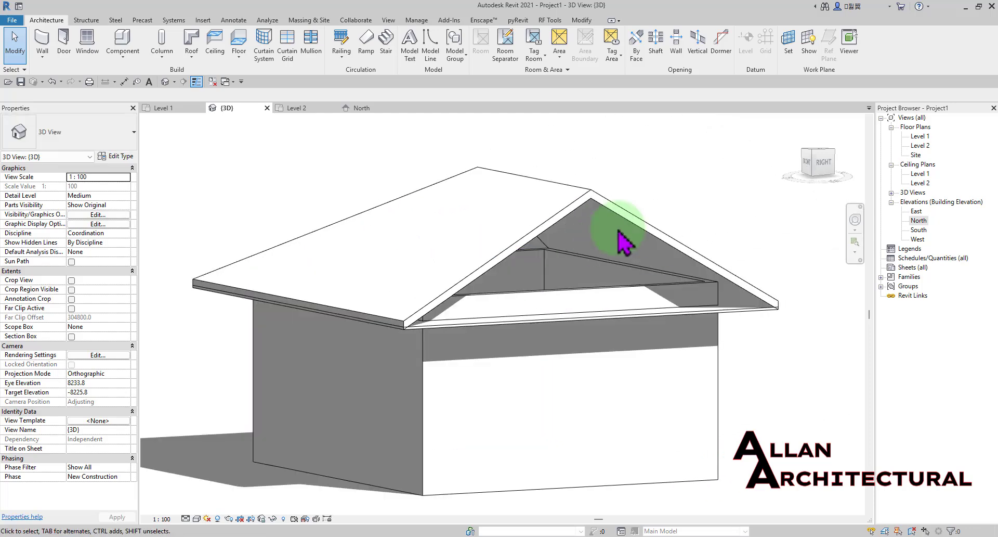
# Start a roof fascia and open the choice of fascia types for the gable edges.
pyautogui.click(192, 56)
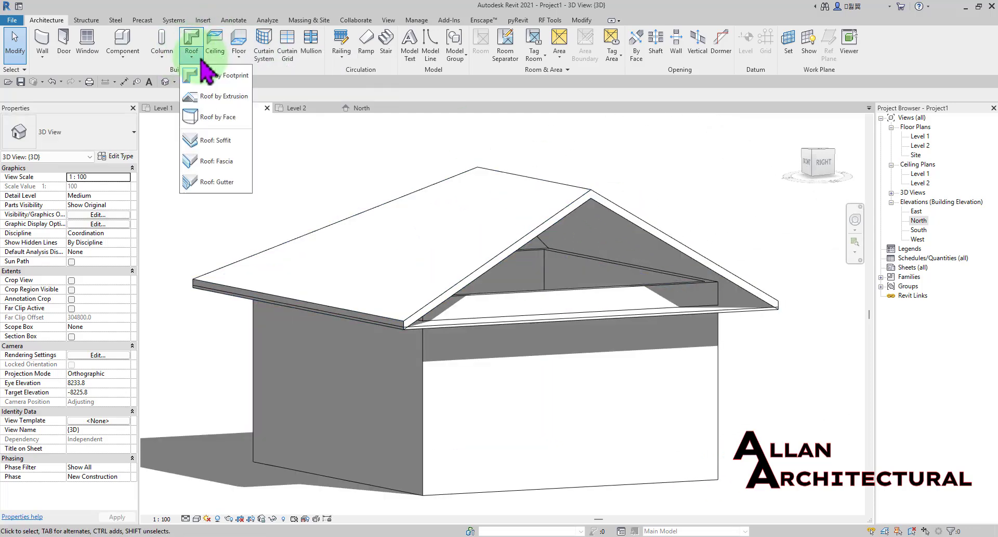
pyautogui.click(215, 161)
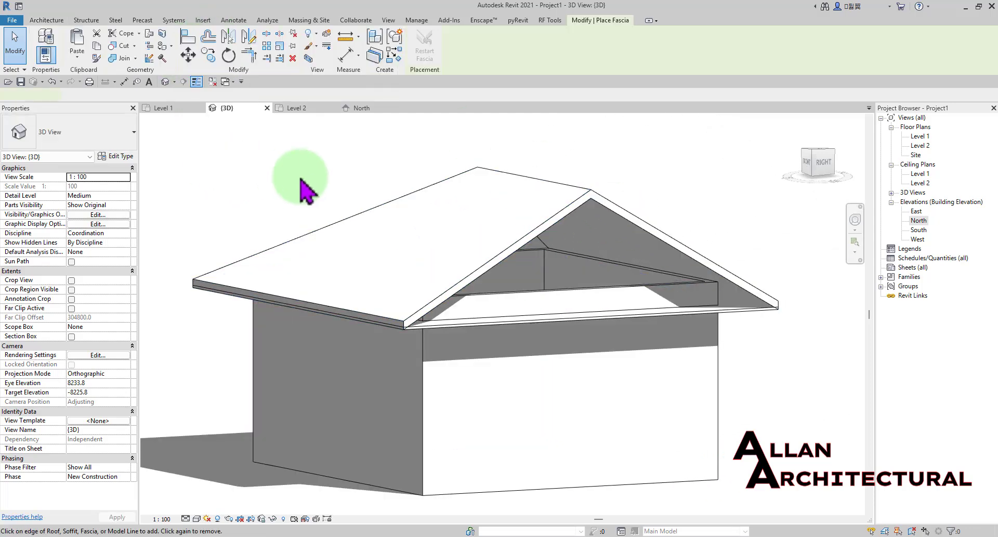
pyautogui.click(94, 136)
pyautogui.scroll(3, 426, 286)
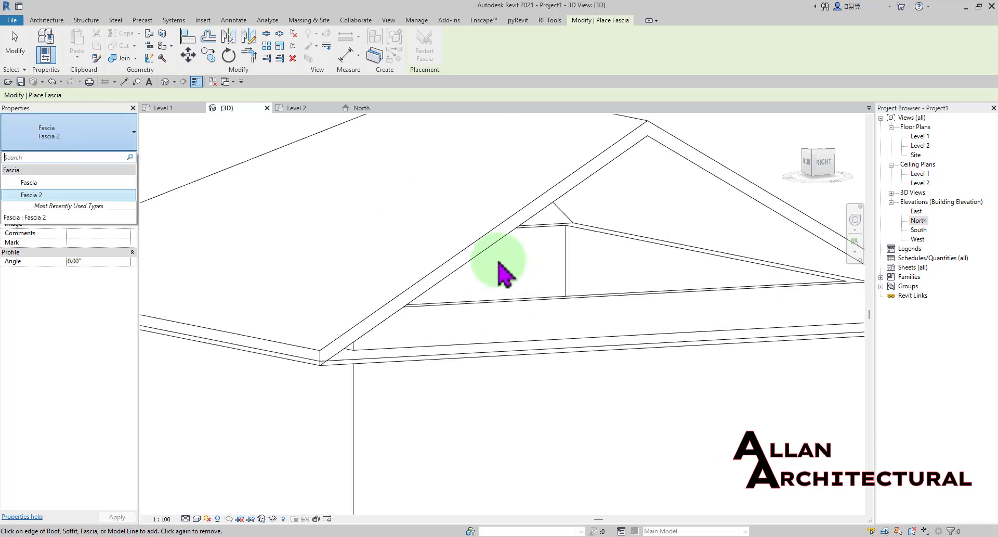
# Set up the Fascia 2 type for placement with the FASCIA CUSTOM PROFILE : AA- TYPE 1 profile.
pyautogui.click(83, 133)
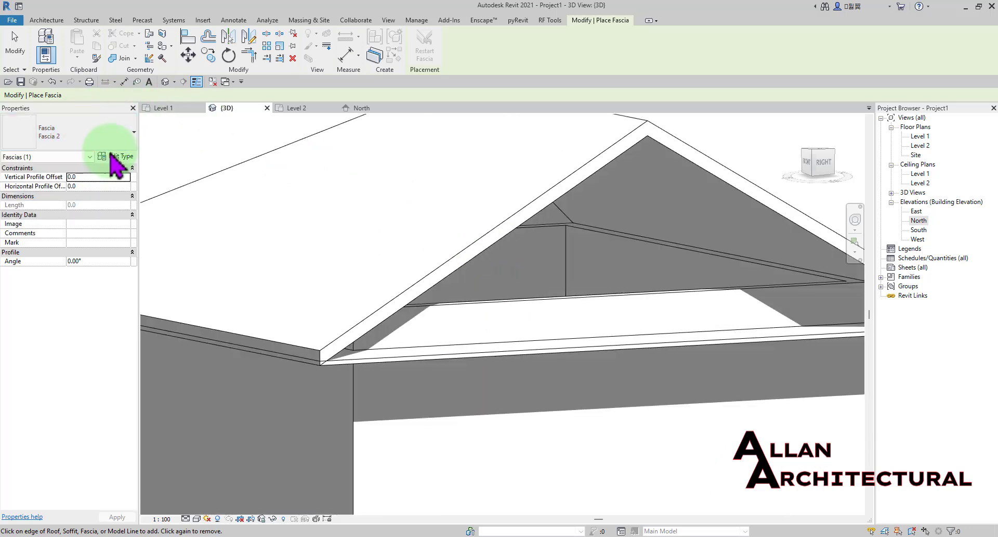
pyautogui.click(119, 157)
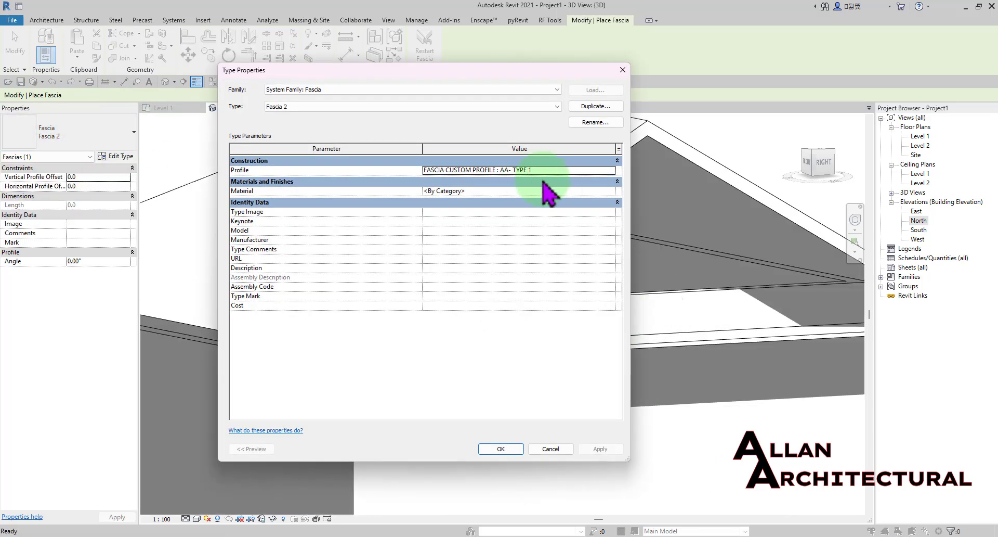
pyautogui.click(611, 170)
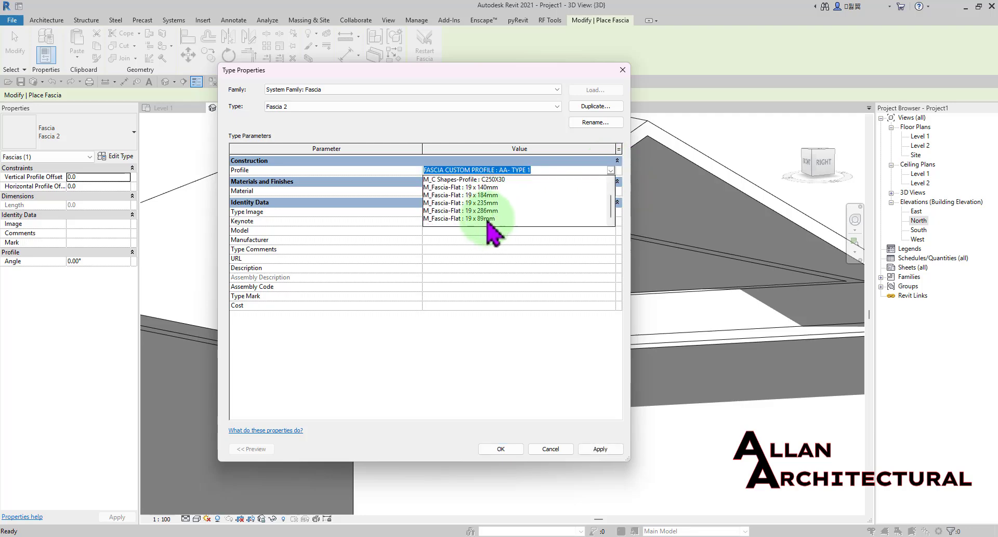
pyautogui.click(486, 202)
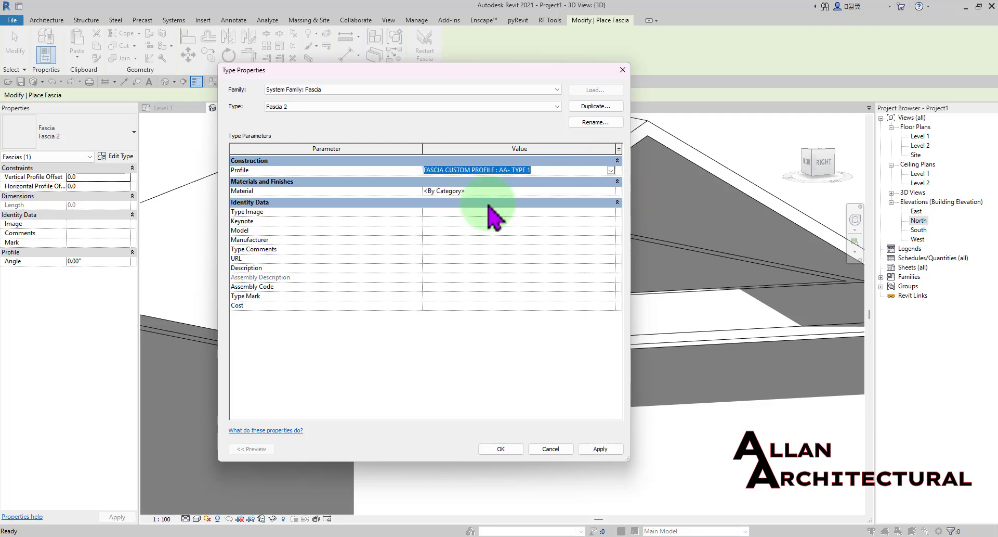
pyautogui.click(497, 448)
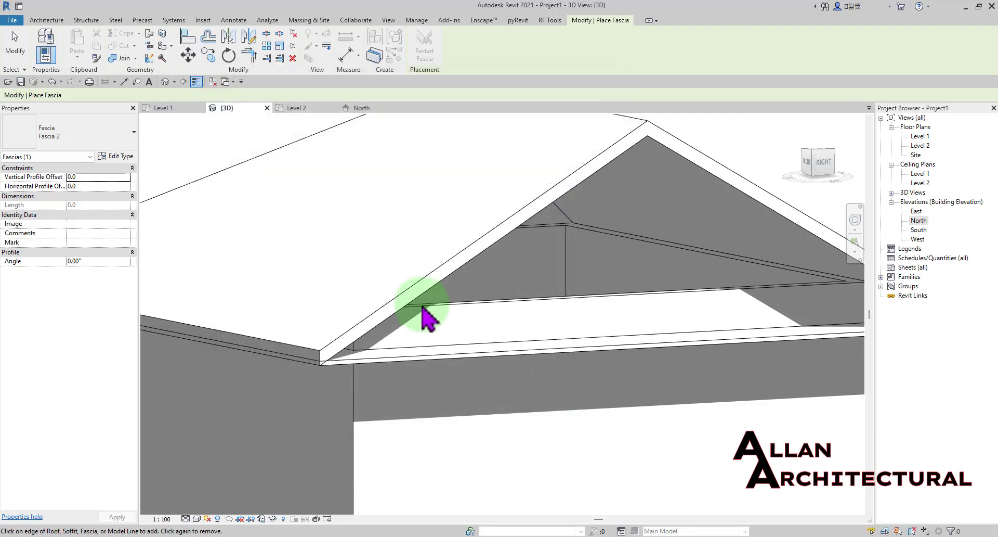
# Place the Fascia 2 fascia along both sloping rake edges of the gable roof.
pyautogui.scroll(5, 416, 304)
pyautogui.moveTo(549, 224); pyautogui.dragTo(526, 271, button='middle')
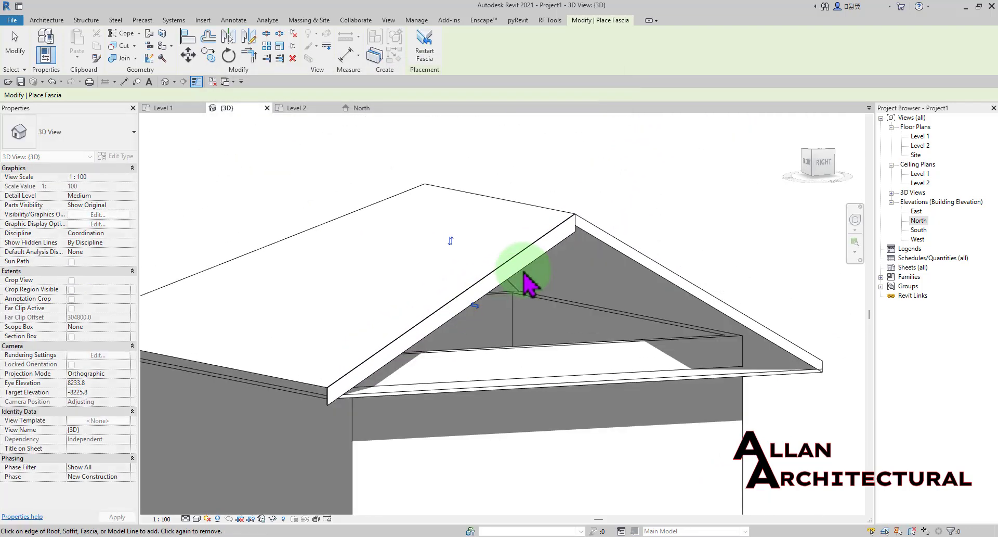
pyautogui.scroll(2, 555, 241)
pyautogui.click(608, 212)
pyautogui.scroll(-2, 614, 260)
# Add the fascia to the three remaining horizontal eave edges of the roof and end fascia placement.
pyautogui.keyDown('shift'); pyautogui.moveTo(616, 279); pyautogui.dragTo(458, 424, button='middle'); pyautogui.keyUp('shift')
pyautogui.scroll(4, 541, 396)
pyautogui.click(539, 383)
pyautogui.scroll(-4, 539, 383)
pyautogui.keyDown('shift'); pyautogui.moveTo(364, 390); pyautogui.dragTo(510, 398, button='middle'); pyautogui.keyUp('shift')
pyautogui.scroll(3, 512, 398)
pyautogui.click(517, 399)
pyautogui.scroll(-3, 517, 399)
pyautogui.keyDown('shift'); pyautogui.moveTo(318, 393); pyautogui.dragTo(499, 397, button='middle'); pyautogui.keyUp('shift')
pyautogui.scroll(3, 416, 327)
pyautogui.click(399, 322)
pyautogui.scroll(-3, 572, 304)
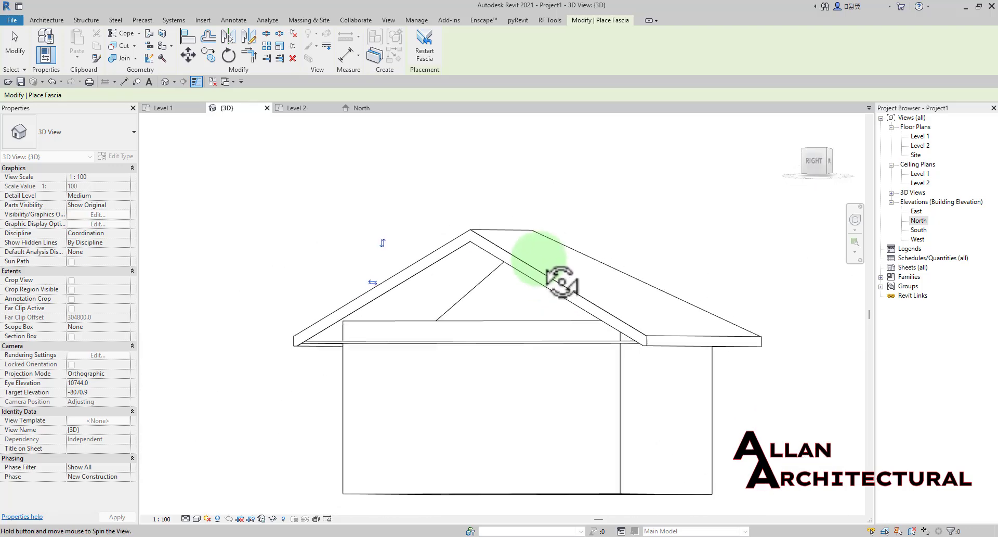
pyautogui.moveTo(562, 279)
pyautogui.keyDown('shift'); pyautogui.mouseDown(button='middle')
pyautogui.moveTo(597, 278)
pyautogui.moveTo(626, 312)
pyautogui.moveTo(754, 281)
pyautogui.moveTo(564, 272)
pyautogui.mouseUp(button='middle'); pyautogui.keyUp('shift')
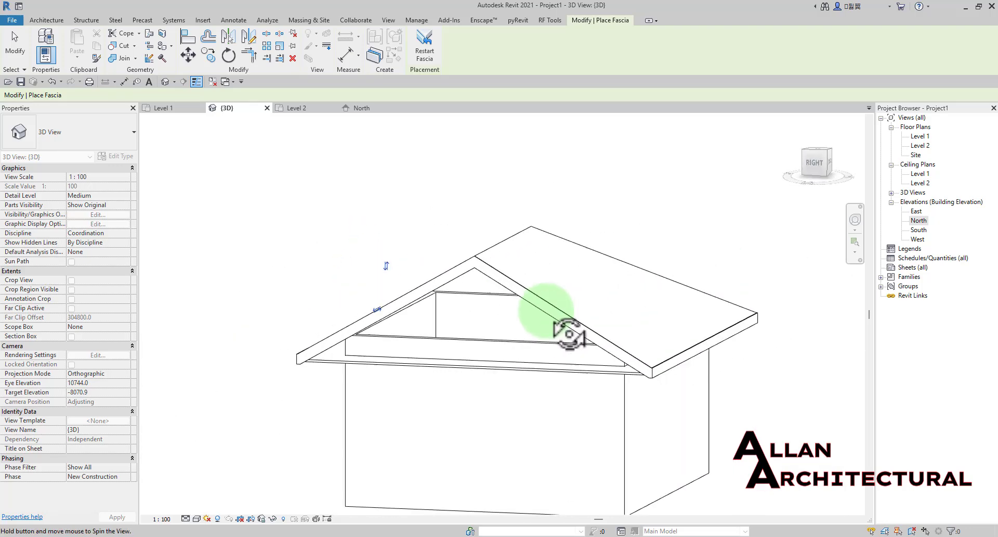
pyautogui.scroll(2, 403, 295)
pyautogui.press('Escape')
pyautogui.press('Escape')
# Examine how the fascia meets the soffit at the eave corner below the gable.
pyautogui.scroll(2, 281, 371)
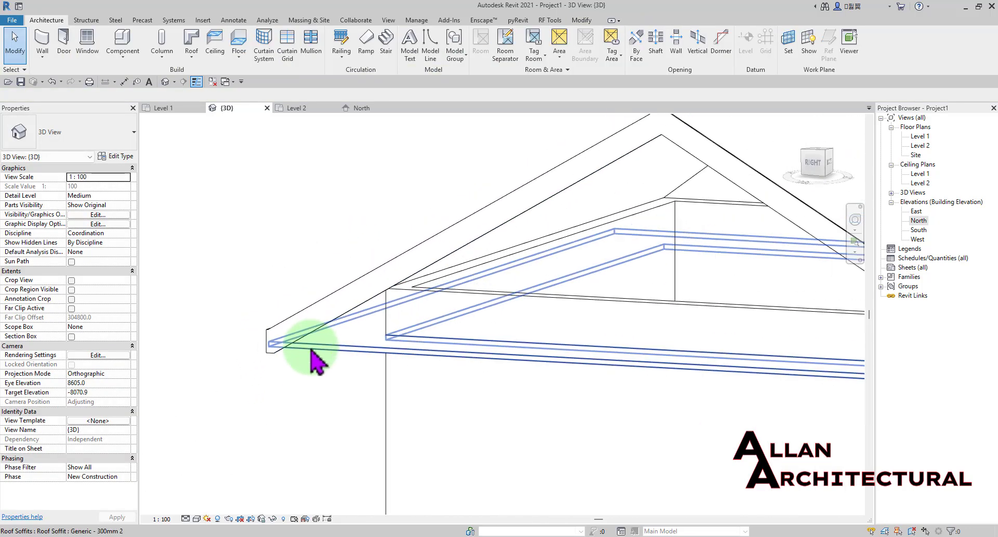
pyautogui.keyDown('shift'); pyautogui.moveTo(322, 349); pyautogui.dragTo(359, 317, button='middle'); pyautogui.keyUp('shift')
pyautogui.scroll(2, 417, 347)
pyautogui.scroll(1, 507, 367)
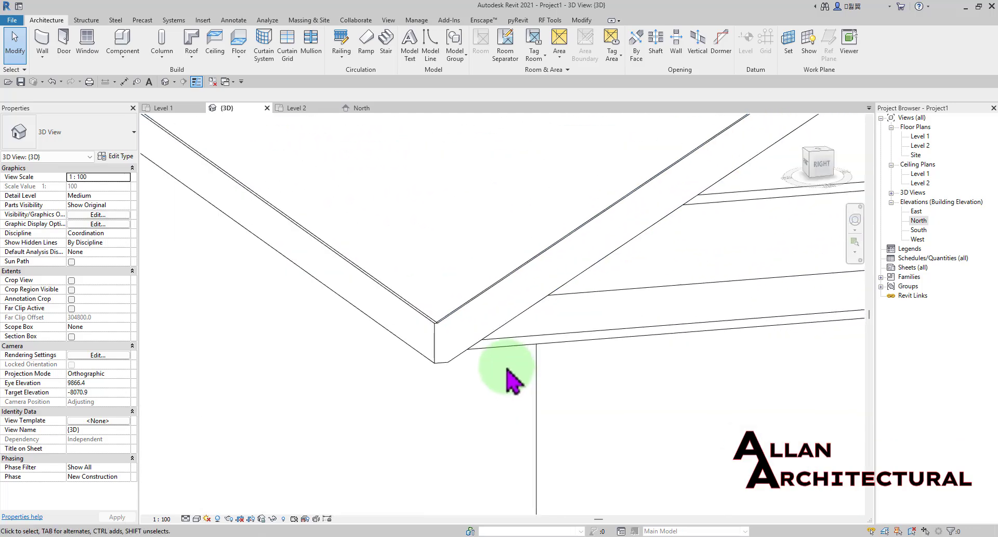
pyautogui.scroll(-2, 497, 365)
pyautogui.keyDown('shift'); pyautogui.moveTo(489, 365); pyautogui.dragTo(455, 313, button='middle'); pyautogui.keyUp('shift')
pyautogui.moveTo(448, 346)
pyautogui.keyDown('shift'); pyautogui.mouseDown(button='middle')
pyautogui.moveTo(397, 367)
pyautogui.moveTo(457, 272)
pyautogui.moveTo(543, 188)
pyautogui.moveTo(590, 241)
pyautogui.moveTo(618, 156)
pyautogui.moveTo(564, 237)
pyautogui.mouseUp(button='middle'); pyautogui.keyUp('shift')
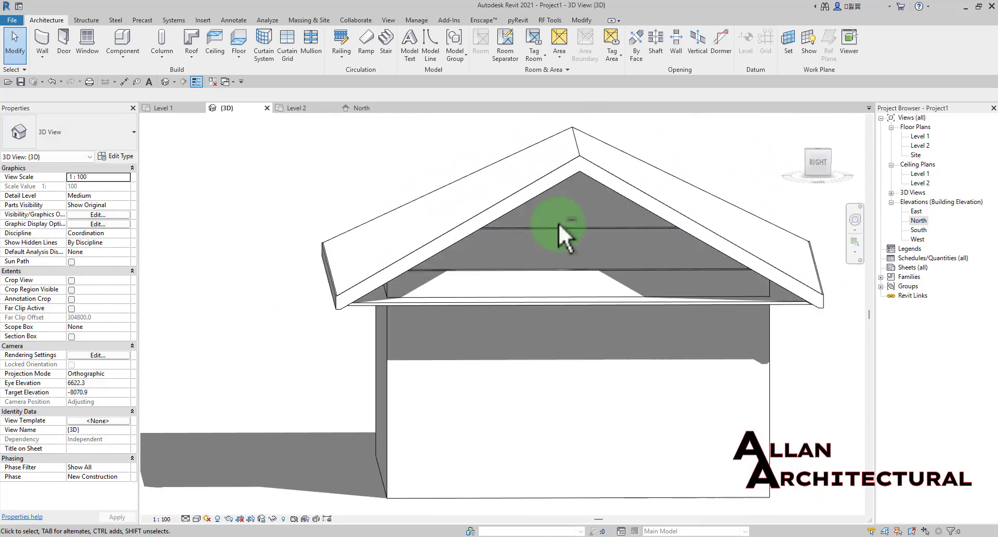
# Attach the top of the gable-end wall to the roof above it.
pyautogui.click(536, 270)
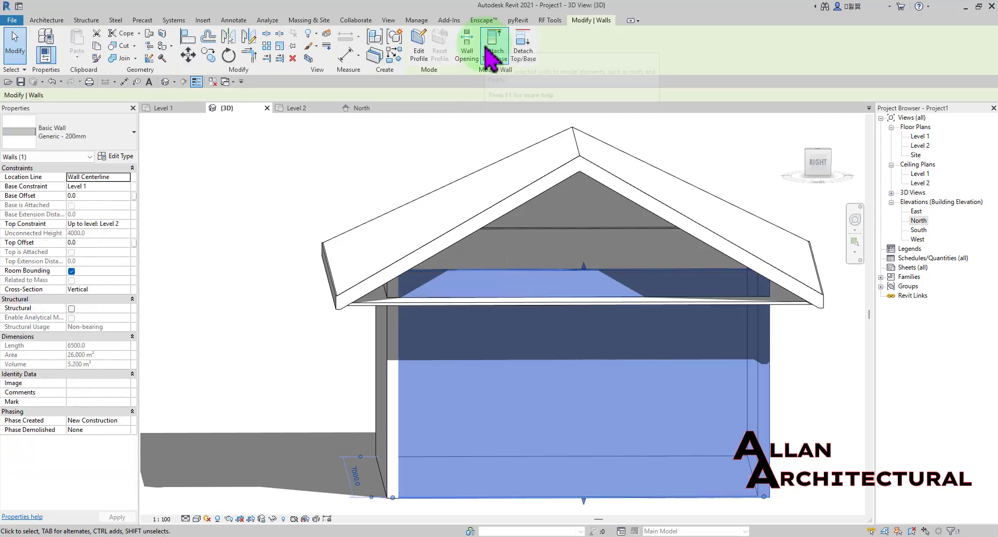
pyautogui.click(491, 52)
pyautogui.click(574, 169)
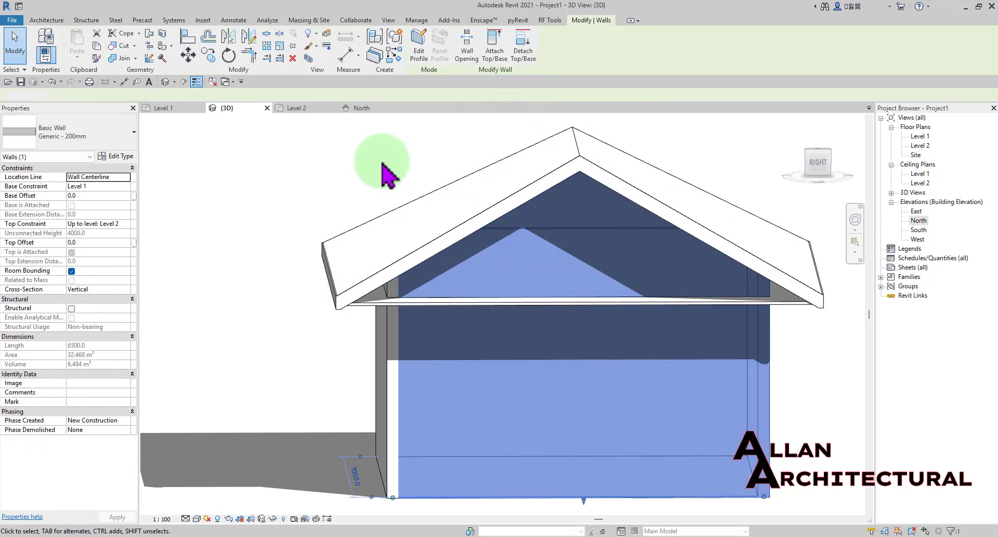
pyautogui.press('Escape')
pyautogui.moveTo(388, 174)
pyautogui.keyDown('shift'); pyautogui.mouseDown(button='middle')
pyautogui.moveTo(517, 245)
pyautogui.moveTo(490, 192)
pyautogui.moveTo(419, 234)
pyautogui.moveTo(273, 278)
pyautogui.moveTo(367, 294)
pyautogui.moveTo(351, 325)
pyautogui.mouseUp(button='middle'); pyautogui.keyUp('shift')
pyautogui.scroll(3, 374, 232)
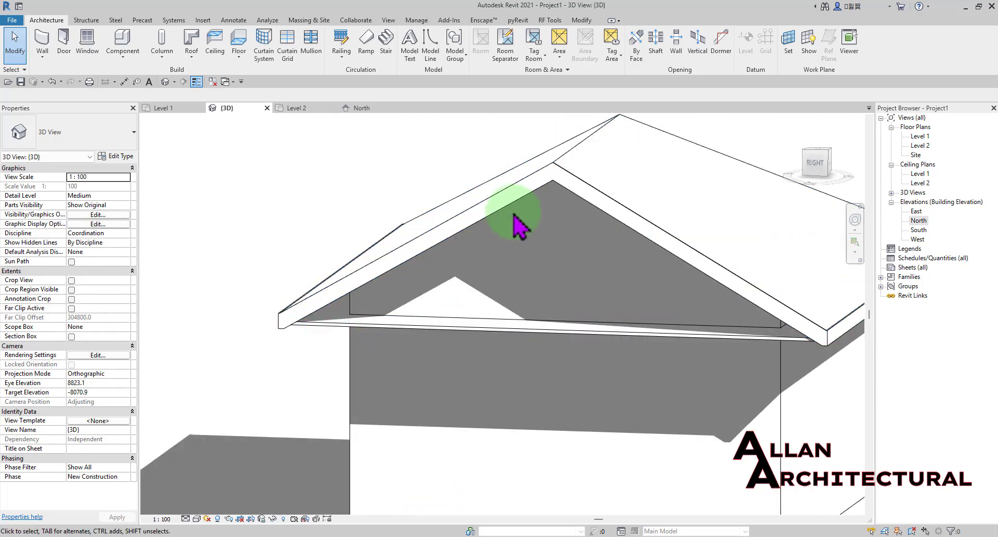
# Start editing the boundary of the roof soffit that runs under the gable end.
pyautogui.scroll(-5, 563, 245)
pyautogui.keyDown('shift'); pyautogui.moveTo(564, 245); pyautogui.dragTo(455, 347, button='middle'); pyautogui.keyUp('shift')
pyautogui.scroll(2, 603, 310)
pyautogui.scroll(1, 457, 347)
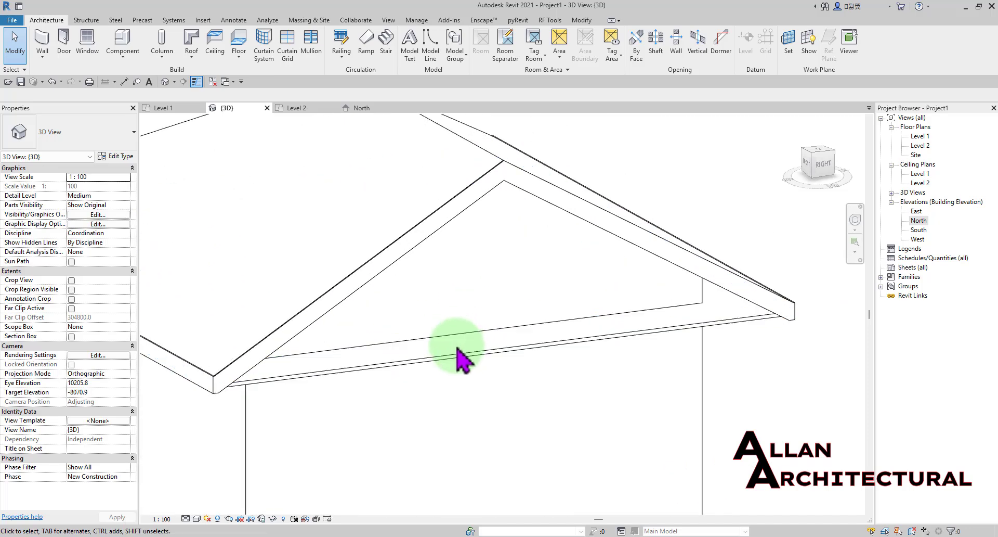
pyautogui.click(457, 356)
pyautogui.scroll(-4, 631, 312)
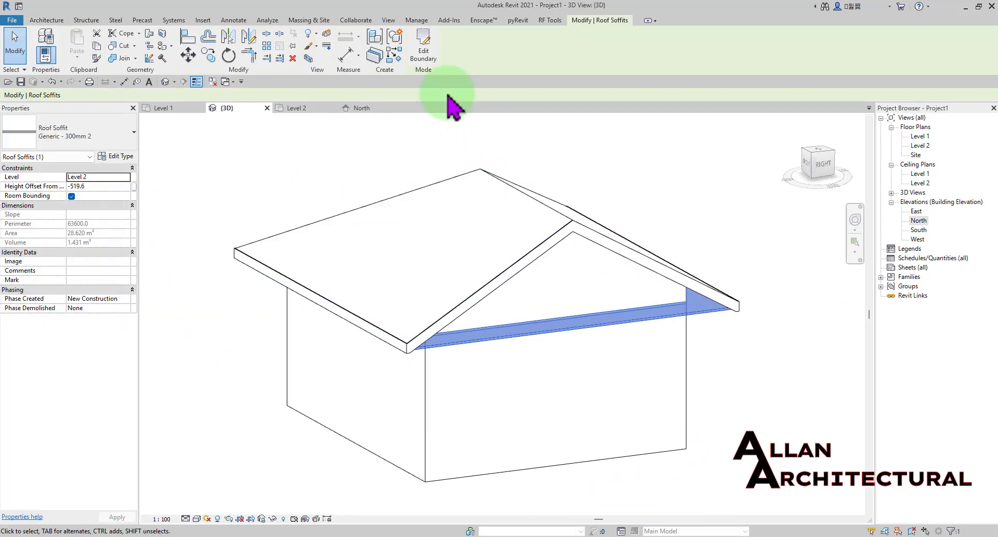
pyautogui.click(423, 50)
pyautogui.moveTo(490, 183)
pyautogui.keyDown('shift'); pyautogui.mouseDown(button='middle')
pyautogui.moveTo(472, 328)
pyautogui.moveTo(442, 350)
pyautogui.moveTo(452, 407)
pyautogui.moveTo(510, 301)
pyautogui.mouseUp(button='middle'); pyautogui.keyUp('shift')
pyautogui.scroll(3, 512, 299)
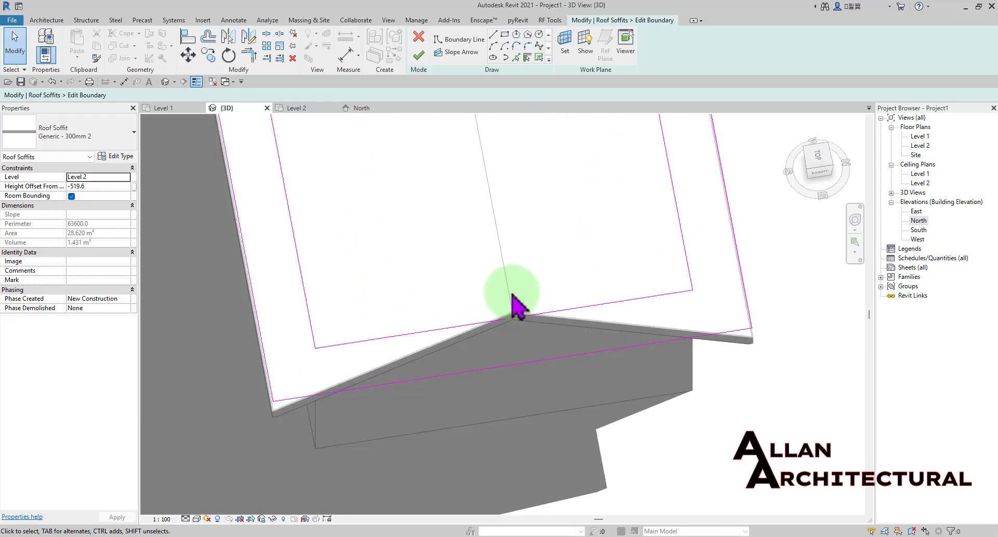
pyautogui.scroll(3, 323, 353)
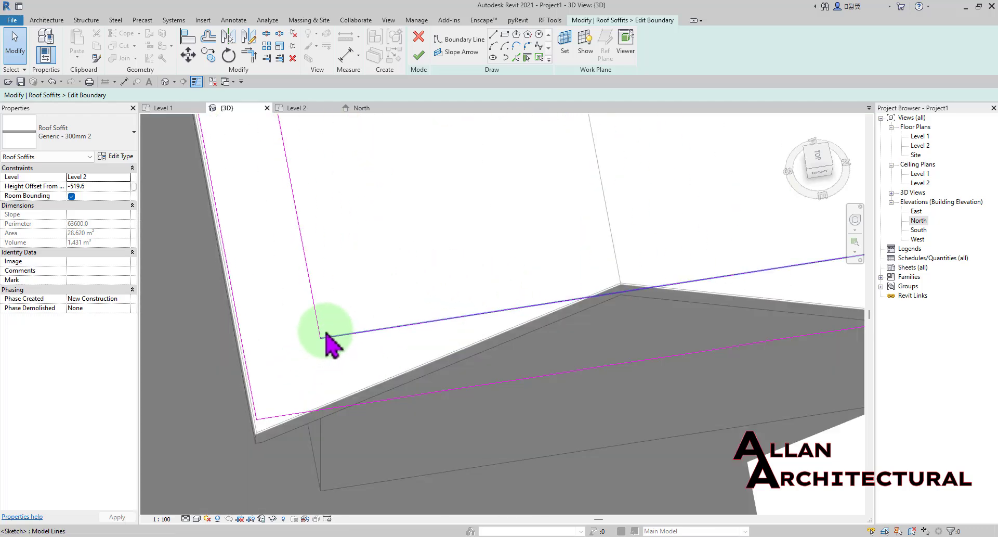
pyautogui.scroll(-2, 326, 327)
pyautogui.moveTo(490, 328)
pyautogui.keyDown('shift'); pyautogui.mouseDown(button='middle')
pyautogui.moveTo(491, 347)
pyautogui.moveTo(414, 286)
pyautogui.moveTo(606, 236)
pyautogui.mouseUp(button='middle'); pyautogui.keyUp('shift')
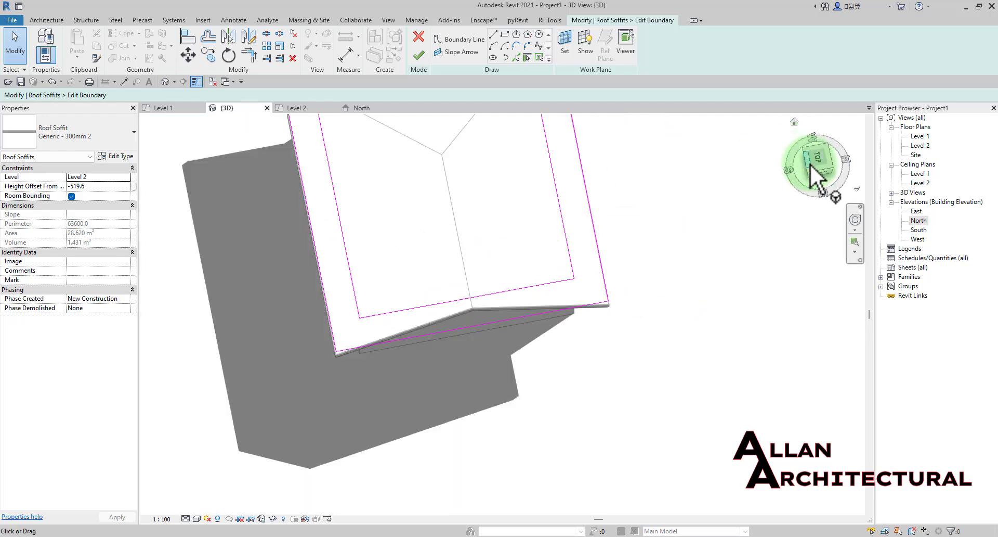
# Split the inner and outer soffit boundary lines near the middle of the gable end.
pyautogui.moveTo(813, 156); pyautogui.dragTo(771, 244)
pyautogui.scroll(-3, 597, 324)
pyautogui.middleClick(597, 323)
pyautogui.middleClick(597, 324)
pyautogui.scroll(3, 538, 391)
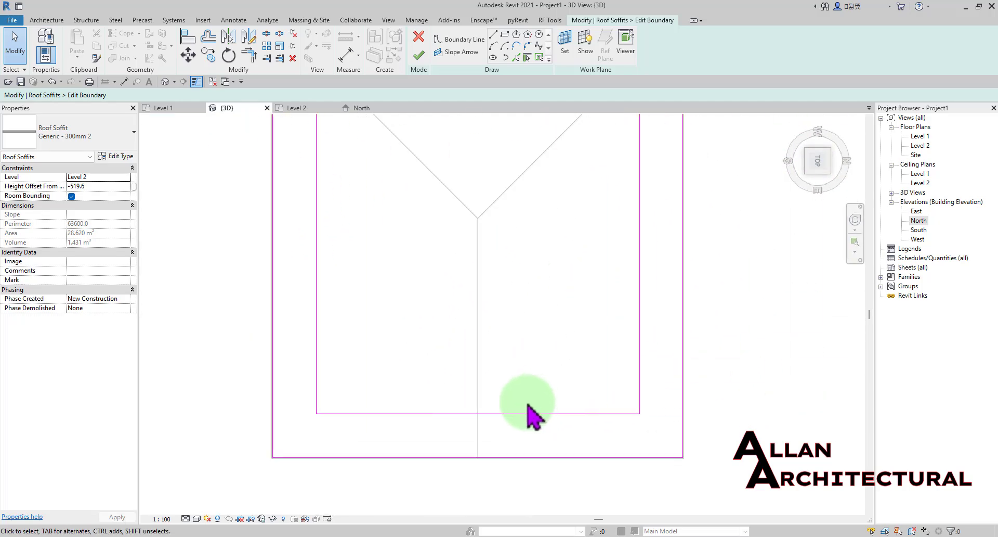
pyautogui.moveTo(500, 393); pyautogui.dragTo(526, 354, button='middle')
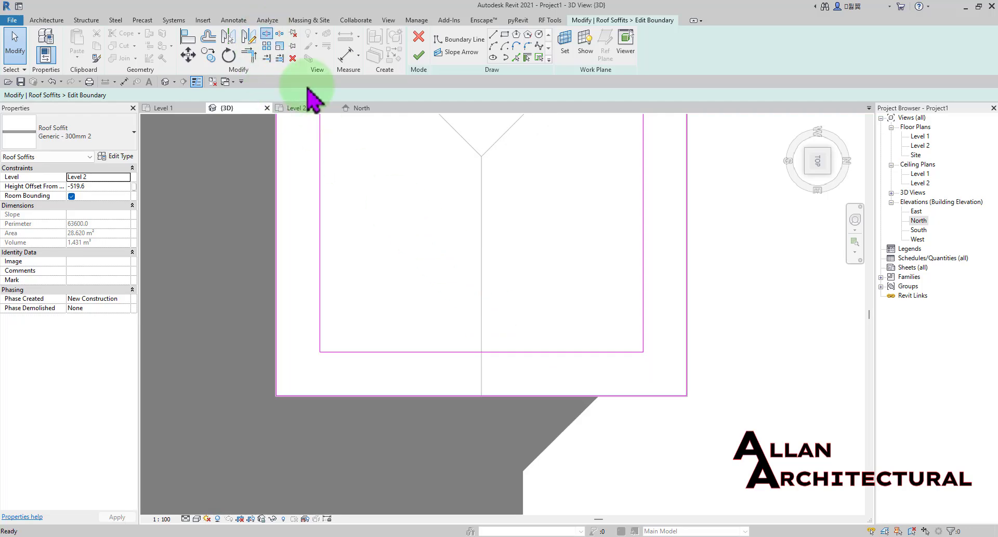
pyautogui.press('s')
pyautogui.press('l')
pyautogui.scroll(3, 499, 333)
pyautogui.click(452, 353)
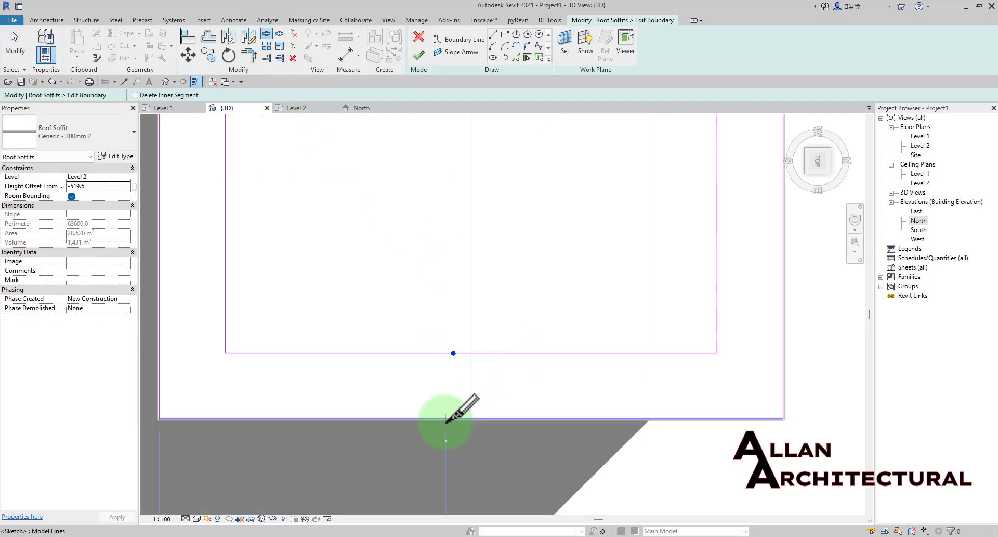
pyautogui.scroll(-2, 334, 317)
pyautogui.moveTo(341, 311); pyautogui.dragTo(455, 317, button='middle')
pyautogui.press('Escape')
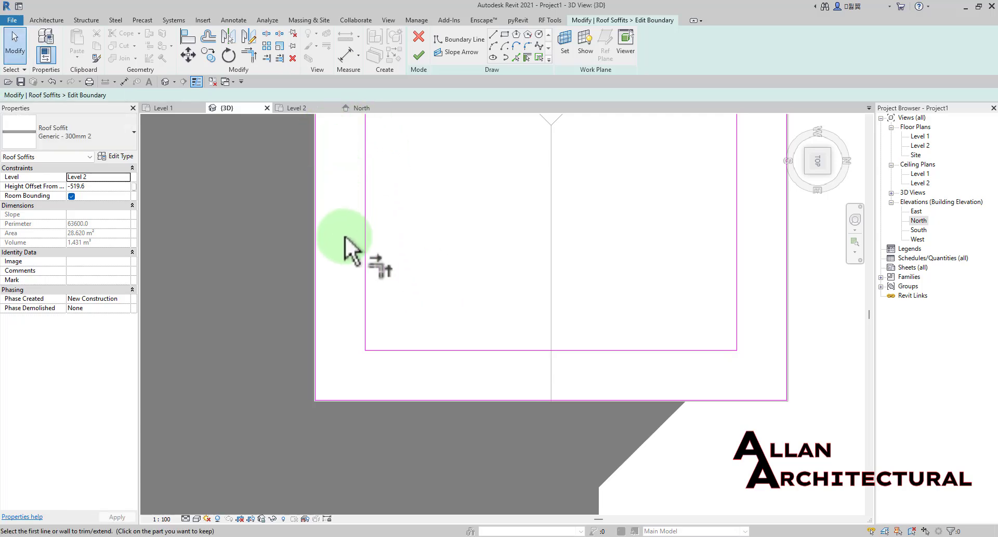
# Trim both inner side lines of the soffit boundary to the outer gable-end line, forming closed corners.
pyautogui.click(358, 333)
pyautogui.scroll(1, 358, 333)
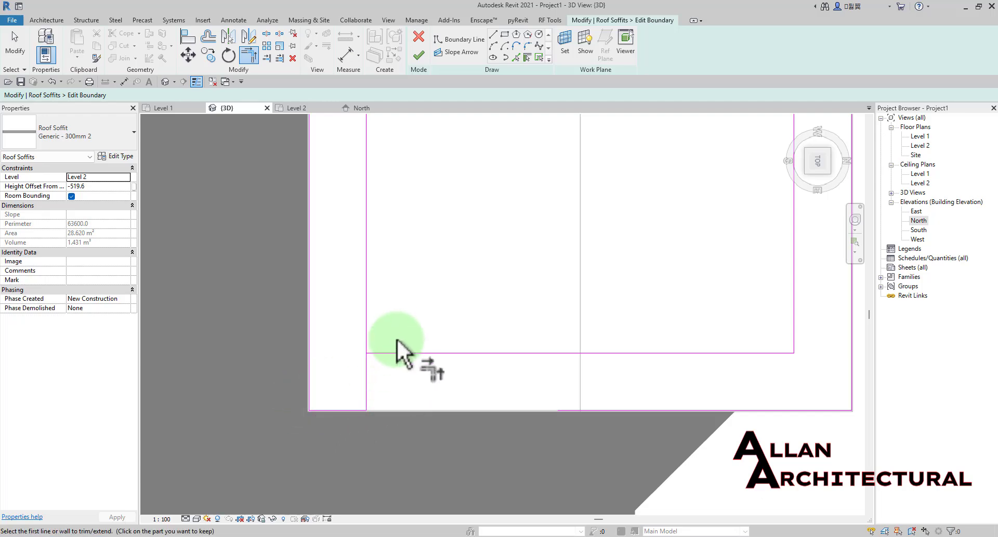
pyautogui.scroll(1, 397, 338)
pyautogui.scroll(-1, 421, 329)
pyautogui.moveTo(757, 355); pyautogui.dragTo(464, 357, button='middle')
pyautogui.scroll(1, 502, 344)
pyautogui.click(506, 329)
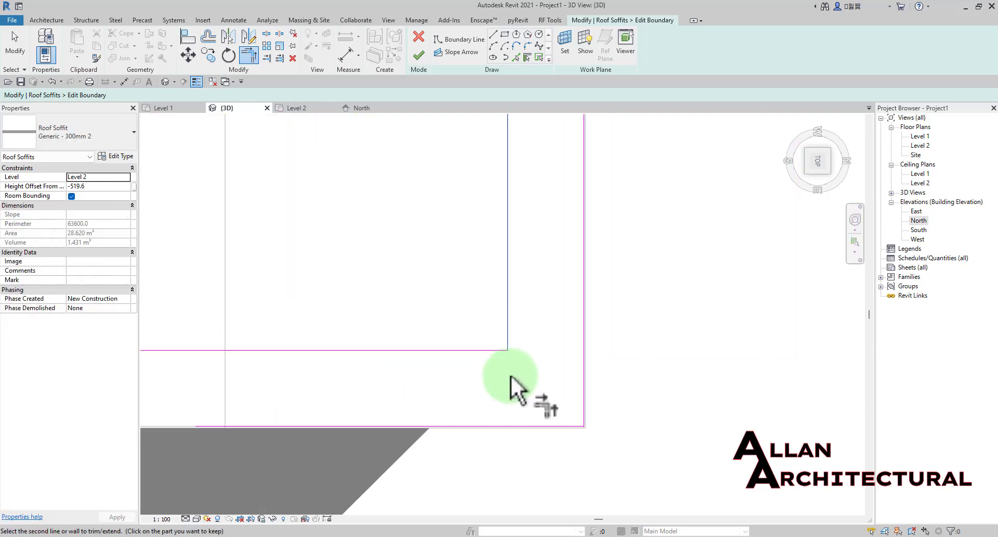
pyautogui.click(529, 425)
pyautogui.press('Escape')
# Delete the two leftover inner boundary segments across the gable end.
pyautogui.scroll(-1, 570, 376)
pyautogui.click(475, 359)
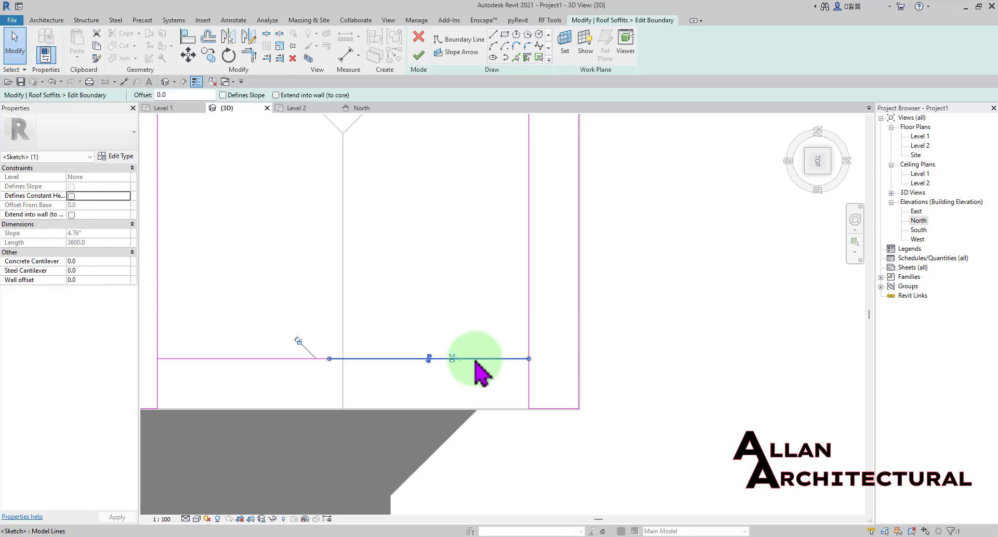
pyautogui.press('e')
pyautogui.click(279, 358)
pyautogui.press('d')
pyautogui.press('e')
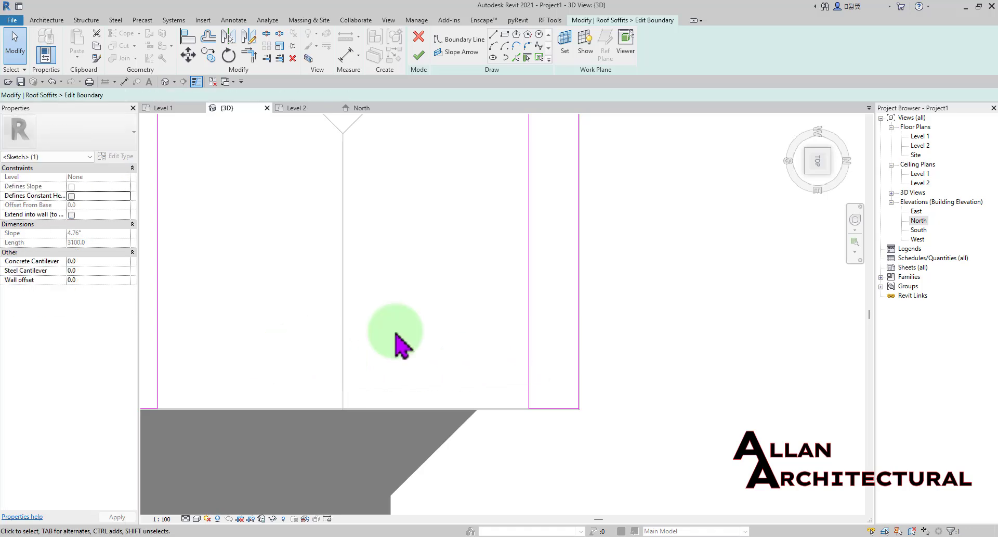
# Finish the soffit boundary edit and check the soffit ends on both sides of the gable in 3D.
pyautogui.scroll(-1, 398, 331)
pyautogui.moveTo(331, 338); pyautogui.dragTo(427, 342, button='middle')
pyautogui.scroll(4, 310, 387)
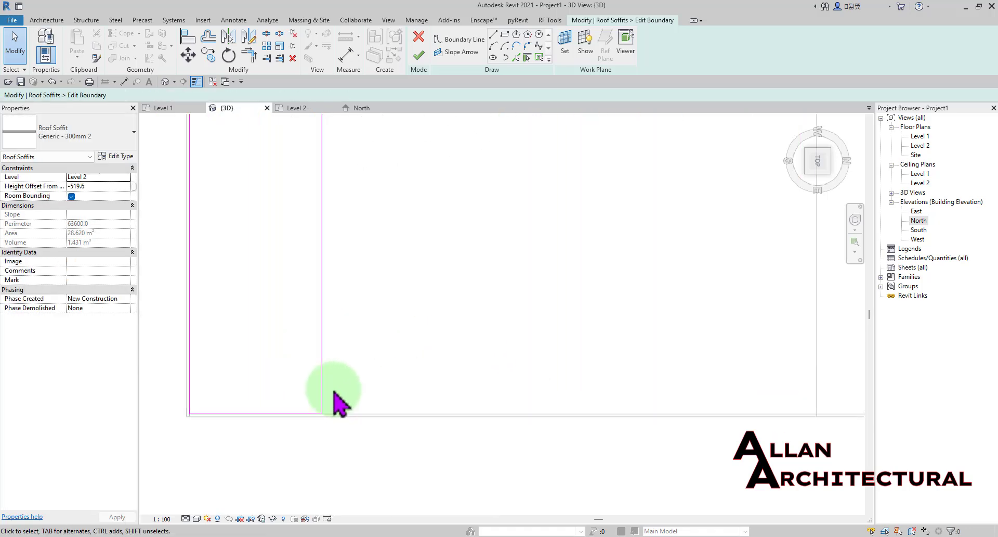
pyautogui.scroll(-2, 334, 390)
pyautogui.click(420, 58)
pyautogui.scroll(-2, 392, 319)
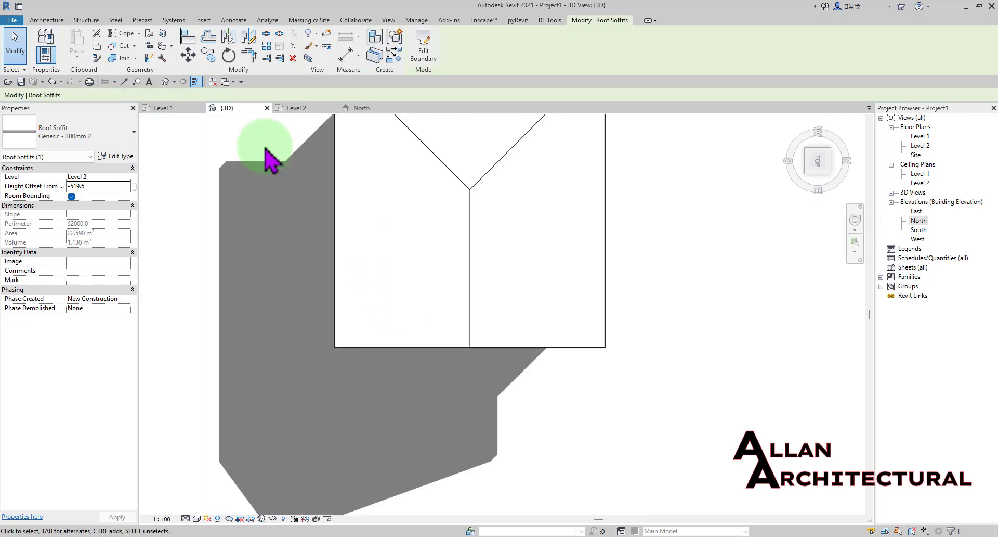
pyautogui.keyDown('shift'); pyautogui.moveTo(301, 328); pyautogui.dragTo(324, 106, button='middle'); pyautogui.keyUp('shift')
pyautogui.click(584, 193)
pyautogui.keyDown('shift'); pyautogui.moveTo(502, 291); pyautogui.dragTo(365, 258, button='middle'); pyautogui.keyUp('shift')
pyautogui.scroll(8, 367, 262)
pyautogui.scroll(-3, 338, 266)
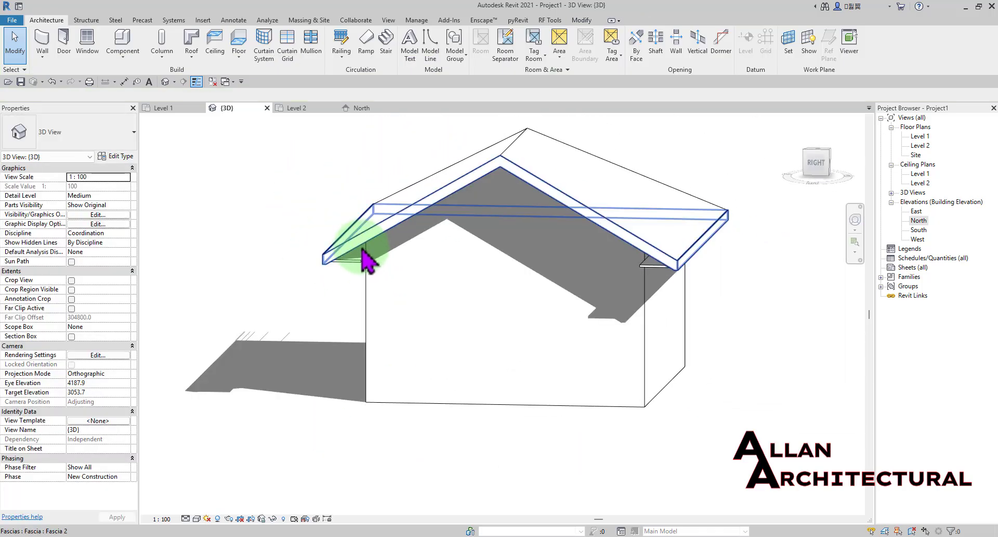
# Open the Level 2 floor plan and set its visual style to Wireframe to expose the soffit lines at the roof corner.
pyautogui.click(327, 110)
pyautogui.scroll(3, 357, 174)
pyautogui.moveTo(517, 211); pyautogui.dragTo(396, 245, button='middle')
pyautogui.scroll(1, 468, 236)
pyautogui.scroll(1, 614, 230)
pyautogui.moveTo(577, 237); pyautogui.dragTo(508, 211, button='middle')
pyautogui.scroll(-2, 510, 265)
pyautogui.scroll(2, 477, 228)
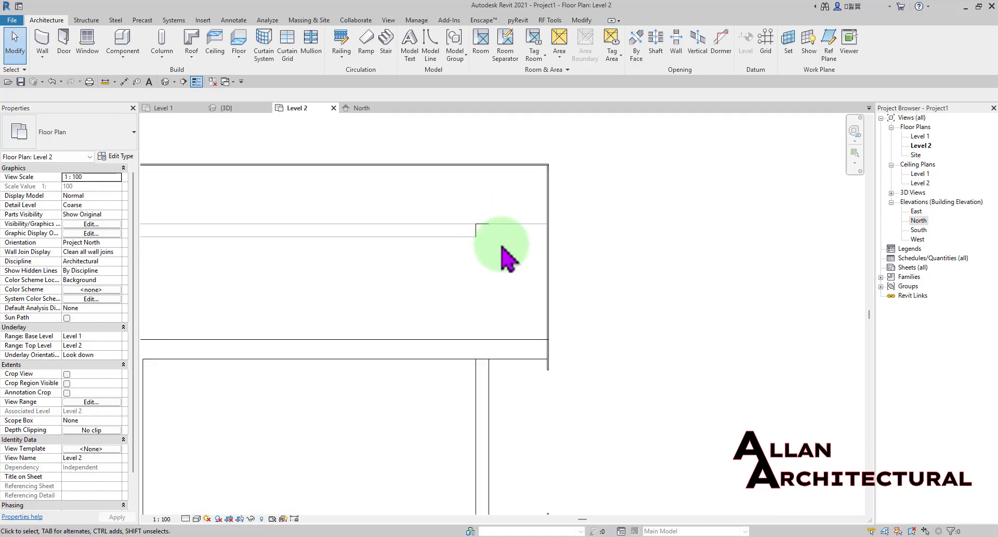
pyautogui.scroll(1, 486, 354)
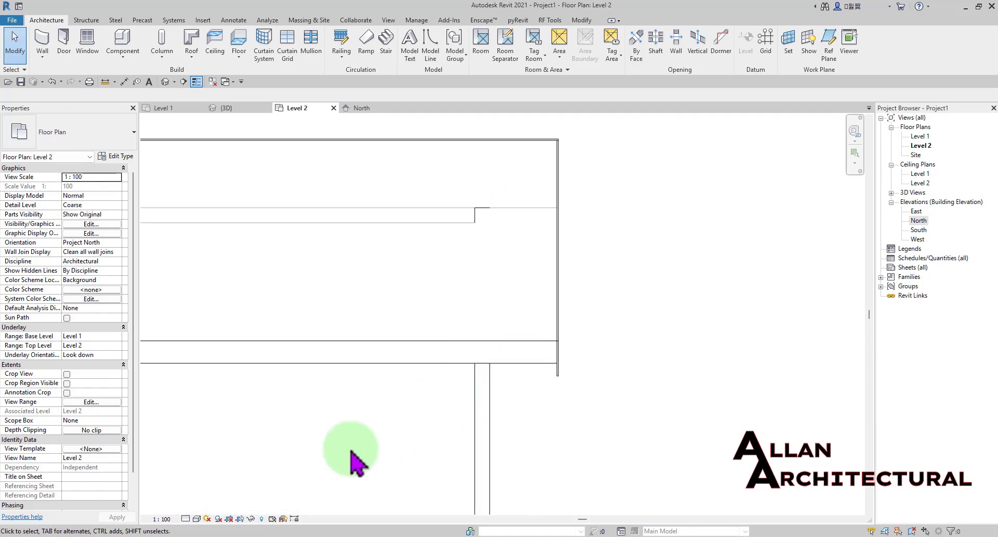
pyautogui.click(198, 518)
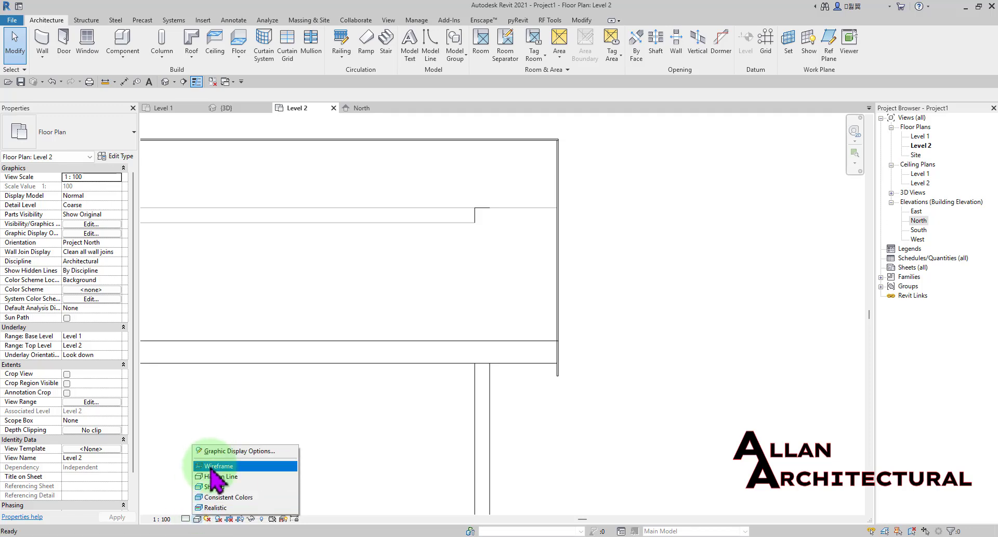
pyautogui.click(210, 466)
pyautogui.scroll(4, 489, 210)
pyautogui.scroll(-5, 489, 212)
pyautogui.moveTo(549, 263); pyautogui.dragTo(562, 315, button='middle')
pyautogui.scroll(3, 515, 261)
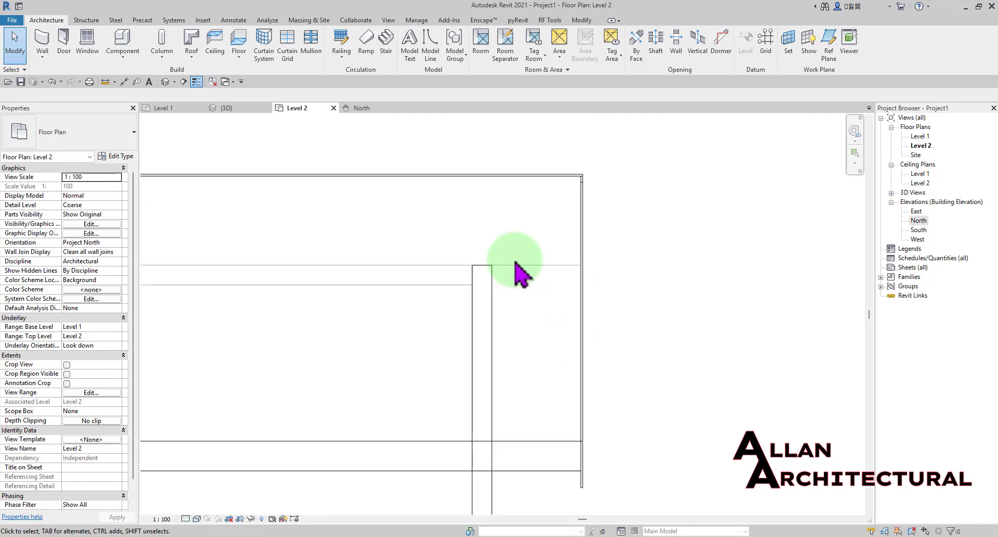
pyautogui.scroll(-1, 567, 273)
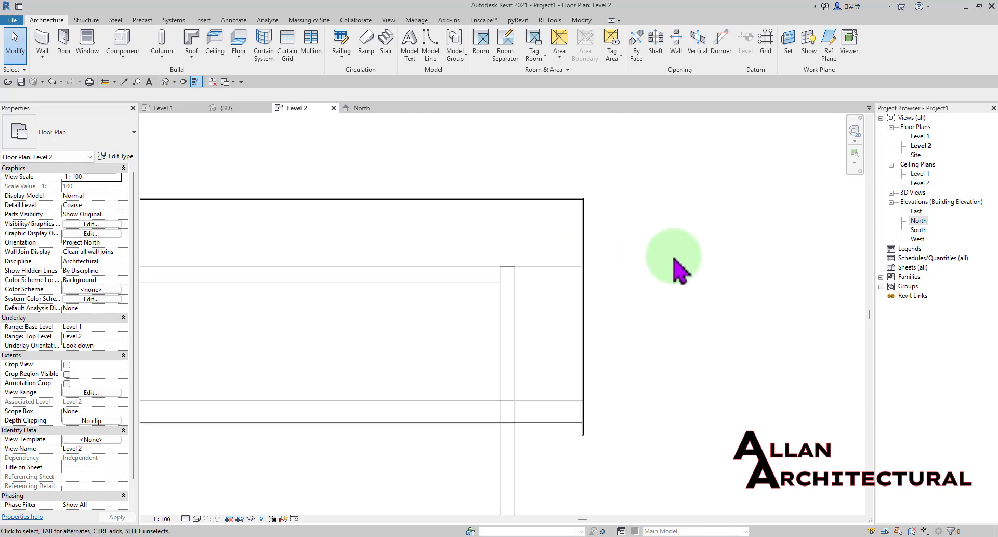
# Start a new roof soffit boundary on Level 2 using the rectangle tool.
pyautogui.scroll(-2, 561, 273)
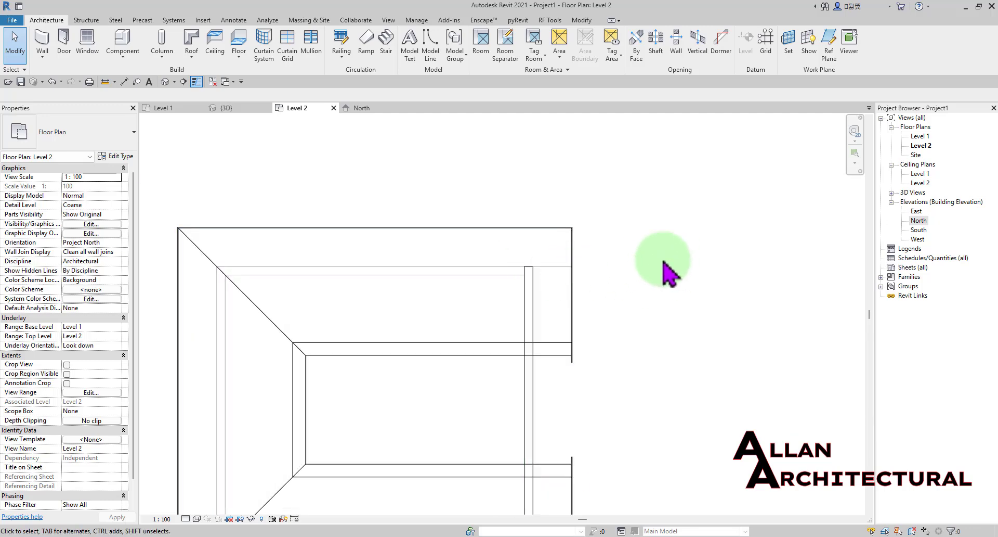
pyautogui.scroll(2, 598, 262)
pyautogui.scroll(1, 593, 254)
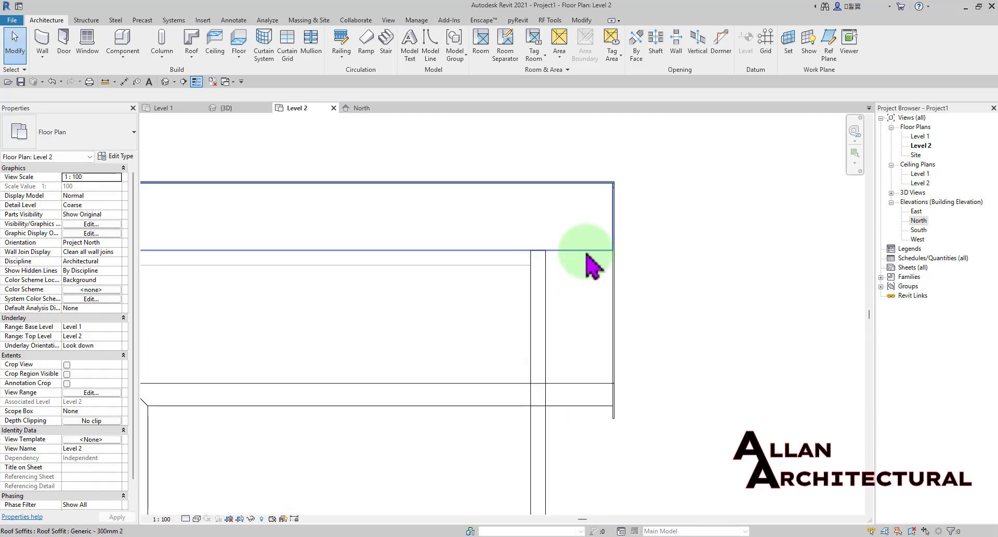
pyautogui.scroll(-1, 580, 254)
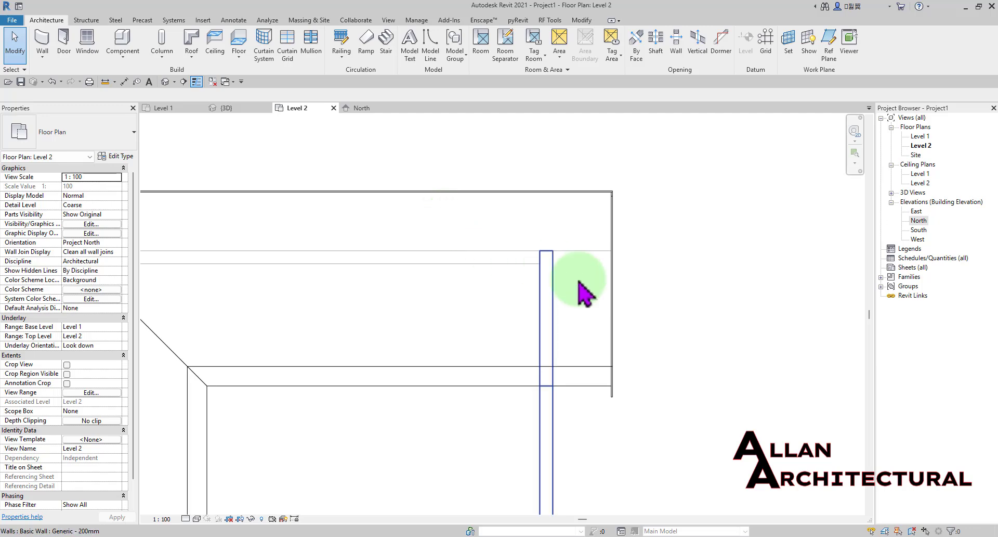
pyautogui.scroll(-2, 594, 273)
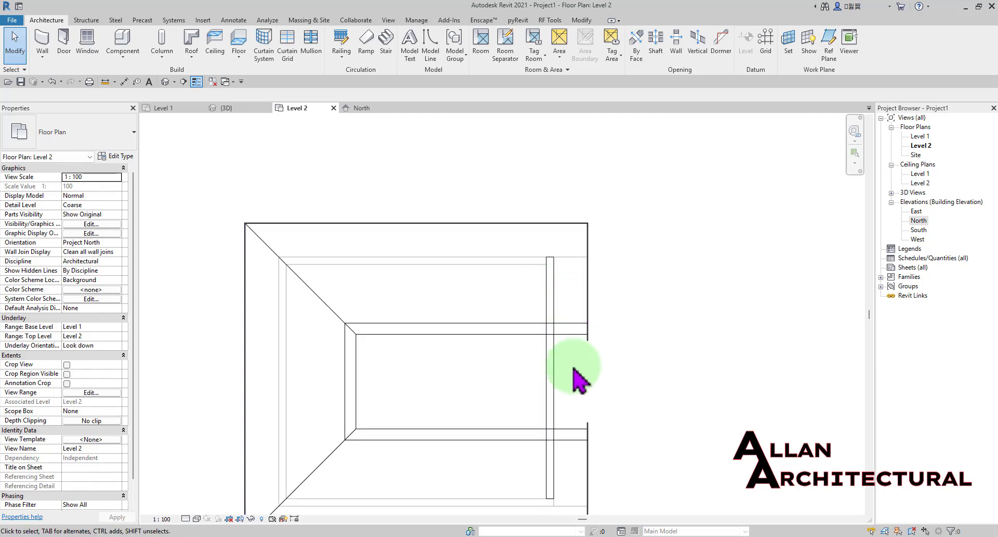
pyautogui.moveTo(704, 258); pyautogui.dragTo(662, 268, button='middle')
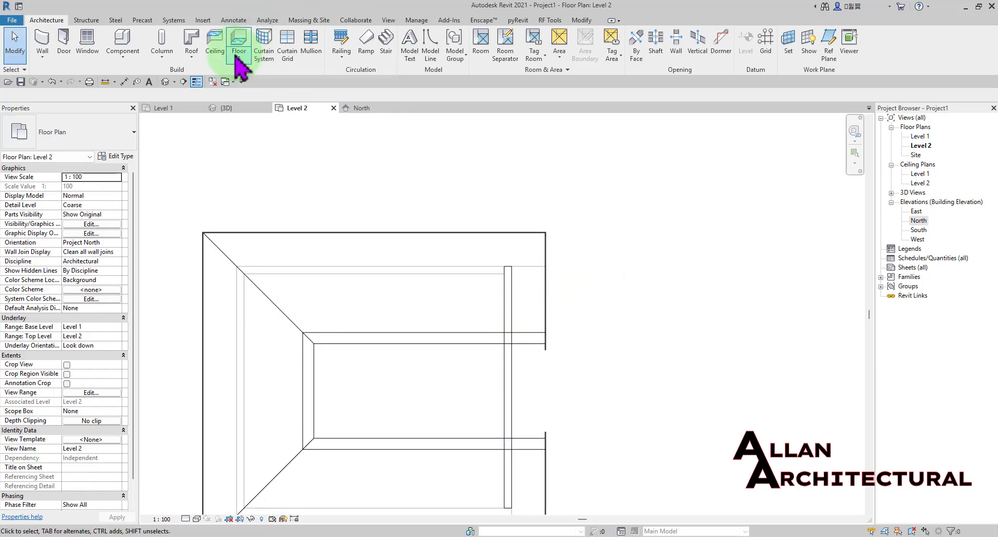
pyautogui.click(191, 54)
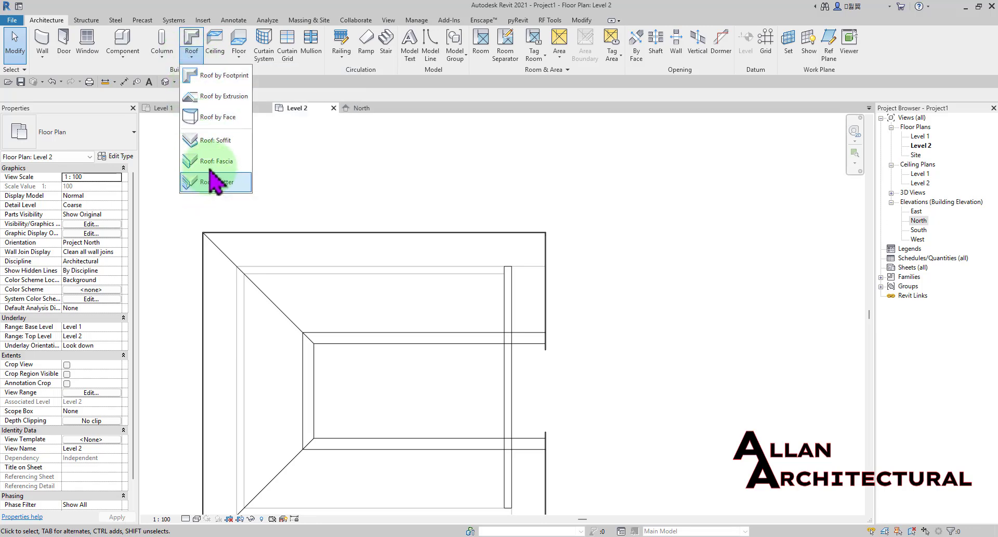
pyautogui.click(215, 140)
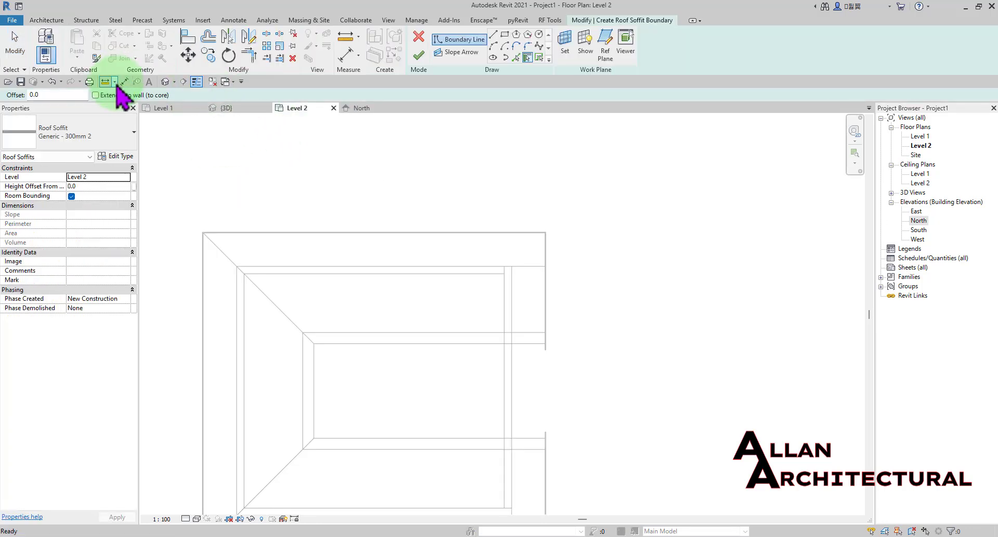
pyautogui.click(504, 35)
pyautogui.scroll(3, 535, 269)
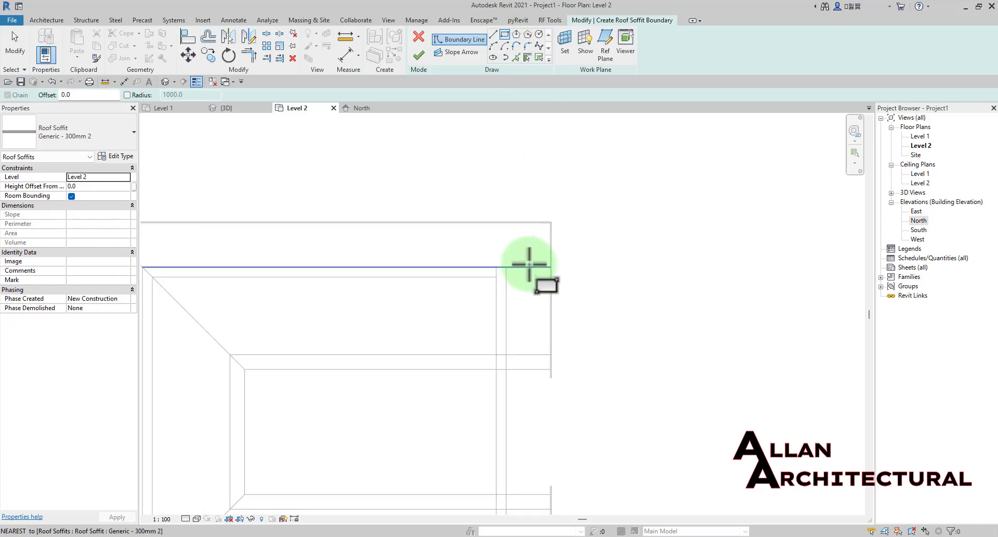
pyautogui.click(502, 266)
pyautogui.moveTo(546, 380); pyautogui.dragTo(536, 270, button='middle')
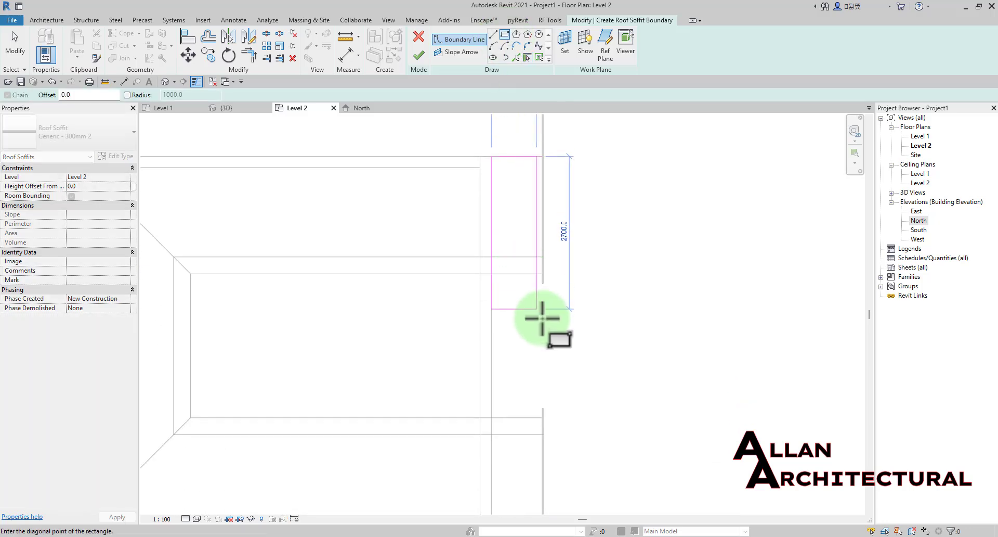
pyautogui.press('Escape')
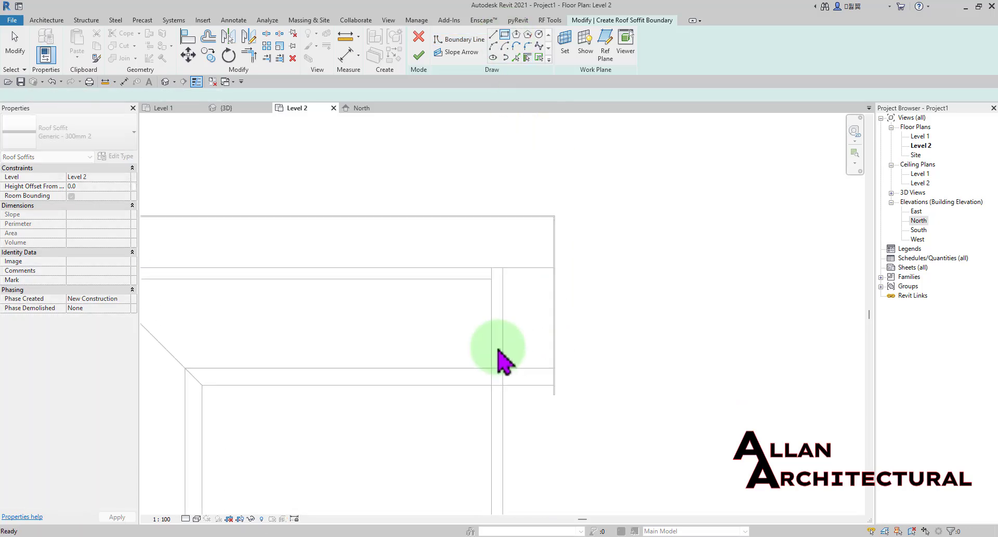
# Sketch a 1000 by 3350 mm rectangle from the gable wall's centreline midpoint to the upper soffit's outer inside corner.
pyautogui.scroll(-2, 515, 372)
pyautogui.moveTo(518, 379); pyautogui.dragTo(495, 321, button='middle')
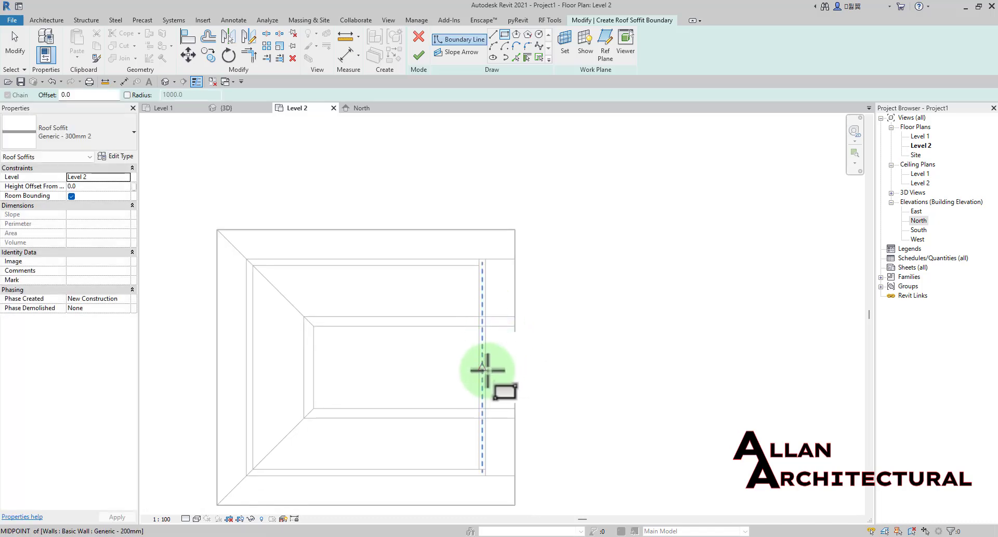
pyautogui.scroll(2, 482, 370)
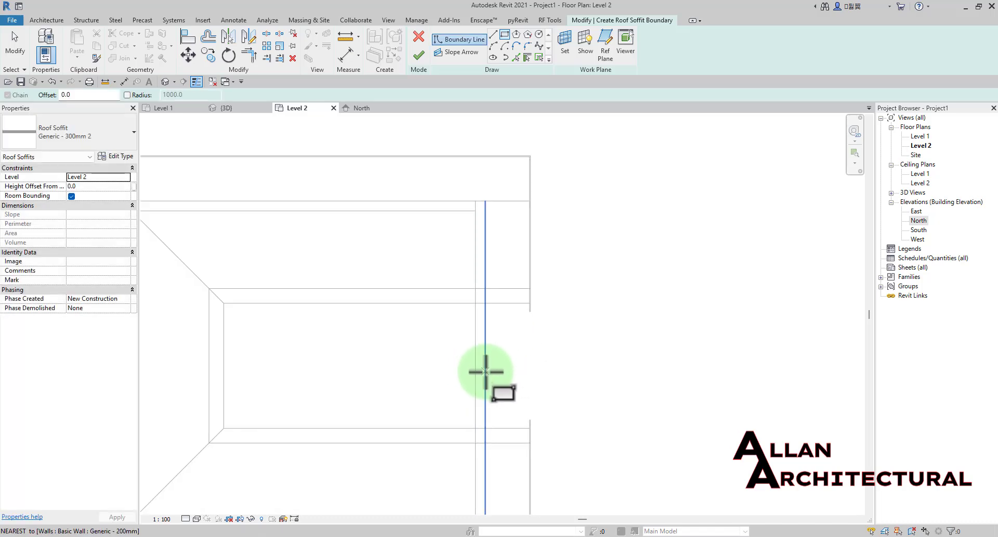
pyautogui.scroll(2, 486, 371)
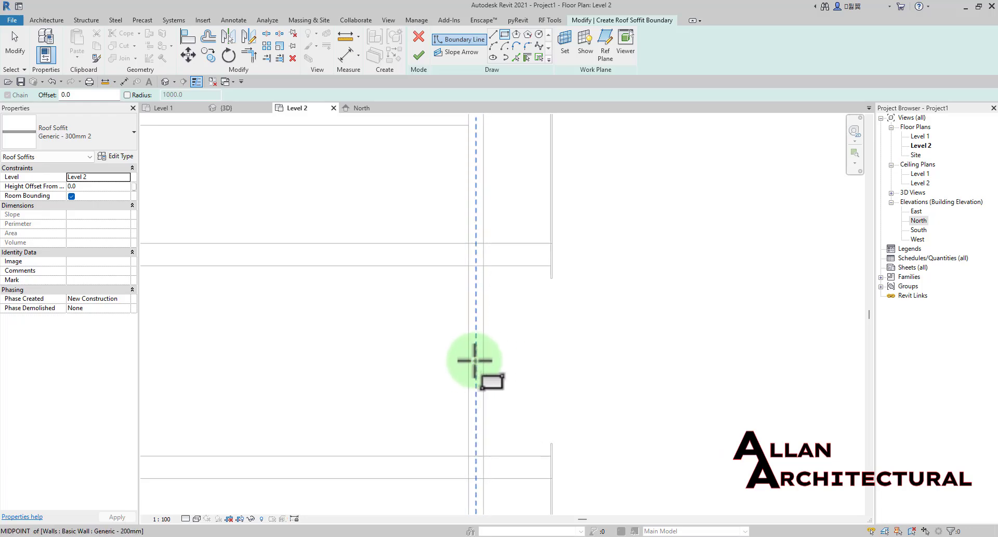
pyautogui.click(474, 359)
pyautogui.scroll(-3, 533, 218)
pyautogui.moveTo(541, 156); pyautogui.dragTo(534, 240, button='middle')
pyautogui.scroll(5, 536, 239)
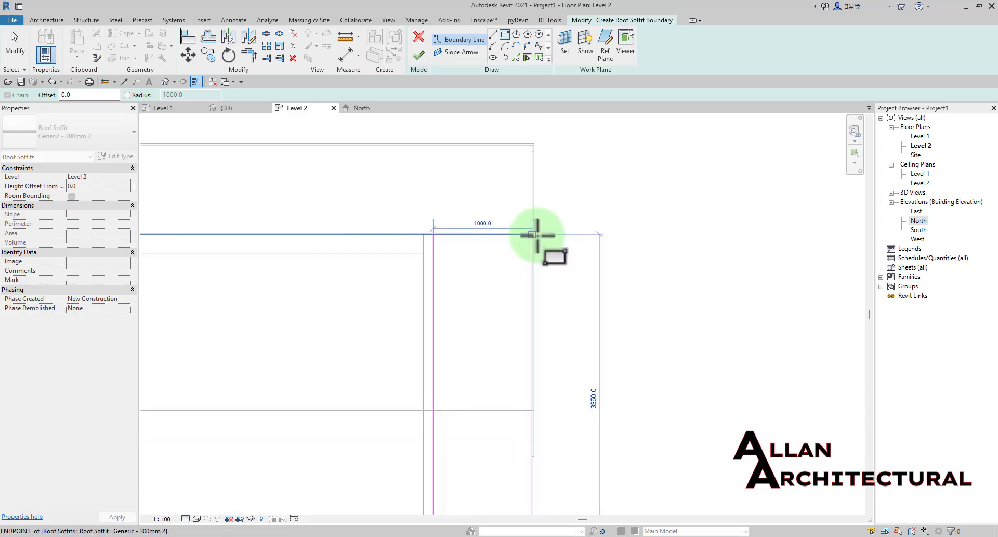
pyautogui.click(537, 235)
pyautogui.scroll(-1, 504, 200)
pyautogui.press('Escape')
pyautogui.press('Escape')
# Move the rectangle's inner long side from the gable wall's centreline to the wall's outer face.
pyautogui.scroll(1, 457, 260)
pyautogui.click(457, 264)
pyautogui.scroll(1, 463, 304)
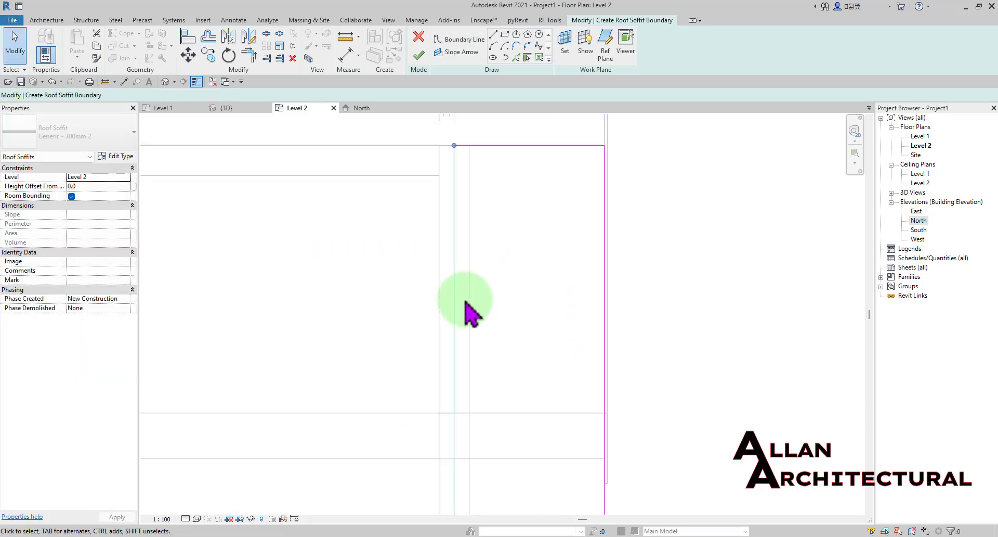
pyautogui.press('Escape')
pyautogui.scroll(-3, 508, 223)
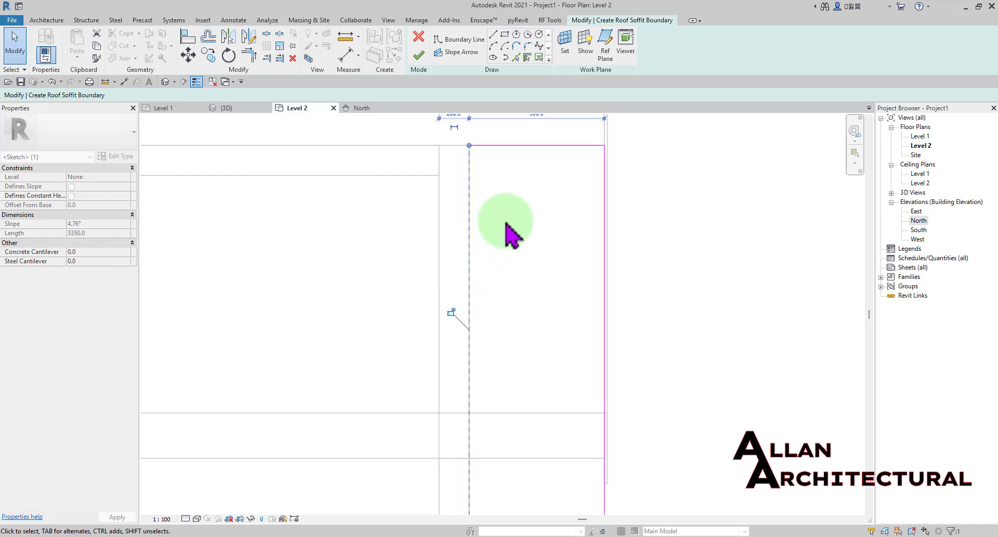
pyautogui.scroll(3, 516, 347)
pyautogui.moveTo(521, 422); pyautogui.dragTo(517, 327, button='middle')
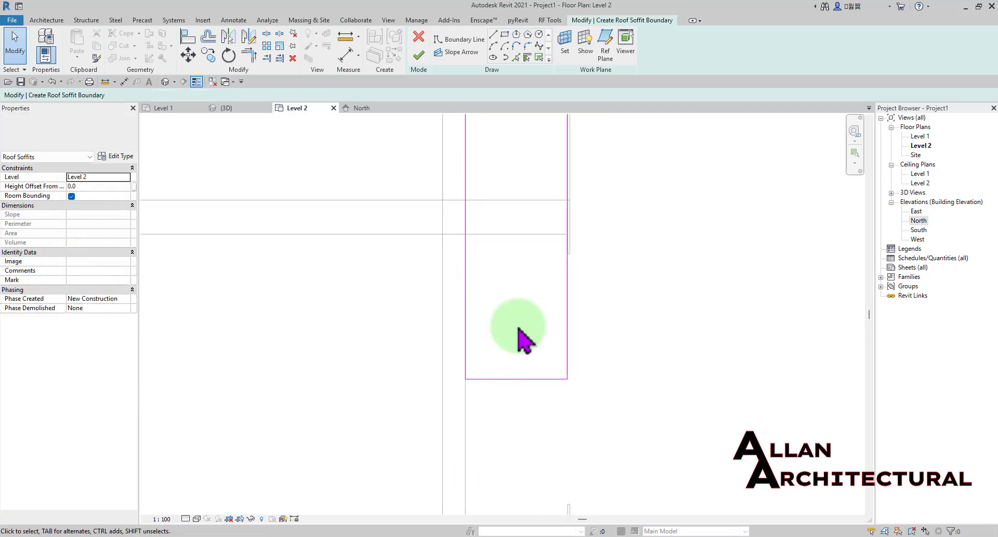
pyautogui.scroll(-1, 468, 372)
pyautogui.scroll(-4, 457, 385)
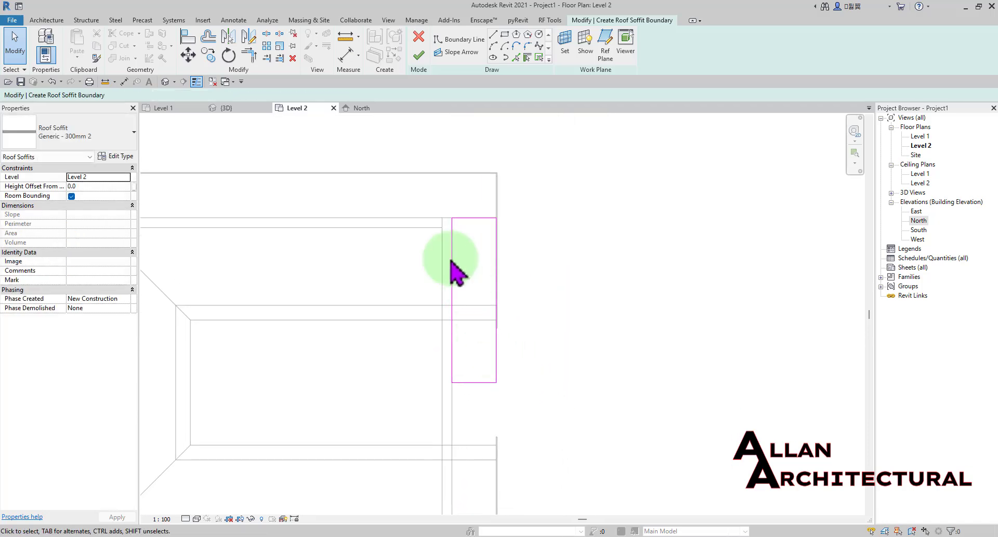
pyautogui.moveTo(518, 305); pyautogui.dragTo(526, 277, button='middle')
pyautogui.scroll(2, 503, 287)
# Compare the boundary sketch's height with the roof in the right-side 3D view and the South, West and North elevations.
pyautogui.click(227, 108)
pyautogui.scroll(3, 619, 220)
pyautogui.moveTo(612, 263)
pyautogui.keyDown('shift'); pyautogui.mouseDown(button='middle')
pyautogui.moveTo(660, 267)
pyautogui.moveTo(651, 267)
pyautogui.mouseUp(button='middle'); pyautogui.keyUp('shift')
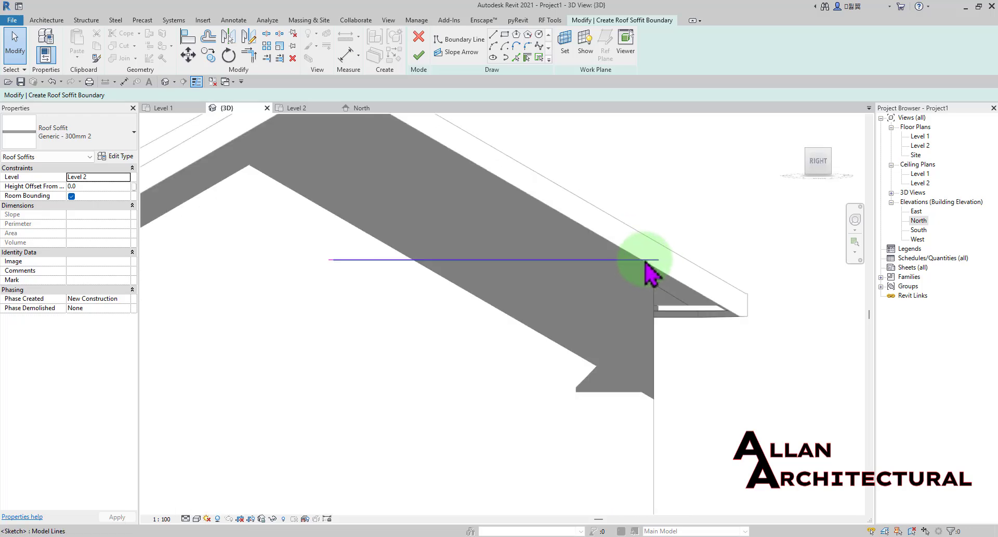
pyautogui.click(813, 158)
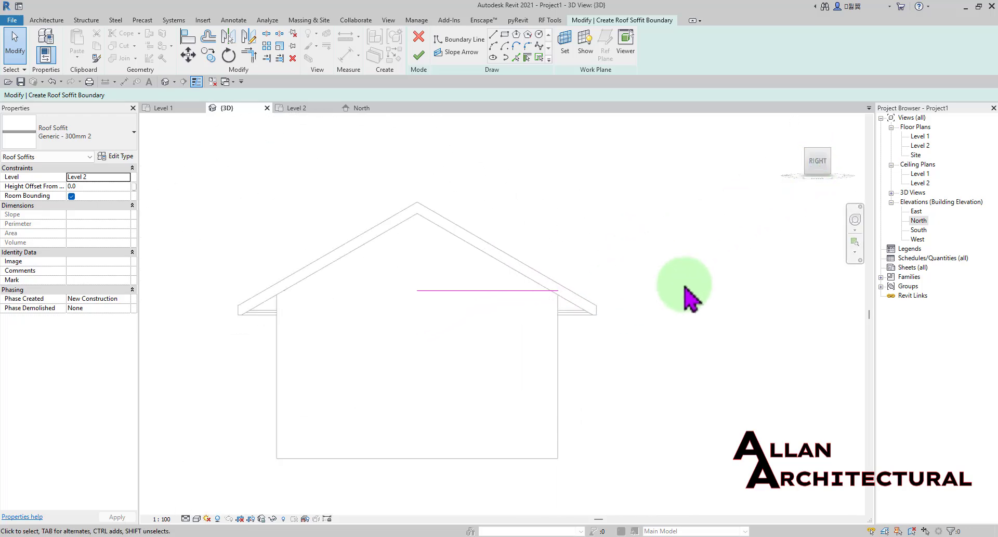
pyautogui.doubleClick(919, 229)
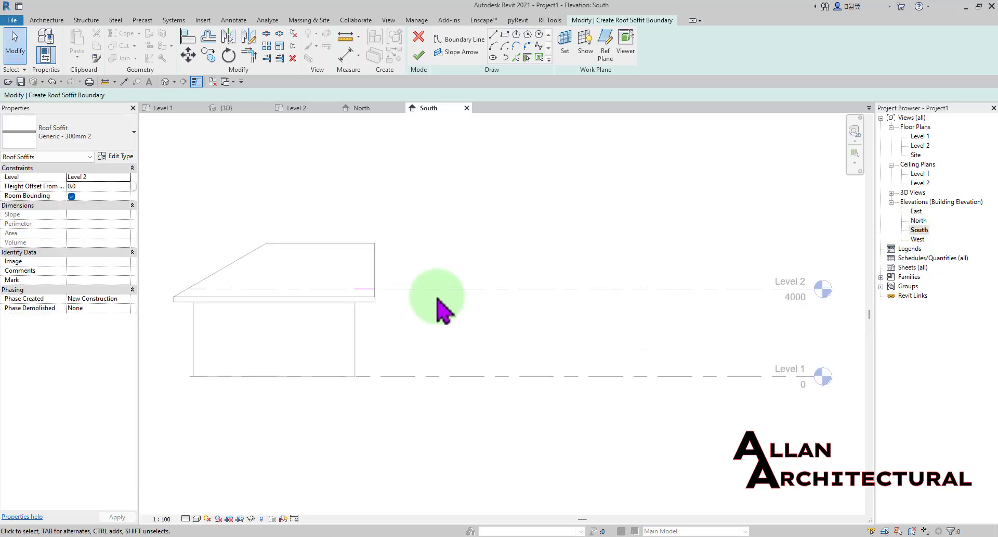
pyautogui.scroll(3, 437, 305)
pyautogui.doubleClick(918, 239)
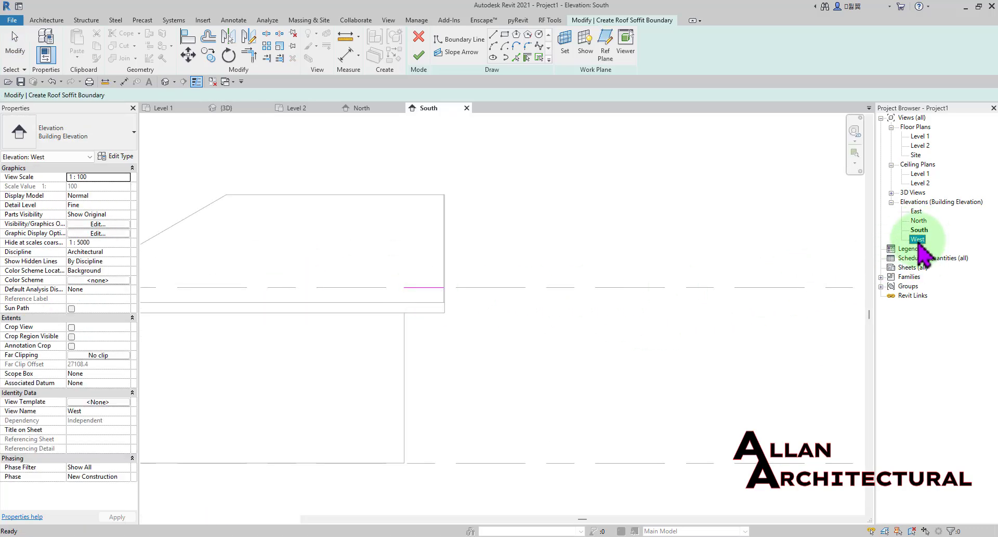
pyautogui.scroll(-2, 286, 284)
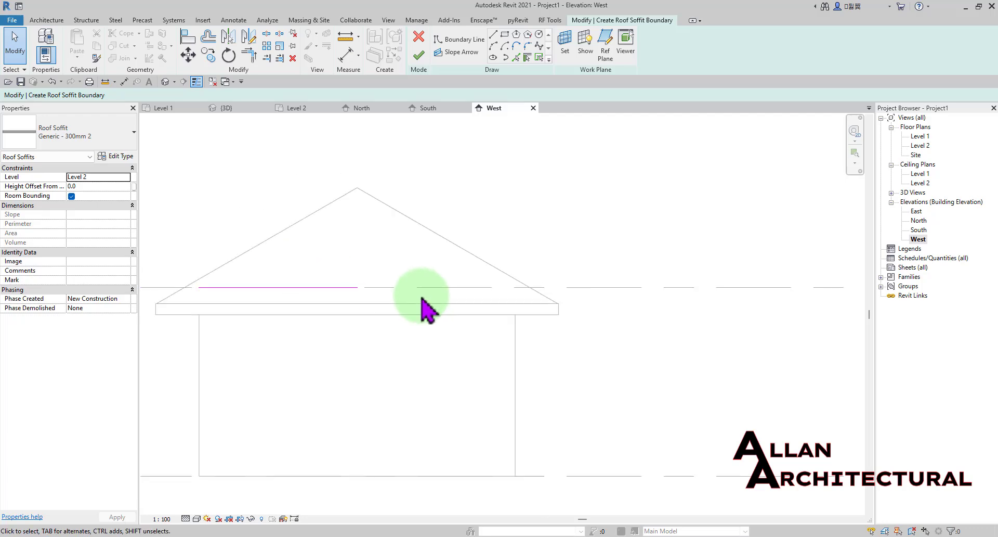
pyautogui.moveTo(424, 301); pyautogui.dragTo(439, 347, button='middle')
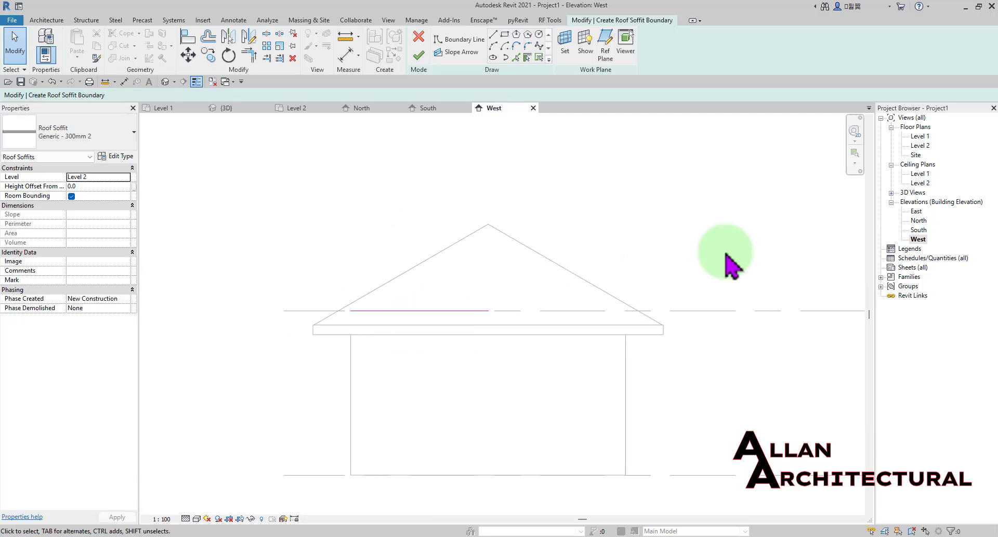
pyautogui.doubleClick(917, 222)
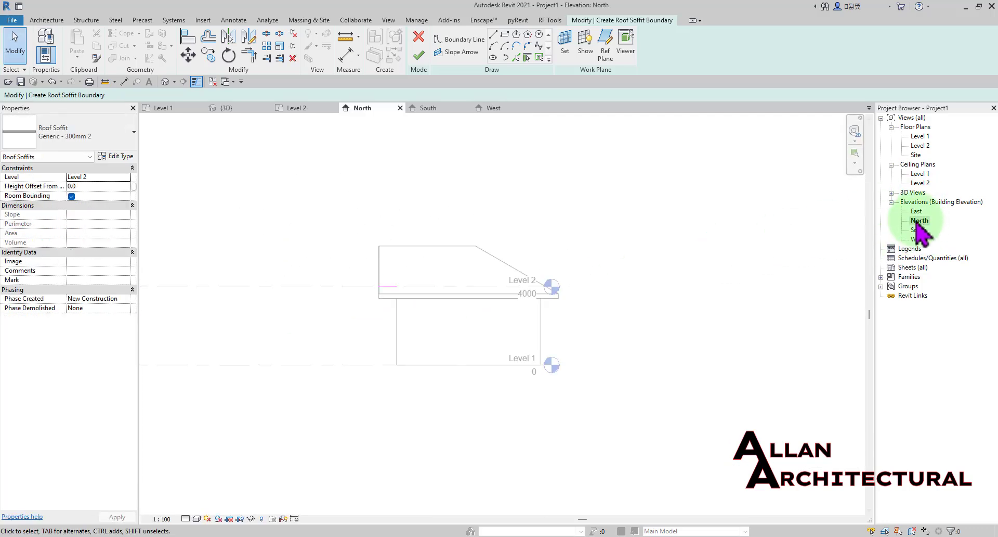
# Examine in the East elevation how the boundary line's outer end lies against the wall corner and sloping roof underside.
pyautogui.doubleClick(916, 211)
pyautogui.scroll(5, 723, 291)
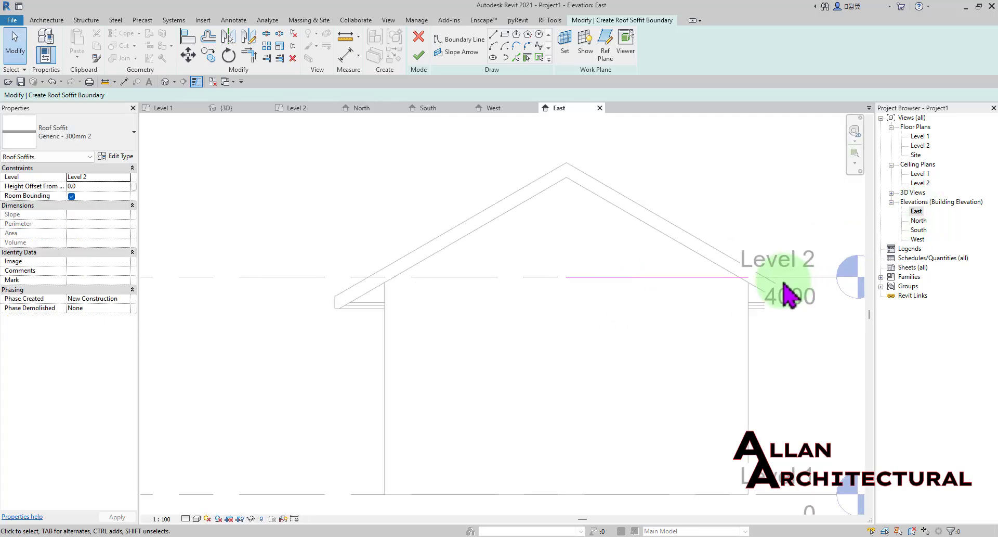
pyautogui.scroll(-4, 751, 296)
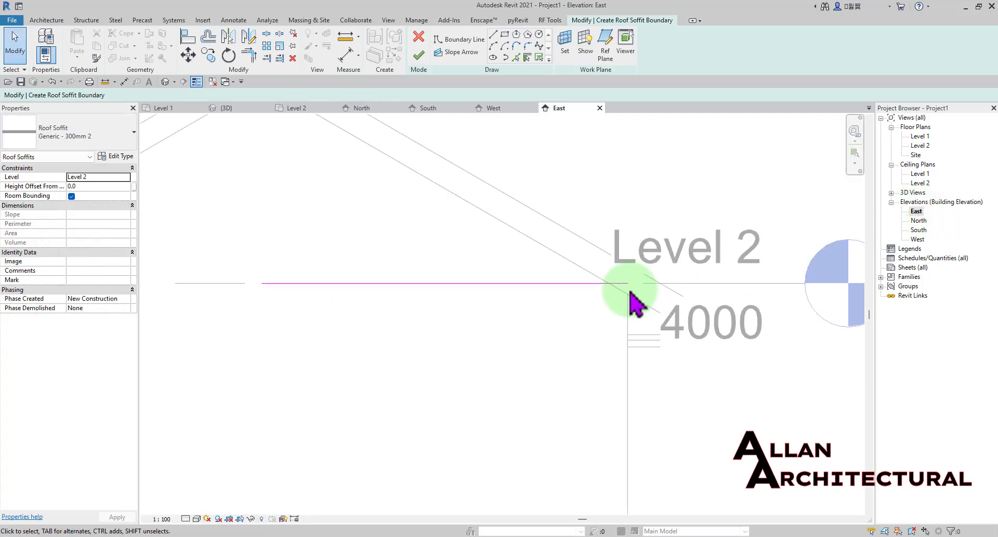
pyautogui.moveTo(640, 289); pyautogui.dragTo(669, 327, button='middle')
pyautogui.scroll(2, 669, 327)
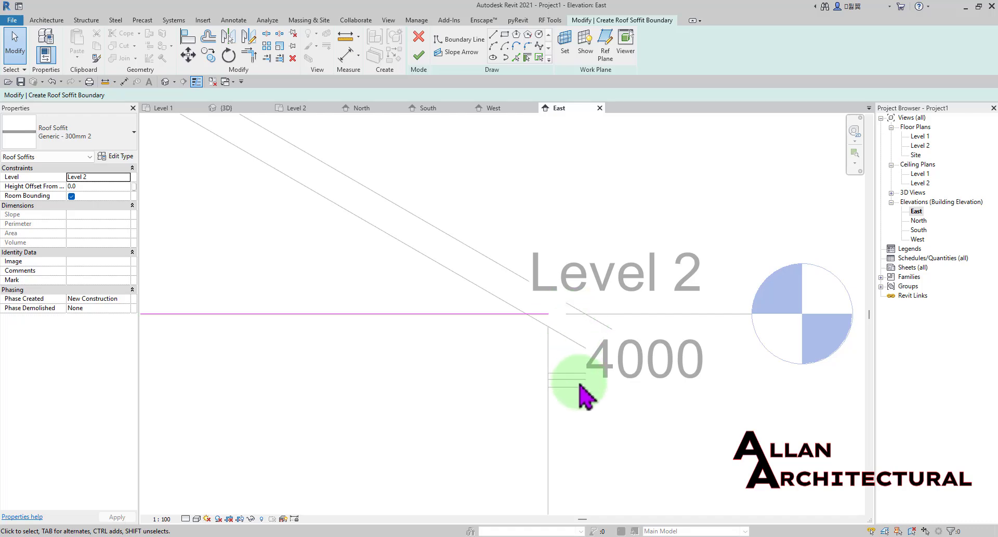
pyautogui.moveTo(580, 388)
pyautogui.mouseDown(button='middle')
pyautogui.moveTo(617, 390)
pyautogui.moveTo(596, 377)
pyautogui.mouseUp(button='middle')
pyautogui.scroll(-3, 581, 309)
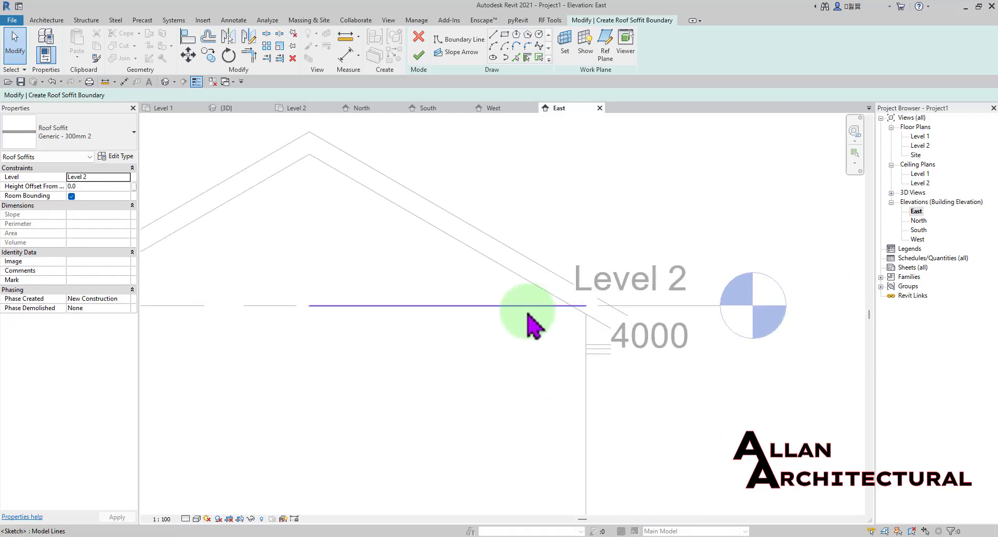
pyautogui.moveTo(528, 312); pyautogui.dragTo(551, 326, button='middle')
pyautogui.scroll(7, 608, 326)
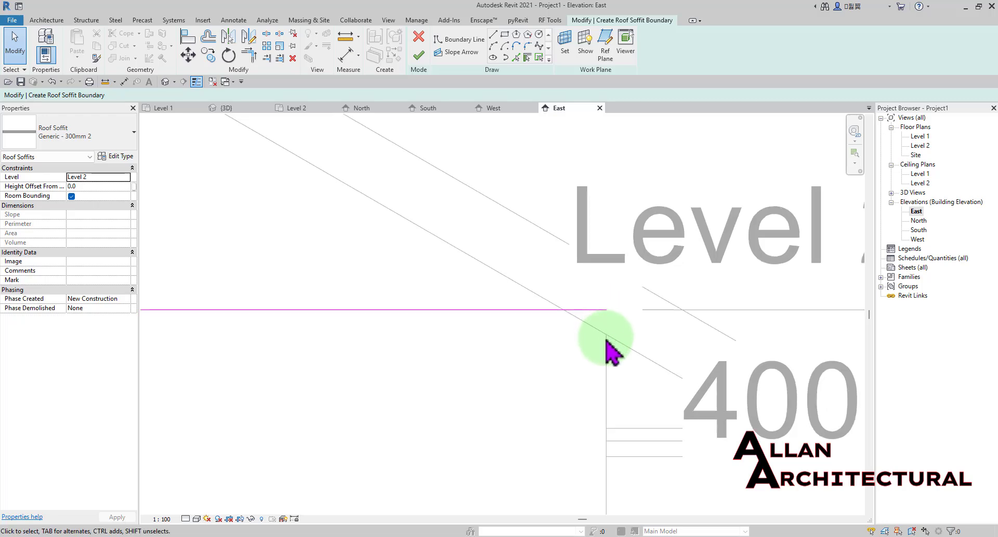
pyautogui.scroll(2, 611, 347)
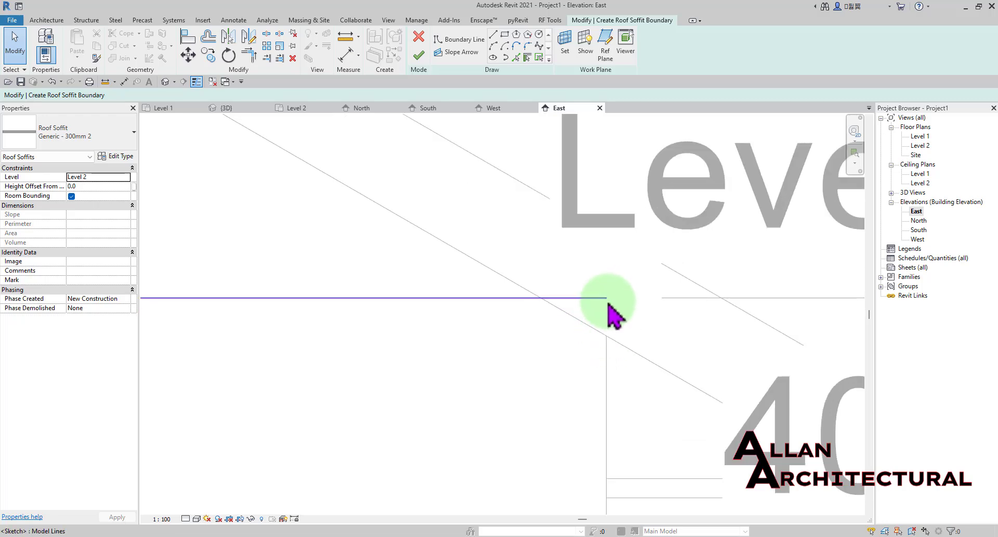
pyautogui.scroll(-5, 602, 295)
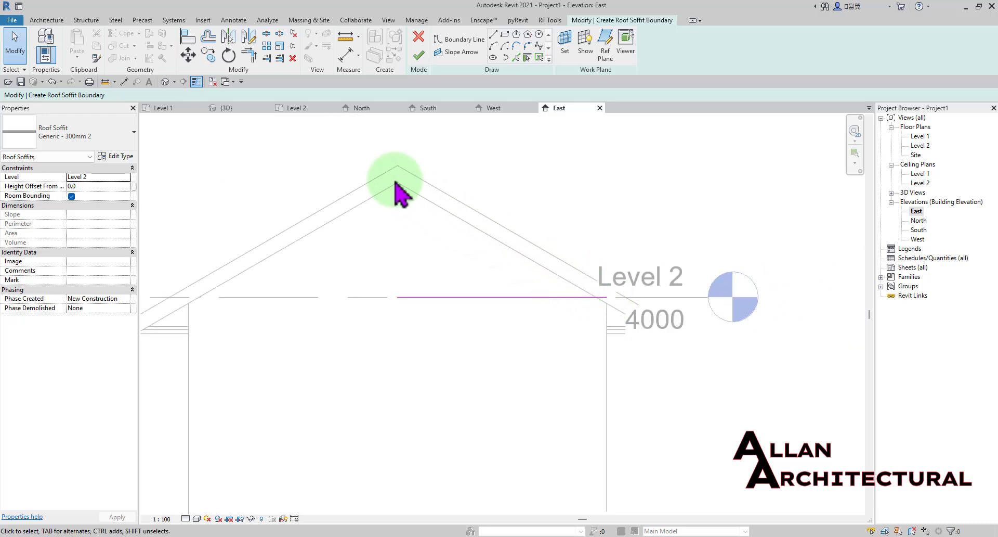
pyautogui.scroll(4, 615, 312)
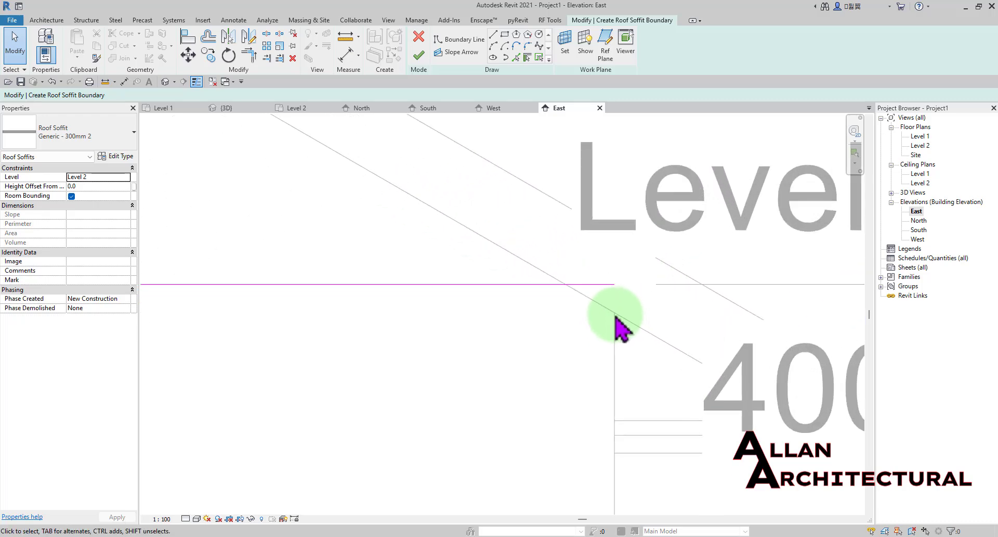
pyautogui.scroll(2, 616, 314)
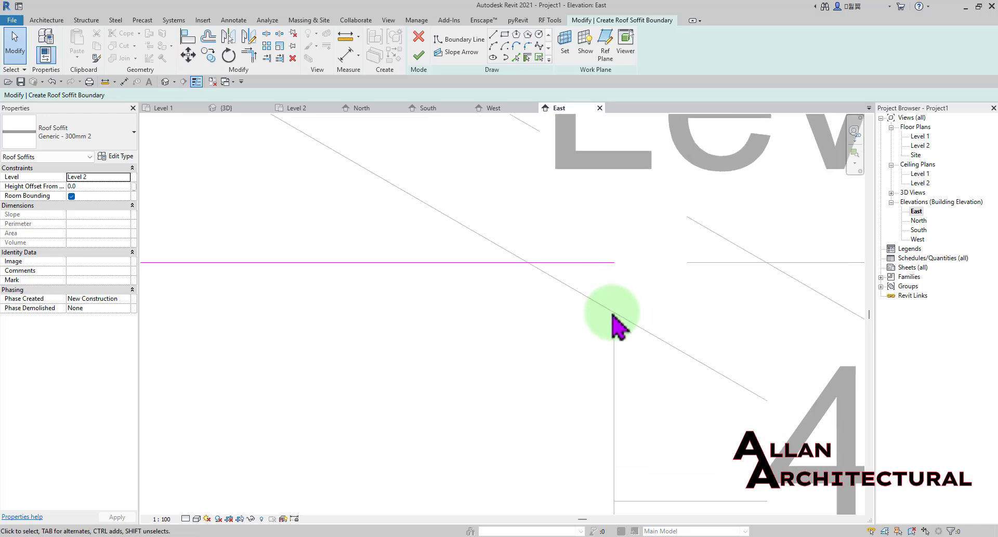
pyautogui.scroll(-3, 615, 312)
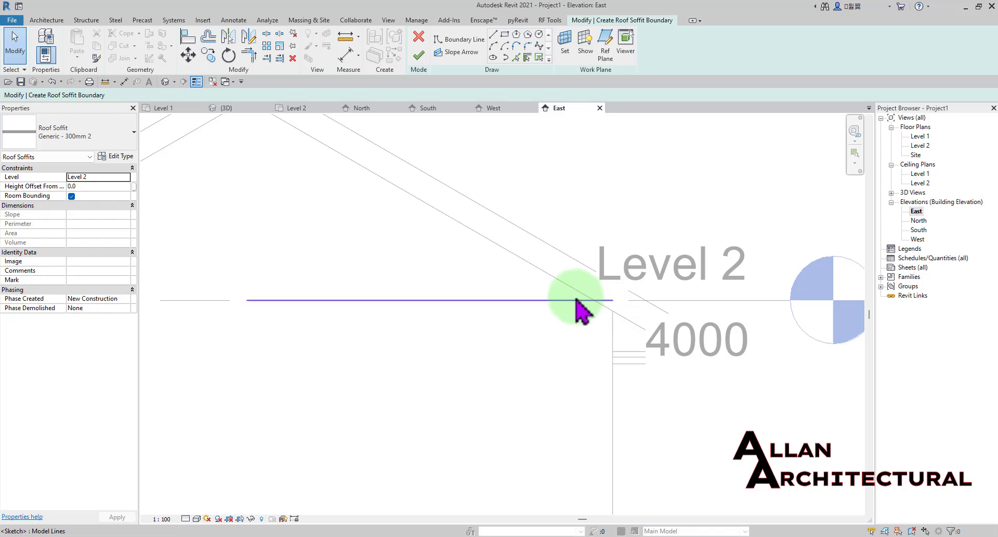
# Finish the boundary sketch to create the flat roof soffit at Level 2.
pyautogui.scroll(-2, 577, 302)
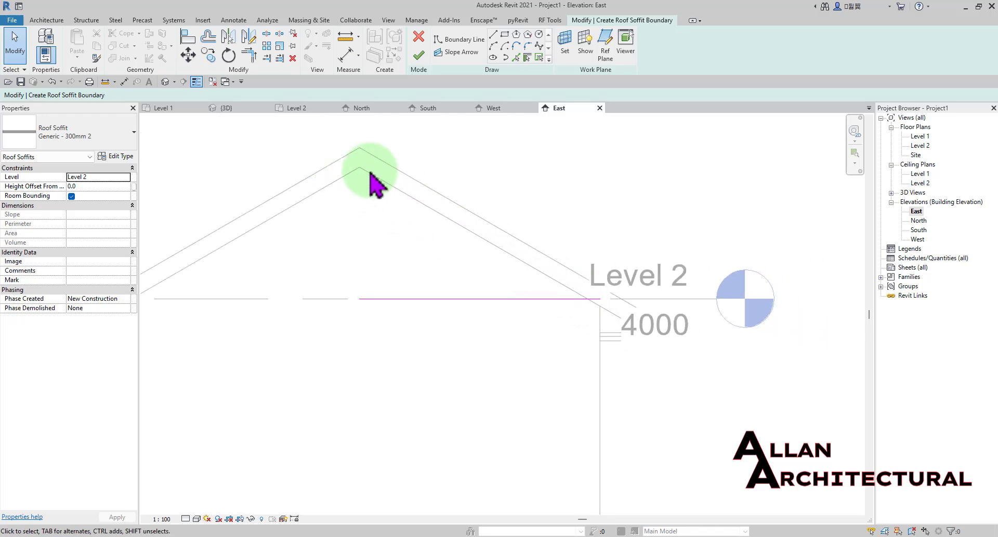
pyautogui.scroll(3, 357, 167)
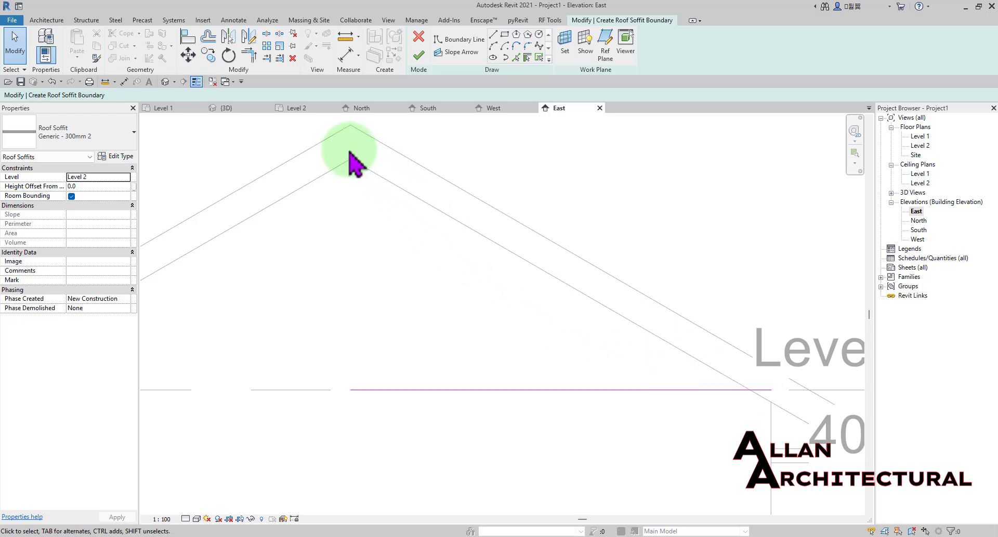
pyautogui.scroll(-2, 407, 204)
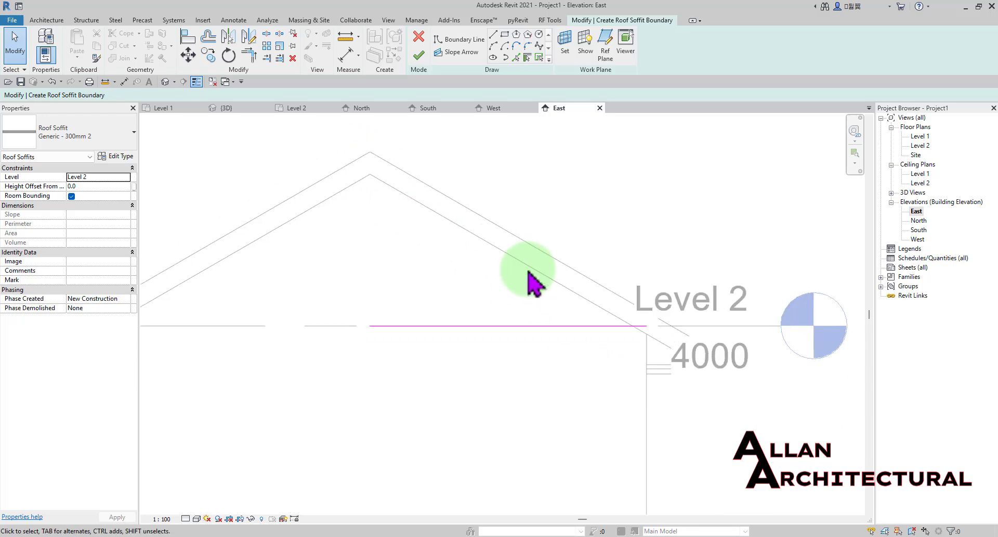
pyautogui.moveTo(542, 276); pyautogui.dragTo(456, 265, button='middle')
pyautogui.scroll(2, 561, 334)
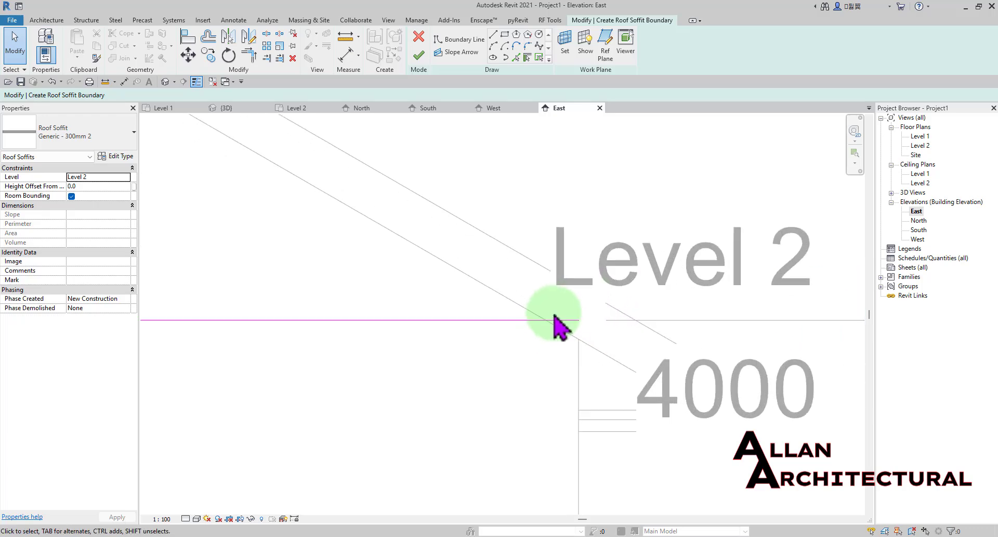
pyautogui.click(418, 56)
# Measure the vertical distance in the East elevation from the soffit's underside level down to where the wall corner meets the sloping roof underside.
pyautogui.scroll(-1, 504, 335)
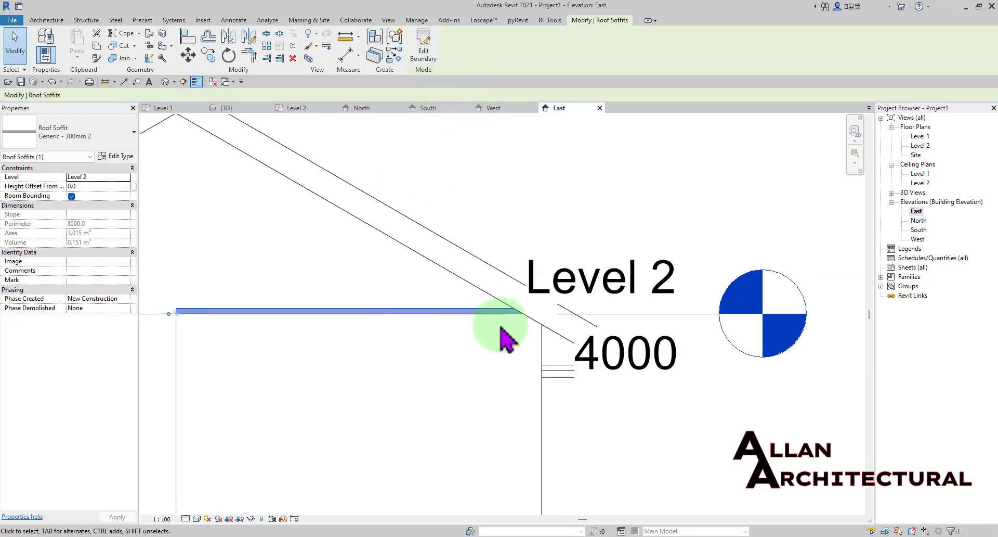
pyautogui.scroll(1, 521, 308)
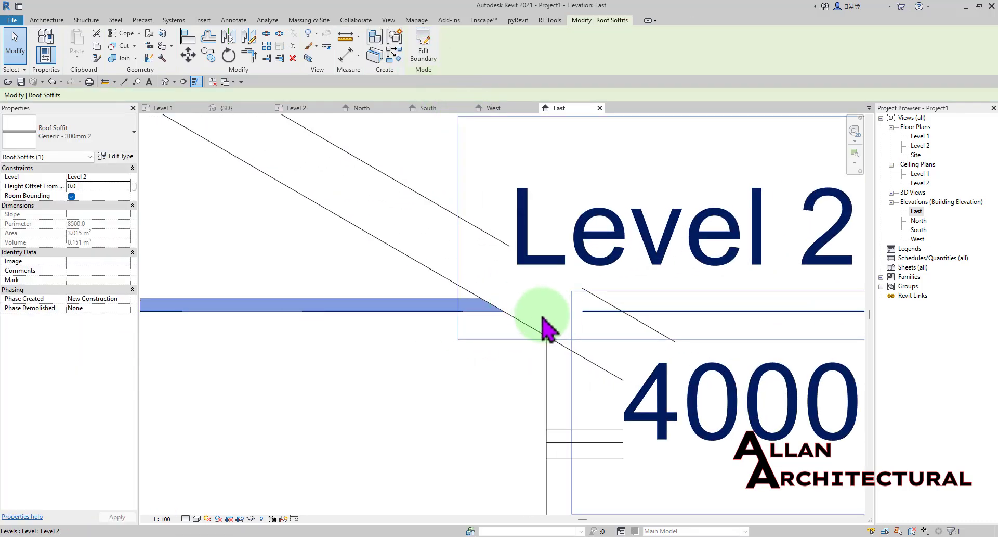
pyautogui.scroll(1, 540, 311)
pyautogui.click(344, 39)
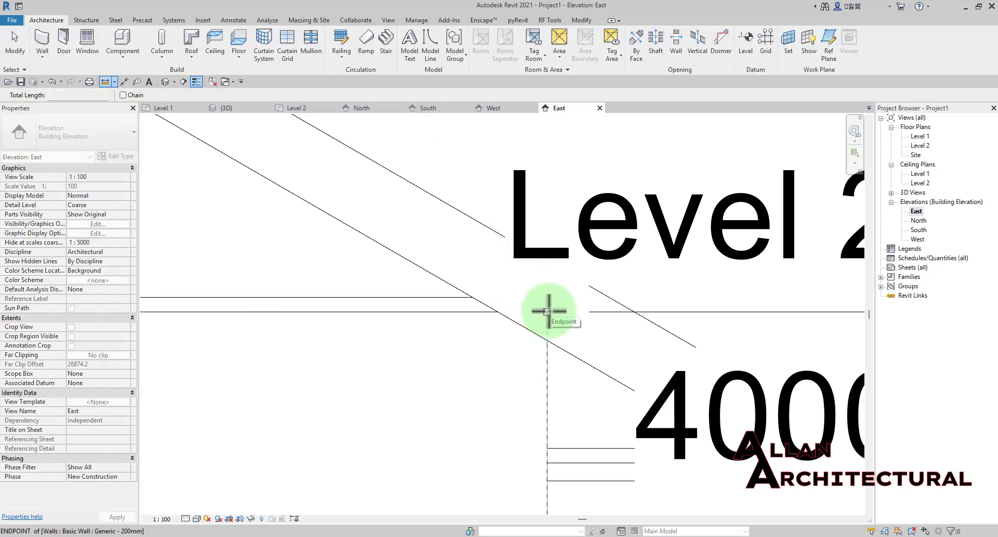
pyautogui.click(547, 341)
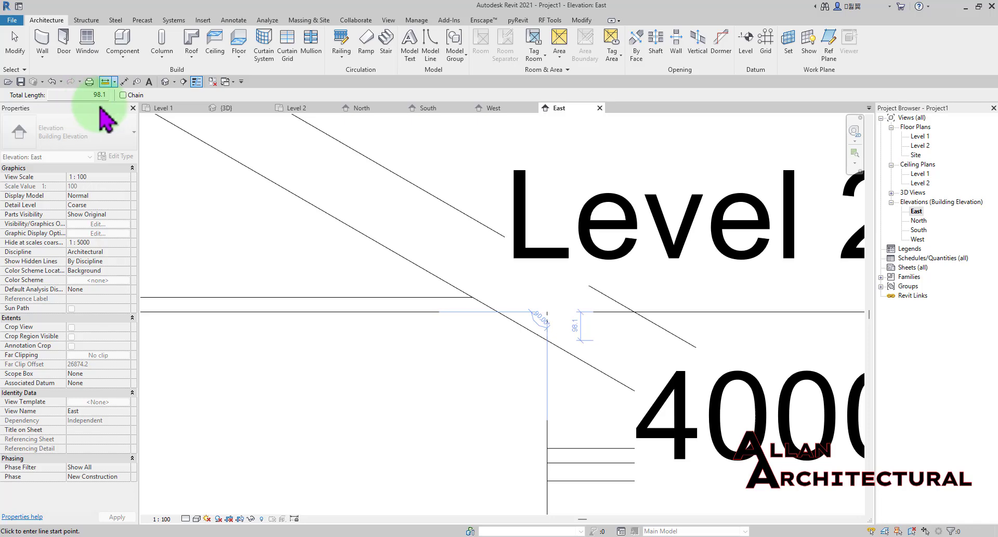
# Measure the vertical distance from the soffit's lower corner below the ridge up to the roof underside's peak.
pyautogui.scroll(-3, 536, 394)
pyautogui.scroll(-3, 624, 304)
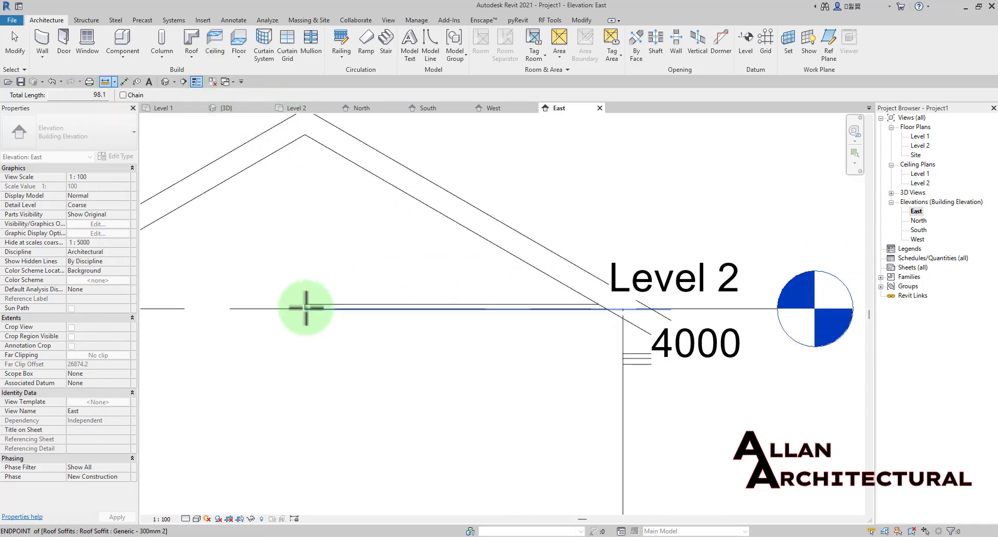
pyautogui.scroll(2, 306, 307)
pyautogui.scroll(-4, 295, 186)
pyautogui.moveTo(297, 190); pyautogui.dragTo(323, 319, button='middle')
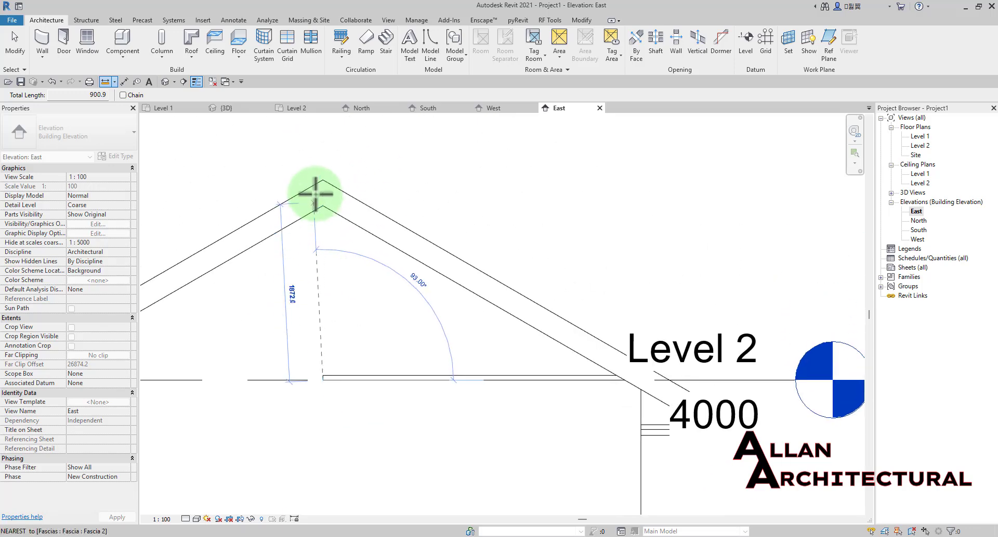
pyautogui.scroll(3, 317, 193)
pyautogui.click(325, 212)
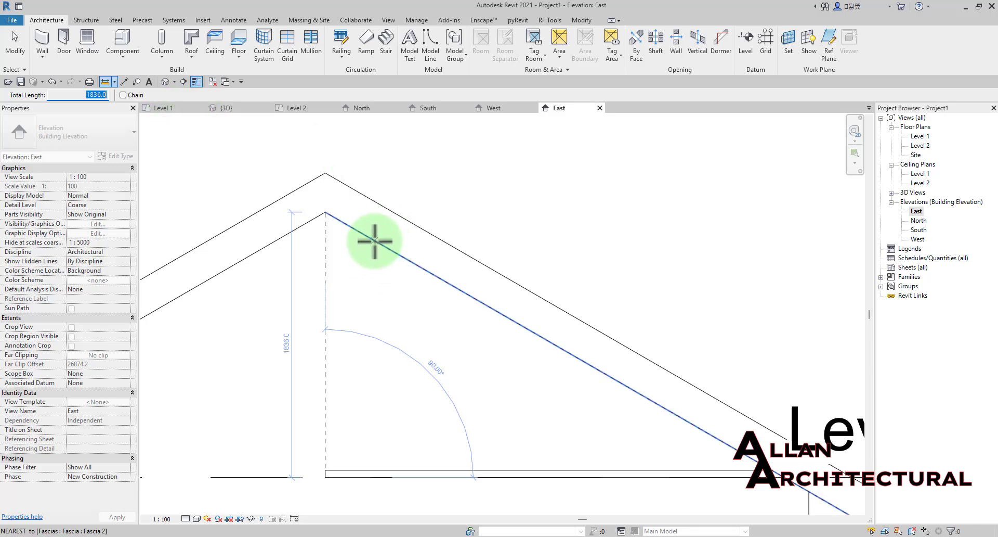
pyautogui.scroll(-2, 383, 231)
pyautogui.click(393, 184)
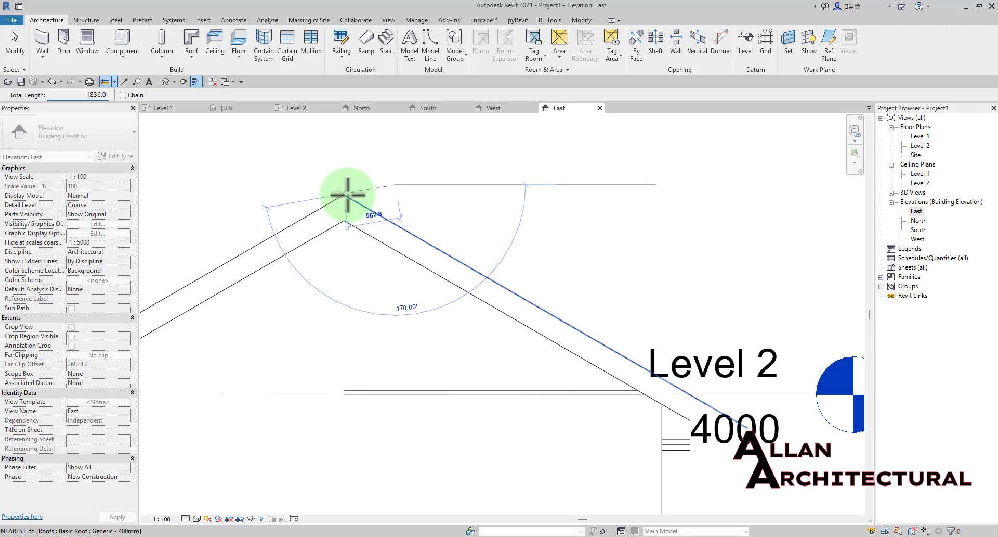
pyautogui.press('Escape')
# Open the flat soffit's boundary sketch for editing and display it in the Level 2 floor plan.
pyautogui.scroll(3, 457, 305)
pyautogui.click(422, 339)
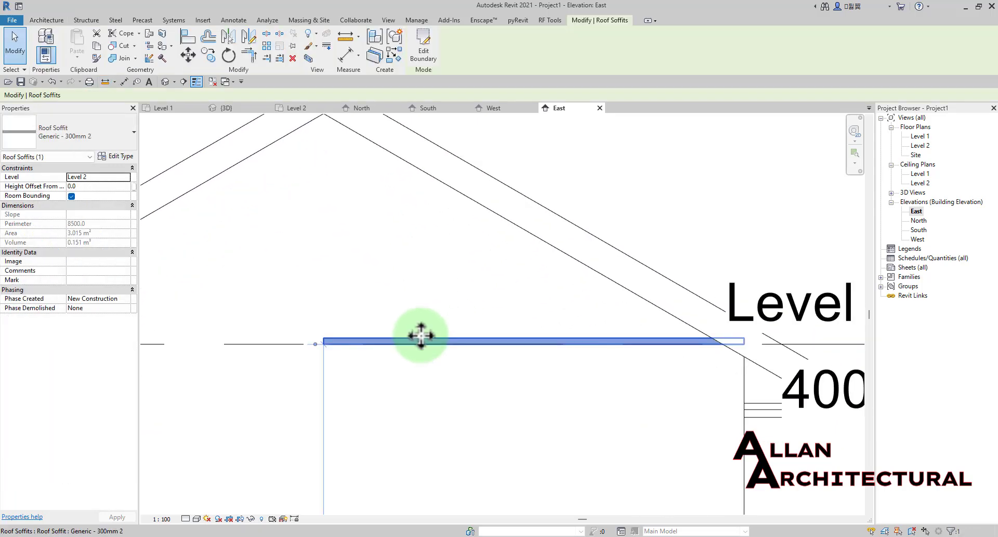
pyautogui.click(425, 67)
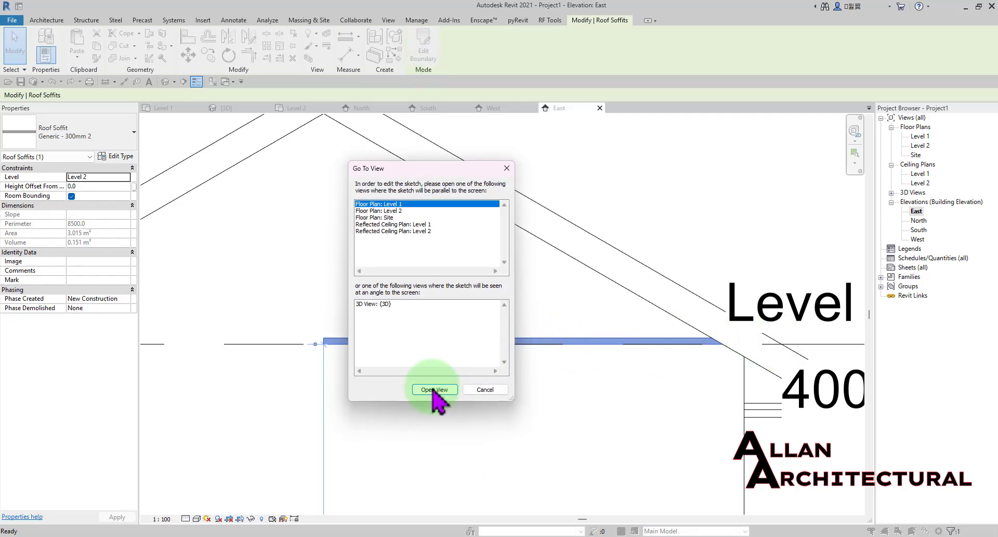
pyautogui.click(435, 390)
pyautogui.scroll(4, 512, 296)
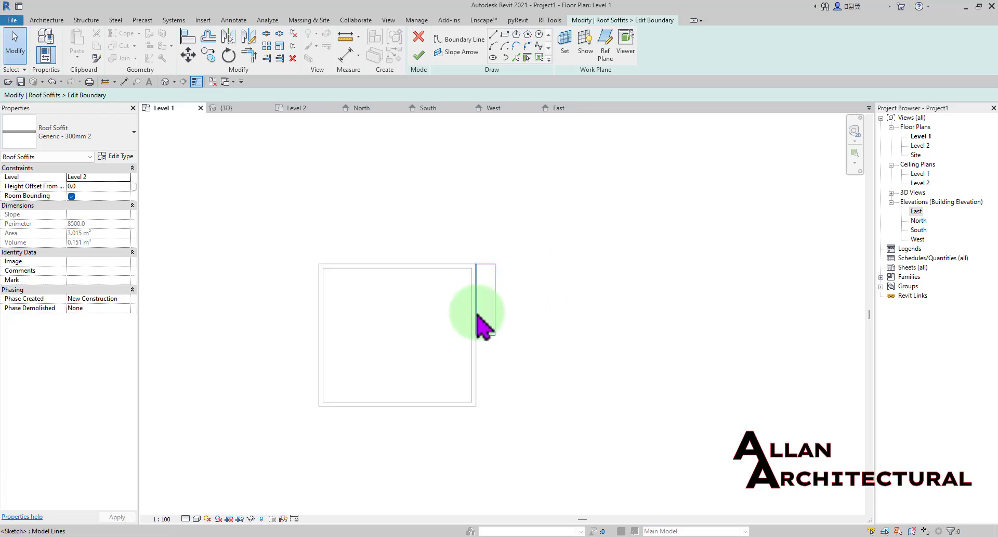
pyautogui.scroll(2, 509, 244)
pyautogui.moveTo(446, 241); pyautogui.dragTo(457, 292, button='middle')
pyautogui.scroll(-2, 457, 291)
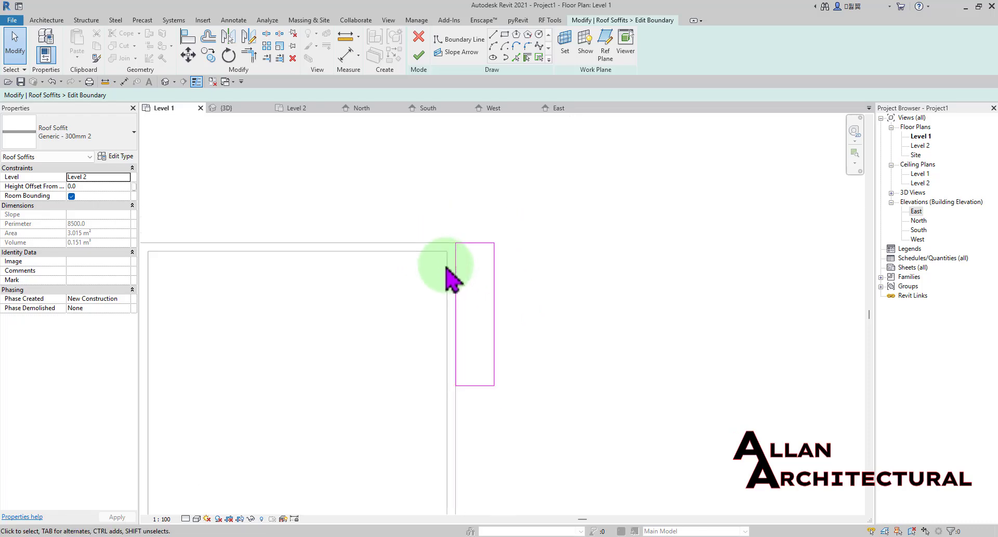
pyautogui.scroll(-1, 446, 258)
pyautogui.click(318, 107)
pyautogui.scroll(2, 464, 267)
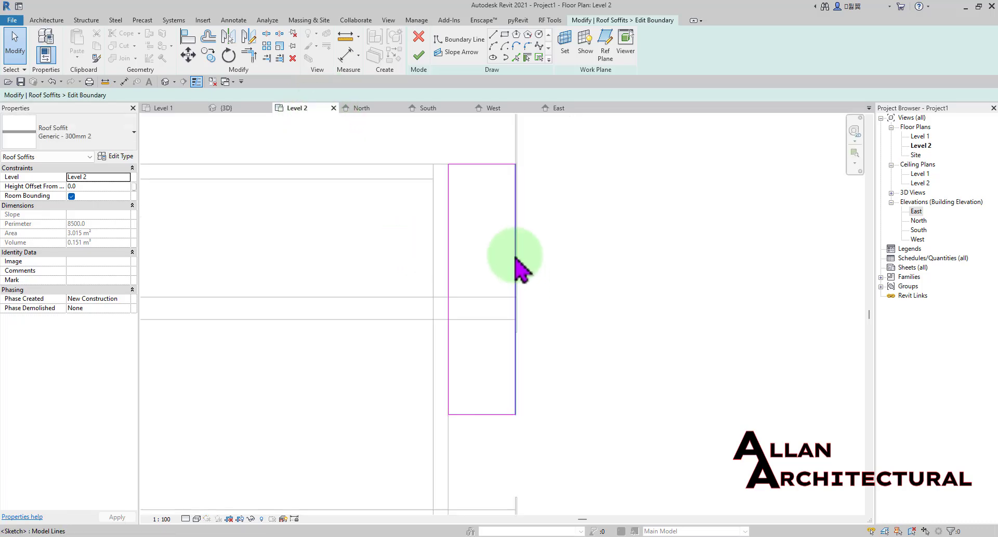
pyautogui.moveTo(504, 325); pyautogui.dragTo(484, 293, button='middle')
pyautogui.moveTo(543, 309); pyautogui.dragTo(563, 323, button='middle')
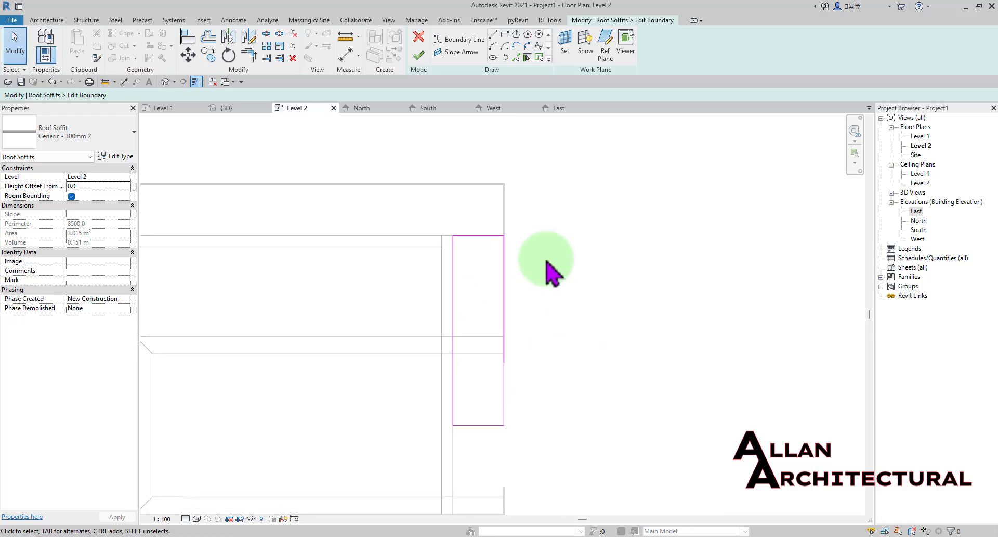
# Draw a slope arrow along the soffit sketch, from the midpoint of its wall-corner short side to the midpoint of its ridge-end short side.
pyautogui.click(456, 52)
pyautogui.click(478, 236)
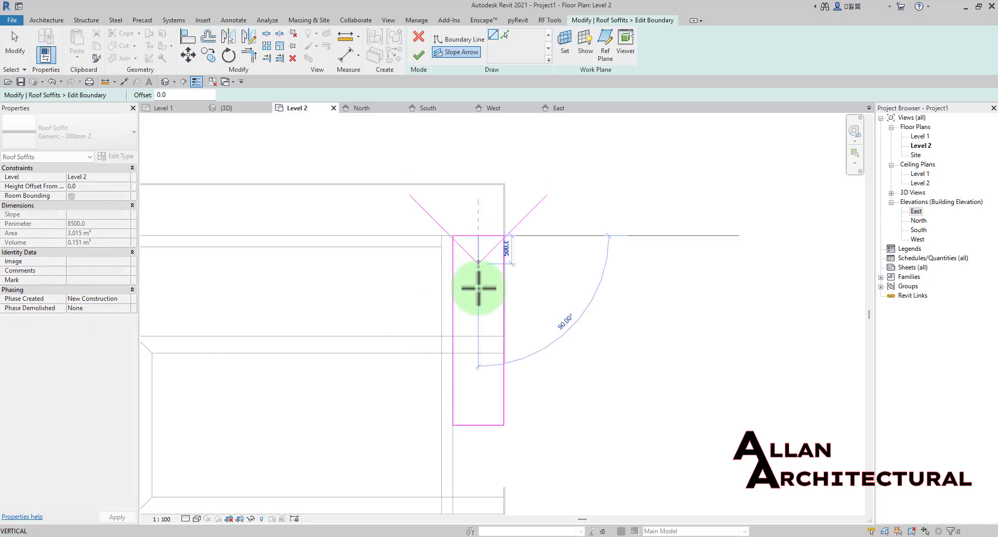
pyautogui.click(479, 425)
pyautogui.press('Escape')
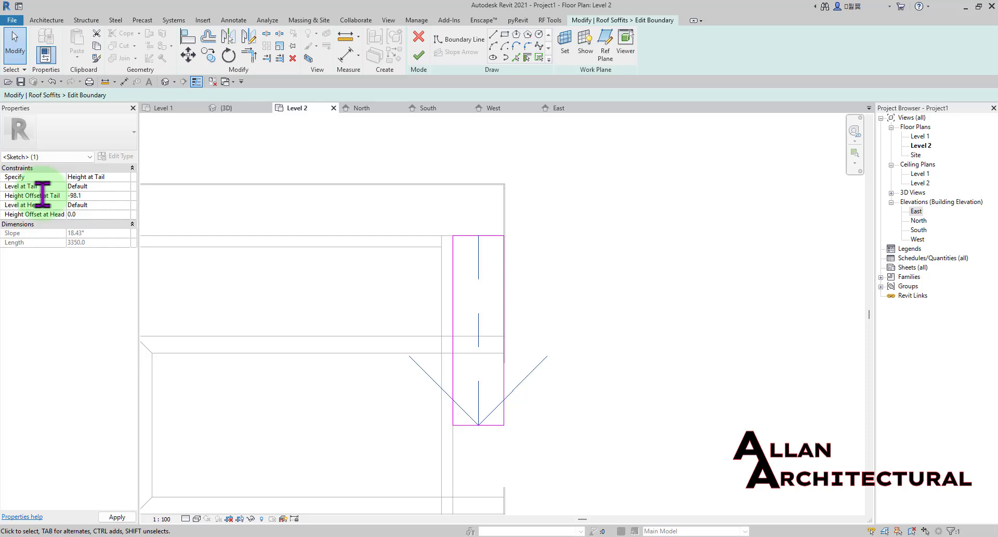
# Set the slope arrow's height offset to -98.1 at the tail and 1836.0 at the head, finish the sketch and dismiss the save reminder.
pyautogui.click(77, 214)
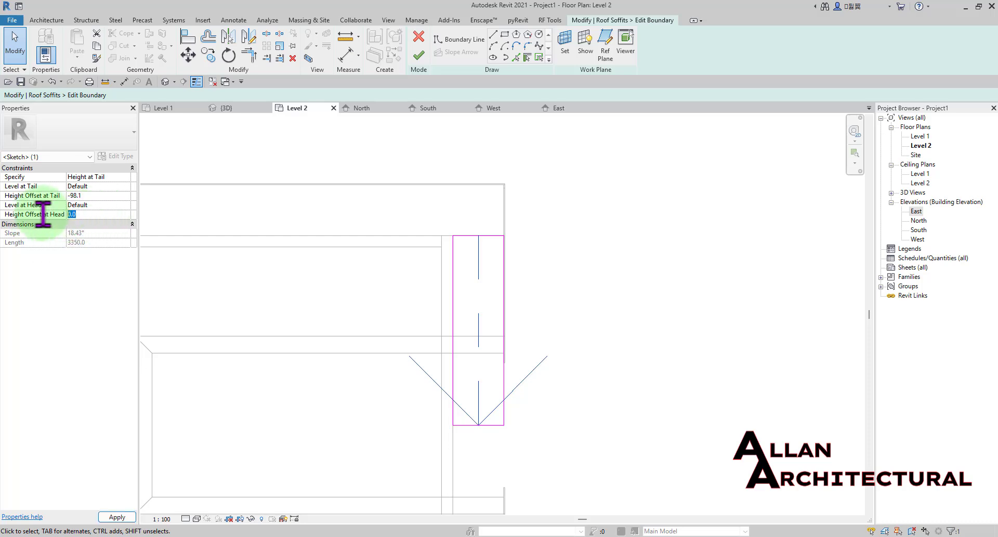
pyautogui.write('1836.0')
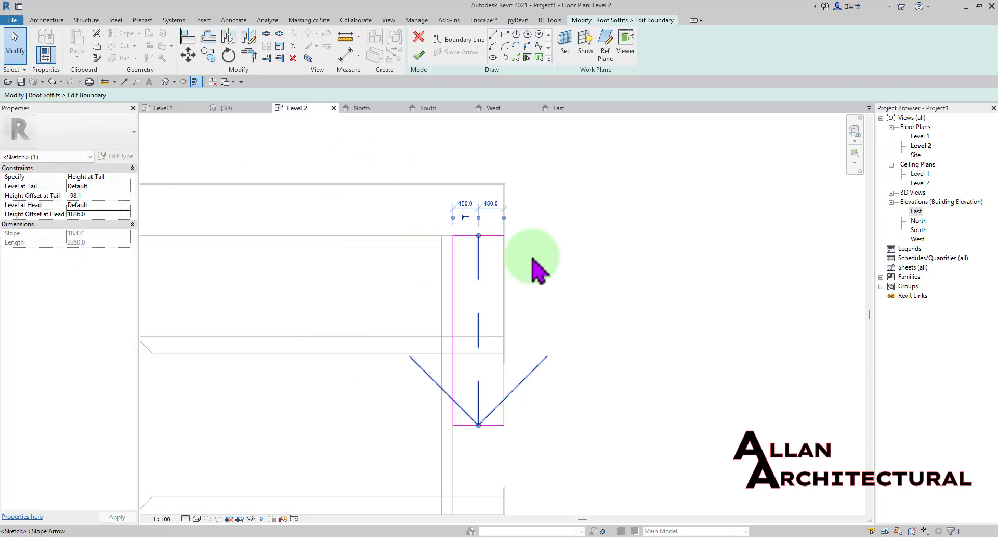
pyautogui.click(422, 58)
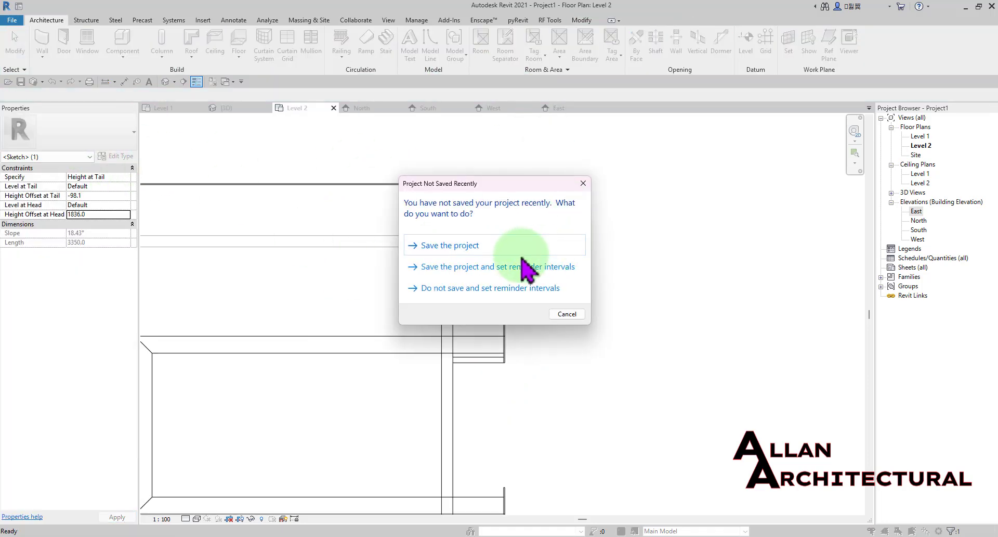
pyautogui.click(567, 314)
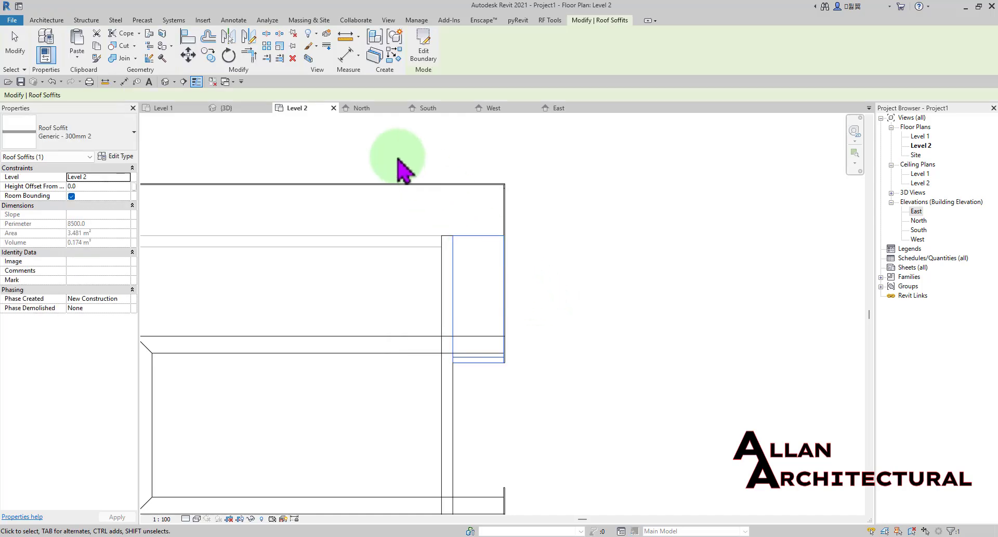
# Examine in the 3D view how the sloped soffit sits under the gable overhang, at its lower end and at the ridge.
pyautogui.click(230, 107)
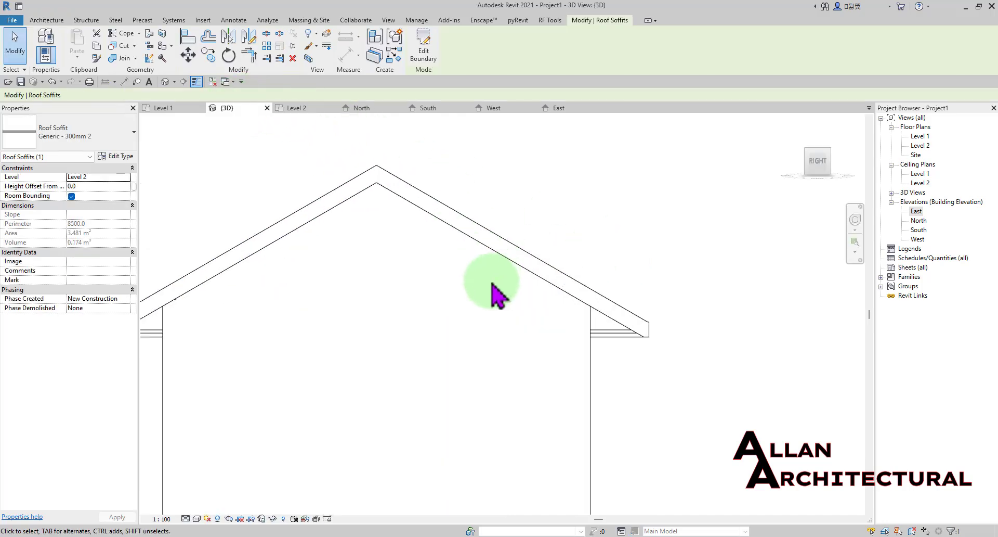
pyautogui.keyDown('shift'); pyautogui.moveTo(498, 314); pyautogui.dragTo(588, 279, button='middle'); pyautogui.keyUp('shift')
pyautogui.click(608, 242)
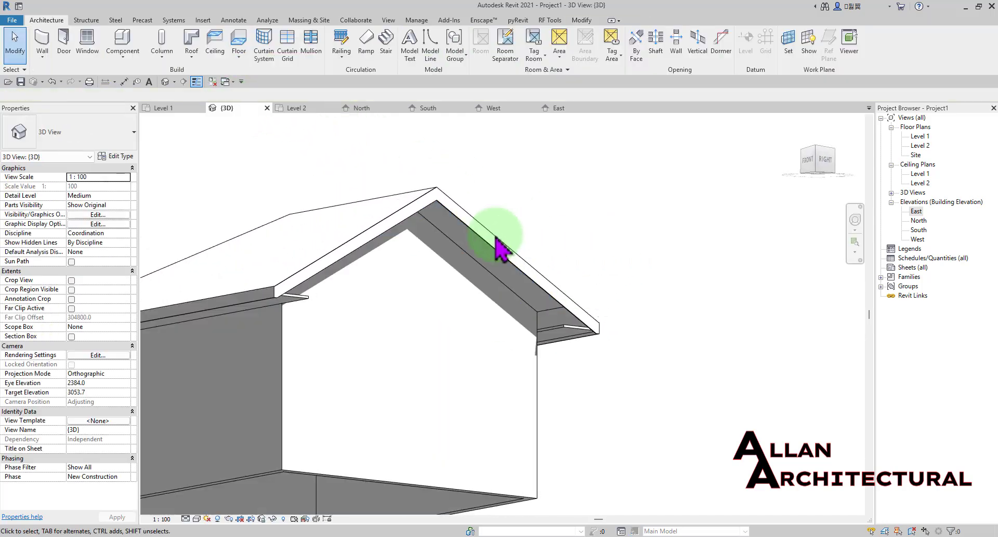
pyautogui.scroll(2, 451, 238)
pyautogui.scroll(5, 619, 359)
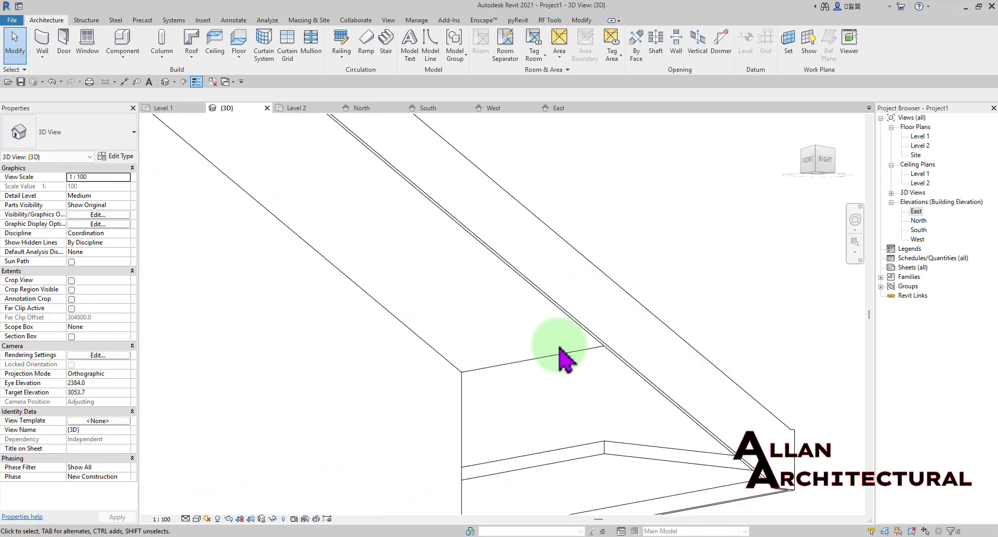
pyautogui.scroll(-6, 585, 375)
pyautogui.keyDown('shift'); pyautogui.moveTo(568, 401); pyautogui.dragTo(524, 422, button='middle'); pyautogui.keyUp('shift')
pyautogui.scroll(3, 479, 279)
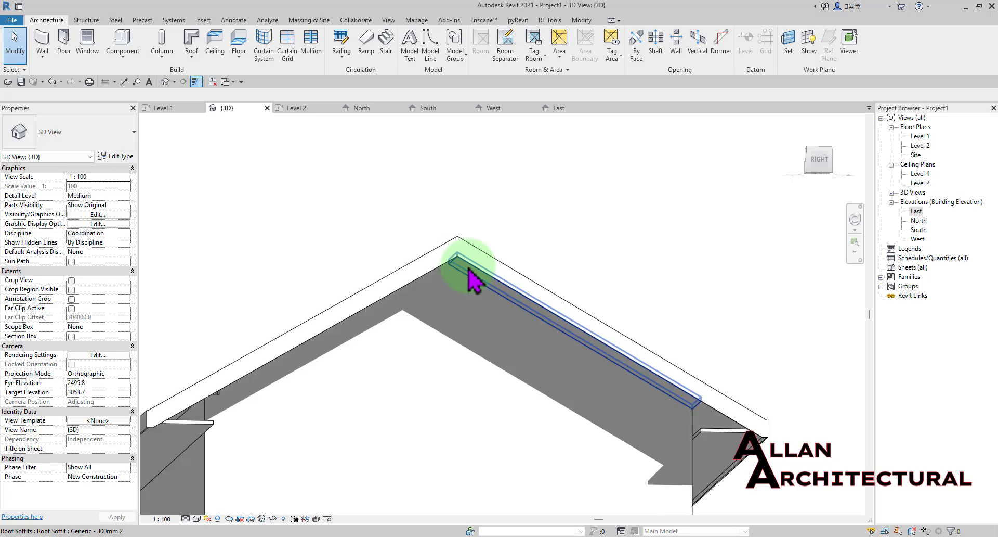
# Mirror a copy of the sloped soffit in the Level 2 plan about a drawn axis through the gable wall's midpoint.
pyautogui.click(312, 108)
pyautogui.scroll(-4, 485, 329)
pyautogui.scroll(4, 475, 335)
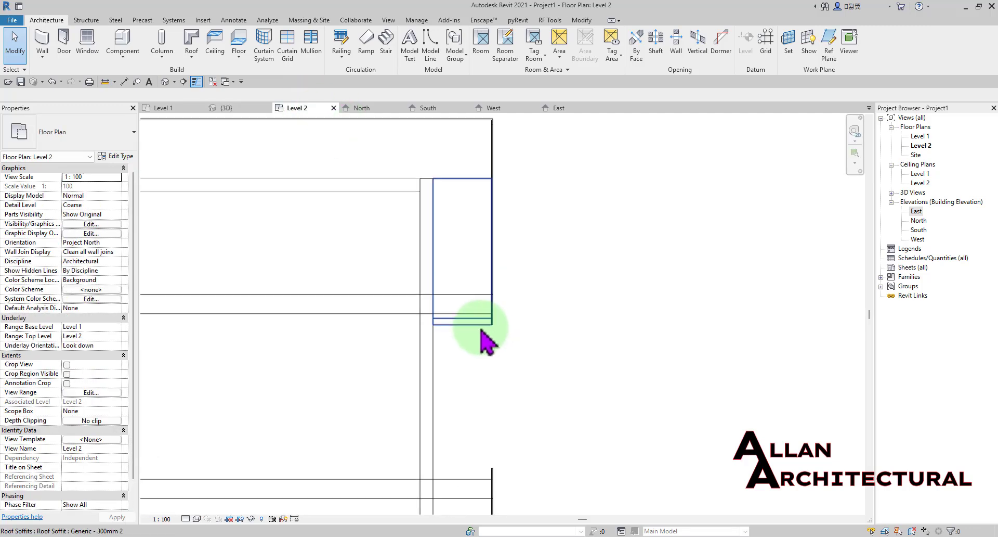
pyautogui.click(481, 327)
pyautogui.scroll(-3, 481, 326)
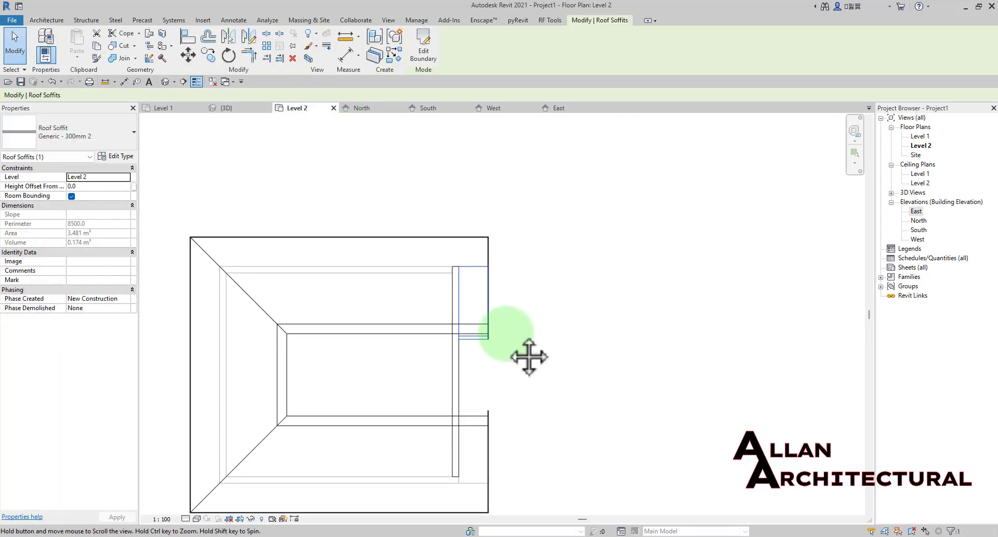
pyautogui.click(248, 38)
pyautogui.scroll(1, 444, 334)
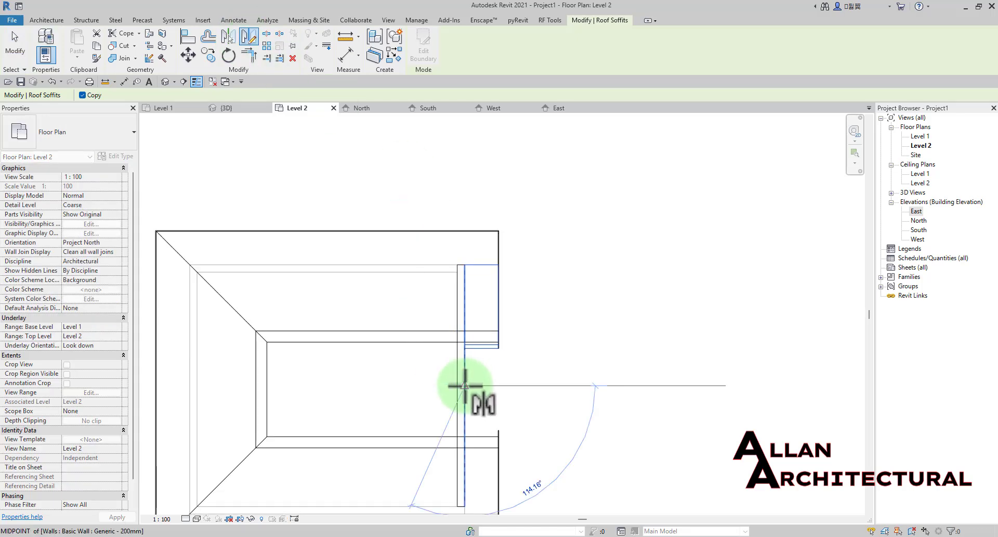
pyautogui.click(553, 387)
pyautogui.click(546, 368)
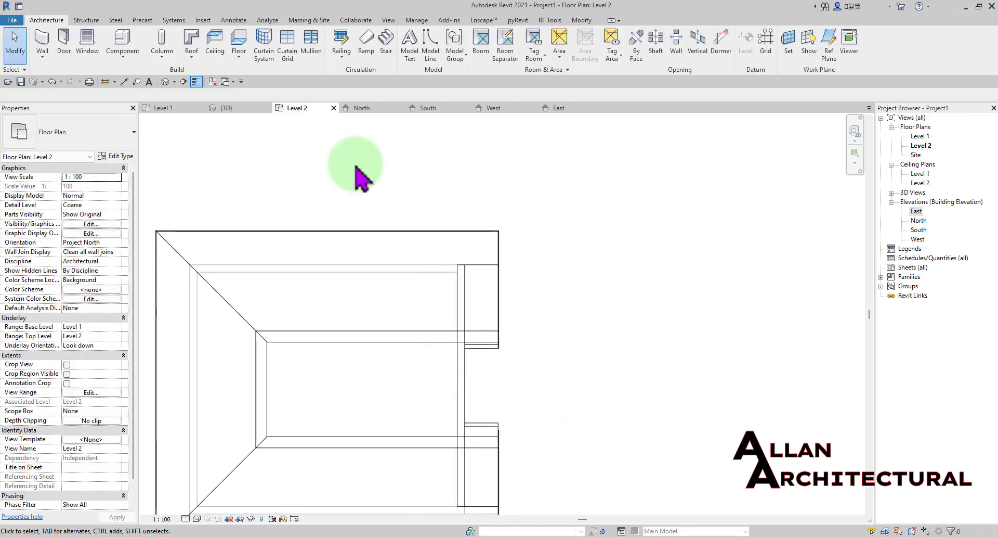
# Delete the mirrored soffit copy on the other side of the gable in the 3D view.
pyautogui.click(227, 108)
pyautogui.keyDown('shift'); pyautogui.moveTo(357, 185); pyautogui.dragTo(389, 347, button='middle'); pyautogui.keyUp('shift')
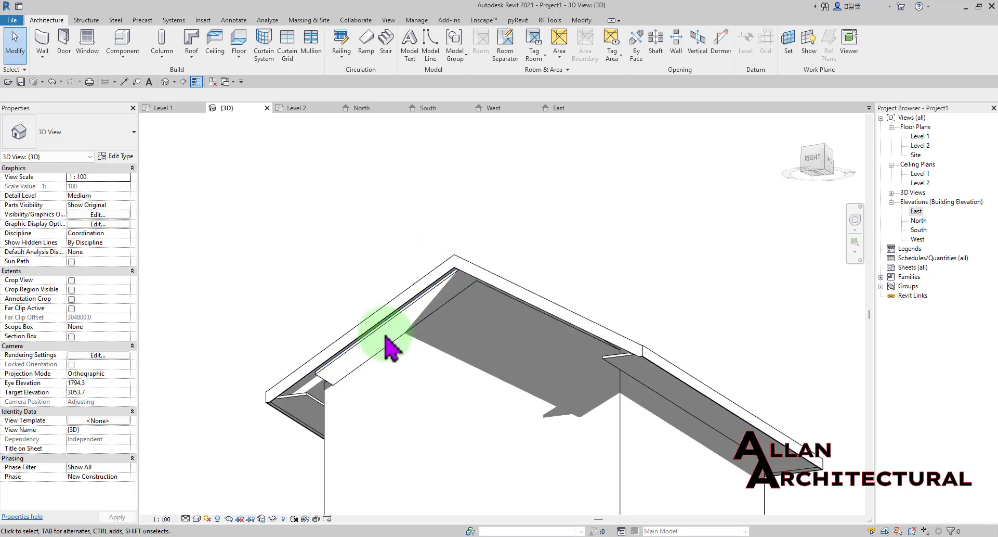
pyautogui.click(389, 339)
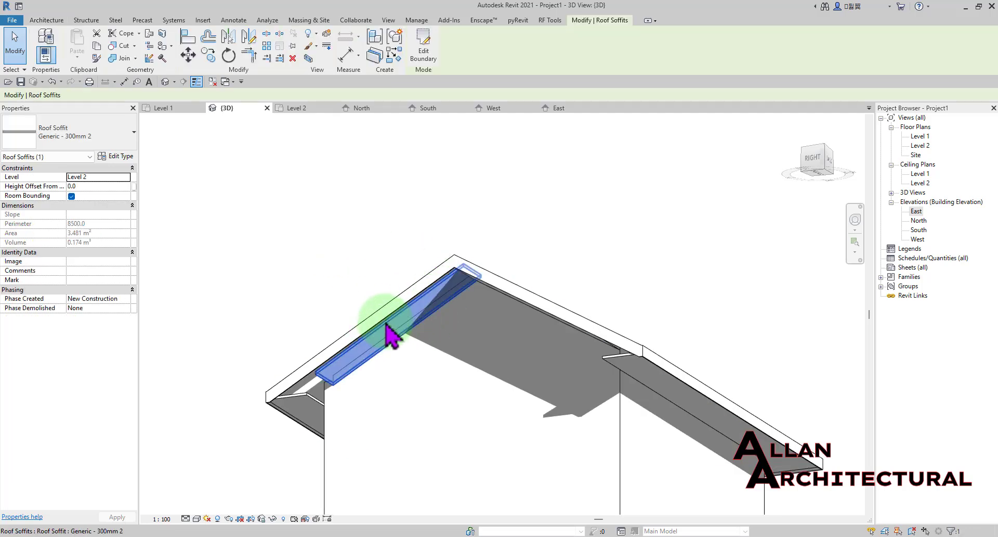
pyautogui.press('e')
pyautogui.scroll(-1, 476, 280)
# Mirror a copy of the remaining sloped soffit in the Level 2 plan onto the other half of the gable, about a drawn axis through the wall's midpoint.
pyautogui.click(479, 280)
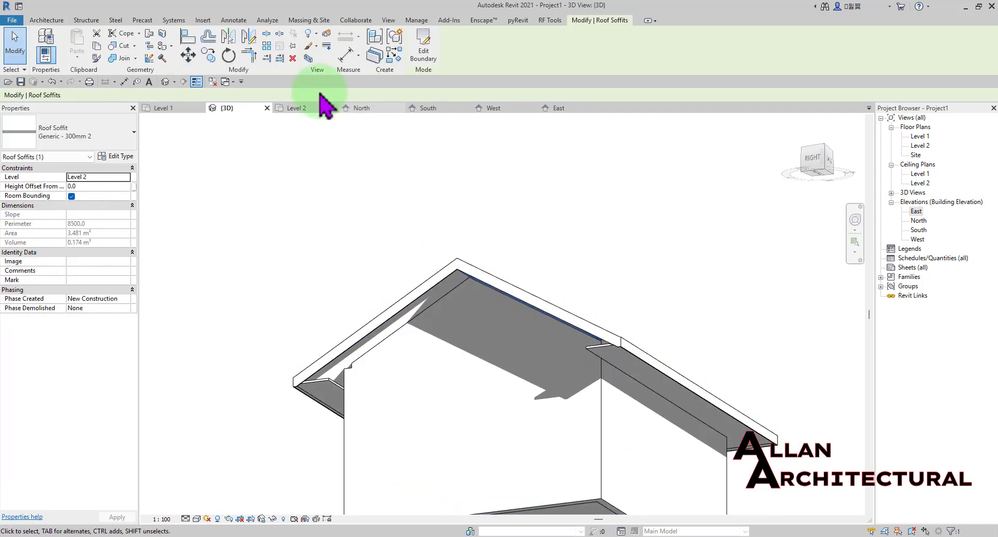
pyautogui.click(294, 112)
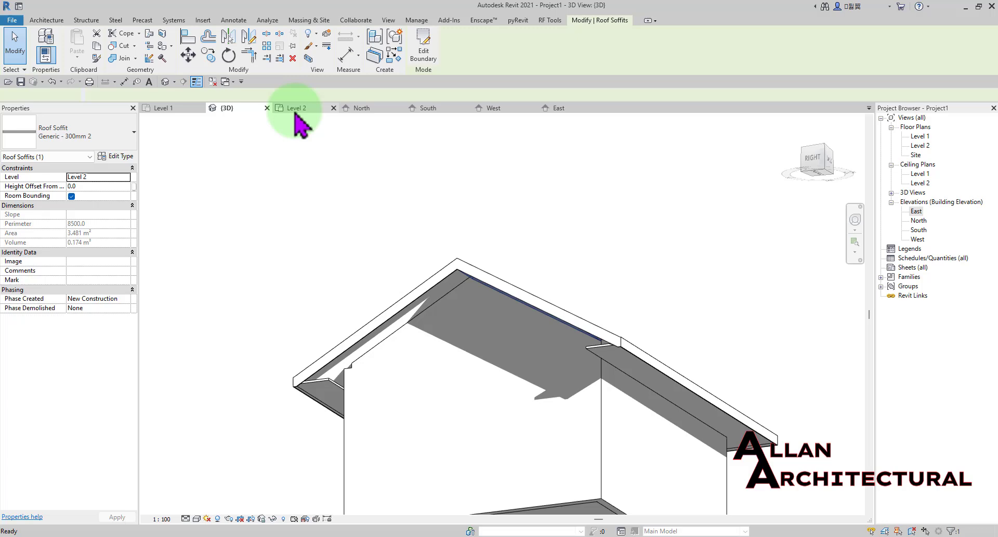
pyautogui.click(248, 37)
pyautogui.scroll(1, 461, 351)
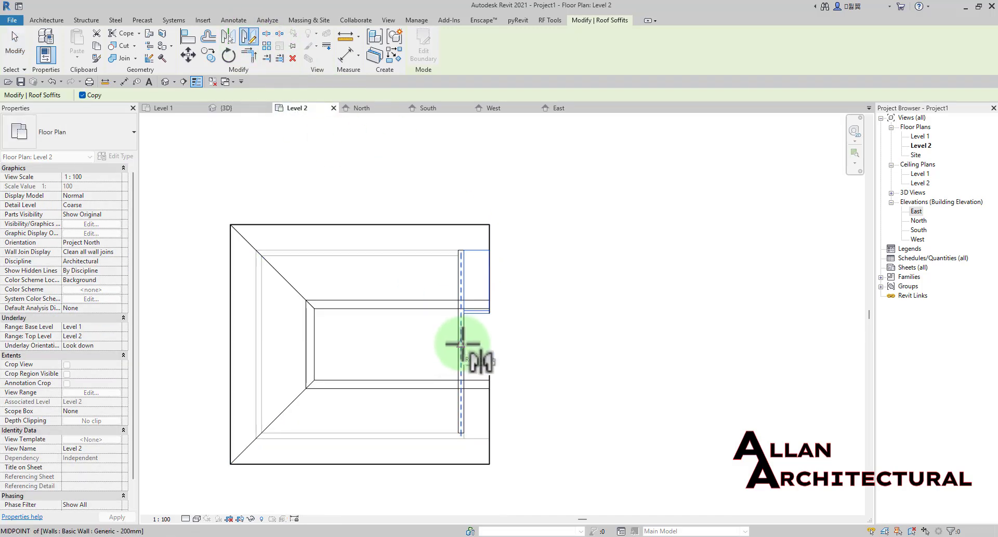
pyautogui.click(461, 343)
pyautogui.click(511, 344)
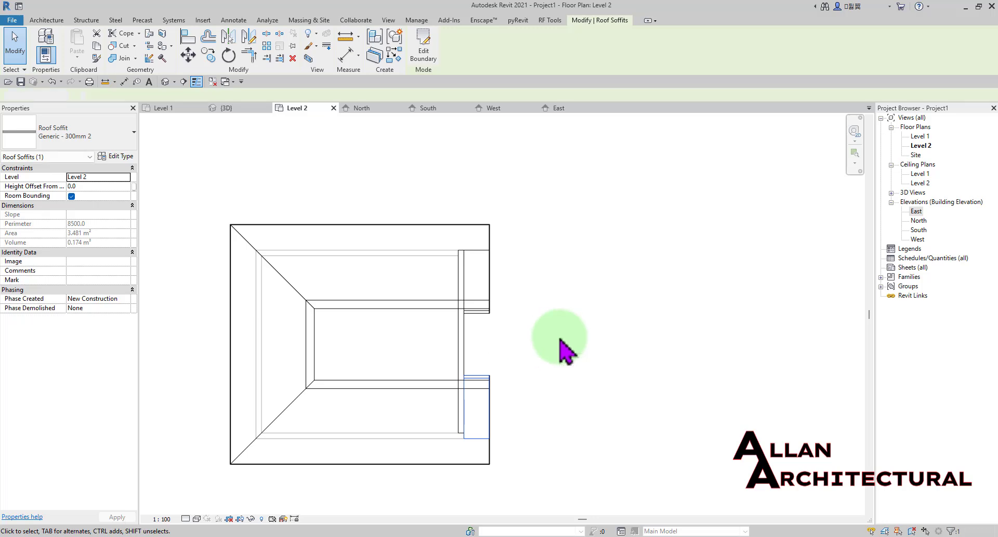
pyautogui.click(565, 351)
pyautogui.click(245, 109)
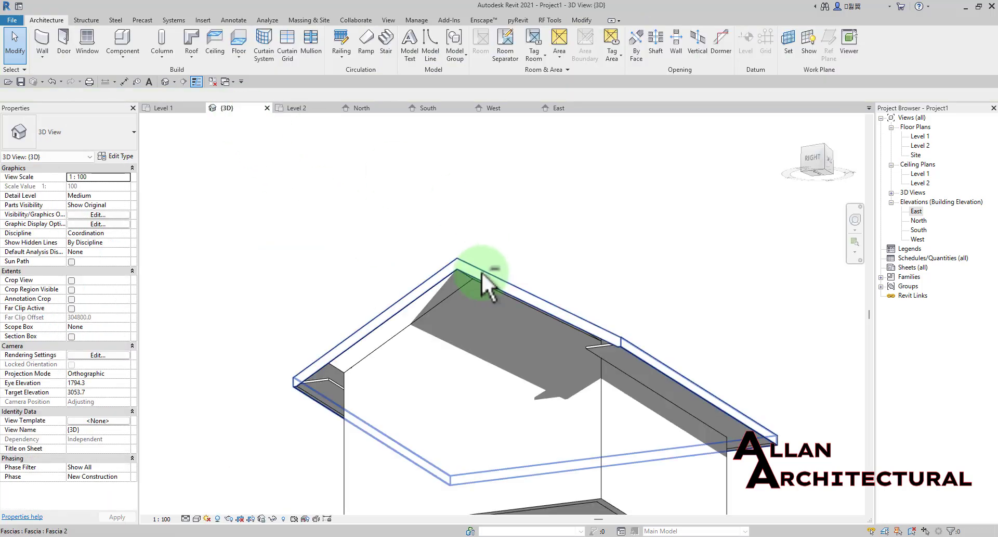
# Examine in the 3D view how the sloped soffits meet the fascia, the ridge and the horizontal eaves soffit at both gable corners.
pyautogui.keyDown('shift'); pyautogui.moveTo(482, 281); pyautogui.dragTo(383, 352, button='middle'); pyautogui.keyUp('shift')
pyautogui.scroll(2, 366, 278)
pyautogui.scroll(-3, 366, 278)
pyautogui.scroll(2, 438, 312)
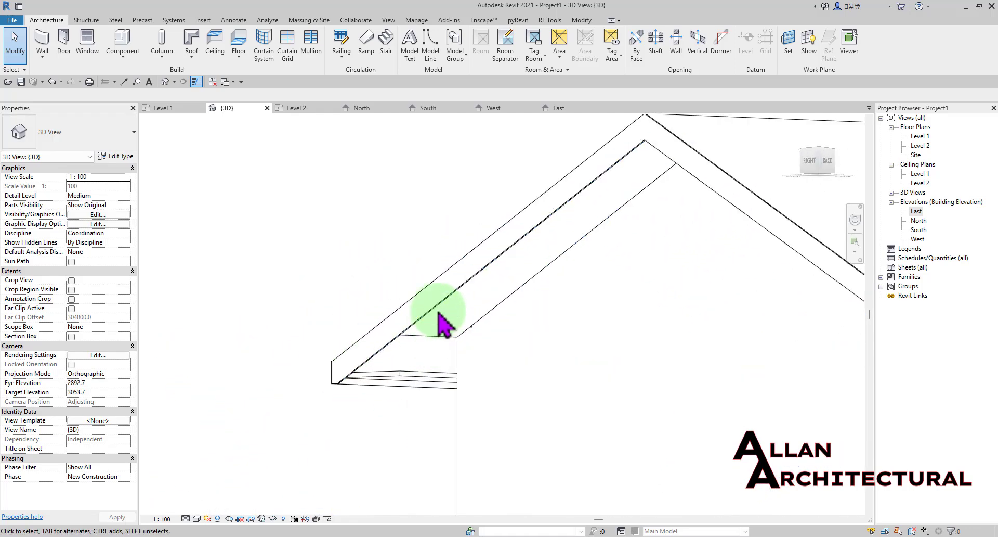
pyautogui.scroll(-3, 438, 312)
pyautogui.keyDown('shift'); pyautogui.moveTo(439, 312); pyautogui.dragTo(717, 439, button='middle'); pyautogui.keyUp('shift')
pyautogui.scroll(3, 696, 306)
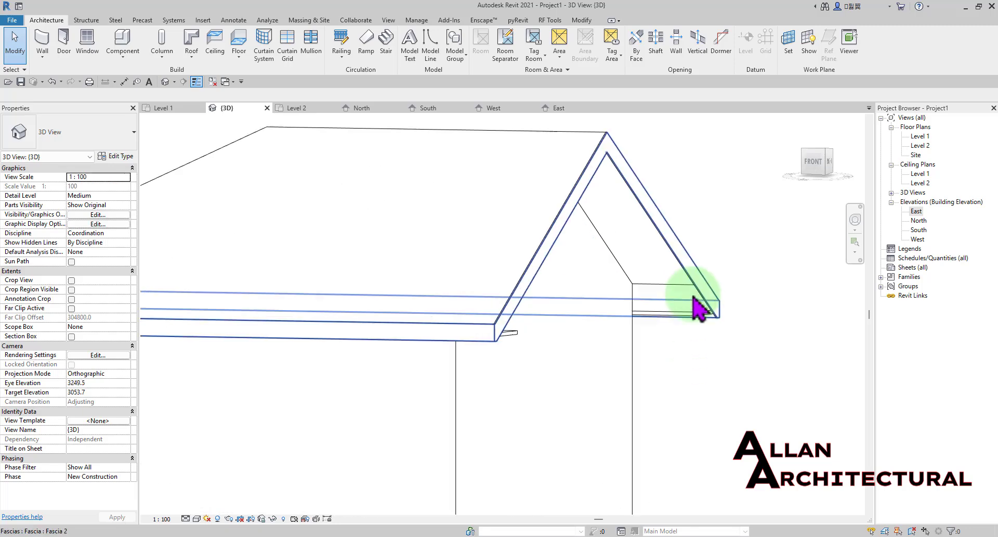
pyautogui.scroll(2, 694, 296)
pyautogui.keyDown('shift'); pyautogui.moveTo(694, 297); pyautogui.dragTo(559, 331, button='middle'); pyautogui.keyUp('shift')
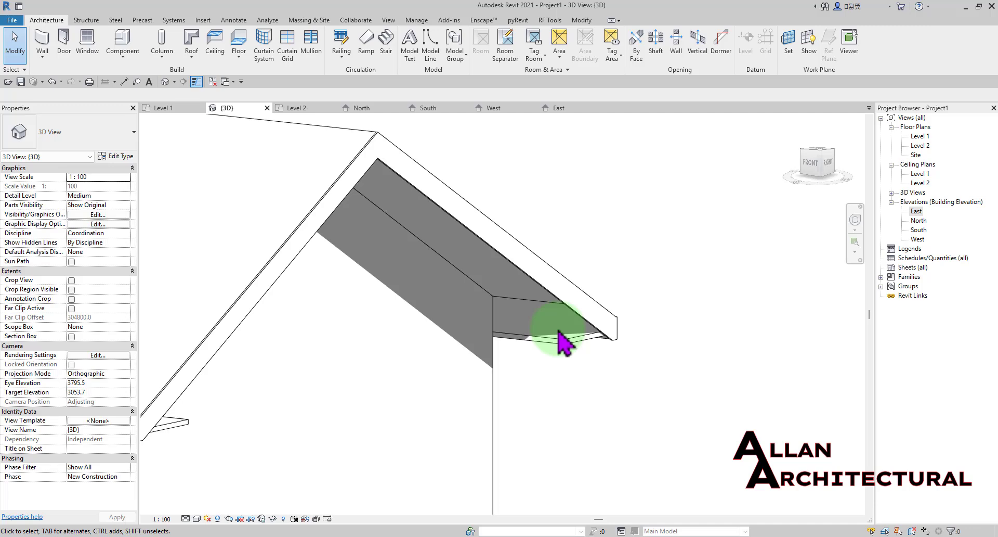
pyautogui.keyDown('shift'); pyautogui.moveTo(553, 238); pyautogui.dragTo(569, 343, button='middle'); pyautogui.keyUp('shift')
# Select the horizontal eaves soffit and show the model in a front-facing Wireframe view.
pyautogui.scroll(3, 364, 312)
pyautogui.keyDown('shift'); pyautogui.moveTo(349, 319); pyautogui.dragTo(290, 439, button='middle'); pyautogui.keyUp('shift')
pyautogui.click(374, 340)
pyautogui.scroll(5, 257, 466)
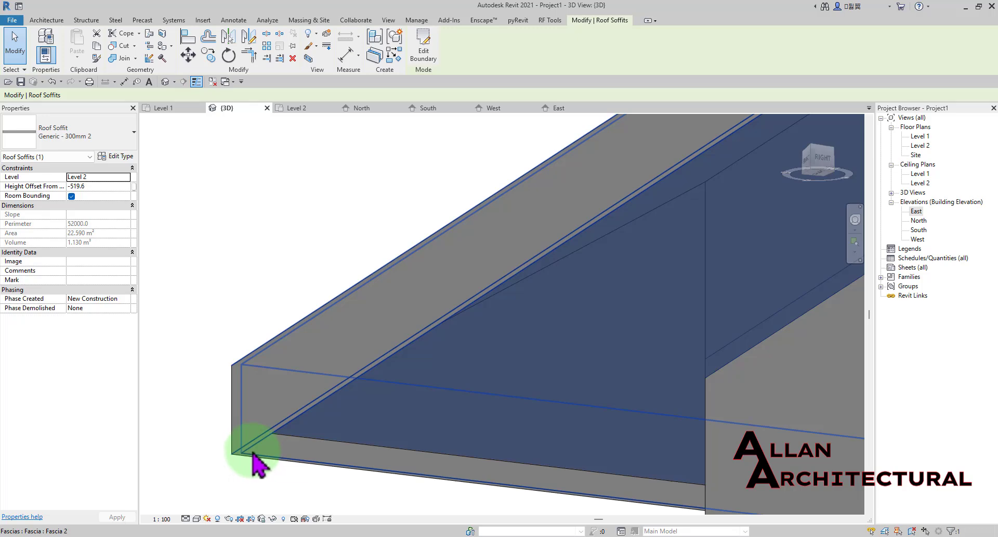
pyautogui.scroll(-6, 258, 460)
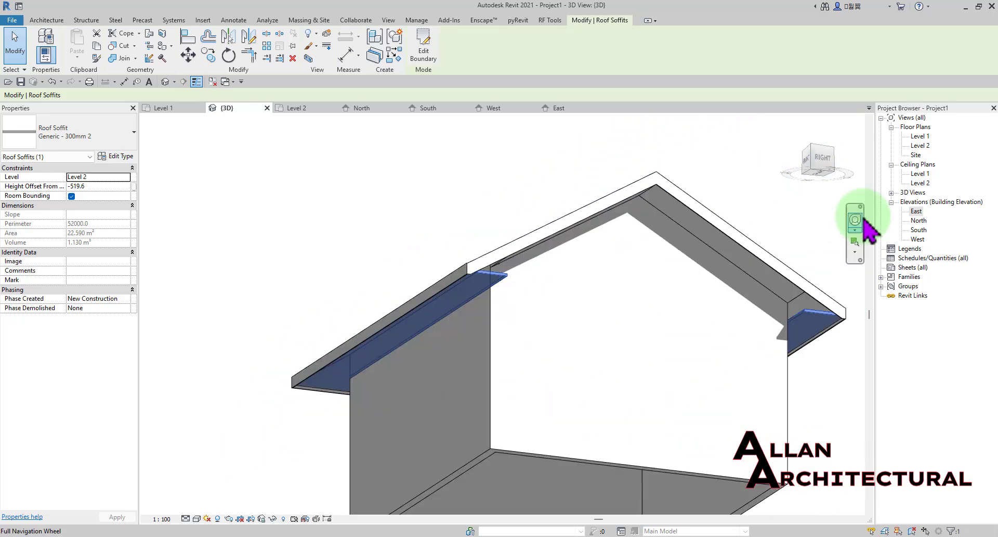
pyautogui.click(809, 162)
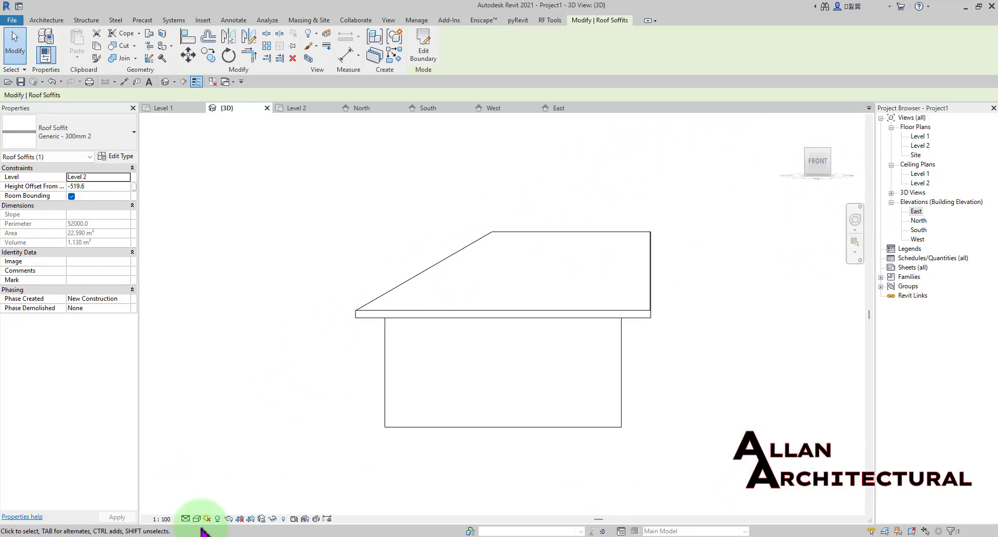
pyautogui.click(198, 519)
pyautogui.click(223, 465)
# Move the eaves soffit straight down until its underside aligns with the bottom edge of the fascia.
pyautogui.scroll(5, 343, 317)
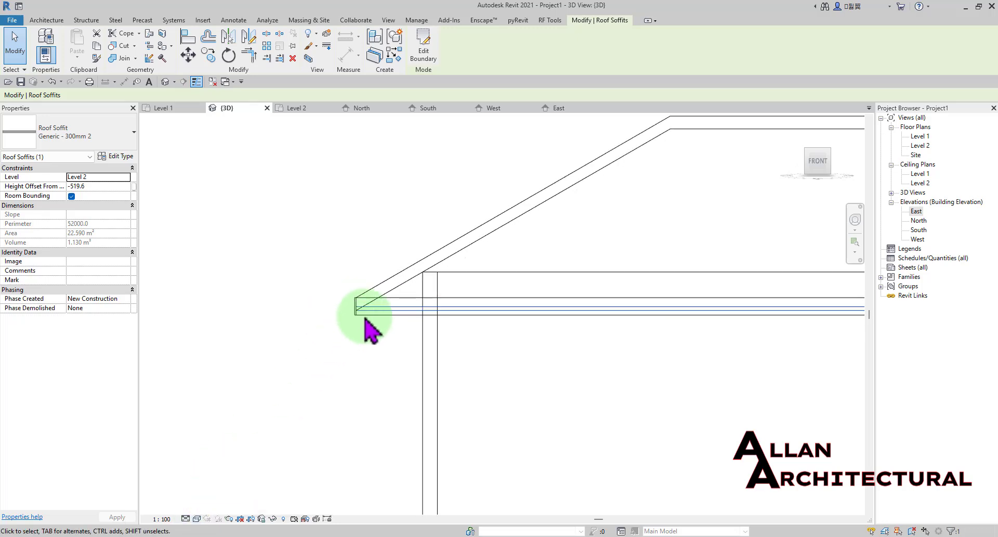
pyautogui.click(188, 54)
pyautogui.scroll(3, 320, 295)
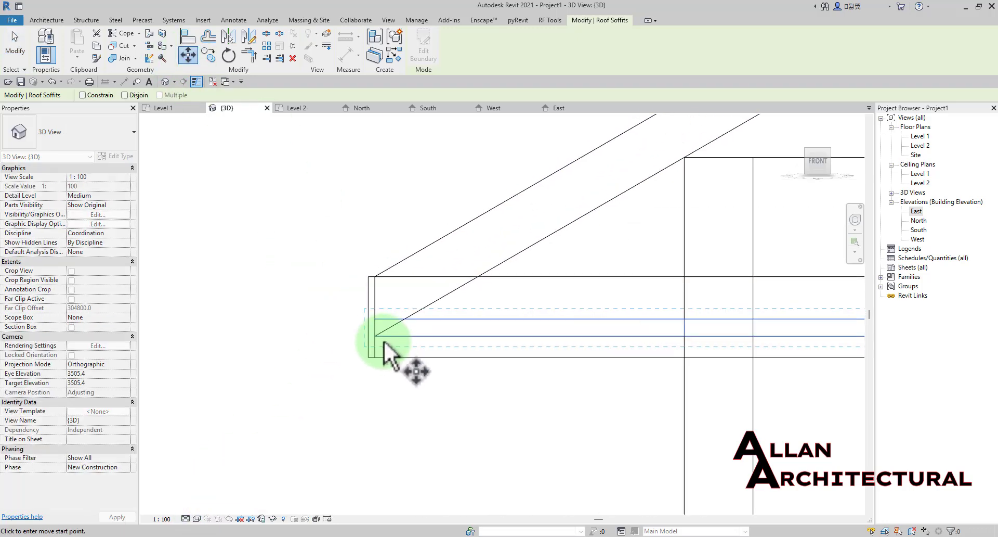
pyautogui.click(376, 357)
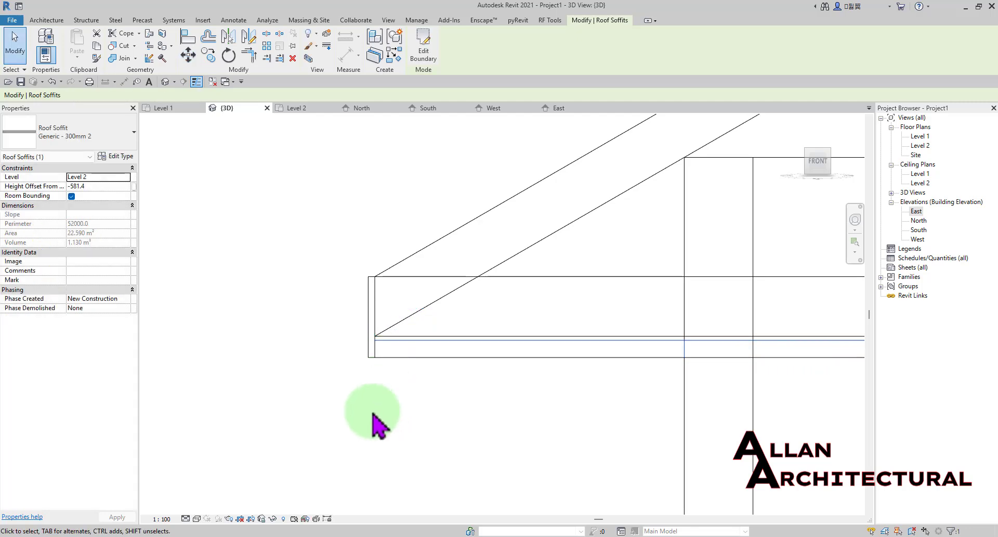
pyautogui.click(372, 419)
pyautogui.scroll(-3, 268, 249)
# Set the 3D view's visual style back to Hidden Line and inspect the lowered soffit at the gable corners.
pyautogui.click(196, 519)
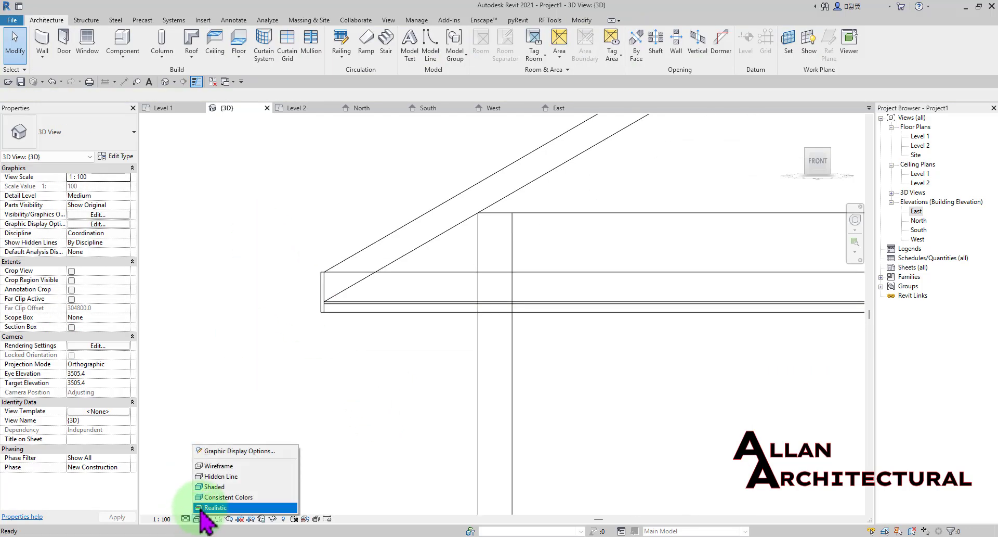
pyautogui.click(223, 473)
pyautogui.keyDown('shift'); pyautogui.moveTo(397, 307); pyautogui.dragTo(224, 394, button='middle'); pyautogui.keyUp('shift')
pyautogui.scroll(-5, 263, 335)
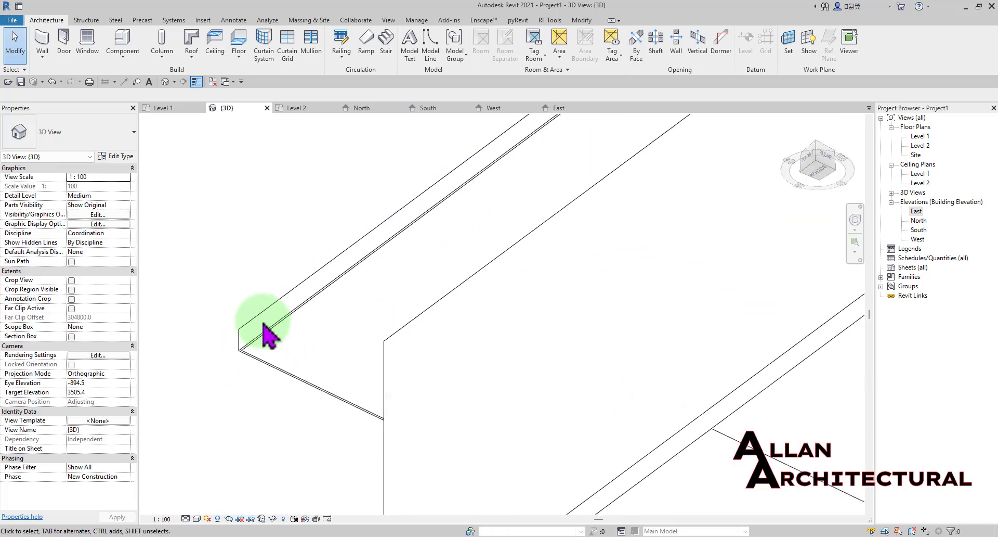
pyautogui.keyDown('shift'); pyautogui.moveTo(326, 401); pyautogui.dragTo(383, 397, button='middle'); pyautogui.keyUp('shift')
pyautogui.moveTo(452, 379); pyautogui.dragTo(559, 359, button='middle')
pyautogui.scroll(5, 559, 358)
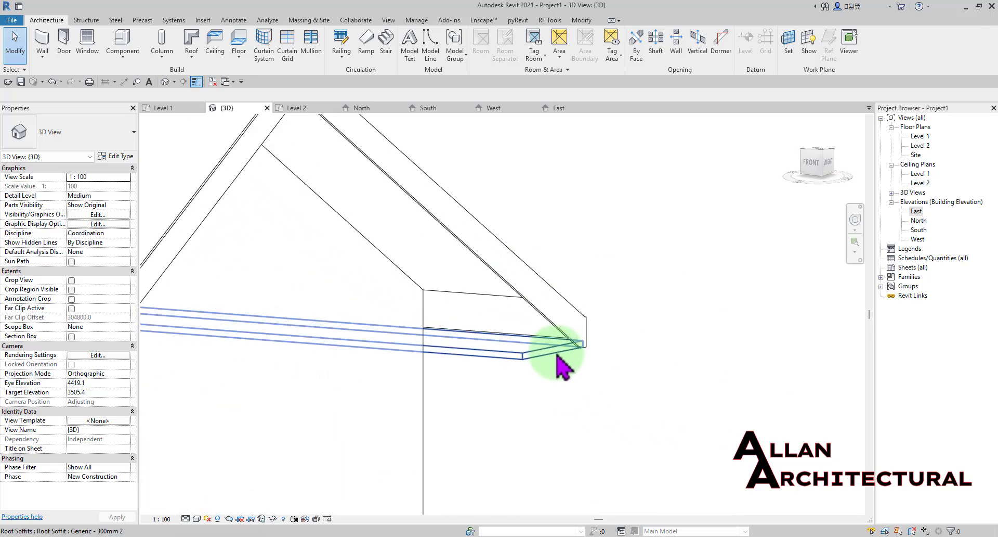
pyautogui.scroll(-3, 523, 328)
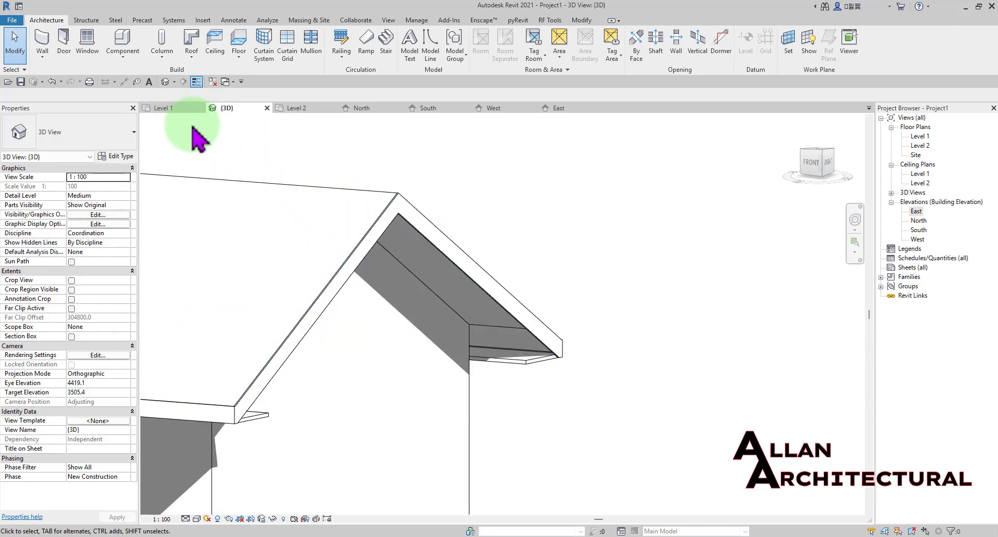
# Start a roof fascia and set the Fascia 2 type's profile to M_Fascia-Flat : 19 x 184mm.
pyautogui.click(196, 59)
pyautogui.click(213, 162)
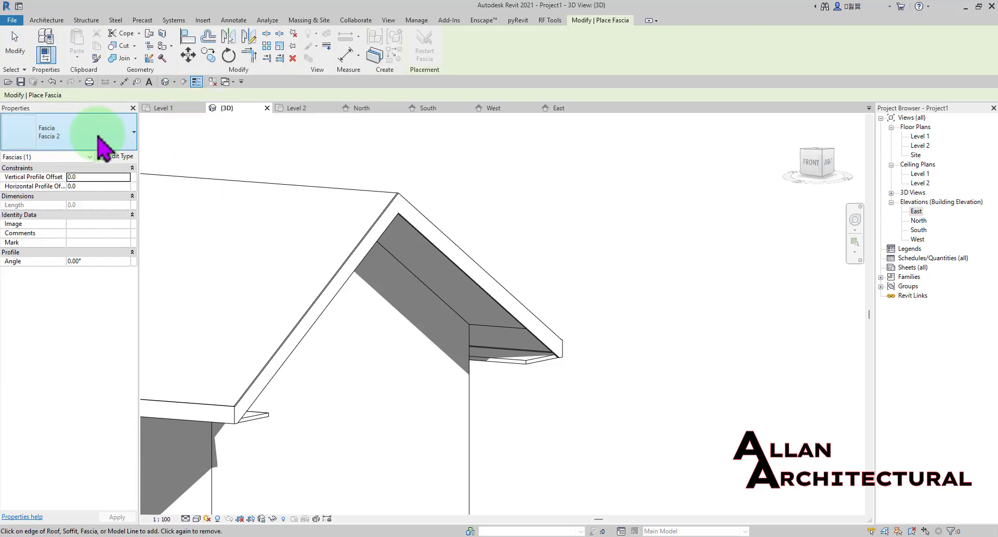
pyautogui.click(116, 156)
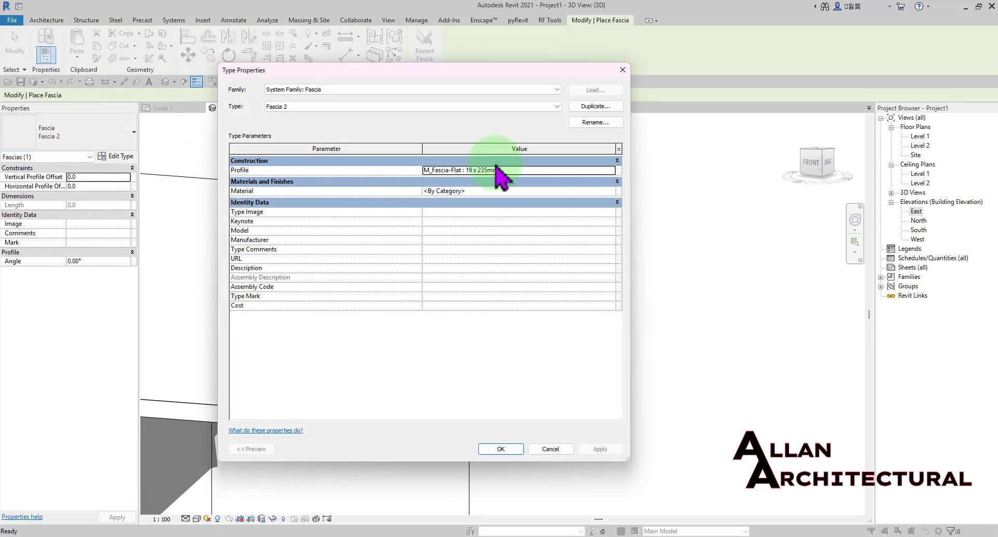
pyautogui.click(610, 170)
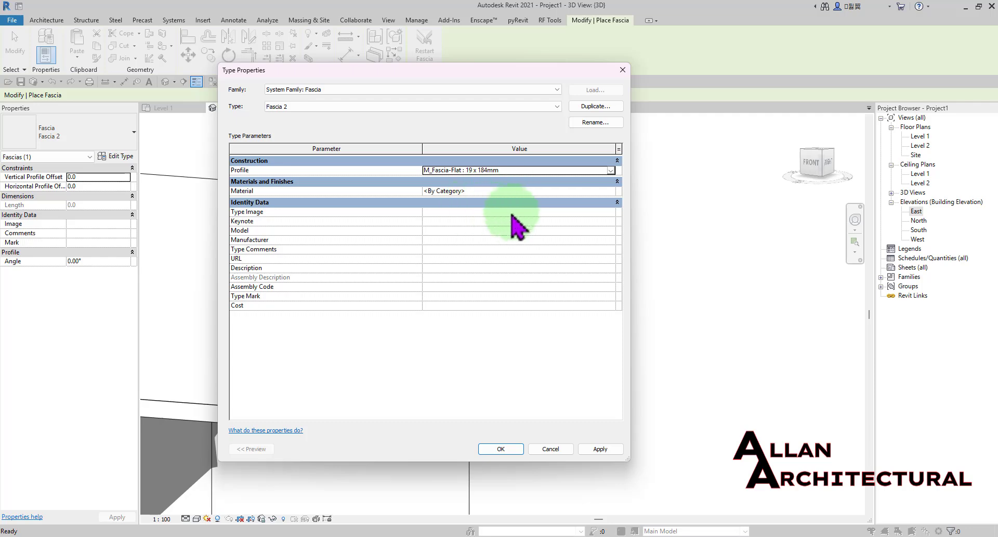
pyautogui.click(516, 450)
# Place a fascia on the exposed gable-side edge of the horizontal eaves soffit.
pyautogui.scroll(5, 507, 370)
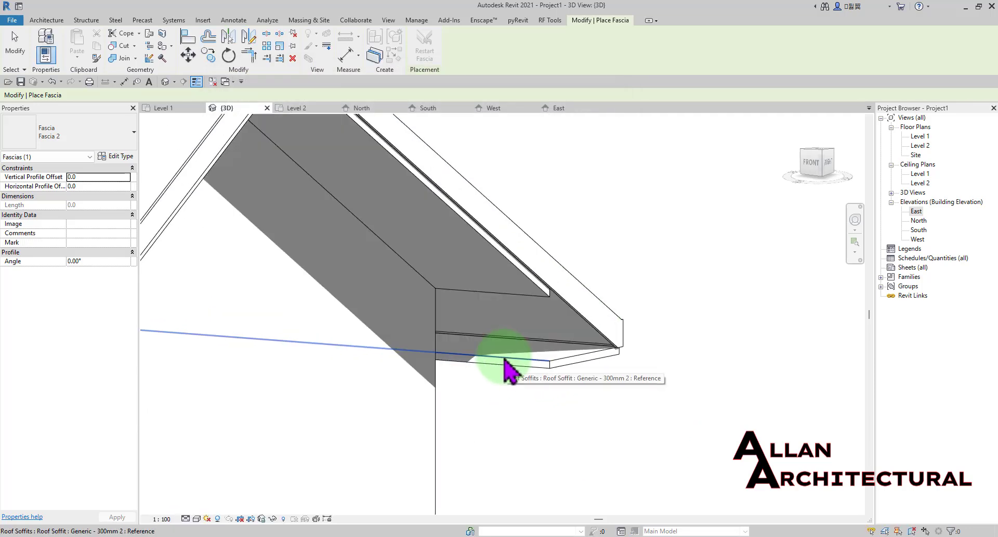
pyautogui.click(507, 364)
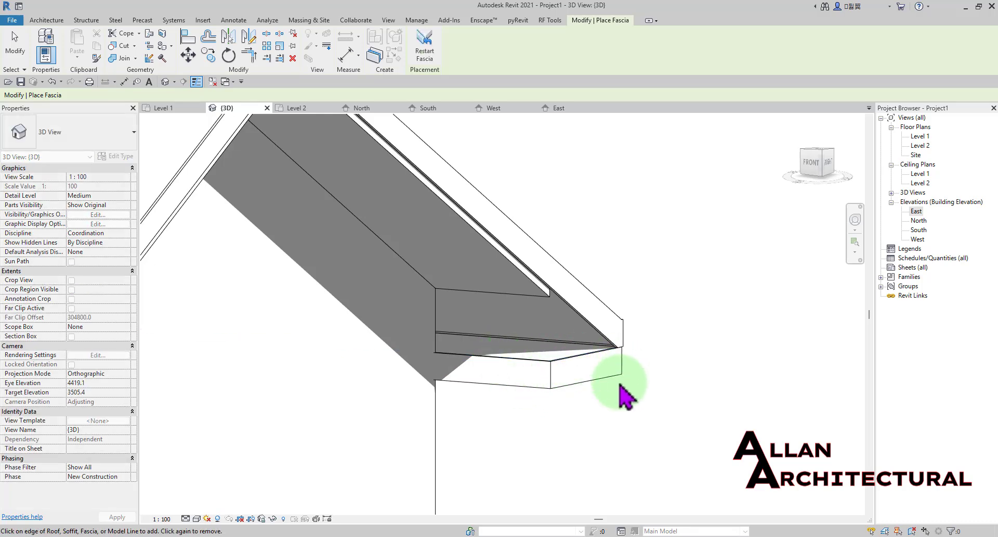
pyautogui.scroll(-4, 562, 385)
pyautogui.press('Escape')
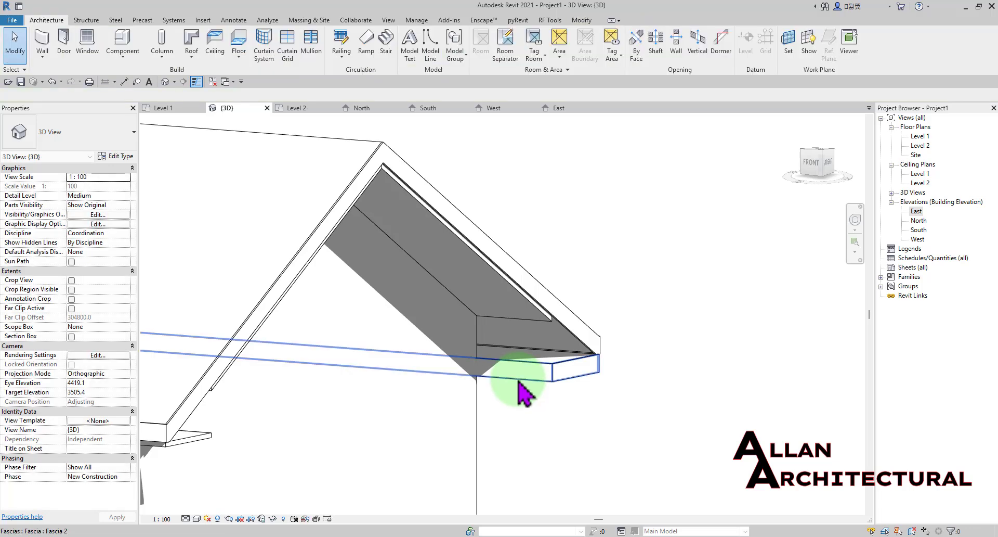
# Shorten the new fascia so its free end stops at the gable wall corner.
pyautogui.click(511, 378)
pyautogui.scroll(-2, 274, 335)
pyautogui.moveTo(187, 338); pyautogui.dragTo(356, 349)
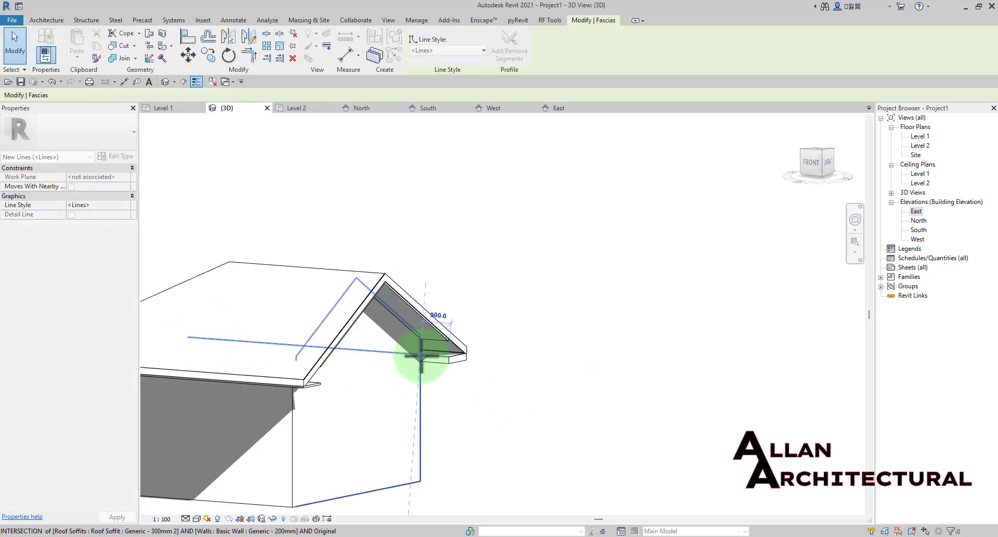
pyautogui.moveTo(420, 357); pyautogui.dragTo(422, 359)
pyautogui.scroll(5, 423, 364)
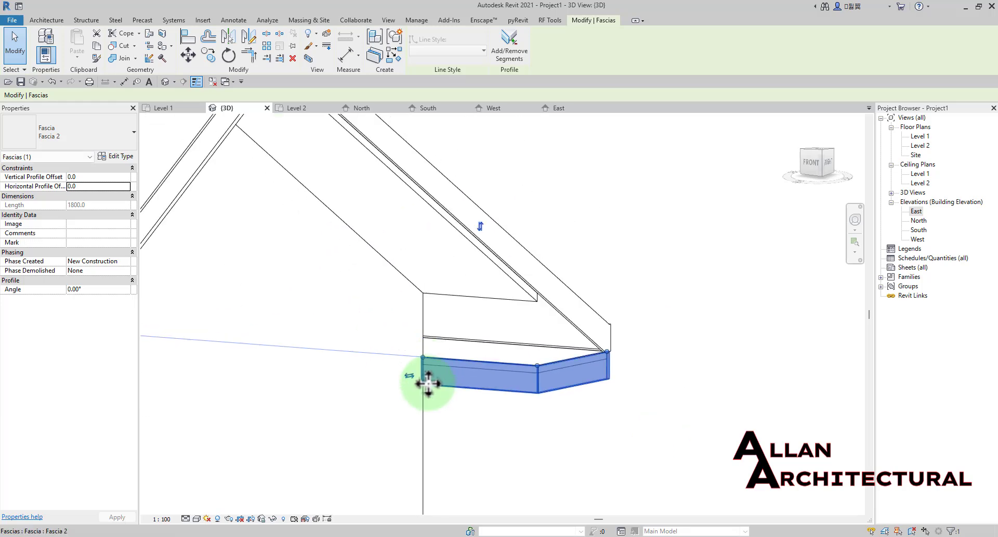
# Flip the short fascia vertically so it stands above the eaves soffit's edge.
pyautogui.scroll(-2, 428, 383)
pyautogui.click(461, 277)
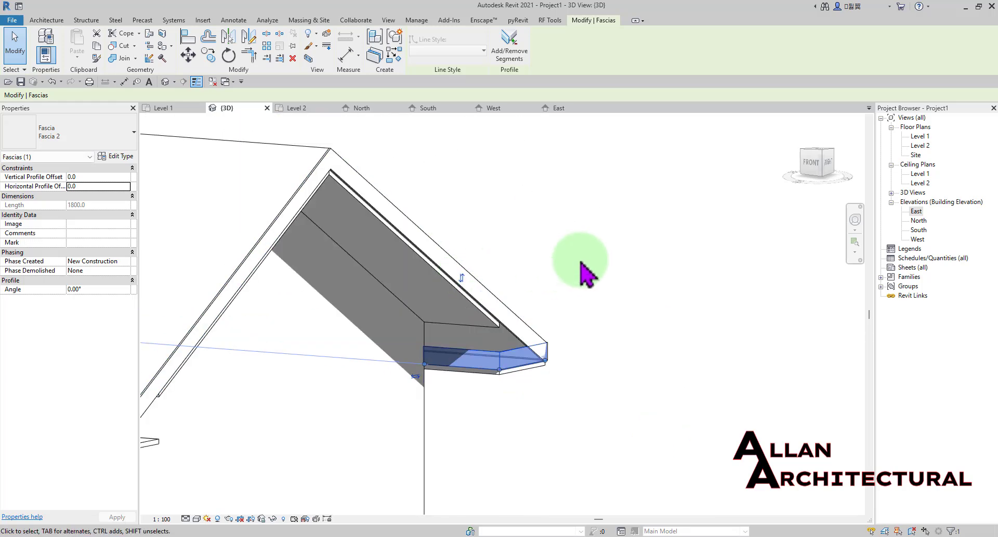
pyautogui.scroll(1, 536, 336)
pyautogui.moveTo(490, 383); pyautogui.dragTo(488, 387)
pyautogui.click(563, 296)
pyautogui.scroll(-2, 491, 351)
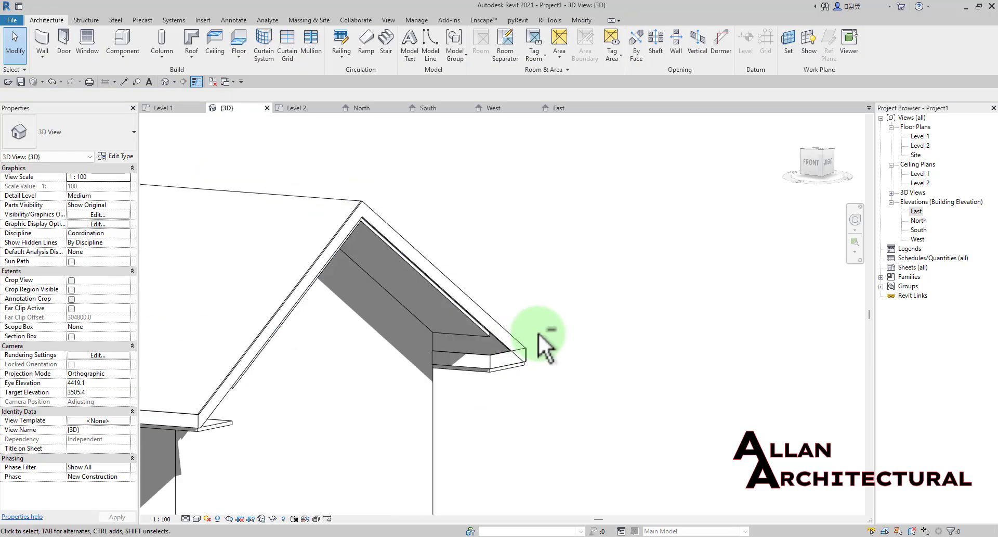
# Try vertical profile offsets of 200 and -500 on the short fascia seen from the right, and reset the offset to 0.
pyautogui.keyDown('shift'); pyautogui.moveTo(539, 335); pyautogui.dragTo(495, 364, button='middle'); pyautogui.keyUp('shift')
pyautogui.scroll(2, 457, 412)
pyautogui.click(444, 418)
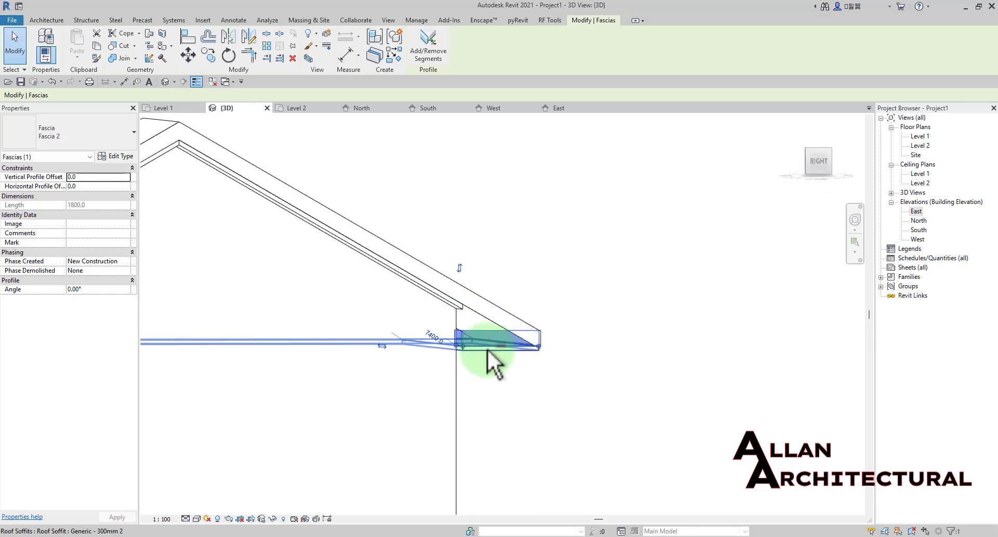
pyautogui.scroll(2, 486, 348)
pyautogui.click(815, 163)
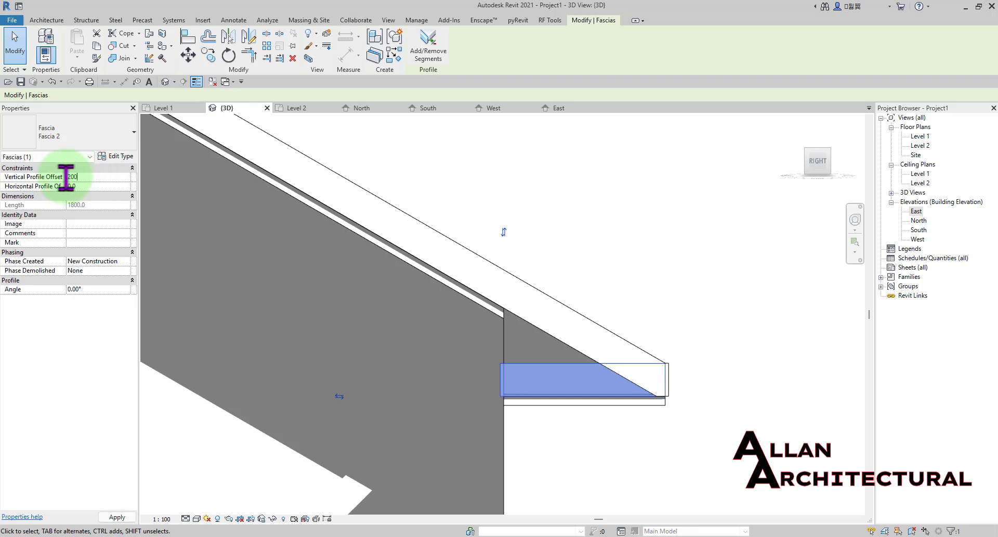
pyautogui.press('Return')
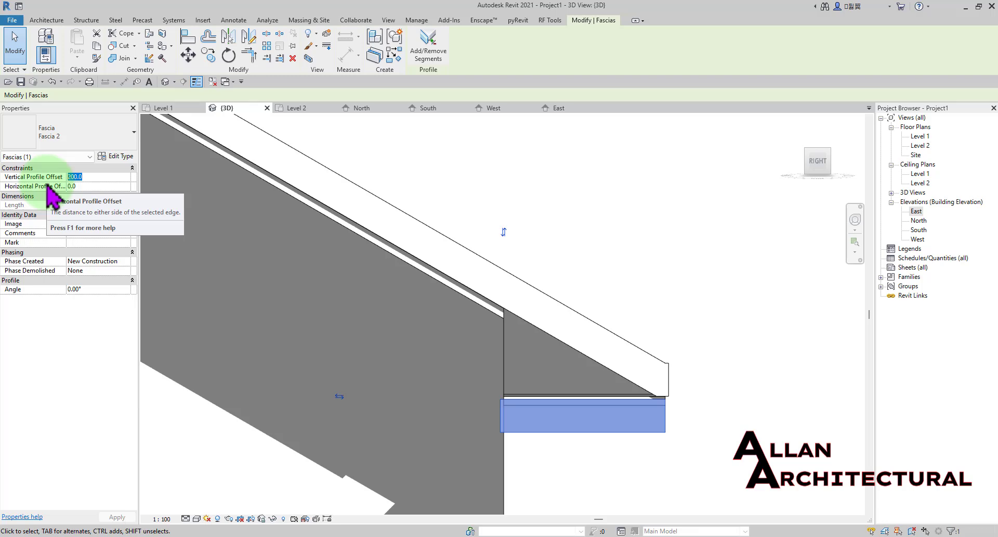
pyautogui.write('0')
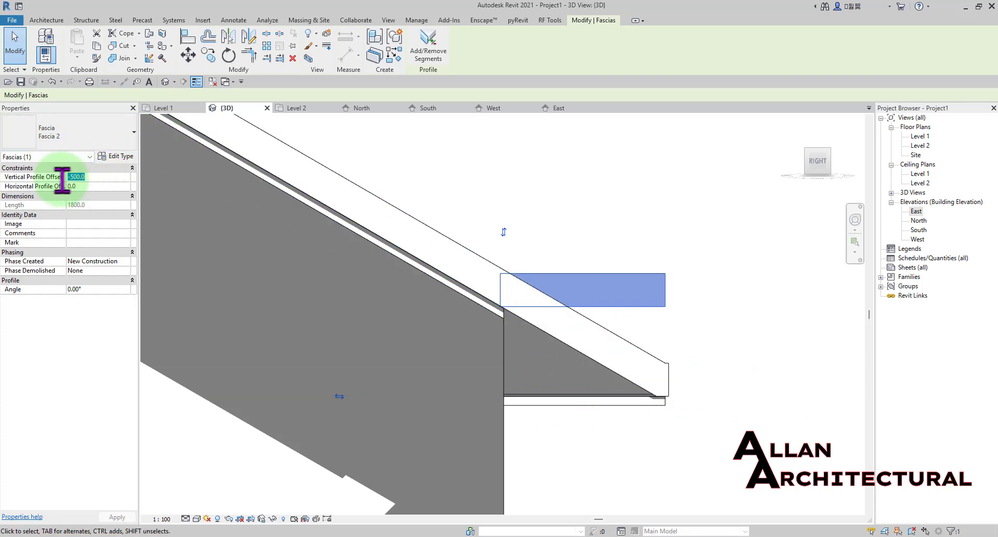
pyautogui.click(663, 303)
# Delete the short fascia piece from the eaves soffit's end at the gable corner.
pyautogui.scroll(-2, 661, 306)
pyautogui.keyDown('shift'); pyautogui.moveTo(657, 310); pyautogui.dragTo(712, 407, button='middle'); pyautogui.keyUp('shift')
pyautogui.scroll(2, 592, 368)
pyautogui.click(594, 358)
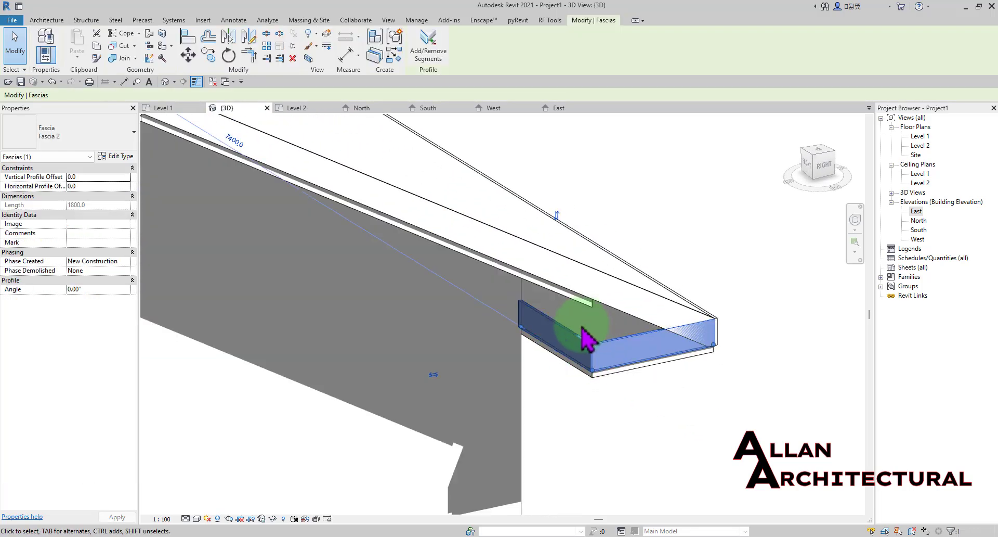
pyautogui.keyDown('shift'); pyautogui.moveTo(564, 314); pyautogui.dragTo(464, 319, button='middle'); pyautogui.keyUp('shift')
pyautogui.click(420, 399)
pyautogui.click(456, 313)
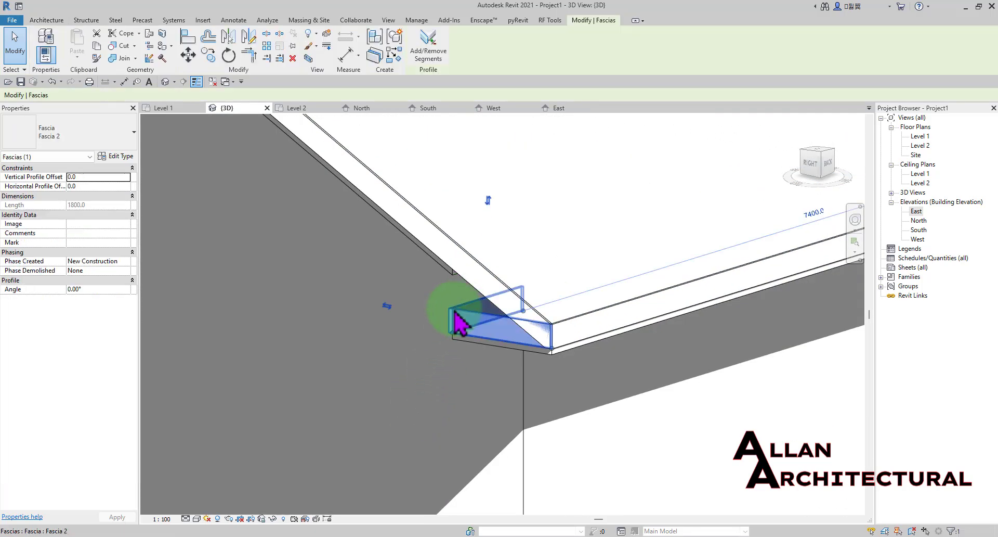
pyautogui.scroll(-2, 451, 309)
pyautogui.press('Escape')
pyautogui.scroll(-1, 451, 311)
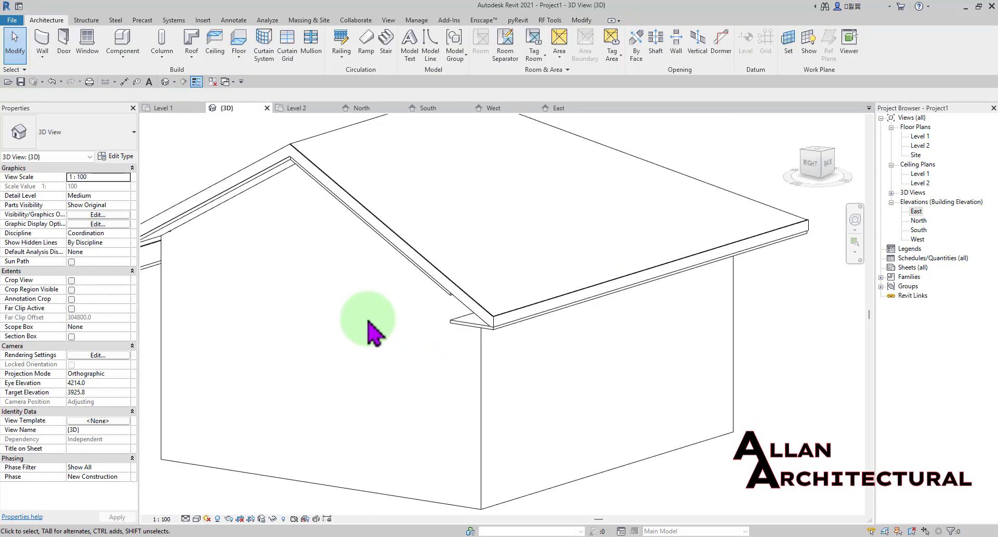
# Examine the gable-end soffits and the eaves soffit's ends from several angles, checking how they meet the fascia at the ridge and corners.
pyautogui.keyDown('shift'); pyautogui.moveTo(367, 320); pyautogui.dragTo(457, 276, button='middle'); pyautogui.keyUp('shift')
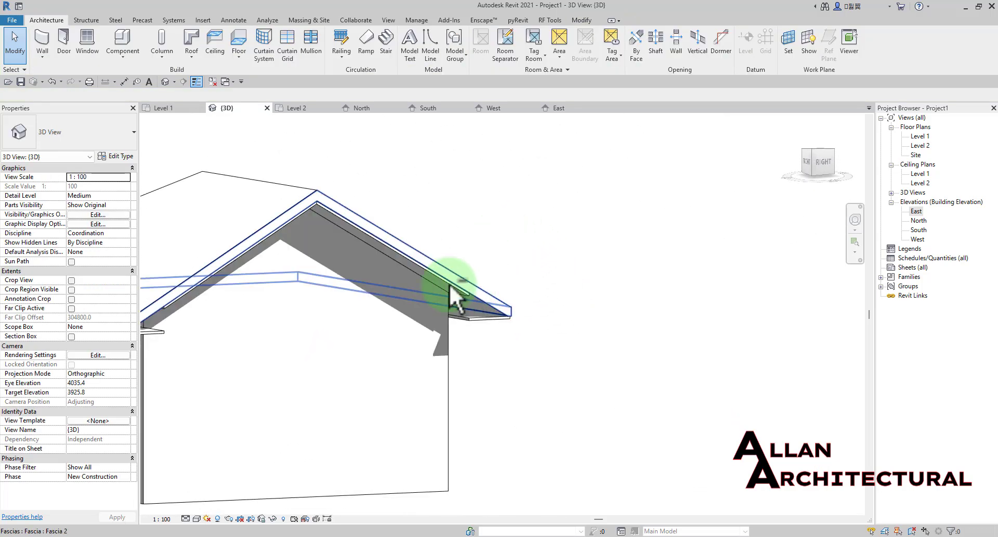
pyautogui.scroll(3, 331, 218)
pyautogui.click(348, 229)
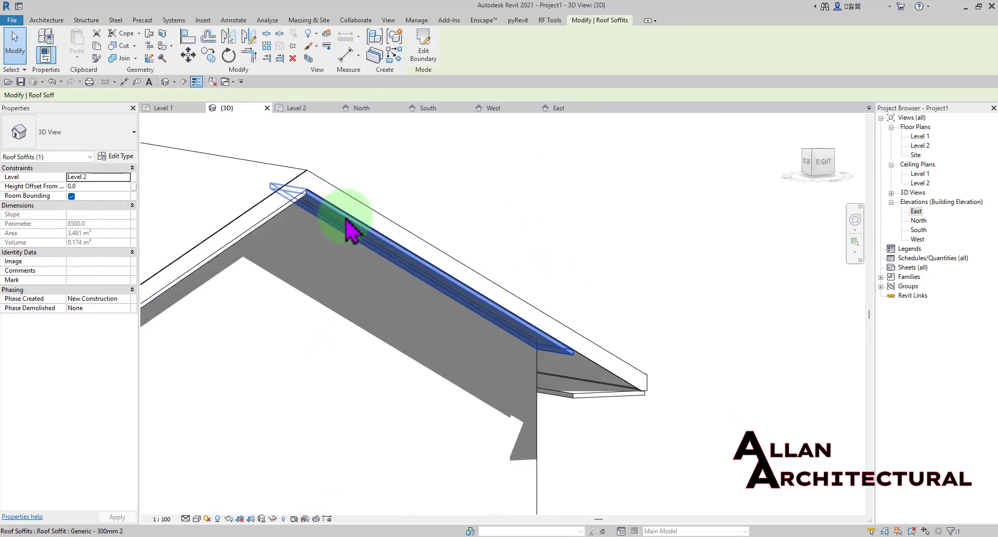
pyautogui.moveTo(401, 216)
pyautogui.keyDown('shift'); pyautogui.mouseDown(button='middle')
pyautogui.moveTo(578, 234)
pyautogui.moveTo(555, 252)
pyautogui.moveTo(372, 214)
pyautogui.mouseUp(button='middle'); pyautogui.keyUp('shift')
pyautogui.scroll(4, 447, 221)
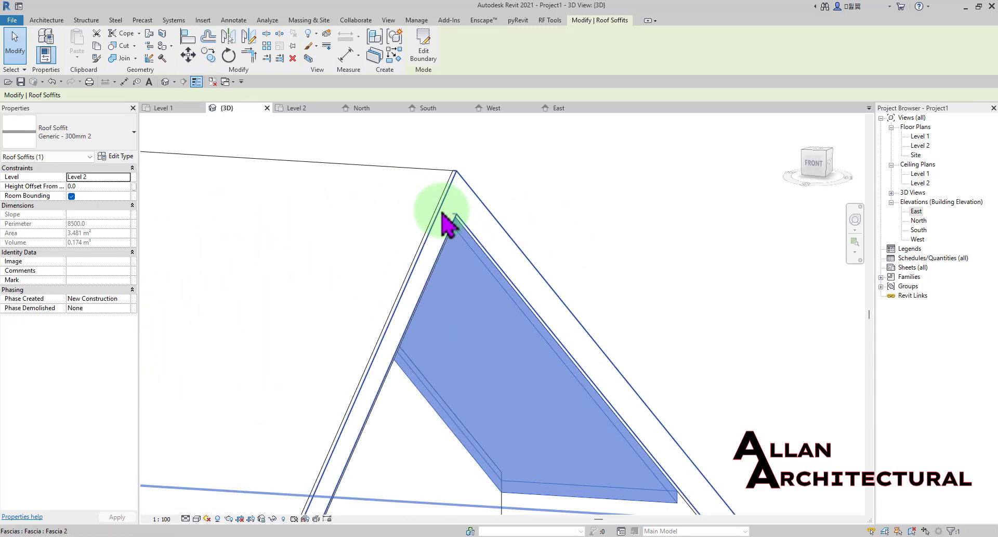
pyautogui.keyDown('shift'); pyautogui.moveTo(465, 193); pyautogui.dragTo(528, 307, button='middle'); pyautogui.keyUp('shift')
pyautogui.scroll(-2, 591, 257)
pyautogui.scroll(3, 470, 354)
pyautogui.click(473, 355)
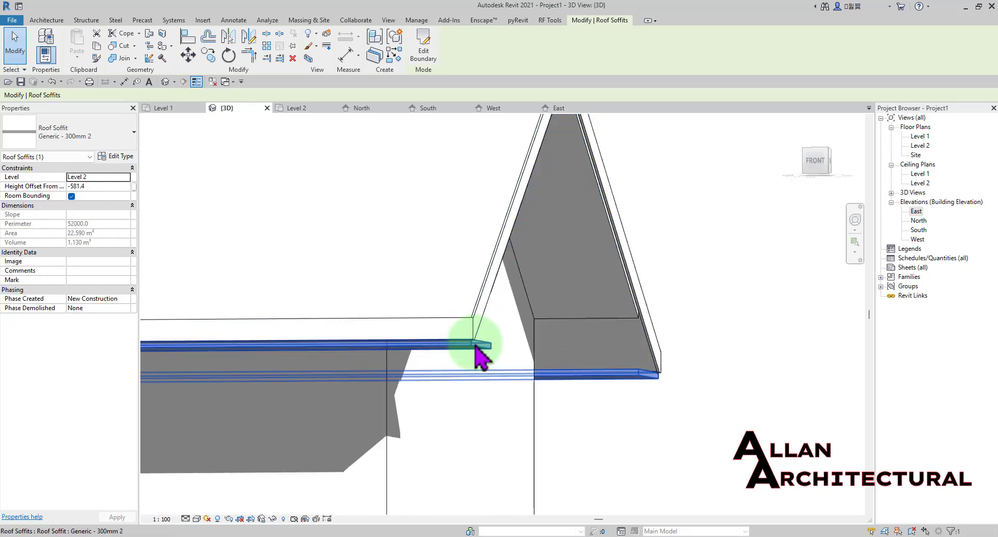
pyautogui.keyDown('shift'); pyautogui.moveTo(473, 355); pyautogui.dragTo(666, 390, button='middle'); pyautogui.keyUp('shift')
pyautogui.moveTo(673, 261); pyautogui.dragTo(559, 342, button='middle')
# Move both sloping gable soffits vertically up about 98 mm at the ridge in a wireframe right view, tucking them behind the fascia.
pyautogui.click(825, 166)
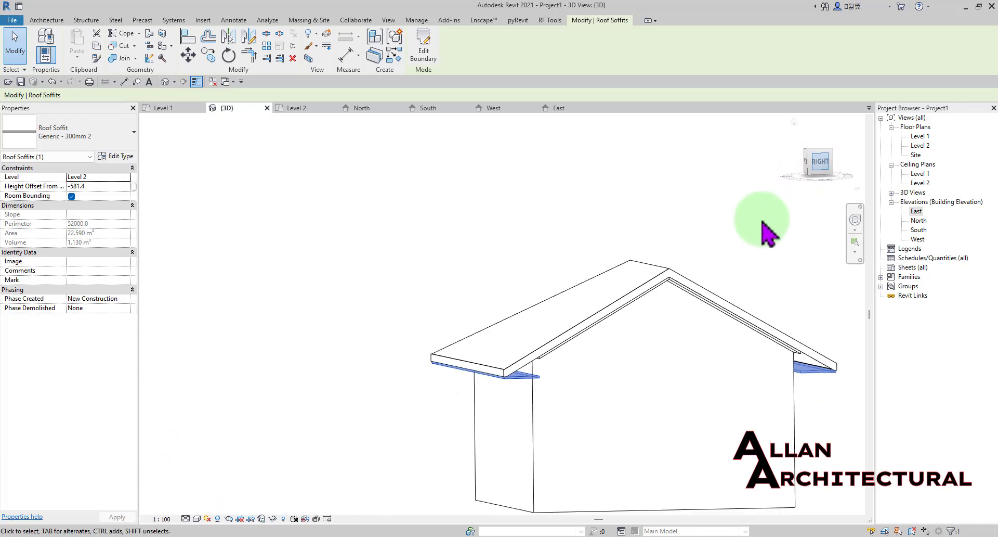
pyautogui.scroll(5, 499, 231)
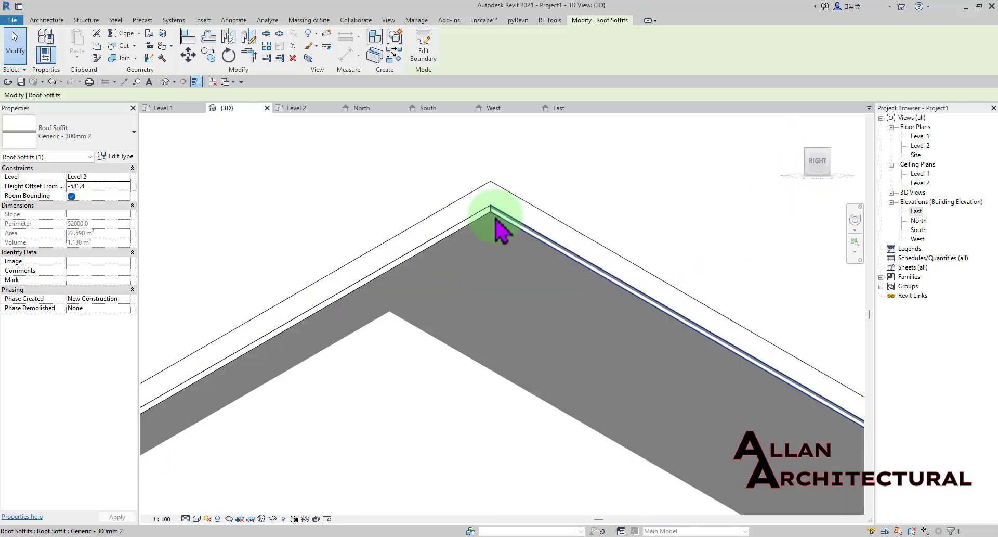
pyautogui.scroll(3, 495, 217)
pyautogui.moveTo(510, 256); pyautogui.dragTo(470, 219)
pyautogui.scroll(-2, 520, 212)
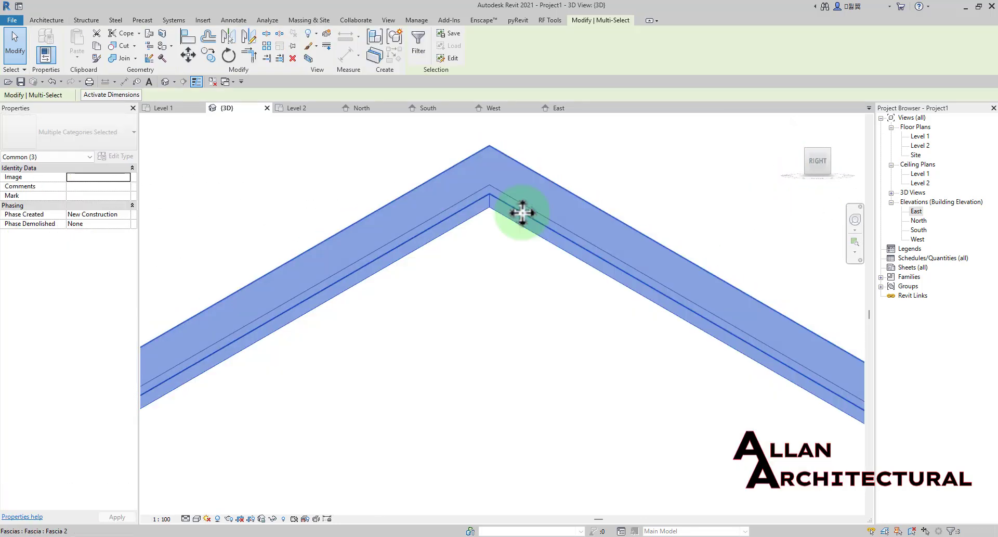
pyautogui.keyDown('shift'); pyautogui.click(456, 184); pyautogui.keyUp('shift')
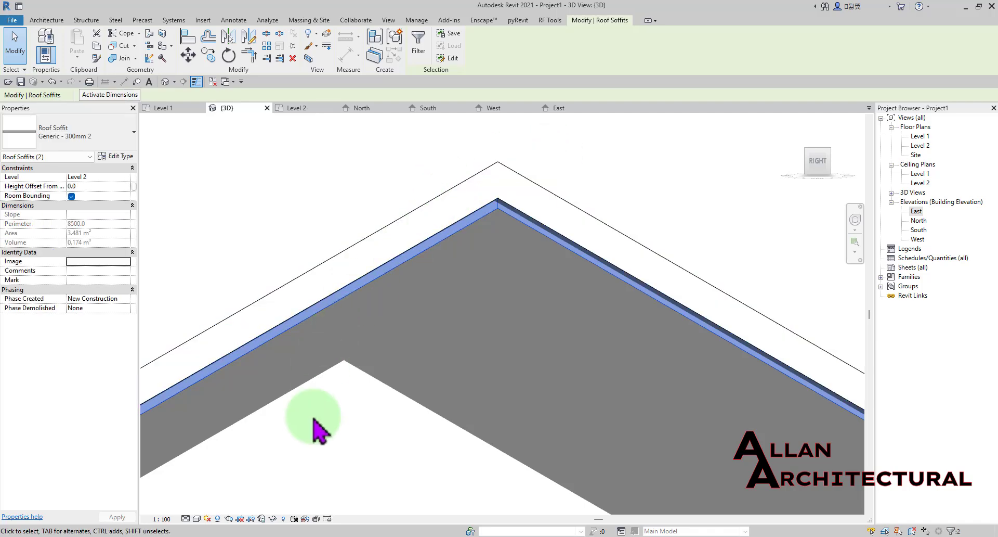
pyautogui.click(198, 518)
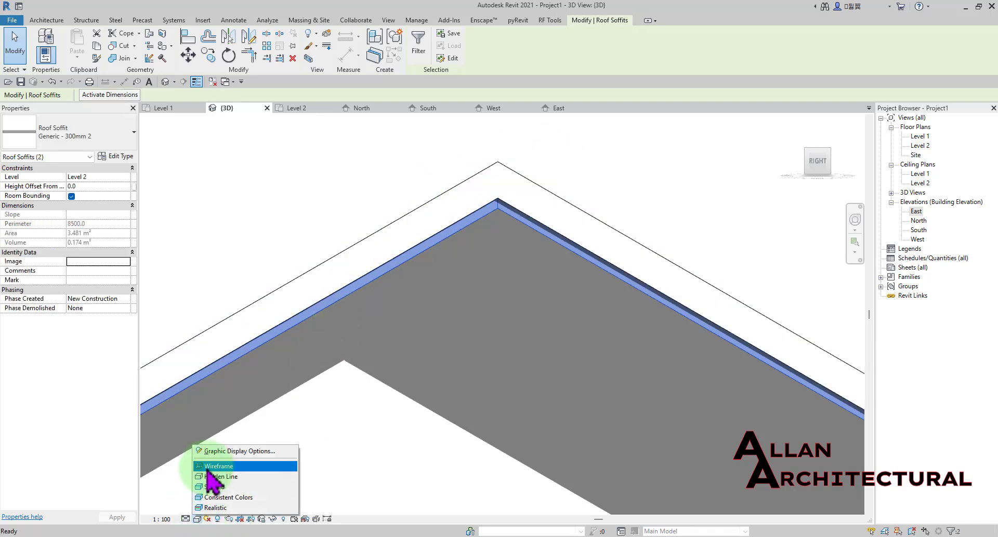
pyautogui.click(239, 411)
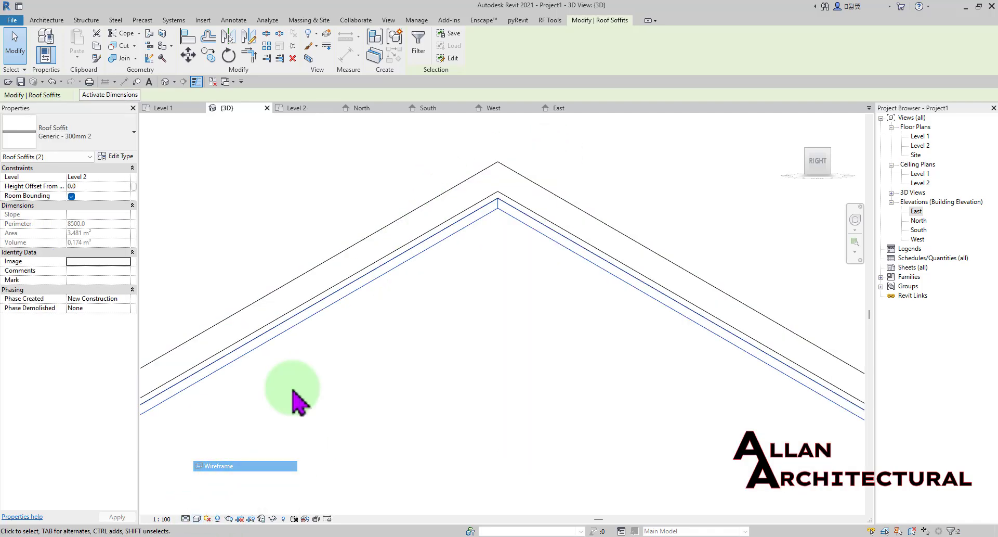
pyautogui.click(195, 59)
pyautogui.scroll(3, 511, 208)
pyautogui.click(485, 205)
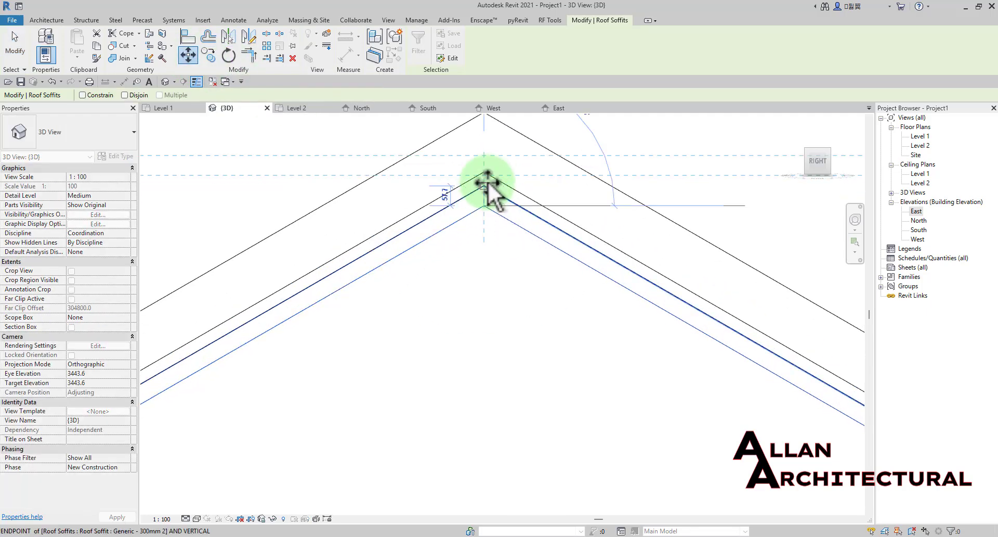
pyautogui.click(484, 172)
pyautogui.scroll(-3, 499, 285)
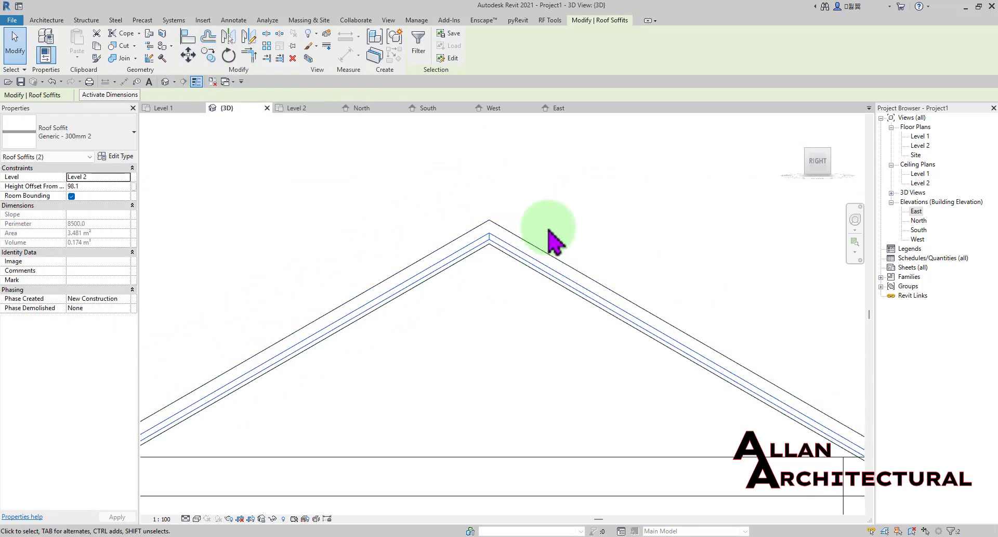
# Deselect the gable soffits and return the 3D view to the Hidden Line visual style.
pyautogui.press('Escape')
pyautogui.scroll(-2, 396, 197)
pyautogui.scroll(-2, 289, 189)
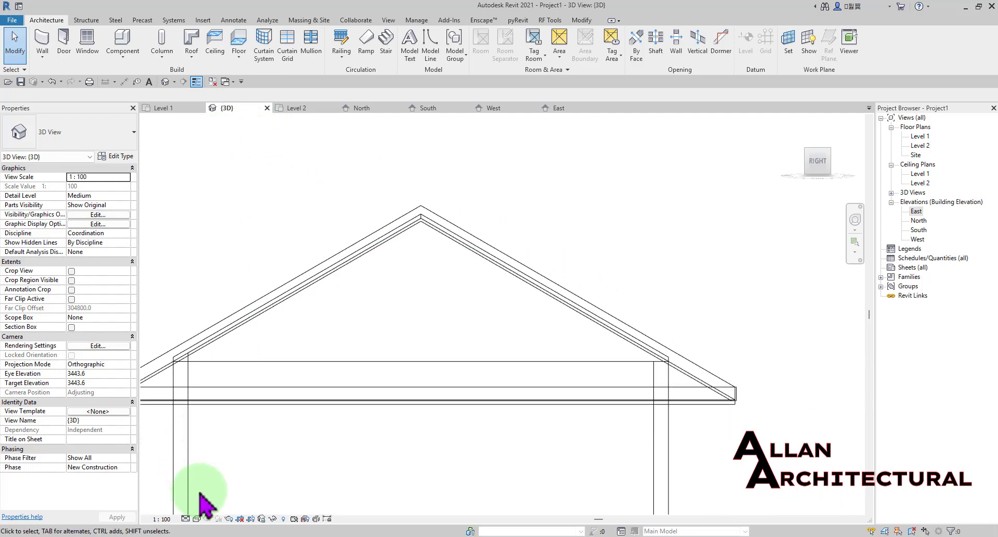
pyautogui.click(197, 519)
pyautogui.click(220, 476)
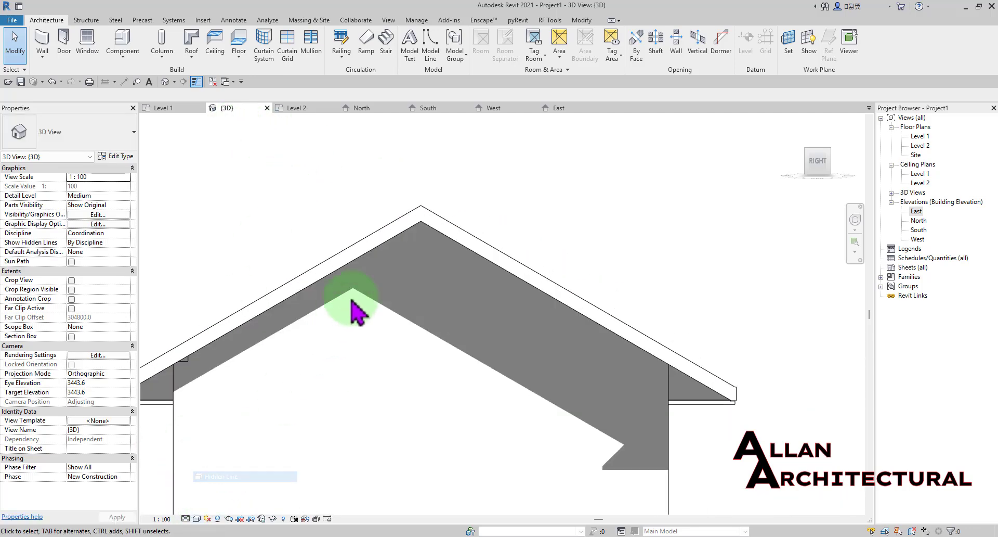
# Examine the raised gable soffit from below and the opening left at the gable corner above the eaves soffit's end.
pyautogui.keyDown('shift'); pyautogui.moveTo(358, 292); pyautogui.dragTo(461, 208, button='middle'); pyautogui.keyUp('shift')
pyautogui.scroll(3, 833, 322)
pyautogui.scroll(2, 802, 385)
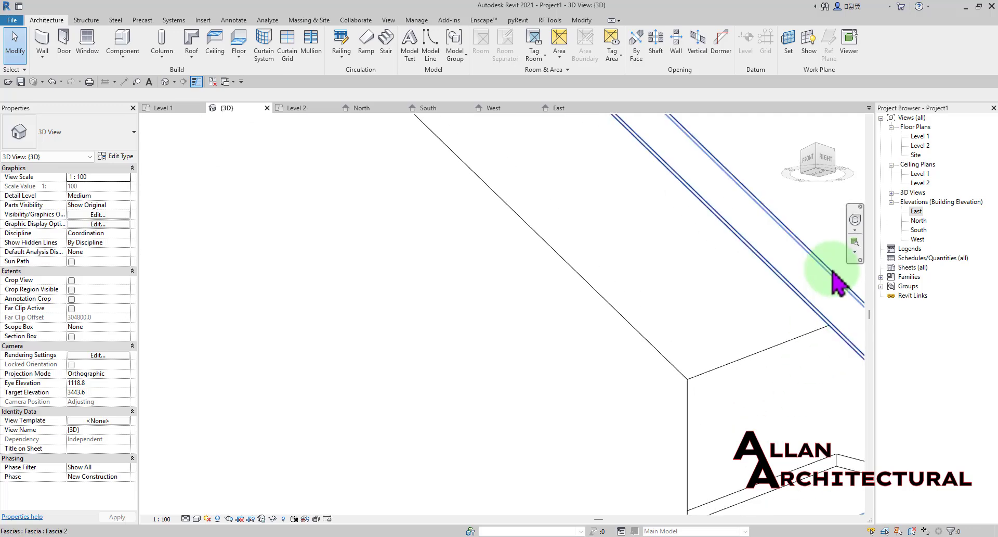
pyautogui.scroll(2, 833, 271)
pyautogui.scroll(-2, 861, 341)
pyautogui.moveTo(718, 336)
pyautogui.mouseDown(button='middle')
pyautogui.moveTo(494, 308)
pyautogui.moveTo(448, 454)
pyautogui.moveTo(474, 423)
pyautogui.moveTo(397, 423)
pyautogui.moveTo(514, 397)
pyautogui.moveTo(541, 370)
pyautogui.mouseUp(button='middle')
pyautogui.scroll(-3, 494, 308)
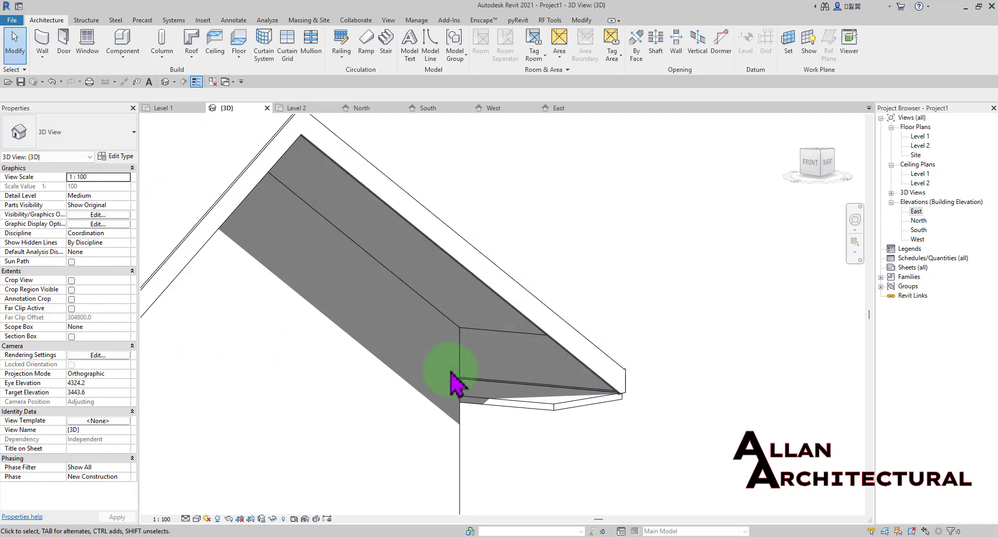
pyautogui.moveTo(557, 417)
pyautogui.keyDown('shift'); pyautogui.mouseDown(button='middle')
pyautogui.moveTo(575, 445)
pyautogui.moveTo(504, 432)
pyautogui.moveTo(508, 458)
pyautogui.mouseUp(button='middle'); pyautogui.keyUp('shift')
pyautogui.moveTo(501, 403); pyautogui.dragTo(519, 341, button='middle')
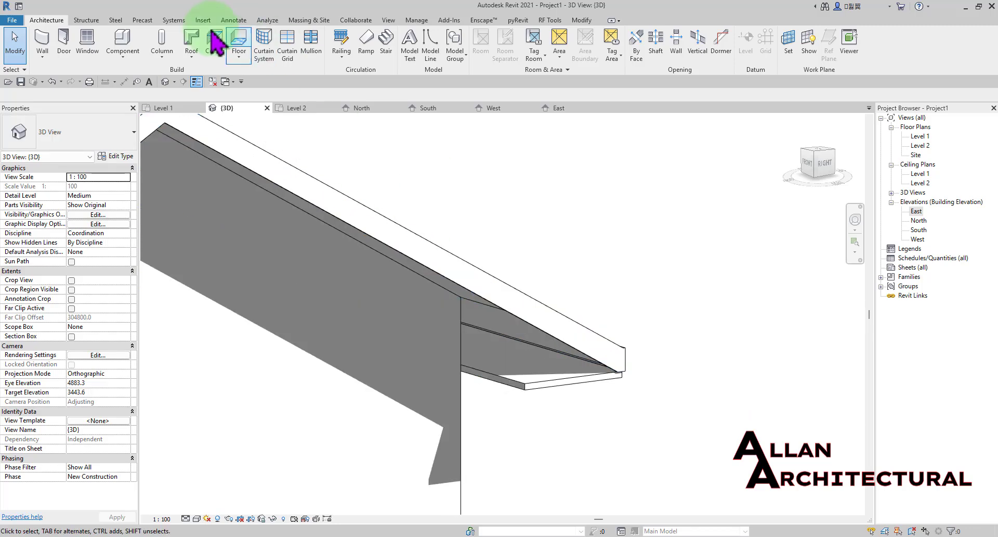
# Start an in-place model in the Roofs category for closing the soffit corner at the gable end.
pyautogui.click(123, 52)
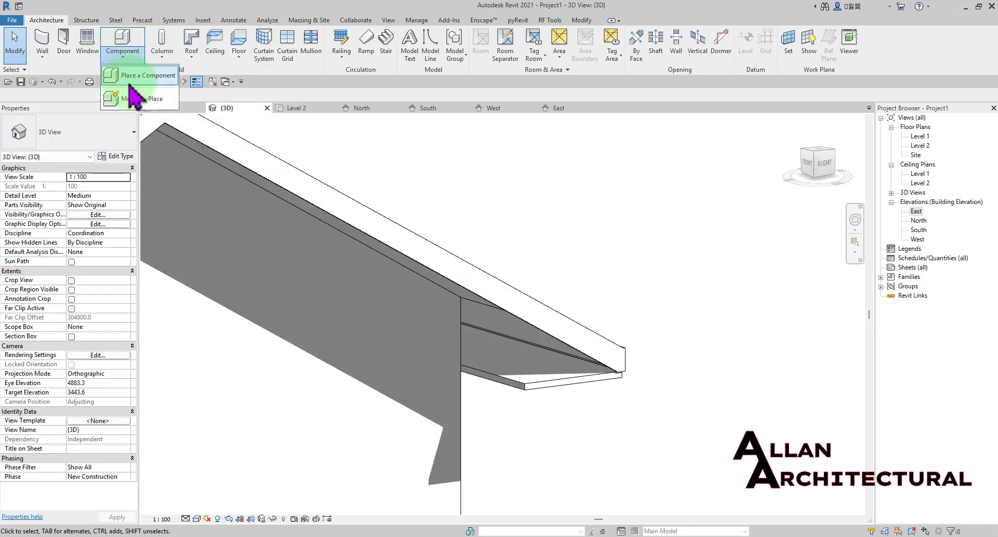
pyautogui.click(141, 100)
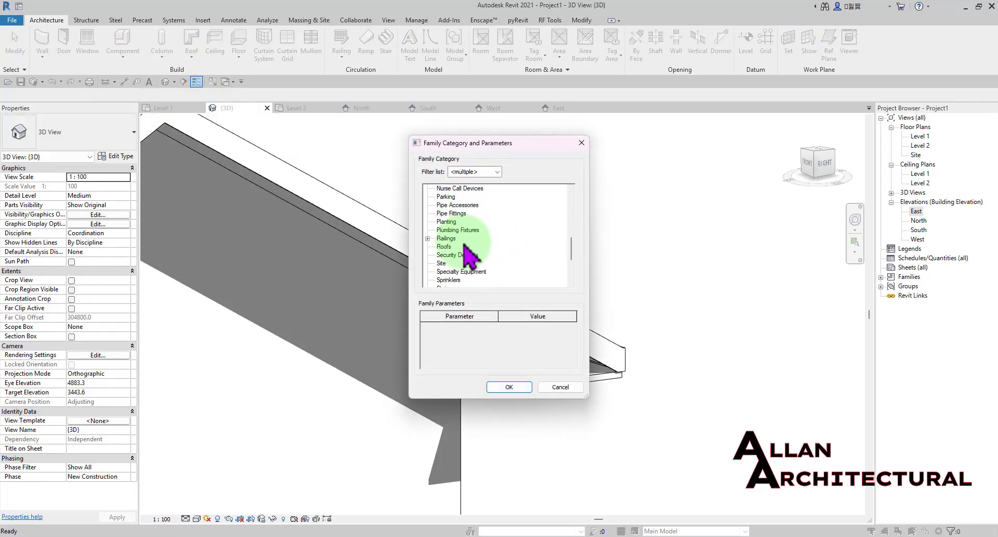
pyautogui.click(509, 387)
pyautogui.click(151, 144)
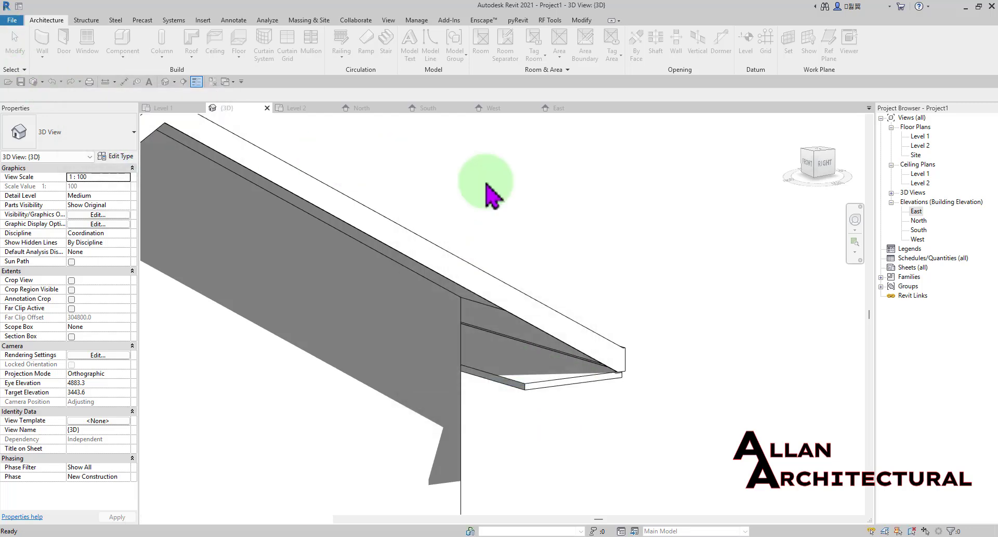
pyautogui.scroll(2, 530, 376)
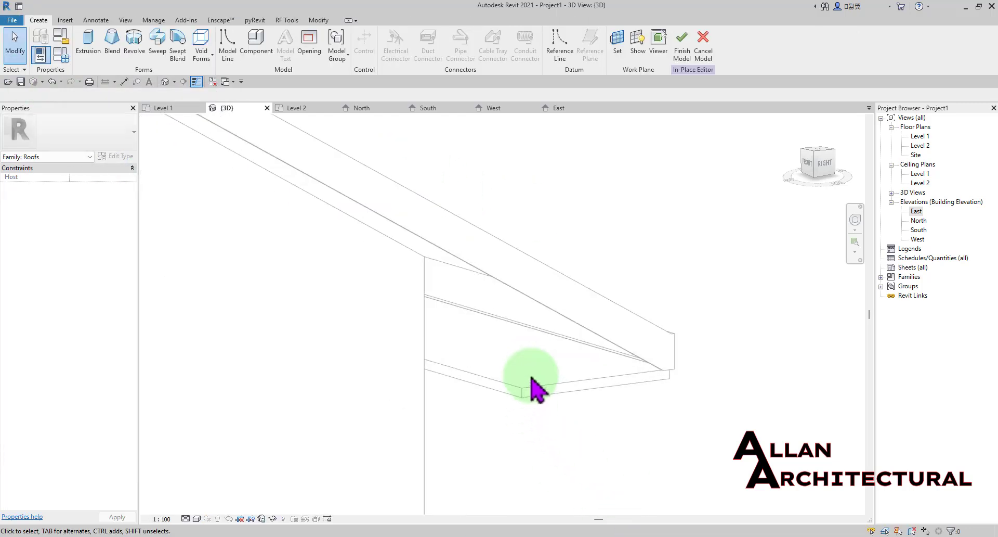
pyautogui.keyDown('shift'); pyautogui.moveTo(496, 371); pyautogui.dragTo(520, 361, button='middle'); pyautogui.keyUp('shift')
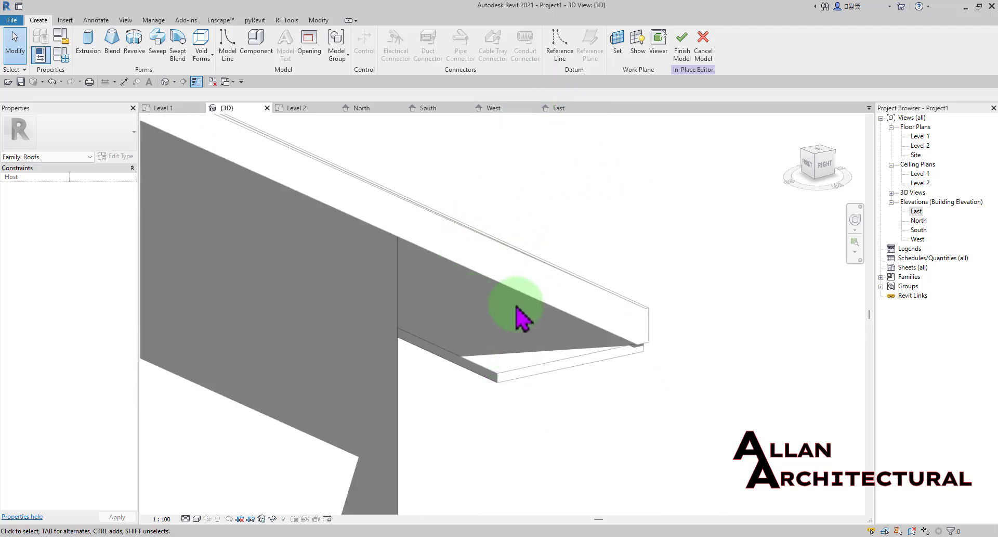
# Set the work plane to the underside of the horizontal eaves soffit at the gable corner.
pyautogui.click(617, 44)
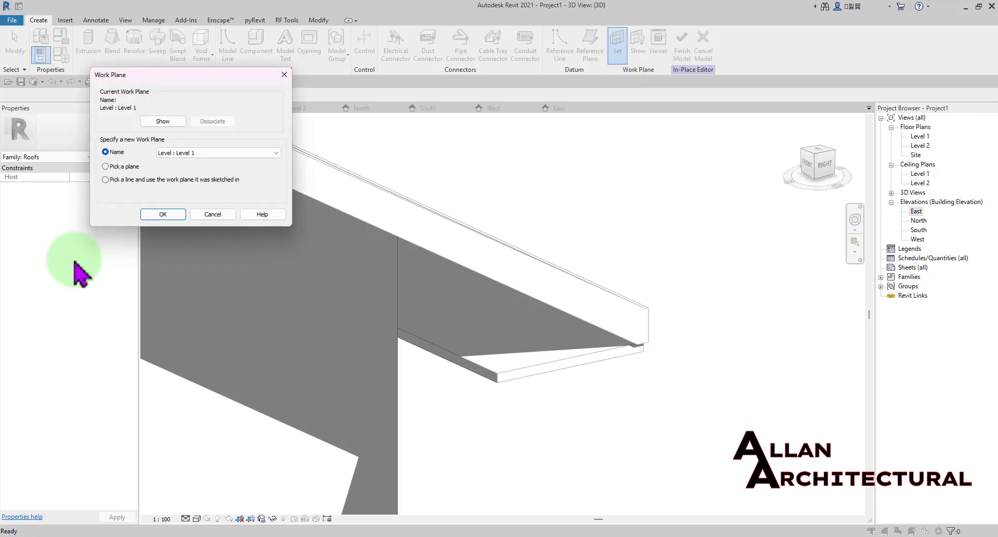
pyautogui.click(154, 215)
pyautogui.scroll(4, 512, 372)
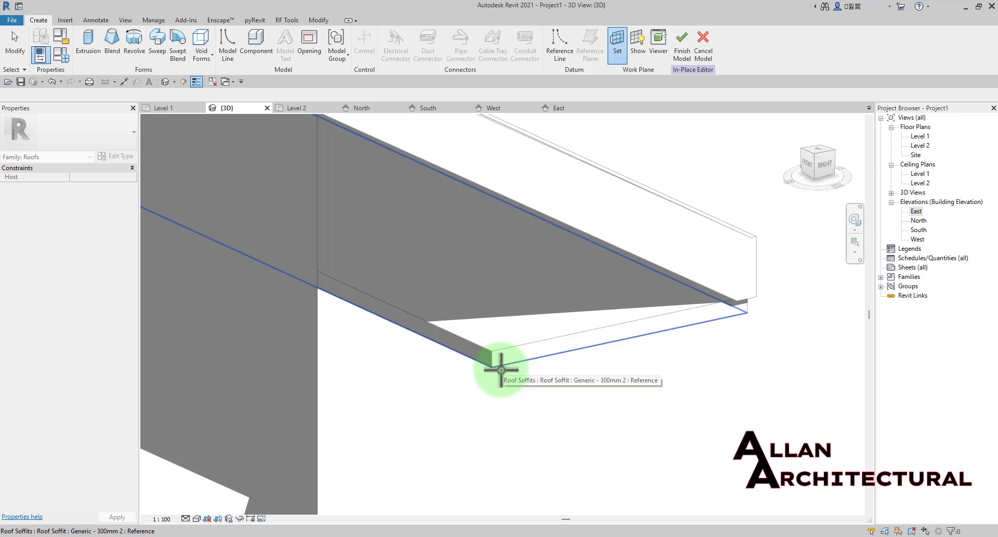
pyautogui.scroll(-2, 500, 369)
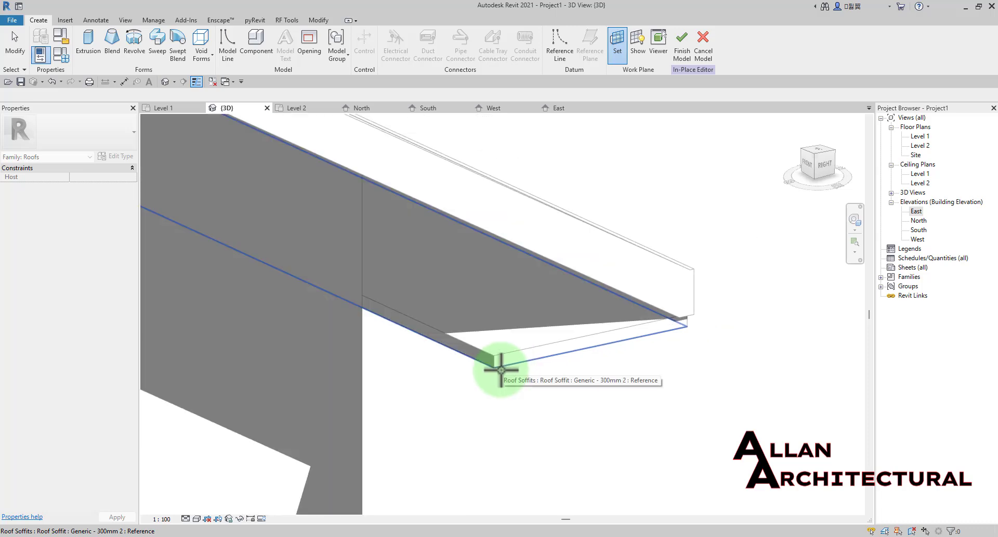
pyautogui.scroll(2, 501, 370)
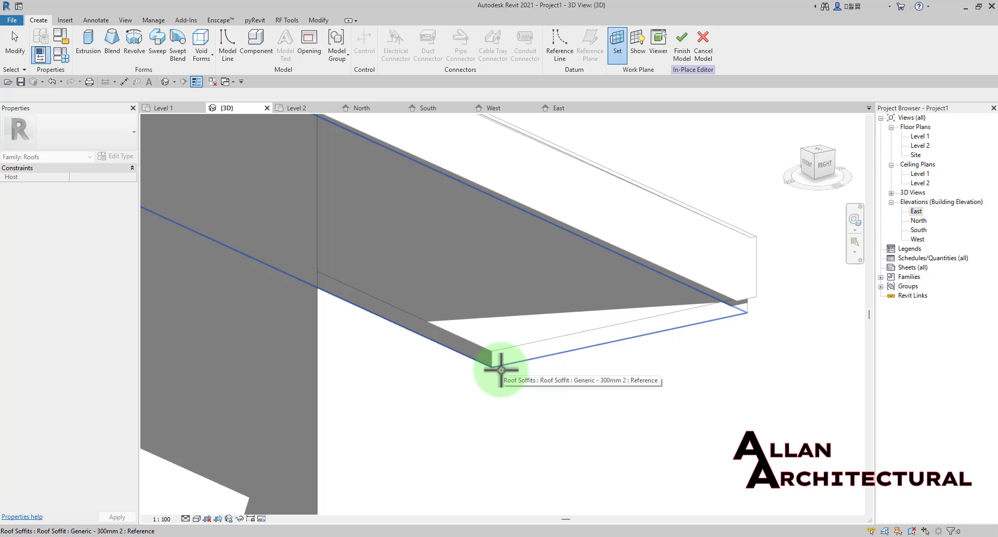
pyautogui.click(500, 369)
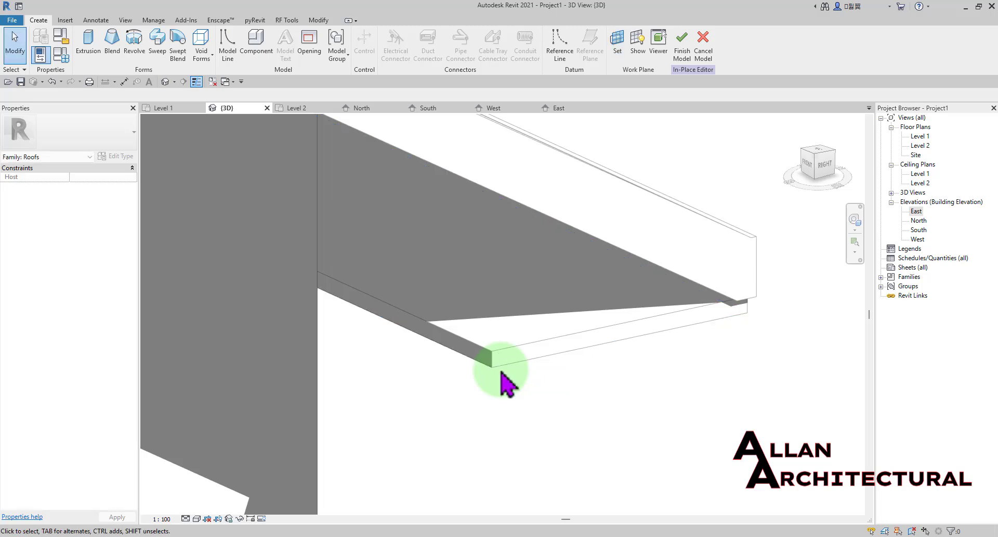
# Start an extrusion sketch by picking the lower end edge of the eaves soffit and the bottom edge of the gable fascia's end.
pyautogui.click(89, 46)
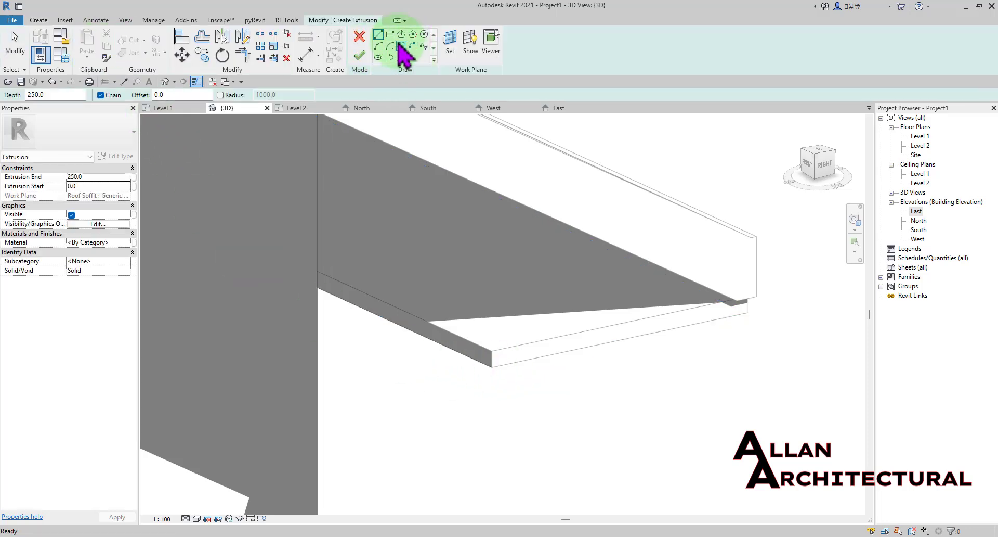
pyautogui.click(401, 58)
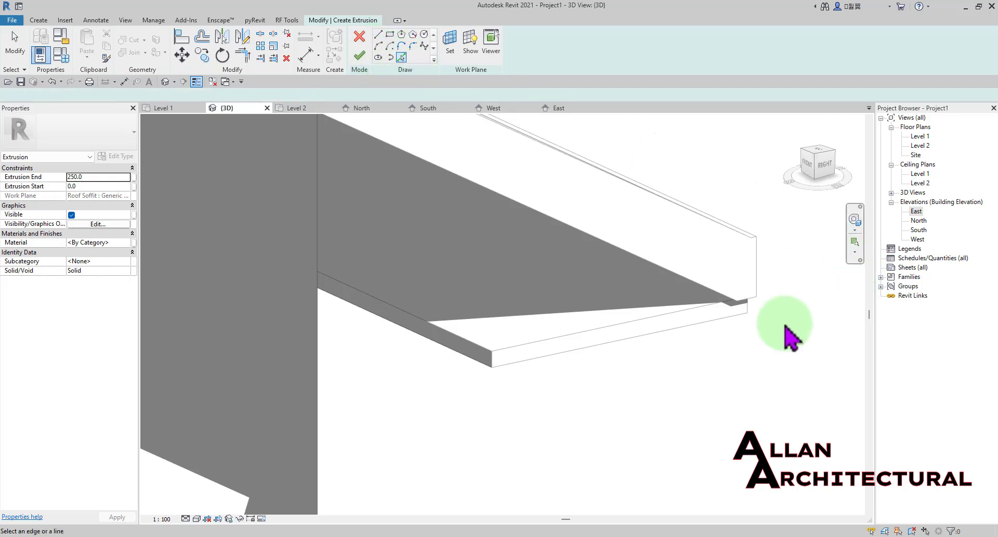
pyautogui.scroll(2, 784, 334)
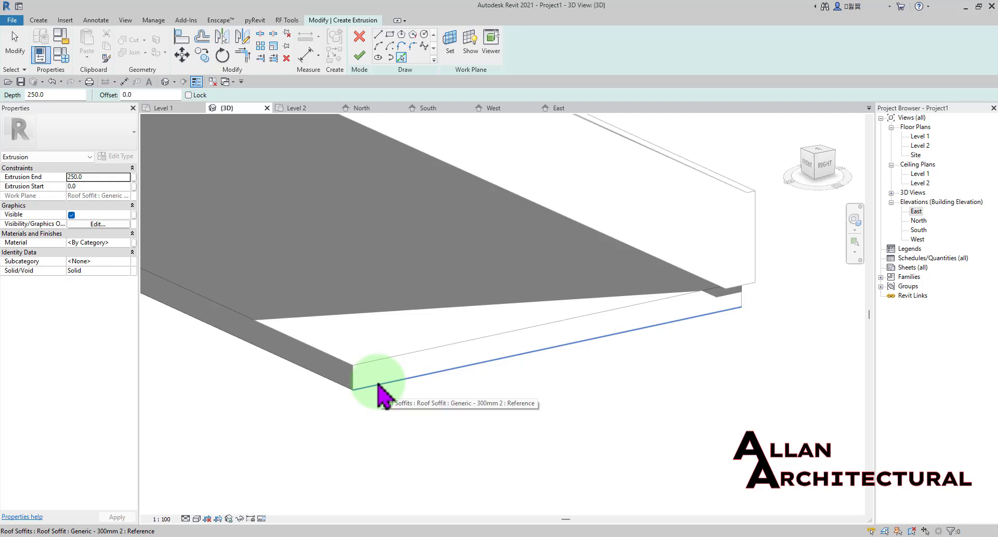
pyautogui.click(379, 387)
pyautogui.scroll(2, 754, 299)
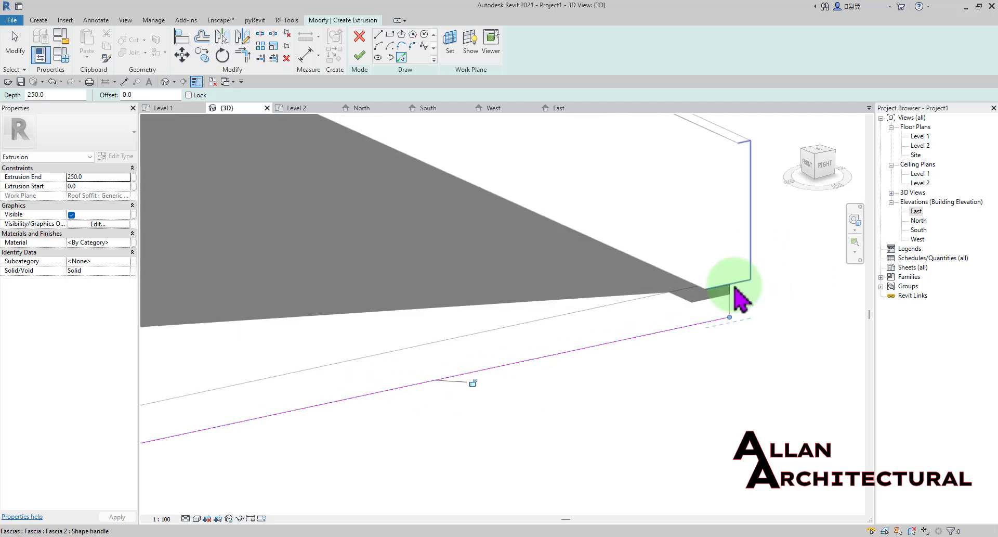
pyautogui.scroll(-3, 723, 335)
pyautogui.scroll(3, 718, 331)
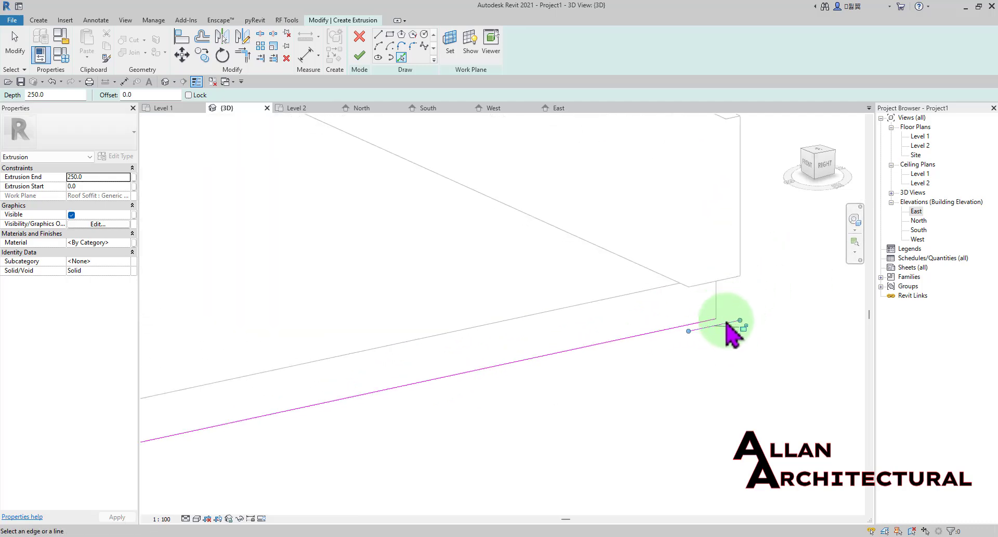
# Add the outer bottom edge of the eaves fascia to the extrusion sketch as a picked line.
pyautogui.keyDown('shift'); pyautogui.moveTo(747, 286); pyautogui.dragTo(773, 297, button='middle'); pyautogui.keyUp('shift')
pyautogui.scroll(4, 766, 284)
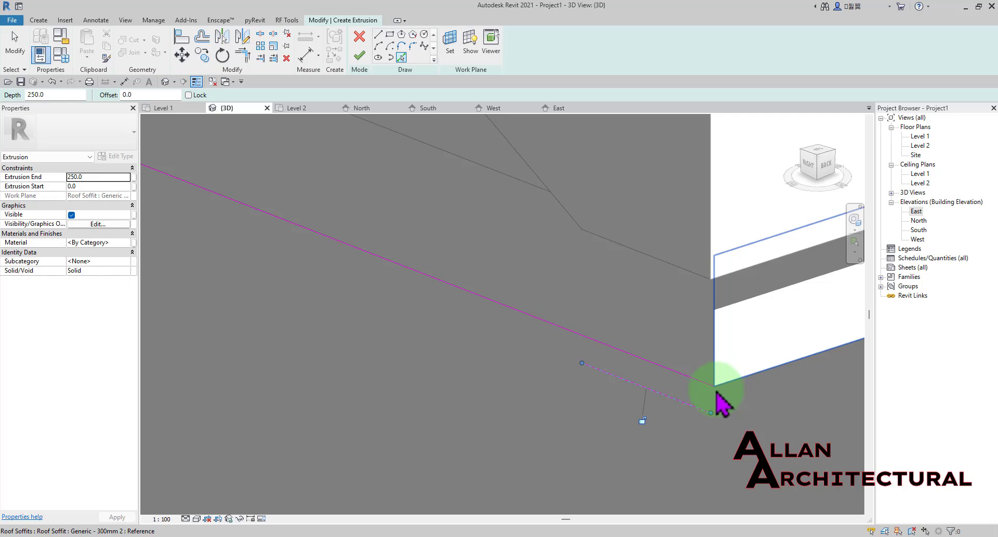
pyautogui.click(715, 280)
pyautogui.scroll(-4, 727, 350)
pyautogui.moveTo(622, 377)
pyautogui.keyDown('shift'); pyautogui.mouseDown(button='middle')
pyautogui.moveTo(718, 388)
pyautogui.moveTo(597, 331)
pyautogui.mouseUp(button='middle'); pyautogui.keyUp('shift')
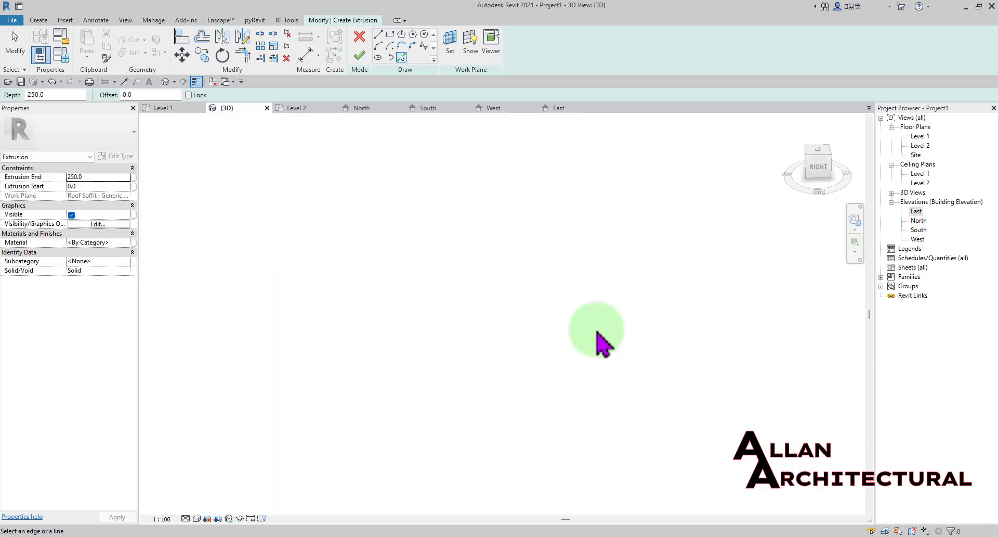
pyautogui.scroll(-6, 540, 333)
pyautogui.scroll(5, 715, 384)
pyautogui.moveTo(734, 382)
pyautogui.keyDown('shift'); pyautogui.mouseDown(button='middle')
pyautogui.moveTo(790, 396)
pyautogui.moveTo(528, 423)
pyautogui.moveTo(511, 417)
pyautogui.moveTo(541, 465)
pyautogui.moveTo(317, 428)
pyautogui.mouseUp(button='middle'); pyautogui.keyUp('shift')
pyautogui.scroll(5, 571, 473)
pyautogui.scroll(-2, 416, 407)
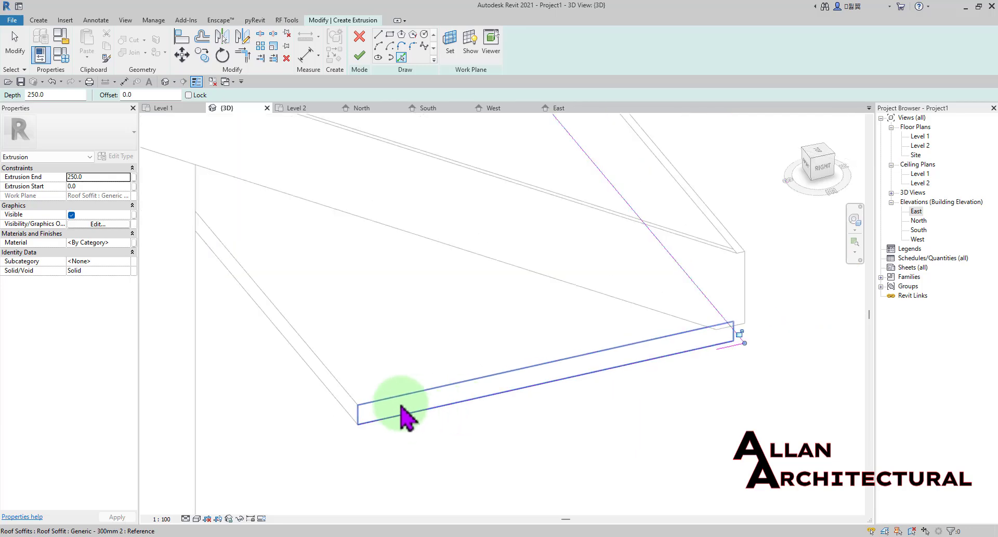
# Add the inner bottom edge of the horizontal eaves soffit to the sketch as a picked line.
pyautogui.keyDown('shift'); pyautogui.moveTo(404, 416); pyautogui.dragTo(341, 427, button='middle'); pyautogui.keyUp('shift')
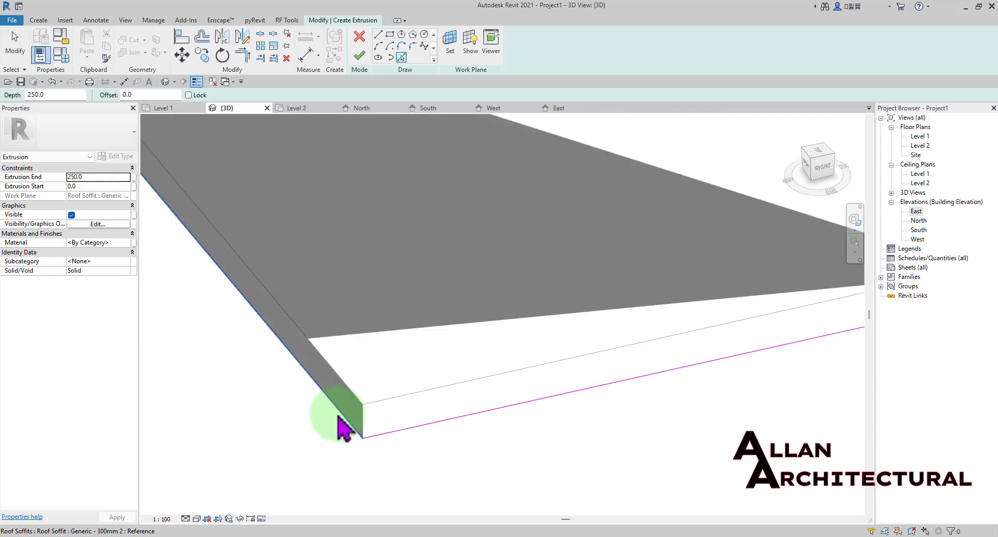
pyautogui.moveTo(406, 370)
pyautogui.keyDown('shift'); pyautogui.mouseDown(button='middle')
pyautogui.moveTo(330, 290)
pyautogui.moveTo(399, 336)
pyautogui.moveTo(428, 383)
pyautogui.moveTo(377, 348)
pyautogui.moveTo(399, 379)
pyautogui.moveTo(385, 395)
pyautogui.moveTo(294, 352)
pyautogui.moveTo(546, 341)
pyautogui.moveTo(495, 412)
pyautogui.moveTo(628, 399)
pyautogui.moveTo(390, 400)
pyautogui.mouseUp(button='middle'); pyautogui.keyUp('shift')
pyautogui.scroll(-1, 635, 398)
pyautogui.scroll(2, 661, 336)
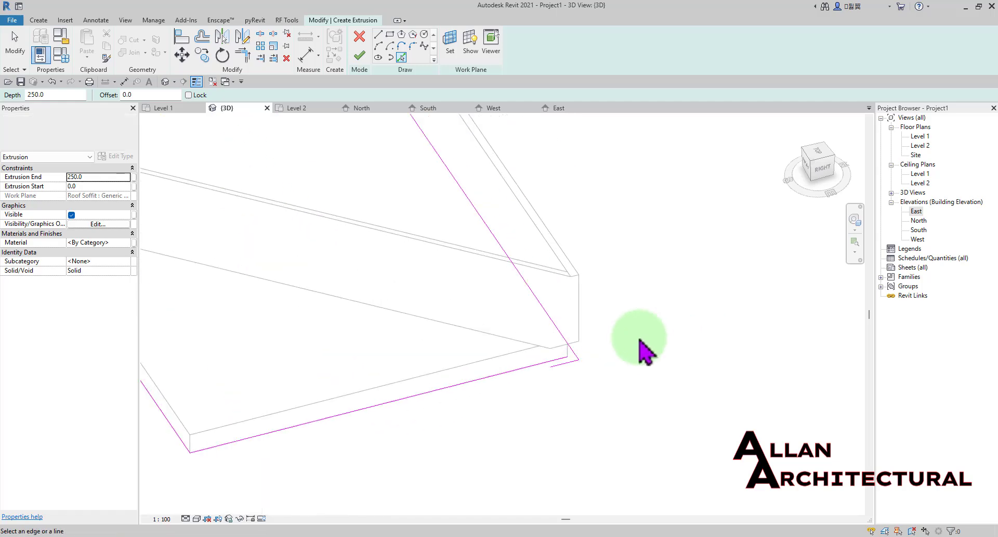
pyautogui.scroll(3, 574, 350)
# Trim the eaves fascia line and the soffit end line into a corner at the outer end of the sketch.
pyautogui.press('Escape')
pyautogui.scroll(-2, 582, 349)
pyautogui.moveTo(581, 351)
pyautogui.keyDown('shift'); pyautogui.mouseDown(button='middle')
pyautogui.moveTo(595, 361)
pyautogui.moveTo(501, 385)
pyautogui.moveTo(568, 328)
pyautogui.mouseUp(button='middle'); pyautogui.keyUp('shift')
pyautogui.scroll(4, 544, 400)
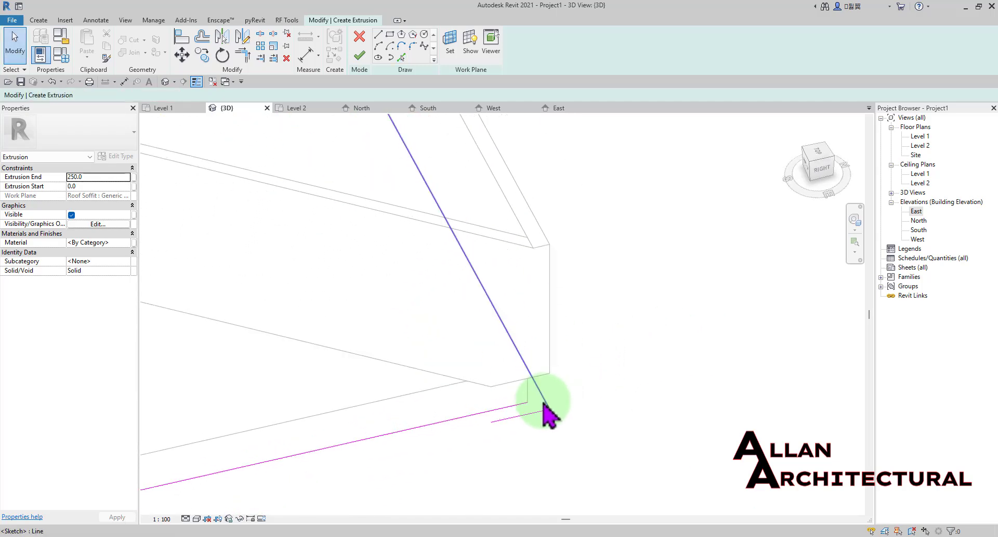
pyautogui.keyDown('shift'); pyautogui.moveTo(538, 396); pyautogui.dragTo(537, 380, button='middle'); pyautogui.keyUp('shift')
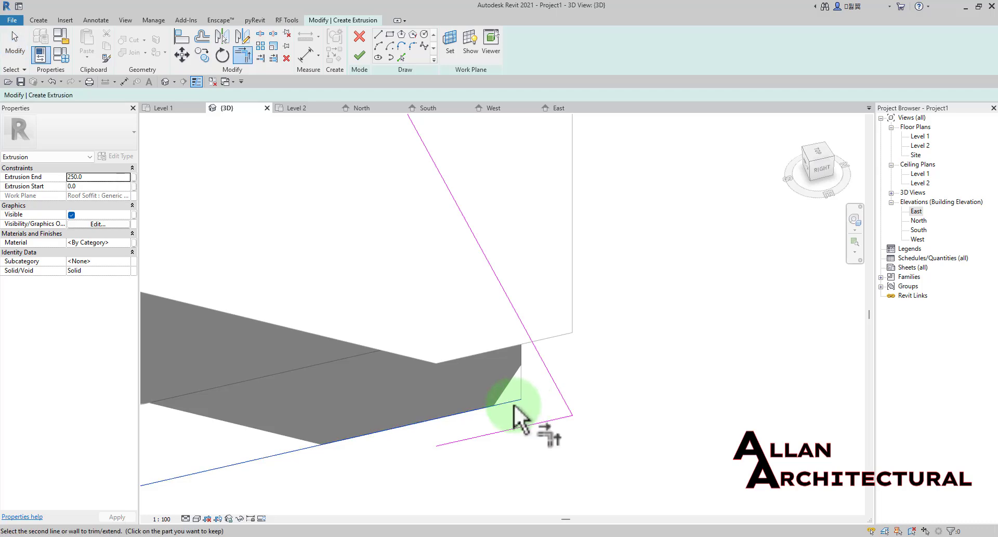
pyautogui.moveTo(561, 393)
pyautogui.keyDown('shift'); pyautogui.mouseDown(button='middle')
pyautogui.moveTo(562, 460)
pyautogui.moveTo(500, 429)
pyautogui.moveTo(689, 403)
pyautogui.moveTo(363, 416)
pyautogui.moveTo(492, 391)
pyautogui.mouseUp(button='middle'); pyautogui.keyUp('shift')
pyautogui.scroll(-6, 383, 361)
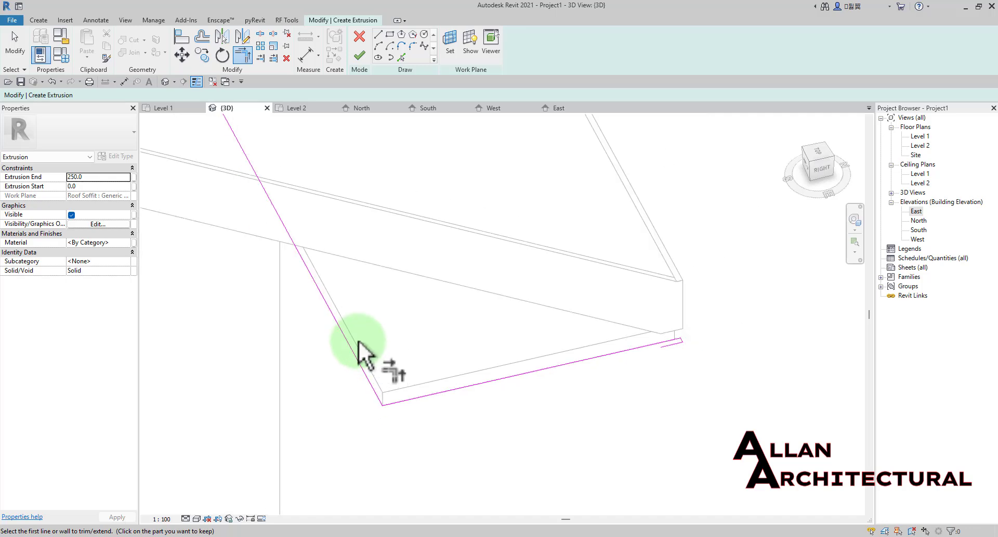
# Shorten the inner soffit sketch line to about 900 mm so it stops at the wall corner.
pyautogui.moveTo(337, 326)
pyautogui.keyDown('shift'); pyautogui.mouseDown(button='middle')
pyautogui.moveTo(339, 250)
pyautogui.moveTo(522, 368)
pyautogui.mouseUp(button='middle'); pyautogui.keyUp('shift')
pyautogui.scroll(3, 343, 206)
pyautogui.scroll(-3, 371, 247)
pyautogui.press('Escape')
pyautogui.click(346, 217)
pyautogui.scroll(-4, 319, 256)
pyautogui.moveTo(391, 230)
pyautogui.mouseDown()
pyautogui.moveTo(554, 351)
pyautogui.moveTo(526, 357)
pyautogui.mouseUp()
pyautogui.scroll(6, 553, 359)
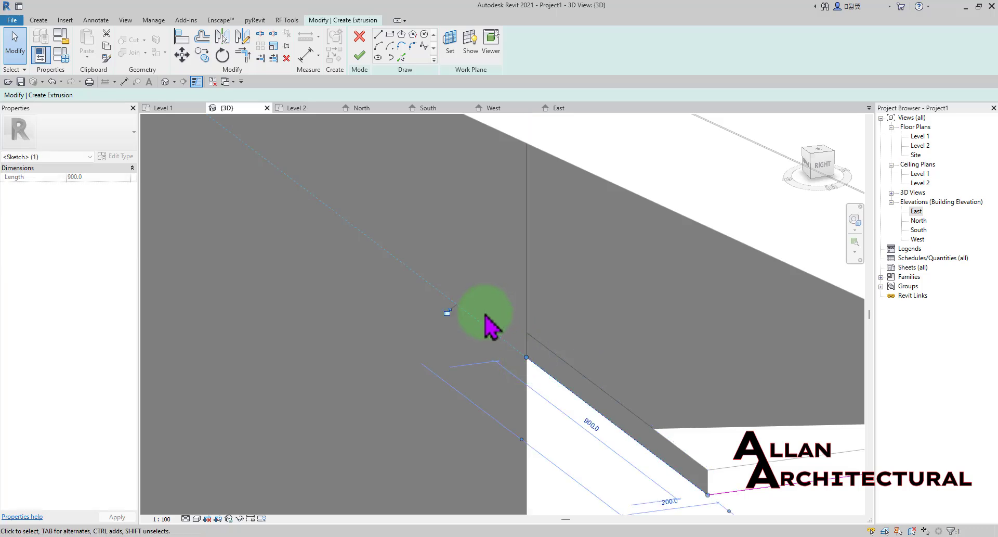
pyautogui.moveTo(486, 319)
pyautogui.keyDown('shift'); pyautogui.mouseDown(button='middle')
pyautogui.moveTo(557, 397)
pyautogui.moveTo(546, 423)
pyautogui.moveTo(570, 422)
pyautogui.moveTo(547, 400)
pyautogui.moveTo(604, 404)
pyautogui.moveTo(471, 268)
pyautogui.mouseUp(button='middle'); pyautogui.keyUp('shift')
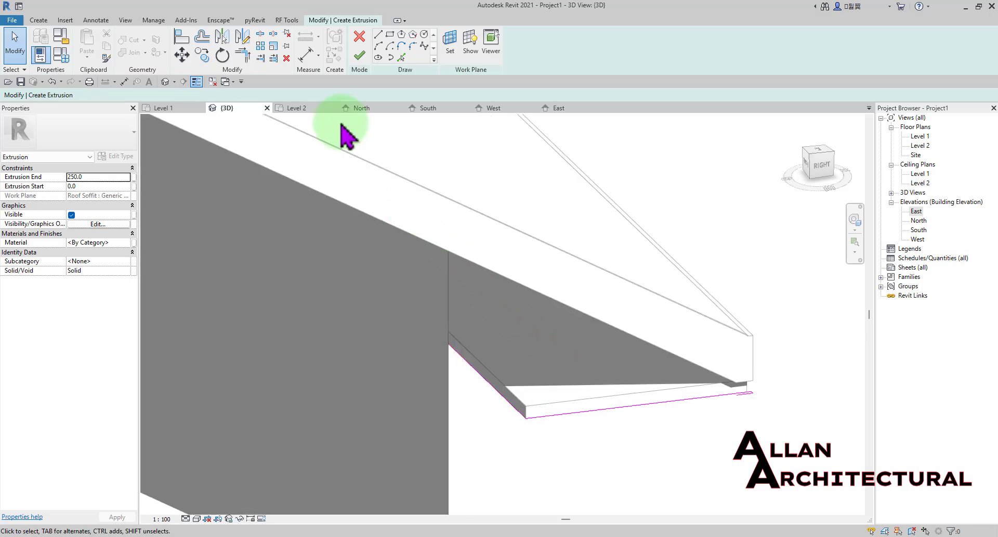
# Pick the gable wall face as a sketch line meeting the inner soffit line at the wall corner.
pyautogui.click(404, 57)
pyautogui.scroll(3, 473, 395)
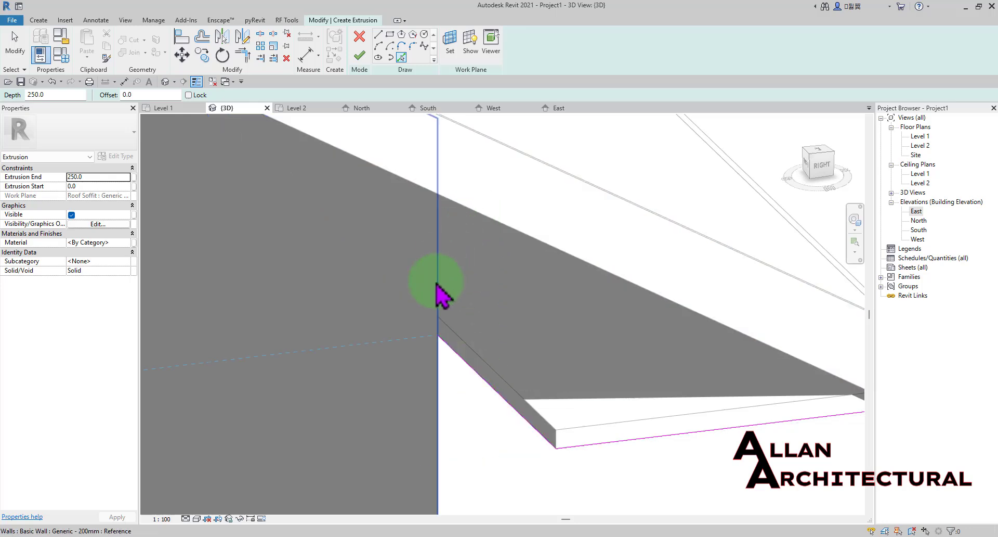
pyautogui.scroll(-2, 519, 432)
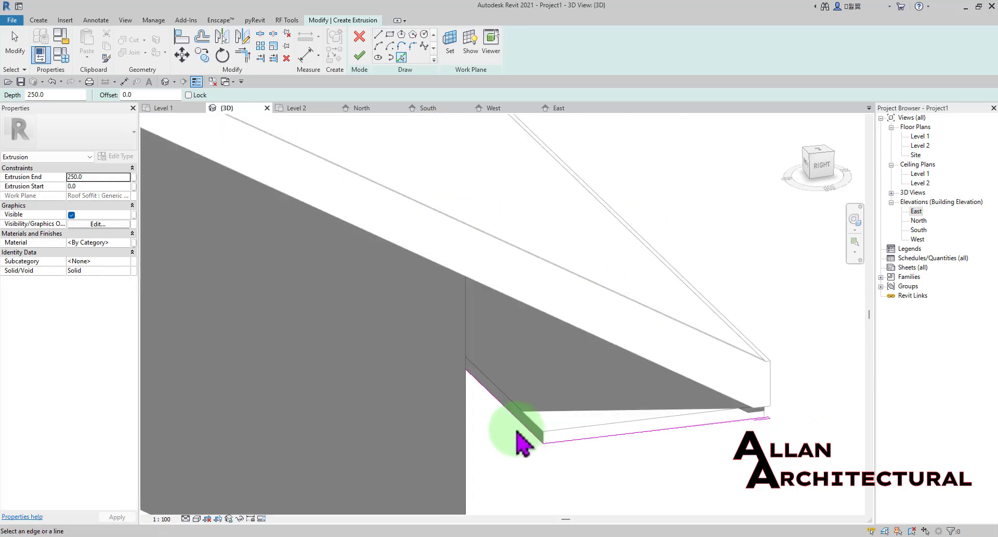
pyautogui.scroll(3, 517, 428)
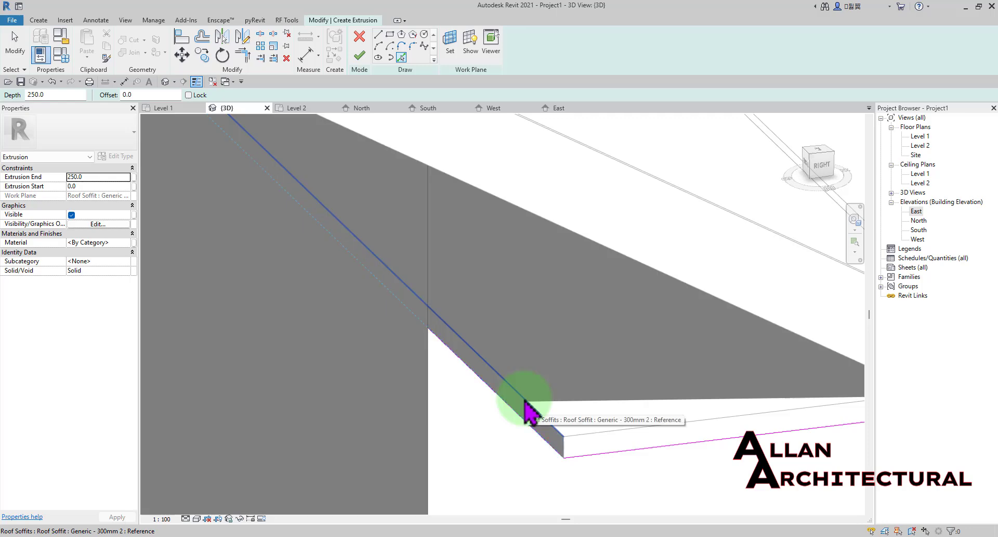
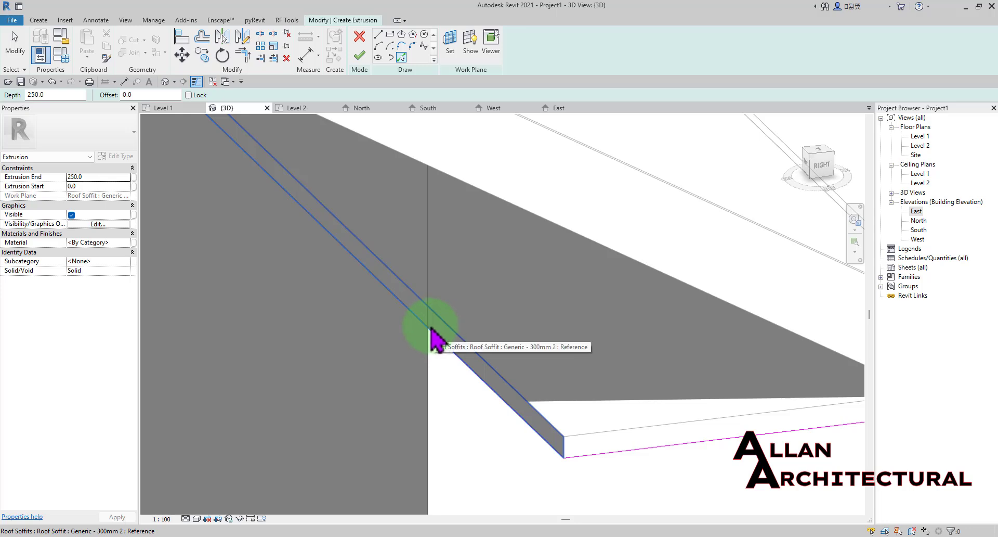
pyautogui.scroll(-2, 434, 339)
pyautogui.keyDown('shift'); pyautogui.moveTo(437, 341); pyautogui.dragTo(597, 341, button='middle'); pyautogui.keyUp('shift')
pyautogui.scroll(3, 715, 433)
pyautogui.scroll(1, 733, 401)
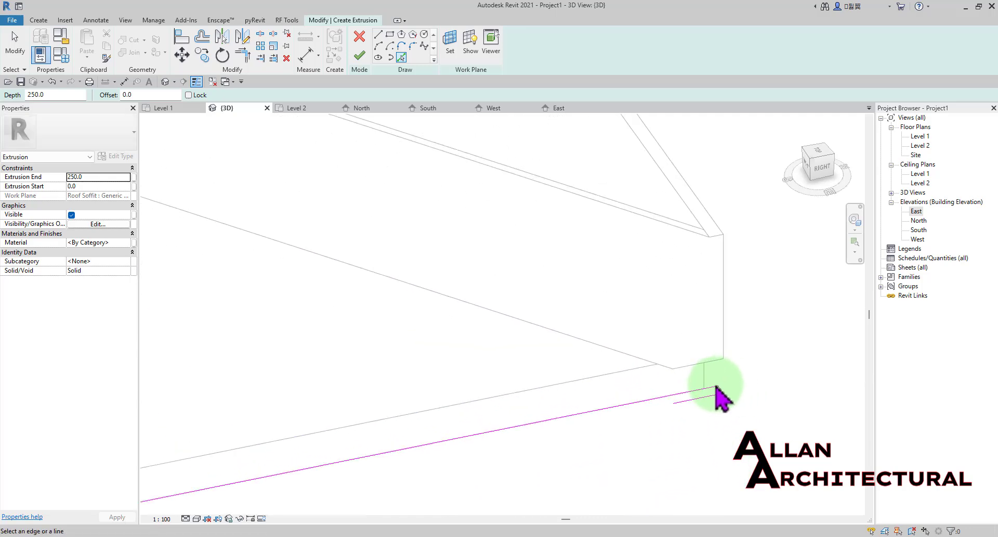
pyautogui.scroll(-2, 718, 397)
pyautogui.scroll(-2, 617, 414)
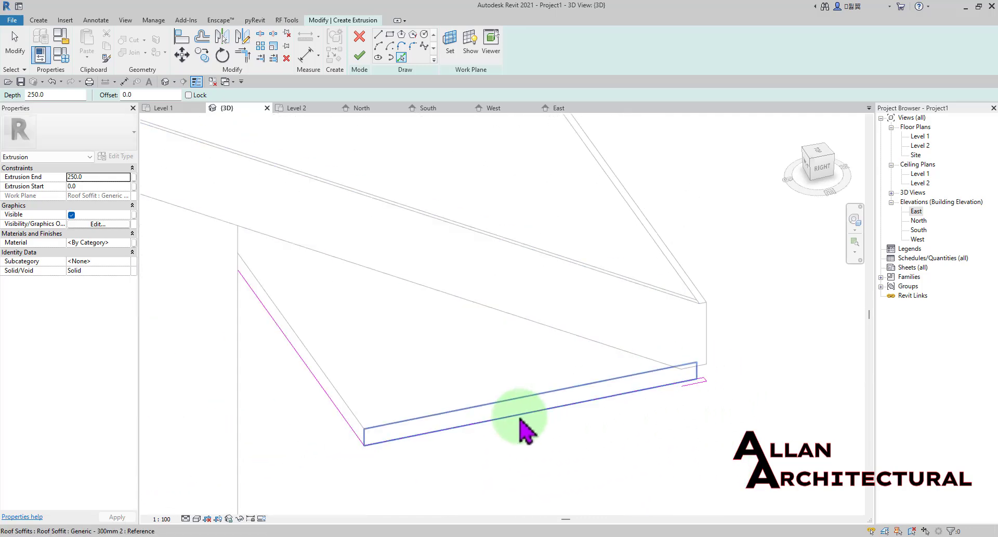
pyautogui.moveTo(523, 429); pyautogui.dragTo(553, 408, button='middle')
pyautogui.scroll(2, 439, 423)
pyautogui.scroll(2, 493, 432)
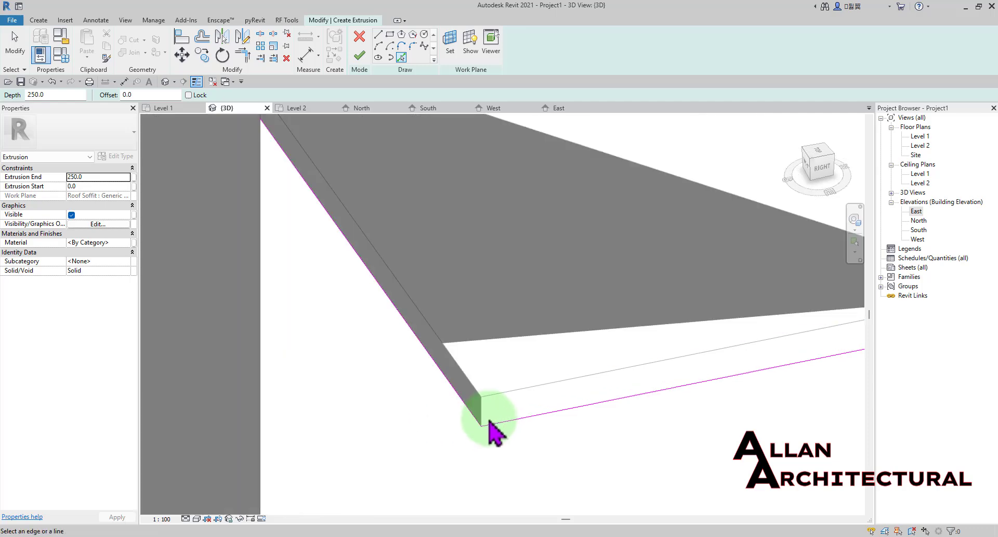
pyautogui.scroll(-3, 488, 426)
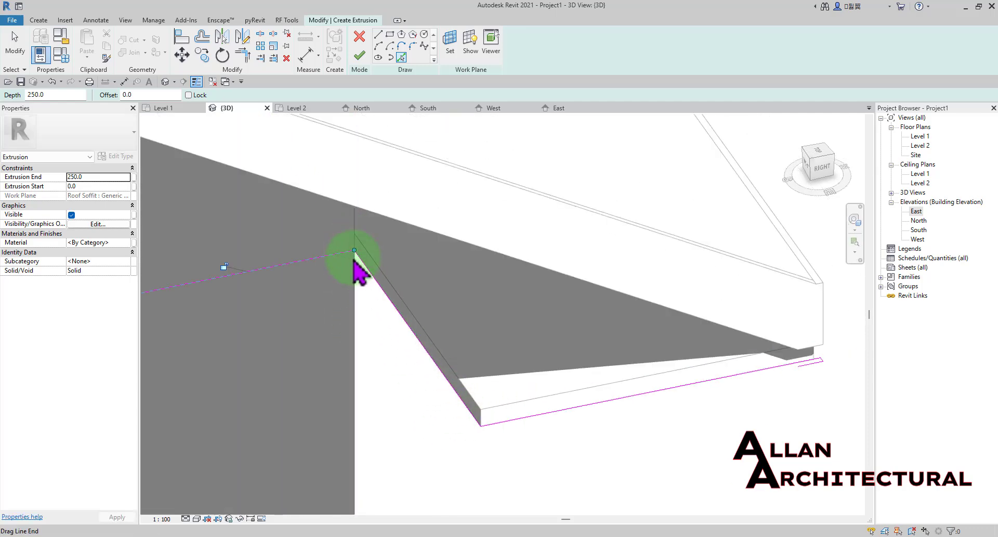
pyautogui.scroll(5, 355, 261)
pyautogui.scroll(-6, 339, 260)
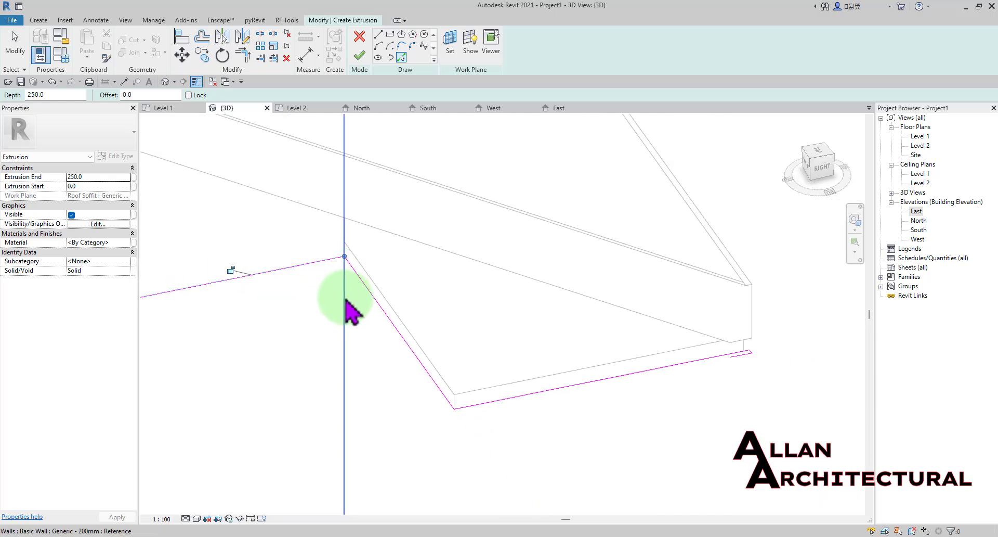
pyautogui.scroll(-4, 344, 319)
pyautogui.moveTo(315, 332)
pyautogui.mouseDown(button='middle')
pyautogui.moveTo(627, 296)
pyautogui.moveTo(630, 324)
pyautogui.moveTo(486, 378)
pyautogui.mouseUp(button='middle')
pyautogui.scroll(2, 520, 309)
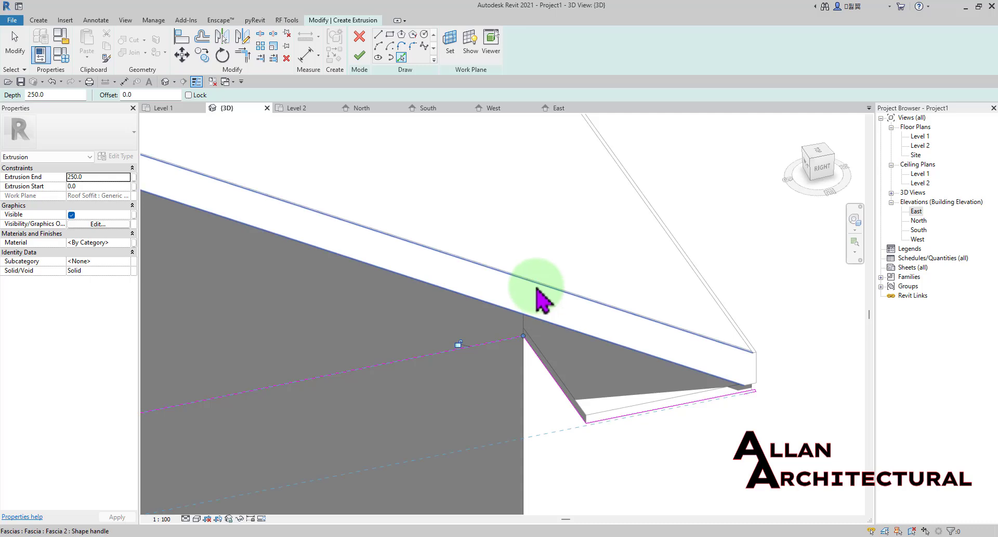
pyautogui.click(539, 328)
pyautogui.scroll(2, 550, 403)
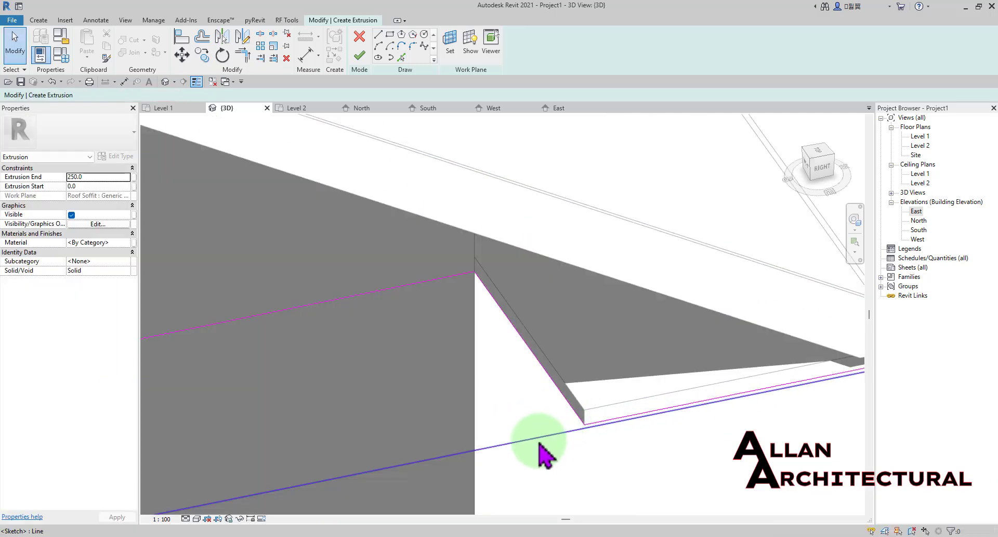
pyautogui.press('Escape')
pyautogui.scroll(-3, 540, 442)
pyautogui.moveTo(481, 438); pyautogui.dragTo(497, 417, button='middle')
pyautogui.scroll(3, 517, 324)
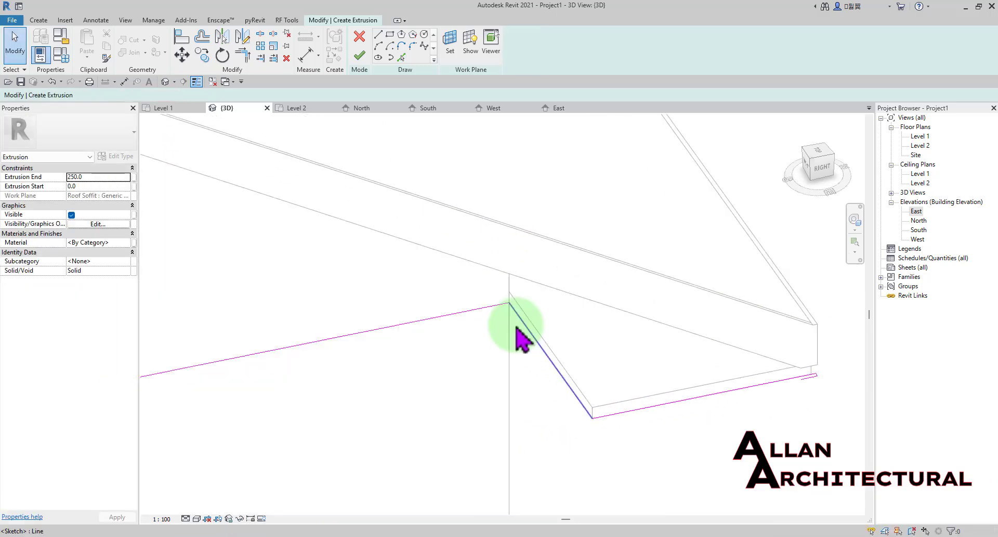
pyautogui.scroll(-3, 466, 272)
pyautogui.scroll(3, 405, 250)
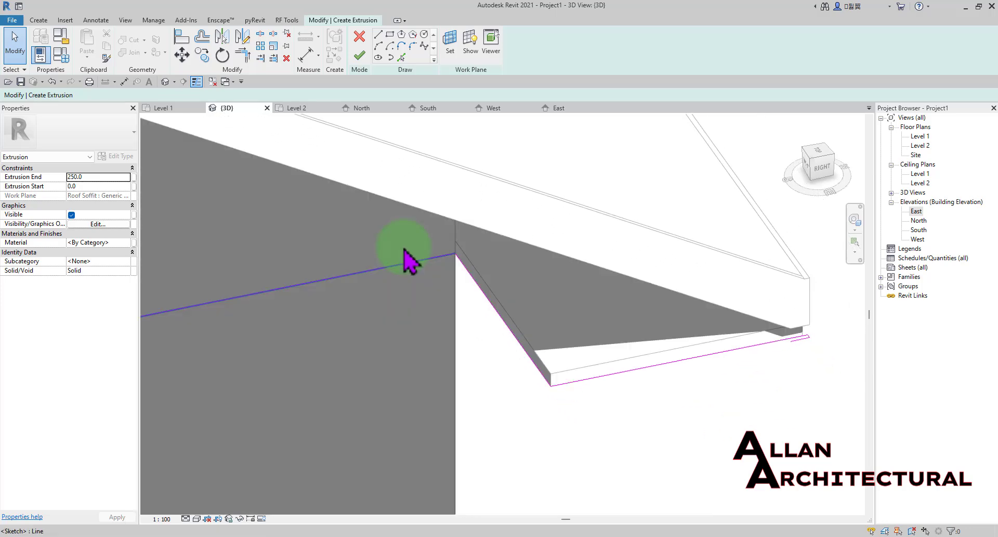
# Draw a line from the wall line parallel to the inner soffit line, offset 20 mm, past the soffit's end corner.
pyautogui.click(379, 35)
pyautogui.scroll(1, 462, 285)
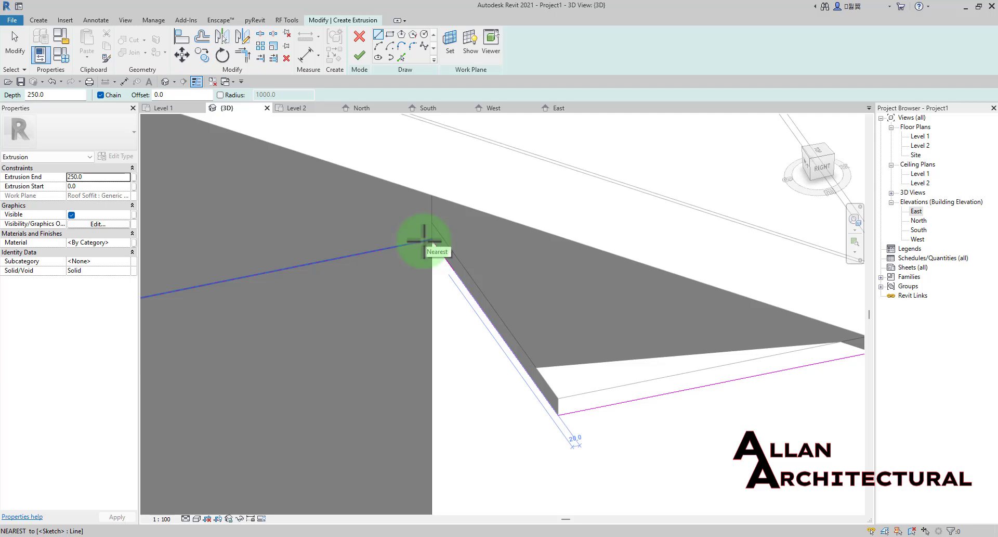
pyautogui.click(424, 241)
pyautogui.scroll(1, 553, 422)
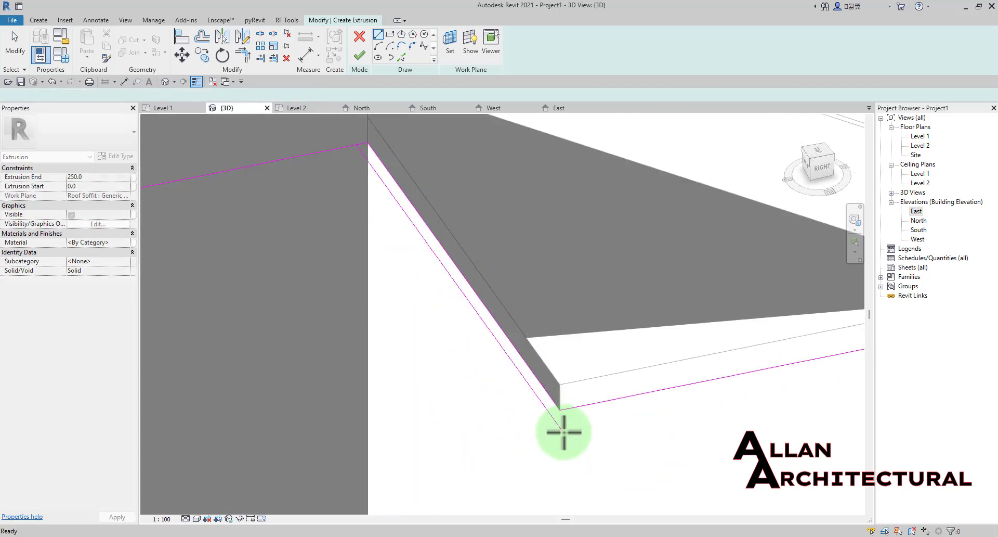
pyautogui.press('Escape')
pyautogui.scroll(-2, 568, 432)
# Trim the short gable fascia line and the new offset line into a corner below the soffit's end corner.
pyautogui.press('t')
pyautogui.press('r')
pyautogui.moveTo(785, 423); pyautogui.dragTo(619, 433, button='middle')
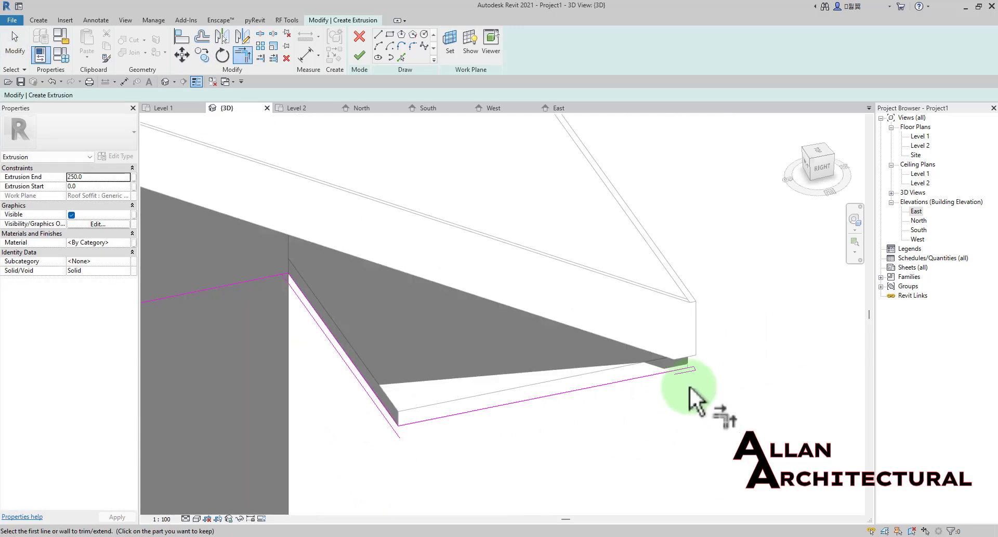
pyautogui.scroll(4, 689, 385)
pyautogui.click(680, 364)
pyautogui.scroll(-3, 680, 364)
pyautogui.scroll(5, 338, 436)
pyautogui.click(349, 427)
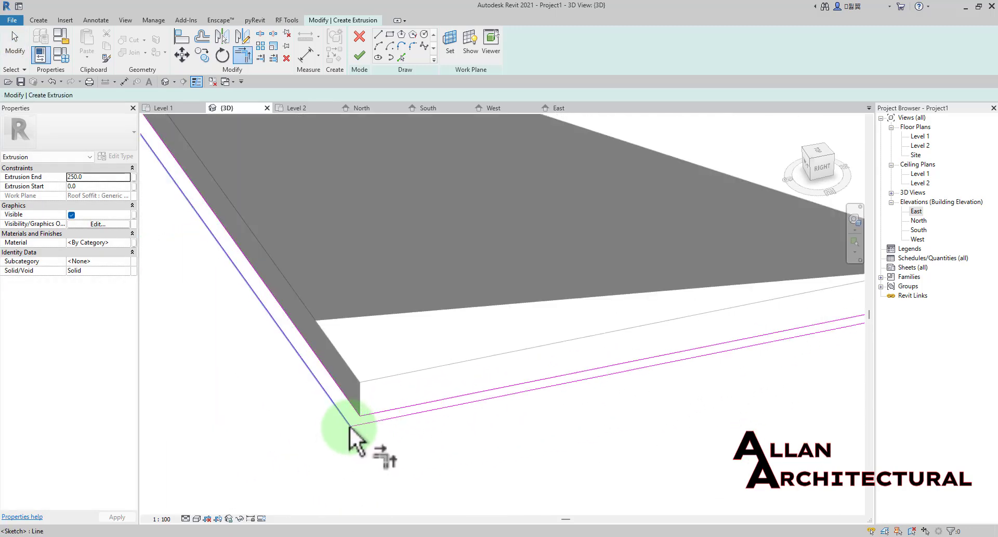
pyautogui.scroll(-4, 416, 429)
pyautogui.press('Escape')
# Trim the wall line to the offset line to close the thin L-shaped profile, and finish the extrusion sketch.
pyautogui.scroll(5, 218, 207)
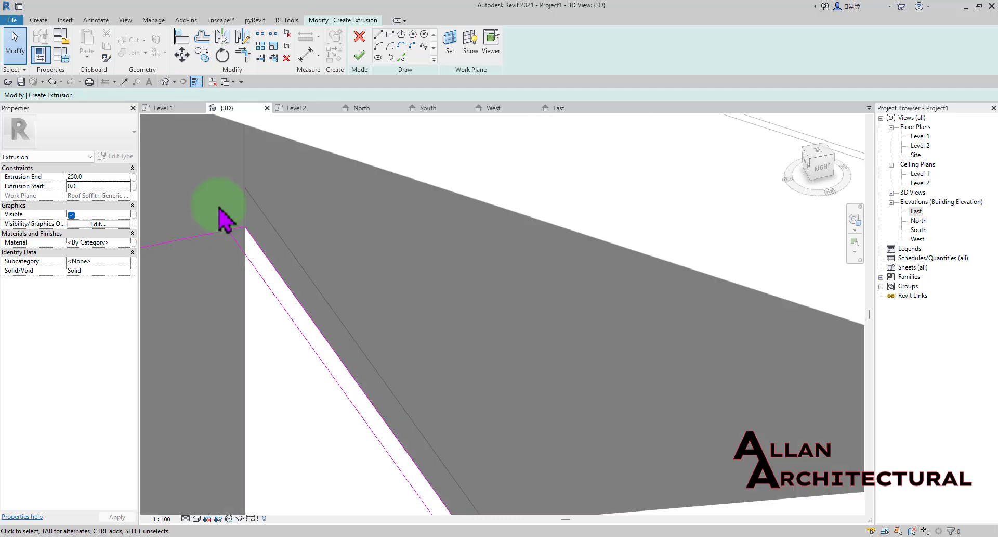
pyautogui.press('t')
pyautogui.press('r')
pyautogui.click(236, 229)
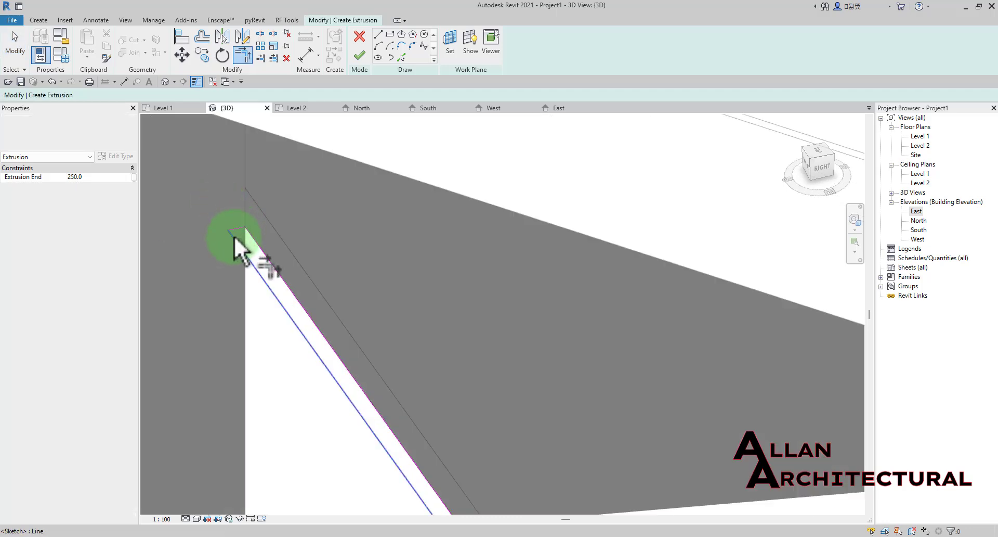
pyautogui.click(234, 236)
pyautogui.scroll(-3, 396, 261)
pyautogui.scroll(-2, 397, 262)
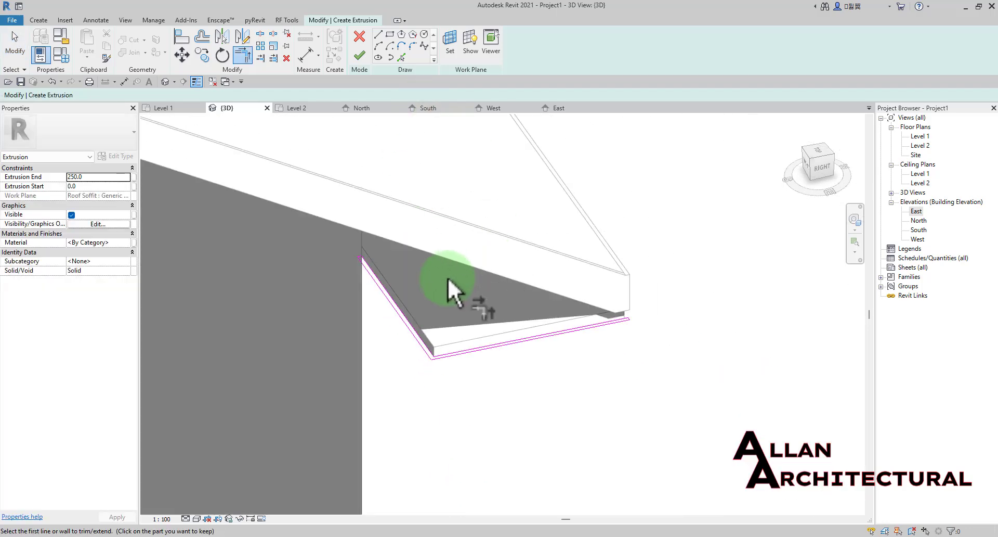
pyautogui.moveTo(448, 277); pyautogui.dragTo(509, 354, button='middle')
pyautogui.click(358, 55)
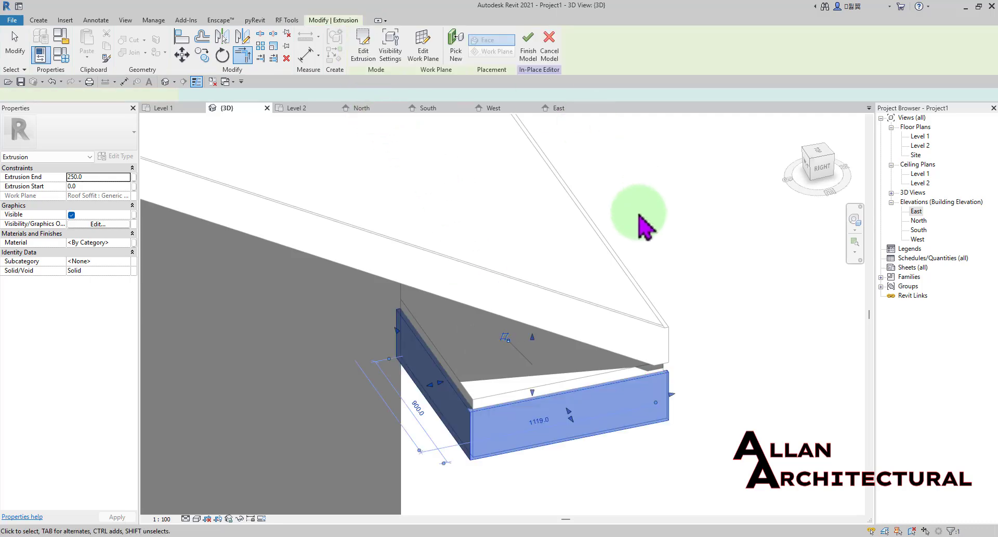
# Stretch the extrusion upward past the sloping gable fascia to a depth of about -537.1 mm.
pyautogui.keyDown('shift'); pyautogui.moveTo(653, 283); pyautogui.dragTo(530, 385, button='middle'); pyautogui.keyUp('shift')
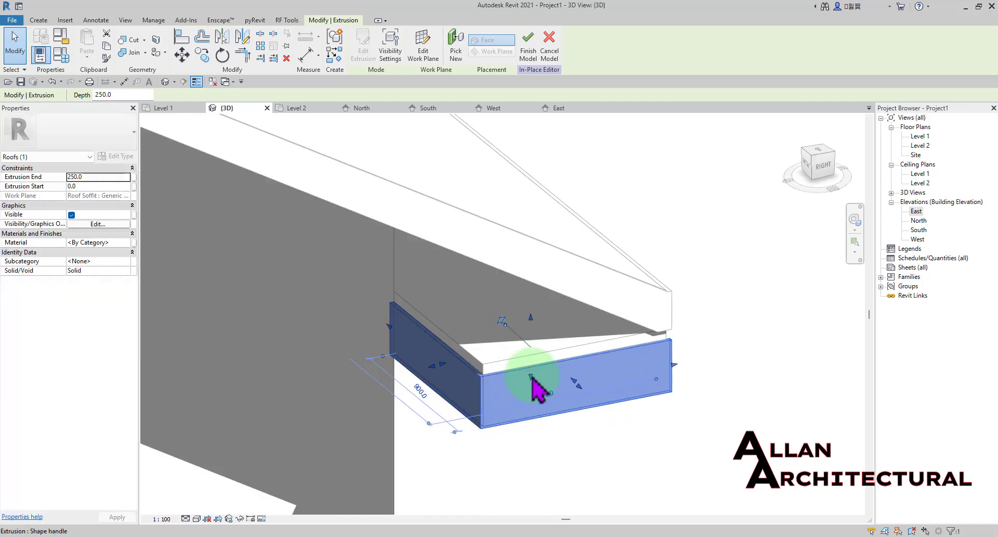
pyautogui.moveTo(532, 377); pyautogui.dragTo(536, 291)
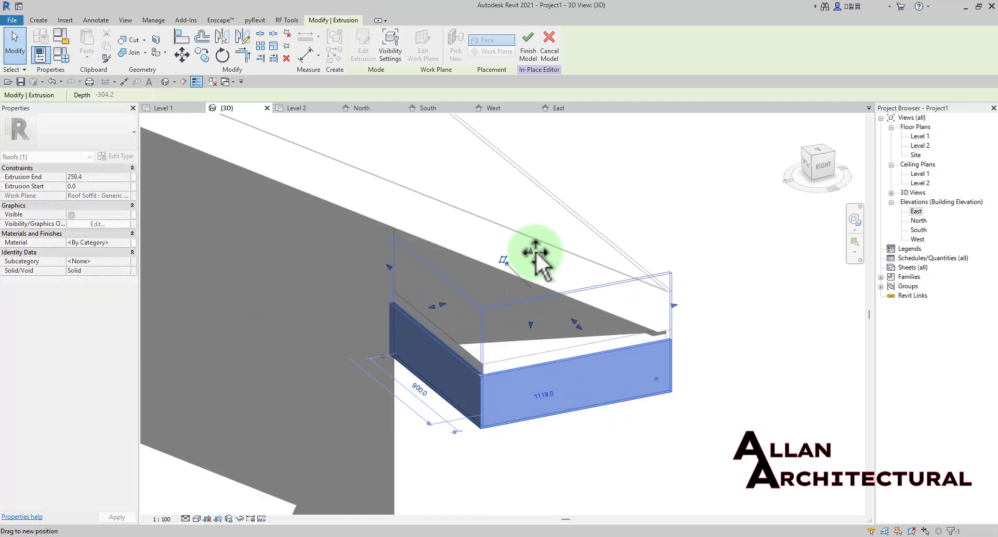
pyautogui.moveTo(536, 255); pyautogui.dragTo(537, 217)
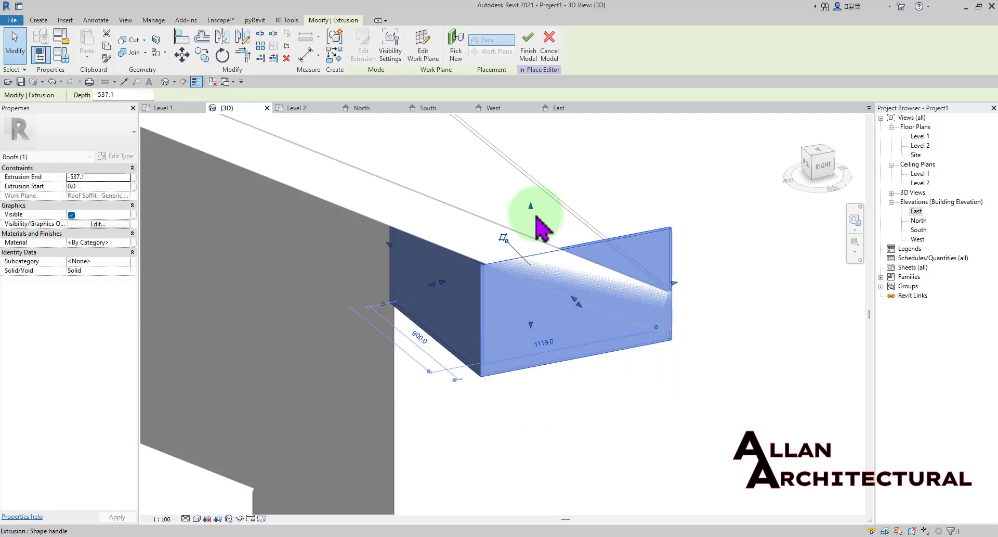
pyautogui.keyDown('shift'); pyautogui.moveTo(537, 217); pyautogui.dragTo(578, 259, button='middle'); pyautogui.keyUp('shift')
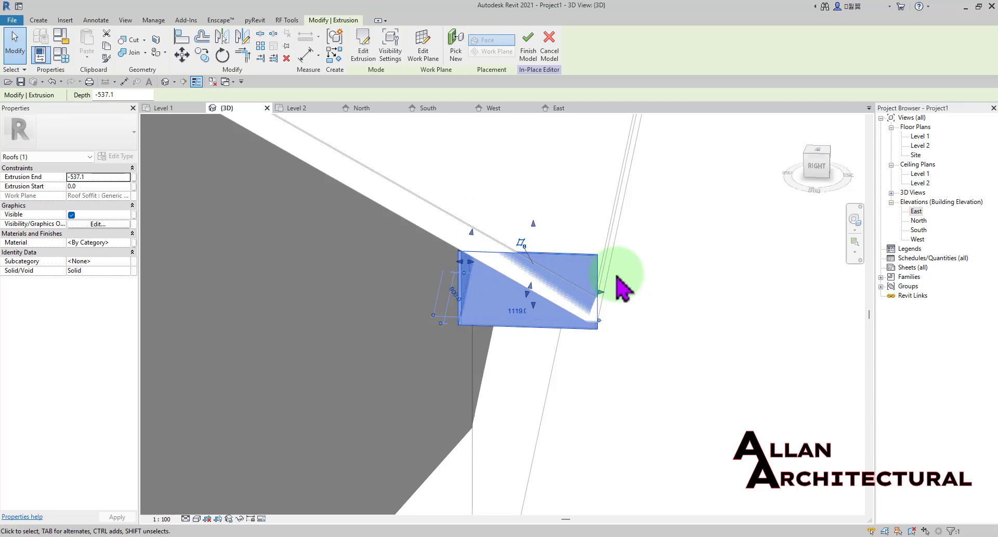
# Try to pull the extrusion's outer gable-end face inward so it sits behind the sloping fascia.
pyautogui.scroll(-5, 556, 294)
pyautogui.keyDown('shift'); pyautogui.moveTo(557, 290); pyautogui.dragTo(669, 297, button='middle'); pyautogui.keyUp('shift')
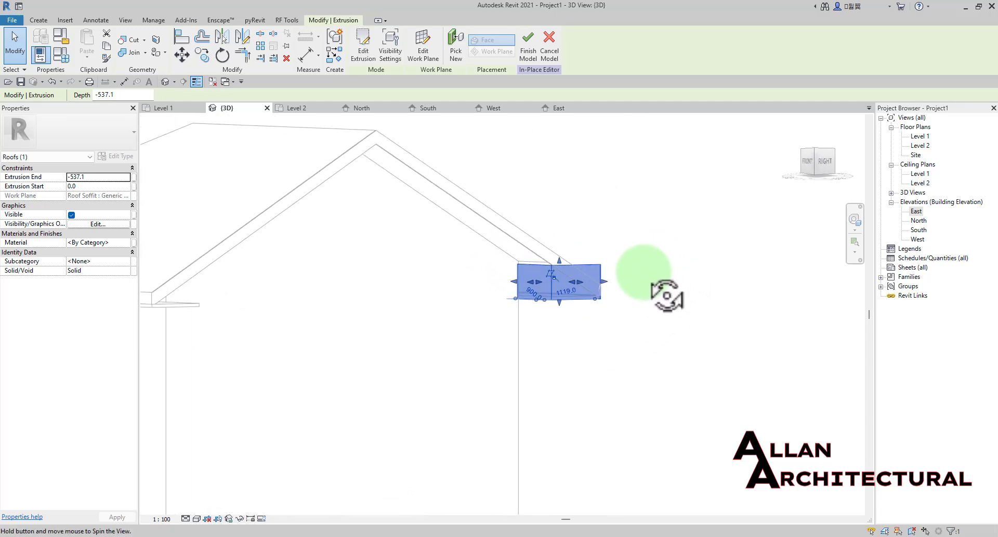
pyautogui.scroll(2, 568, 285)
pyautogui.scroll(3, 572, 294)
pyautogui.keyDown('shift'); pyautogui.moveTo(535, 296); pyautogui.dragTo(658, 341, button='middle'); pyautogui.keyUp('shift')
pyautogui.scroll(2, 657, 335)
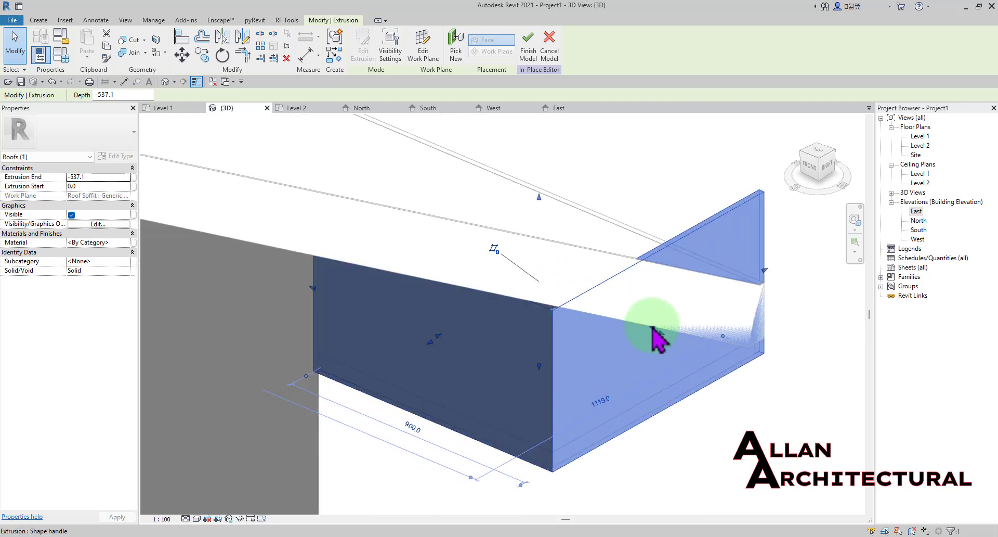
pyautogui.moveTo(645, 320); pyautogui.dragTo(757, 395)
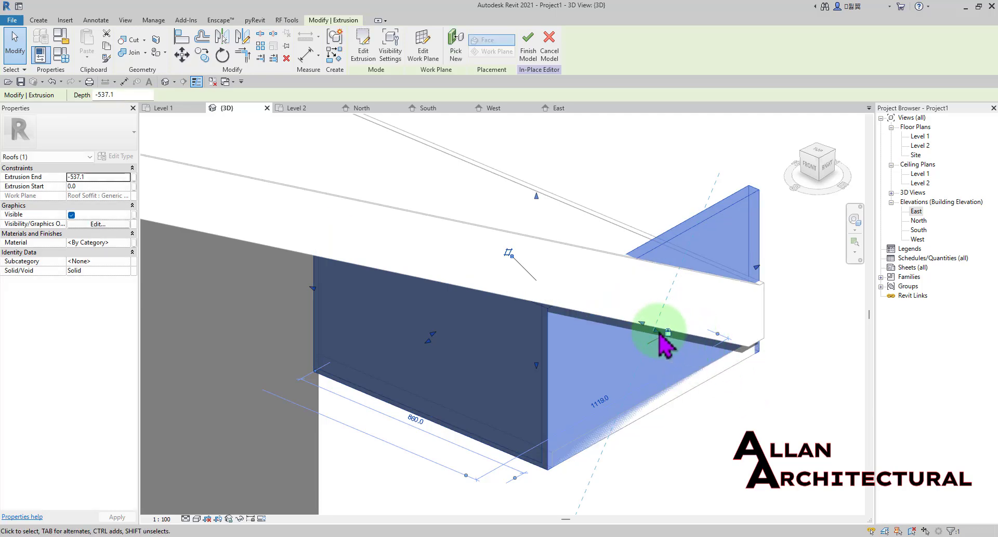
pyautogui.moveTo(656, 333)
pyautogui.mouseDown()
pyautogui.moveTo(665, 333)
pyautogui.moveTo(657, 330)
pyautogui.mouseUp()
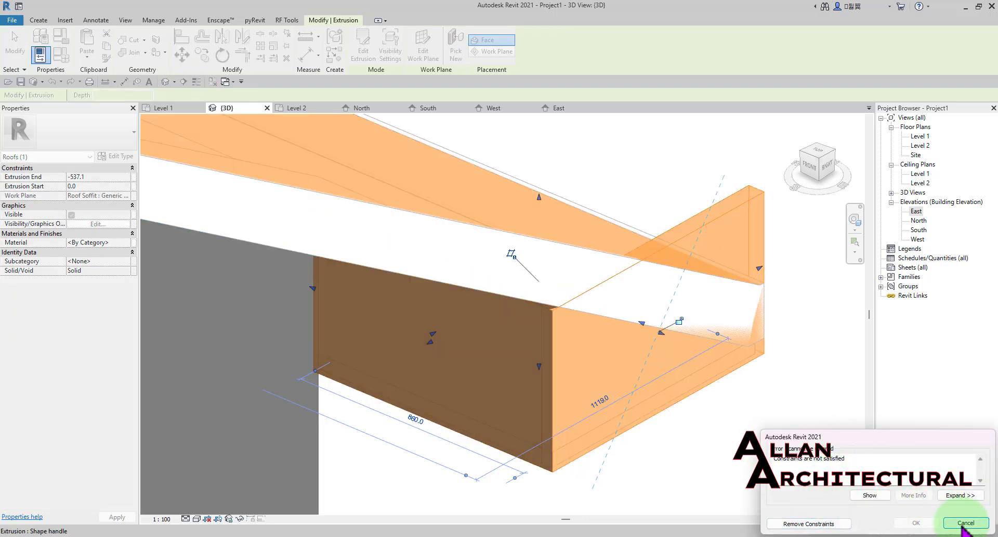
pyautogui.click(966, 523)
pyautogui.click(659, 346)
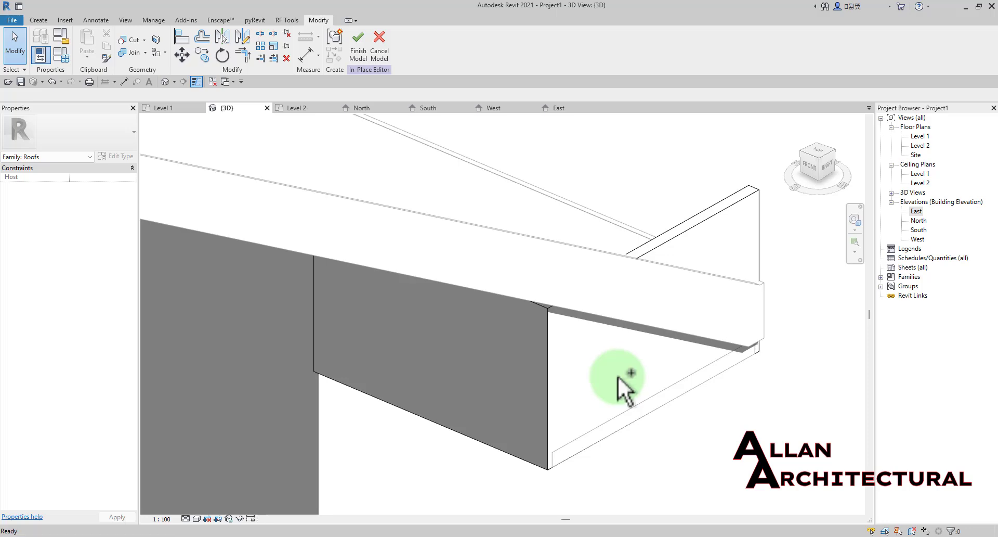
# Start a void extrusion and pick the L-shaped extrusion's outer gable-end face as its work plane.
pyautogui.moveTo(662, 349)
pyautogui.keyDown('shift'); pyautogui.mouseDown(button='middle')
pyautogui.moveTo(769, 367)
pyautogui.moveTo(665, 357)
pyautogui.moveTo(704, 370)
pyautogui.moveTo(697, 292)
pyautogui.mouseUp(button='middle'); pyautogui.keyUp('shift')
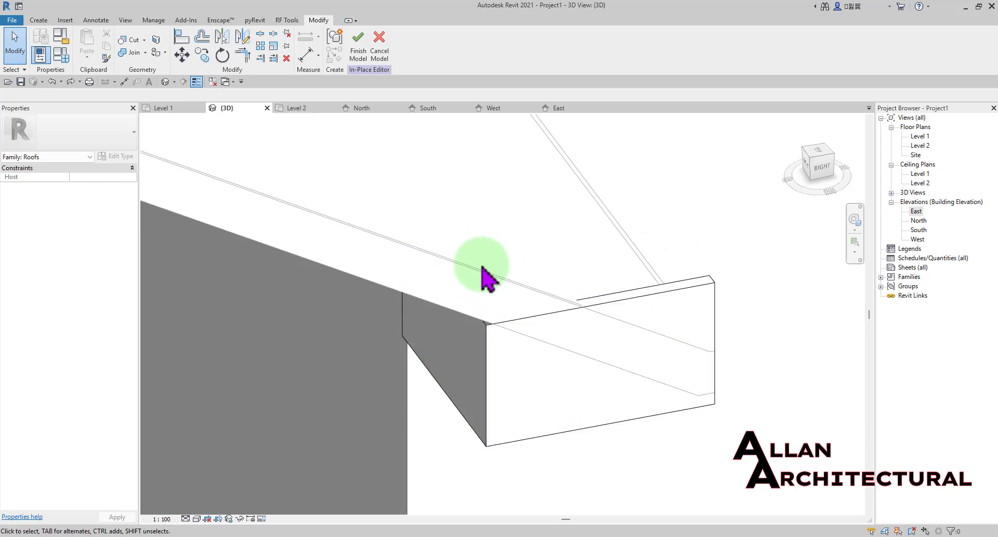
pyautogui.click(38, 20)
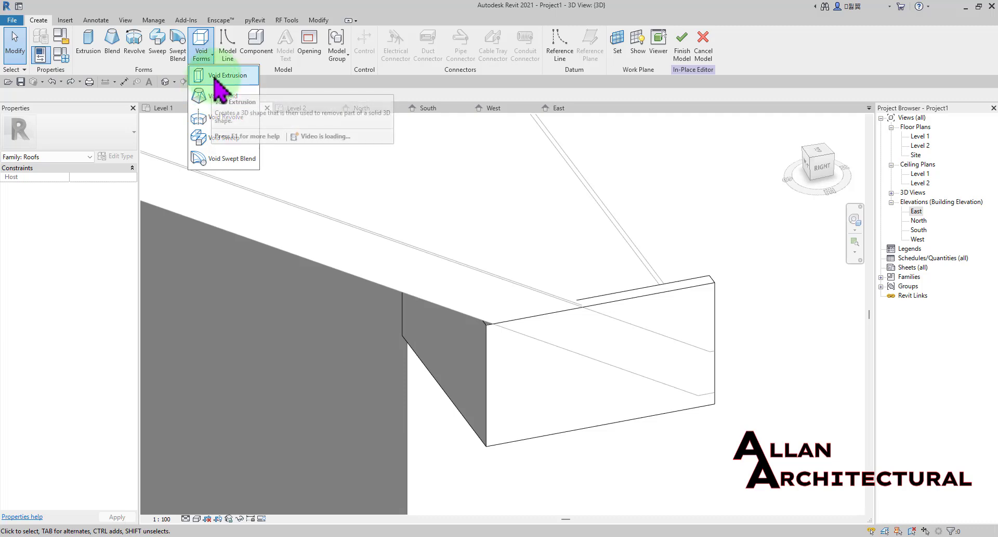
pyautogui.click(221, 75)
pyautogui.keyDown('shift'); pyautogui.moveTo(528, 392); pyautogui.dragTo(539, 203, button='middle'); pyautogui.keyUp('shift')
pyautogui.click(818, 167)
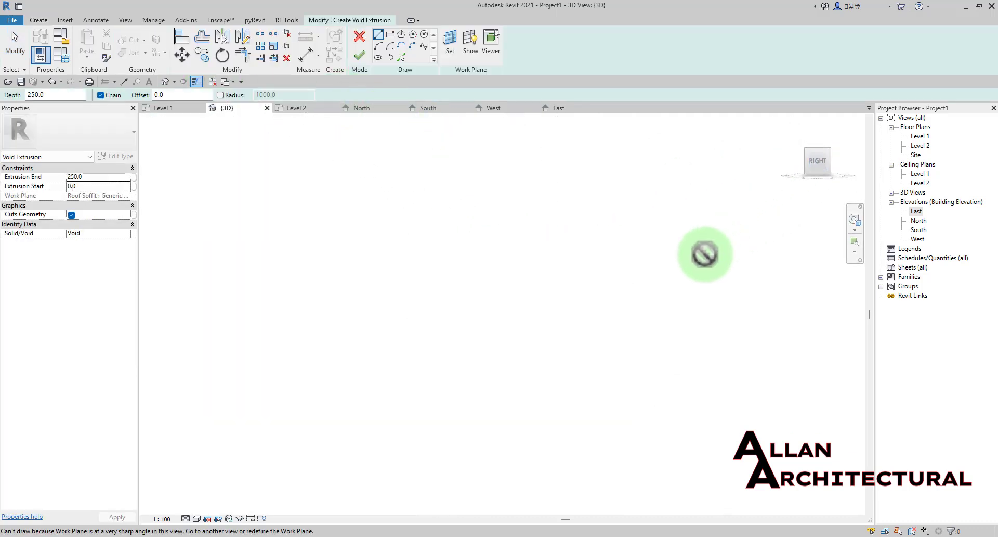
pyautogui.scroll(5, 609, 294)
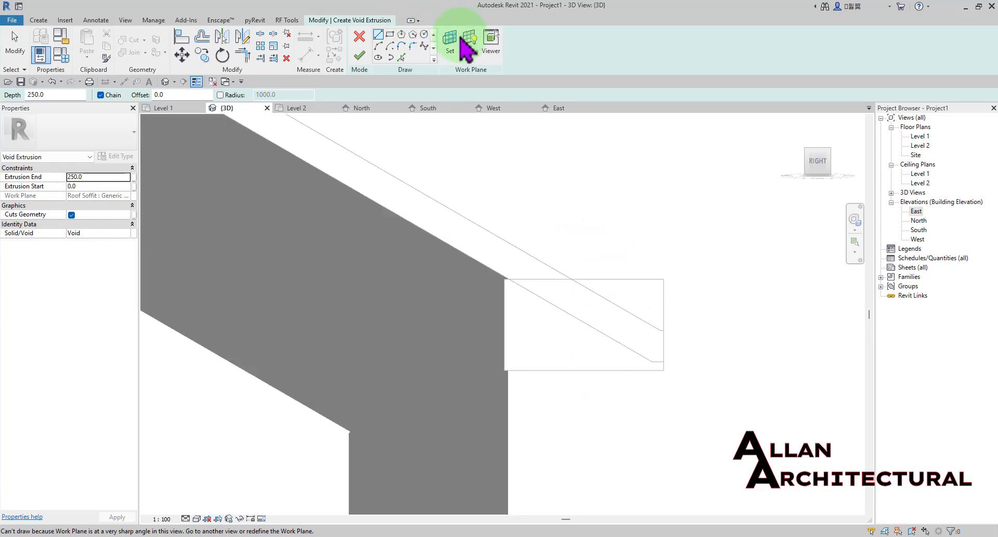
pyautogui.click(451, 39)
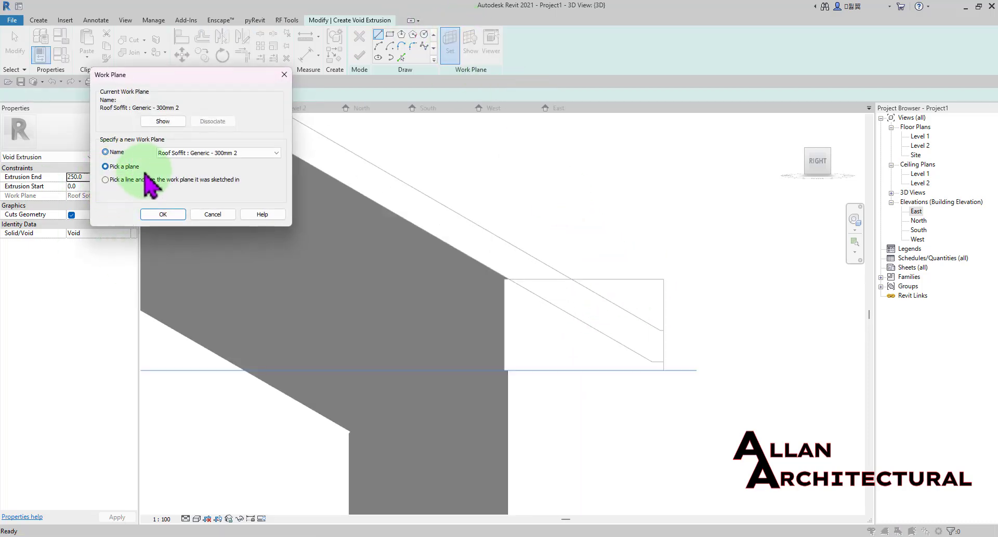
pyautogui.click(165, 214)
pyautogui.keyDown('shift'); pyautogui.moveTo(500, 246); pyautogui.dragTo(622, 361, button='middle'); pyautogui.keyUp('shift')
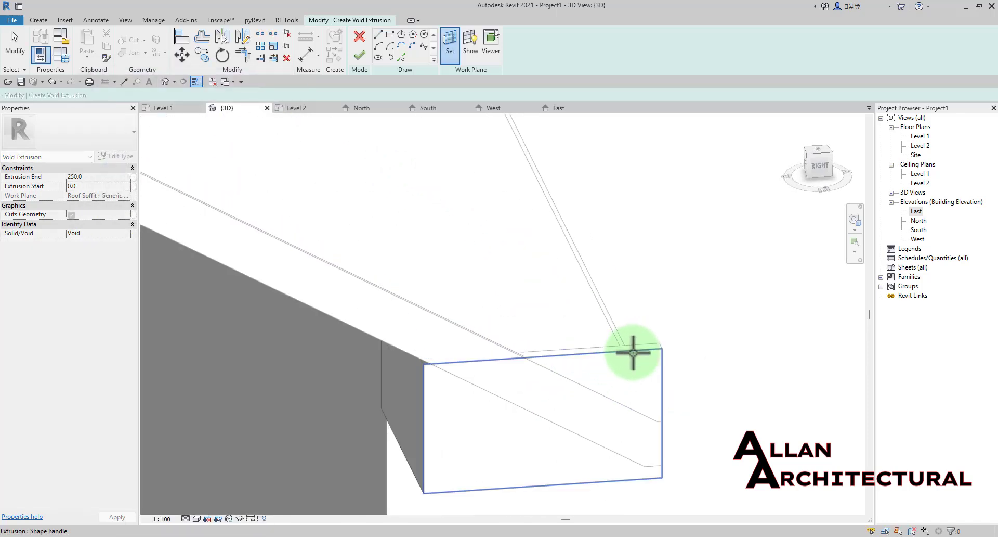
pyautogui.click(633, 353)
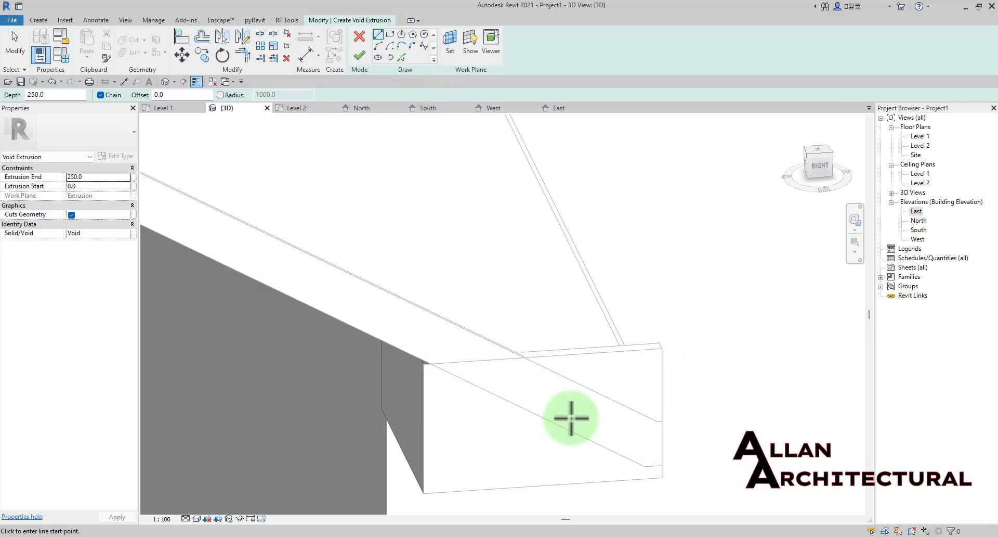
# Sketch a closed void profile along the fascia's sloping top edge, up the extrusion's end and back along its top, and finish the sketch.
pyautogui.scroll(2, 544, 358)
pyautogui.click(515, 357)
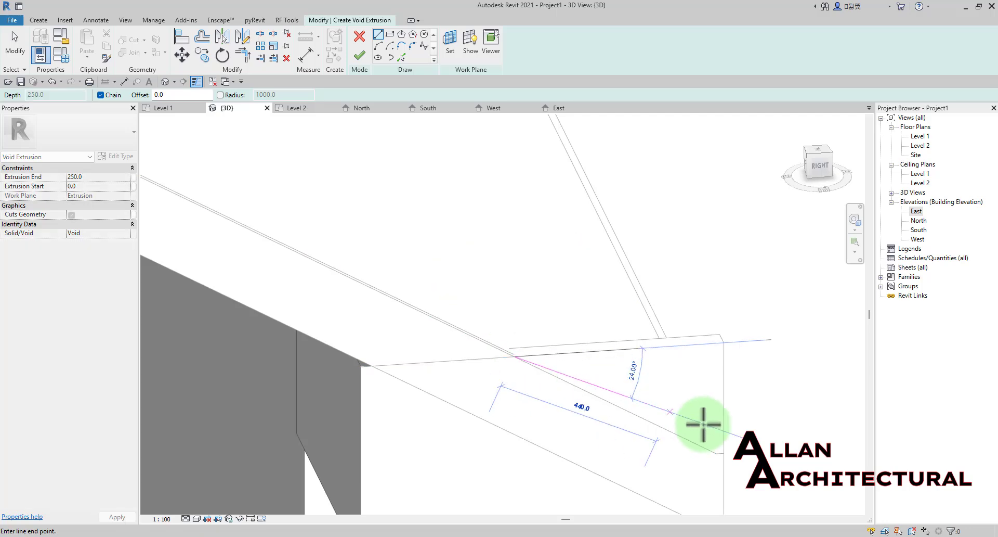
pyautogui.scroll(3, 718, 442)
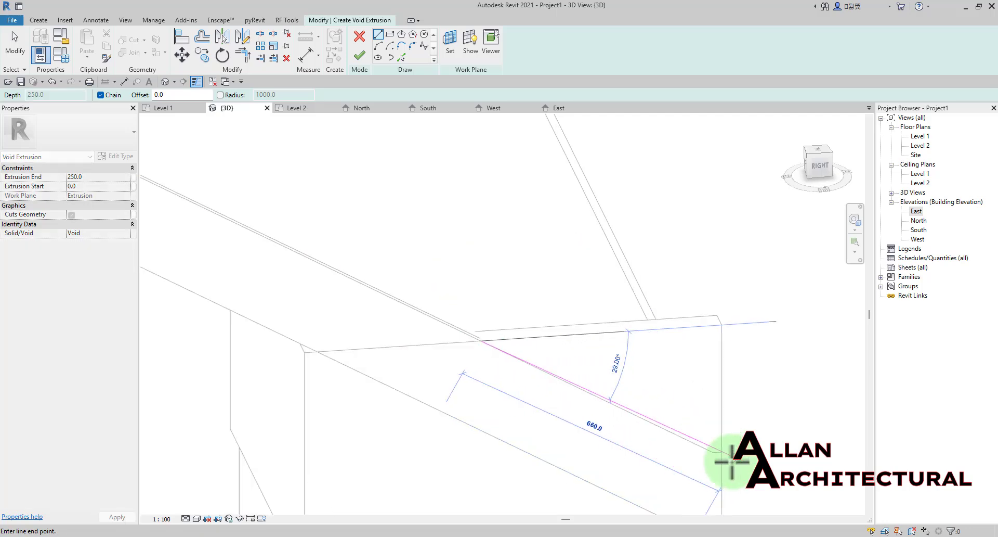
pyautogui.click(701, 445)
pyautogui.click(738, 443)
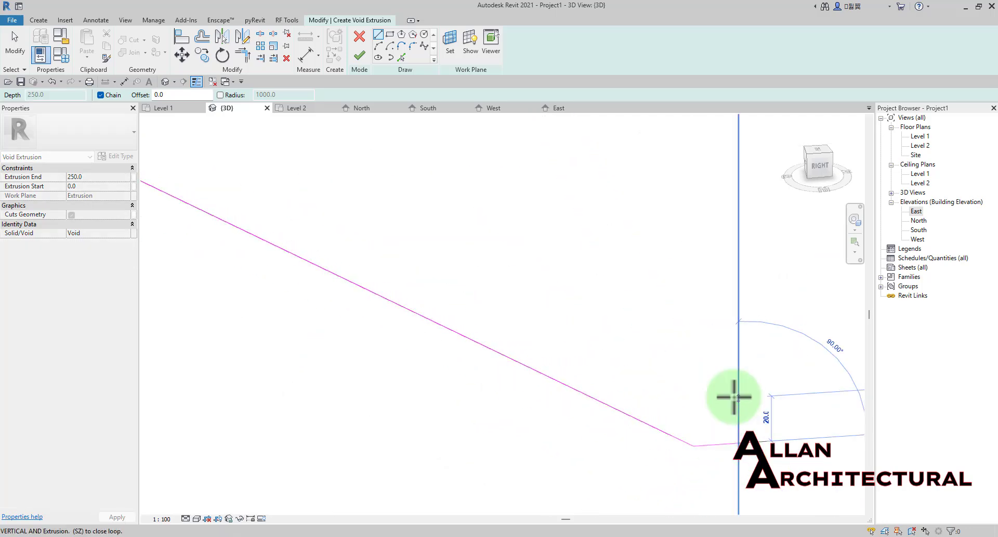
pyautogui.scroll(-2, 735, 359)
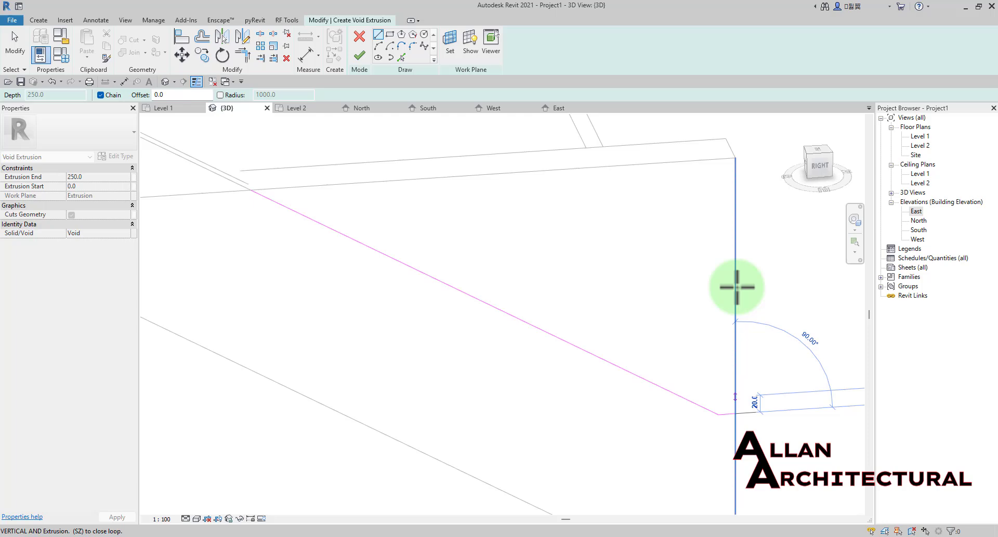
pyautogui.click(734, 204)
pyautogui.scroll(3, 369, 225)
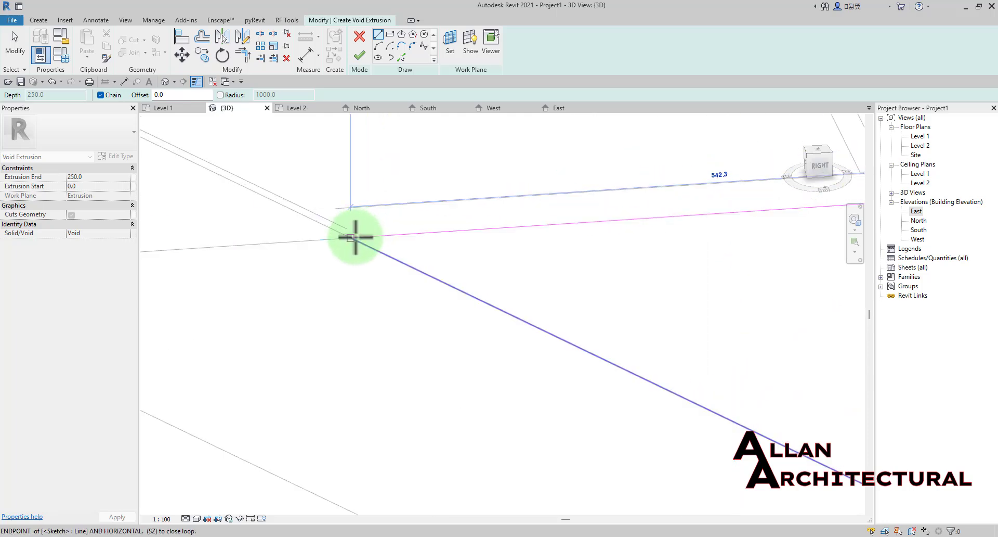
pyautogui.click(351, 238)
pyautogui.scroll(-1, 358, 196)
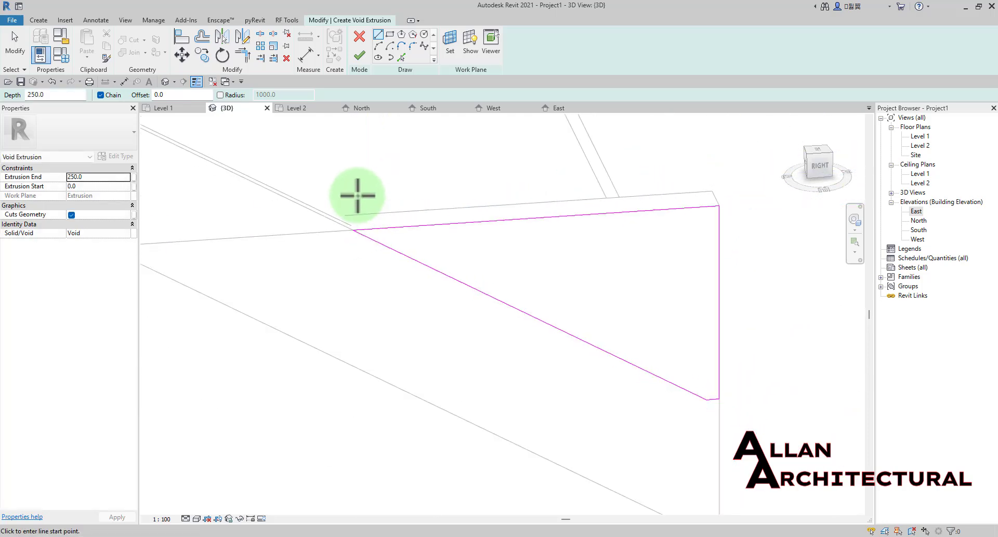
pyautogui.click(358, 56)
# Stretch the void's outer face outward past the extrusion's gable-end face.
pyautogui.scroll(-4, 474, 267)
pyautogui.keyDown('shift'); pyautogui.moveTo(490, 279); pyautogui.dragTo(307, 301, button='middle'); pyautogui.keyUp('shift')
pyautogui.scroll(3, 482, 264)
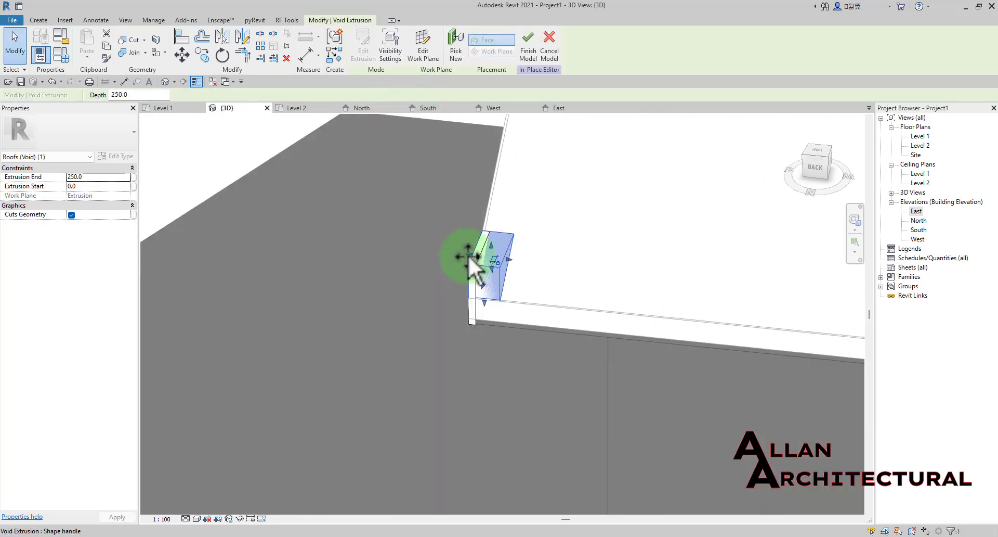
pyautogui.moveTo(468, 256); pyautogui.dragTo(449, 255)
pyautogui.click(440, 338)
pyautogui.scroll(-2, 435, 284)
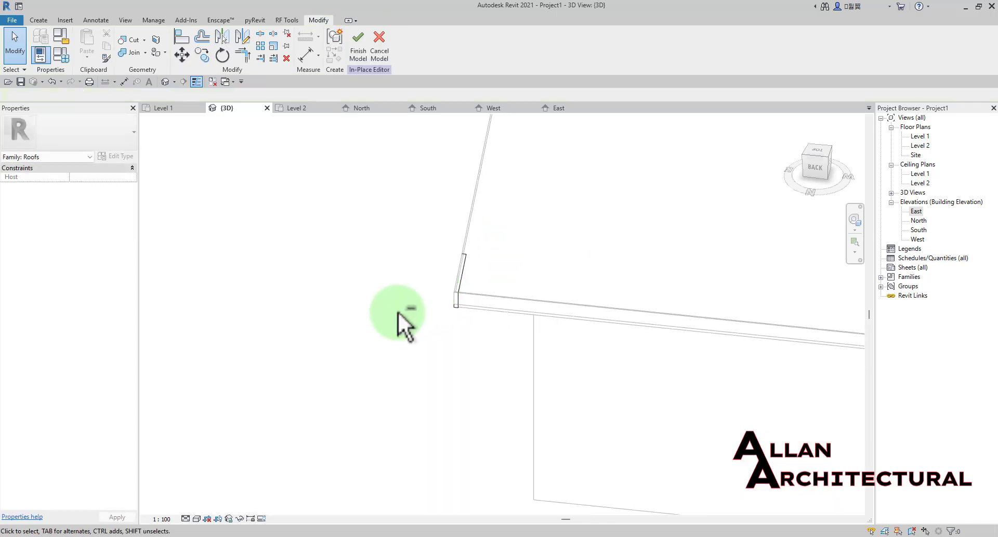
# Stretch the L-shaped extrusion's top upward to a depth of about -581.4 mm.
pyautogui.keyDown('shift'); pyautogui.moveTo(398, 311); pyautogui.dragTo(603, 245, button='middle'); pyautogui.keyUp('shift')
pyautogui.scroll(3, 386, 279)
pyautogui.keyDown('shift'); pyautogui.moveTo(386, 279); pyautogui.dragTo(575, 273, button='middle'); pyautogui.keyUp('shift')
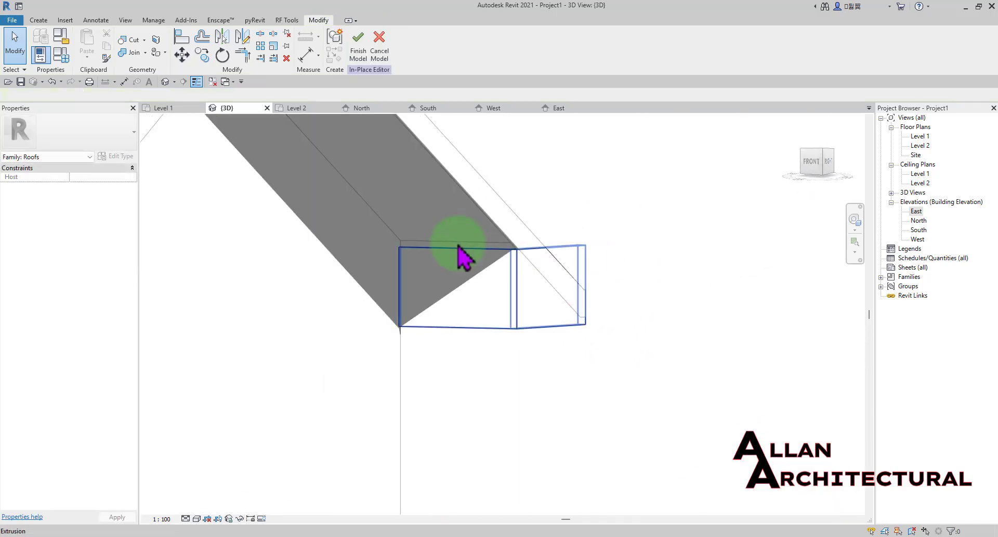
pyautogui.keyDown('shift'); pyautogui.moveTo(461, 256); pyautogui.dragTo(457, 263, button='middle'); pyautogui.keyUp('shift')
pyautogui.click(457, 247)
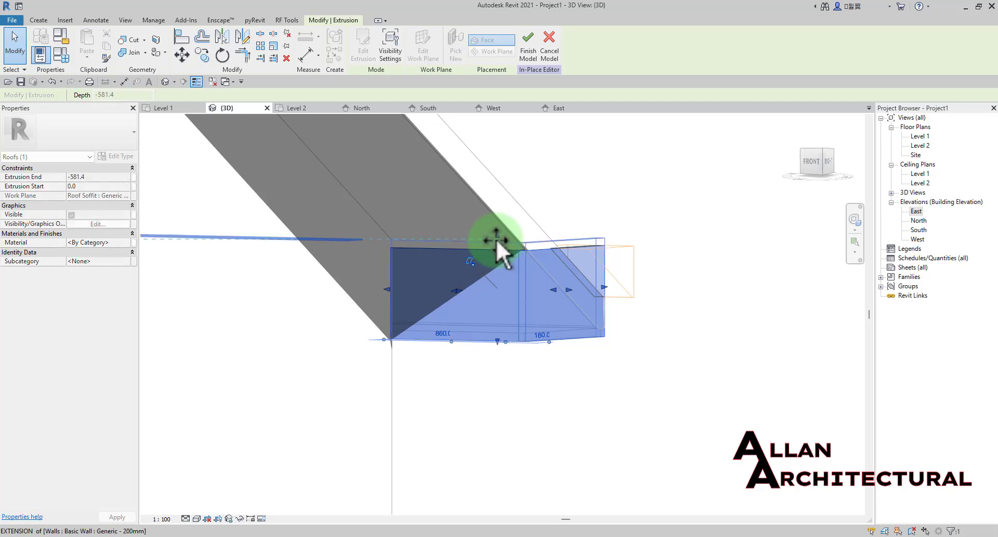
pyautogui.keyDown('shift'); pyautogui.moveTo(496, 238); pyautogui.dragTo(562, 310, button='middle'); pyautogui.keyUp('shift')
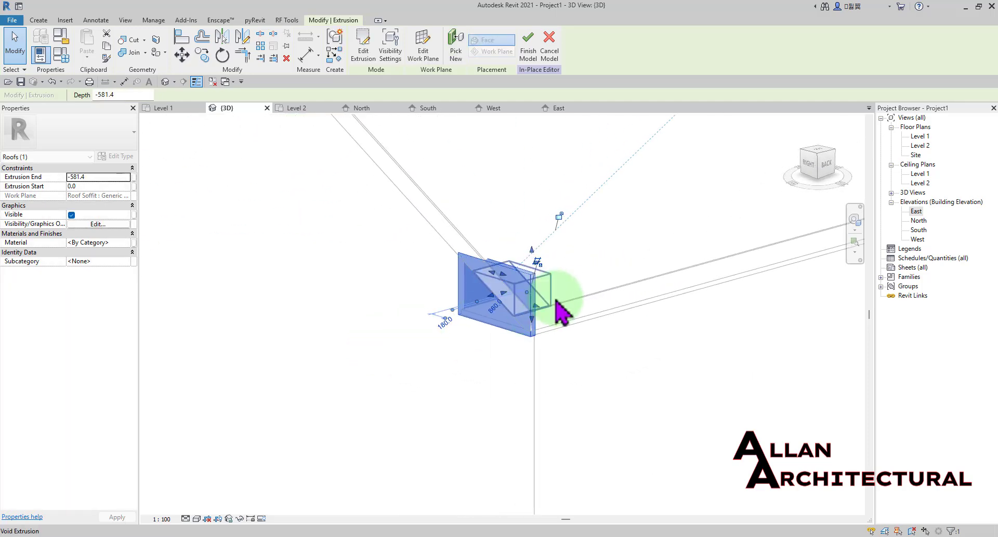
pyautogui.scroll(1, 556, 300)
pyautogui.click(582, 395)
# Stretch the void's top above the raised extrusion so it cuts everything over the roof slope, and finish the in-place model.
pyautogui.scroll(2, 542, 239)
pyautogui.click(525, 344)
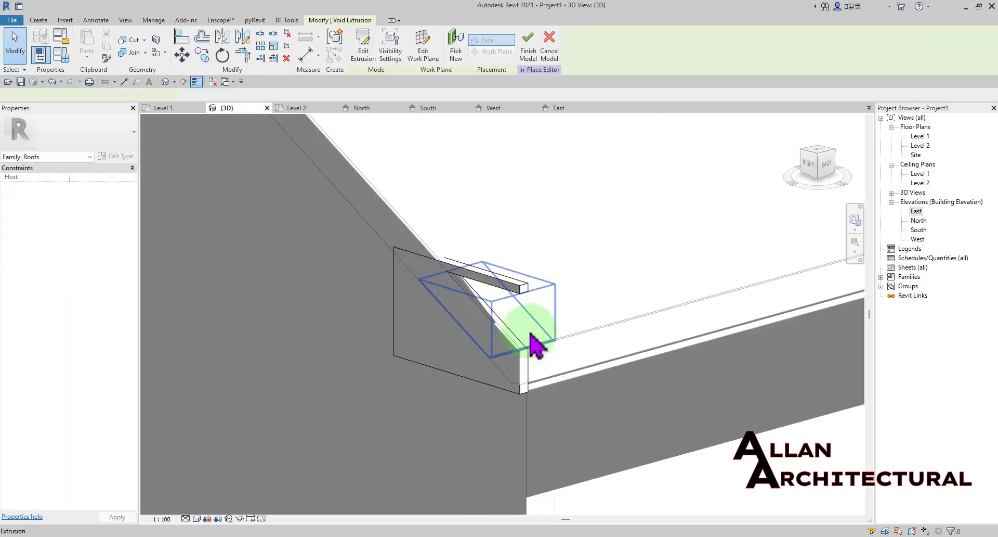
pyautogui.scroll(1, 521, 240)
pyautogui.moveTo(477, 288); pyautogui.dragTo(476, 263)
pyautogui.scroll(-3, 477, 269)
pyautogui.click(368, 377)
pyautogui.scroll(-1, 321, 327)
pyautogui.moveTo(322, 326)
pyautogui.keyDown('shift'); pyautogui.mouseDown(button='middle')
pyautogui.moveTo(555, 314)
pyautogui.moveTo(510, 274)
pyautogui.moveTo(486, 198)
pyautogui.moveTo(541, 250)
pyautogui.mouseUp(button='middle'); pyautogui.keyUp('shift')
pyautogui.click(367, 43)
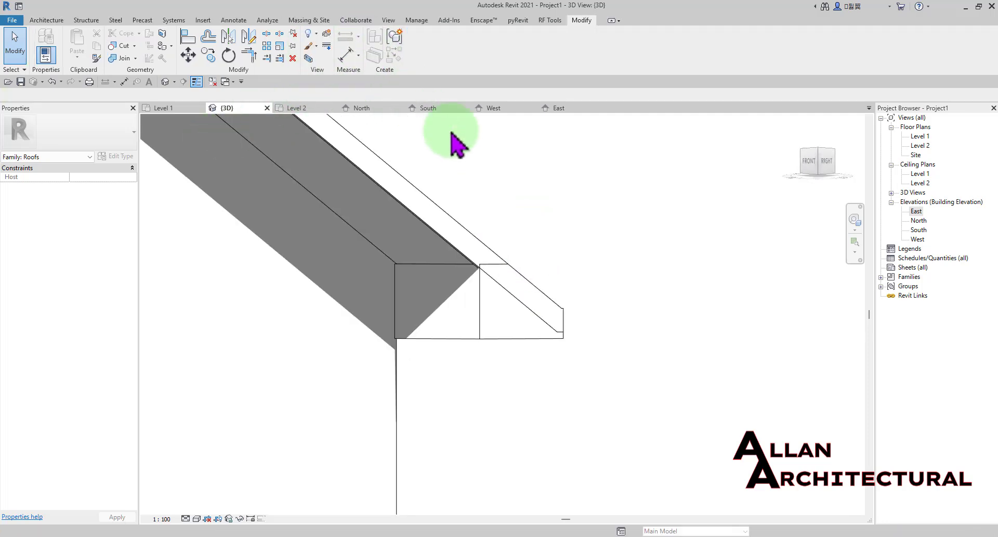
# Join the finished corner piece to the sloping gable fascia and to the adjoining sloping soffit.
pyautogui.moveTo(430, 229)
pyautogui.keyDown('shift'); pyautogui.mouseDown(button='middle')
pyautogui.moveTo(328, 296)
pyautogui.moveTo(307, 395)
pyautogui.moveTo(437, 289)
pyautogui.moveTo(406, 283)
pyautogui.moveTo(423, 293)
pyautogui.moveTo(353, 192)
pyautogui.mouseUp(button='middle'); pyautogui.keyUp('shift')
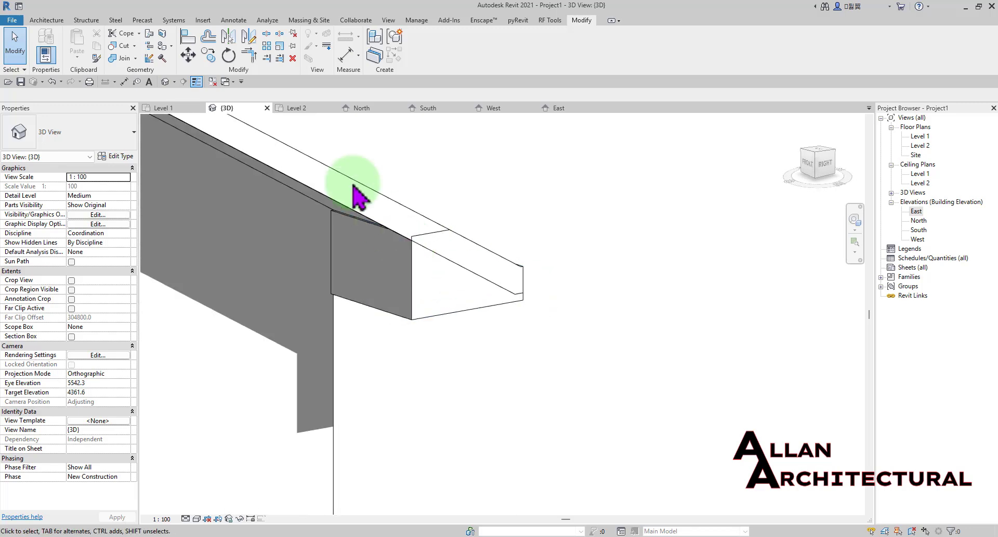
pyautogui.click(121, 59)
pyautogui.scroll(2, 386, 238)
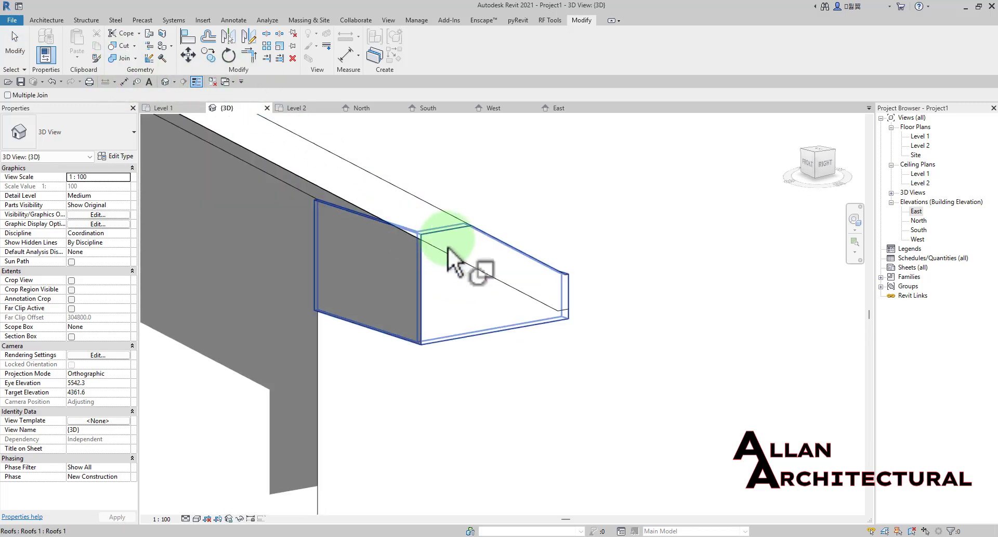
pyautogui.click(451, 219)
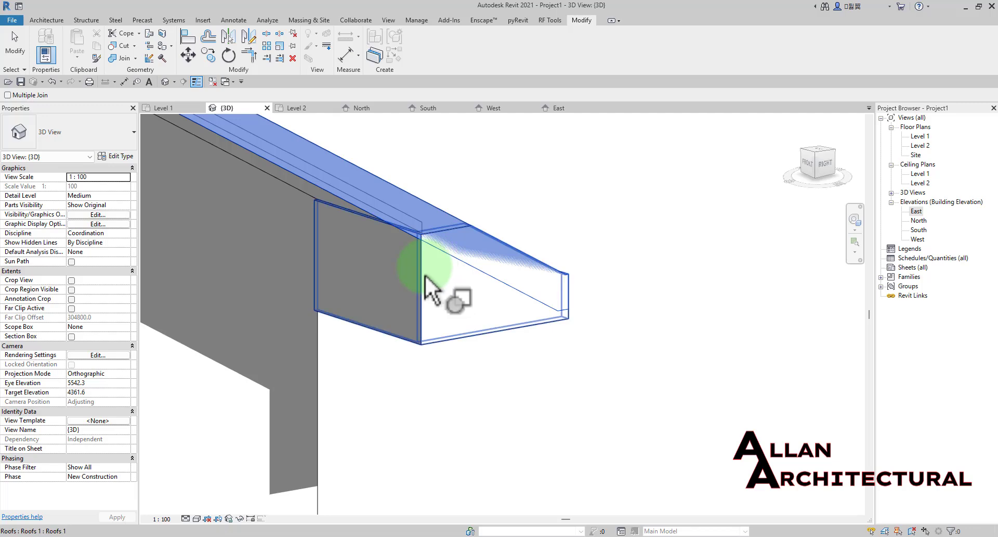
pyautogui.click(458, 287)
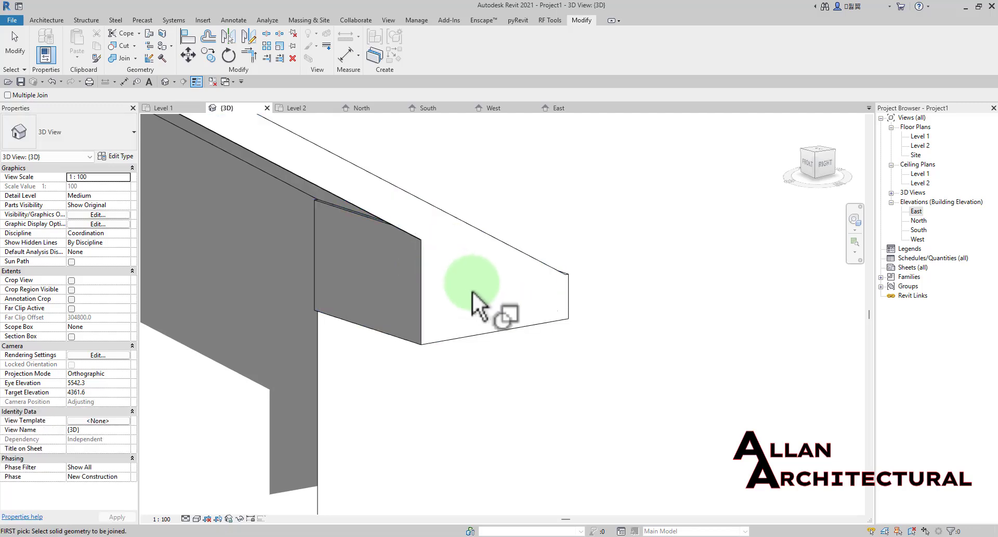
pyautogui.click(358, 223)
pyautogui.click(360, 216)
pyautogui.scroll(-1, 477, 232)
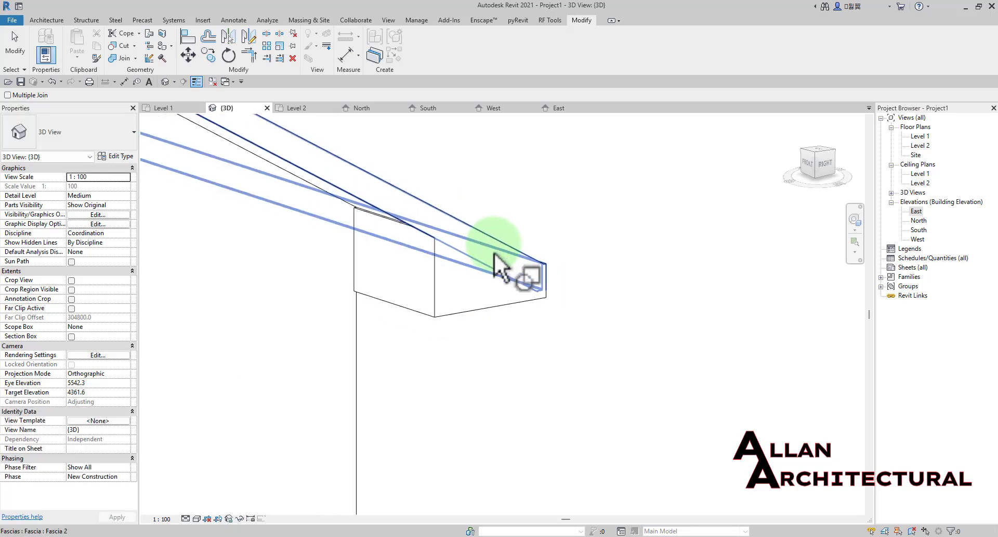
pyautogui.keyDown('shift'); pyautogui.moveTo(494, 252); pyautogui.dragTo(502, 297, button='middle'); pyautogui.keyUp('shift')
pyautogui.press('Escape')
# Select the in-place corner piece and open the Level 2 floor plan with it still selected.
pyautogui.scroll(-3, 496, 302)
pyautogui.moveTo(470, 341); pyautogui.dragTo(496, 337, button='middle')
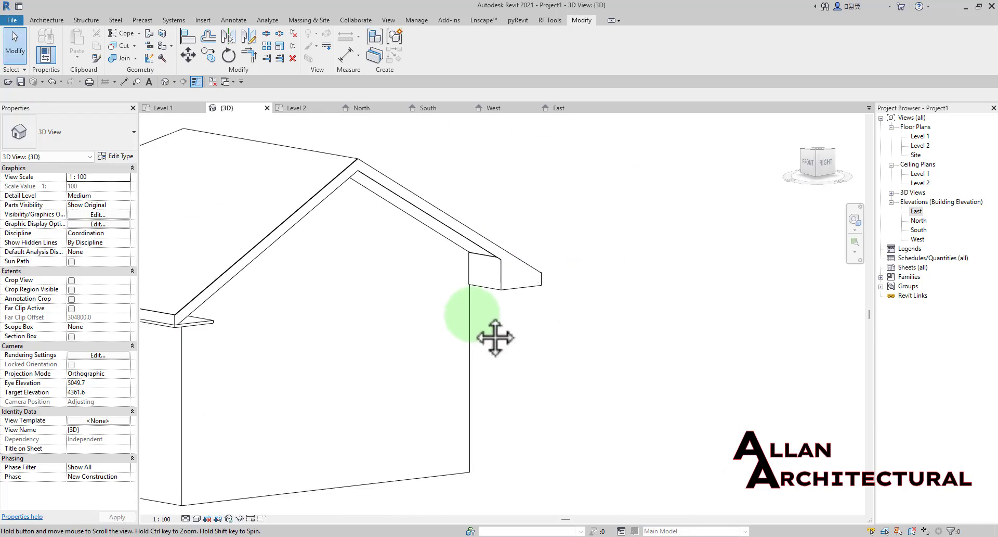
pyautogui.scroll(2, 522, 301)
pyautogui.click(519, 297)
pyautogui.scroll(-2, 475, 297)
pyautogui.moveTo(474, 296); pyautogui.dragTo(567, 294, button='middle')
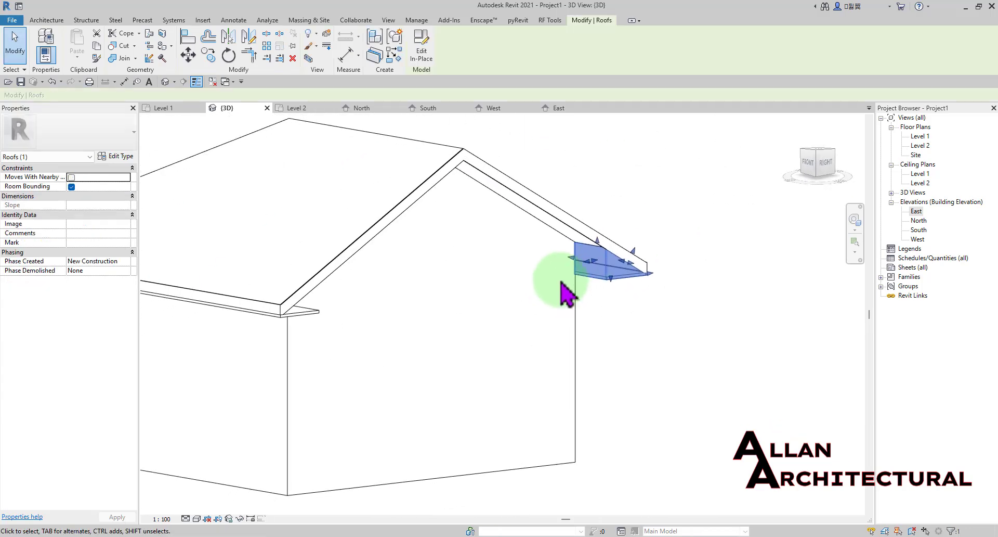
pyautogui.click(307, 108)
pyautogui.scroll(3, 515, 314)
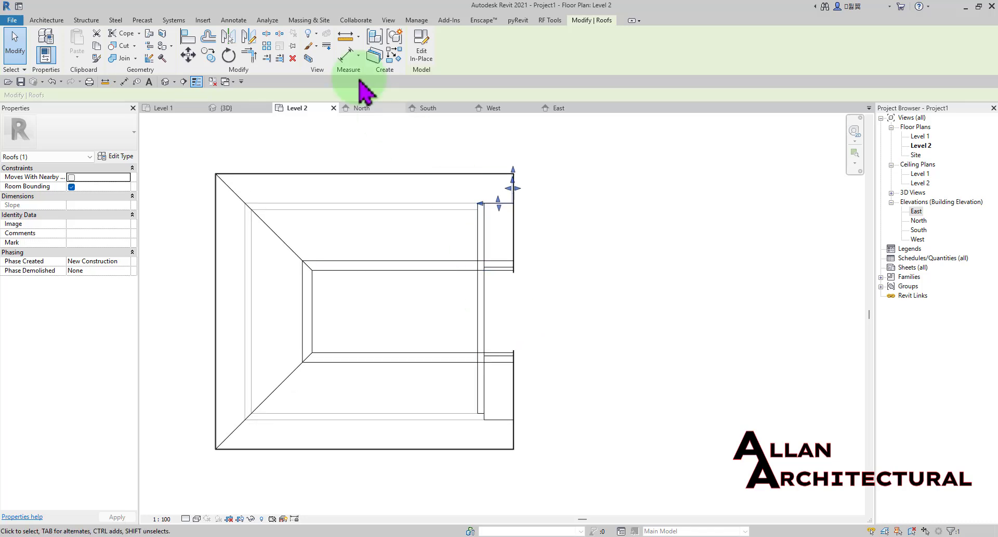
pyautogui.click(249, 37)
pyautogui.scroll(2, 491, 293)
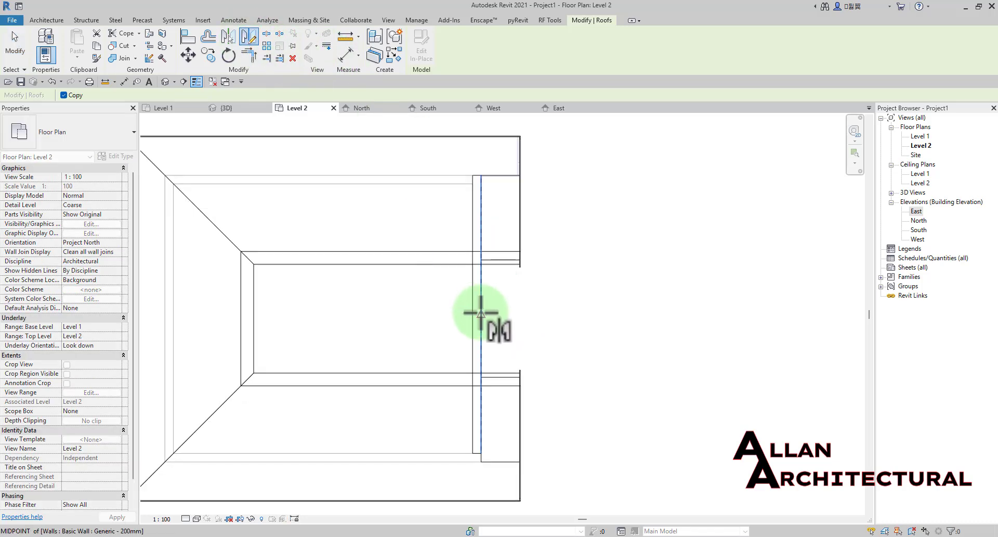
pyautogui.press('Escape')
pyautogui.press('Escape')
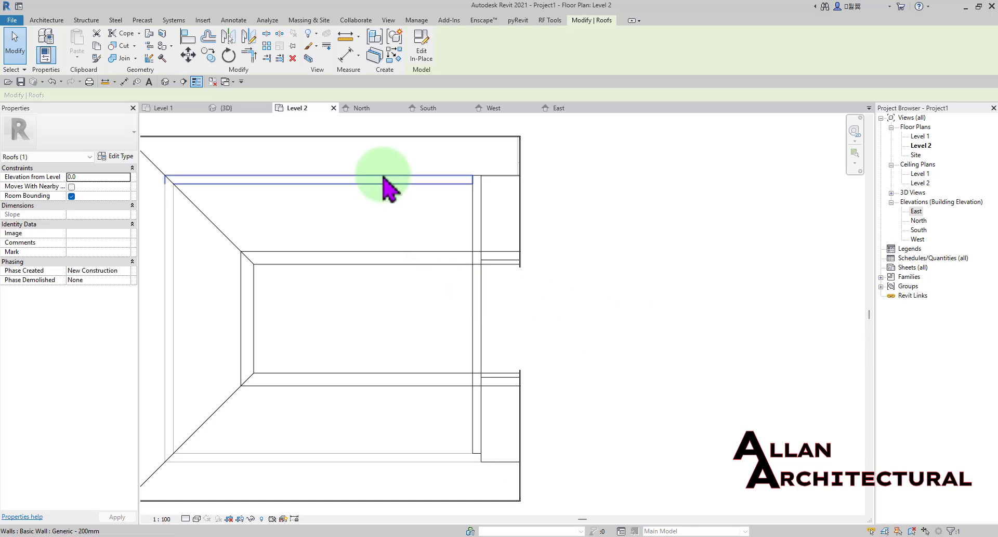
# Delete the misplaced mirrored corner piece standing away from the building in the 3D view.
pyautogui.click(229, 108)
pyautogui.keyDown('shift'); pyautogui.moveTo(319, 230); pyautogui.dragTo(303, 263, button='middle'); pyautogui.keyUp('shift')
pyautogui.scroll(-1, 418, 266)
pyautogui.moveTo(425, 268); pyautogui.dragTo(628, 267, button='middle')
pyautogui.scroll(1, 234, 324)
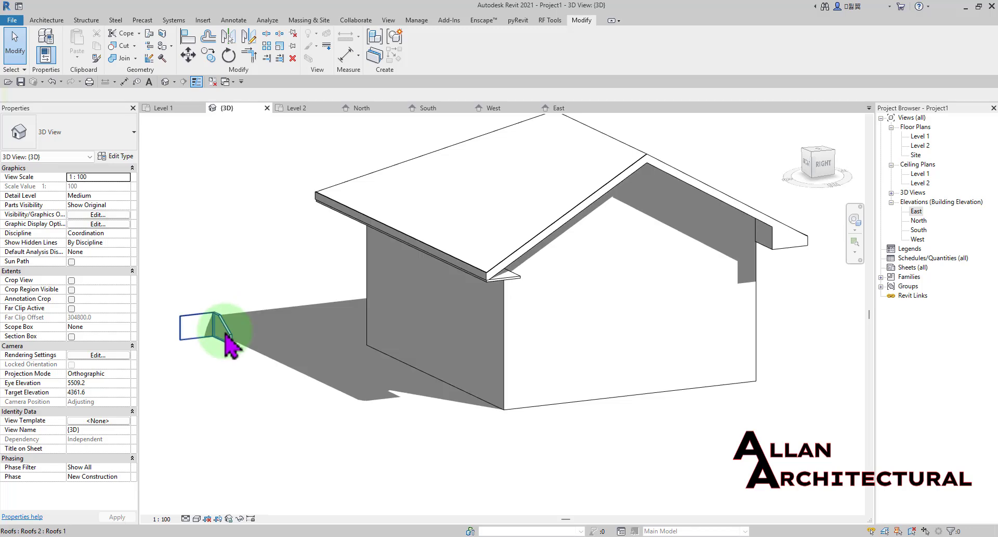
pyautogui.click(227, 331)
pyautogui.scroll(-2, 278, 301)
pyautogui.moveTo(284, 260); pyautogui.dragTo(188, 374)
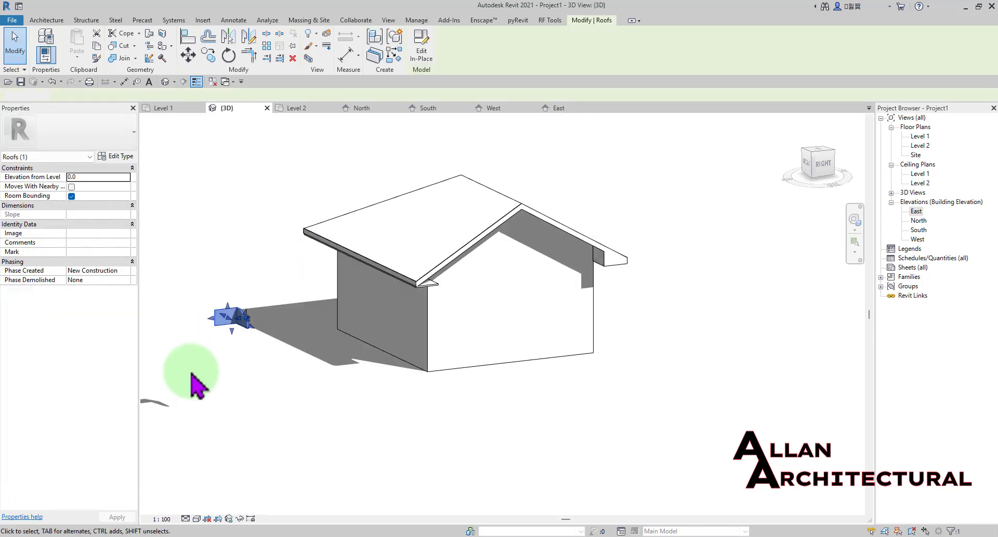
pyautogui.press('Delete')
pyautogui.scroll(-2, 312, 177)
pyautogui.scroll(4, 468, 238)
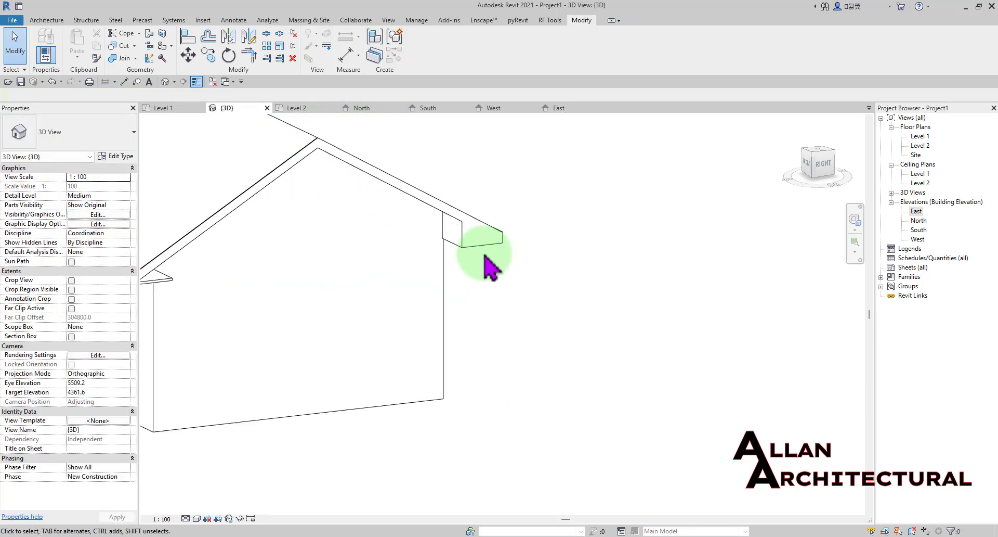
pyautogui.scroll(3, 445, 245)
pyautogui.click(294, 109)
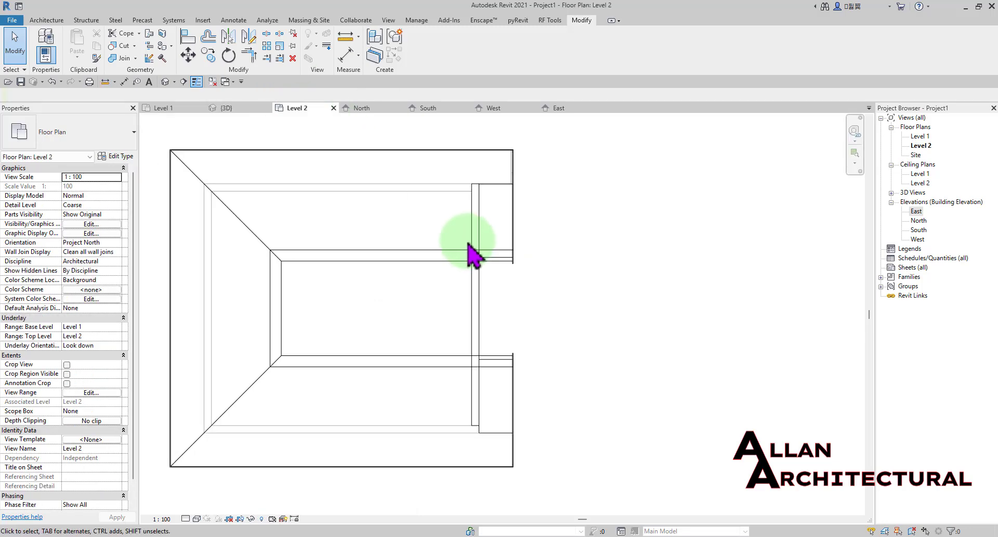
pyautogui.scroll(3, 502, 201)
pyautogui.scroll(2, 499, 194)
pyautogui.scroll(-3, 501, 197)
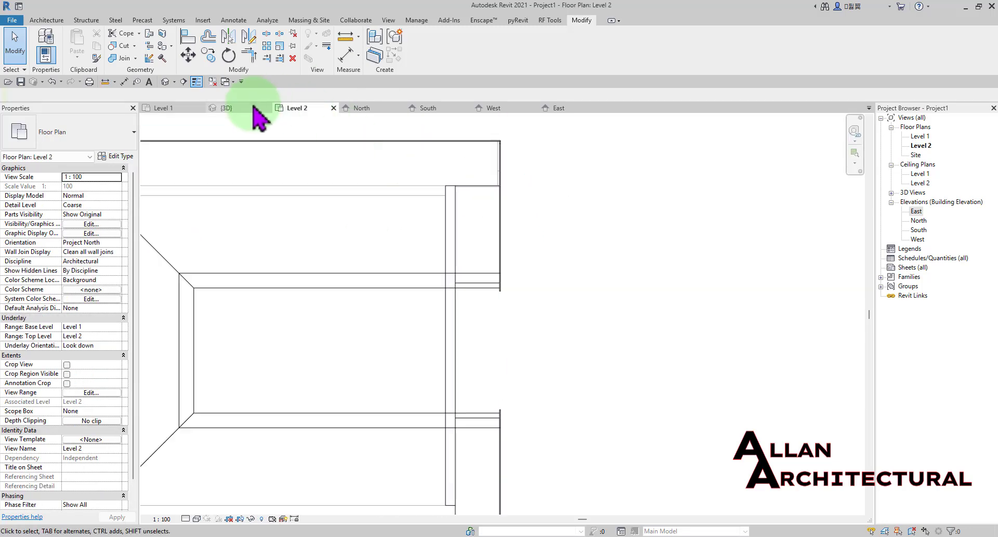
pyautogui.click(227, 107)
# Mirror a copy of the gable corner piece in the Level 2 plan about a horizontal axis drawn from the gable wall's midpoint.
pyautogui.moveTo(482, 282); pyautogui.dragTo(425, 224)
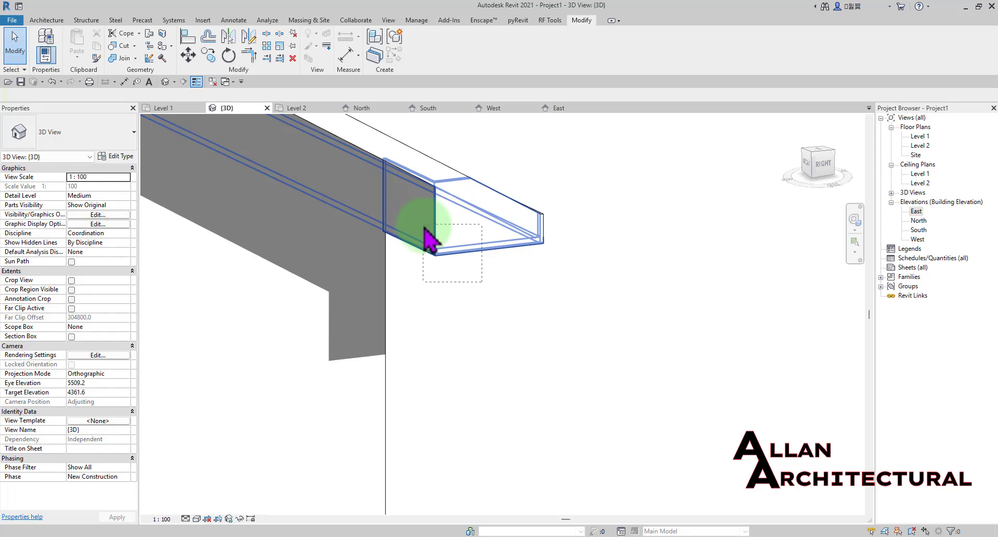
pyautogui.click(445, 240)
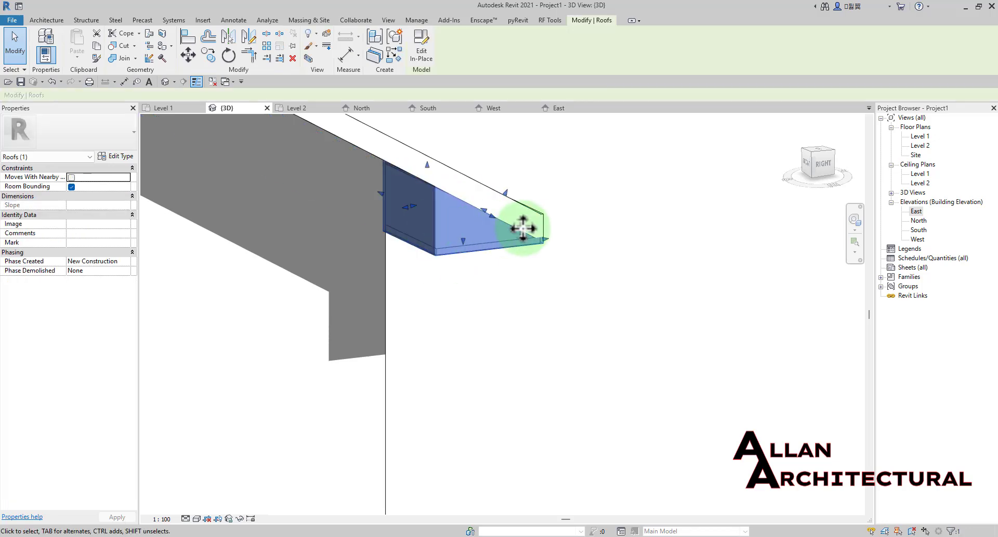
pyautogui.click(302, 109)
pyautogui.moveTo(472, 269); pyautogui.dragTo(453, 223, button='middle')
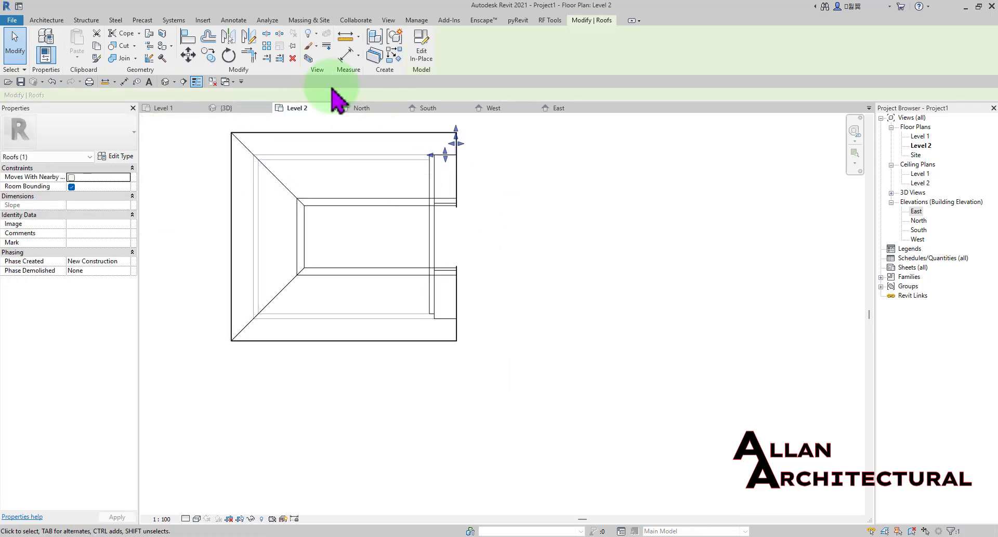
pyautogui.click(247, 38)
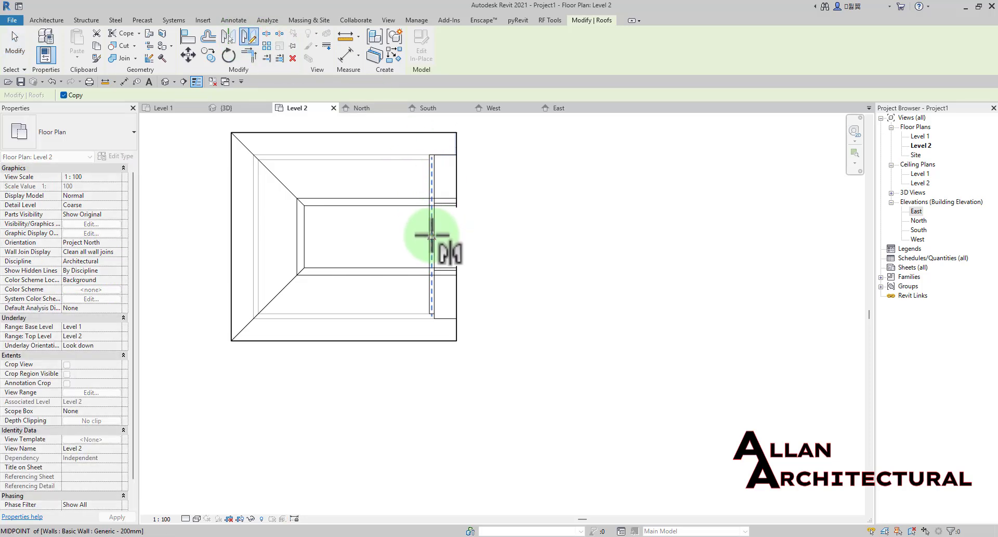
pyautogui.scroll(2, 431, 235)
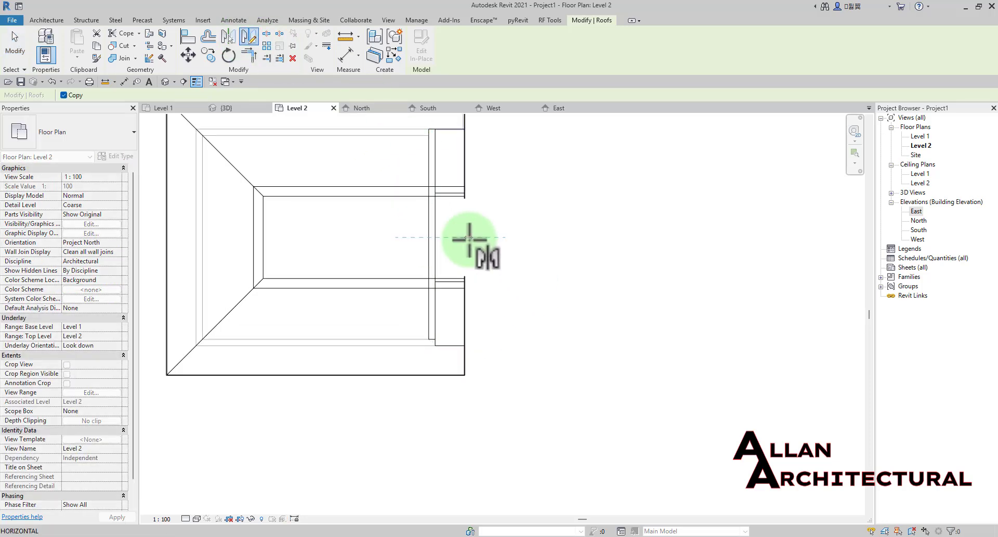
pyautogui.press('Escape')
pyautogui.press('Escape')
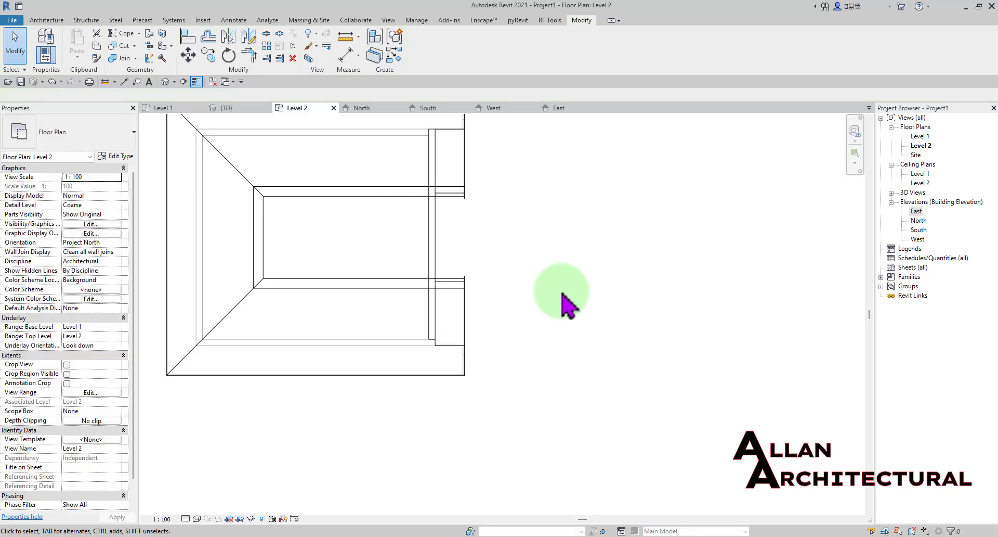
# Examine the corner pieces at both ends of the gable from several angles in the 3D view.
pyautogui.click(229, 108)
pyautogui.keyDown('shift'); pyautogui.moveTo(234, 104); pyautogui.dragTo(348, 224, button='middle'); pyautogui.keyUp('shift')
pyautogui.scroll(8, 348, 223)
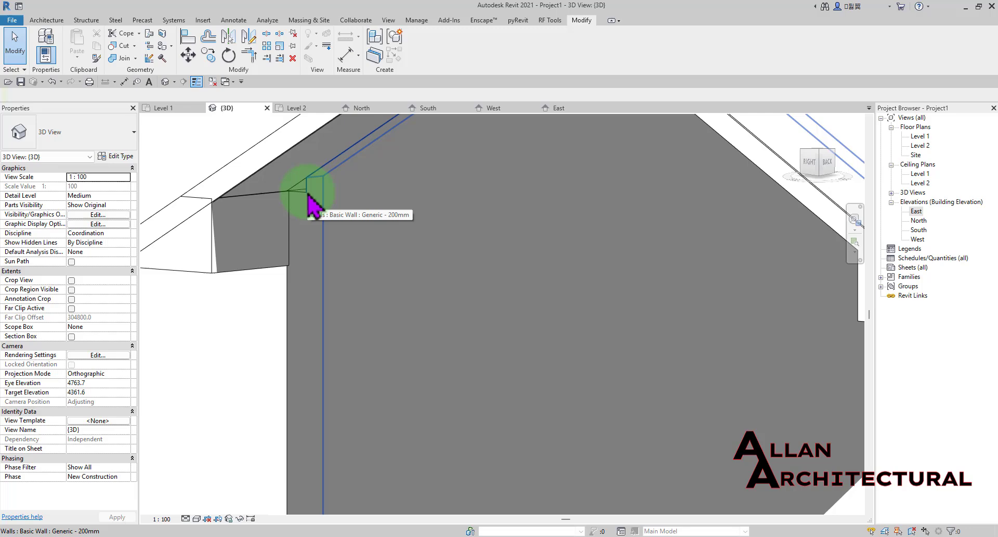
pyautogui.scroll(-5, 311, 206)
pyautogui.keyDown('shift'); pyautogui.moveTo(312, 207); pyautogui.dragTo(461, 263, button='middle'); pyautogui.keyUp('shift')
pyautogui.scroll(-3, 584, 236)
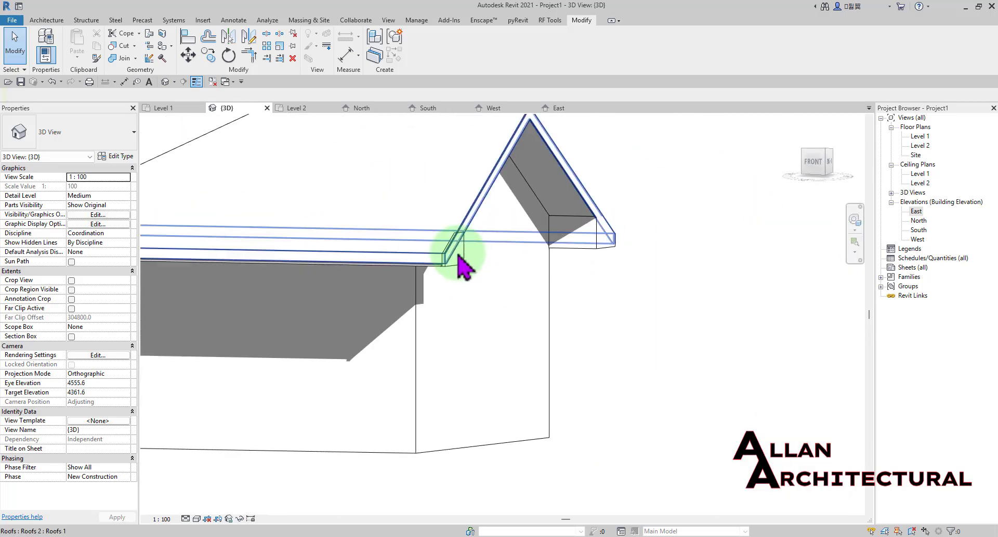
pyautogui.scroll(4, 466, 242)
pyautogui.scroll(-6, 471, 231)
pyautogui.moveTo(597, 219)
pyautogui.keyDown('shift'); pyautogui.mouseDown(button='middle')
pyautogui.moveTo(613, 251)
pyautogui.moveTo(395, 226)
pyautogui.moveTo(440, 204)
pyautogui.mouseUp(button='middle'); pyautogui.keyUp('shift')
pyautogui.scroll(2, 400, 234)
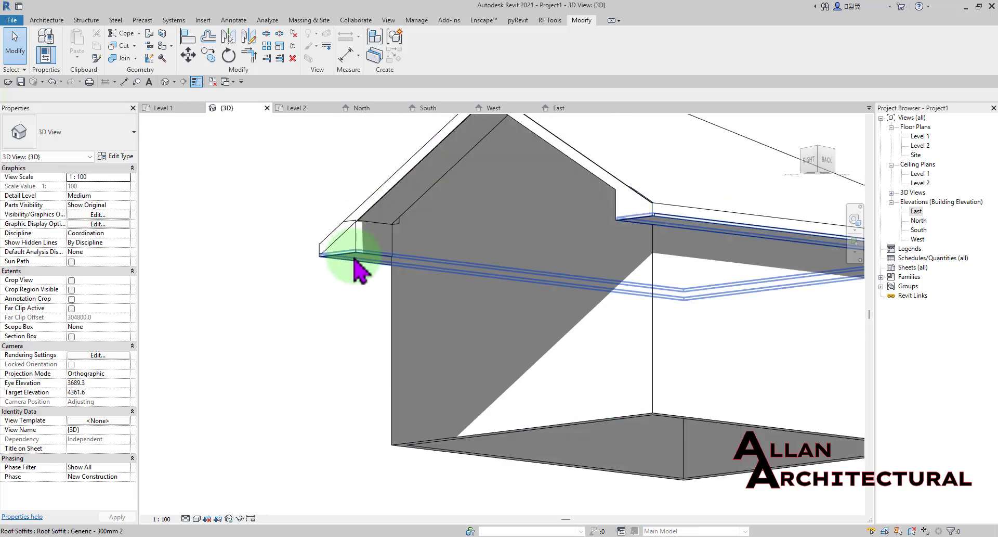
pyautogui.scroll(-5, 379, 243)
pyautogui.keyDown('shift'); pyautogui.moveTo(379, 243); pyautogui.dragTo(559, 164, button='middle'); pyautogui.keyUp('shift')
pyautogui.scroll(3, 390, 182)
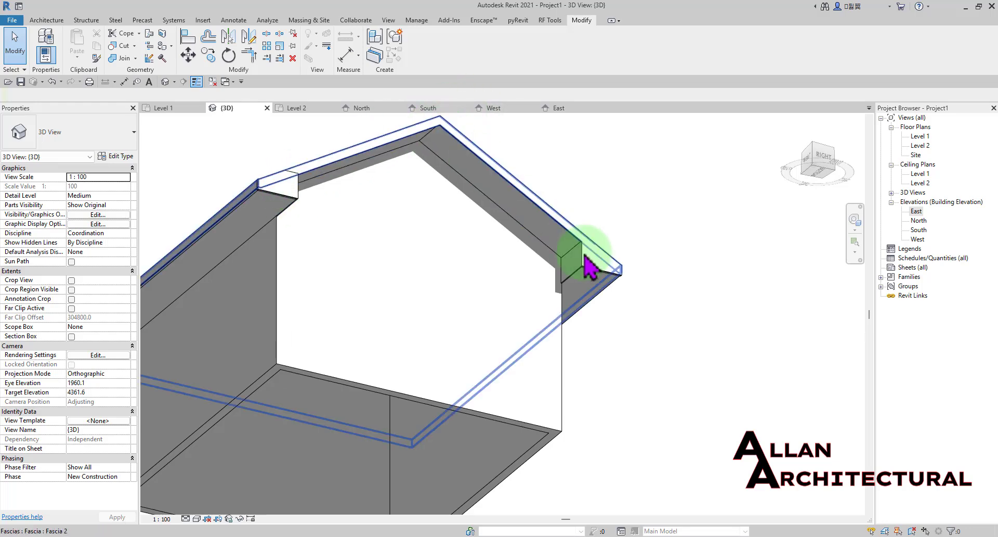
pyautogui.scroll(-3, 535, 245)
pyautogui.keyDown('shift'); pyautogui.moveTo(535, 245); pyautogui.dragTo(671, 312, button='middle'); pyautogui.keyUp('shift')
pyautogui.scroll(3, 624, 244)
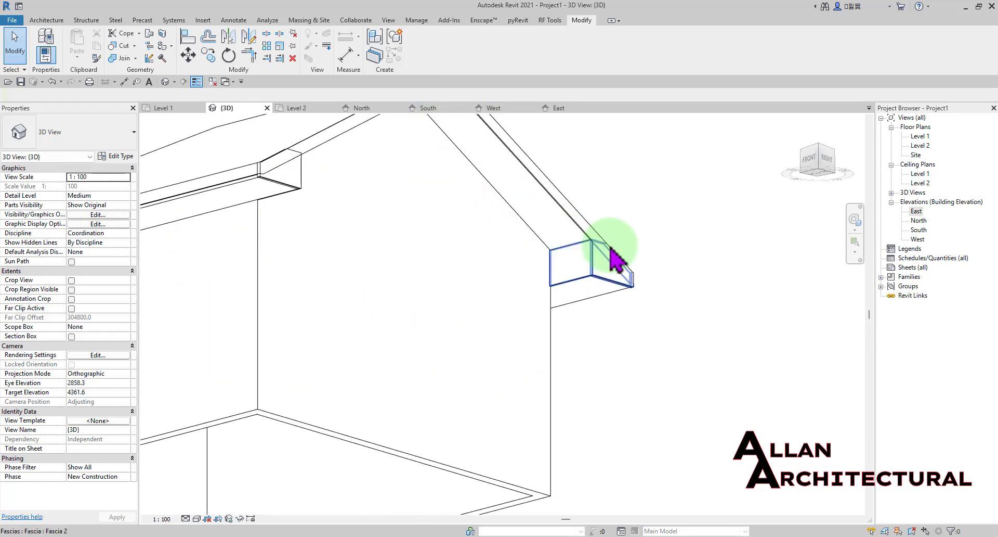
pyautogui.scroll(-3, 603, 254)
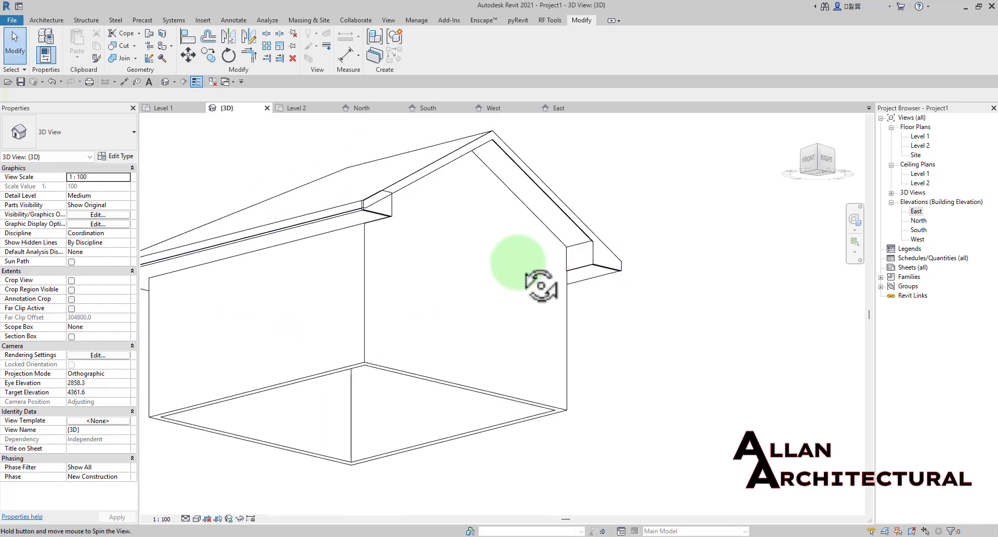
pyautogui.keyDown('shift'); pyautogui.moveTo(601, 278); pyautogui.dragTo(330, 245, button='middle'); pyautogui.keyUp('shift')
pyautogui.scroll(3, 384, 216)
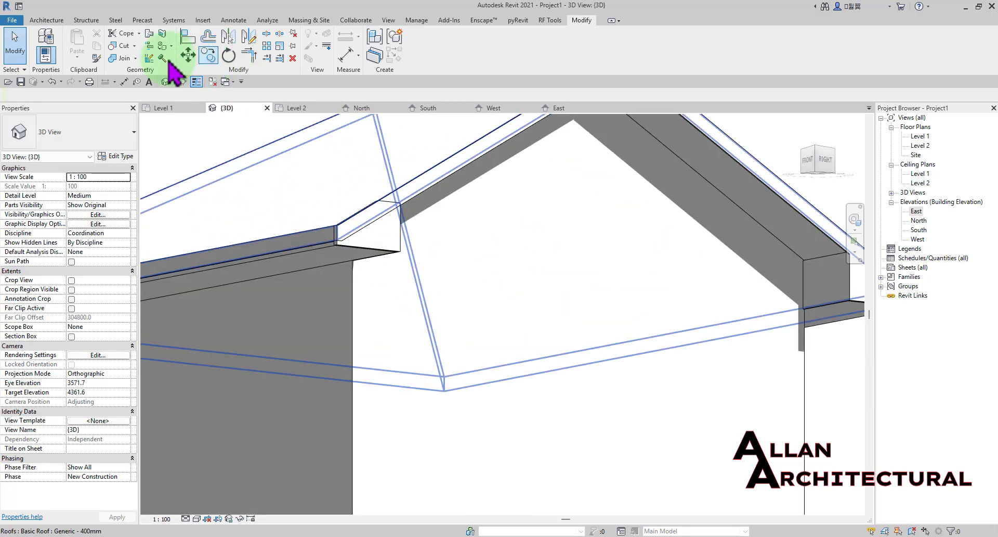
# Join the mirrored corner piece to the sloping gable fascia with Join Geometry.
pyautogui.click(124, 58)
pyautogui.scroll(4, 365, 223)
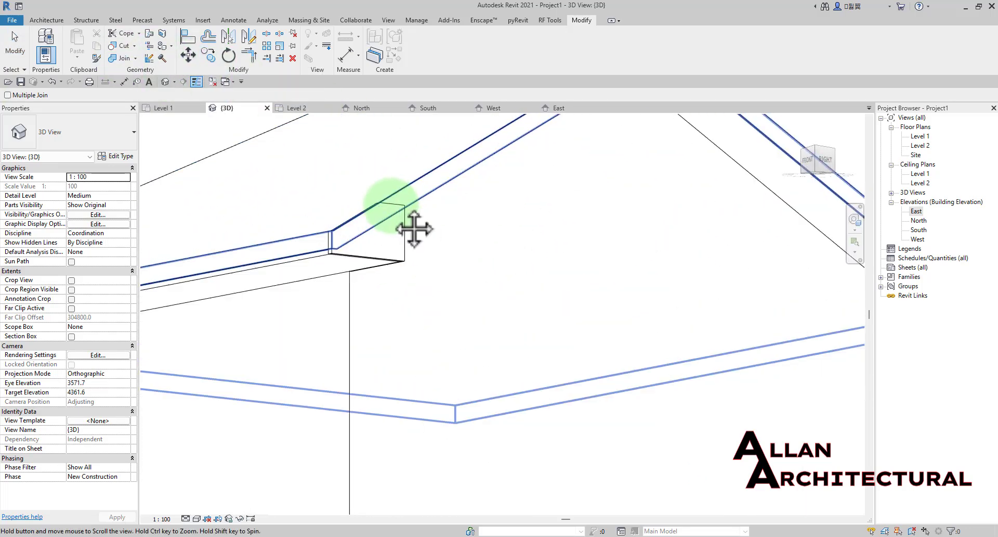
pyautogui.scroll(3, 501, 365)
pyautogui.click(486, 388)
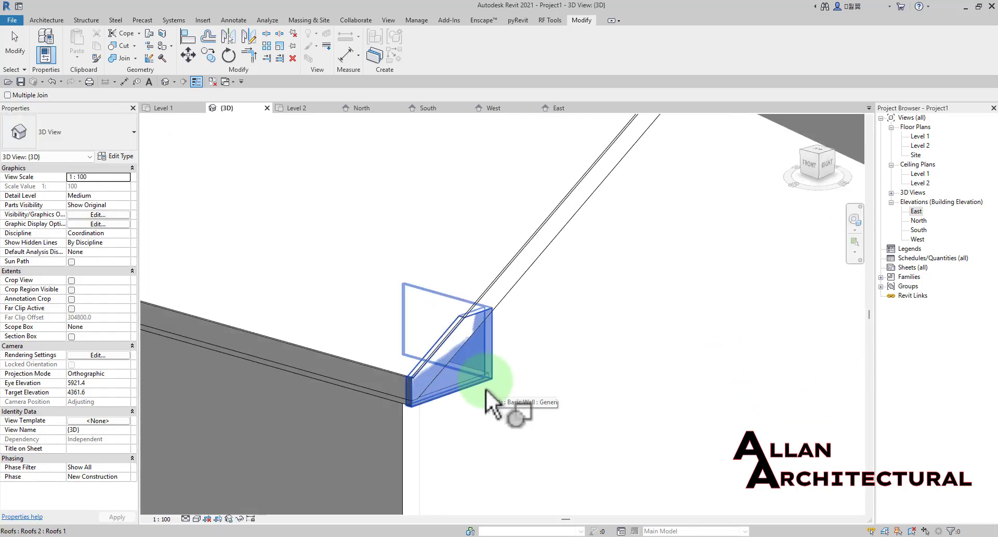
pyautogui.scroll(-2, 441, 304)
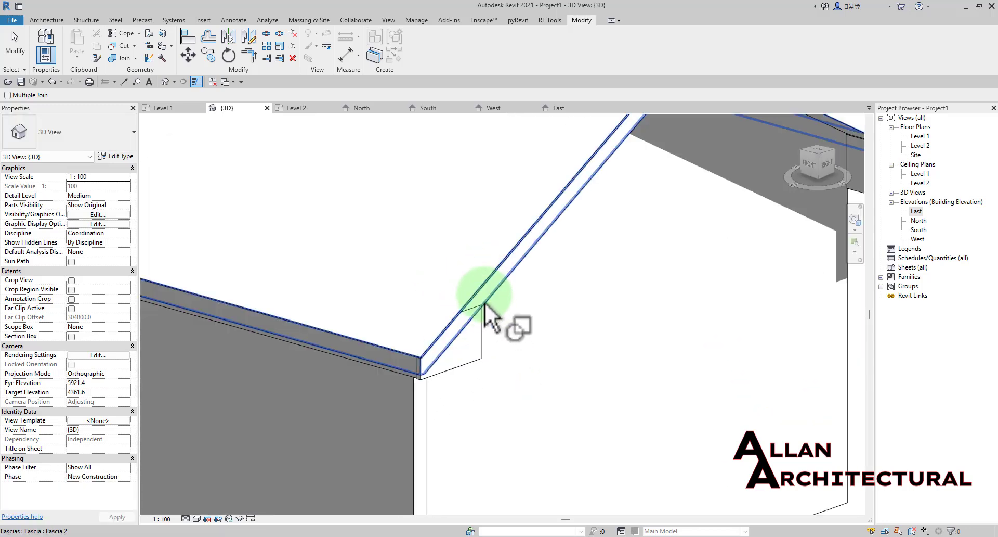
pyautogui.scroll(1, 487, 306)
pyautogui.click(488, 306)
pyautogui.click(479, 370)
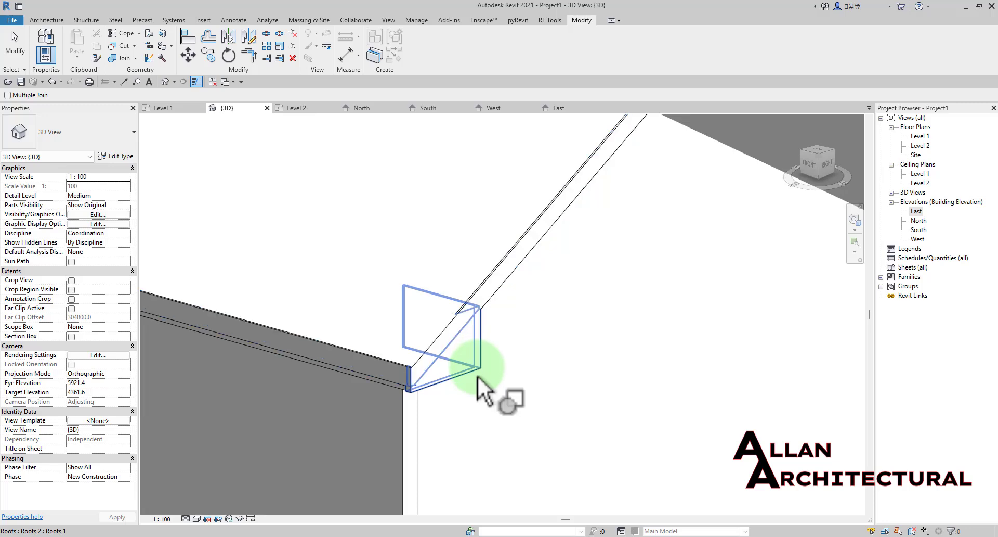
pyautogui.scroll(-1, 441, 359)
pyautogui.scroll(-2, 388, 300)
pyautogui.press('Escape')
# Examine the roof's eaves around the house, ending close up on the front hip corner's fascia.
pyautogui.scroll(-2, 512, 301)
pyautogui.keyDown('shift'); pyautogui.moveTo(497, 325); pyautogui.dragTo(388, 230, button='middle'); pyautogui.keyUp('shift')
pyautogui.scroll(2, 404, 249)
pyautogui.scroll(-2, 424, 257)
pyautogui.moveTo(459, 263)
pyautogui.keyDown('shift'); pyautogui.mouseDown(button='middle')
pyautogui.moveTo(383, 296)
pyautogui.moveTo(504, 423)
pyautogui.moveTo(378, 367)
pyautogui.moveTo(239, 363)
pyautogui.moveTo(332, 334)
pyautogui.moveTo(575, 363)
pyautogui.moveTo(632, 293)
pyautogui.moveTo(473, 308)
pyautogui.mouseUp(button='middle'); pyautogui.keyUp('shift')
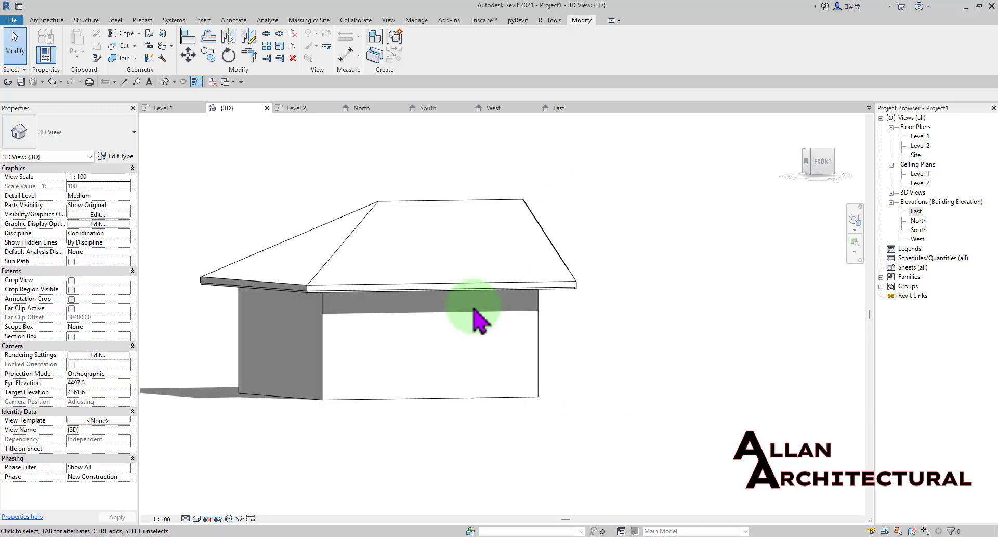
pyautogui.keyDown('shift'); pyautogui.moveTo(382, 249); pyautogui.dragTo(380, 379, button='middle'); pyautogui.keyUp('shift')
pyautogui.scroll(3, 407, 260)
pyautogui.scroll(3, 366, 378)
pyautogui.scroll(-2, 384, 340)
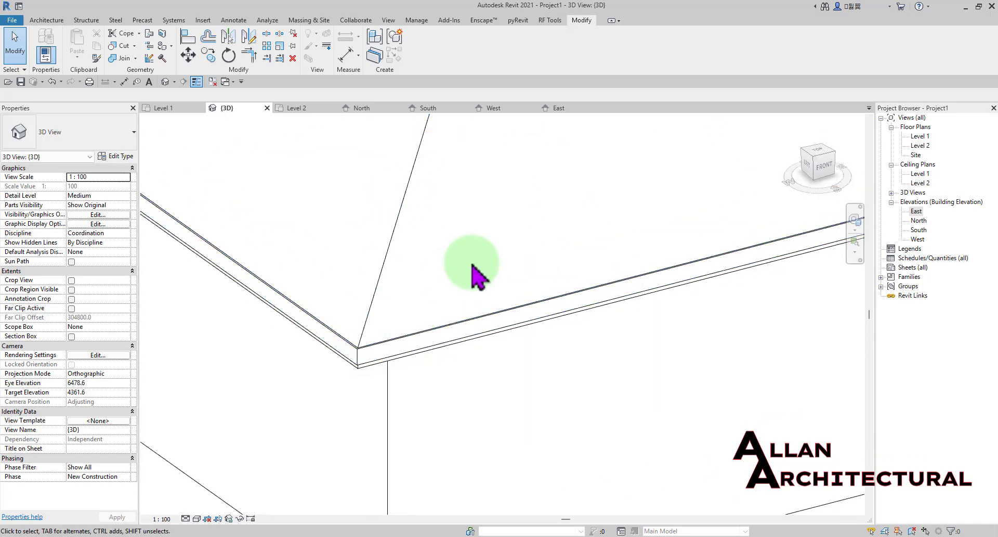
pyautogui.moveTo(470, 266); pyautogui.dragTo(449, 305, button='middle')
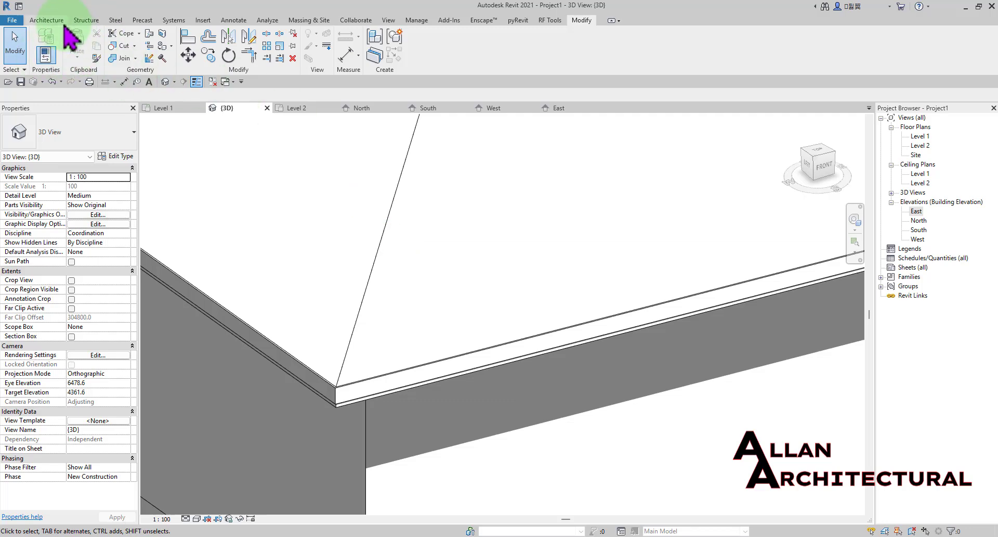
# Place a roof gutter of the Gutter type along the fascia edge on the front eave.
pyautogui.click(48, 20)
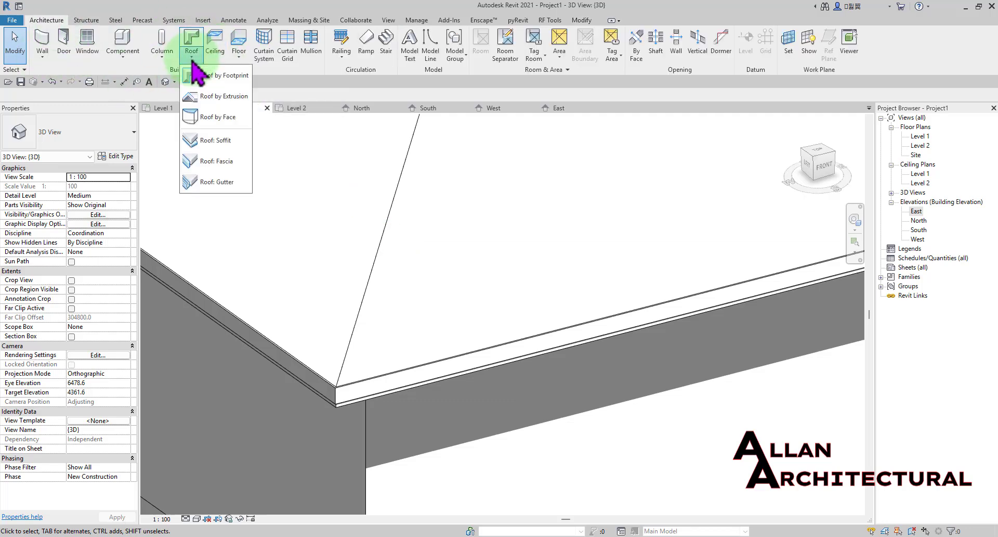
pyautogui.click(219, 193)
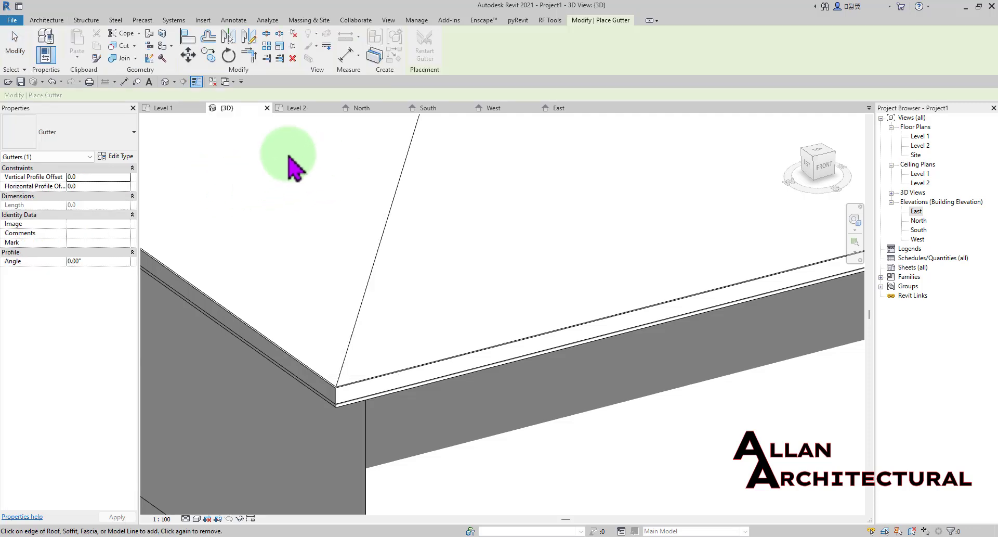
pyautogui.click(65, 130)
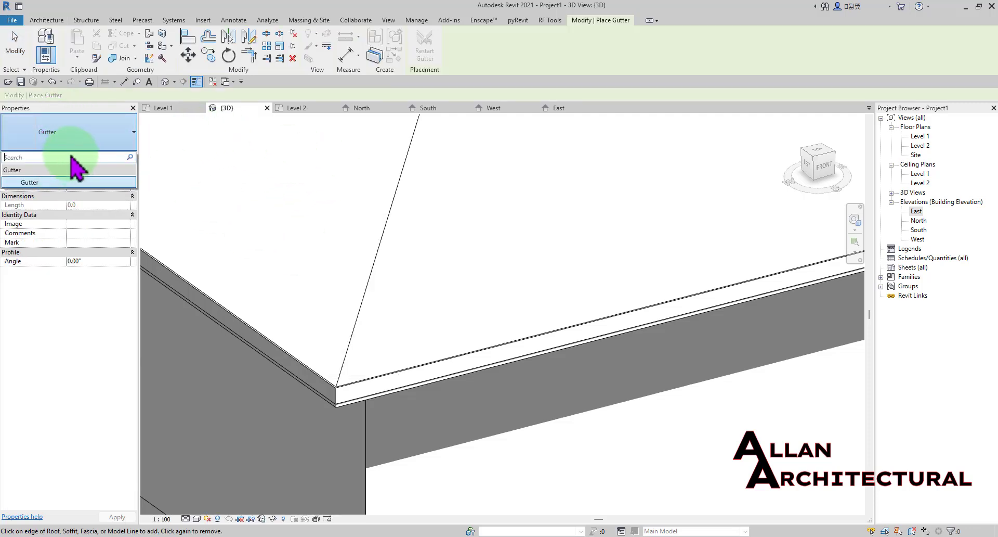
pyautogui.click(73, 182)
pyautogui.scroll(2, 446, 390)
pyautogui.moveTo(350, 390); pyautogui.dragTo(440, 306, button='middle')
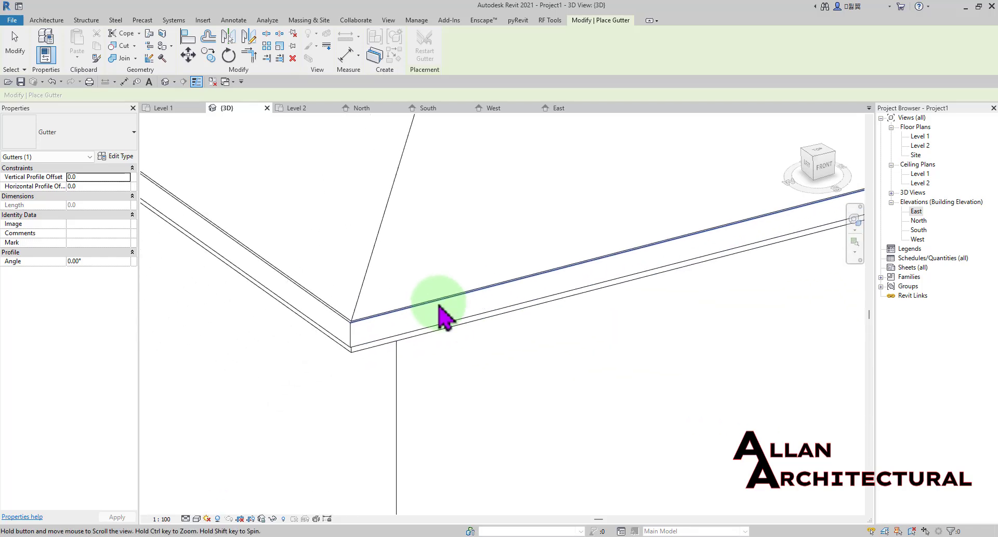
pyautogui.scroll(2, 410, 331)
pyautogui.click(334, 350)
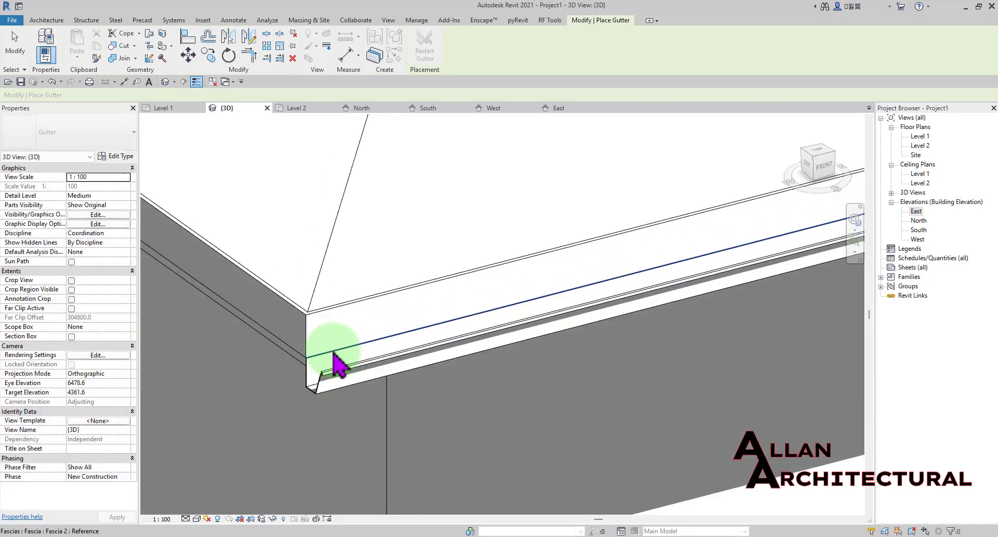
# Continue the gutter along the fascia edges of the adjoining hip-end eave and the rear eave.
pyautogui.scroll(-2, 335, 350)
pyautogui.moveTo(302, 362); pyautogui.dragTo(408, 381, button='middle')
pyautogui.scroll(1, 403, 352)
pyautogui.scroll(-4, 364, 351)
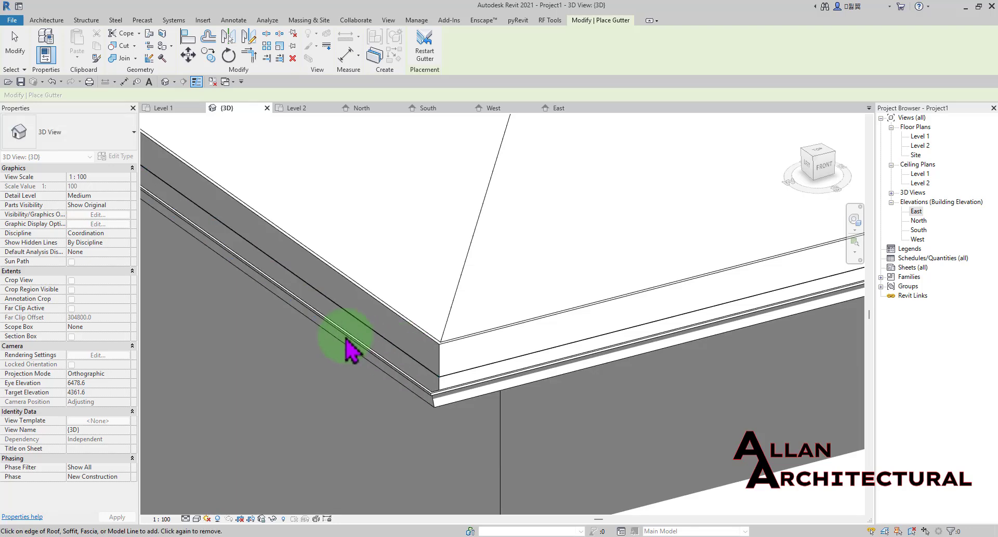
pyautogui.keyDown('shift'); pyautogui.moveTo(585, 358); pyautogui.dragTo(662, 338, button='middle'); pyautogui.keyUp('shift')
pyautogui.scroll(5, 619, 327)
pyautogui.scroll(3, 612, 314)
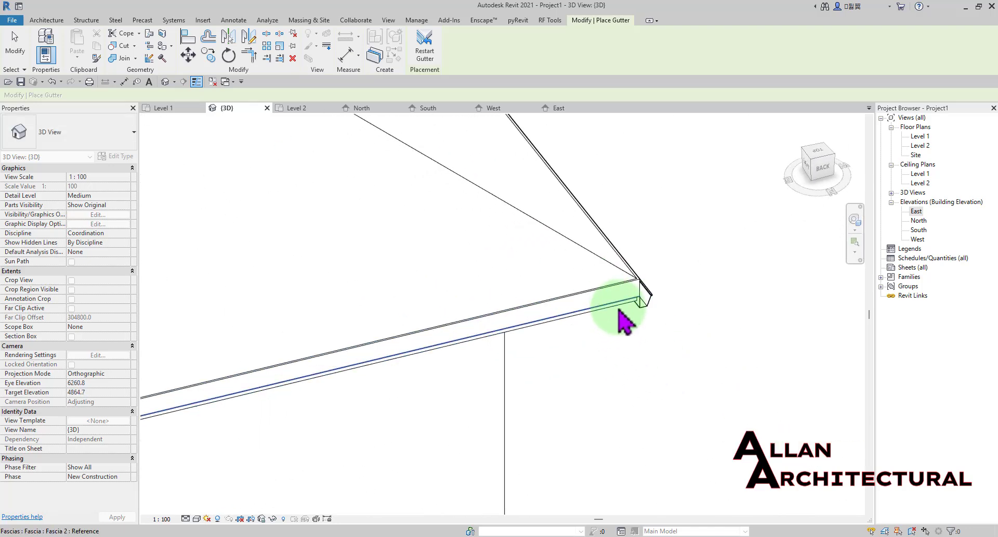
pyautogui.click(647, 291)
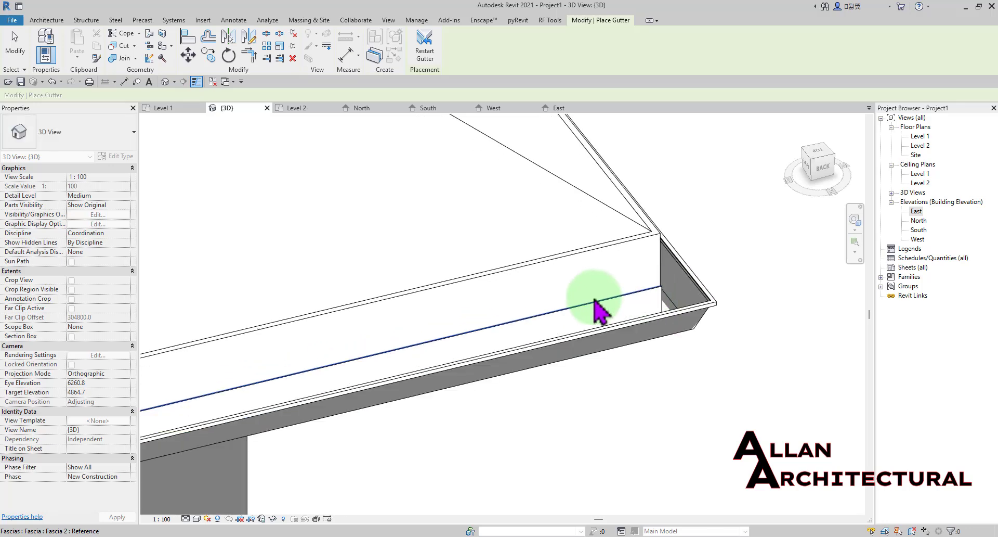
pyautogui.scroll(-3, 557, 302)
pyautogui.keyDown('shift'); pyautogui.moveTo(555, 302); pyautogui.dragTo(515, 332, button='middle'); pyautogui.keyUp('shift')
pyautogui.scroll(-5, 516, 331)
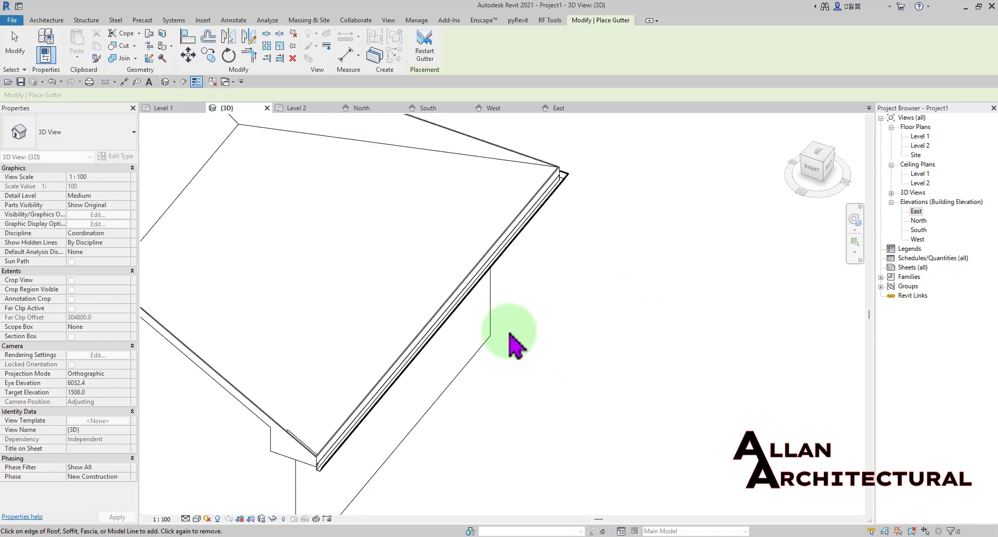
pyautogui.moveTo(455, 348)
pyautogui.keyDown('shift'); pyautogui.mouseDown(button='middle')
pyautogui.moveTo(672, 375)
pyautogui.moveTo(587, 334)
pyautogui.moveTo(430, 326)
pyautogui.moveTo(203, 243)
pyautogui.moveTo(200, 269)
pyautogui.moveTo(382, 190)
pyautogui.mouseUp(button='middle'); pyautogui.keyUp('shift')
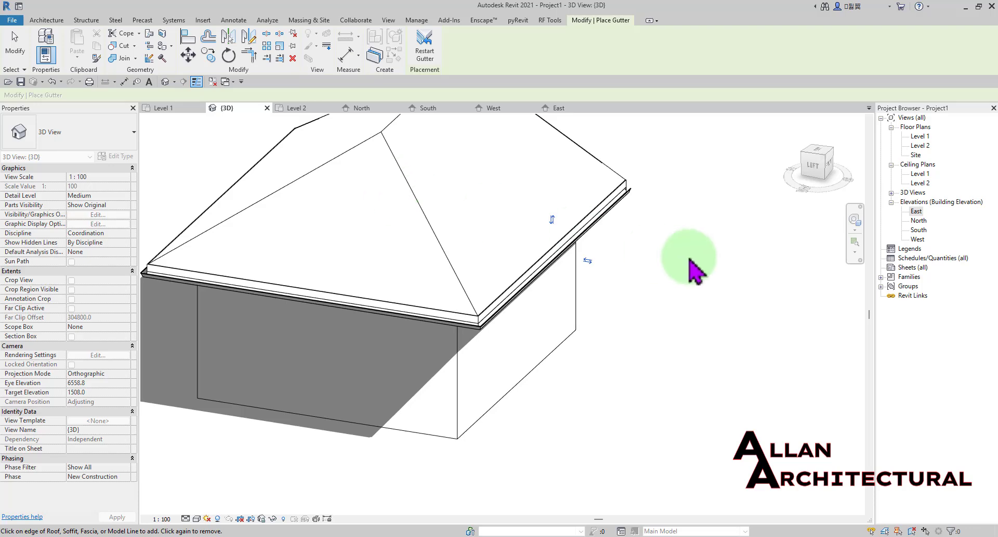
# Examine the placed gutter around the hip corners and at the gable-end corner, ending the gutter placement.
pyautogui.scroll(-3, 666, 239)
pyautogui.scroll(6, 697, 229)
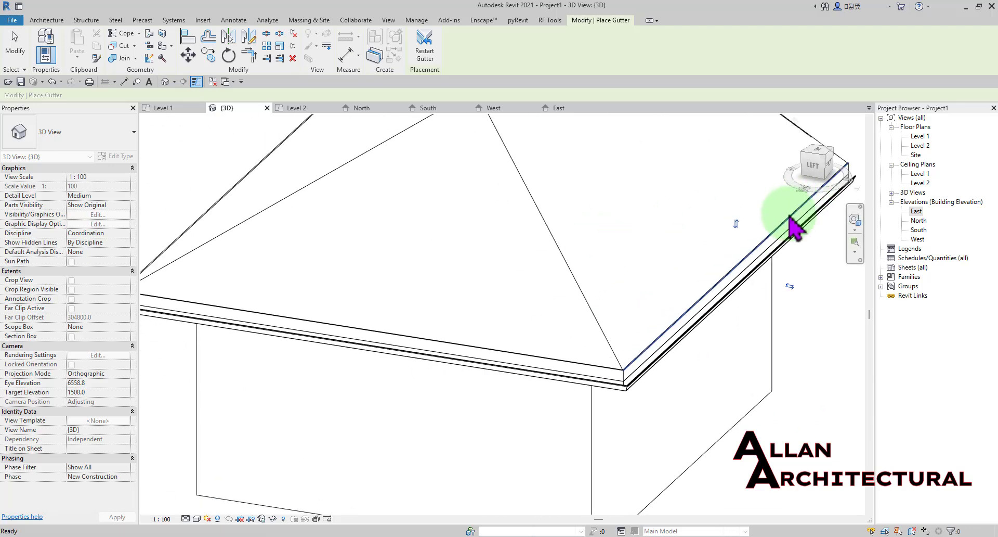
pyautogui.scroll(2, 455, 339)
pyautogui.scroll(-3, 451, 331)
pyautogui.keyDown('shift'); pyautogui.moveTo(367, 337); pyautogui.dragTo(646, 356, button='middle'); pyautogui.keyUp('shift')
pyautogui.scroll(3, 676, 357)
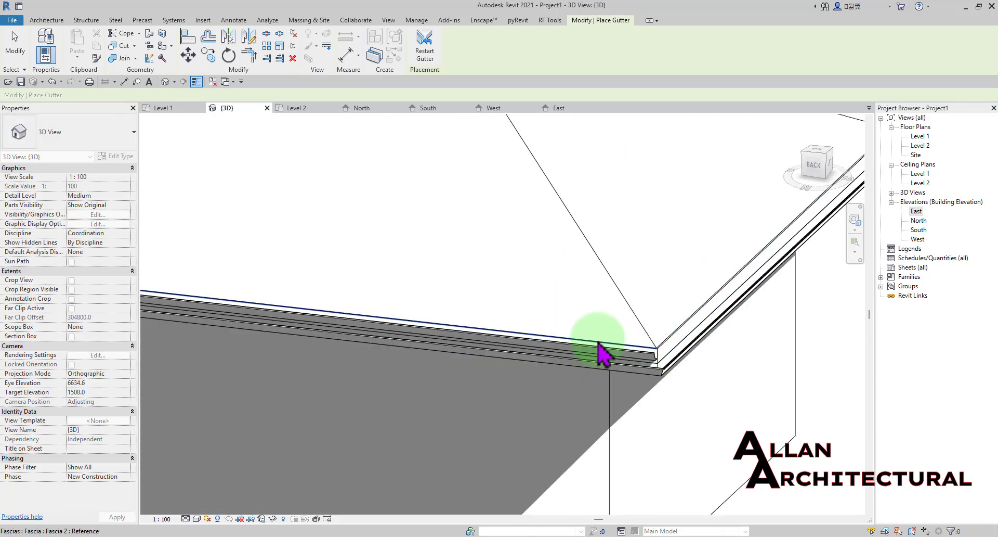
pyautogui.scroll(-3, 668, 379)
pyautogui.scroll(3, 682, 352)
pyautogui.keyDown('shift'); pyautogui.moveTo(681, 352); pyautogui.dragTo(629, 354, button='middle'); pyautogui.keyUp('shift')
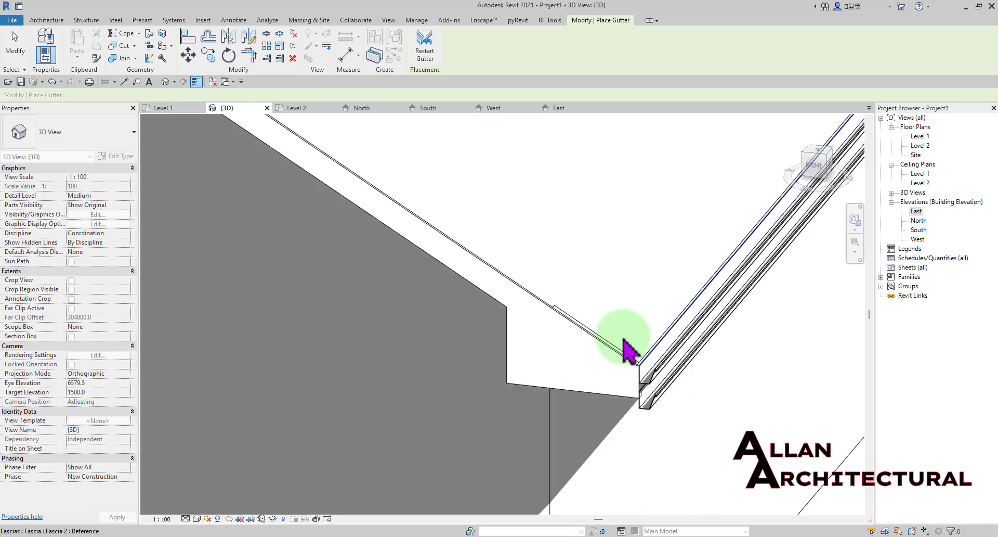
pyautogui.press('Escape')
pyautogui.scroll(-3, 758, 375)
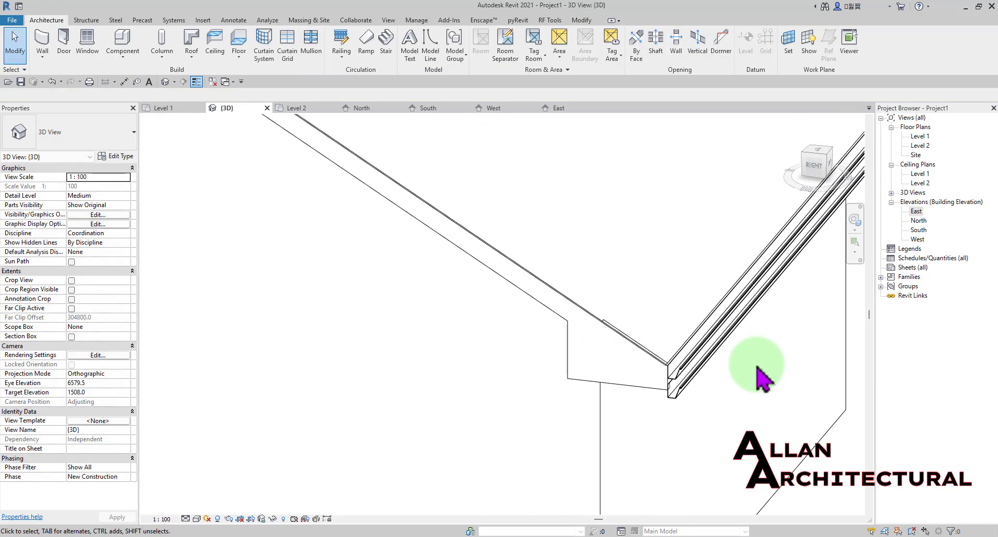
pyautogui.scroll(3, 513, 372)
# Delete the existing gutter that runs along the front, hip-end and rear eaves.
pyautogui.click(482, 387)
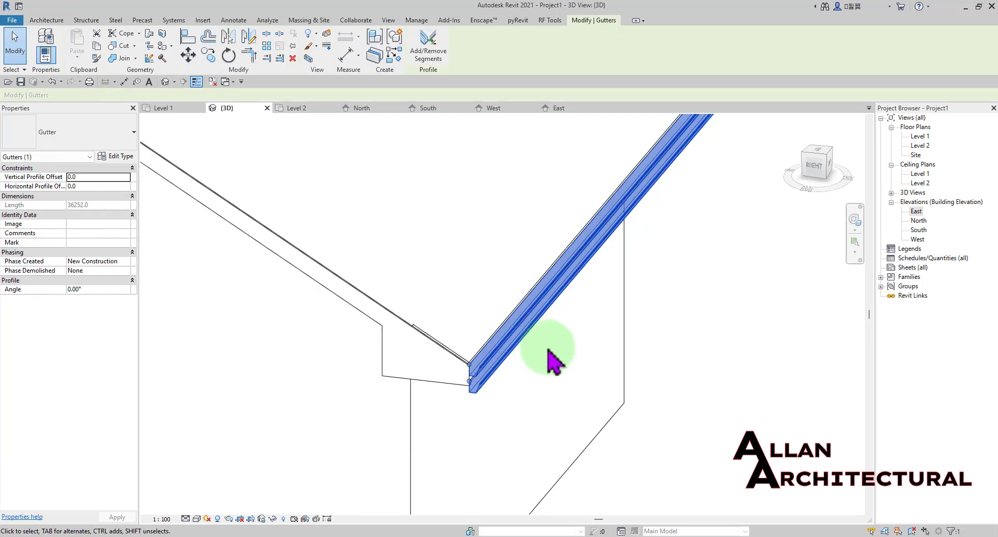
pyautogui.scroll(-5, 546, 357)
pyautogui.keyDown('shift'); pyautogui.moveTo(546, 357); pyautogui.dragTo(281, 362, button='middle'); pyautogui.keyUp('shift')
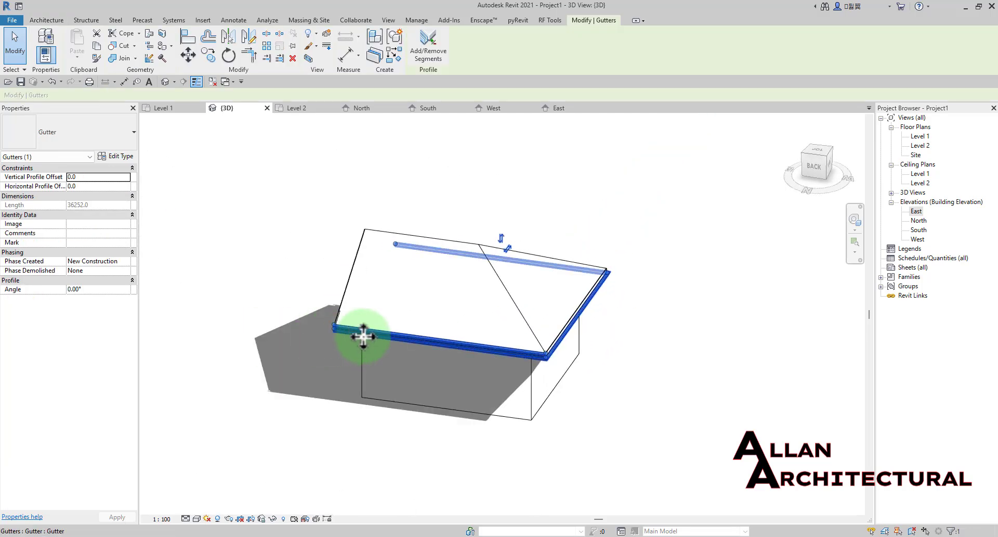
pyautogui.scroll(3, 413, 340)
pyautogui.press('Escape')
pyautogui.scroll(-2, 458, 336)
pyautogui.keyDown('shift'); pyautogui.moveTo(426, 323); pyautogui.dragTo(308, 166, button='middle'); pyautogui.keyUp('shift')
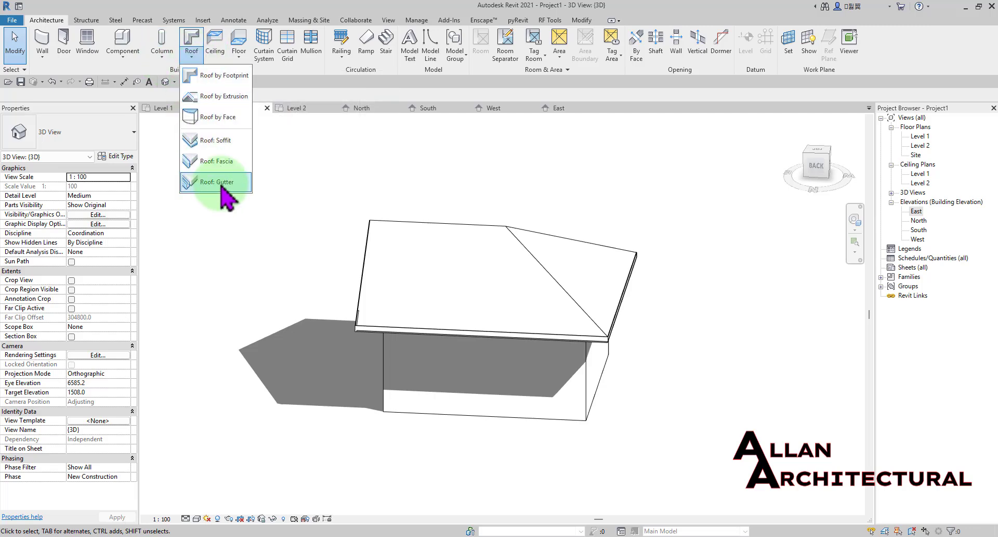
# Place a new roof gutter along the top fascia edges of the rear, hip-end and front eaves.
pyautogui.click(221, 182)
pyautogui.scroll(6, 603, 338)
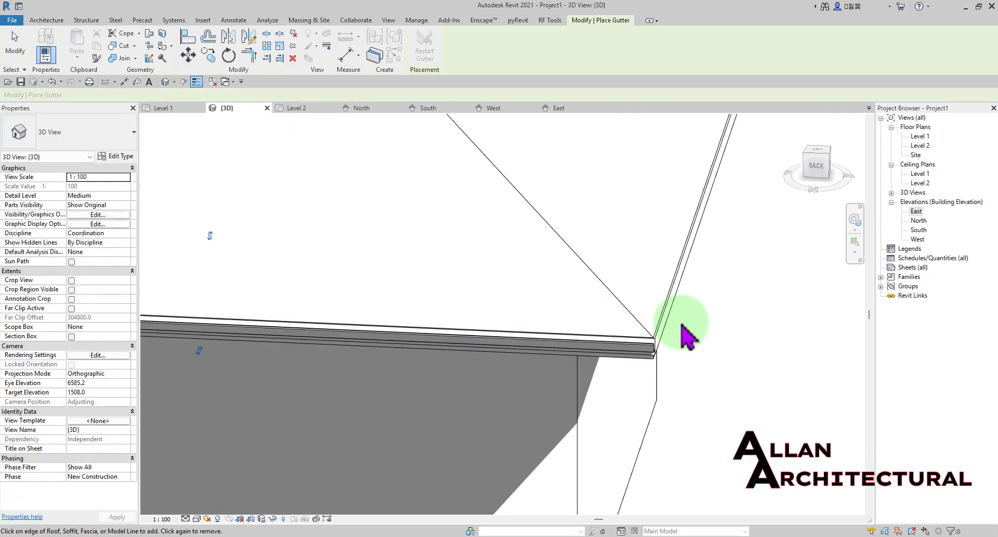
pyautogui.scroll(-5, 676, 338)
pyautogui.keyDown('shift'); pyautogui.moveTo(660, 338); pyautogui.dragTo(337, 279, button='middle'); pyautogui.keyUp('shift')
pyautogui.scroll(6, 338, 300)
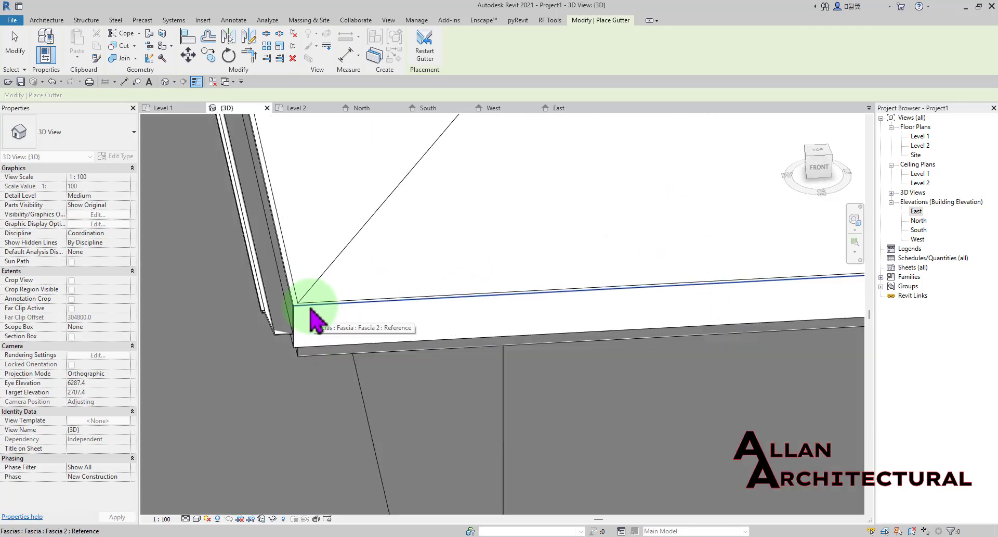
pyautogui.scroll(-5, 312, 317)
pyautogui.keyDown('shift'); pyautogui.moveTo(283, 299); pyautogui.dragTo(461, 327, button='middle'); pyautogui.keyUp('shift')
pyautogui.scroll(5, 515, 353)
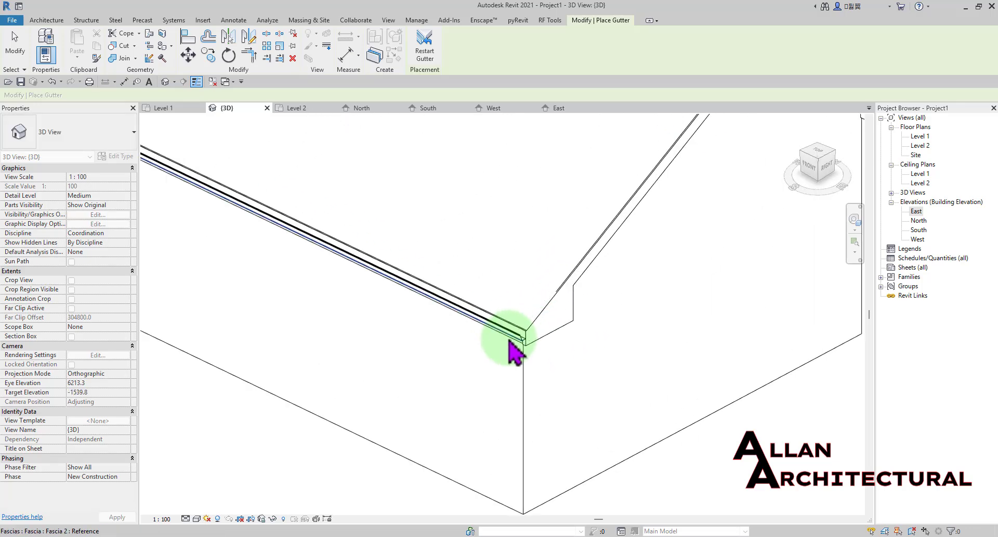
pyautogui.click(525, 344)
# Examine the gutter's open ends at the front and rear gable corners.
pyautogui.scroll(3, 536, 322)
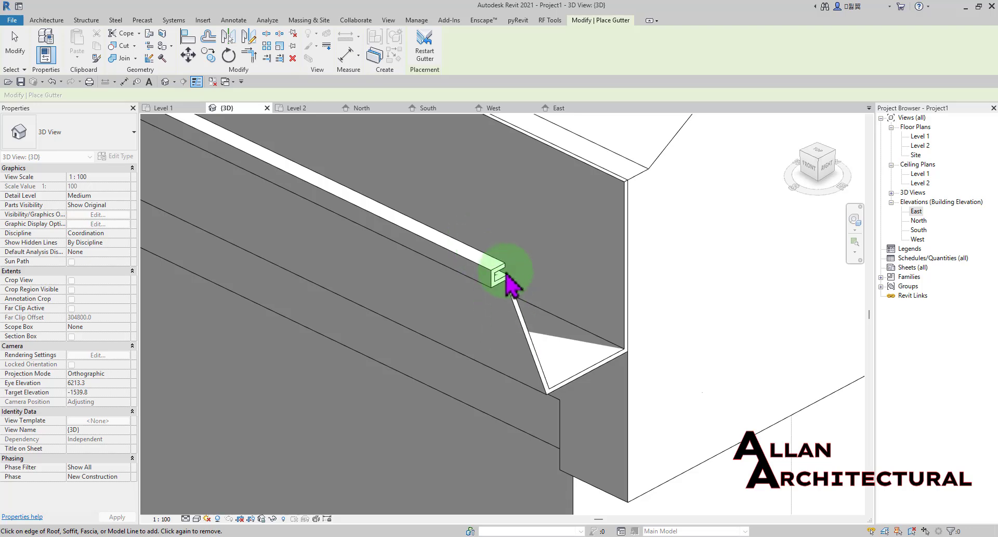
pyautogui.scroll(-3, 637, 228)
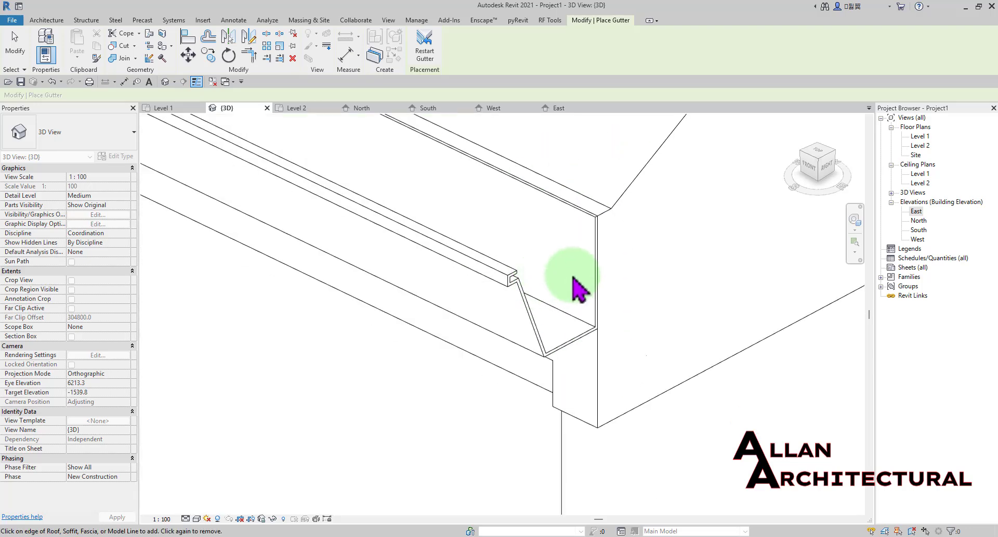
pyautogui.moveTo(647, 288); pyautogui.dragTo(489, 320, button='middle')
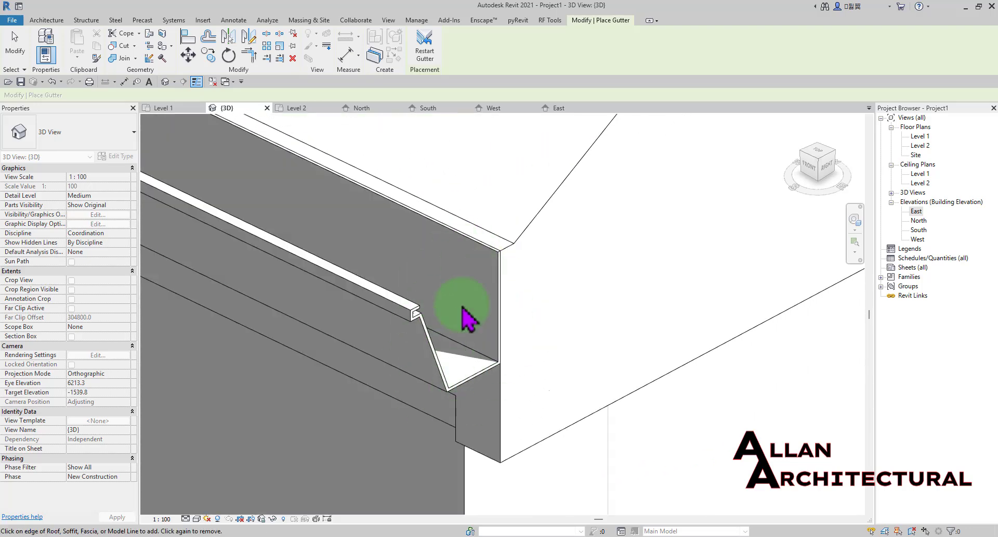
pyautogui.scroll(-9, 438, 339)
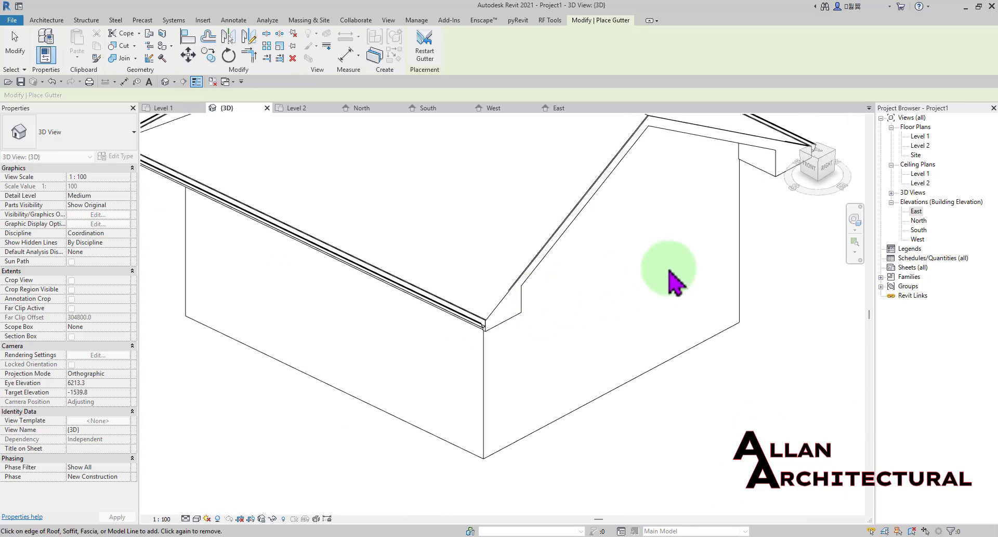
pyautogui.keyDown('shift'); pyautogui.moveTo(670, 271); pyautogui.dragTo(479, 273, button='middle'); pyautogui.keyUp('shift')
pyautogui.scroll(9, 488, 291)
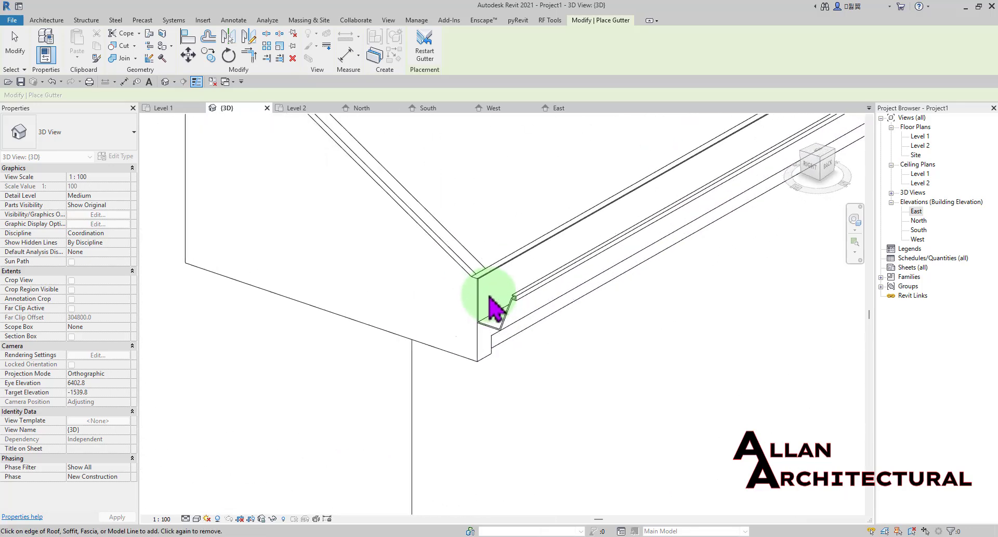
pyautogui.scroll(5, 491, 307)
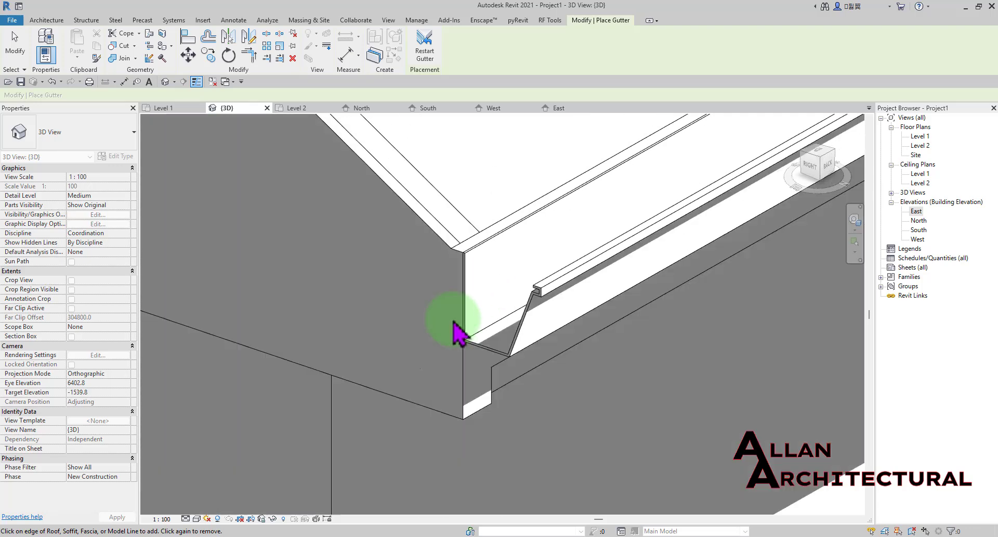
pyautogui.scroll(2, 438, 234)
pyautogui.moveTo(531, 374); pyautogui.dragTo(437, 305, button='middle')
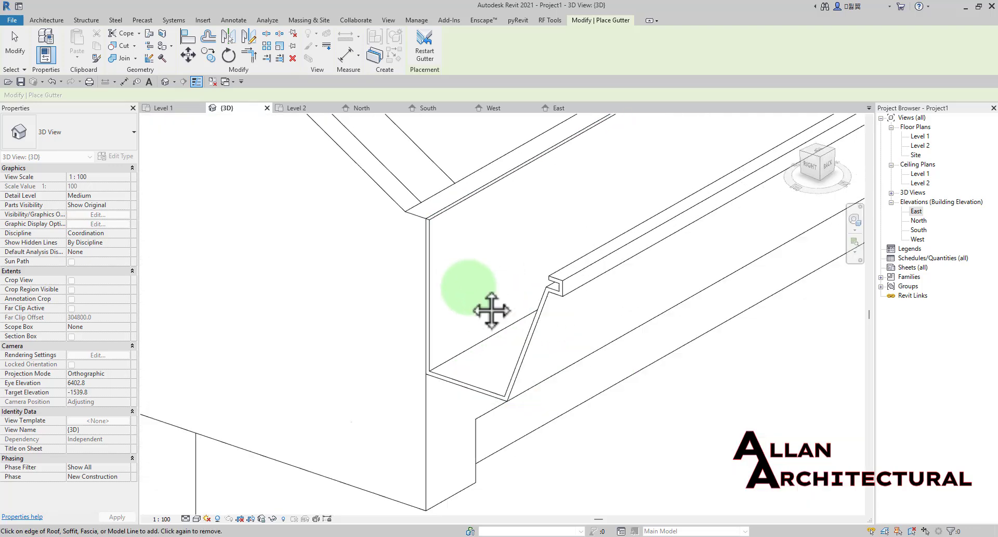
# Start an in-place model in the Roofs category with the name Roofs 3.
pyautogui.click(42, 22)
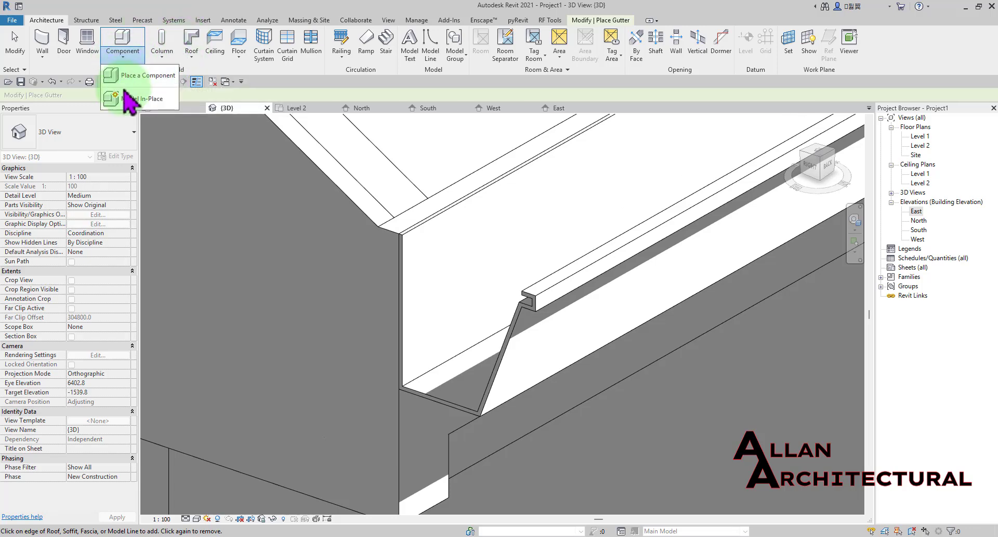
pyautogui.click(130, 98)
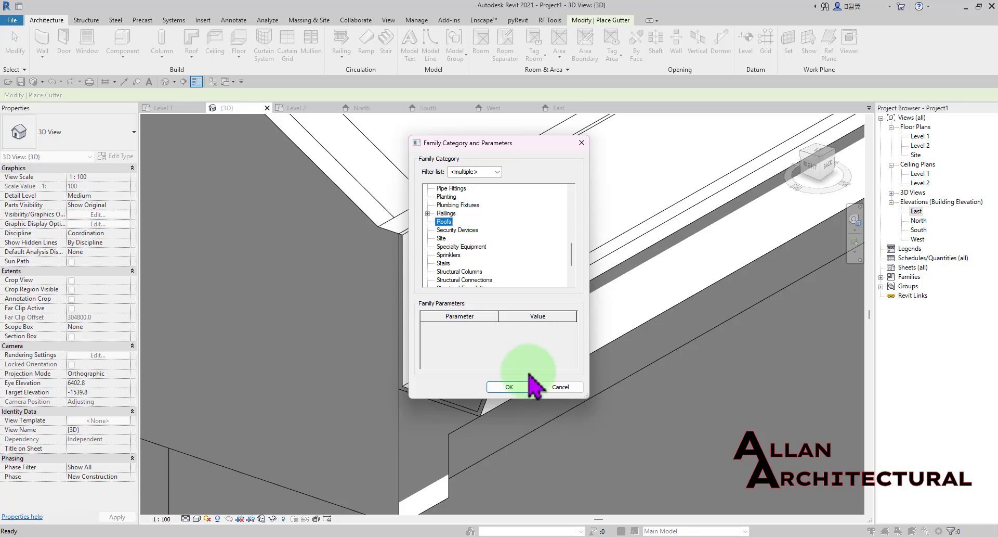
pyautogui.click(520, 389)
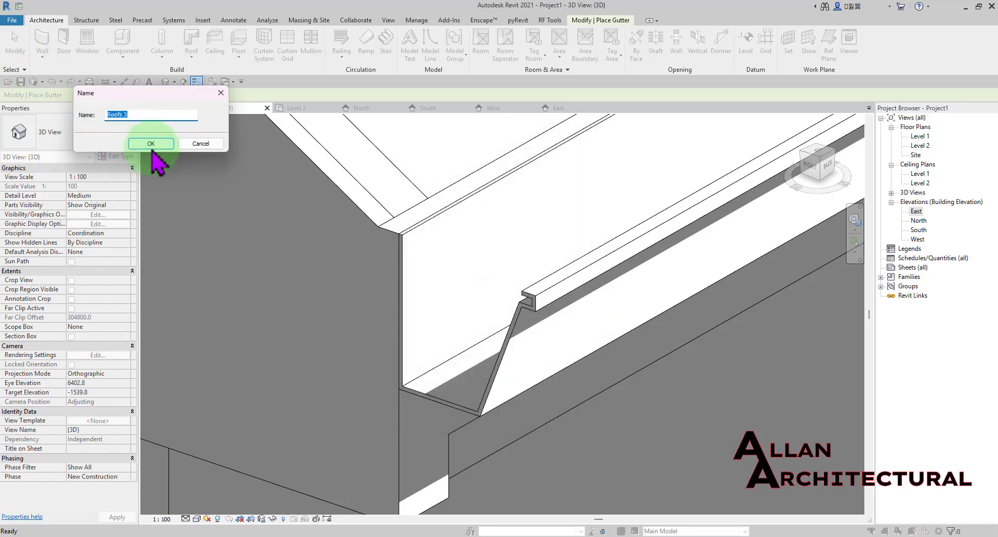
pyautogui.click(151, 147)
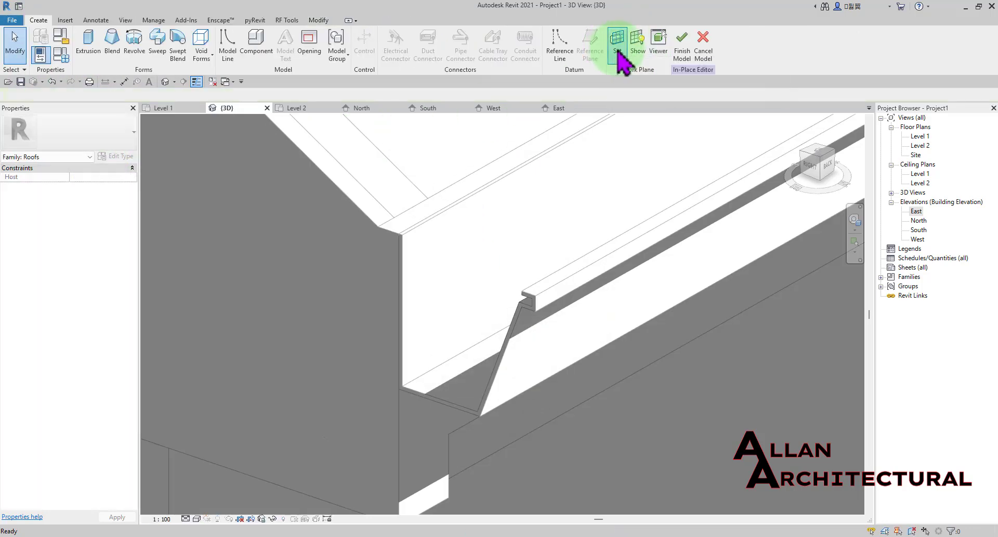
# Set the work plane by picking the end face of the rear gutter at the gable corner.
pyautogui.click(618, 47)
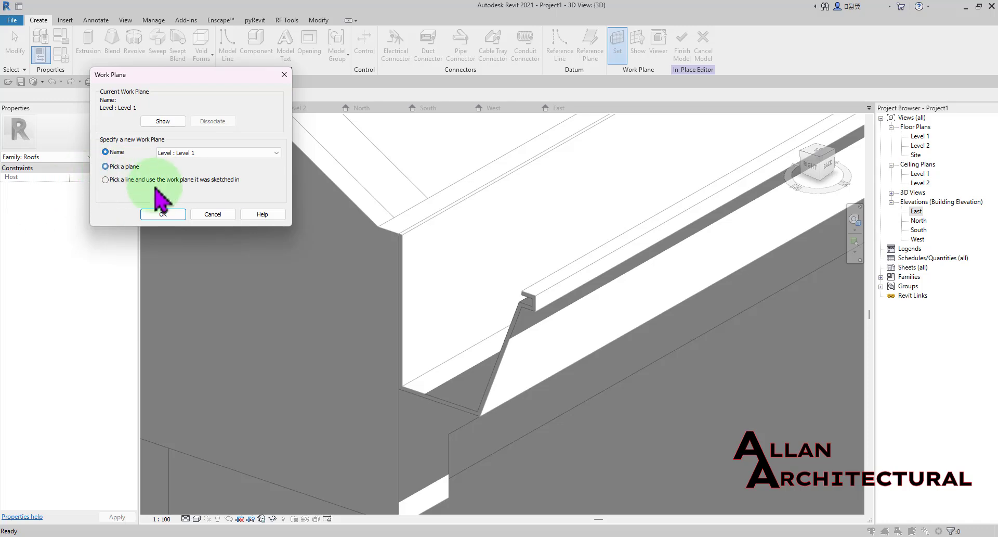
pyautogui.click(163, 214)
pyautogui.scroll(3, 553, 314)
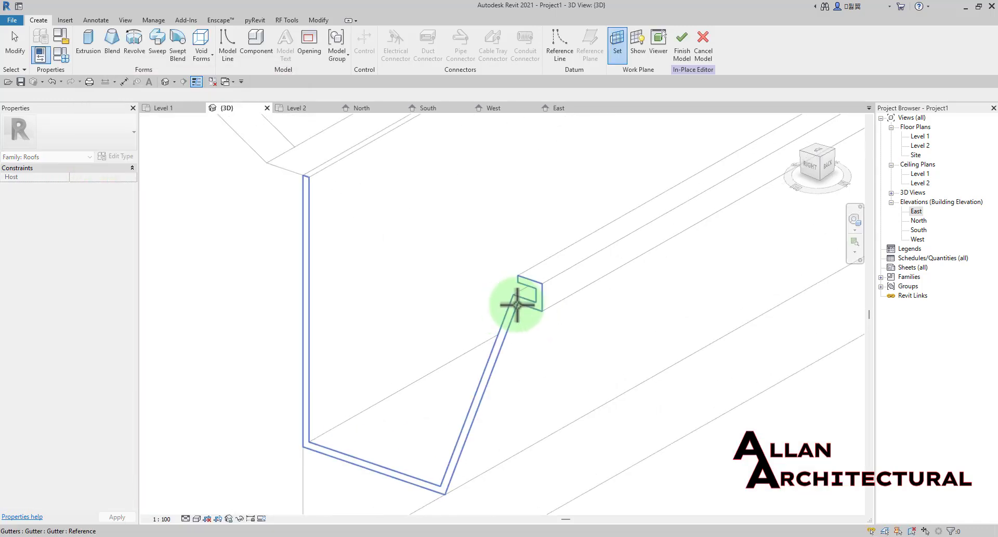
pyautogui.click(510, 302)
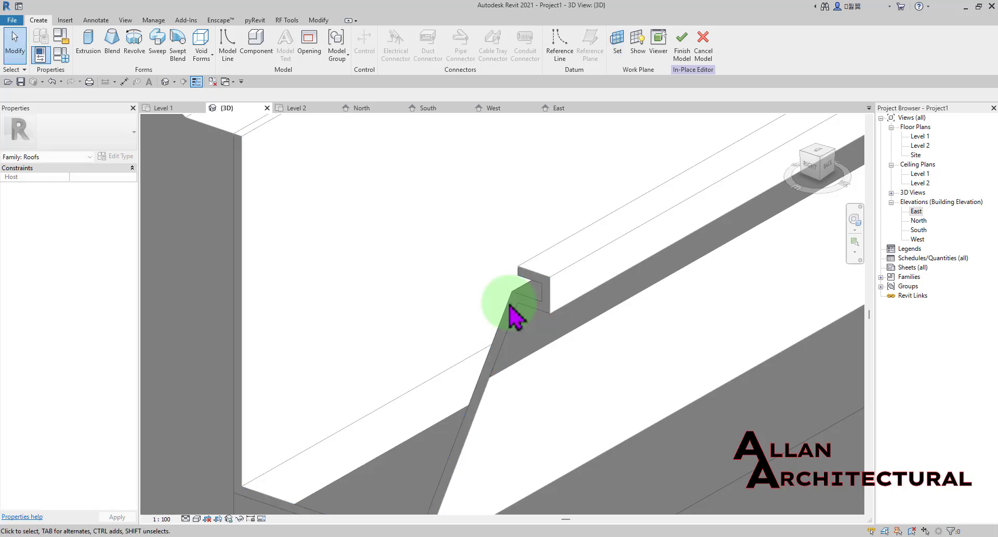
pyautogui.scroll(-2, 511, 301)
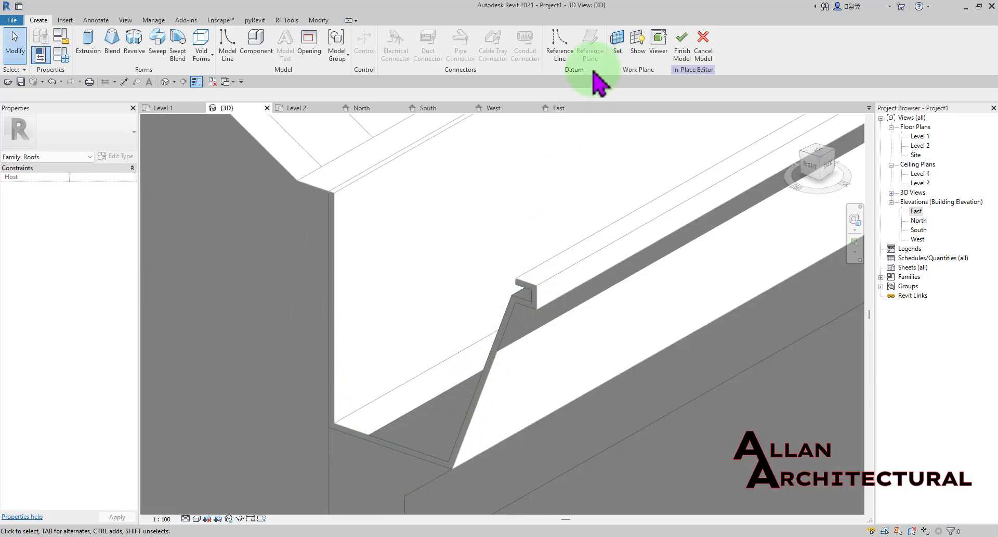
# Start an extrusion and pick the gutter profile's inner edges along the base, sloping side and front lip as sketch lines.
pyautogui.click(89, 47)
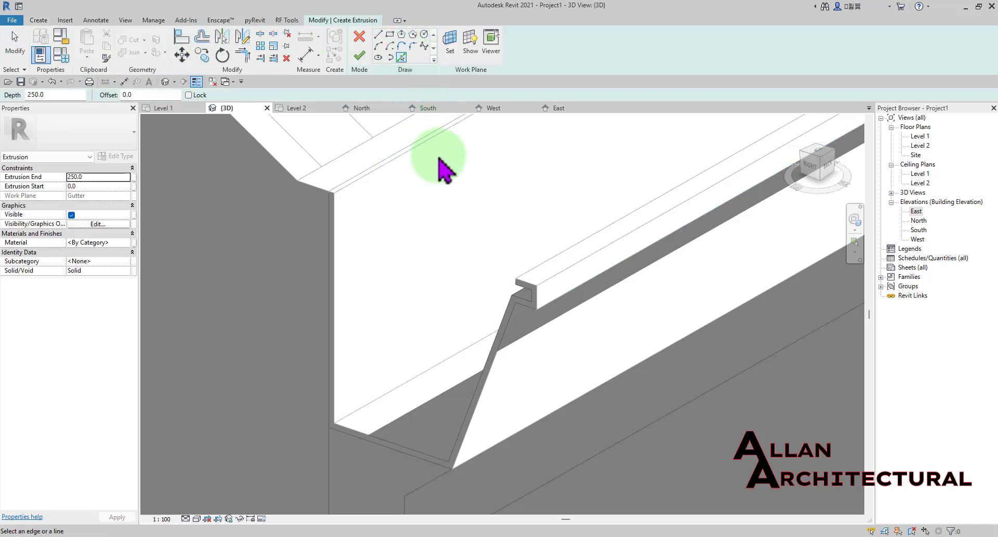
pyautogui.scroll(2, 436, 457)
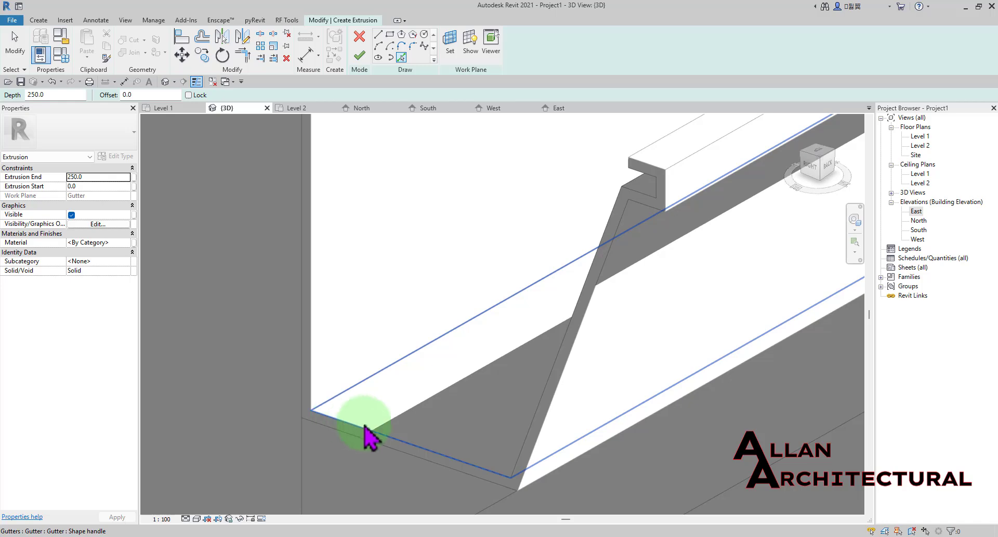
pyautogui.scroll(2, 499, 481)
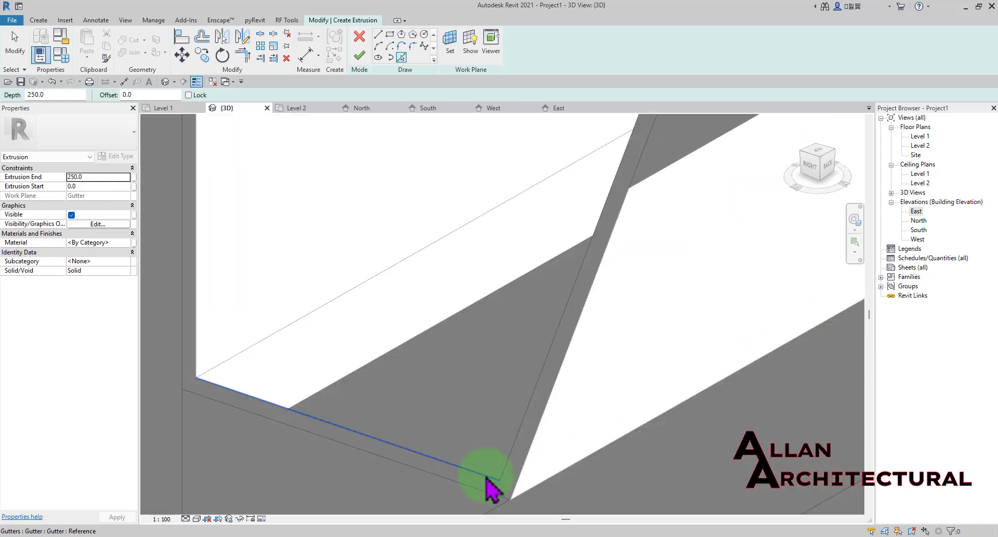
pyautogui.click(486, 476)
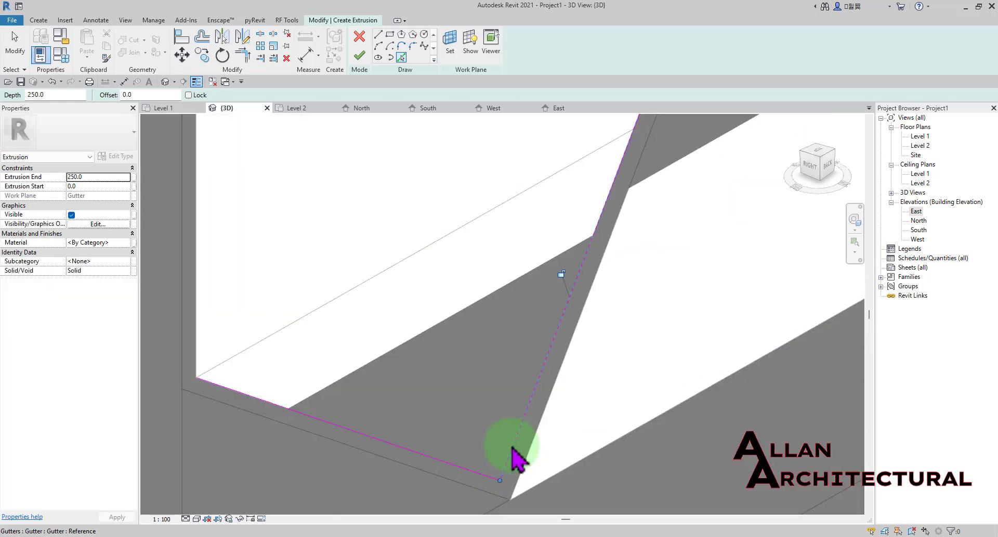
pyautogui.scroll(-2, 519, 391)
pyautogui.moveTo(601, 195); pyautogui.dragTo(580, 292, button='middle')
pyautogui.scroll(2, 586, 289)
pyautogui.click(594, 291)
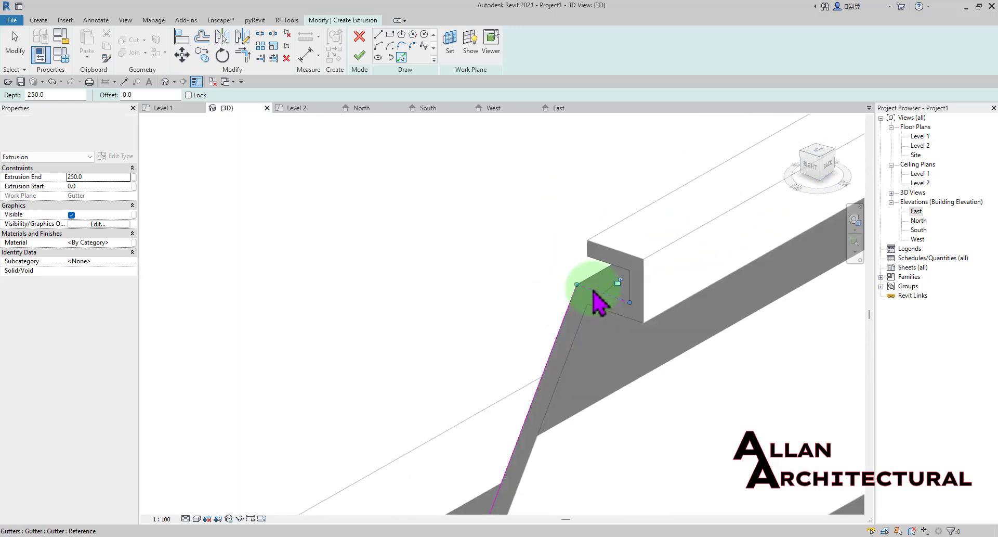
pyautogui.scroll(2, 631, 289)
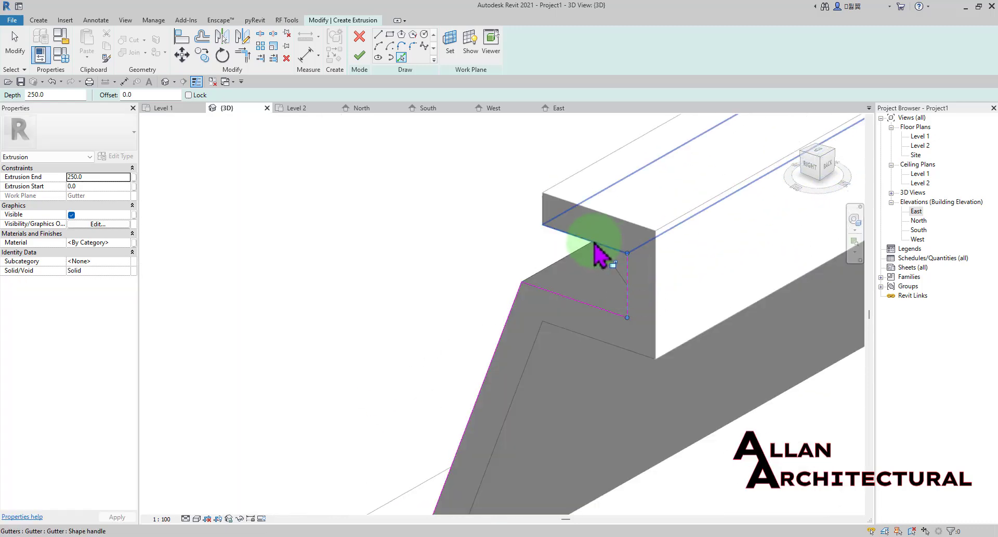
pyautogui.click(593, 244)
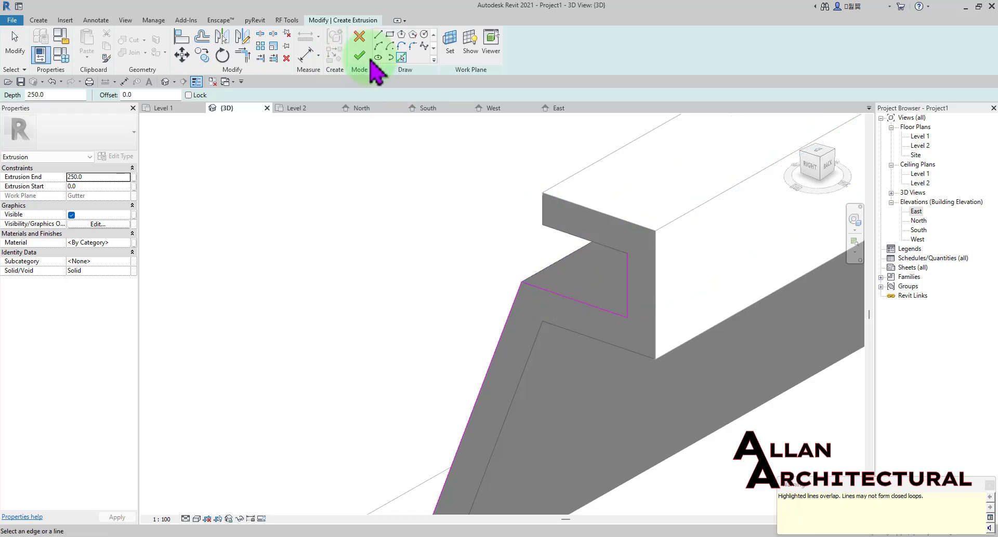
# Clear the duplicate sketch line that overlaps the picked line along the lower inside edge of the gutter's front lip.
pyautogui.click(570, 300)
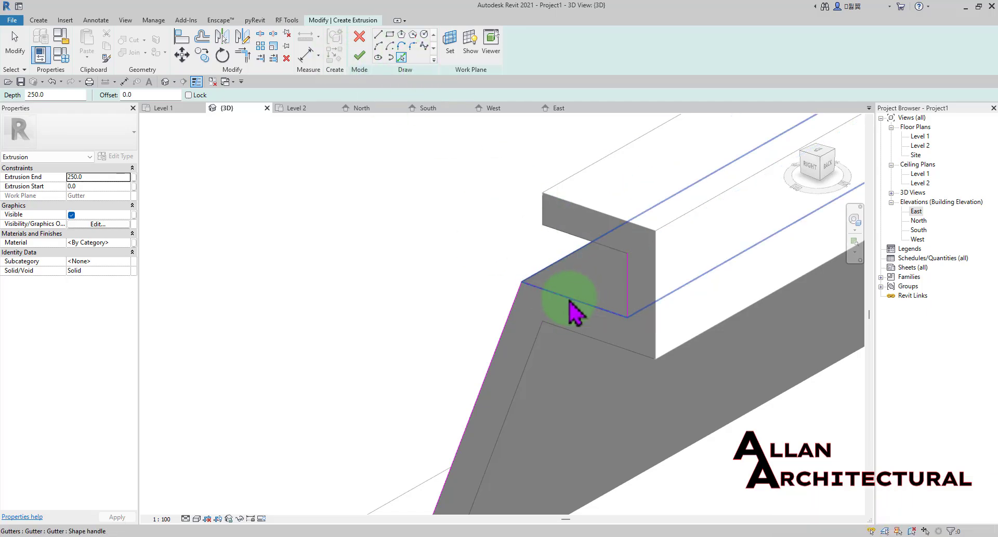
pyautogui.click(568, 301)
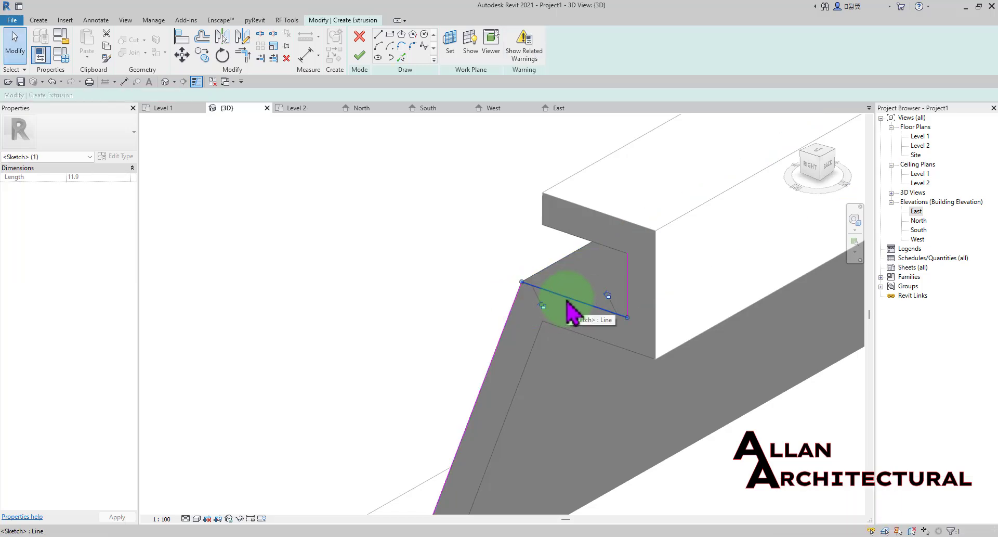
pyautogui.click(507, 302)
pyautogui.click(568, 301)
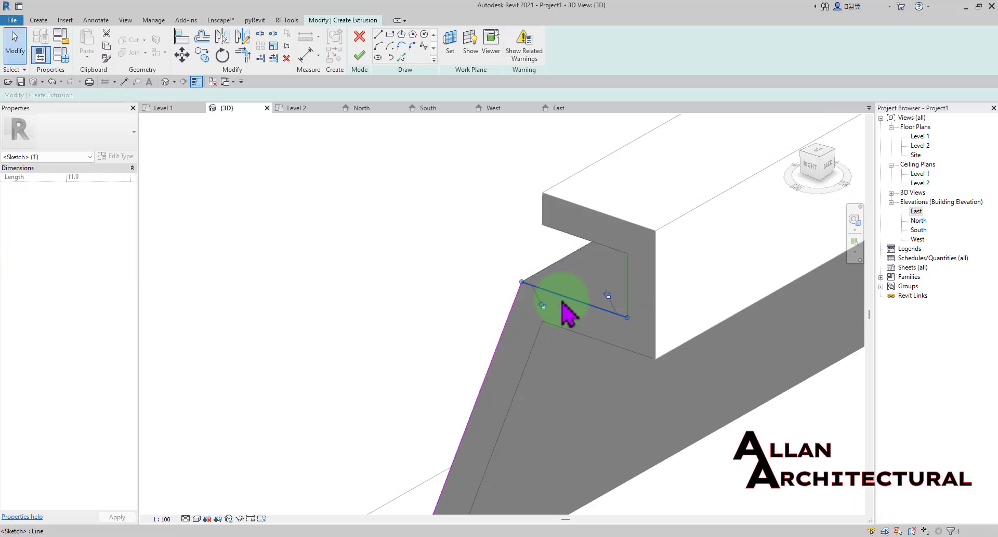
pyautogui.click(360, 266)
pyautogui.scroll(-1, 531, 251)
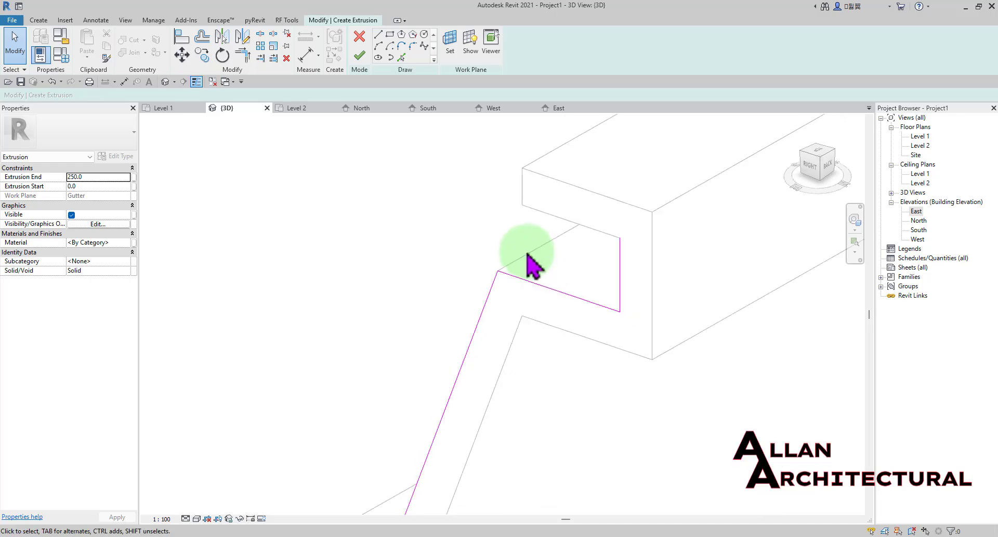
pyautogui.moveTo(529, 252); pyautogui.dragTo(474, 265, button='middle')
# Pick the lip's underside edge, its short vertical edge and the gutter's inner back edge along the fascia as sketch lines.
pyautogui.click(402, 57)
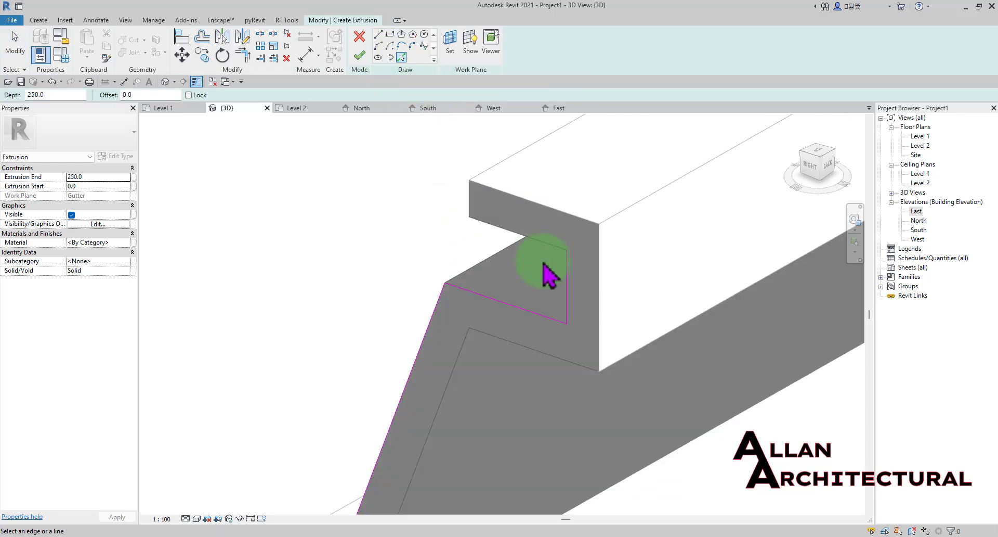
pyautogui.scroll(1, 546, 247)
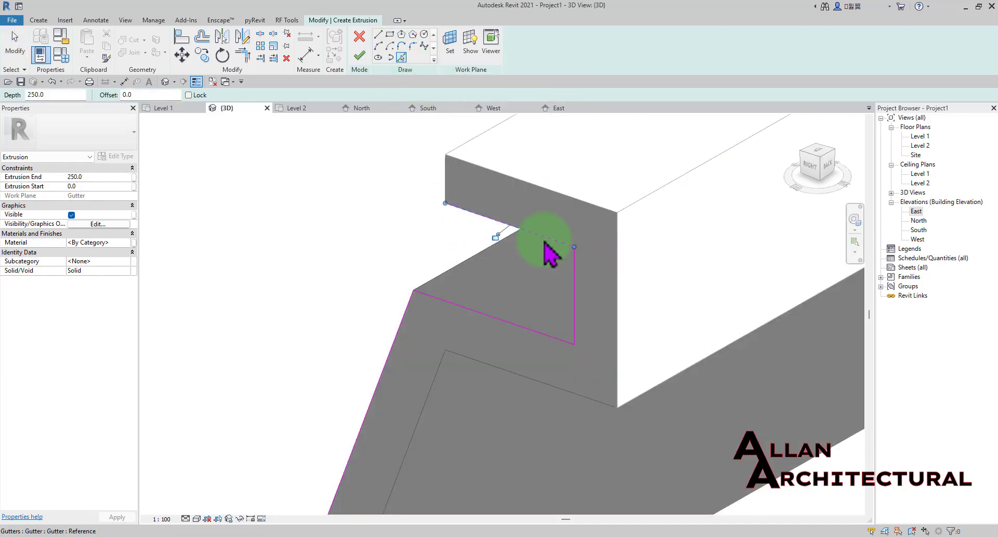
pyautogui.scroll(2, 443, 174)
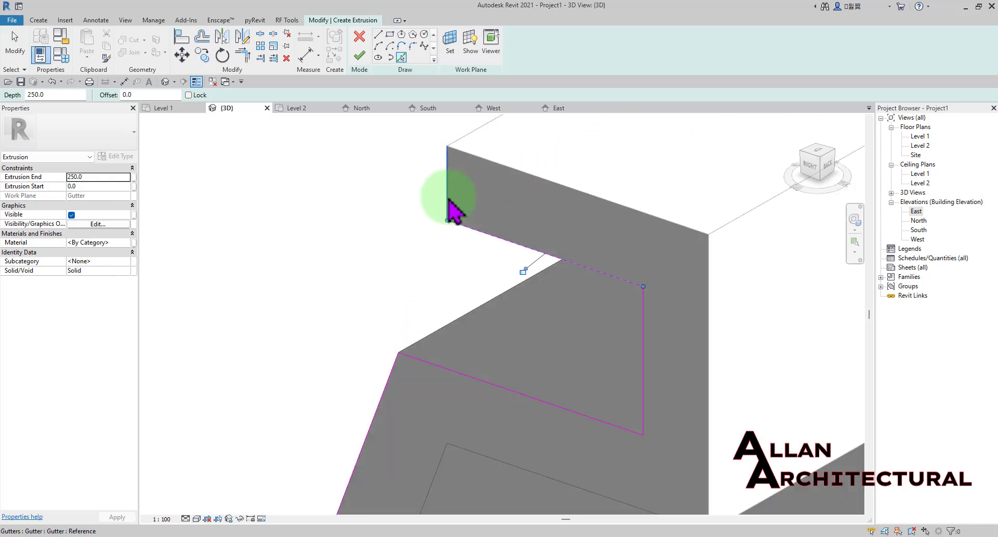
pyautogui.scroll(-2, 575, 244)
pyautogui.moveTo(517, 250); pyautogui.dragTo(664, 294, button='middle')
pyautogui.scroll(-3, 618, 261)
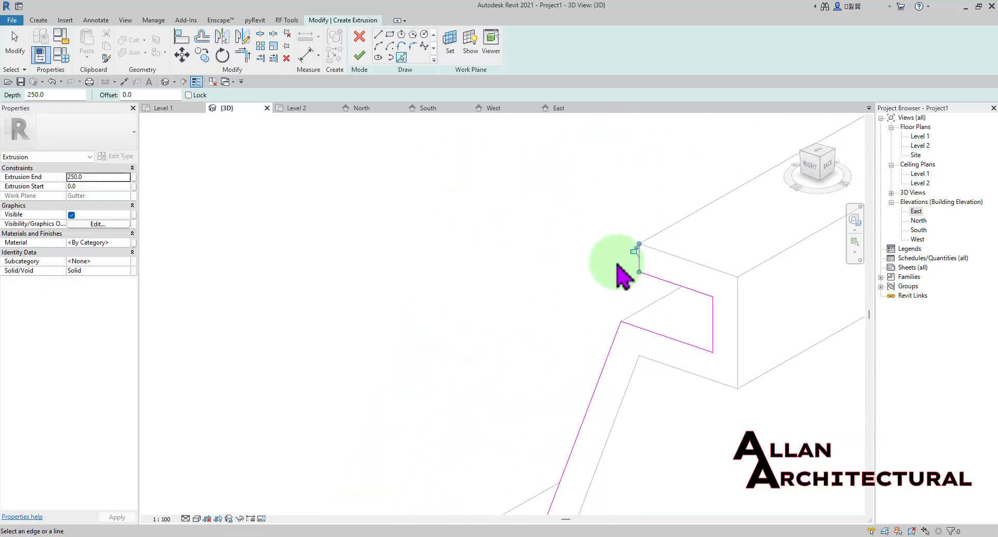
pyautogui.moveTo(497, 283); pyautogui.dragTo(508, 307, button='middle')
pyautogui.scroll(5, 368, 435)
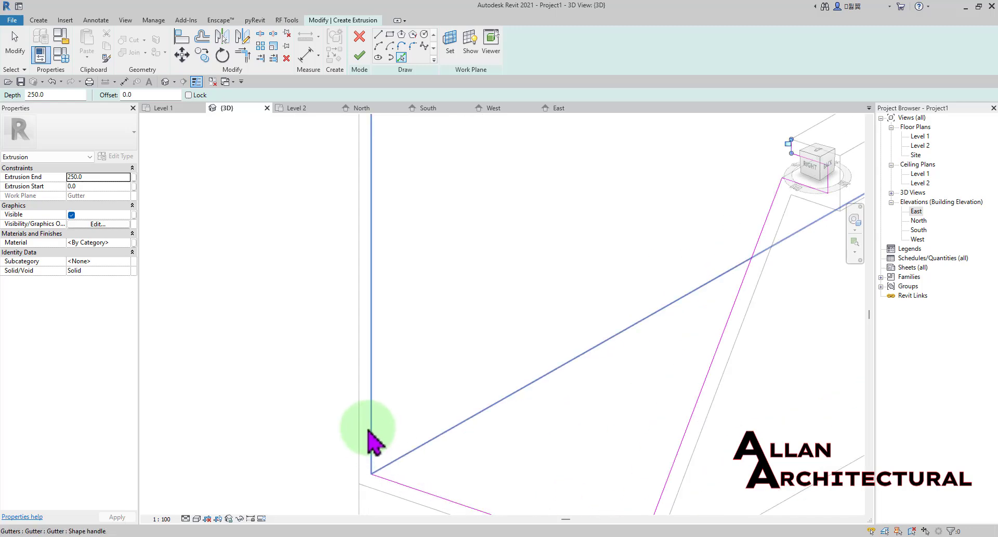
pyautogui.scroll(-3, 398, 253)
pyautogui.moveTo(387, 248); pyautogui.dragTo(394, 421, button='middle')
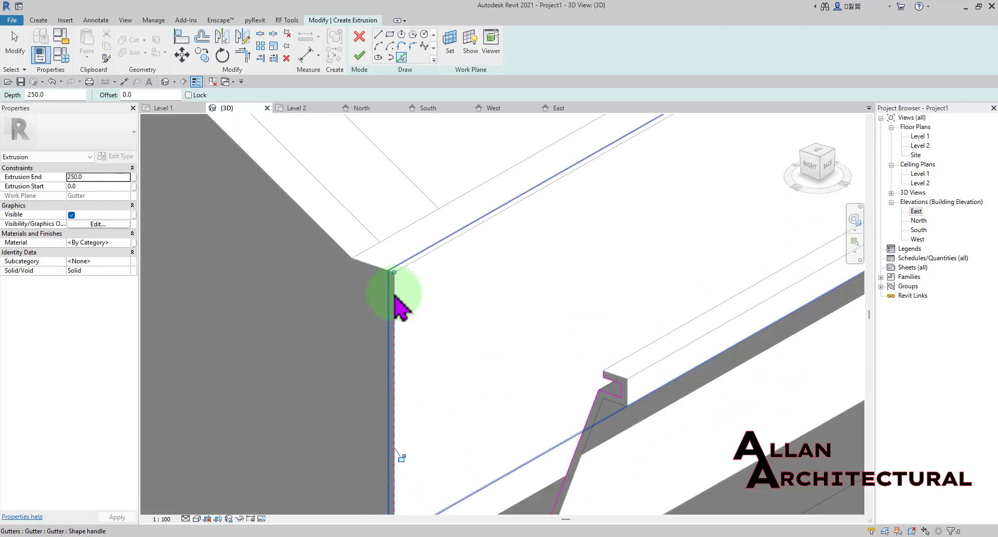
# Close the sketch with a straight line from the top of the gutter's back edge to the top of the front lip.
pyautogui.click(378, 36)
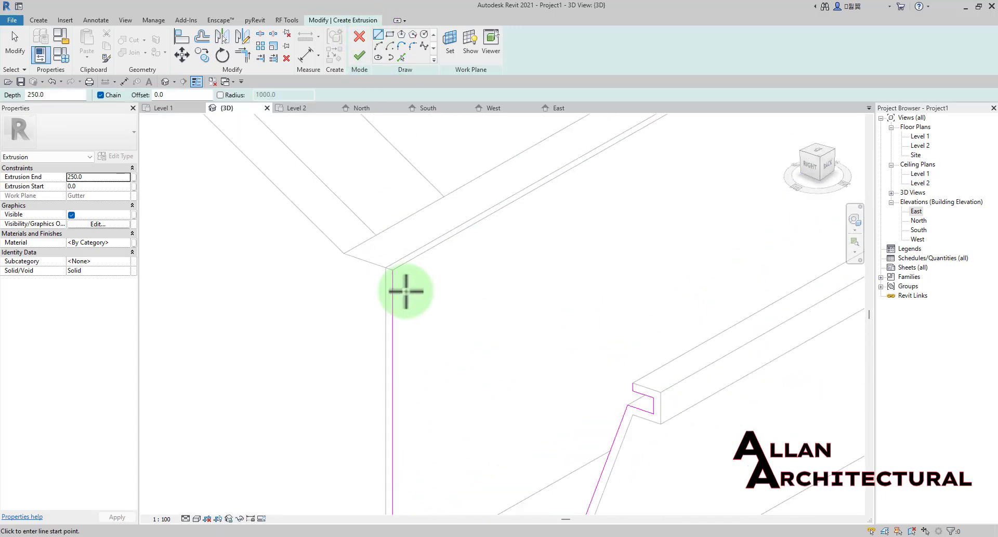
pyautogui.scroll(3, 389, 261)
pyautogui.scroll(-2, 391, 265)
pyautogui.scroll(3, 668, 397)
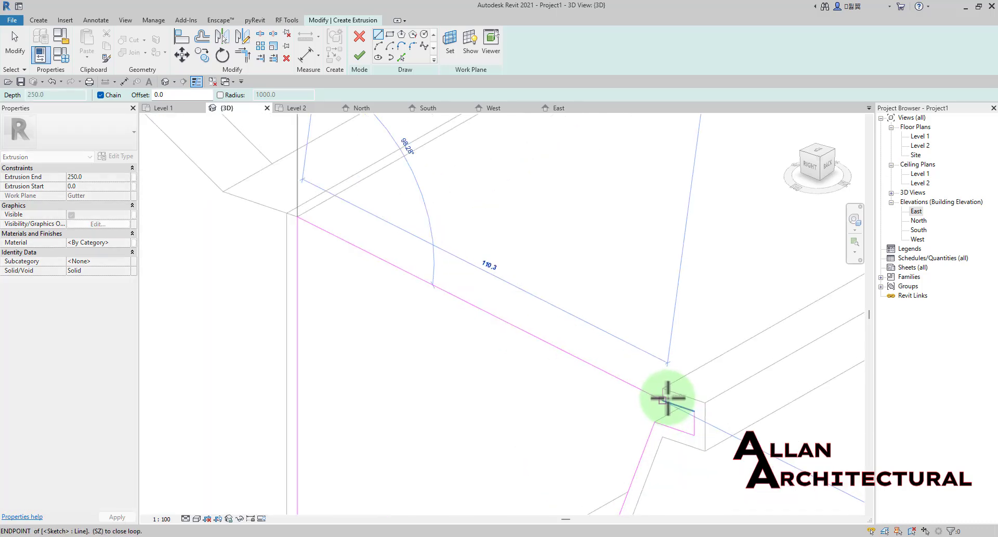
pyautogui.click(663, 385)
pyautogui.scroll(-3, 508, 266)
pyautogui.scroll(3, 575, 329)
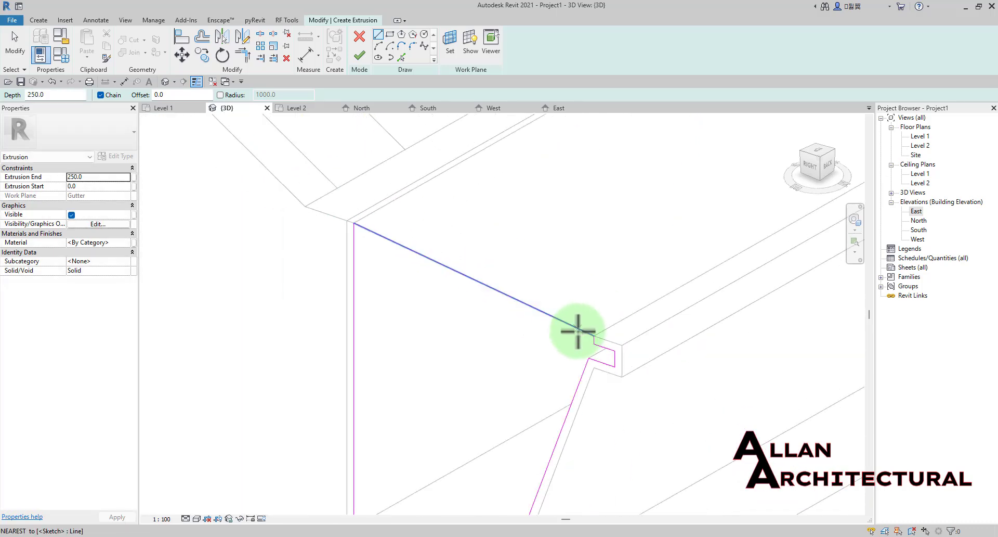
pyautogui.scroll(2, 376, 273)
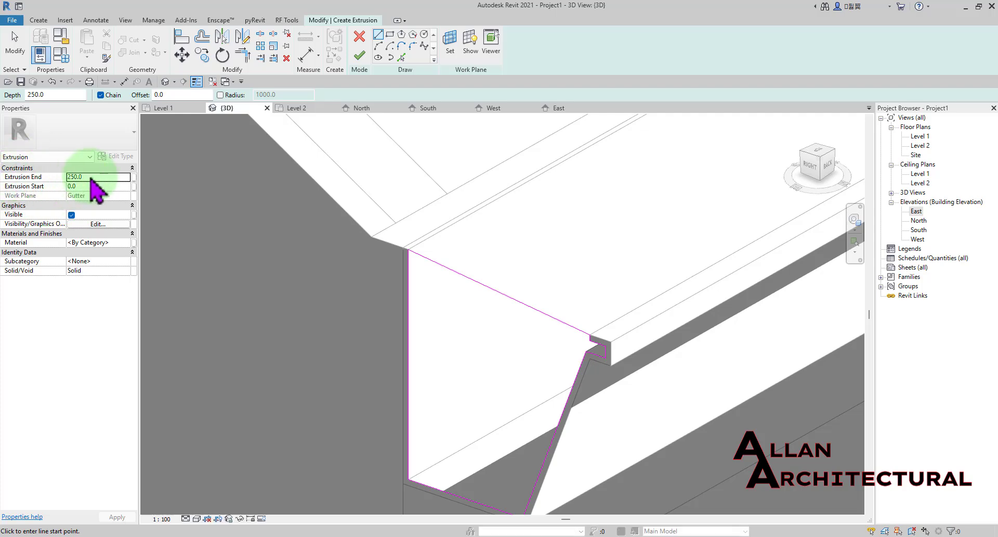
# Set the extrusion end to -50 and finish the gutter cap sketch.
pyautogui.scroll(-2, 411, 276)
pyautogui.scroll(2, 442, 275)
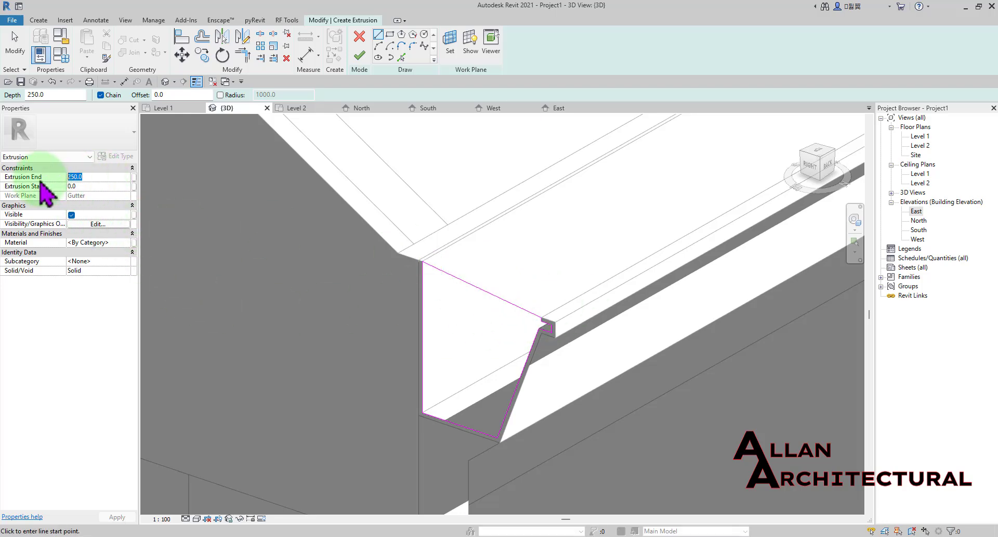
pyautogui.write('-')
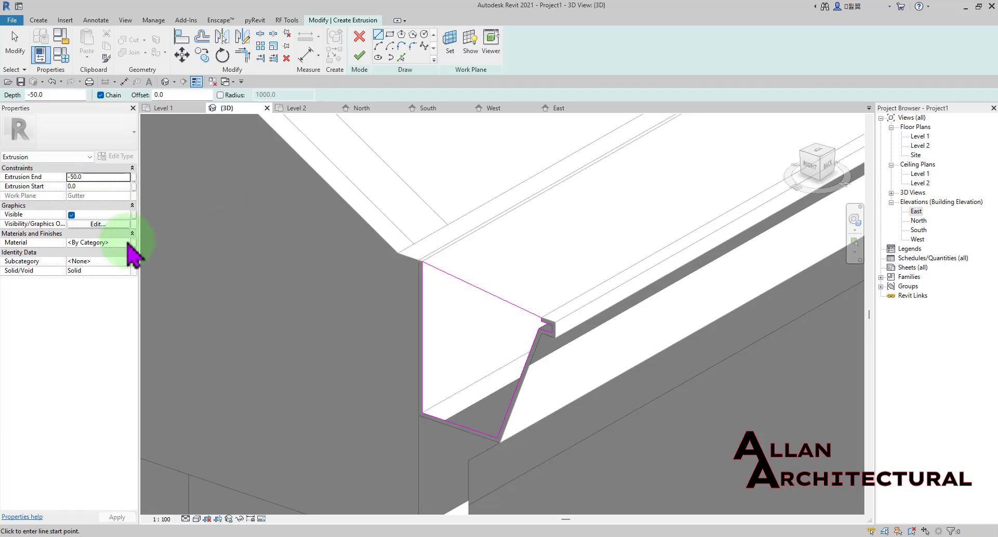
pyautogui.click(359, 54)
pyautogui.moveTo(498, 323)
pyautogui.keyDown('shift'); pyautogui.mouseDown(button='middle')
pyautogui.moveTo(512, 299)
pyautogui.moveTo(505, 349)
pyautogui.moveTo(529, 333)
pyautogui.mouseUp(button='middle'); pyautogui.keyUp('shift')
# Thin the gutter cap by setting its extrusion end to -3.
pyautogui.click(75, 176)
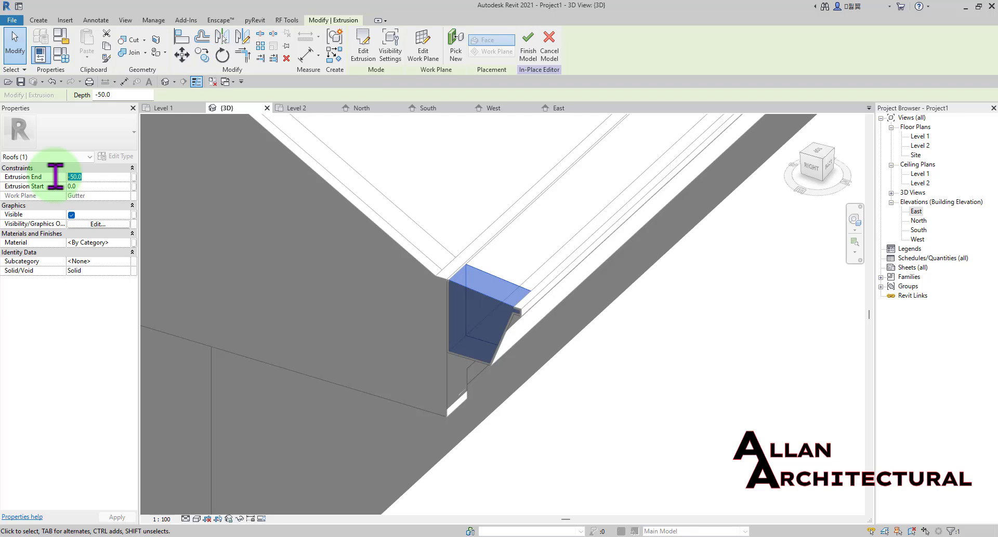
pyautogui.click(298, 241)
pyautogui.scroll(5, 508, 299)
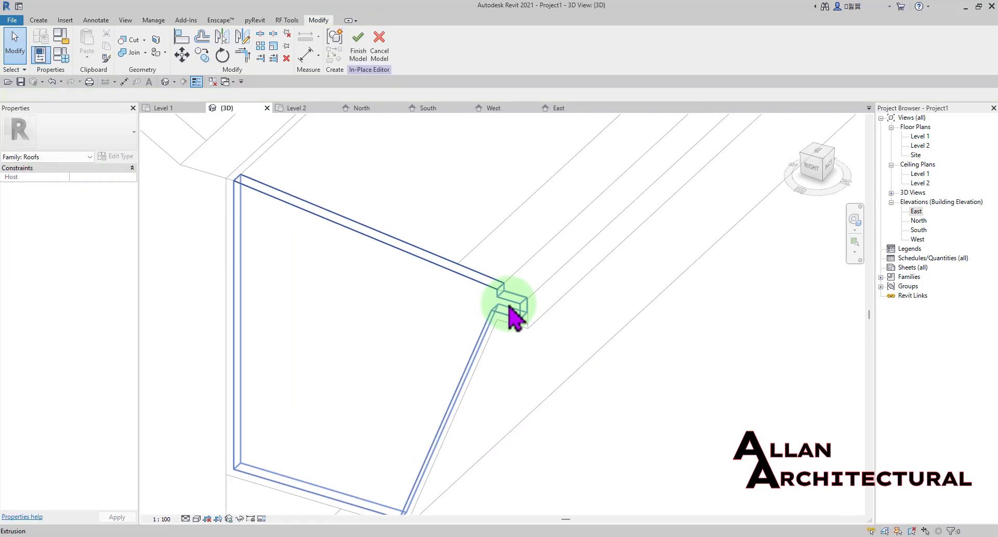
pyautogui.scroll(4, 512, 318)
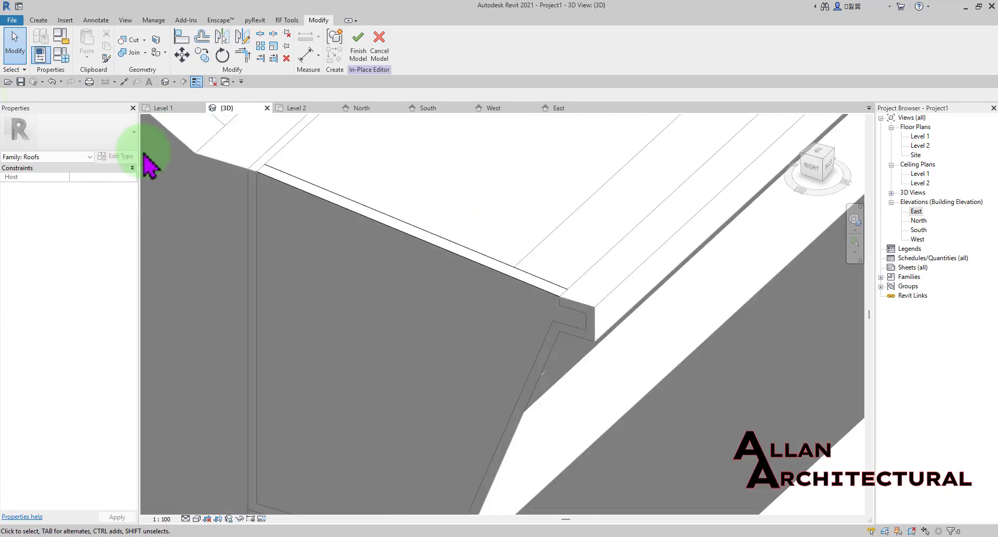
pyautogui.click(357, 225)
pyautogui.click(99, 177)
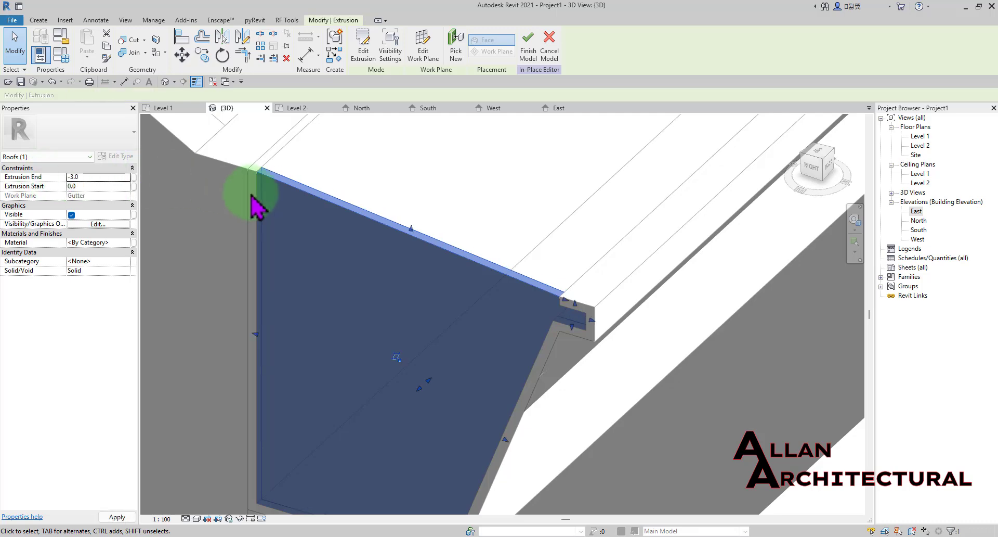
pyautogui.click(506, 203)
# Examine the cap and the gutter ends around the roof's gable corners.
pyautogui.scroll(-3, 517, 284)
pyautogui.scroll(-4, 560, 311)
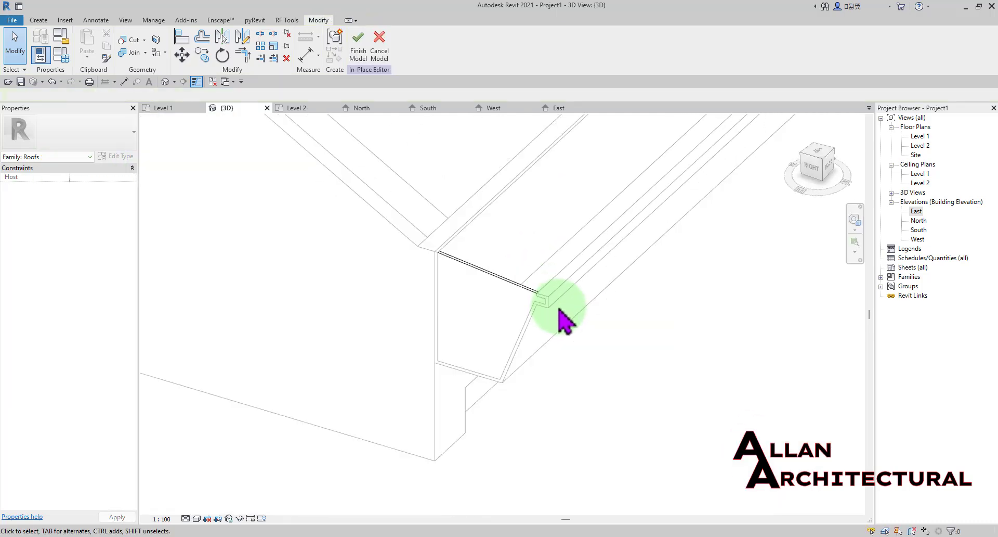
pyautogui.keyDown('shift'); pyautogui.moveTo(560, 338); pyautogui.dragTo(328, 244, button='middle'); pyautogui.keyUp('shift')
pyautogui.scroll(-1, 325, 234)
pyautogui.scroll(-2, 749, 243)
pyautogui.moveTo(642, 263); pyautogui.dragTo(283, 239, button='middle')
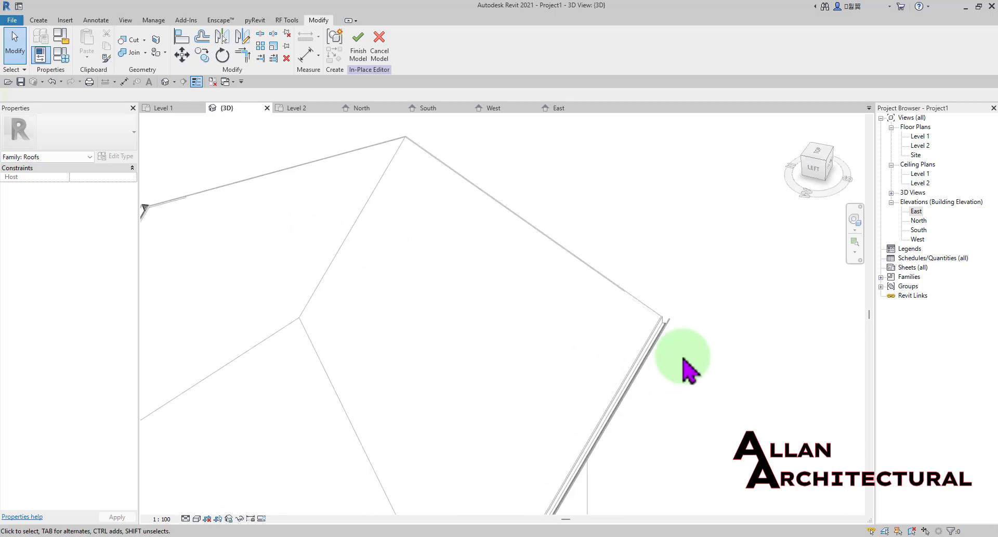
pyautogui.scroll(3, 675, 328)
pyautogui.scroll(-4, 668, 305)
pyautogui.keyDown('shift'); pyautogui.moveTo(676, 306); pyautogui.dragTo(715, 308, button='middle'); pyautogui.keyUp('shift')
pyautogui.keyDown('shift'); pyautogui.moveTo(500, 286); pyautogui.dragTo(614, 247, button='middle'); pyautogui.keyUp('shift')
pyautogui.scroll(6, 341, 232)
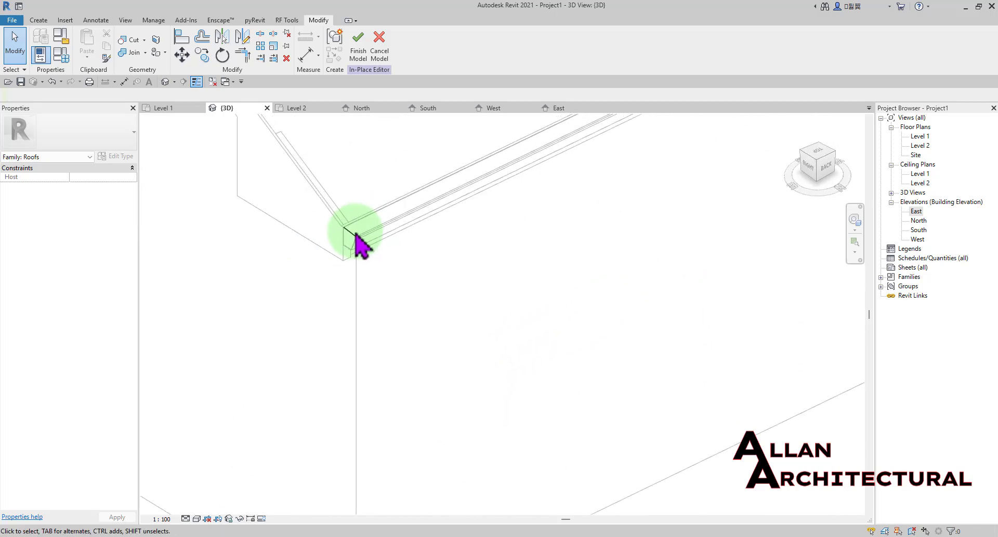
pyautogui.scroll(-1, 338, 198)
pyautogui.moveTo(333, 188); pyautogui.dragTo(377, 289, button='middle')
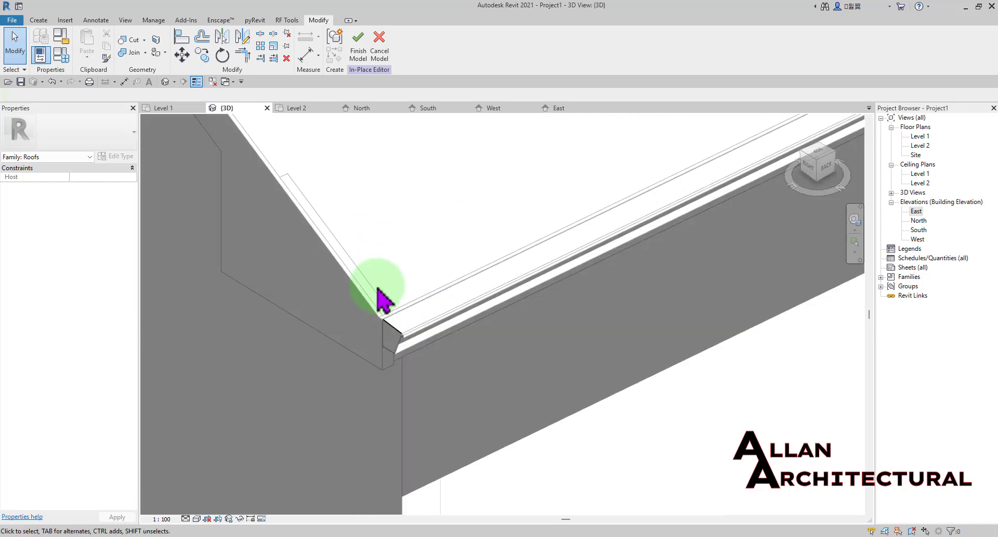
# Finish the in-place model of the rear gutter's end cap.
pyautogui.click(359, 52)
pyautogui.scroll(-2, 374, 357)
pyautogui.scroll(3, 446, 323)
pyautogui.scroll(2, 395, 278)
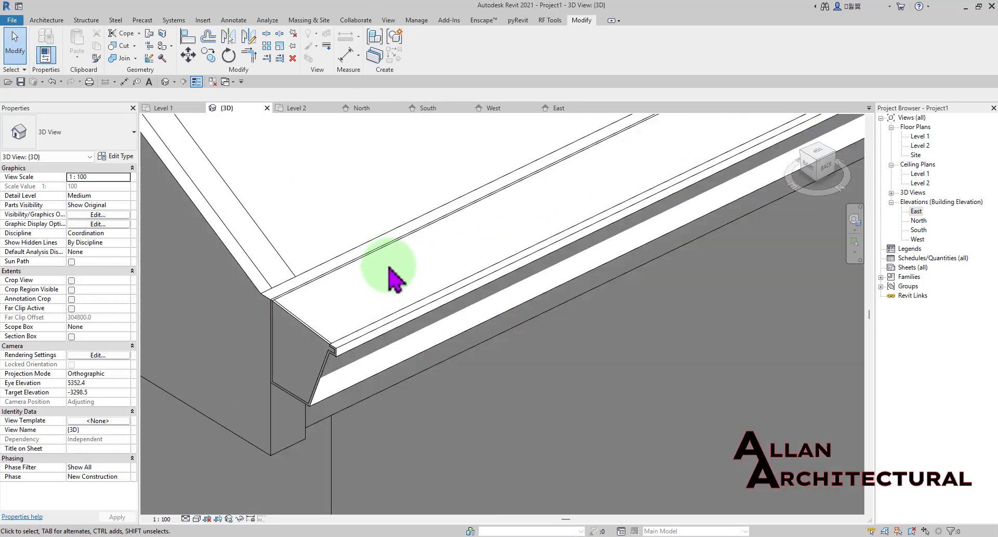
# Examine the completed roof with its gutters and capped gable ends from the front, rear and sides.
pyautogui.scroll(-2, 389, 266)
pyautogui.keyDown('shift'); pyautogui.moveTo(390, 271); pyautogui.dragTo(494, 312, button='middle'); pyautogui.keyUp('shift')
pyautogui.scroll(-2, 381, 300)
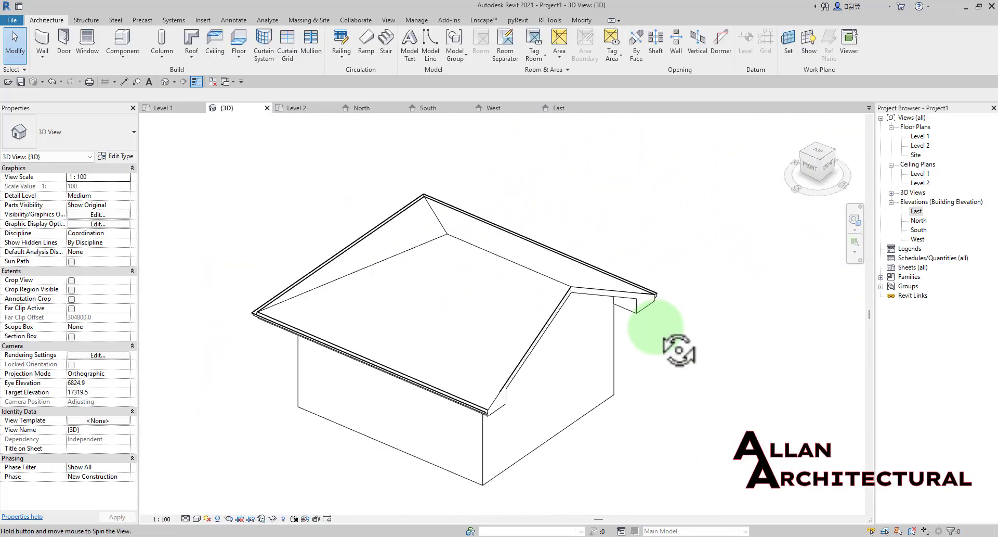
pyautogui.moveTo(679, 349)
pyautogui.keyDown('shift'); pyautogui.mouseDown(button='middle')
pyautogui.moveTo(640, 354)
pyautogui.moveTo(452, 311)
pyautogui.moveTo(437, 283)
pyautogui.moveTo(641, 217)
pyautogui.moveTo(508, 234)
pyautogui.mouseUp(button='middle'); pyautogui.keyUp('shift')
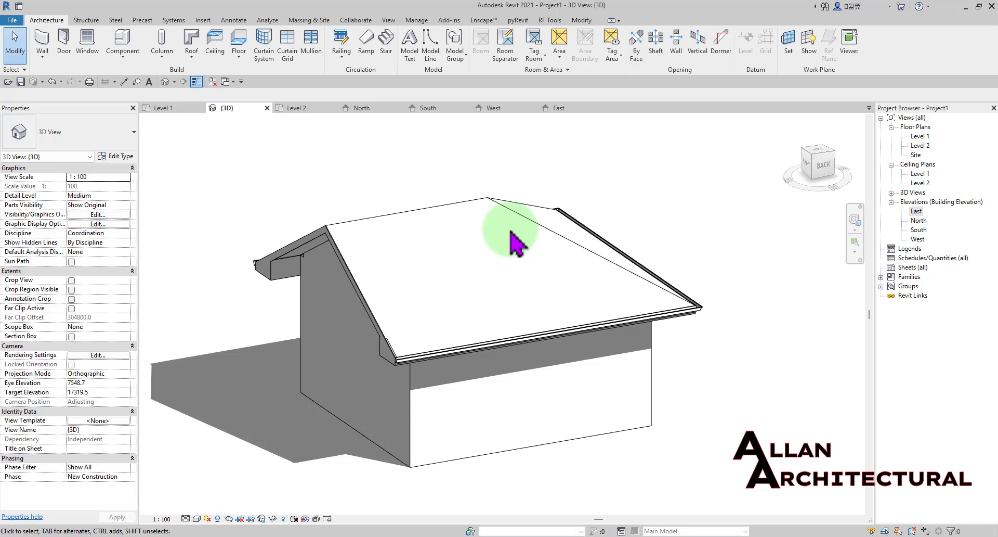
pyautogui.moveTo(531, 291)
pyautogui.keyDown('shift'); pyautogui.mouseDown(button='middle')
pyautogui.moveTo(566, 414)
pyautogui.moveTo(272, 309)
pyautogui.moveTo(312, 239)
pyautogui.moveTo(266, 307)
pyautogui.moveTo(325, 229)
pyautogui.moveTo(470, 297)
pyautogui.moveTo(439, 427)
pyautogui.moveTo(307, 362)
pyautogui.mouseUp(button='middle'); pyautogui.keyUp('shift')
pyautogui.scroll(6, 308, 363)
pyautogui.scroll(-2, 362, 318)
pyautogui.moveTo(359, 320)
pyautogui.mouseDown(button='middle')
pyautogui.moveTo(260, 318)
pyautogui.moveTo(399, 325)
pyautogui.mouseUp(button='middle')
pyautogui.scroll(-1, 281, 320)
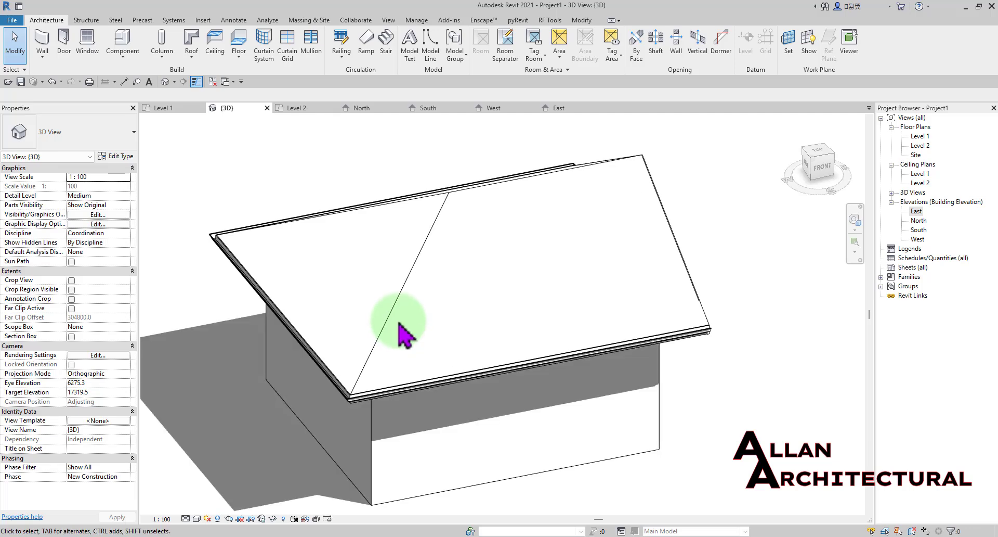